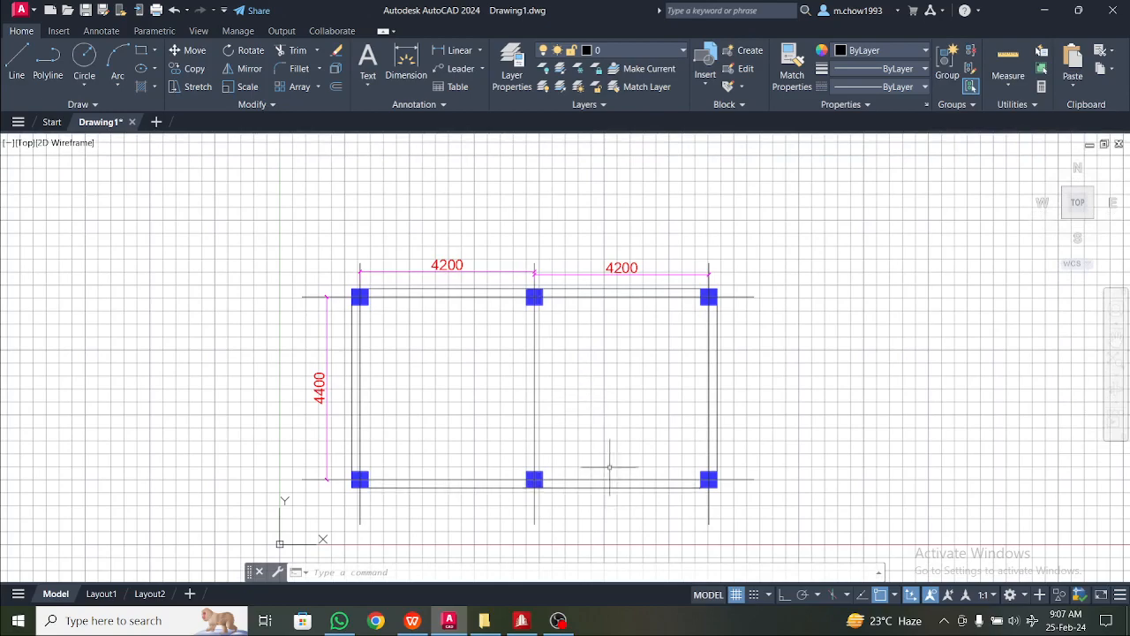
pyautogui.scroll(4, 581, 393)
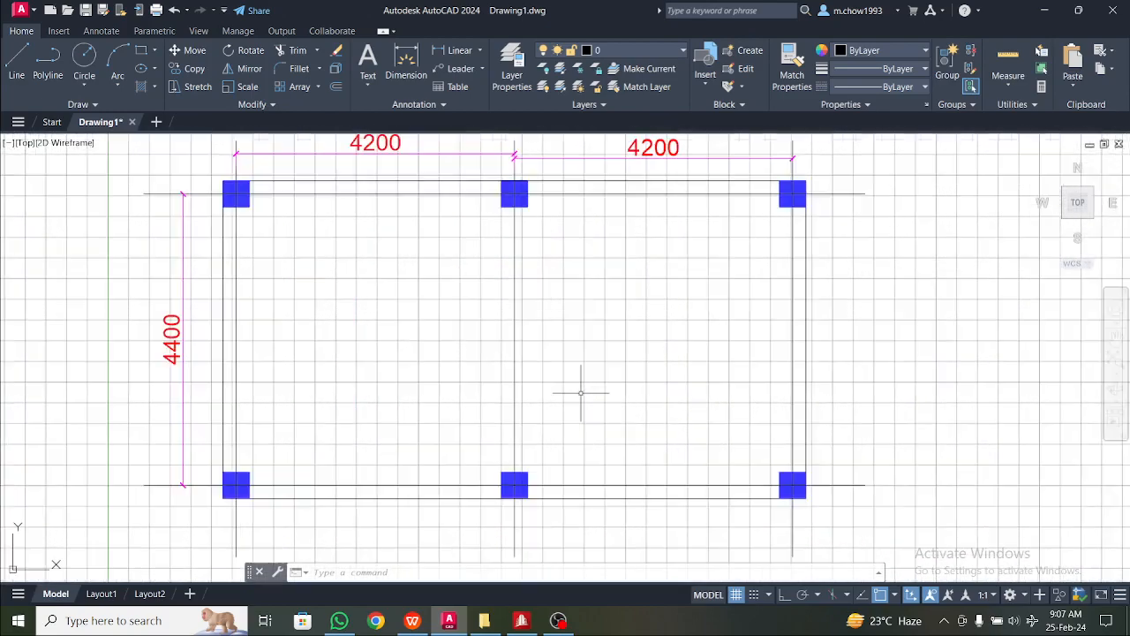
pyautogui.moveTo(581, 393); pyautogui.dragTo(586, 404, button='middle')
pyautogui.scroll(-2, 594, 387)
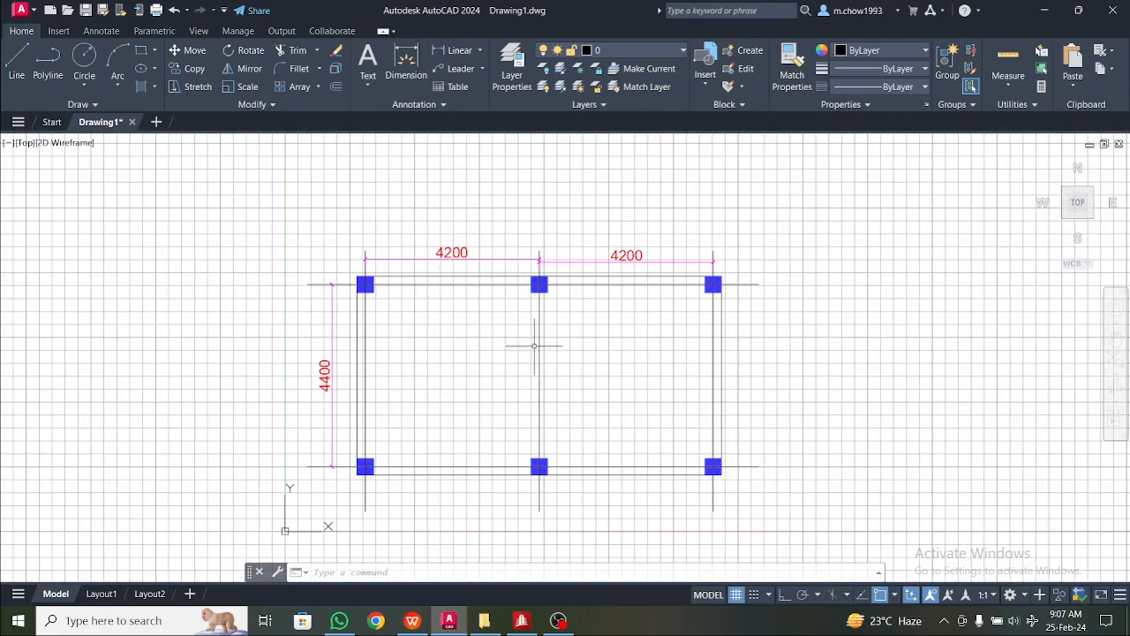
pyautogui.moveTo(534, 346)
pyautogui.mouseDown(button='middle')
pyautogui.moveTo(631, 330)
pyautogui.moveTo(578, 397)
pyautogui.moveTo(533, 330)
pyautogui.moveTo(509, 386)
pyautogui.moveTo(537, 365)
pyautogui.mouseUp(button='middle')
pyautogui.scroll(3, 533, 316)
pyautogui.scroll(-3, 531, 321)
pyautogui.moveTo(426, 332)
pyautogui.mouseDown(button='middle')
pyautogui.moveTo(462, 316)
pyautogui.moveTo(457, 335)
pyautogui.mouseUp(button='middle')
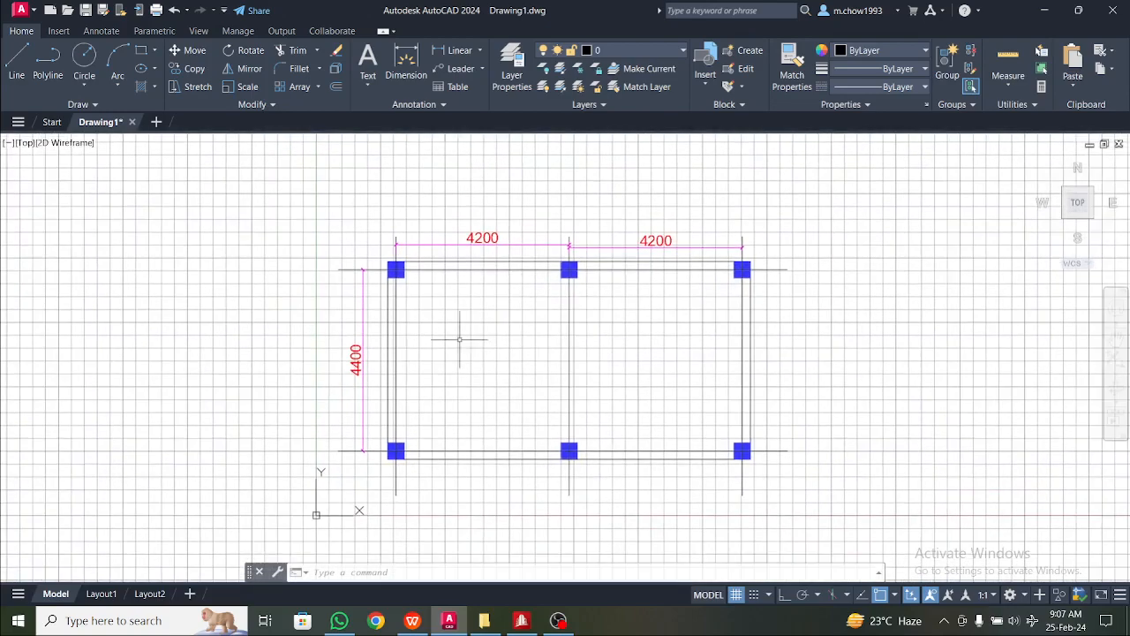
pyautogui.click(378, 83)
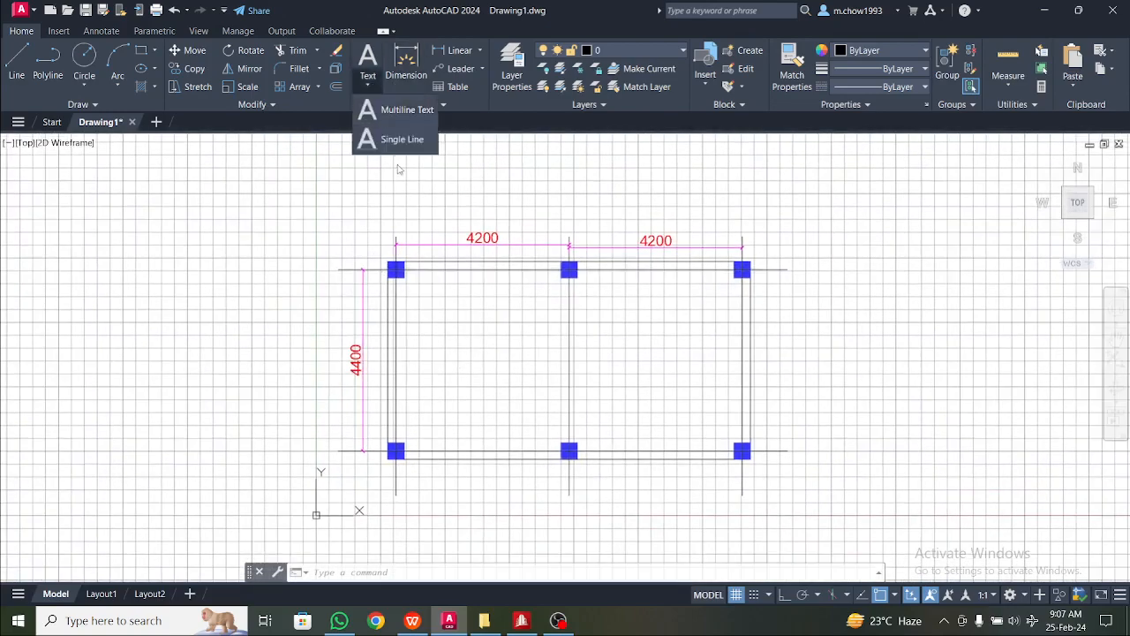
pyautogui.click(389, 108)
pyautogui.scroll(4, 367, 302)
pyautogui.click(404, 252)
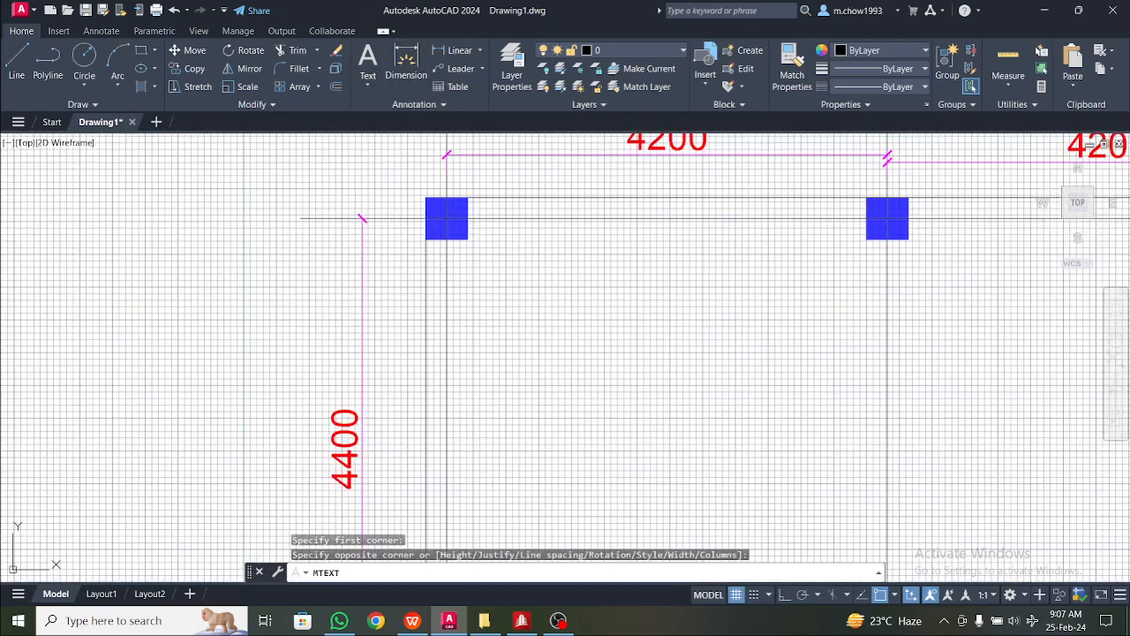
pyautogui.click(535, 294)
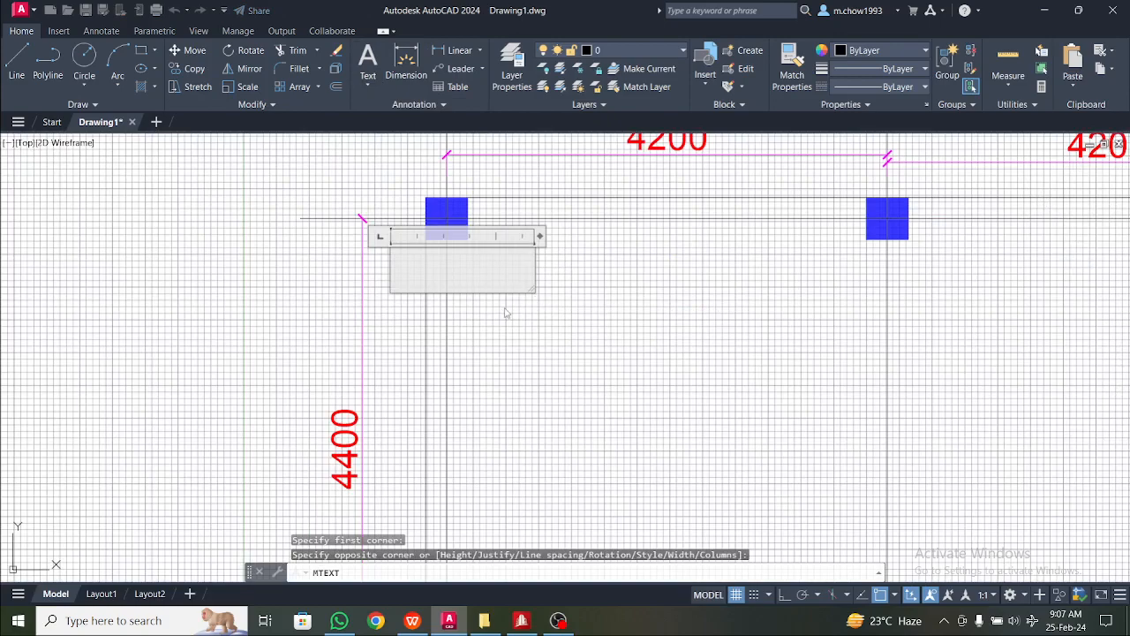
pyautogui.scroll(-2, 493, 316)
pyautogui.click(207, 192)
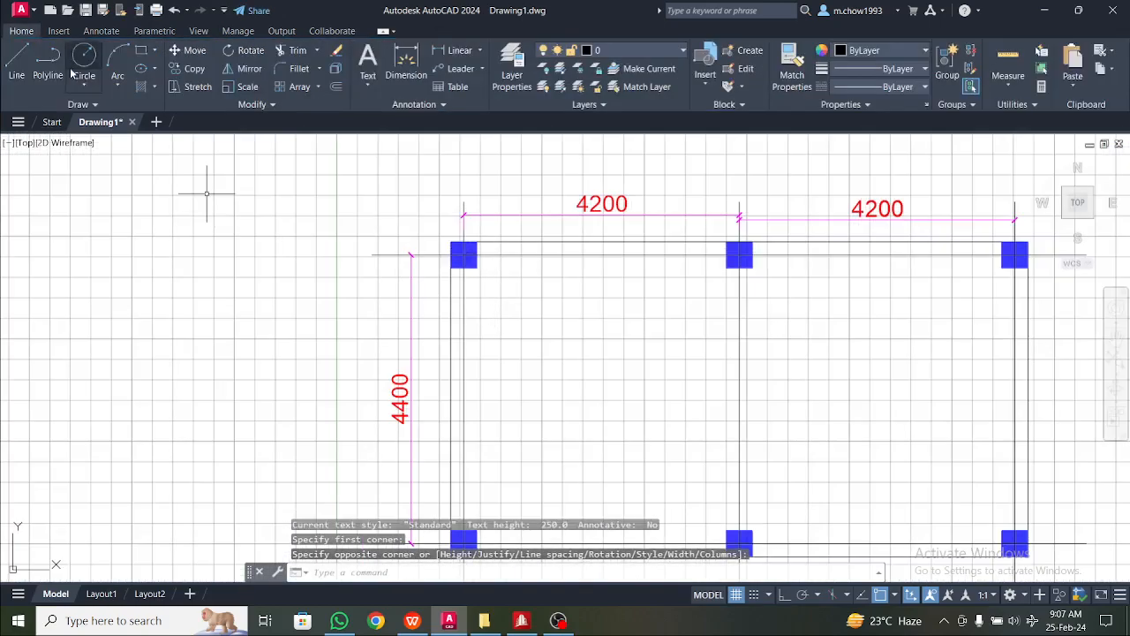
# - Draw an L-shaped pair of axis lines above and left of the plan, one vertical and one horizontal, with Ortho on
pyautogui.click(17, 58)
pyautogui.click(253, 268)
pyautogui.moveTo(311, 179); pyautogui.dragTo(301, 331, button='middle')
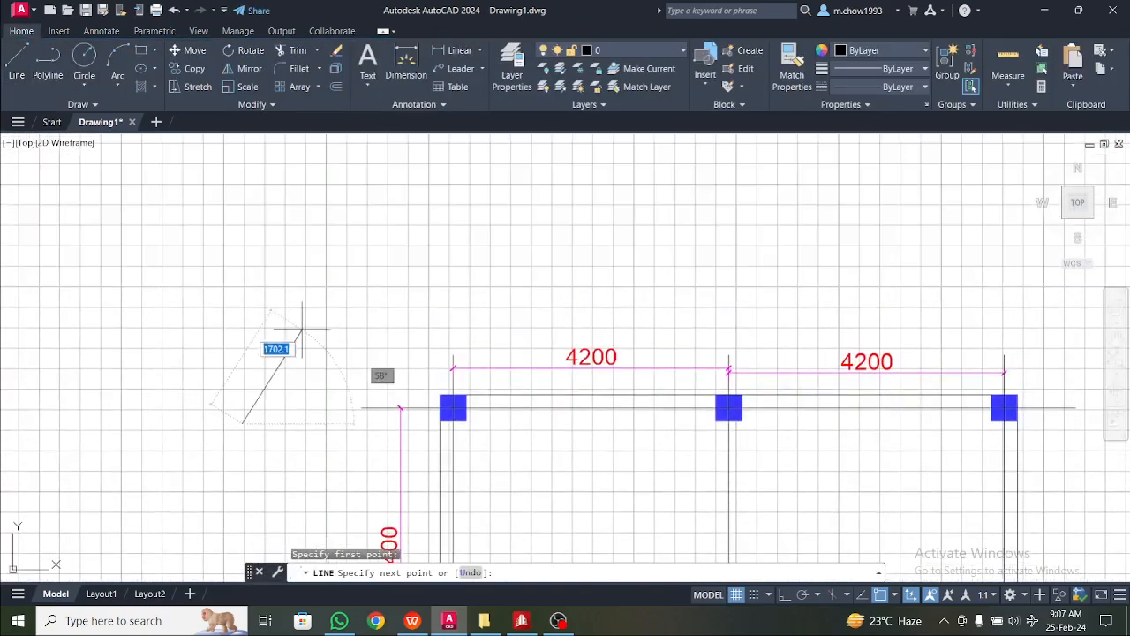
pyautogui.click(784, 593)
pyautogui.click(296, 190)
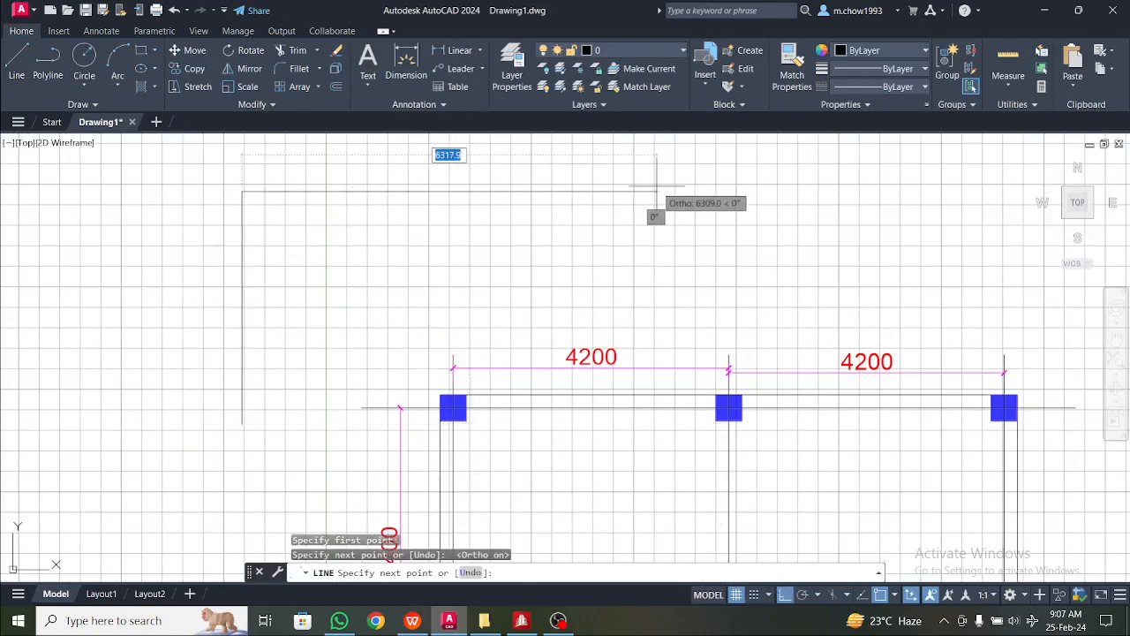
pyautogui.click(668, 189)
pyautogui.press('Escape')
pyautogui.scroll(-4, 462, 307)
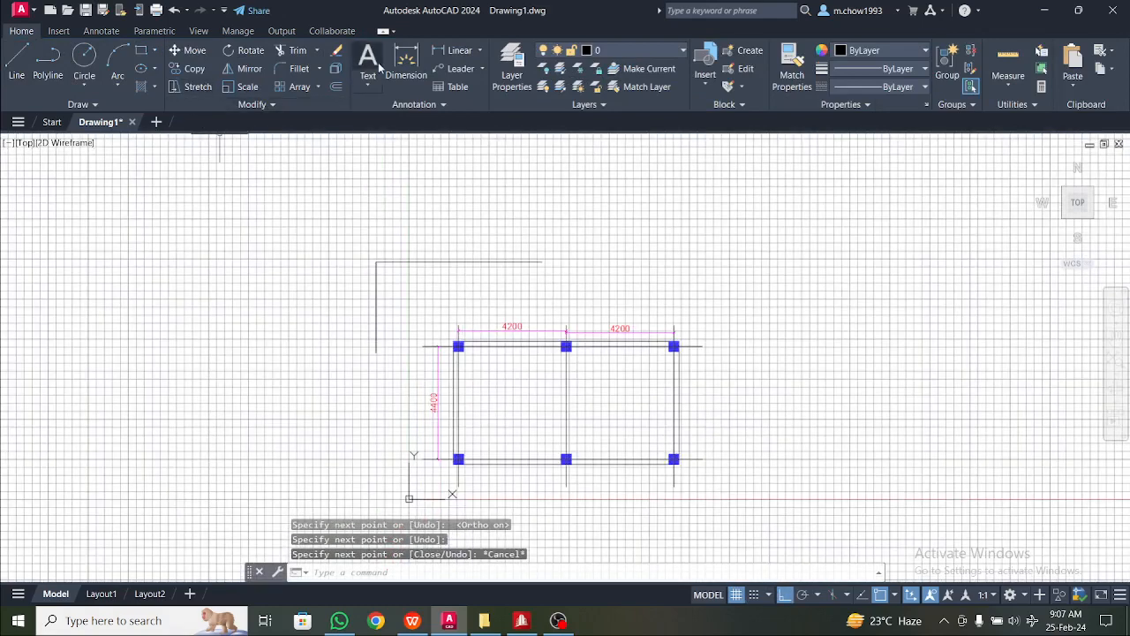
# - Add the multiline text X at the free end of the horizontal axis line
pyautogui.click(368, 84)
pyautogui.click(397, 109)
pyautogui.scroll(2, 598, 291)
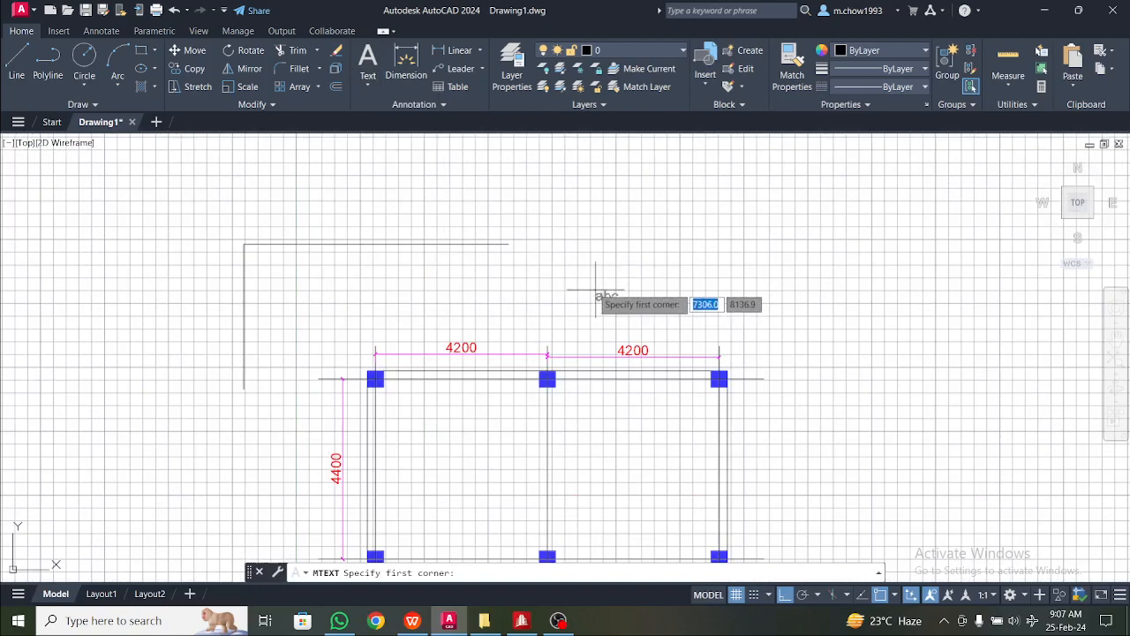
pyautogui.click(519, 232)
pyautogui.click(565, 277)
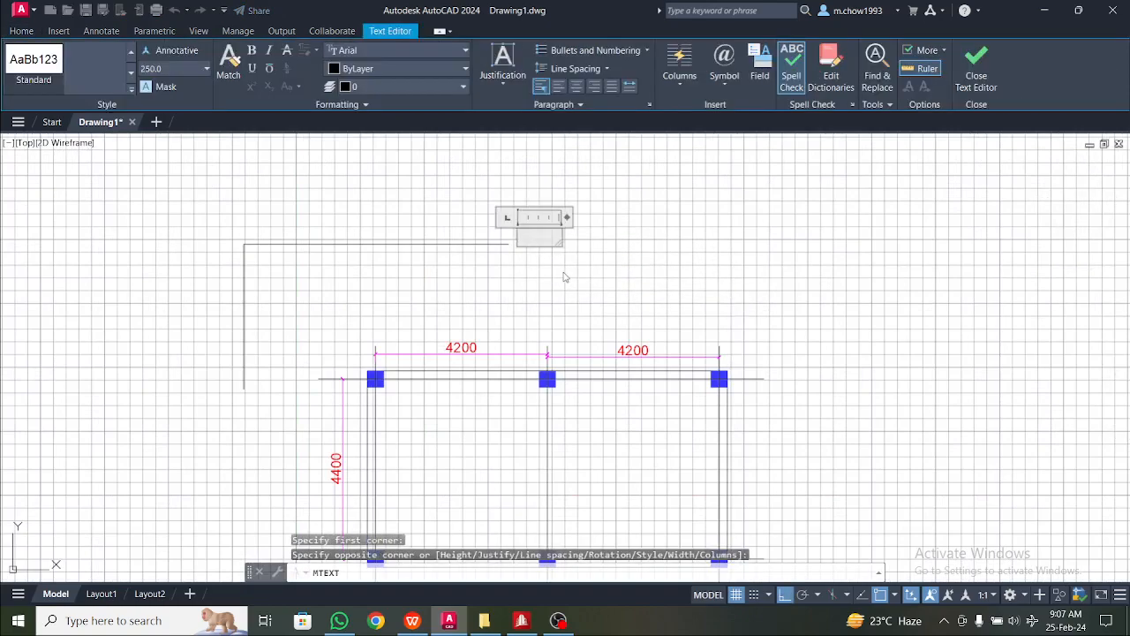
pyautogui.click(481, 298)
# - Copy the X label to the lower end of the vertical axis line with Ortho off
pyautogui.moveTo(451, 318); pyautogui.dragTo(581, 281, button='middle')
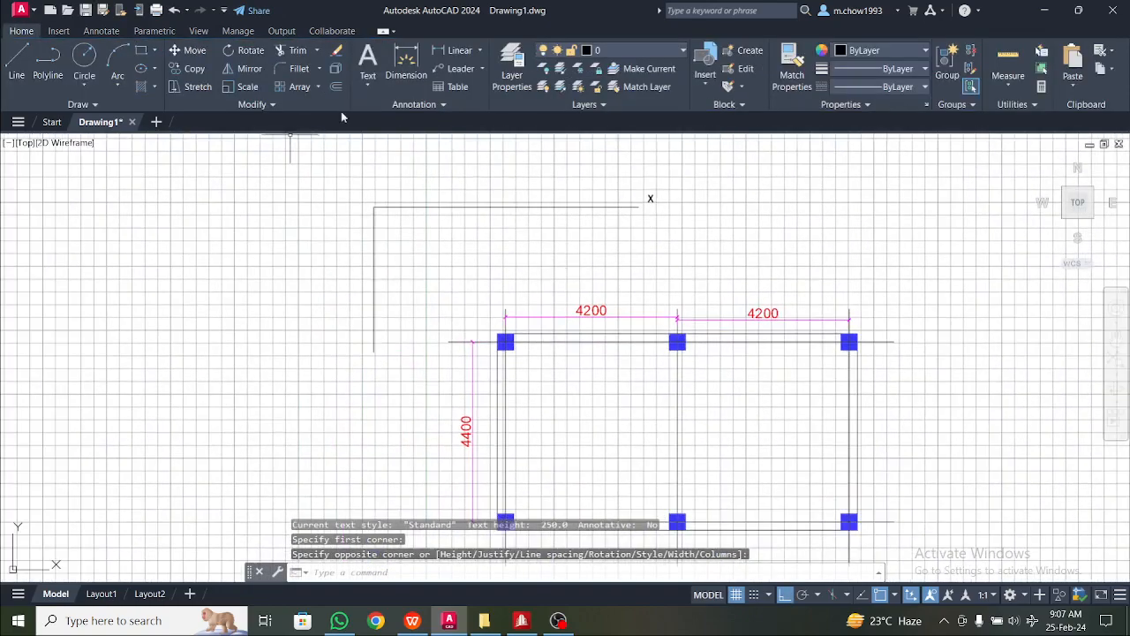
pyautogui.click(647, 188)
pyautogui.click(658, 204)
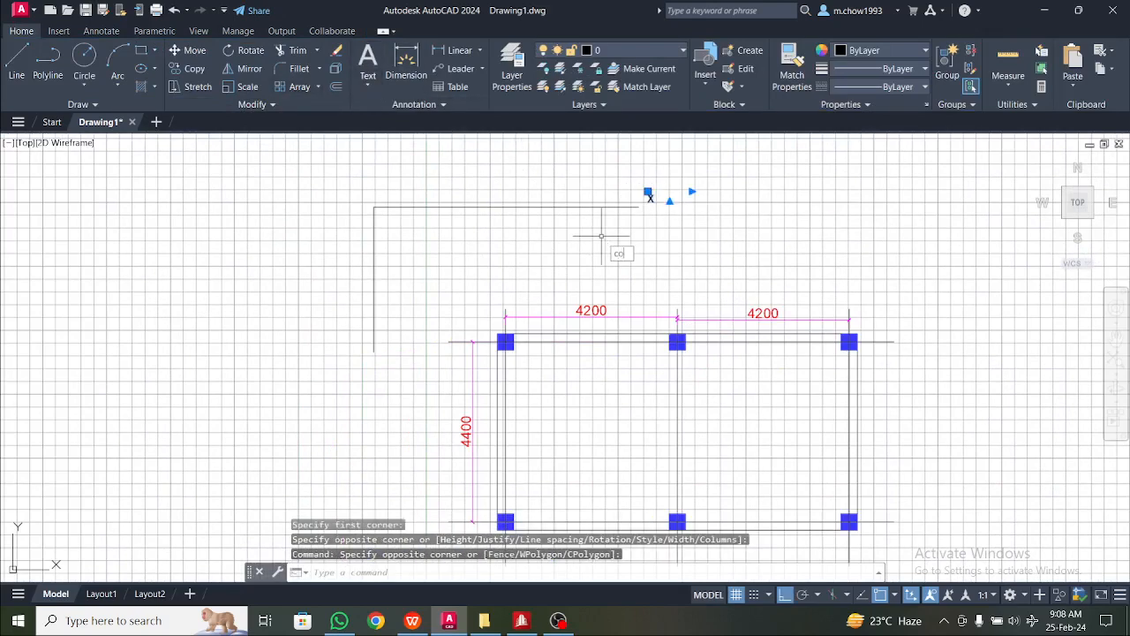
pyautogui.click(648, 202)
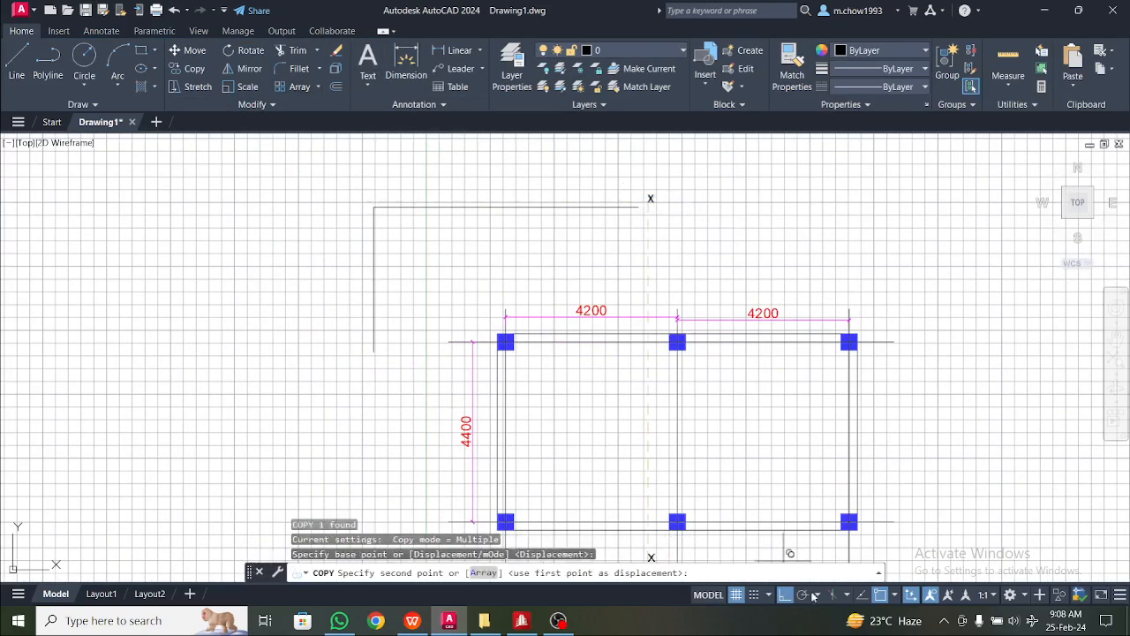
pyautogui.click(785, 594)
pyautogui.scroll(4, 433, 404)
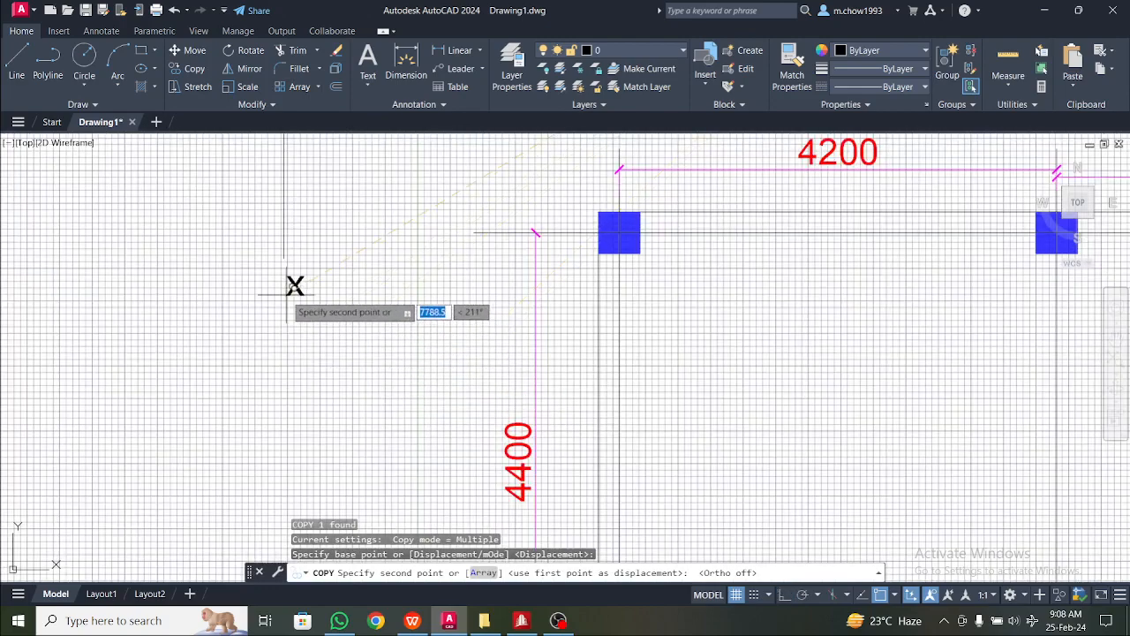
pyautogui.click(288, 288)
pyautogui.press('Escape')
# - Change the copied label below the vertical axis line to Z
pyautogui.doubleClick(287, 288)
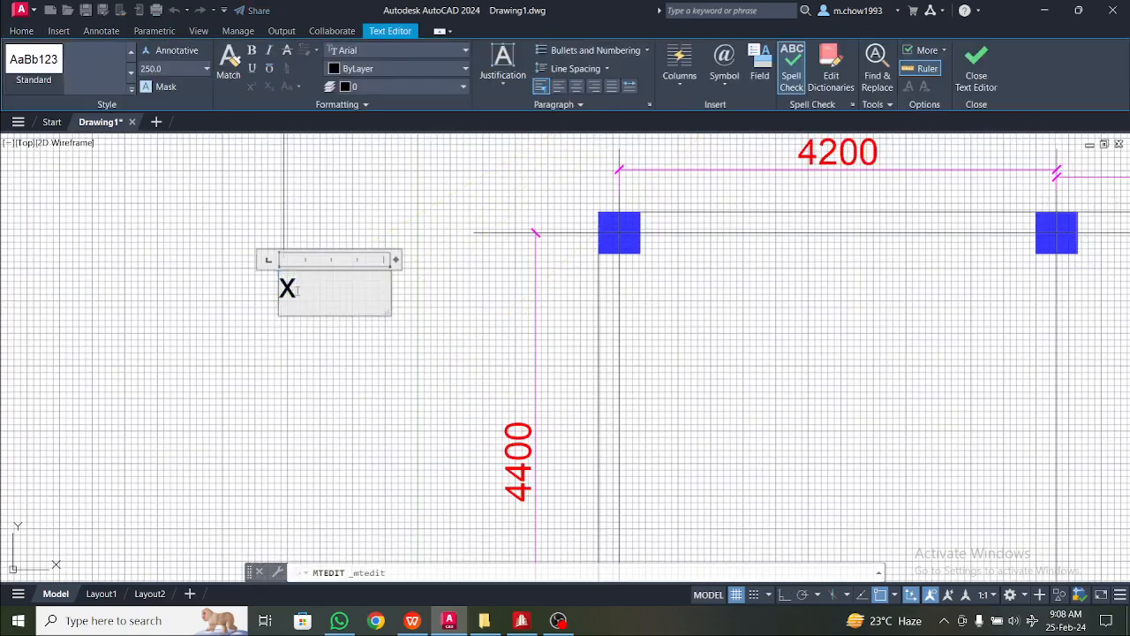
pyautogui.click(219, 296)
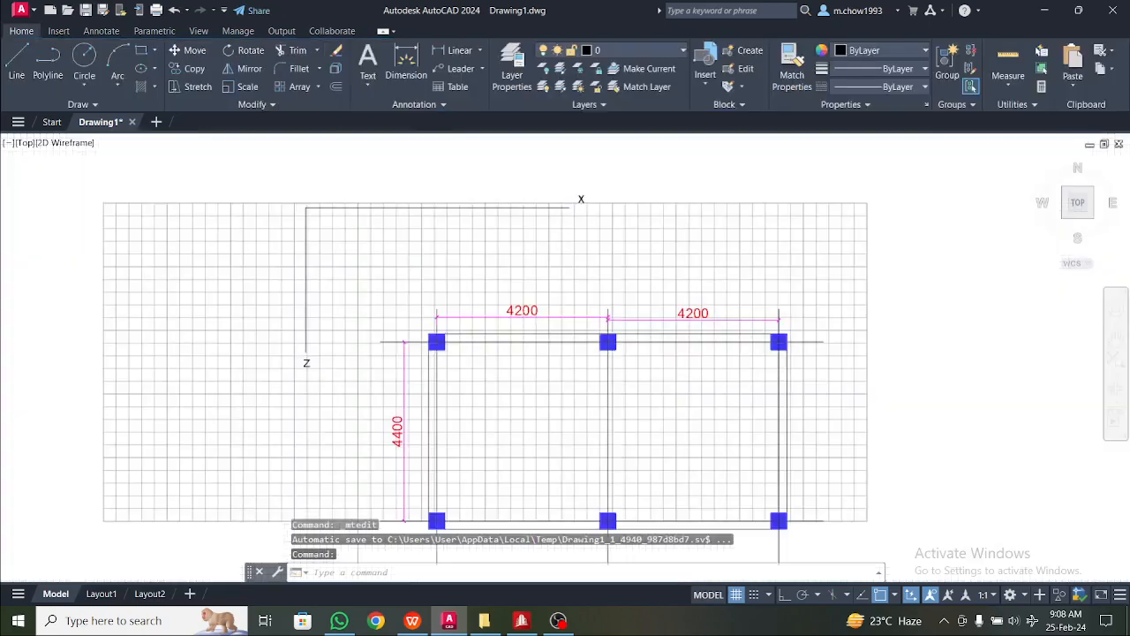
pyautogui.scroll(-3, 309, 327)
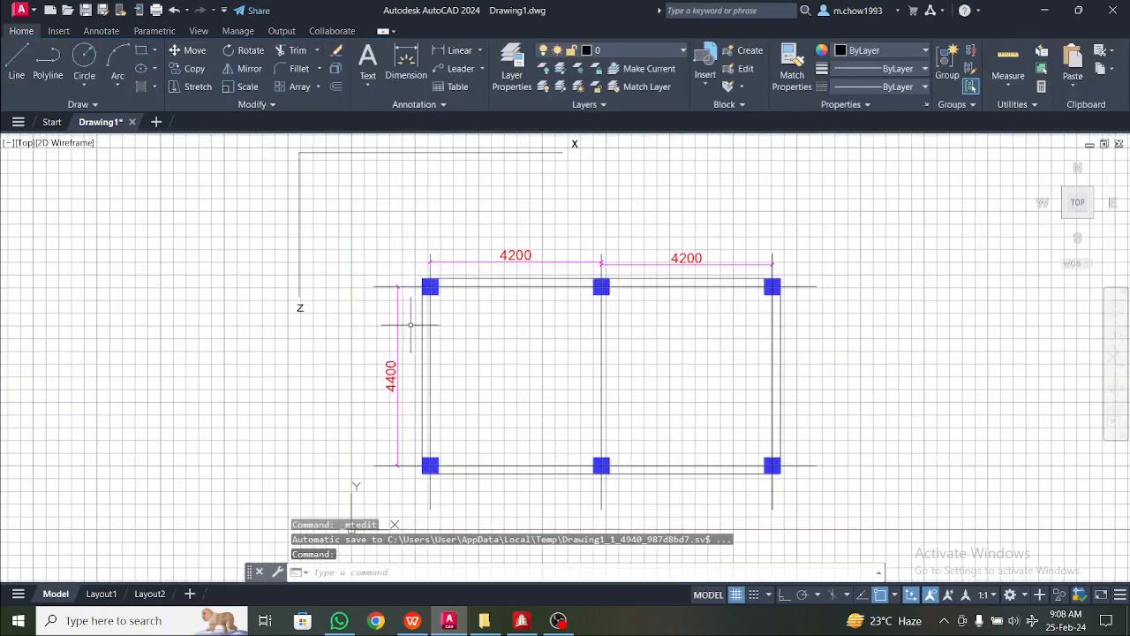
# - Add the multiline text (0,0) just below the upper-left column
pyautogui.scroll(1, 428, 313)
pyautogui.moveTo(393, 298); pyautogui.dragTo(426, 360, button='middle')
pyautogui.scroll(-1, 428, 331)
pyautogui.scroll(4, 432, 337)
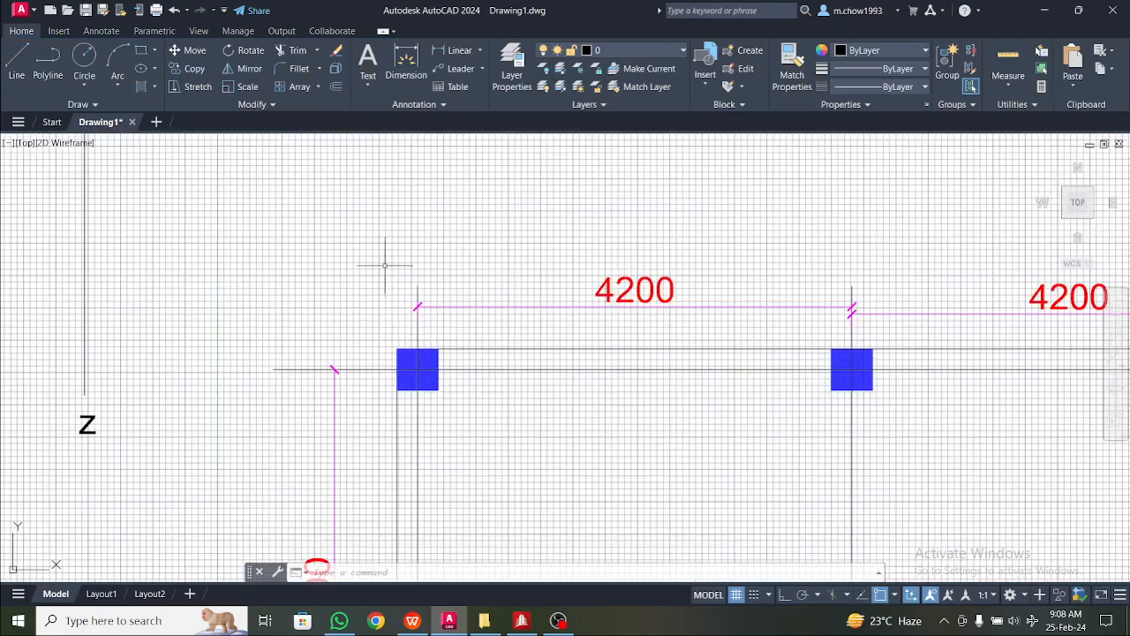
pyautogui.click(368, 83)
pyautogui.click(399, 111)
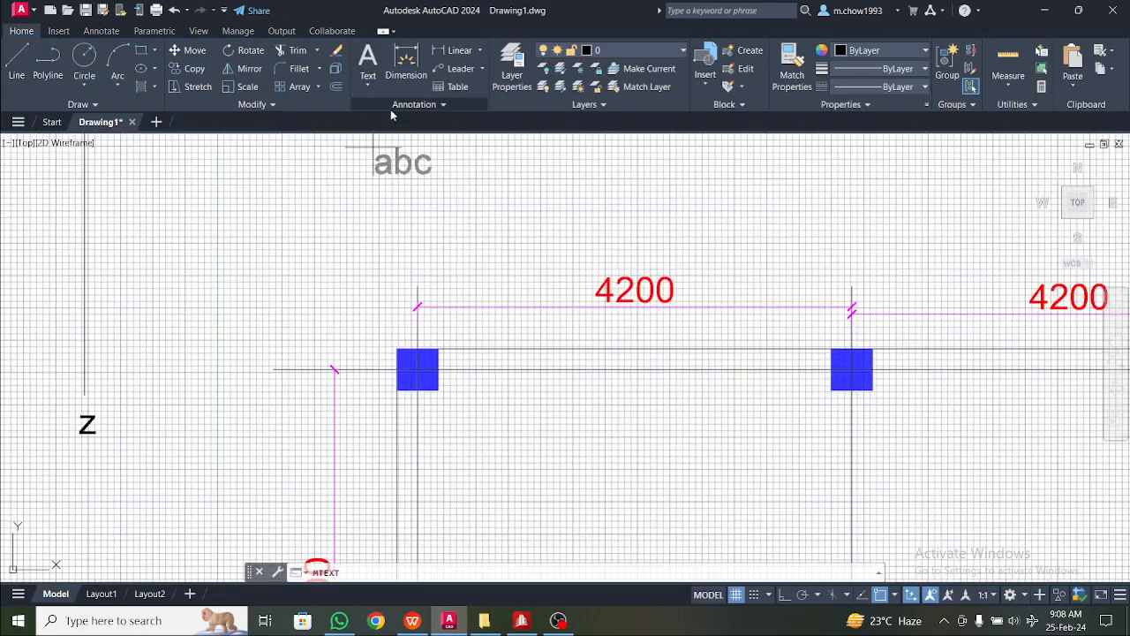
pyautogui.click(444, 399)
pyautogui.click(570, 459)
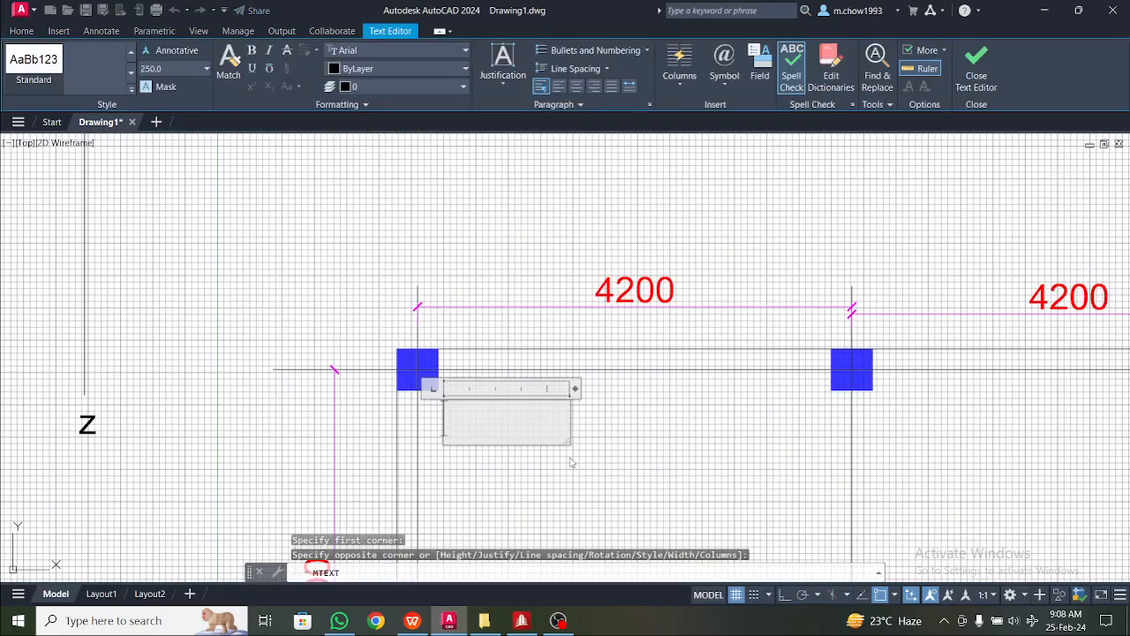
pyautogui.write('(0')
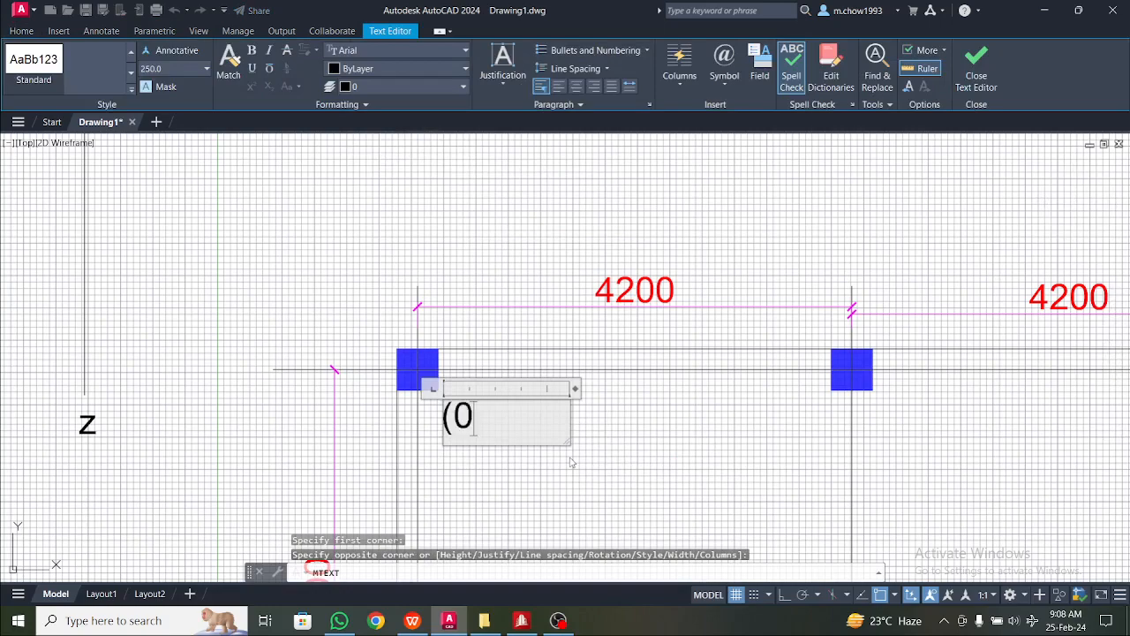
pyautogui.write(',0)')
pyautogui.click(638, 477)
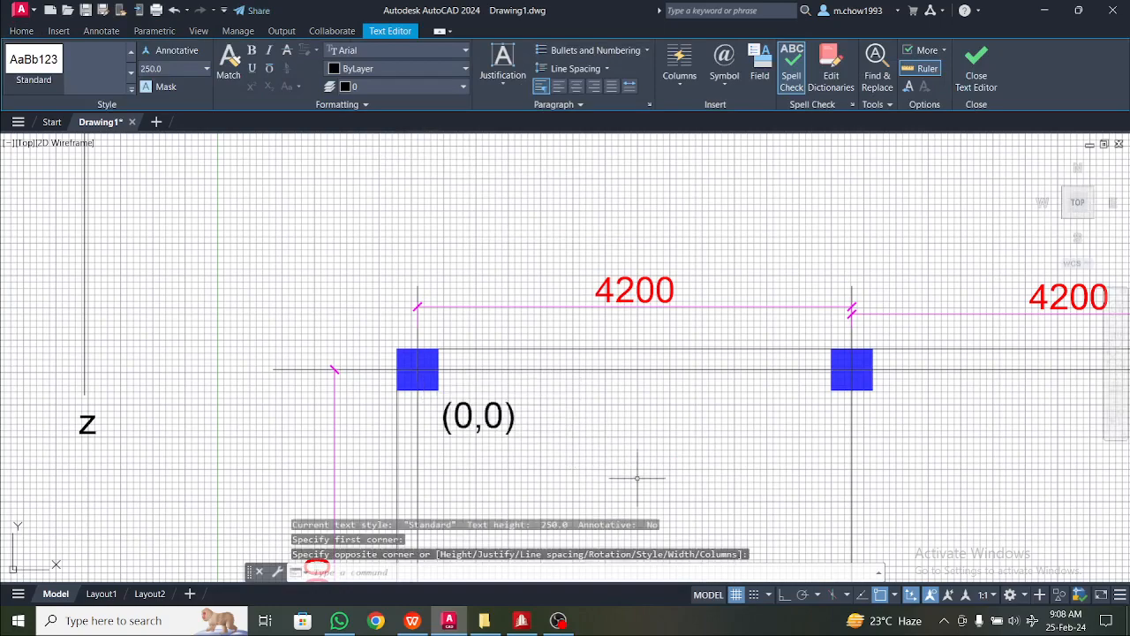
# - Copy the (0,0) label horizontally to just below the upper-middle column with Ortho on
pyautogui.click(558, 468)
pyautogui.click(503, 418)
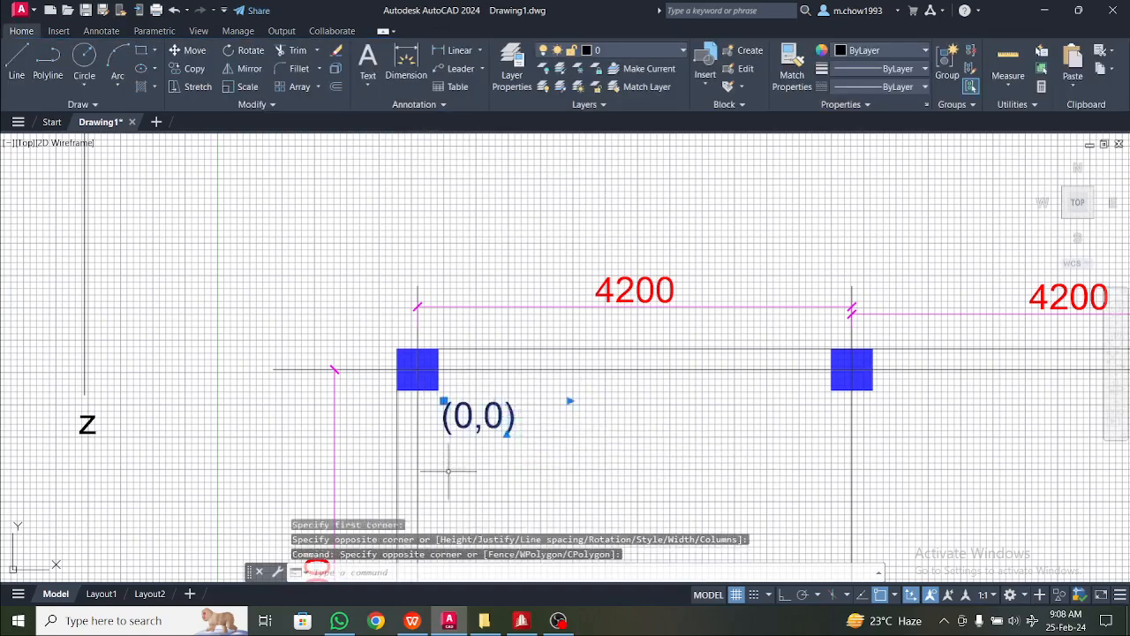
pyautogui.click(189, 69)
pyautogui.click(508, 433)
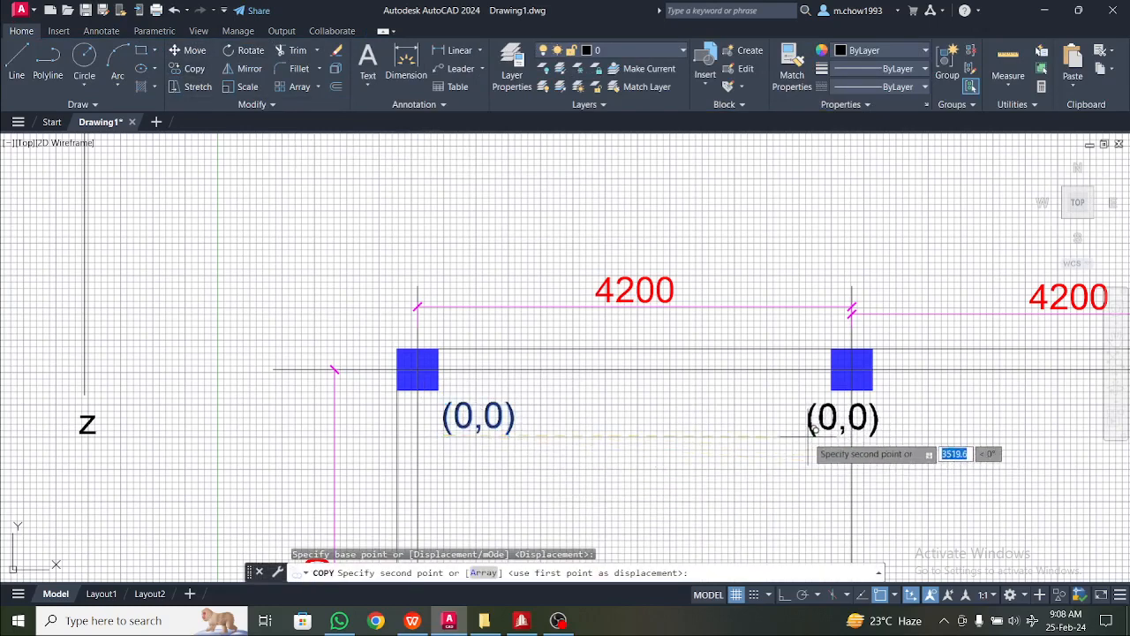
pyautogui.press('F8')
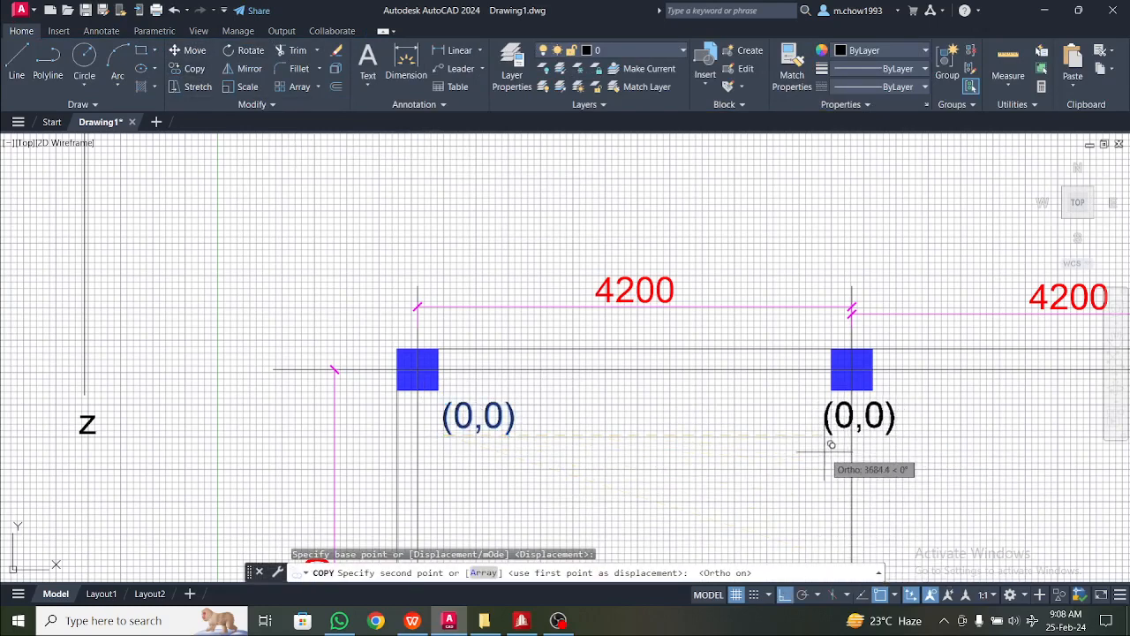
pyautogui.click(831, 444)
# - Change the copied label below the upper-middle column to (4.2,0)
pyautogui.doubleClick(842, 417)
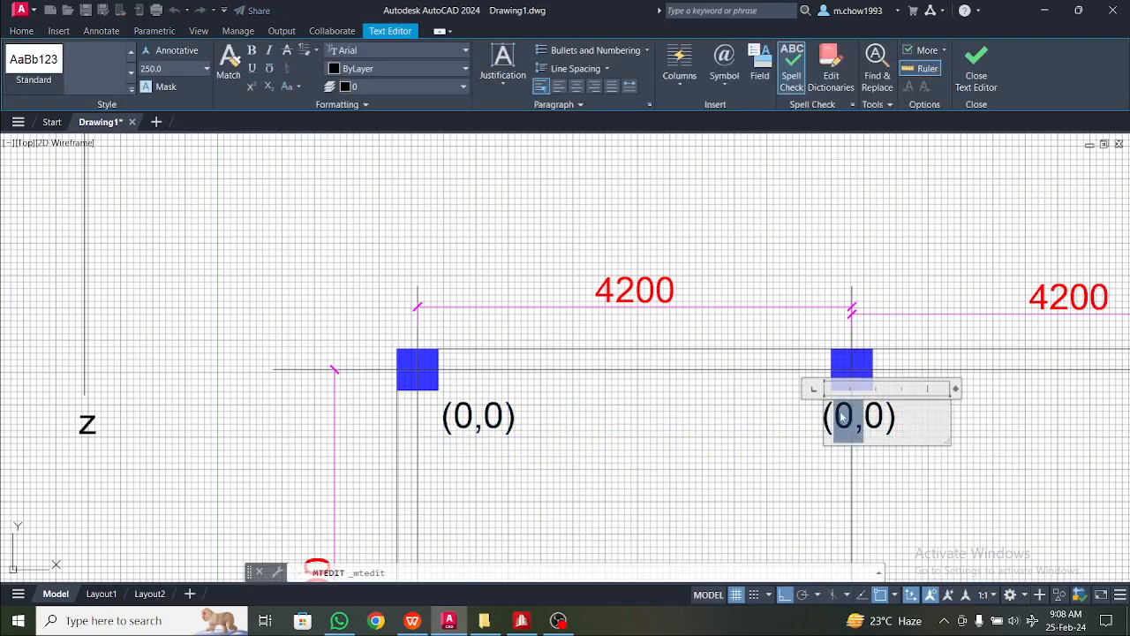
pyautogui.click(843, 413)
pyautogui.doubleClick(843, 415)
pyautogui.write('4.2')
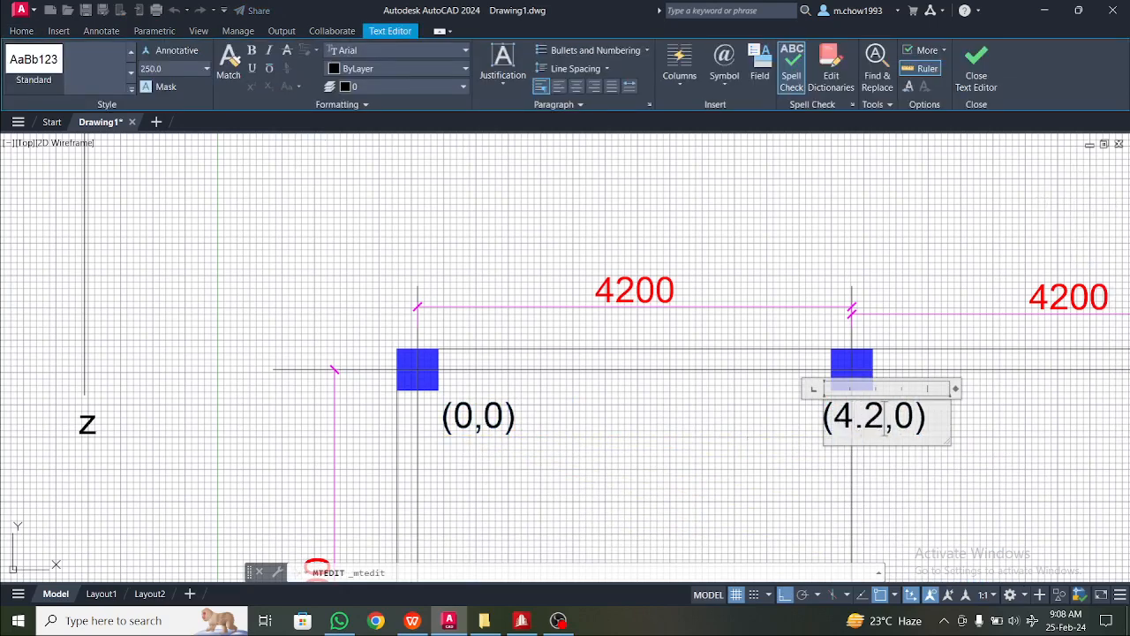
pyautogui.click(819, 405)
# - Copy the (4.2,0) label horizontally to just below the upper-right column
pyautogui.moveTo(830, 403); pyautogui.dragTo(590, 405, button='middle')
pyautogui.click(694, 444)
pyautogui.click(654, 400)
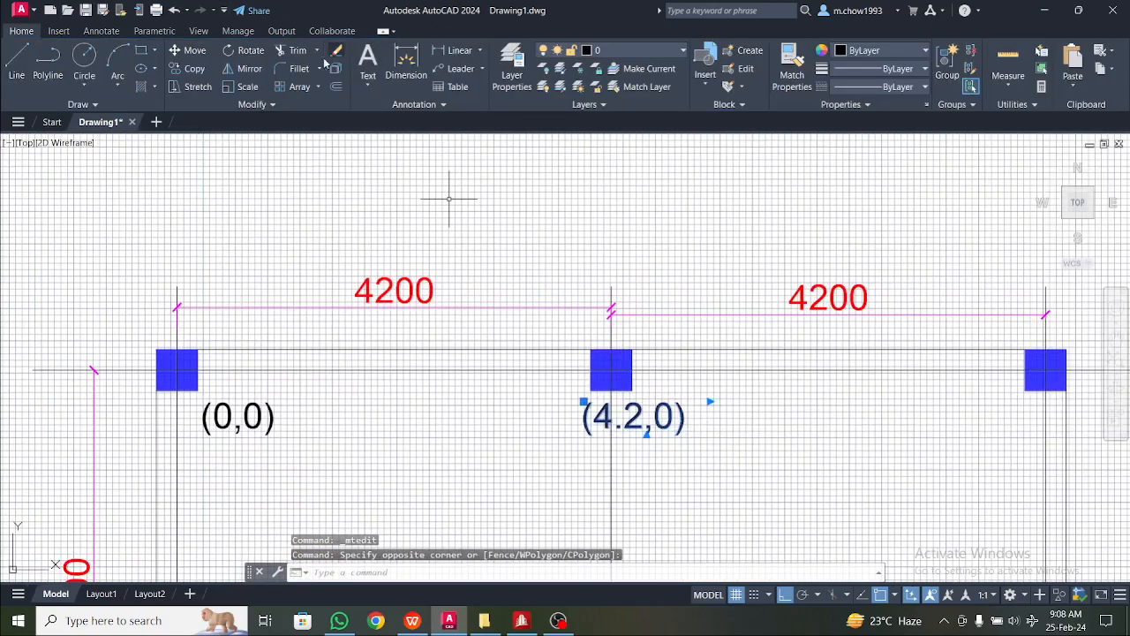
pyautogui.click(192, 69)
pyautogui.click(583, 403)
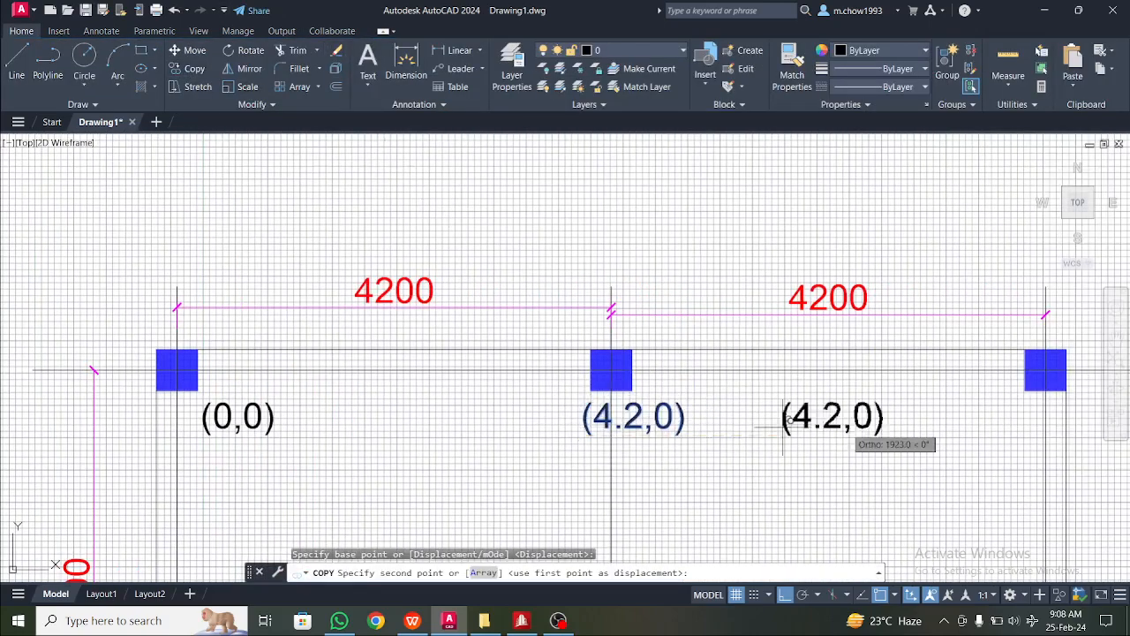
pyautogui.click(987, 426)
pyautogui.press('Escape')
# - Change the copied coordinate label below the upper-right column to (8.4,0)
pyautogui.scroll(-5, 852, 442)
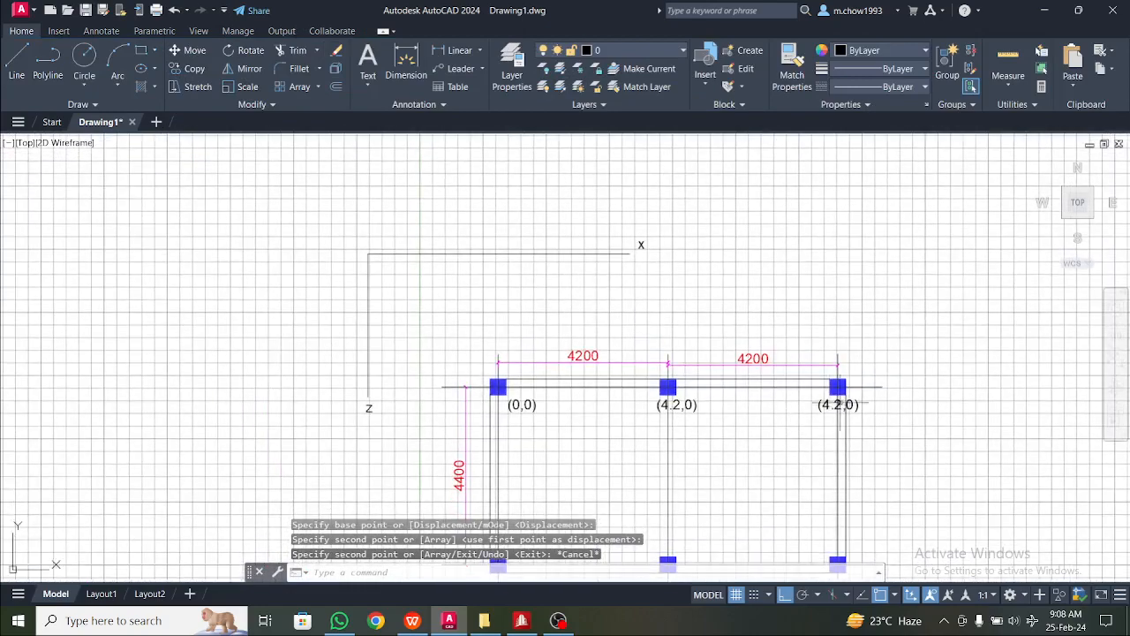
pyautogui.scroll(5, 834, 410)
pyautogui.click(817, 415)
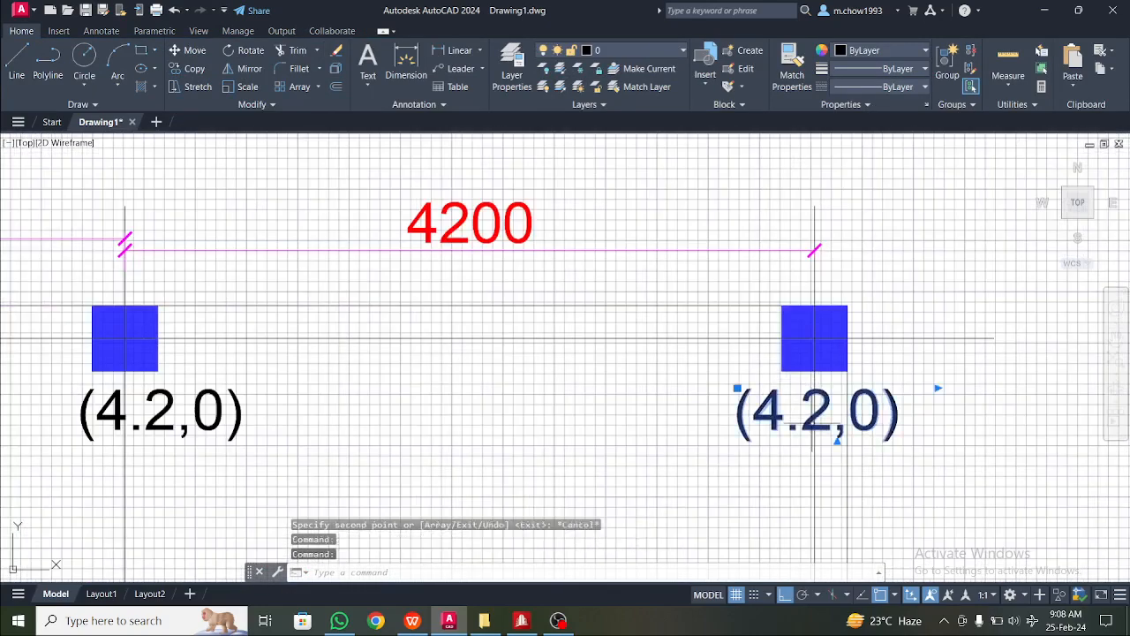
pyautogui.doubleClick(817, 415)
pyautogui.scroll(-4, 817, 417)
pyautogui.scroll(4, 820, 420)
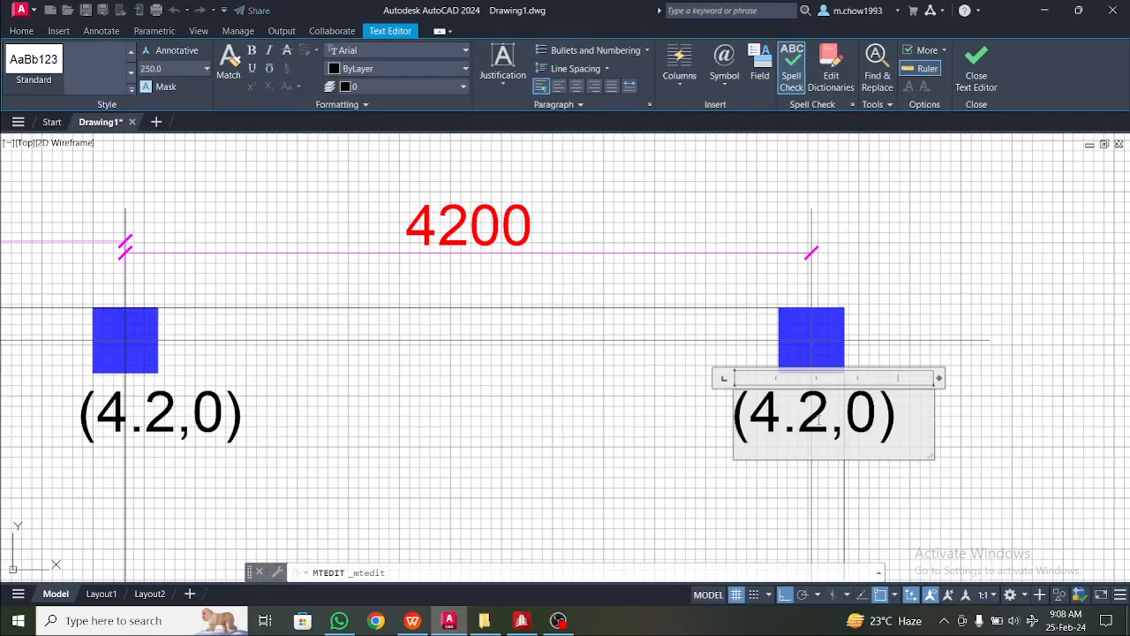
pyautogui.scroll(-4, 819, 421)
pyautogui.scroll(2, 804, 424)
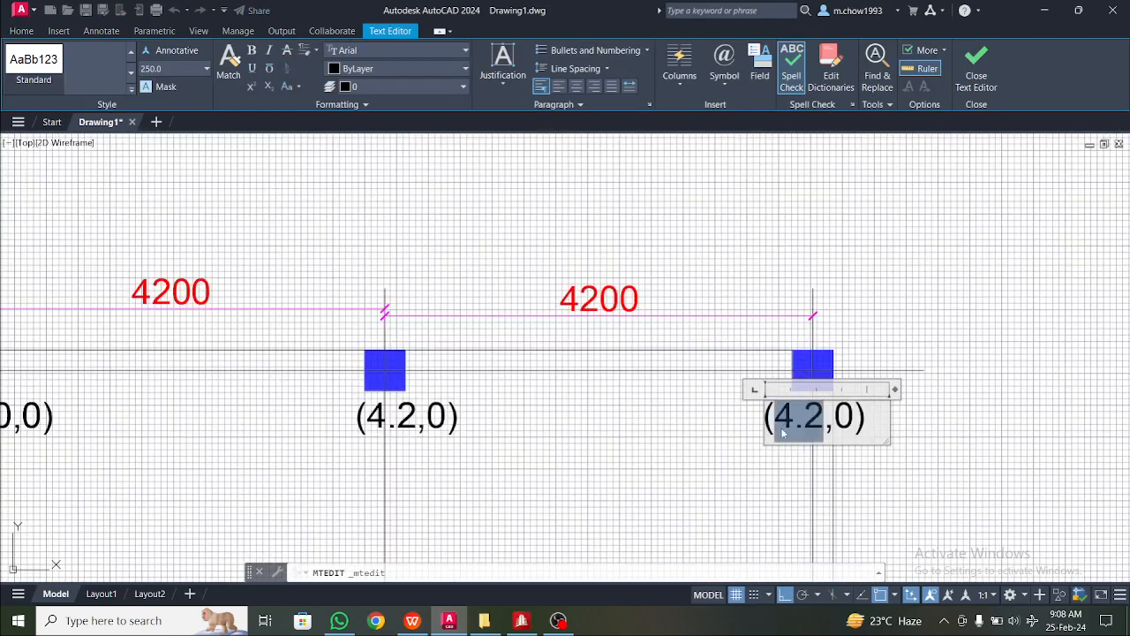
pyautogui.write('8.4')
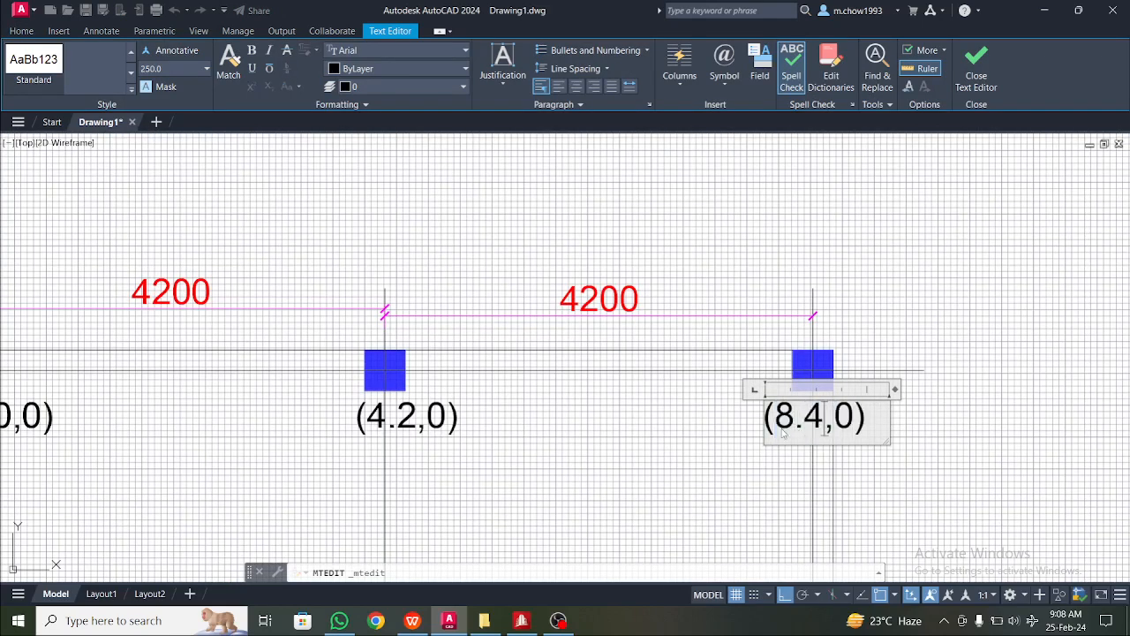
pyautogui.hotkey('ctrl', 'Return')
# - Copy the three upper-row coordinate labels together straight down to just below the lower row of columns
pyautogui.scroll(-2, 976, 399)
pyautogui.scroll(4, 421, 439)
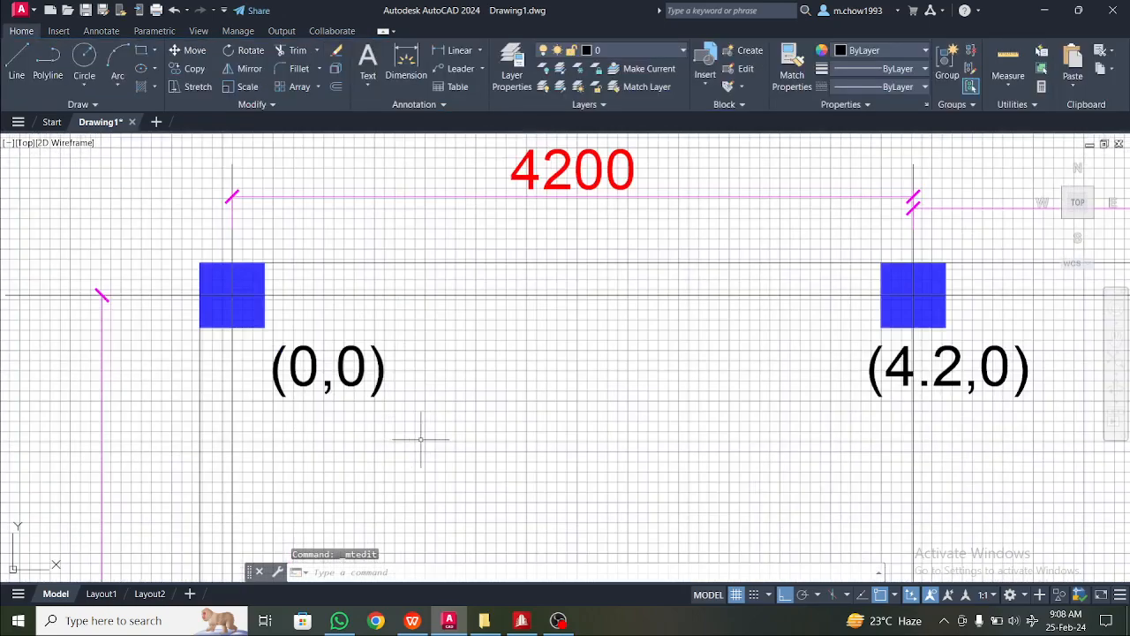
pyautogui.doubleClick(419, 433)
pyautogui.click(405, 389)
pyautogui.click(383, 399)
pyautogui.scroll(-4, 385, 401)
pyautogui.scroll(2, 704, 407)
pyautogui.click(633, 421)
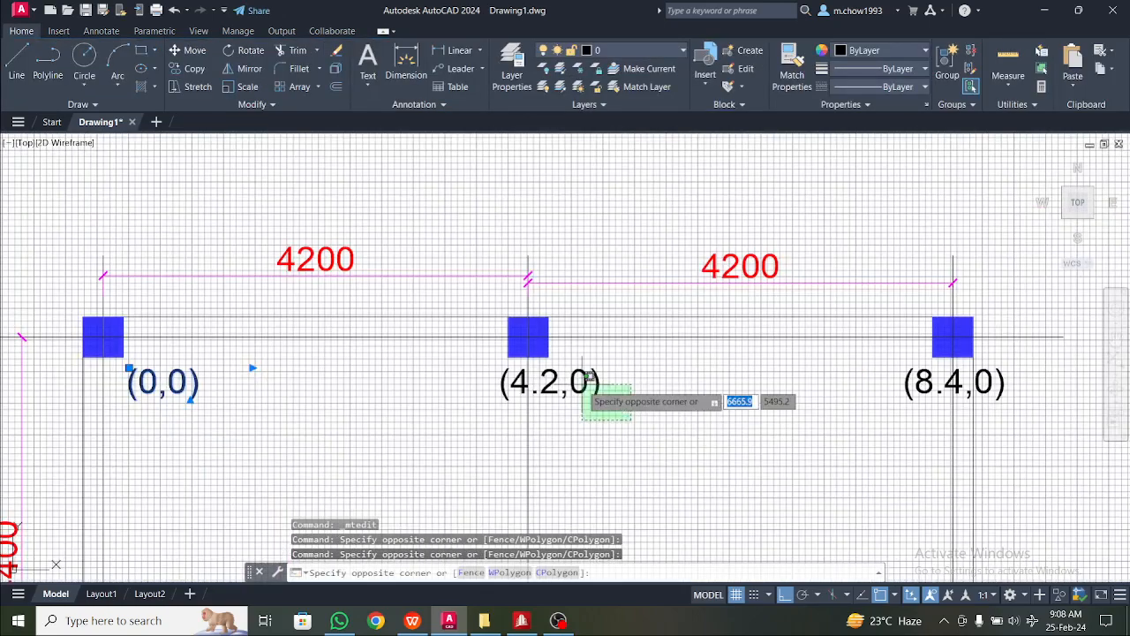
pyautogui.click(580, 379)
pyautogui.click(909, 408)
pyautogui.click(894, 361)
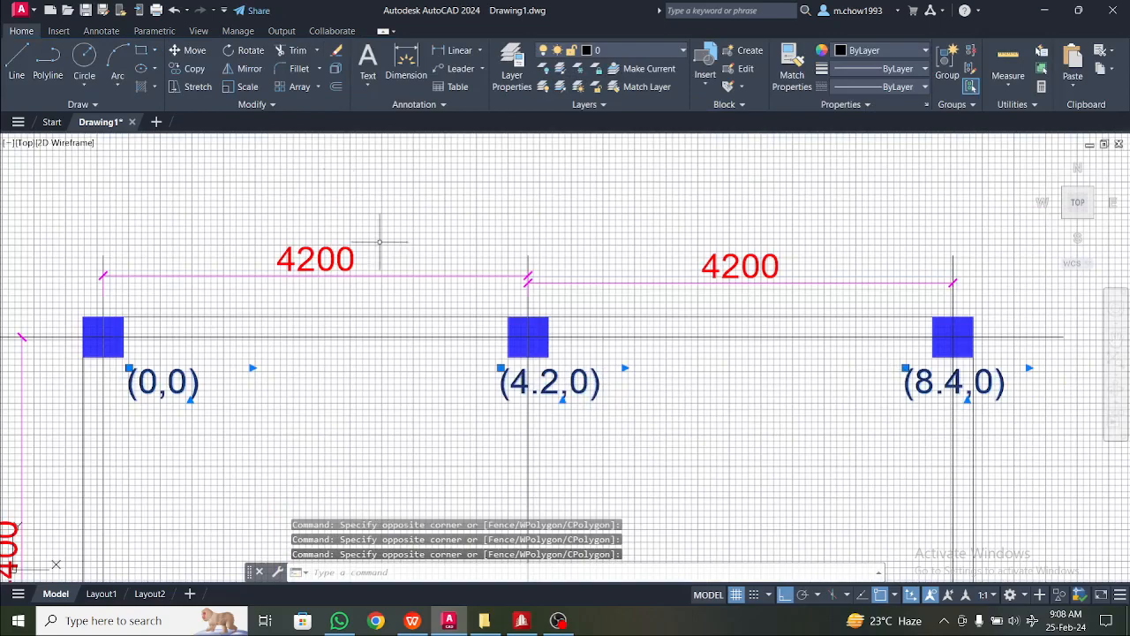
pyautogui.click(195, 68)
pyautogui.click(244, 382)
pyautogui.scroll(-2, 245, 375)
pyautogui.moveTo(232, 429); pyautogui.dragTo(268, 233, button='middle')
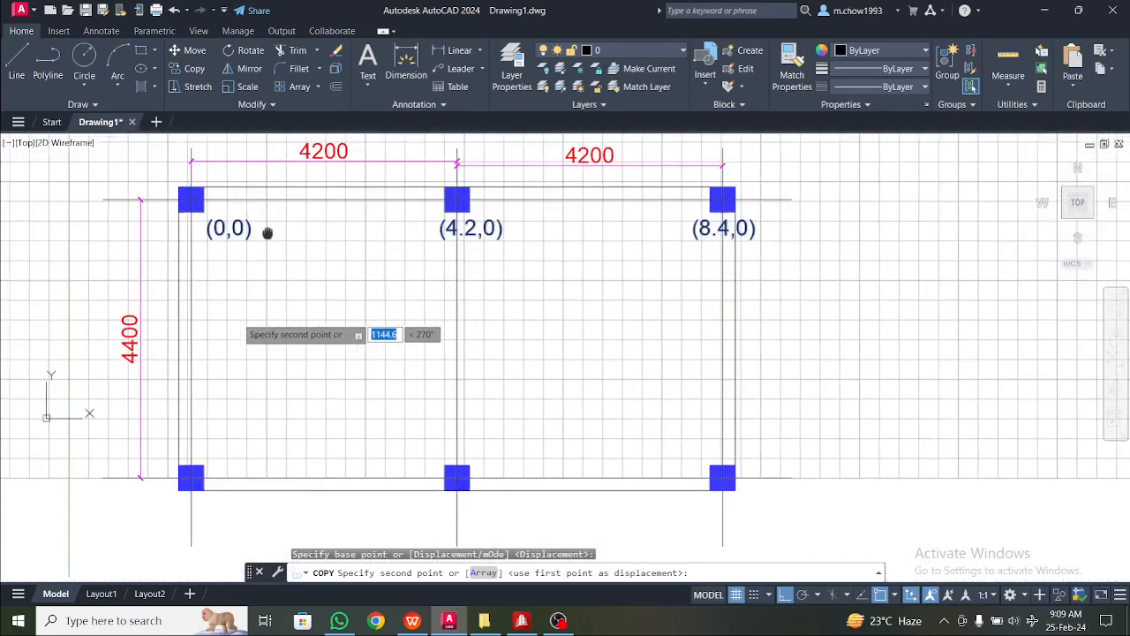
pyautogui.scroll(2, 256, 493)
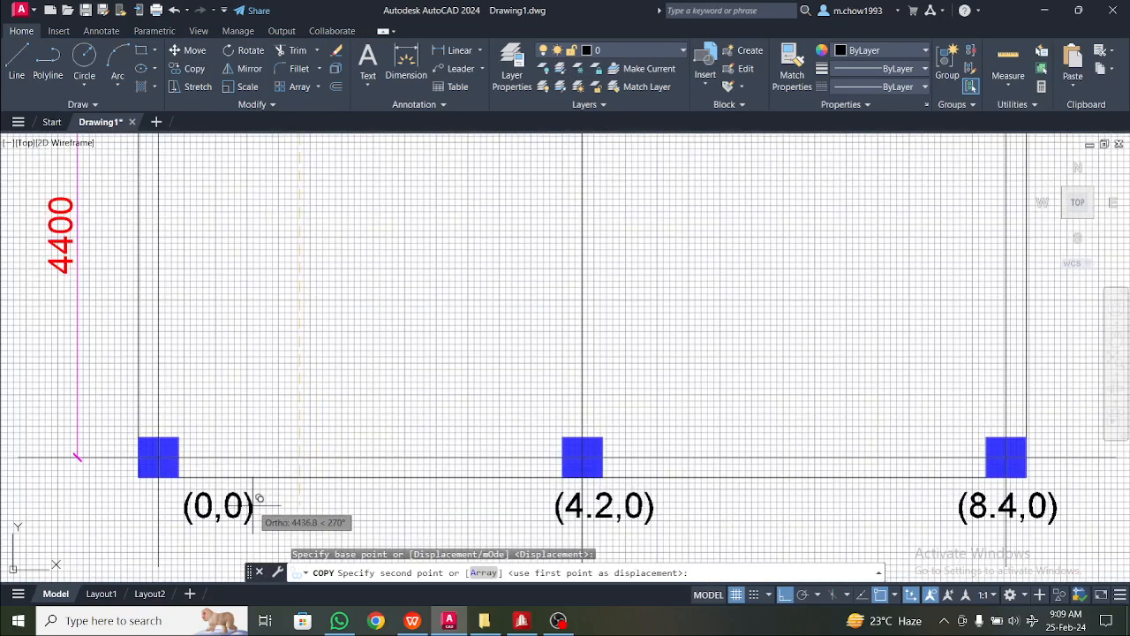
pyautogui.click(252, 505)
pyautogui.press('Escape')
# - Change the label below the lower-left column to (0,4.4)
pyautogui.scroll(-2, 263, 503)
pyautogui.moveTo(264, 502)
pyautogui.mouseDown(button='middle')
pyautogui.moveTo(331, 424)
pyautogui.moveTo(386, 449)
pyautogui.mouseUp(button='middle')
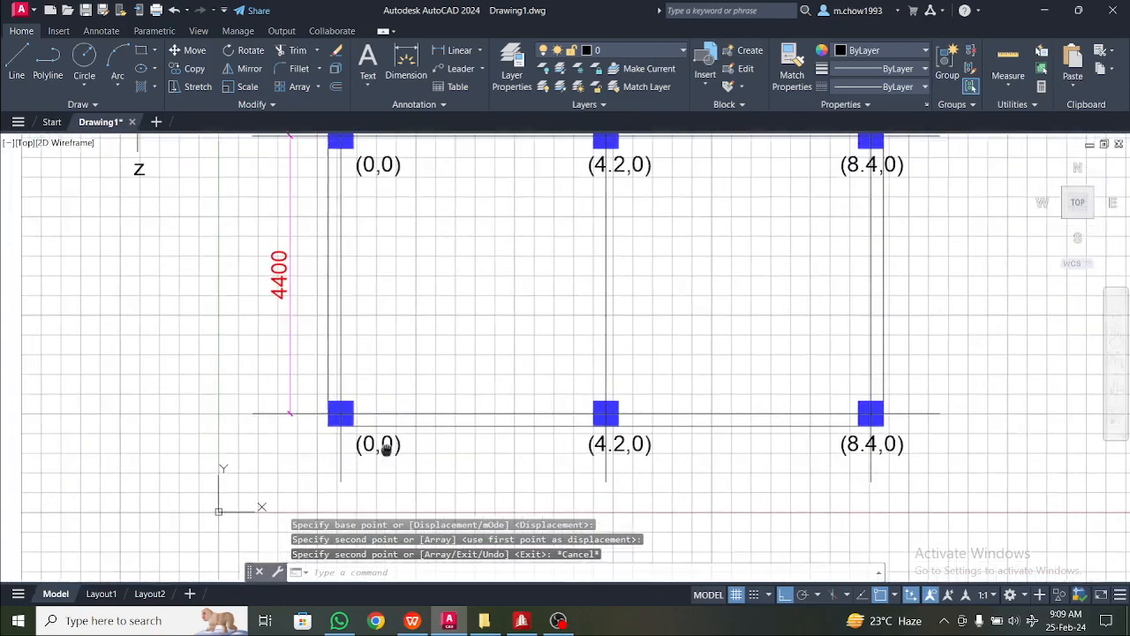
pyautogui.scroll(4, 386, 450)
pyautogui.scroll(-2, 397, 452)
pyautogui.scroll(-4, 287, 278)
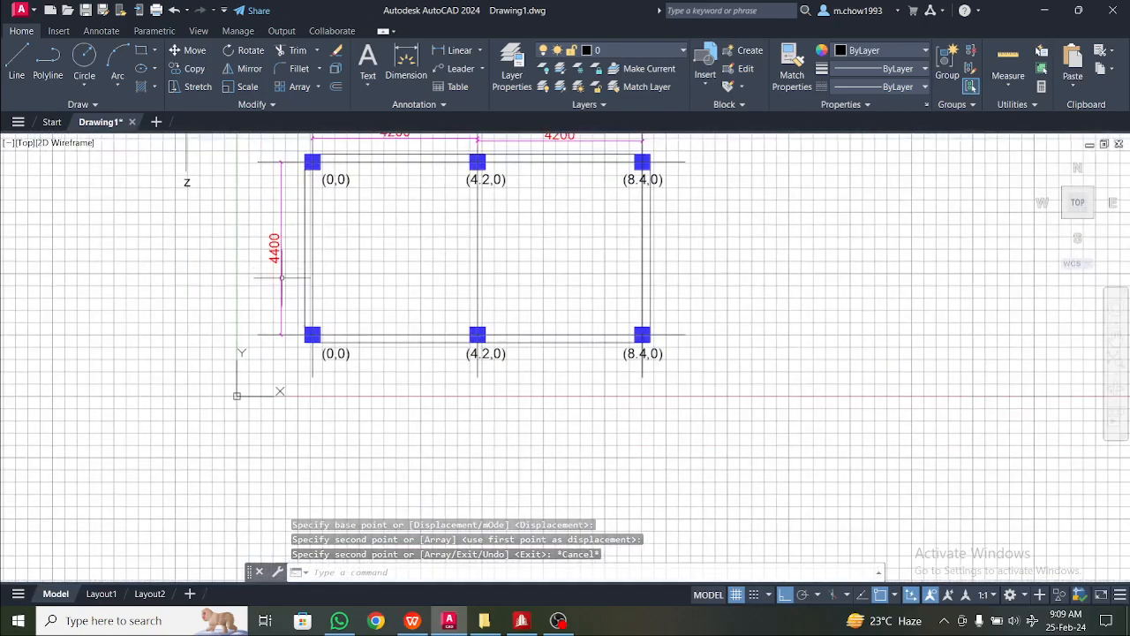
pyautogui.scroll(5, 338, 130)
pyautogui.click(335, 181)
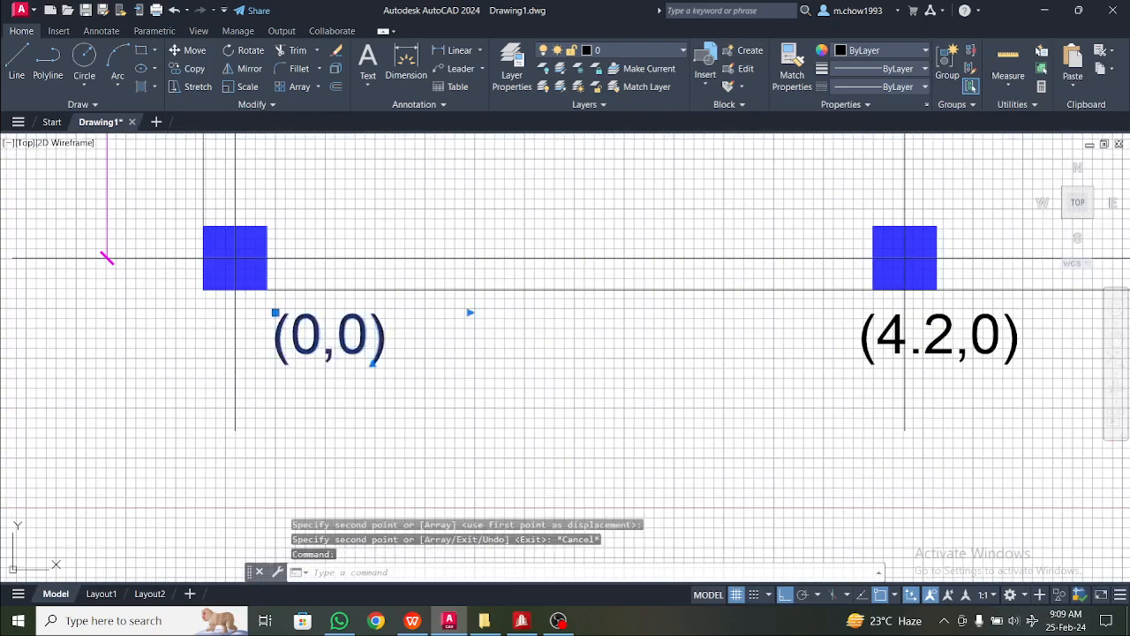
pyautogui.doubleClick(363, 334)
pyautogui.moveTo(368, 335); pyautogui.dragTo(341, 338)
pyautogui.write('4.4')
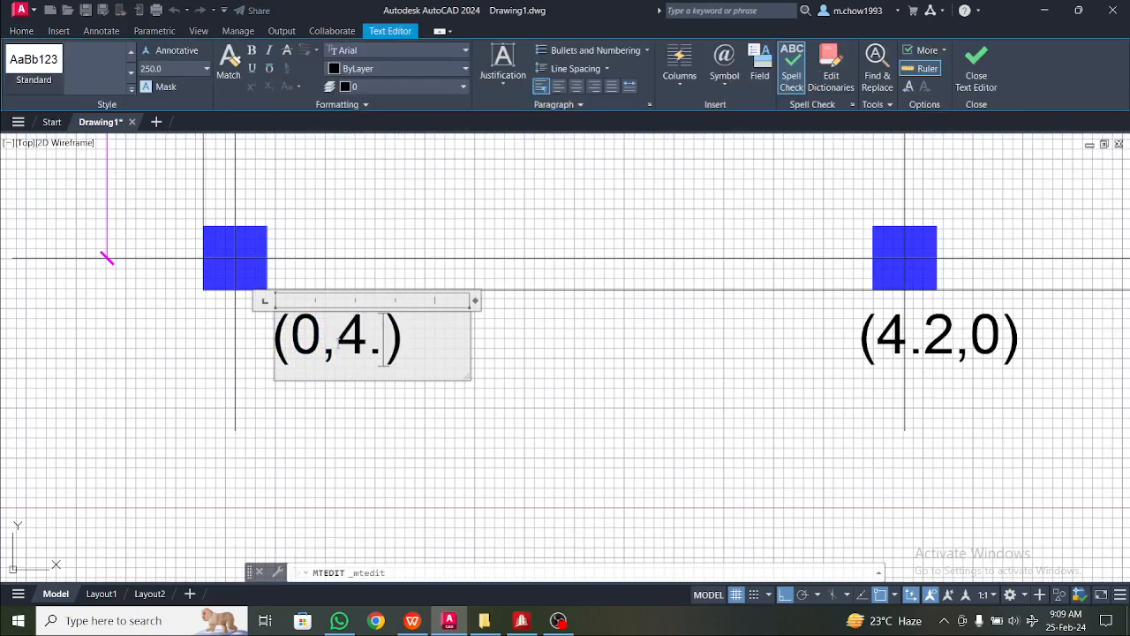
pyautogui.moveTo(416, 347); pyautogui.dragTo(338, 346)
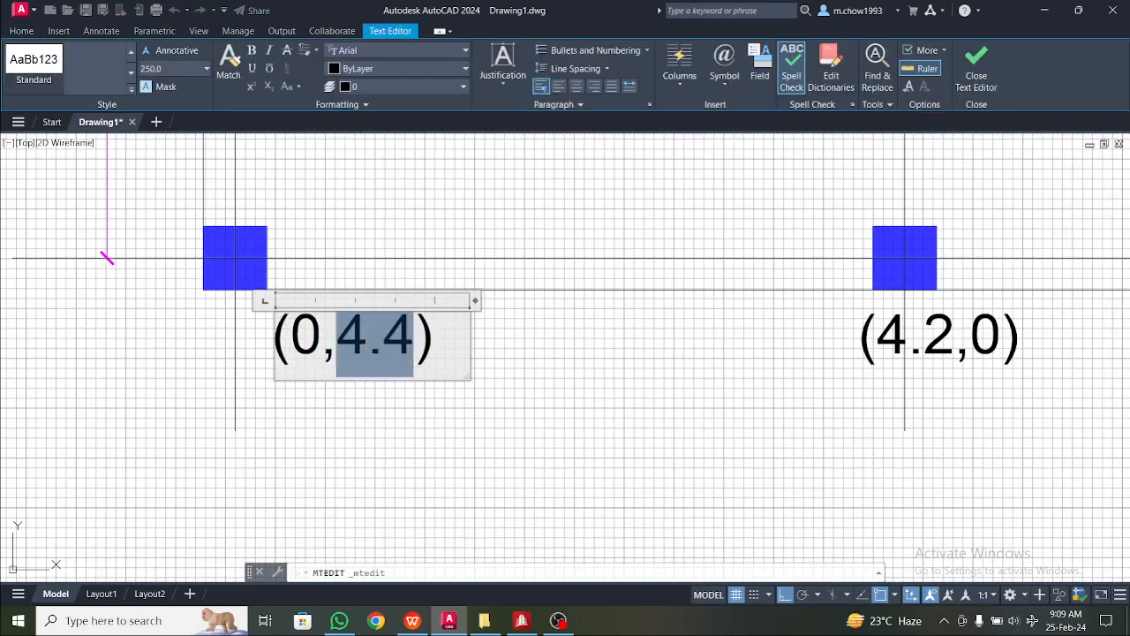
pyautogui.click(458, 403)
# - Change the label below the lower-middle column to (4.2,4.4)
pyautogui.moveTo(698, 404)
pyautogui.mouseDown(button='middle')
pyautogui.moveTo(384, 409)
pyautogui.moveTo(293, 444)
pyautogui.mouseUp(button='middle')
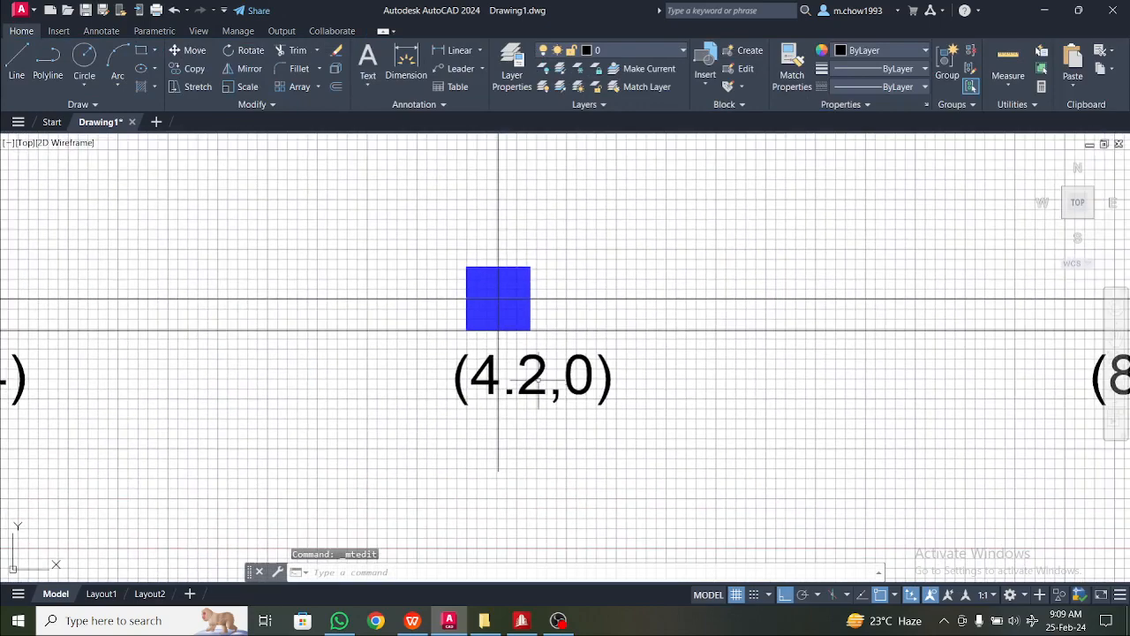
pyautogui.doubleClick(569, 381)
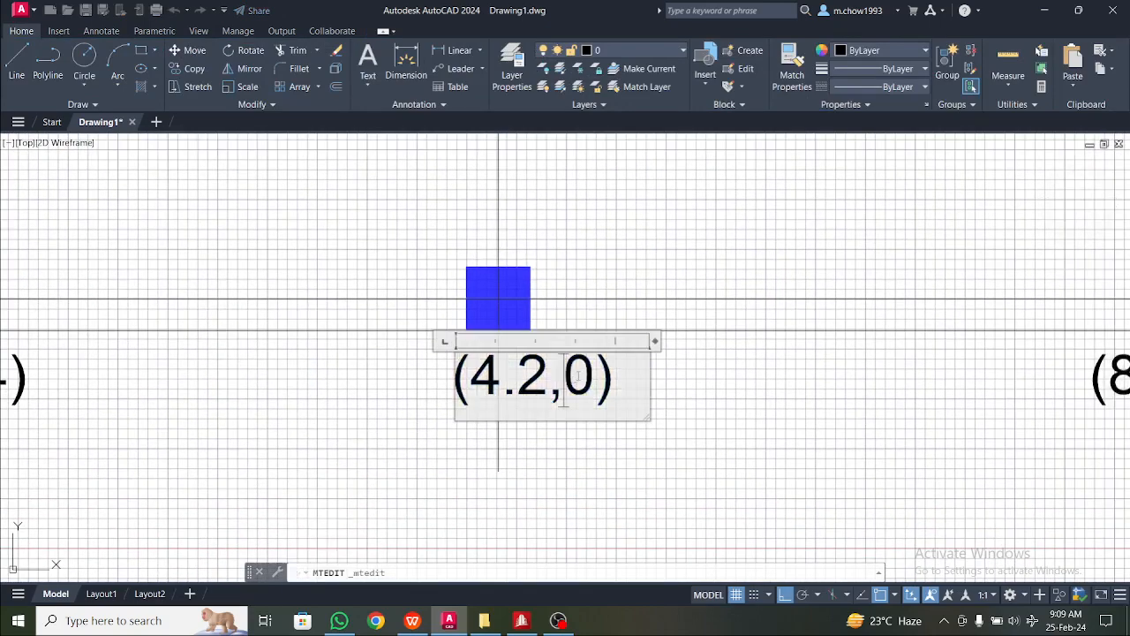
pyautogui.moveTo(564, 390); pyautogui.dragTo(597, 391)
pyautogui.write('4.4')
pyautogui.click(760, 480)
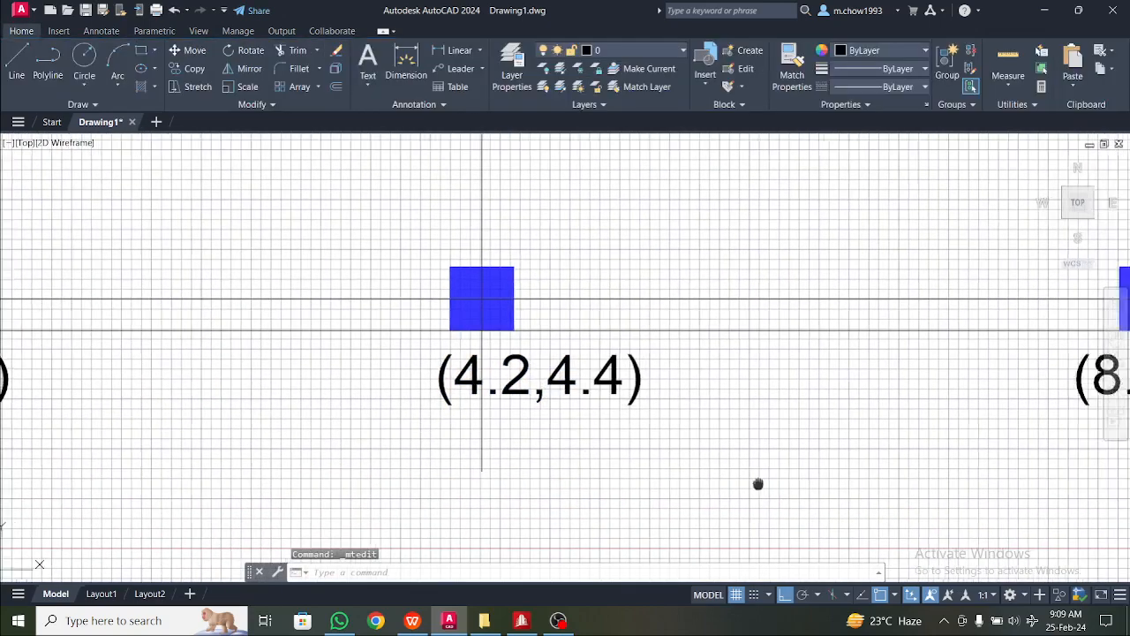
# - Change the label below the lower-right column to (8.4,4.4)
pyautogui.moveTo(954, 447); pyautogui.dragTo(457, 443, button='middle')
pyautogui.doubleClick(698, 389)
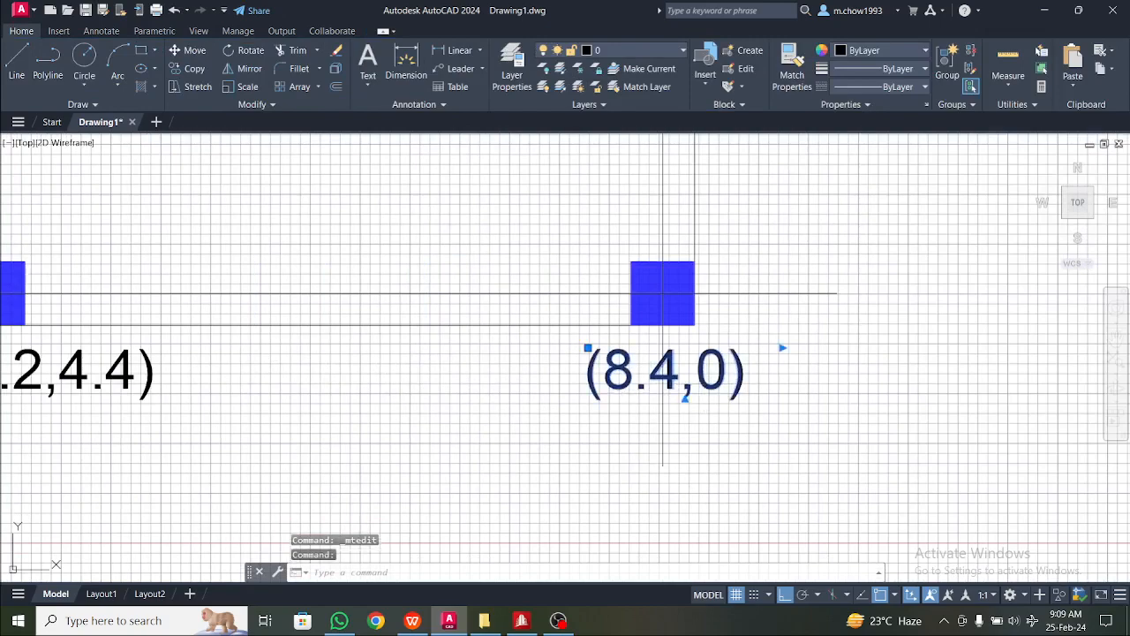
pyautogui.moveTo(696, 391); pyautogui.dragTo(726, 390)
pyautogui.write('4.4')
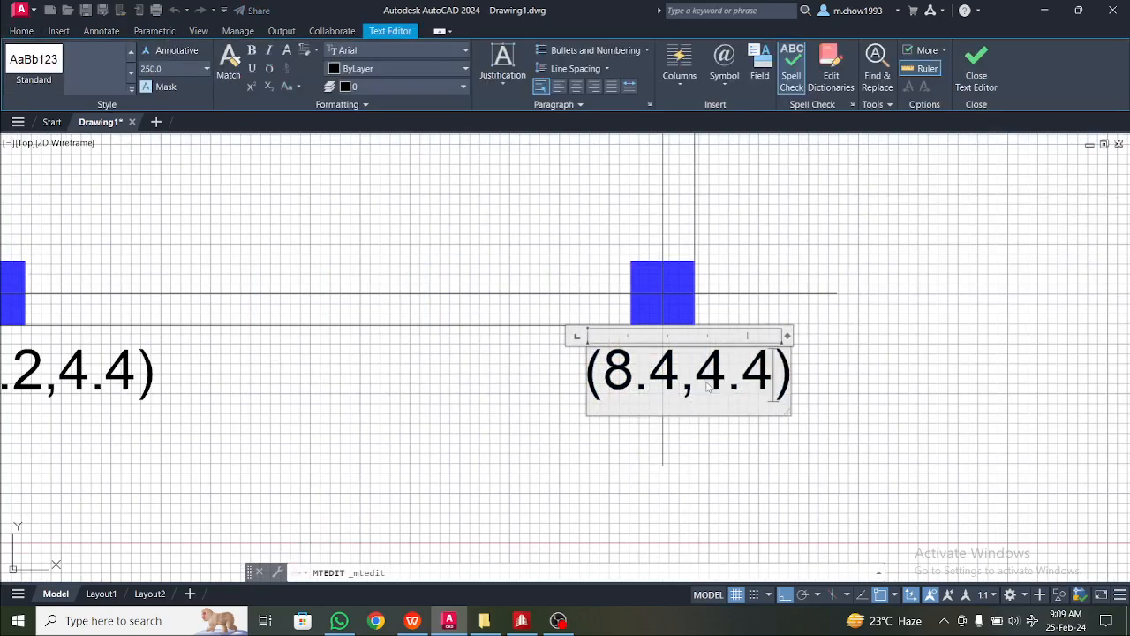
pyautogui.click(636, 430)
# - Review the coordinate labels of all six columns against the X and Z axes and the span dimensions
pyautogui.scroll(-4, 593, 434)
pyautogui.moveTo(512, 434)
pyautogui.mouseDown(button='middle')
pyautogui.moveTo(560, 434)
pyautogui.moveTo(582, 523)
pyautogui.mouseUp(button='middle')
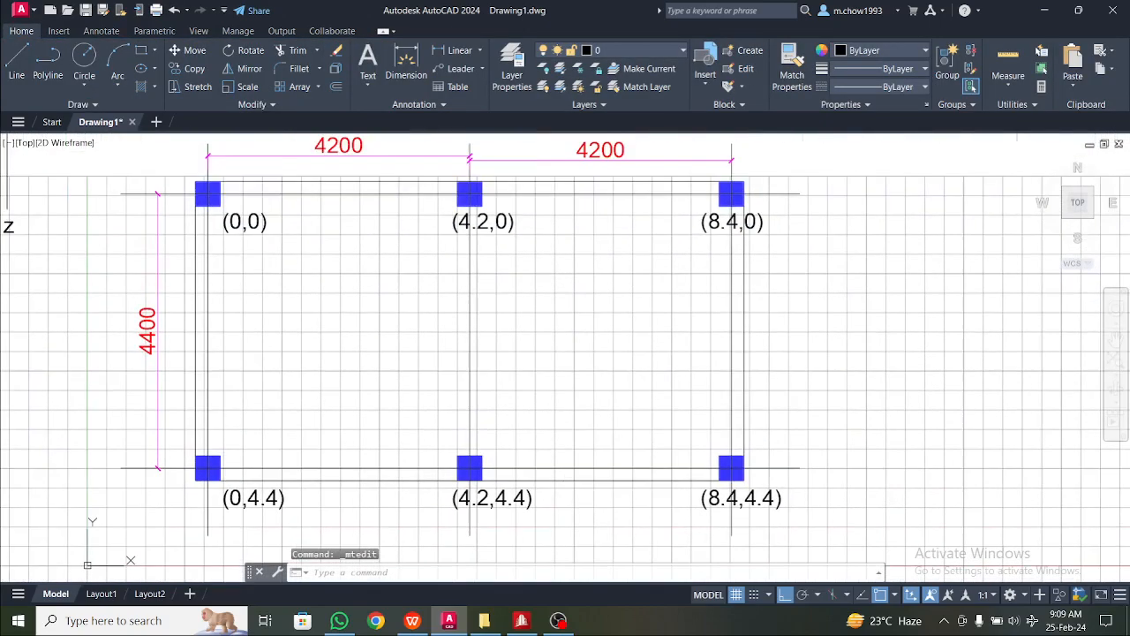
pyautogui.moveTo(549, 412)
pyautogui.mouseDown(button='middle')
pyautogui.moveTo(562, 424)
pyautogui.moveTo(583, 389)
pyautogui.moveTo(553, 432)
pyautogui.moveTo(505, 412)
pyautogui.moveTo(513, 424)
pyautogui.moveTo(484, 432)
pyautogui.moveTo(507, 456)
pyautogui.moveTo(505, 429)
pyautogui.moveTo(486, 439)
pyautogui.mouseUp(button='middle')
pyautogui.scroll(-2, 579, 389)
pyautogui.scroll(2, 533, 409)
pyautogui.scroll(-2, 517, 411)
pyautogui.scroll(2, 500, 409)
pyautogui.scroll(-2, 492, 442)
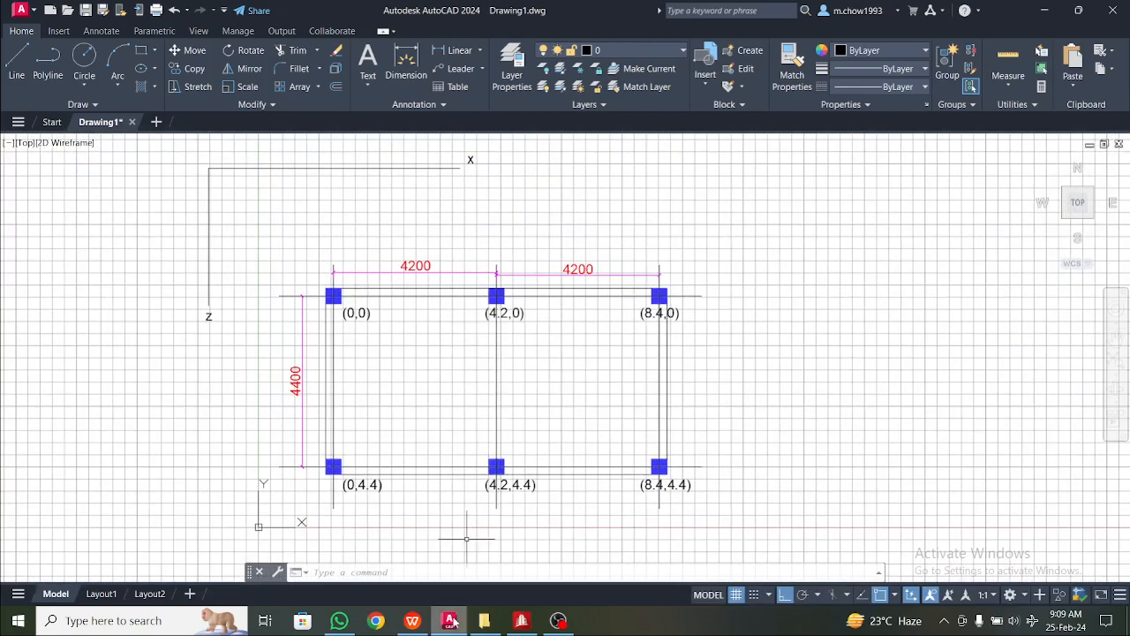
# - Open New XLSX Worksheet.xlsx from the Project 9 folder and examine its sr, x, y and z node coordinate columns
pyautogui.click(484, 621)
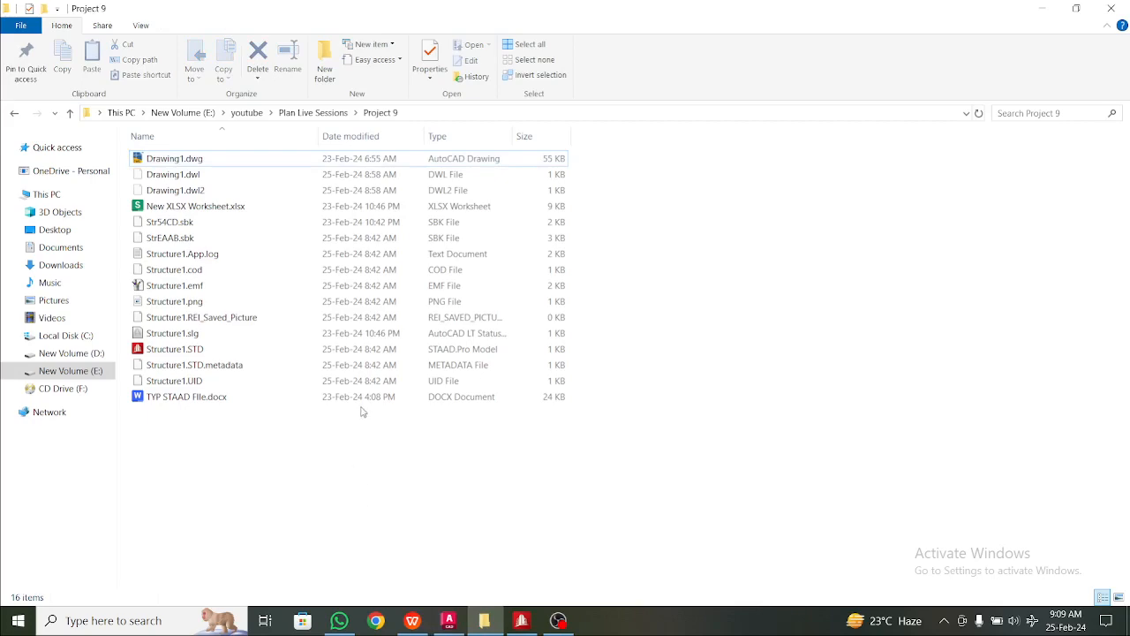
pyautogui.doubleClick(413, 210)
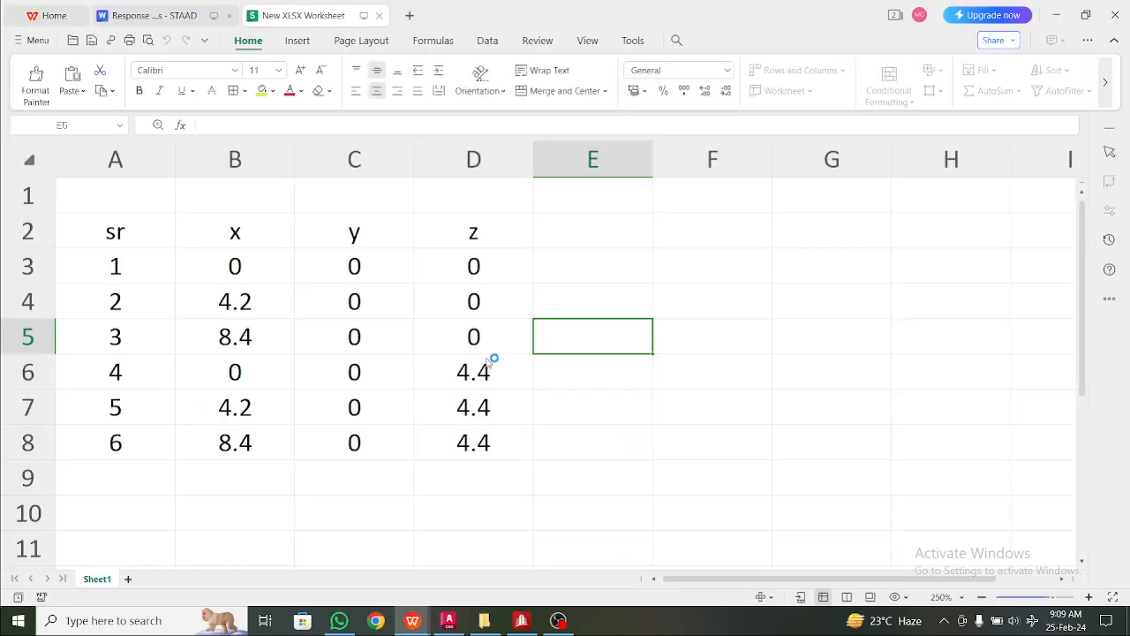
pyautogui.moveTo(155, 268); pyautogui.dragTo(525, 442)
pyautogui.click(564, 442)
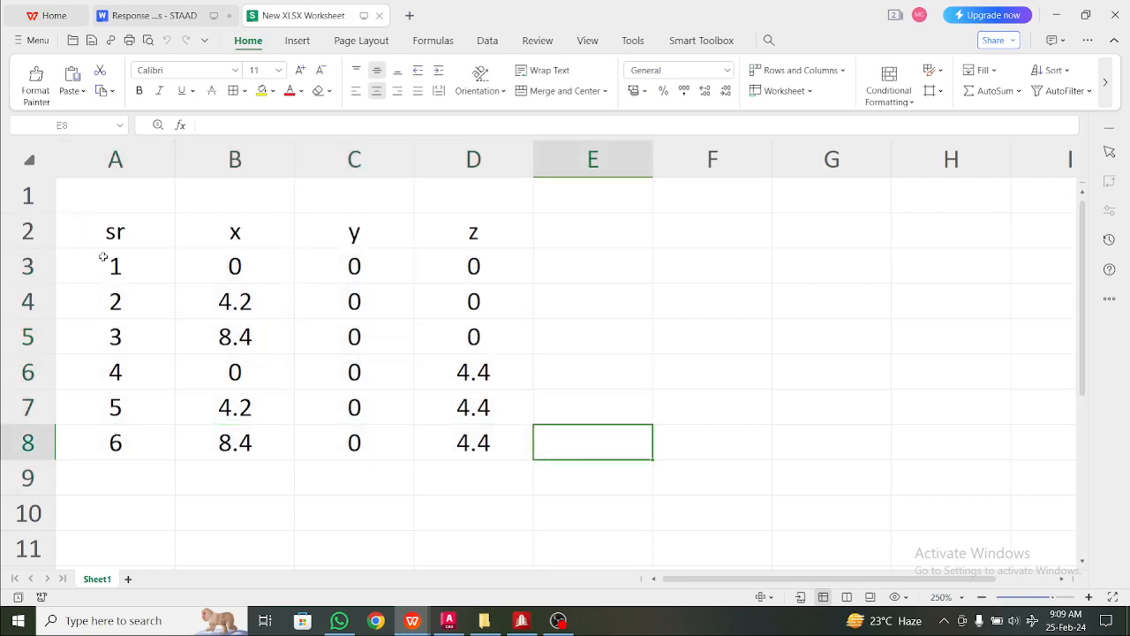
pyautogui.moveTo(103, 257); pyautogui.dragTo(185, 286)
pyautogui.click(125, 232)
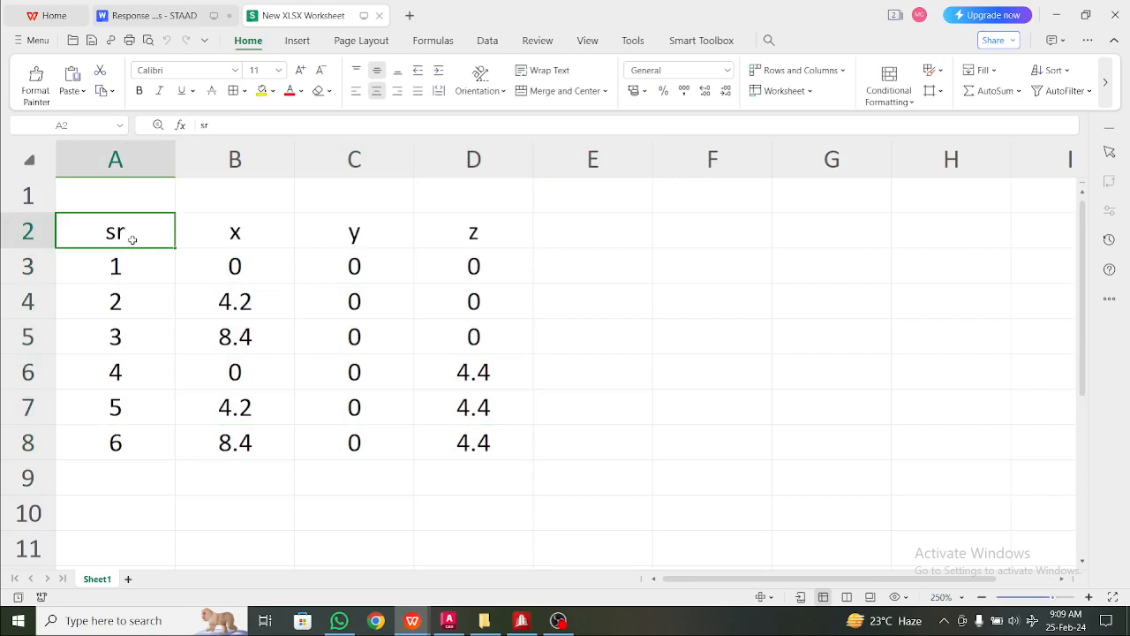
pyautogui.click(215, 227)
pyautogui.click(447, 246)
# - Copy the node data in cells A3:D8 and paste it into the Nodes table of Structure1.STD in STAAD.Pro, starting at node 1
pyautogui.moveTo(151, 257); pyautogui.dragTo(437, 434)
pyautogui.hotkey('ctrl', 'c')
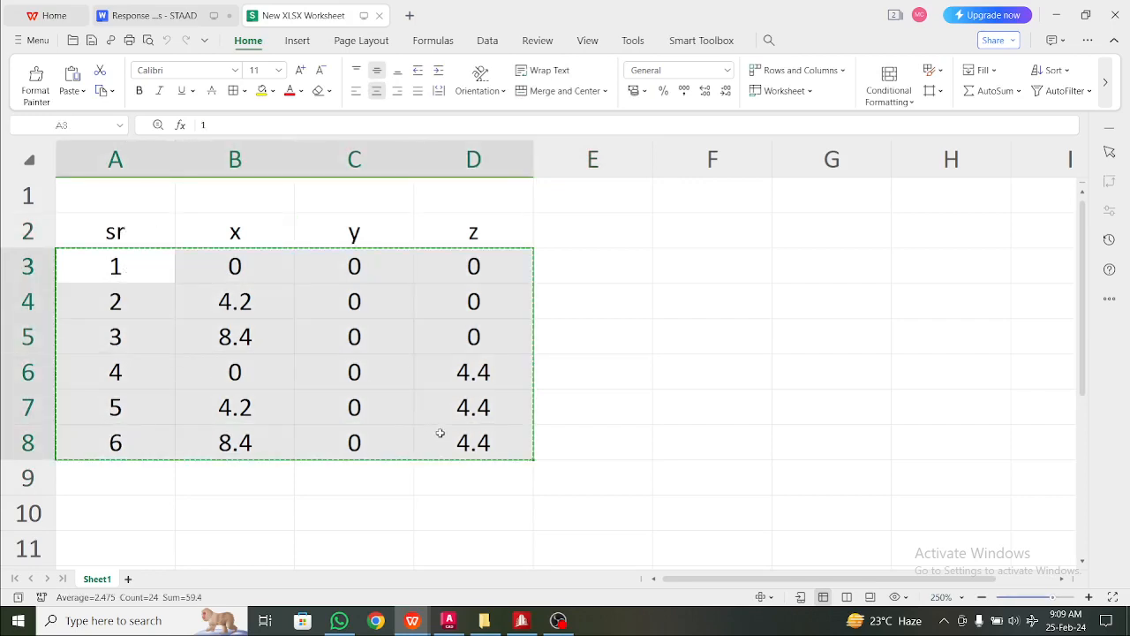
pyautogui.click(522, 620)
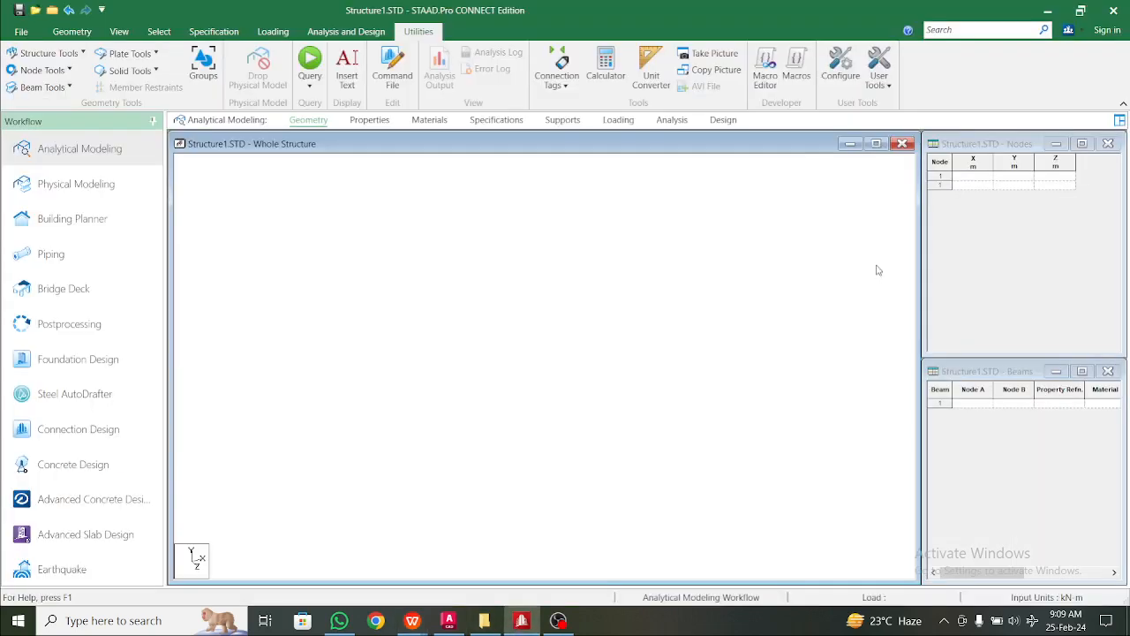
pyautogui.click(942, 176)
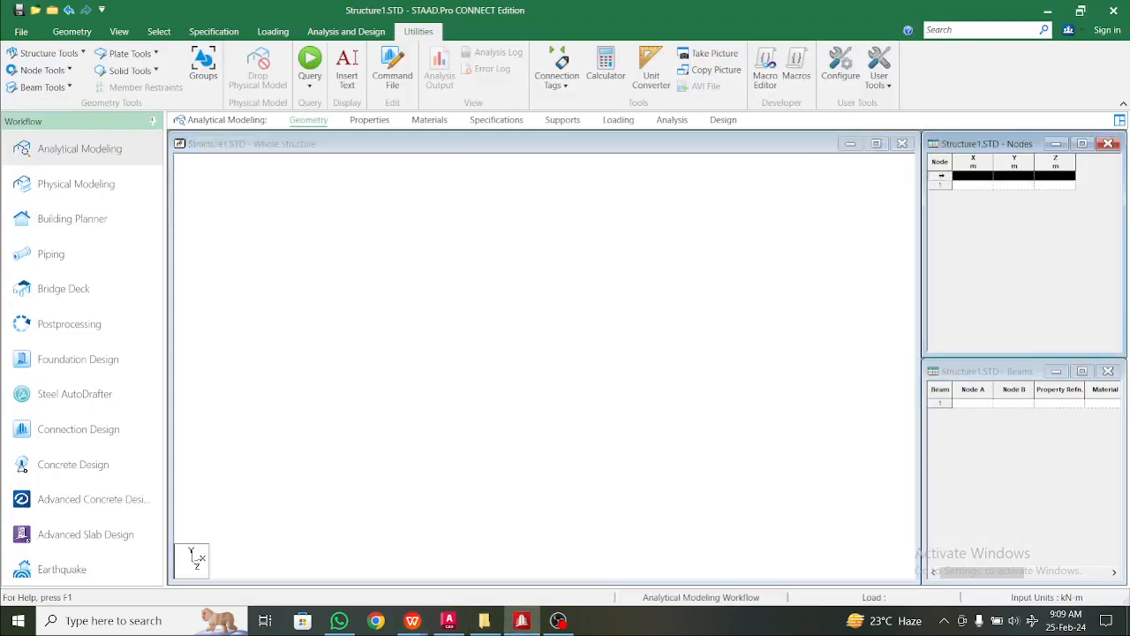
pyautogui.hotkey('ctrl', 'v')
# - Set the Whole Structure view to a plan view looking down the Y axis
pyautogui.click(697, 227)
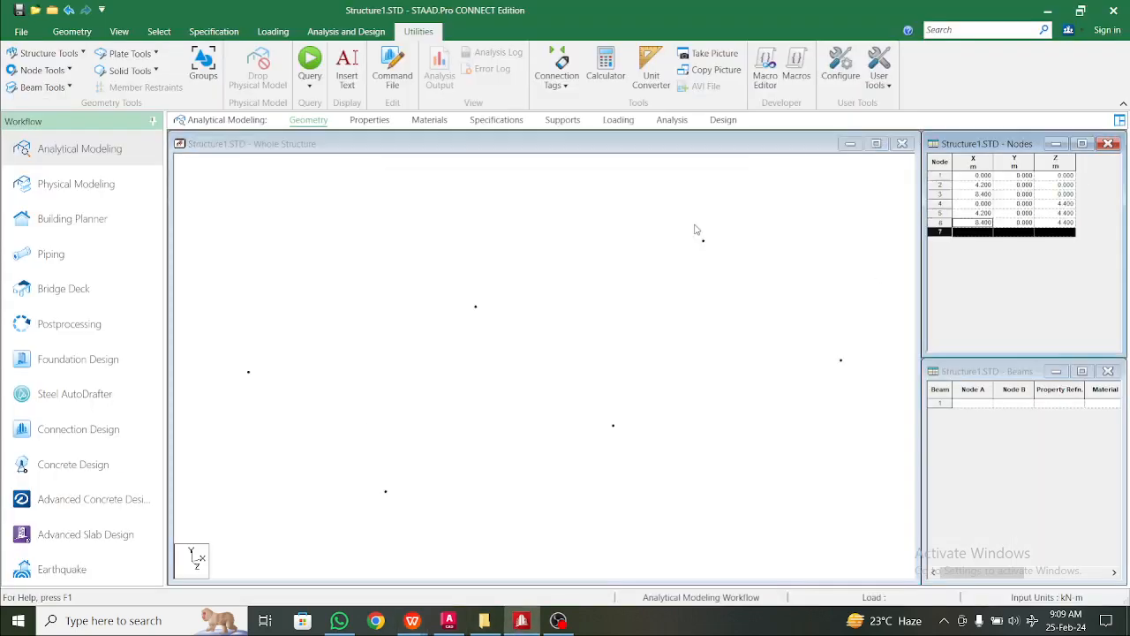
pyautogui.click(118, 31)
pyautogui.click(380, 222)
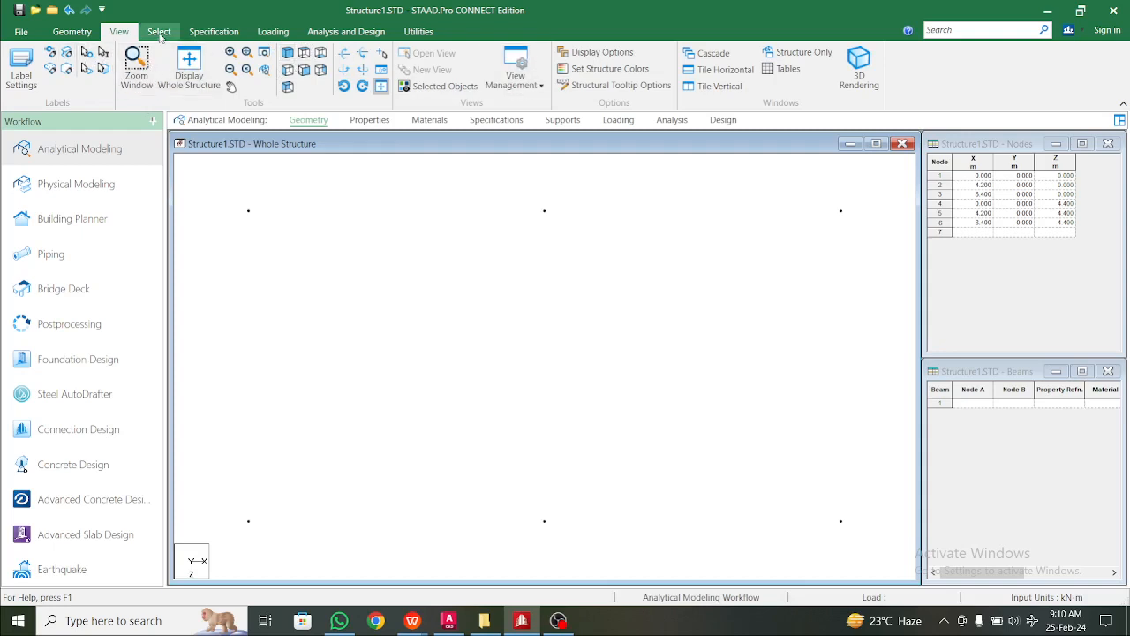
# - Add beams along the Z = 4.4 m row, joining node 4 to node 5 and node 5 to node 6
pyautogui.click(72, 31)
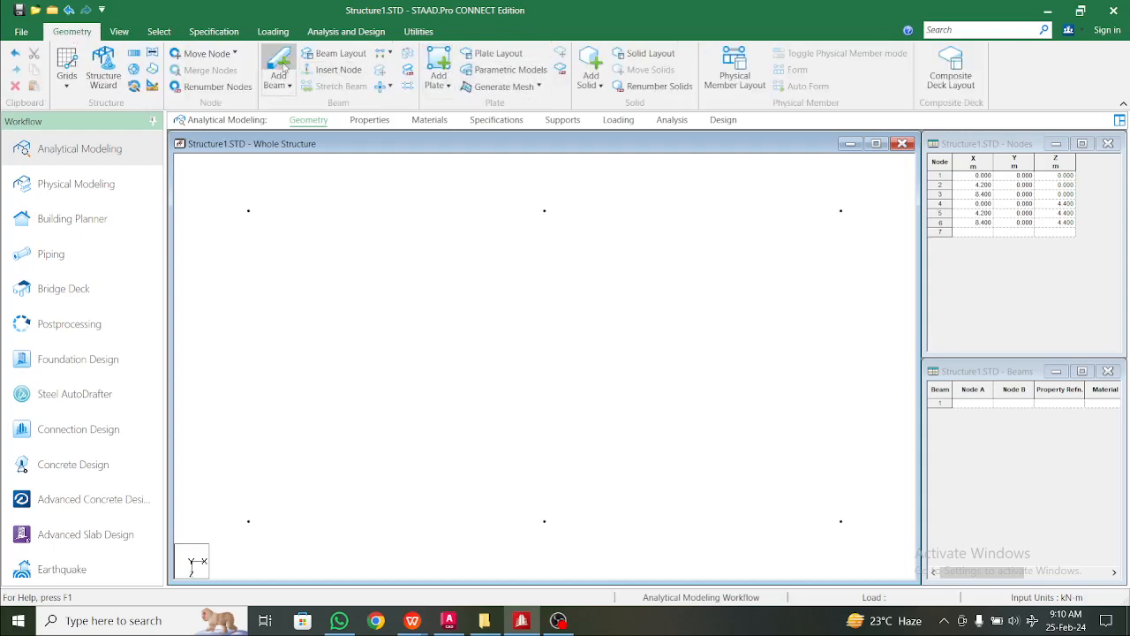
pyautogui.click(279, 68)
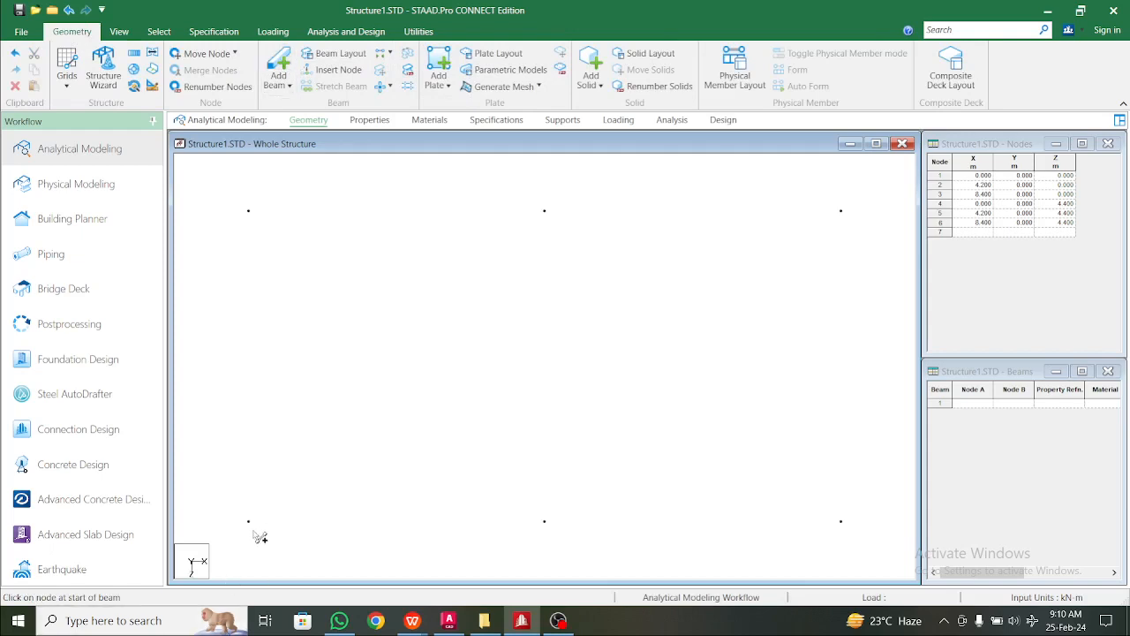
pyautogui.moveTo(248, 521); pyautogui.dragTo(637, 523)
pyautogui.moveTo(810, 523); pyautogui.dragTo(841, 521)
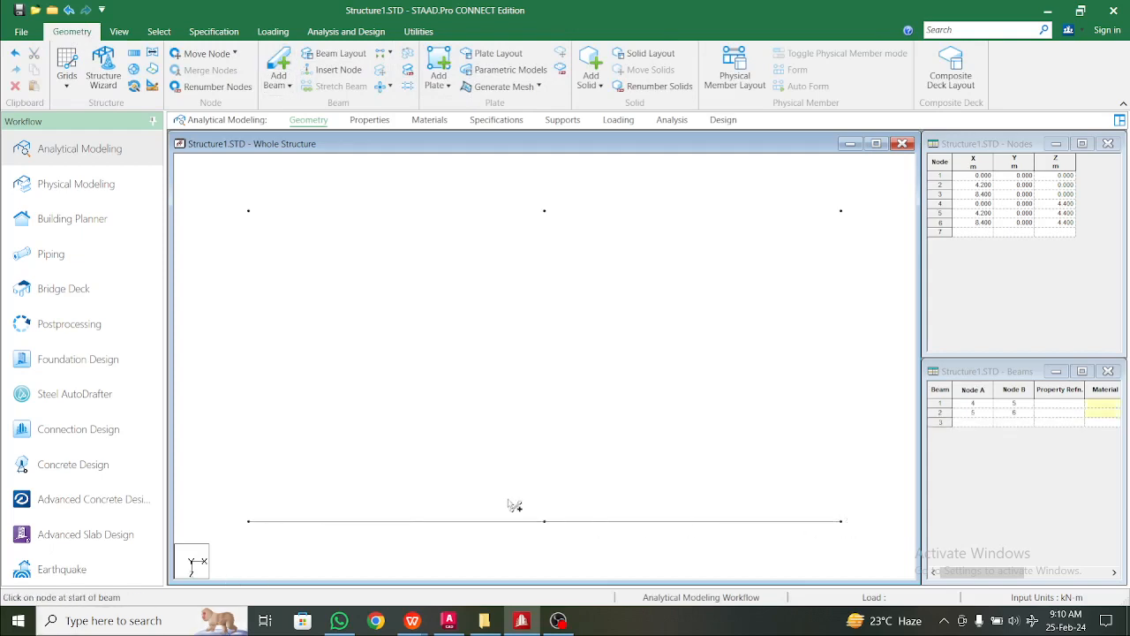
# - Add three cross beams joining node 4 to 1, node 5 to 2, and node 6 to 3
pyautogui.moveTo(248, 522); pyautogui.dragTo(249, 212)
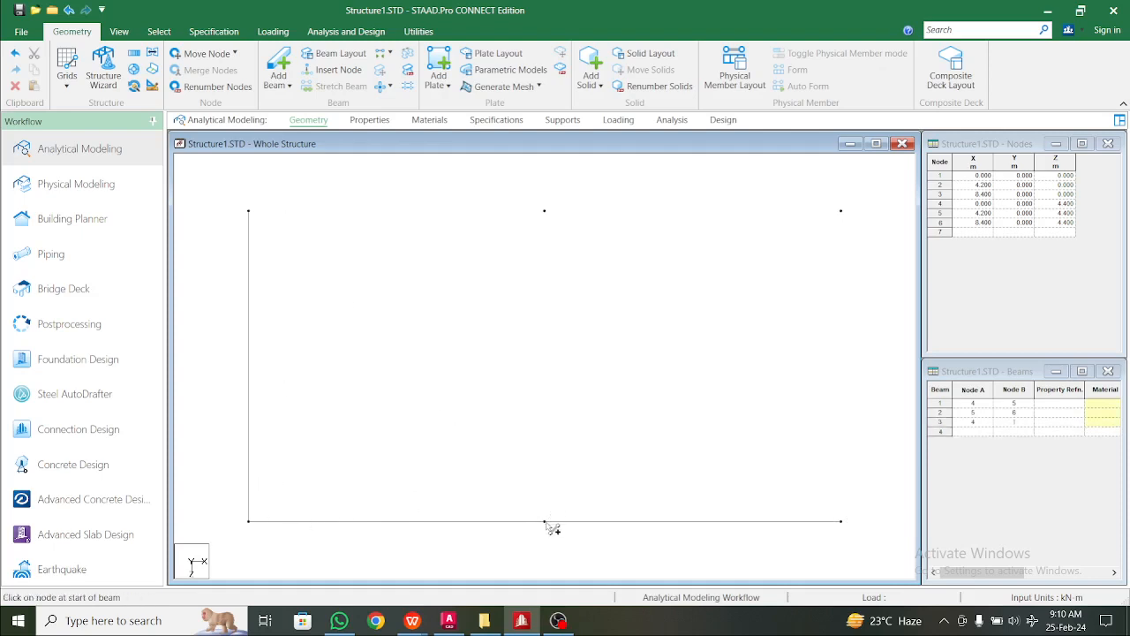
pyautogui.moveTo(545, 522); pyautogui.dragTo(545, 212)
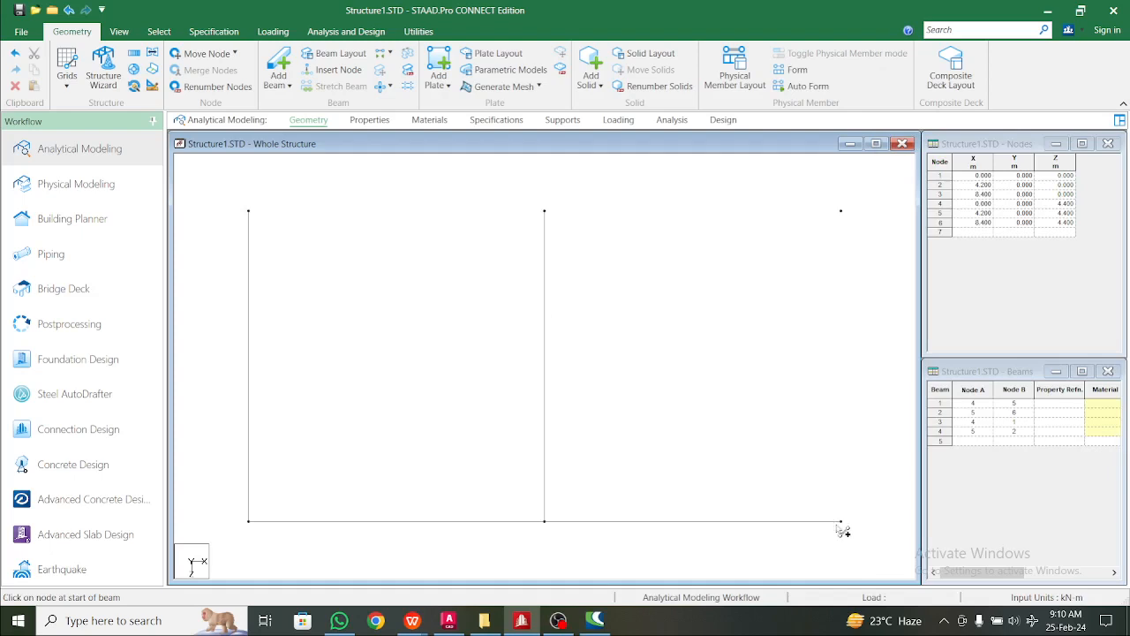
pyautogui.moveTo(844, 250); pyautogui.dragTo(840, 212)
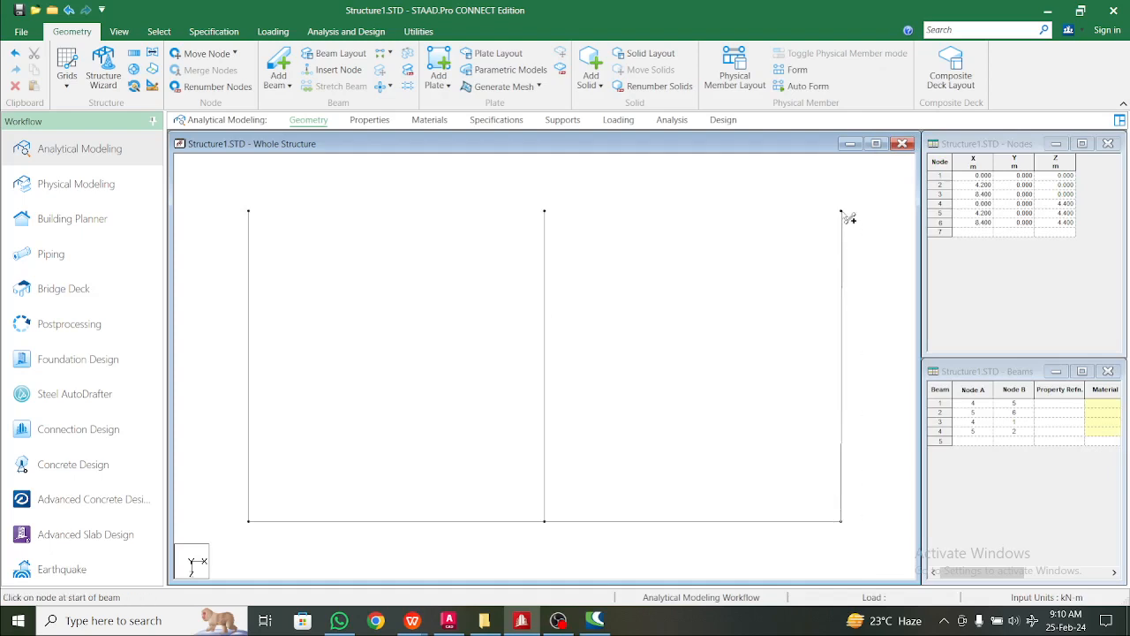
# - Add beams along the Z = 0 row, joining node 1 to 2 and node 2 to 3, without adding any new node
pyautogui.moveTo(249, 212); pyautogui.dragTo(458, 232)
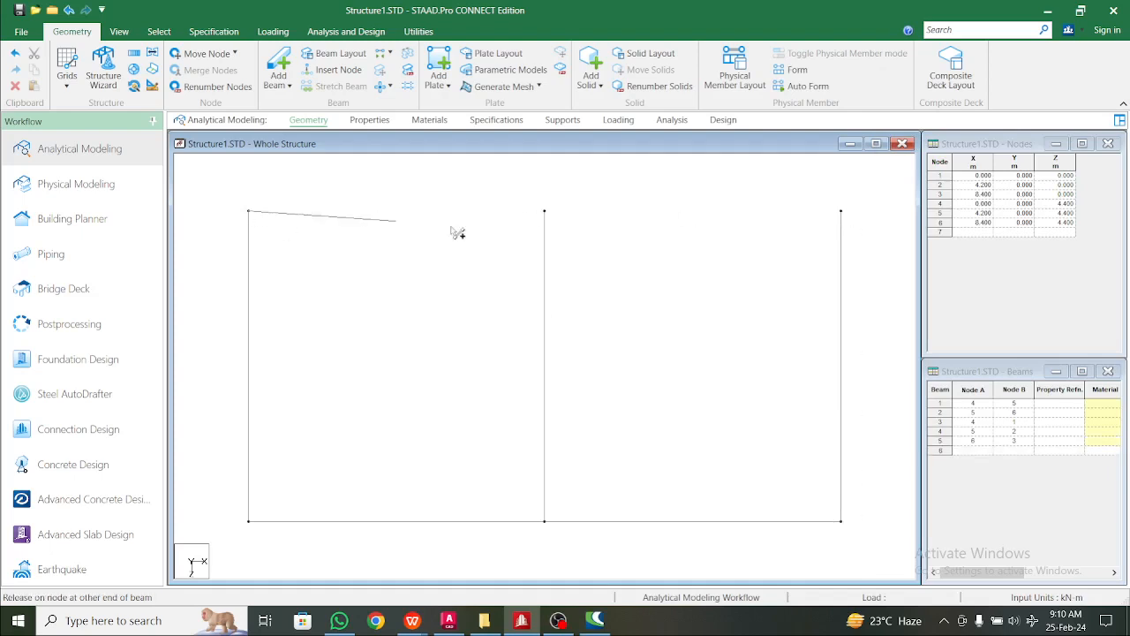
pyautogui.moveTo(547, 216); pyautogui.dragTo(805, 272)
pyautogui.moveTo(362, 504); pyautogui.dragTo(672, 524)
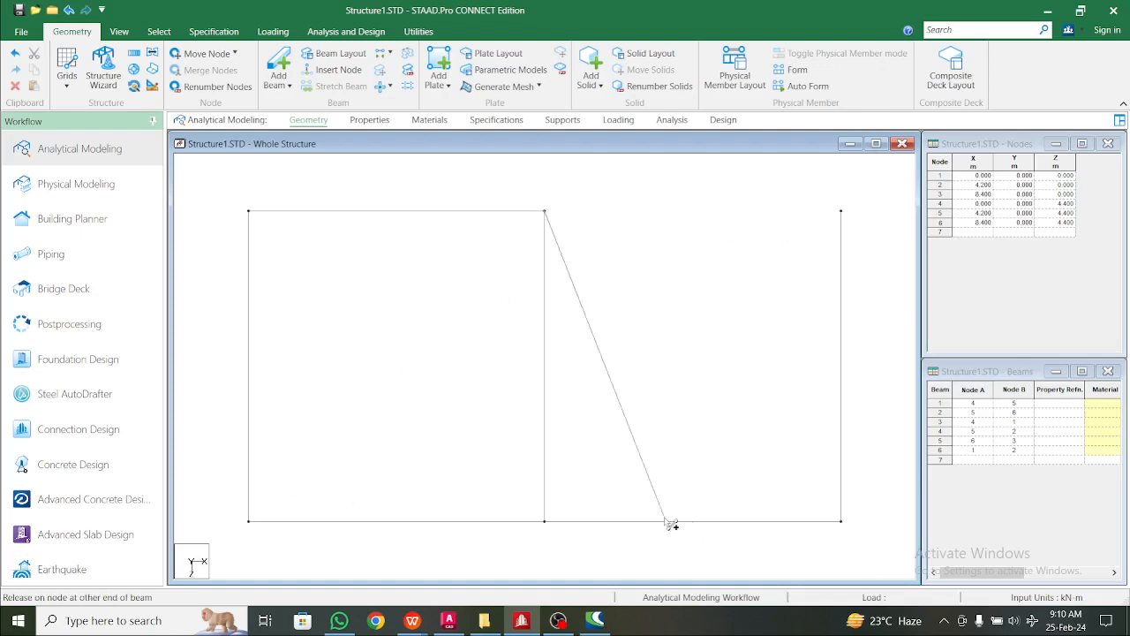
pyautogui.moveTo(736, 509); pyautogui.dragTo(751, 229)
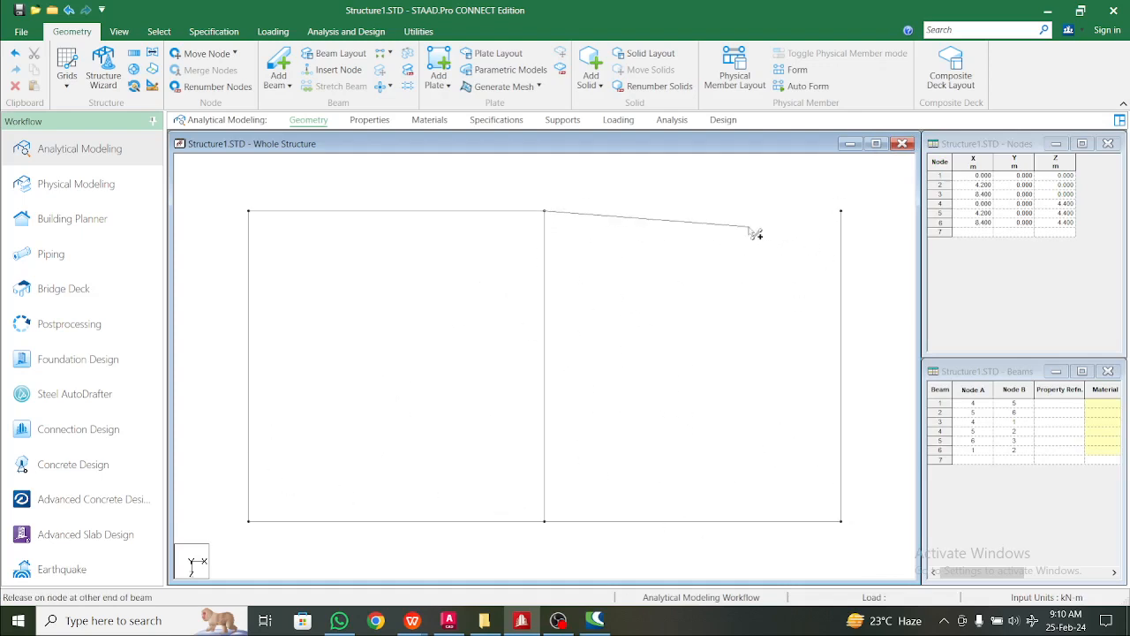
pyautogui.moveTo(853, 237); pyautogui.dragTo(844, 243)
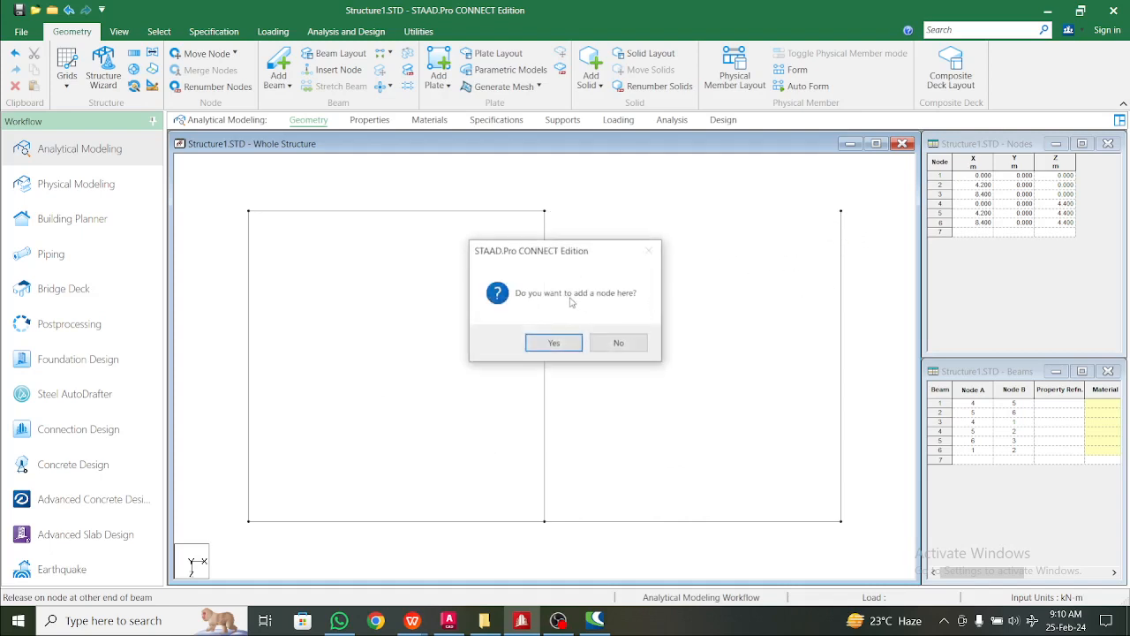
pyautogui.click(619, 344)
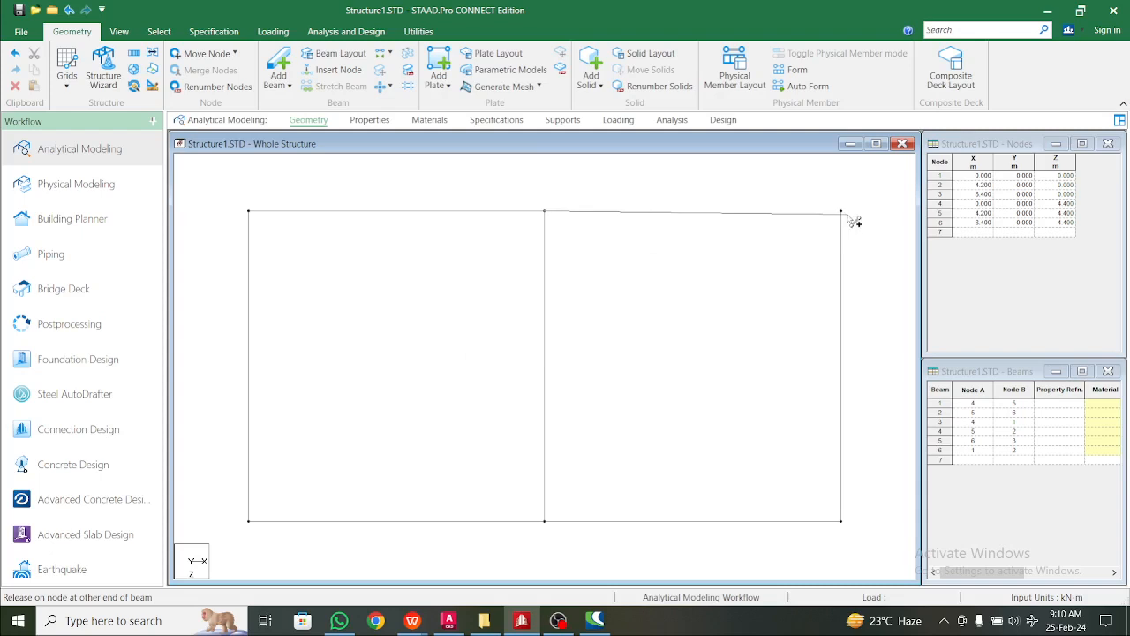
pyautogui.moveTo(843, 213); pyautogui.dragTo(842, 212)
pyautogui.scroll(-2, 684, 287)
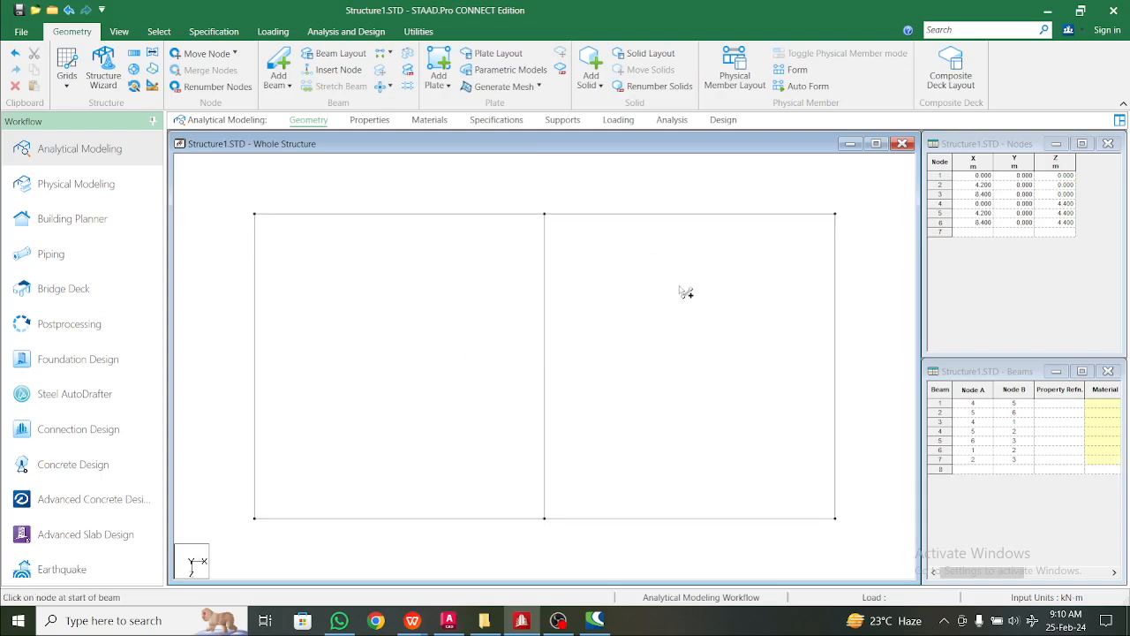
# - Select all six nodes and apply a Translational Repeat of one linked step in global Y at -1.95 m to form the lower columns
pyautogui.click(159, 31)
pyautogui.click(10, 72)
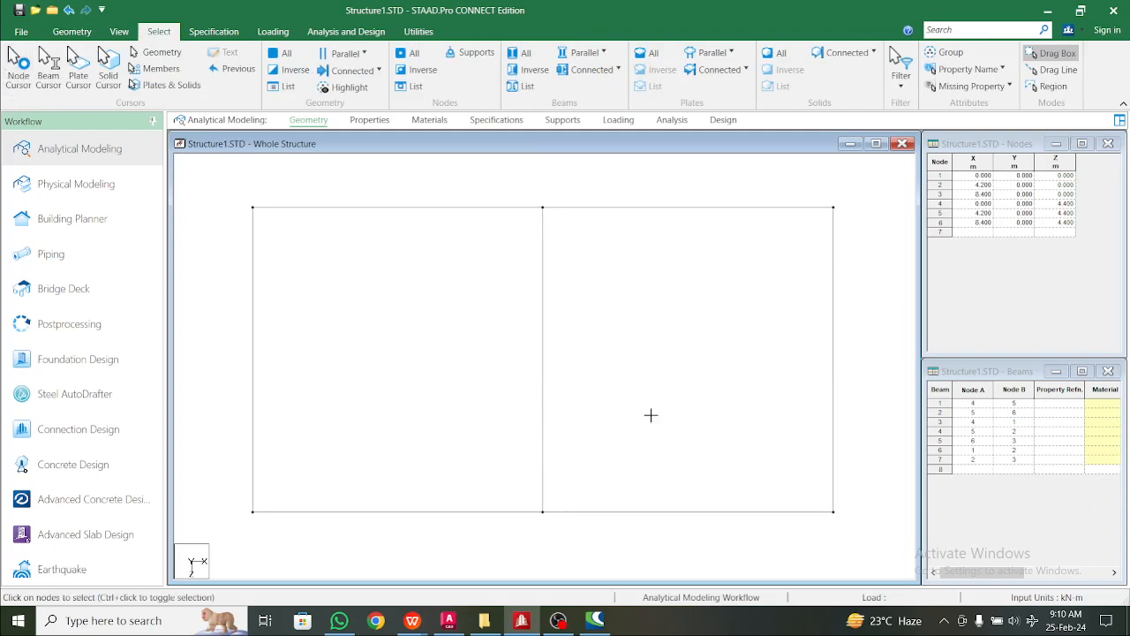
pyautogui.moveTo(543, 334); pyautogui.dragTo(869, 554)
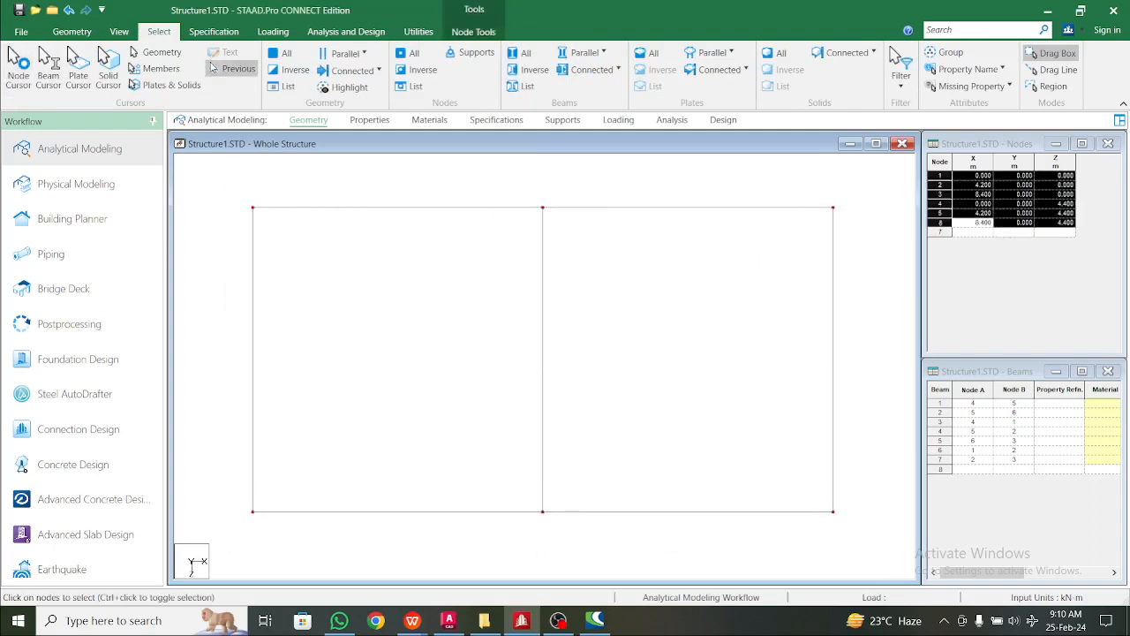
pyautogui.click(120, 31)
pyautogui.click(288, 53)
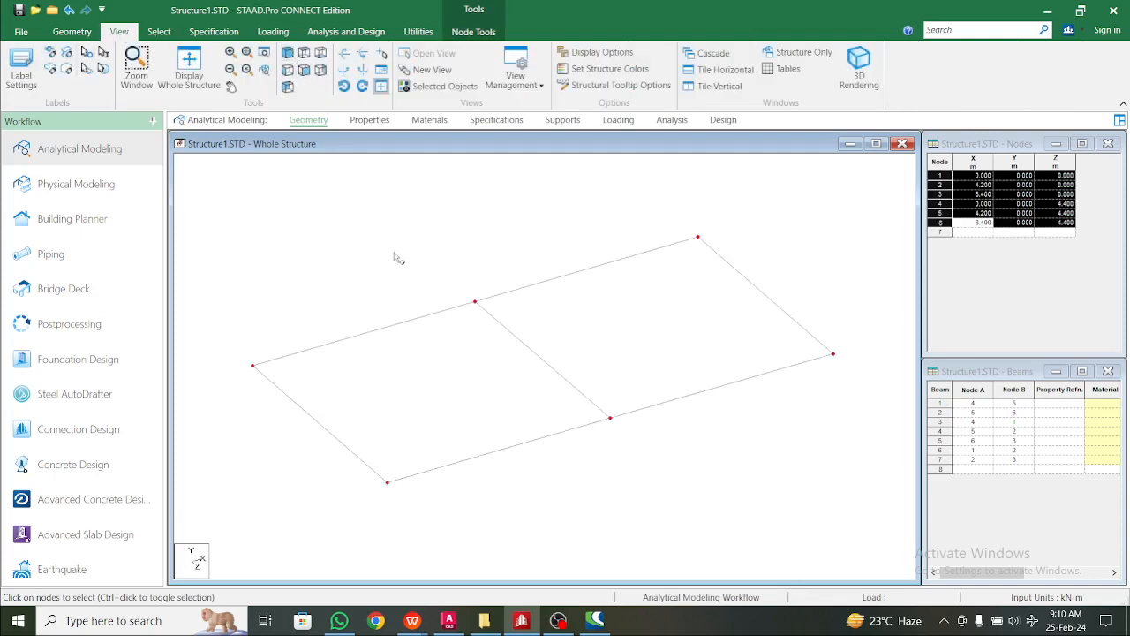
pyautogui.click(72, 31)
pyautogui.click(134, 53)
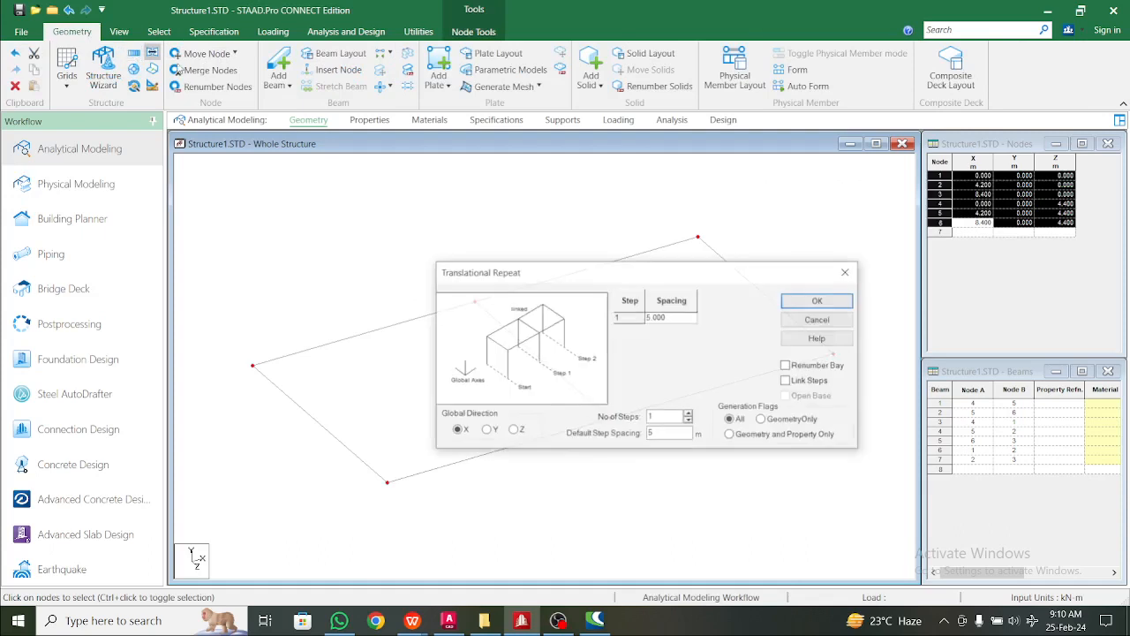
pyautogui.click(486, 430)
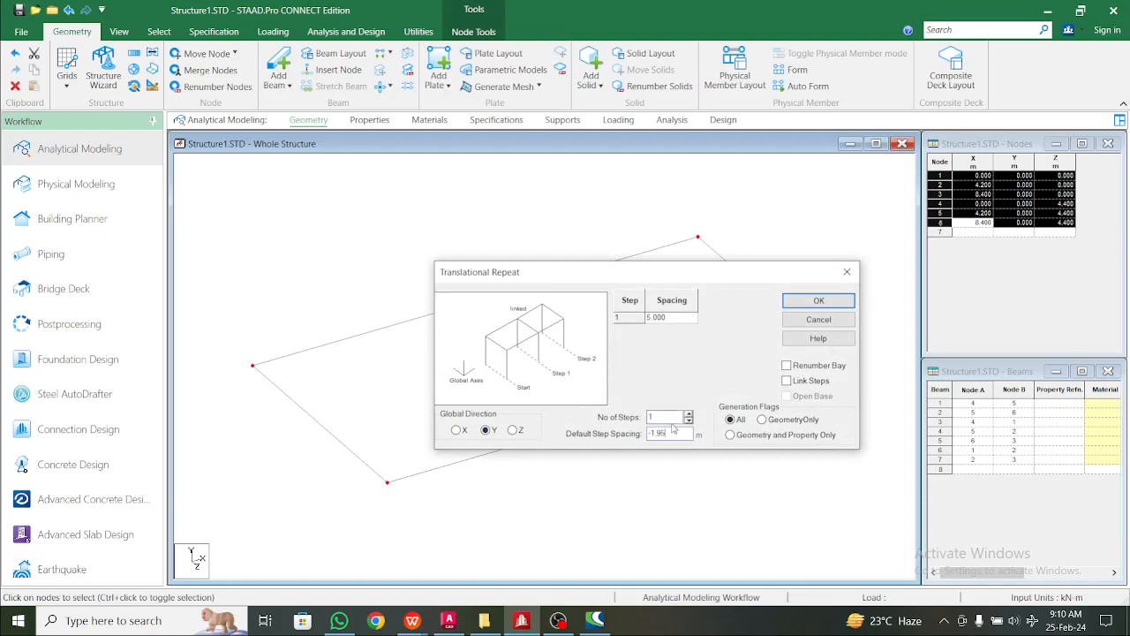
pyautogui.click(678, 318)
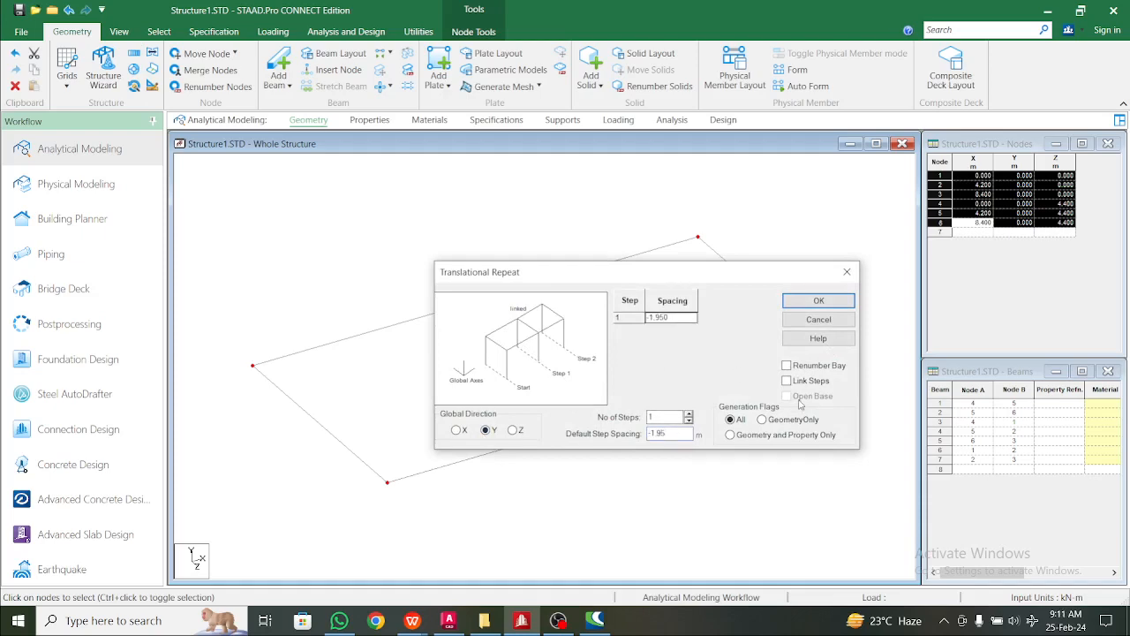
pyautogui.click(834, 300)
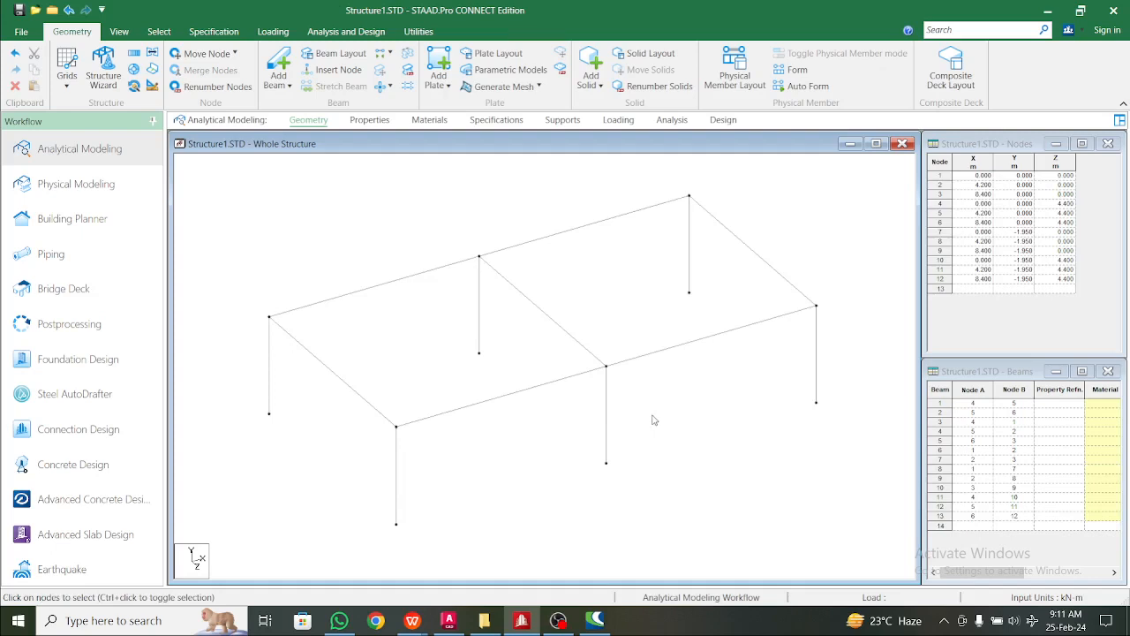
# - Select the seven horizontal beams and apply a Translational Repeat of one linked step in global Y at 3 m to form the upper storey
pyautogui.press('b')
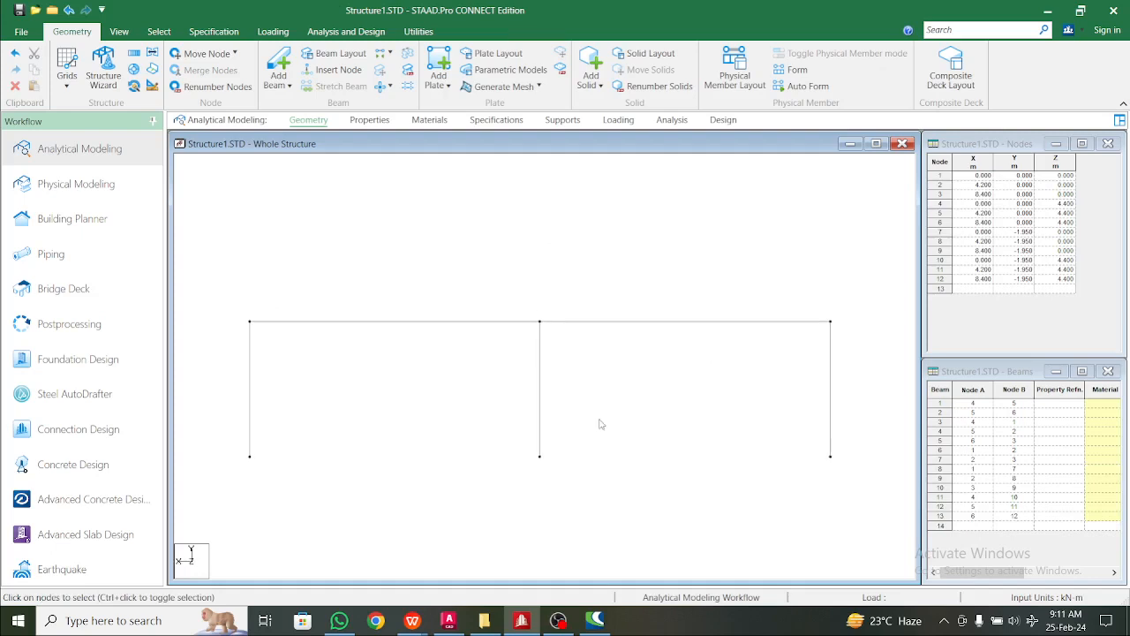
pyautogui.moveTo(190, 293); pyautogui.dragTo(863, 349)
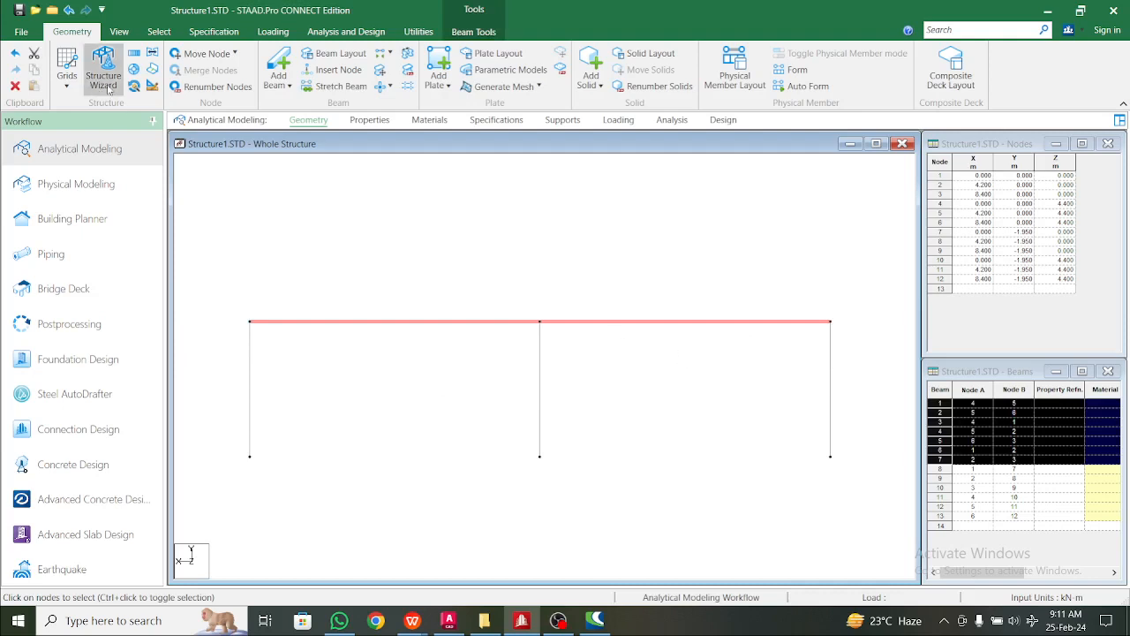
pyautogui.click(112, 32)
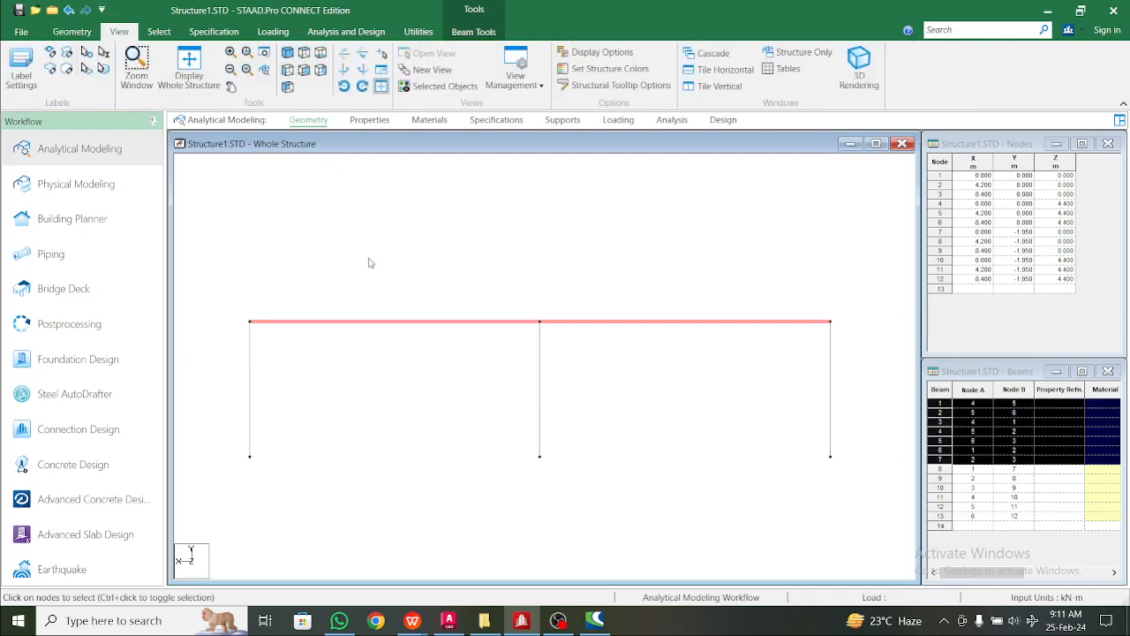
pyautogui.moveTo(378, 269); pyautogui.dragTo(375, 320, button='middle')
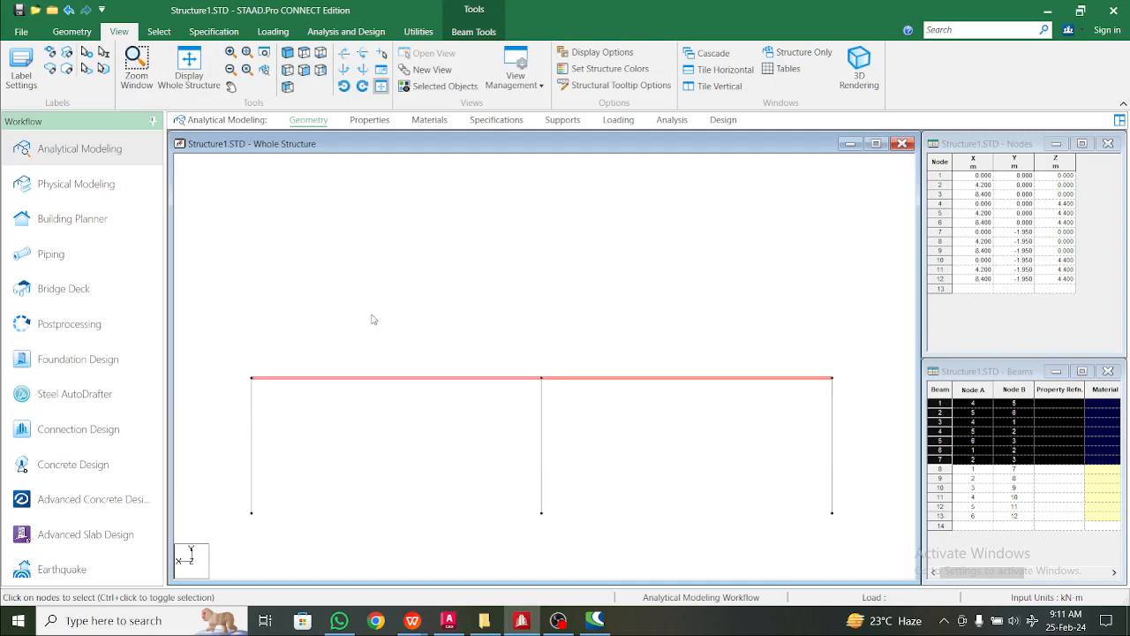
pyautogui.click(76, 33)
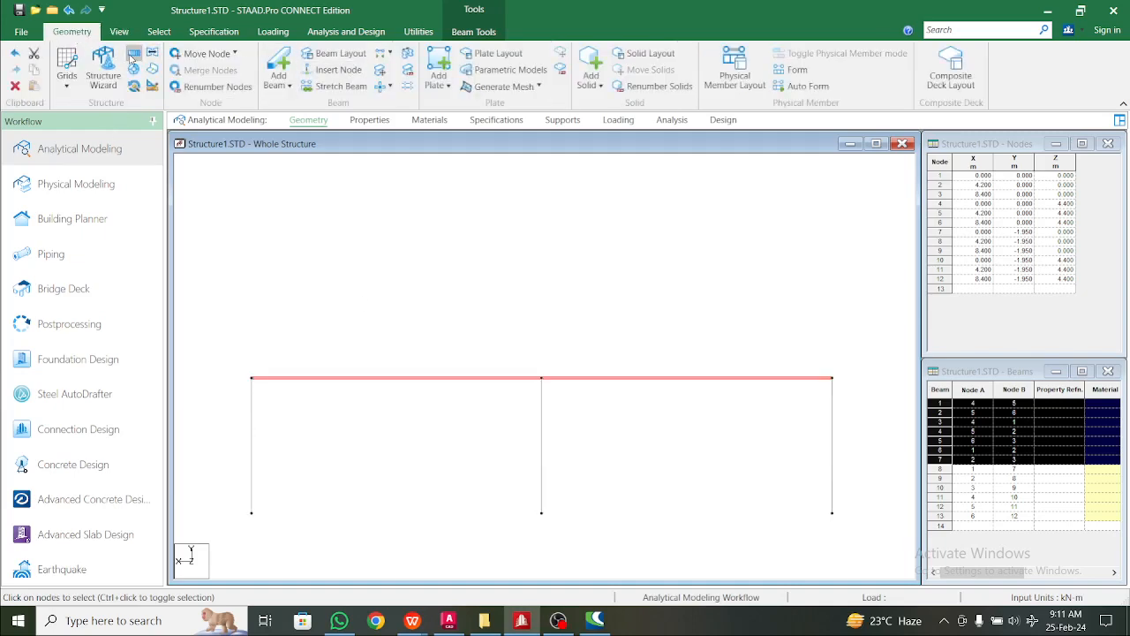
pyautogui.click(136, 55)
pyautogui.click(488, 430)
pyautogui.press('Tab')
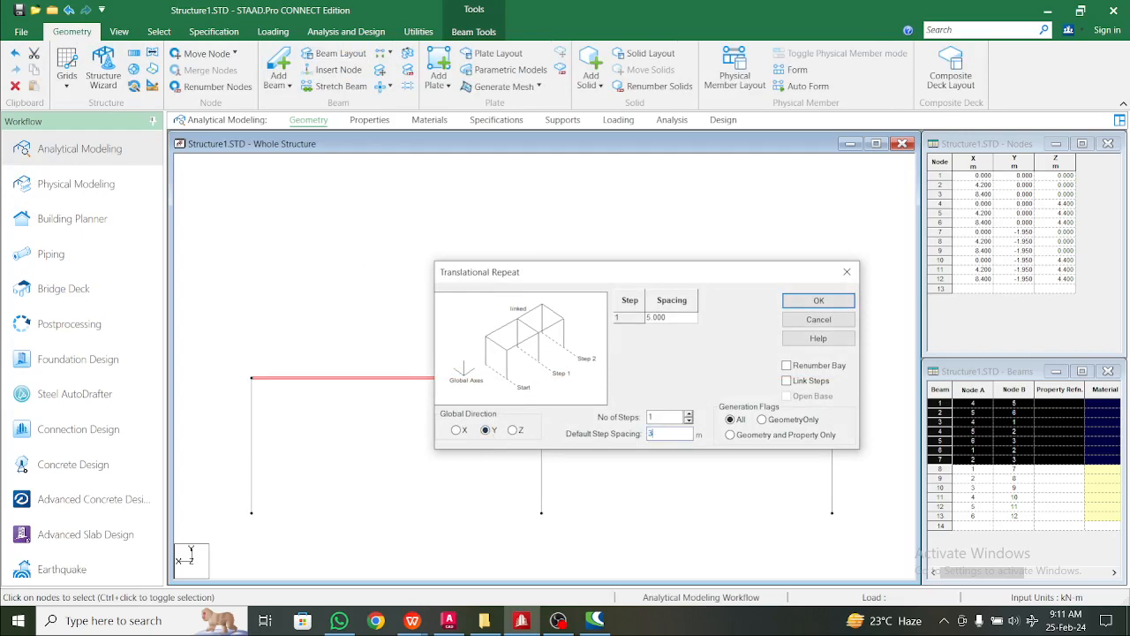
pyautogui.click(674, 320)
pyautogui.click(805, 383)
pyautogui.click(818, 300)
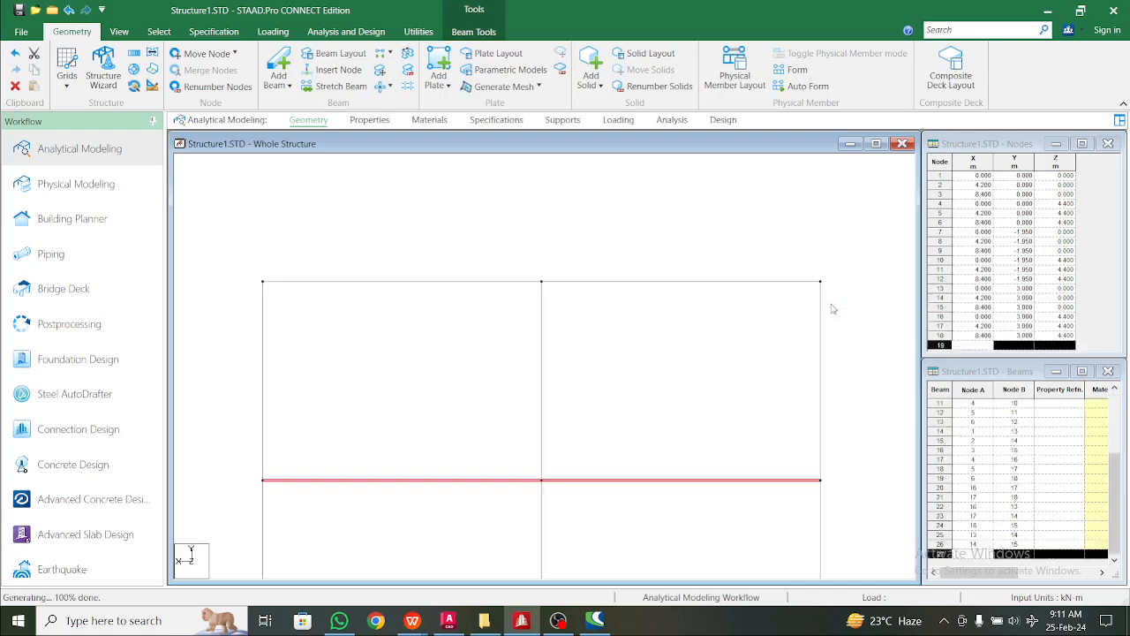
# - Examine the two-level frame in isometric view, checking its columns and beams
pyautogui.click(118, 31)
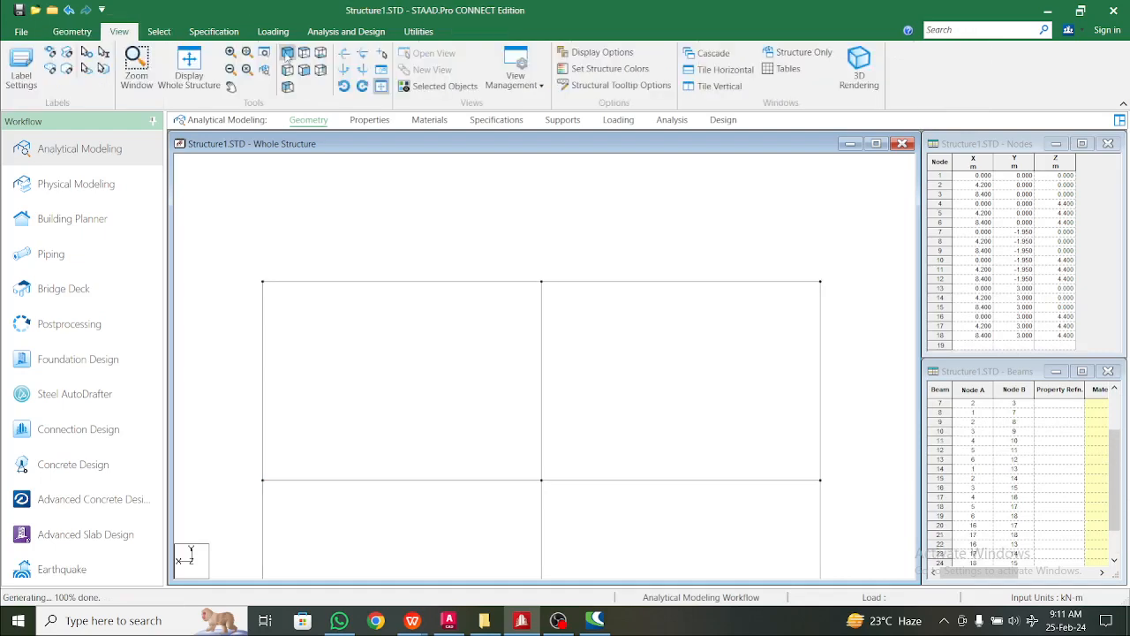
pyautogui.click(288, 53)
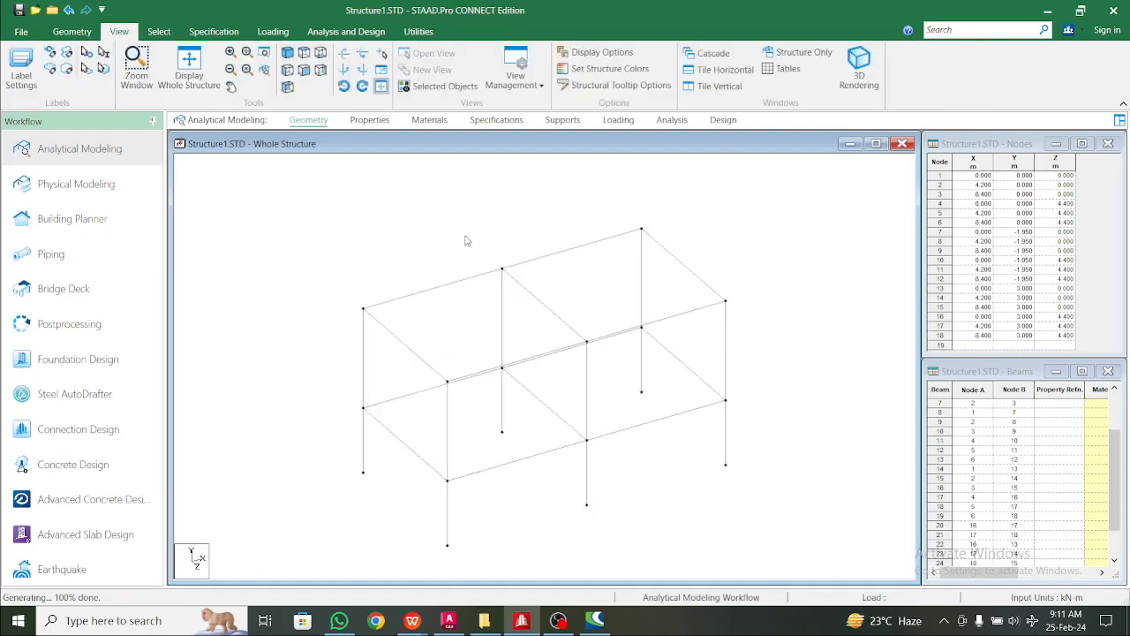
pyautogui.moveTo(492, 259); pyautogui.dragTo(497, 275, button='middle')
pyautogui.moveTo(478, 238); pyautogui.dragTo(536, 265, button='middle')
pyautogui.scroll(1, 453, 265)
pyautogui.scroll(2, 454, 264)
pyautogui.scroll(1, 477, 240)
pyautogui.scroll(-1, 514, 251)
pyautogui.moveTo(546, 310); pyautogui.dragTo(580, 324, button='middle')
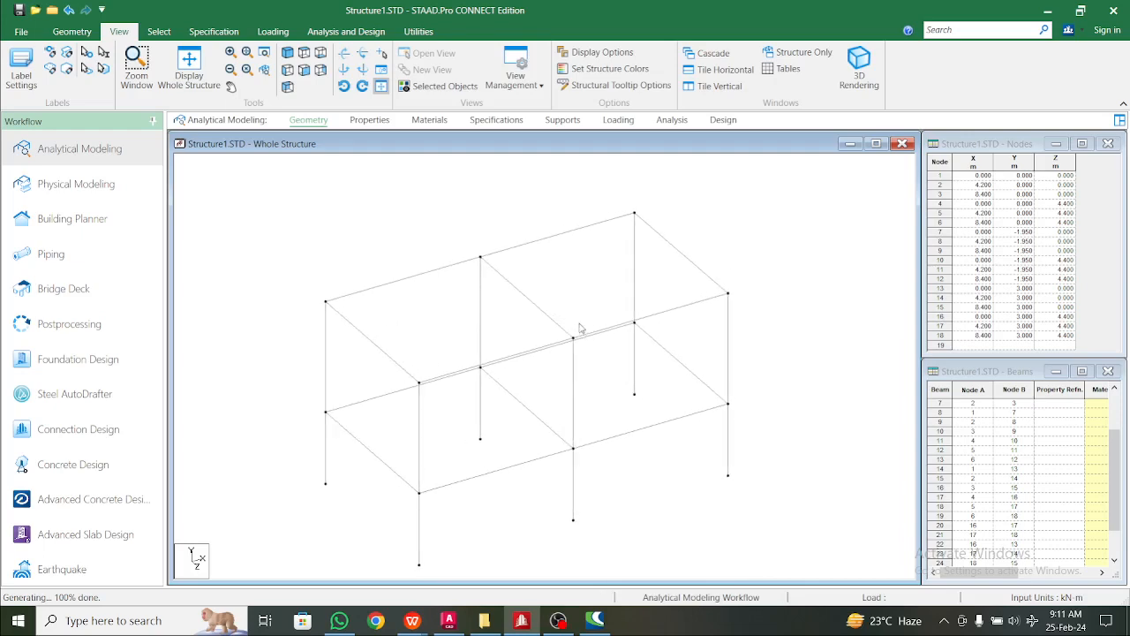
# - Define a rectangular CONCRETE section with YD 0.4 m and ZD 0.4 m and add it to the section properties
pyautogui.click(370, 120)
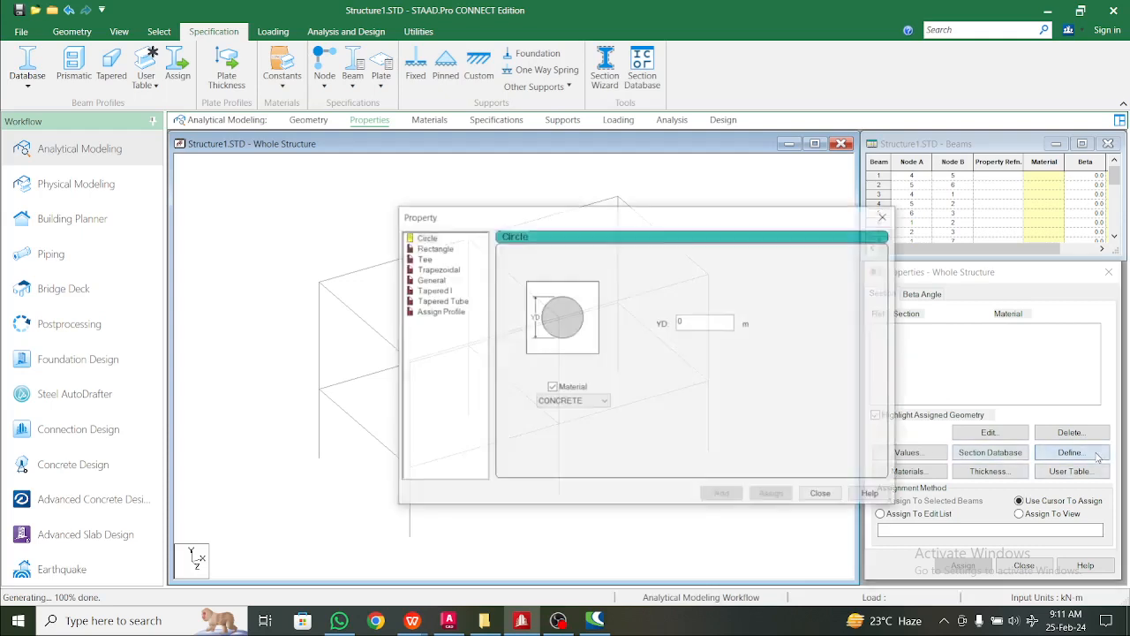
pyautogui.click(1095, 451)
pyautogui.click(437, 248)
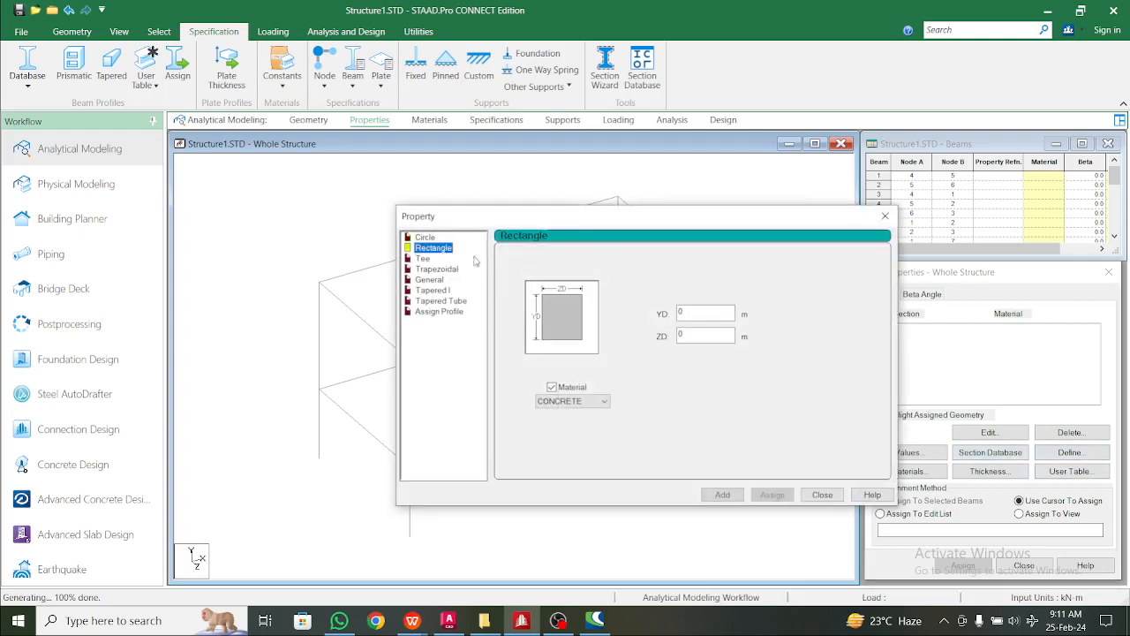
pyautogui.click(686, 317)
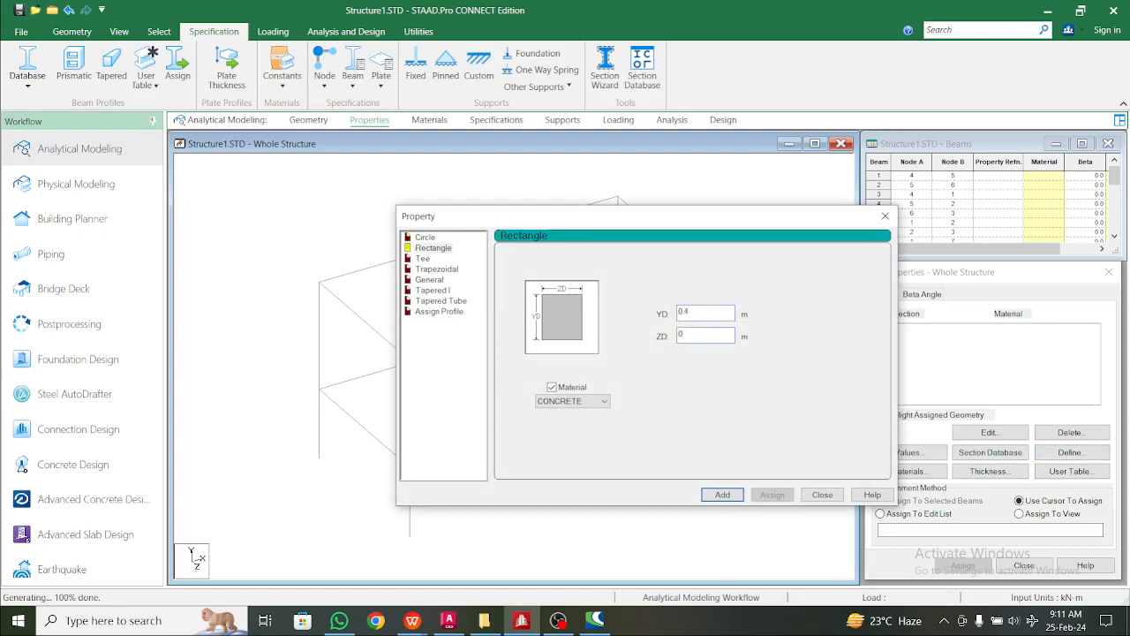
pyautogui.press('Return')
pyautogui.write('4')
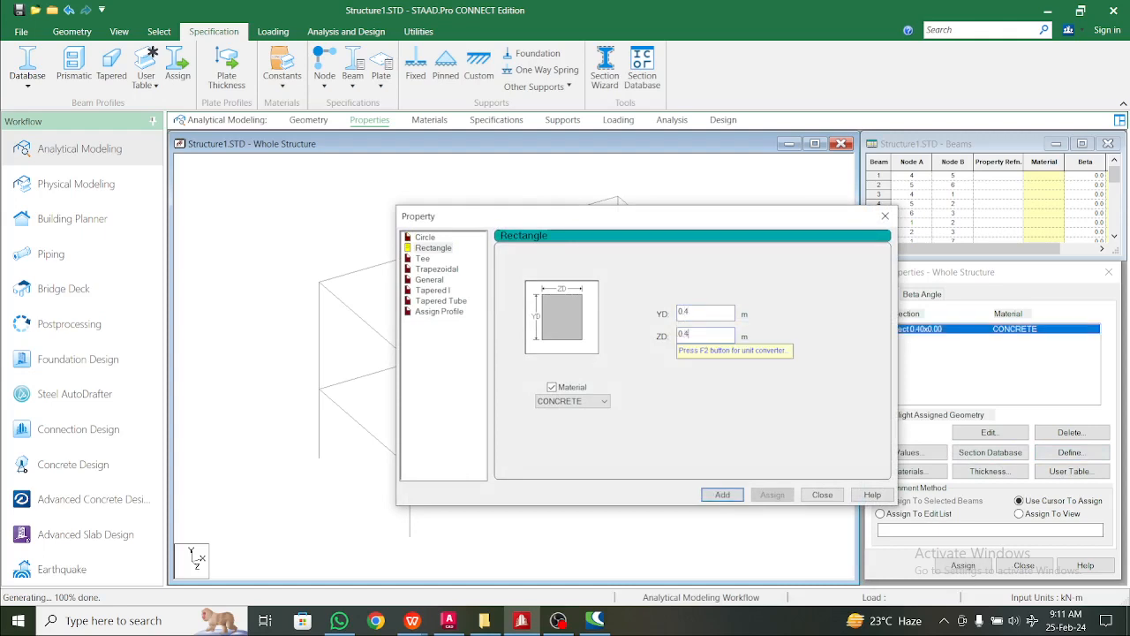
pyautogui.click(722, 494)
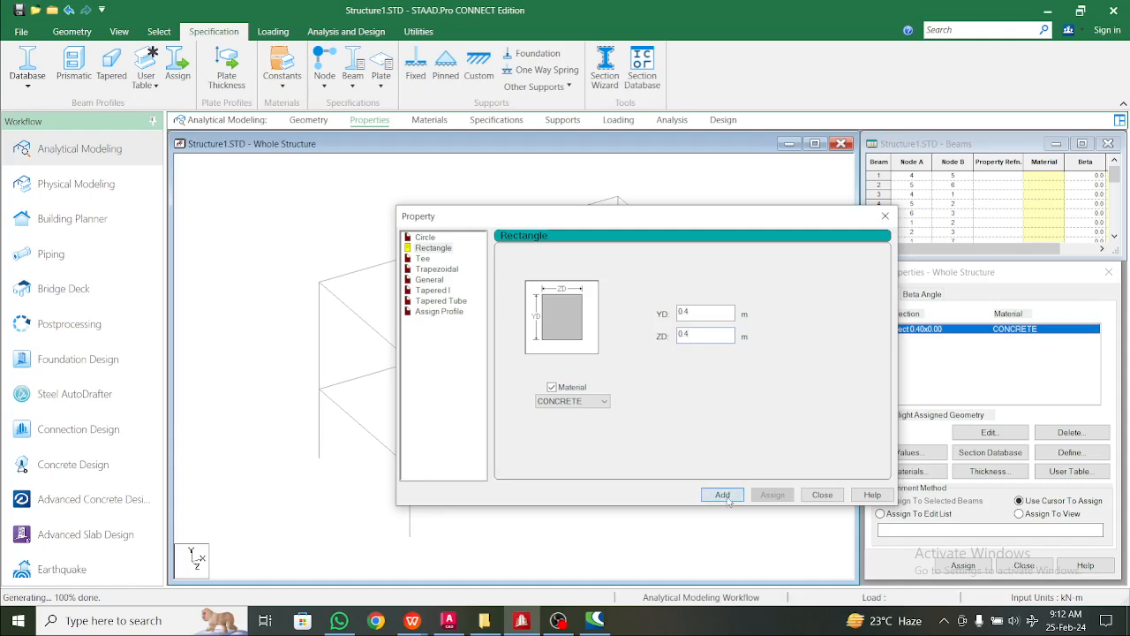
pyautogui.click(883, 221)
# - Delete the faulty rectangular section with zero width (0.40x0.00) from the section properties
pyautogui.click(931, 328)
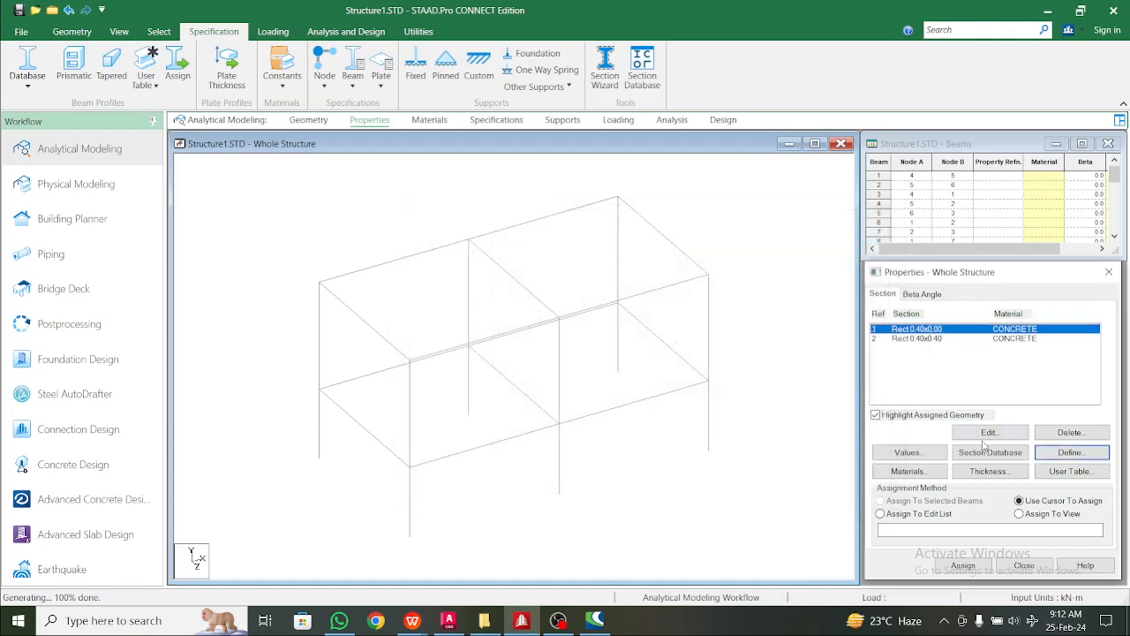
pyautogui.click(1062, 434)
pyautogui.click(1008, 472)
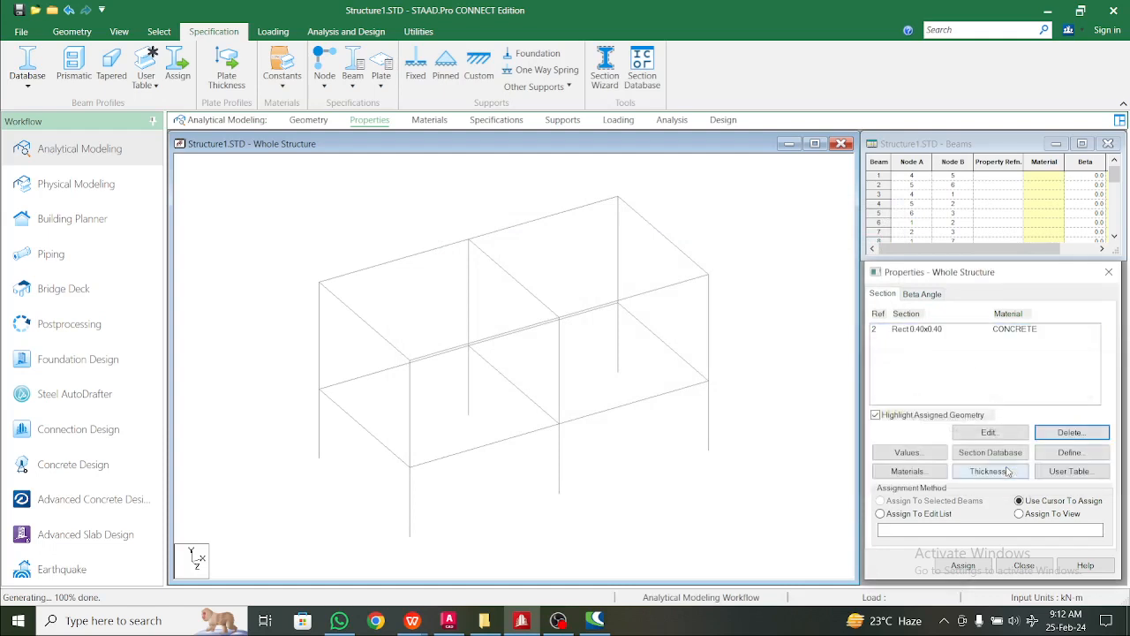
pyautogui.click(953, 331)
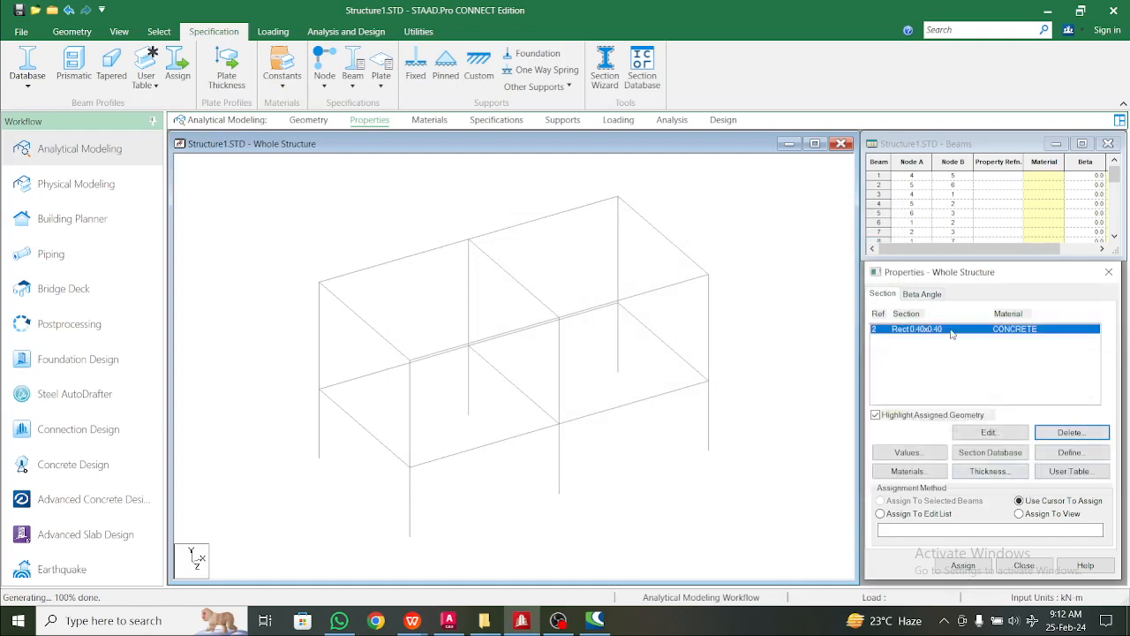
# - Define a rectangular CONCRETE section with YD 0.35 m and ZD 0.25 m and add it to the section properties
pyautogui.click(1036, 451)
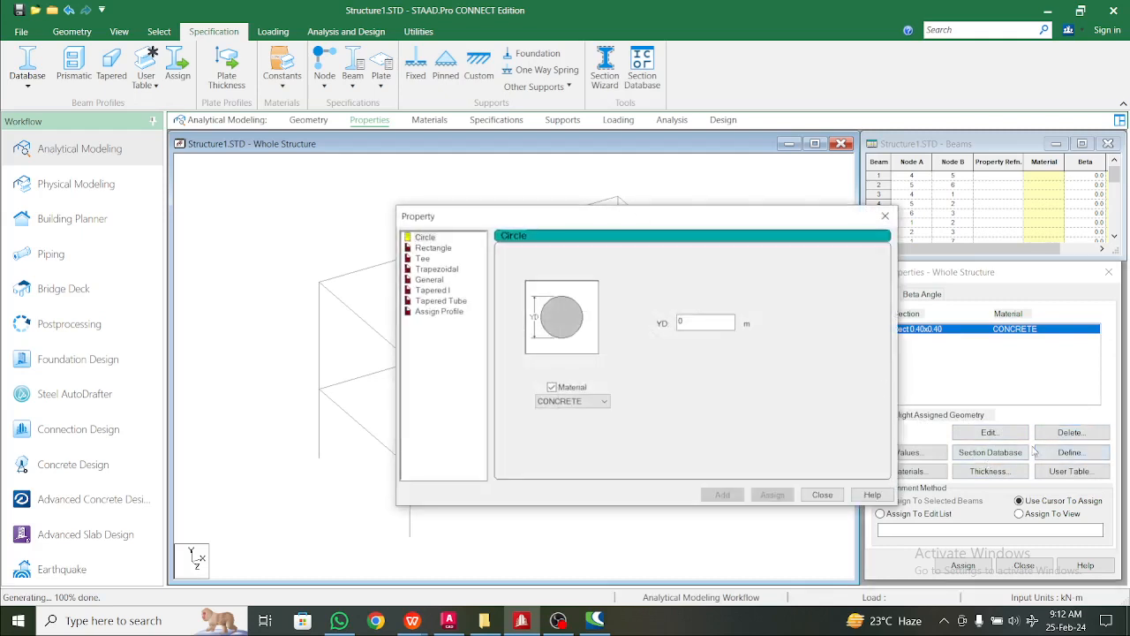
pyautogui.click(437, 248)
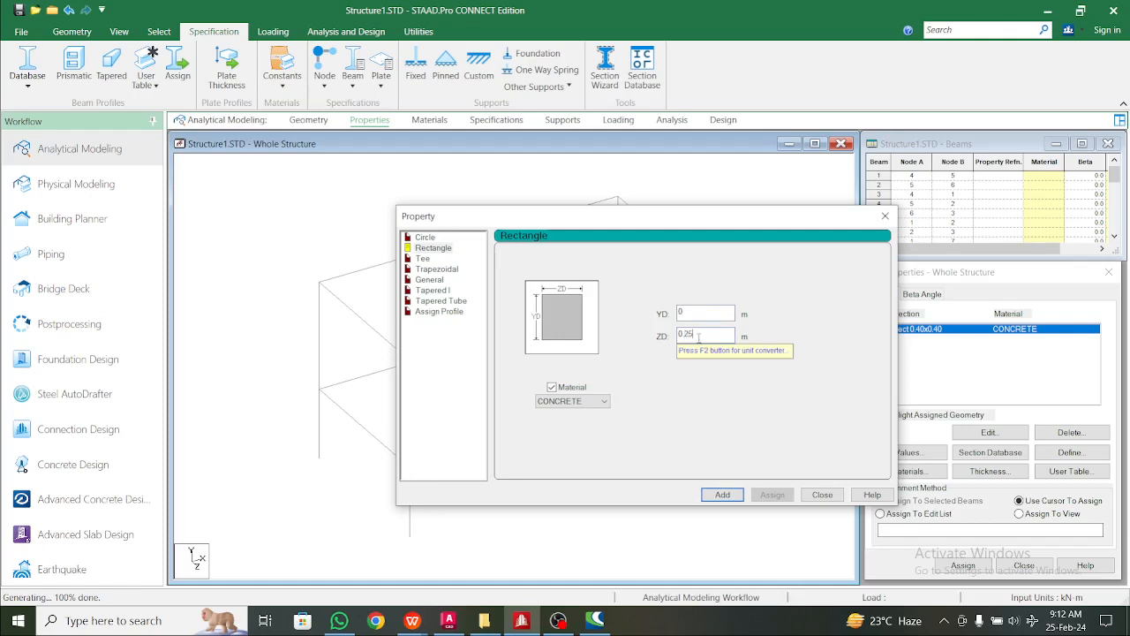
pyautogui.write('.25')
pyautogui.click(691, 310)
pyautogui.write('.3')
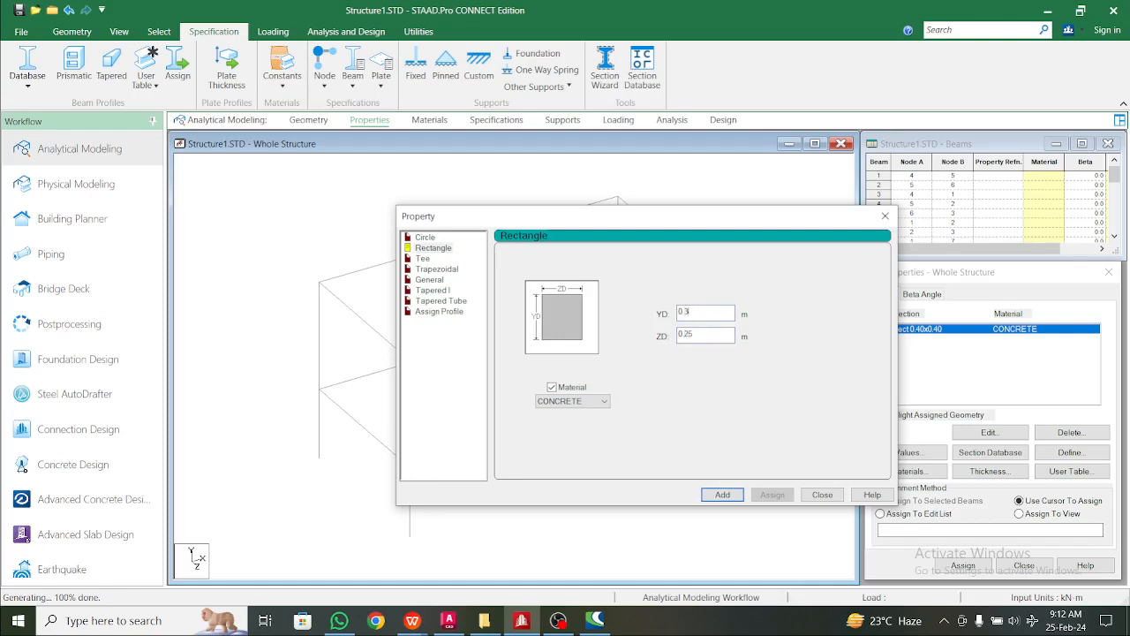
pyautogui.write('5')
pyautogui.click(722, 495)
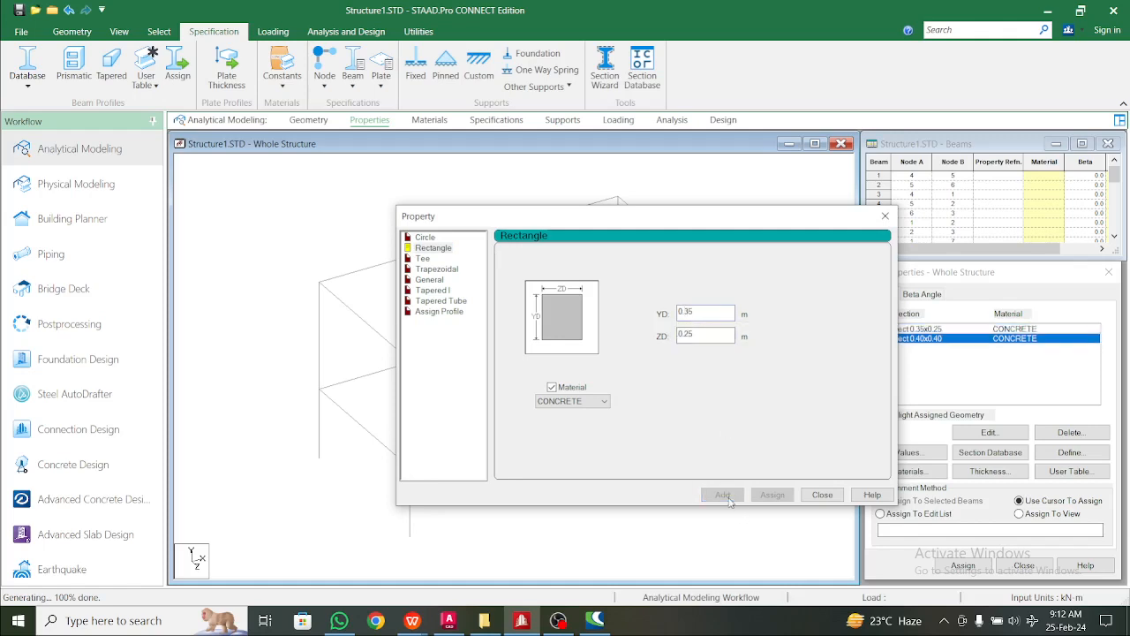
# - Add another rectangular CONCRETE section with YD 0.45 m and ZD 0.3 m, and close the section definition
pyautogui.click(703, 336)
pyautogui.press('BackSpace')
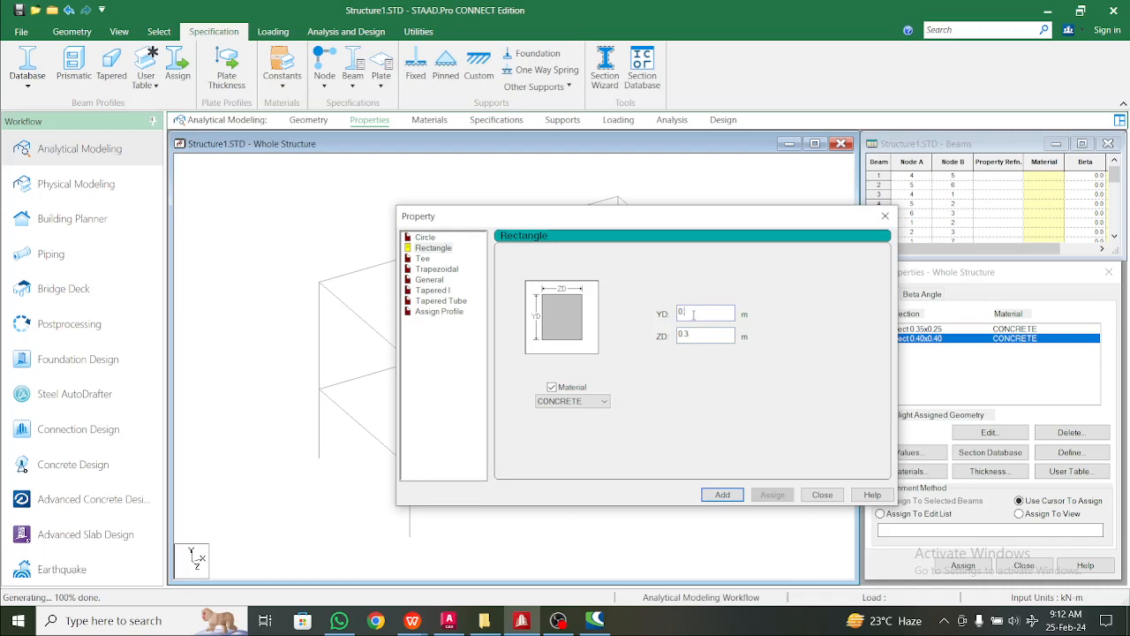
pyautogui.write('.45')
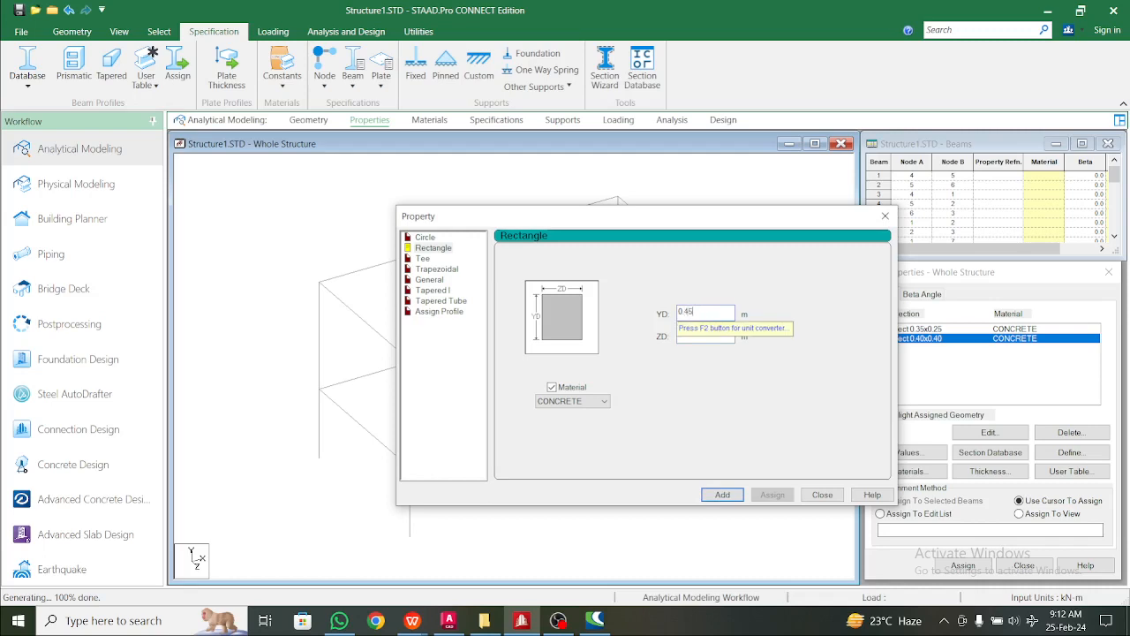
pyautogui.click(722, 495)
pyautogui.click(885, 218)
pyautogui.click(961, 330)
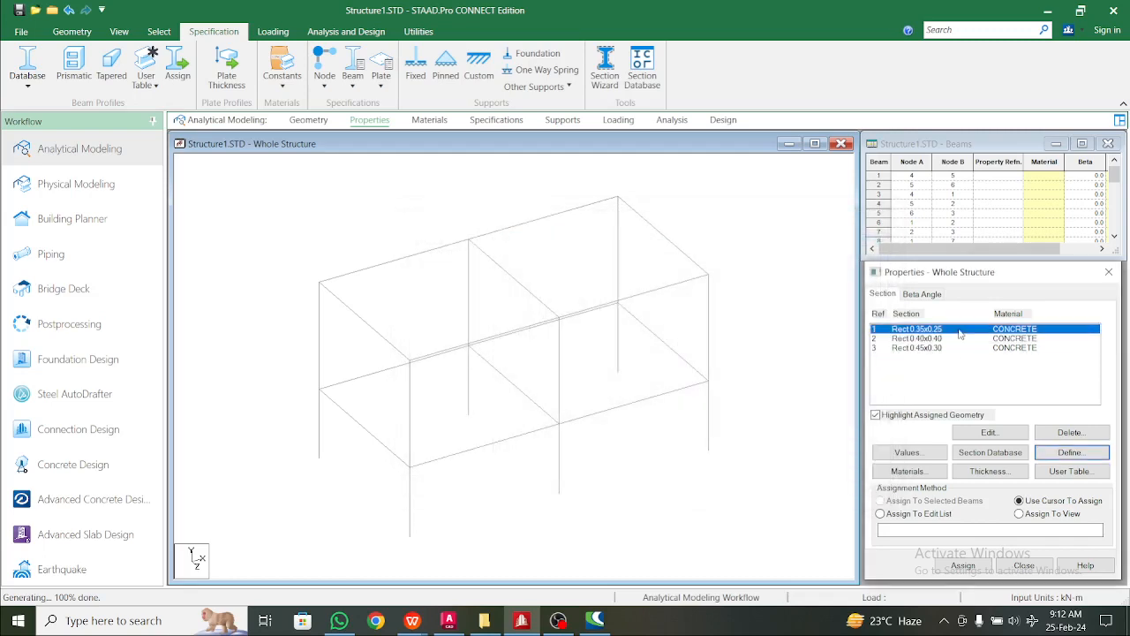
# - Select all members parallel to Y and assign the Rect 0.40x0.40 section to these columns
pyautogui.click(914, 338)
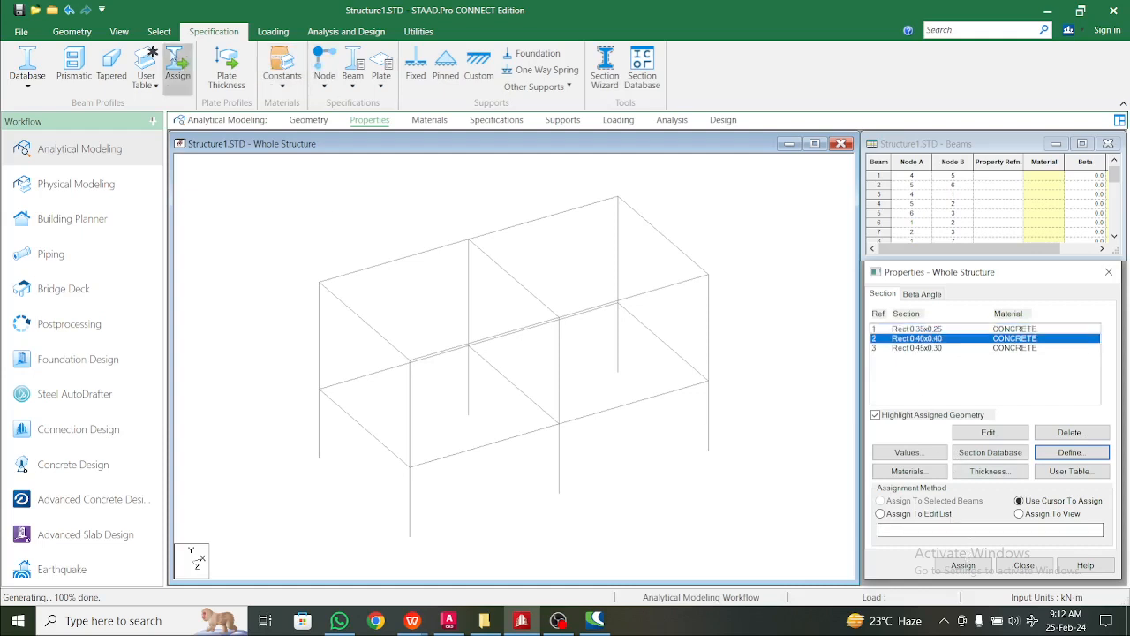
pyautogui.click(159, 31)
pyautogui.click(585, 53)
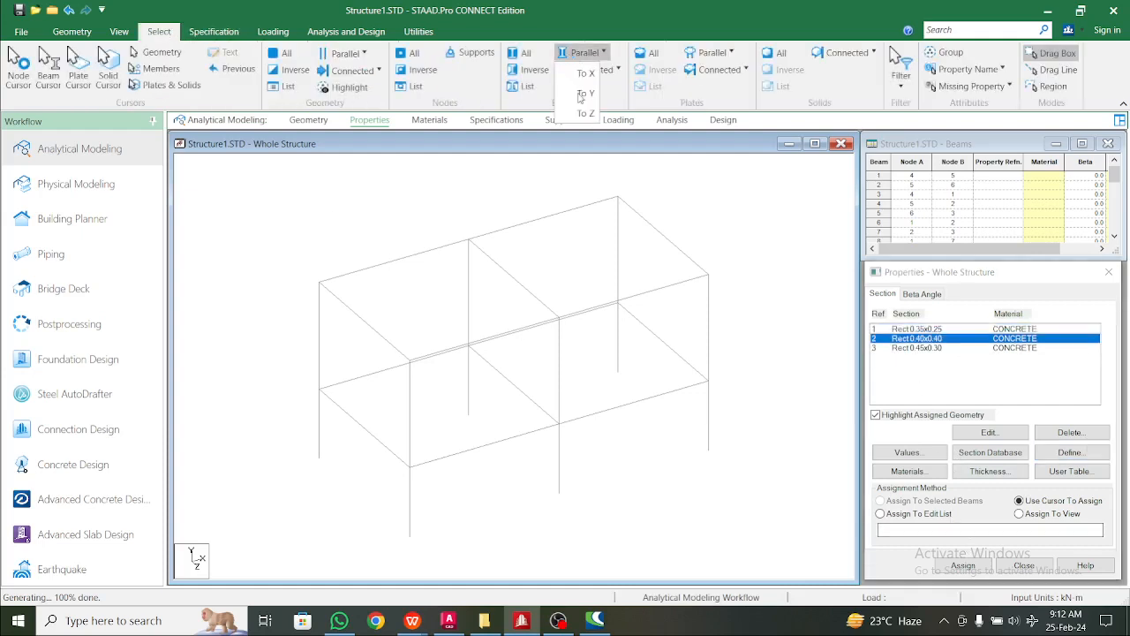
pyautogui.click(582, 94)
pyautogui.click(952, 571)
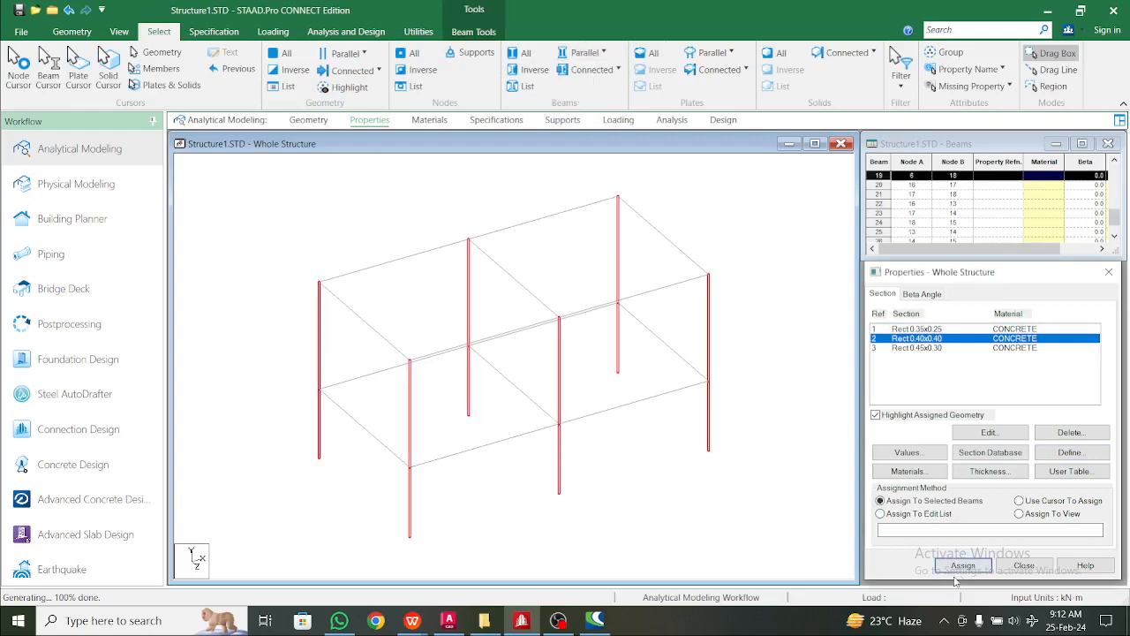
pyautogui.click(964, 565)
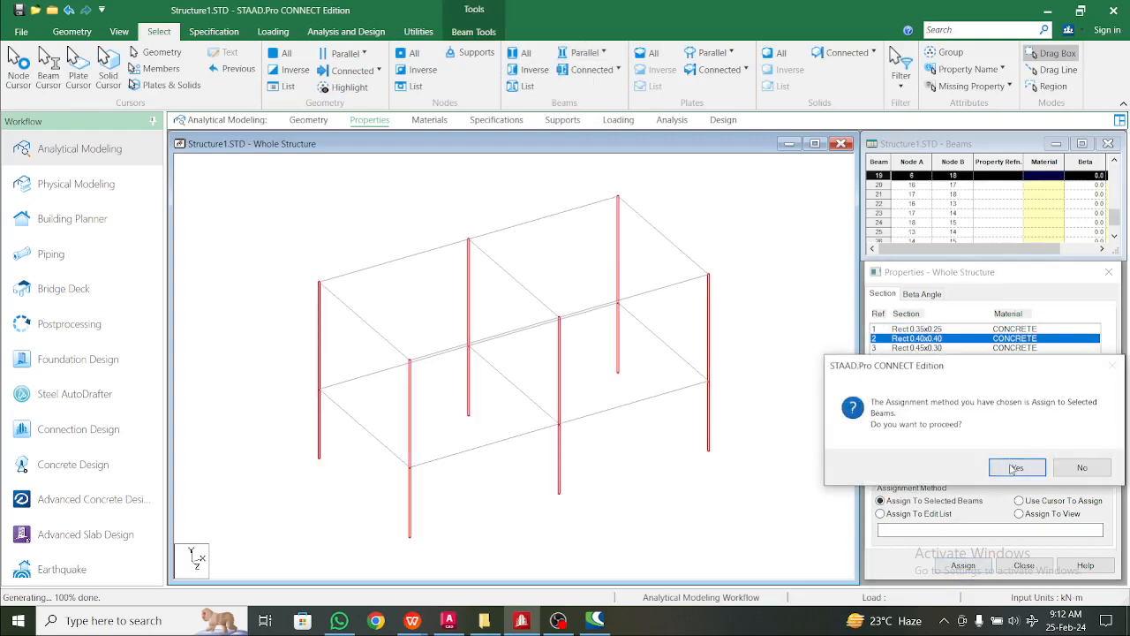
pyautogui.click(1017, 469)
# - Select all lower-level horizontal beams in an elevation view and assign them the Rect 0.35x0.25 section
pyautogui.click(951, 331)
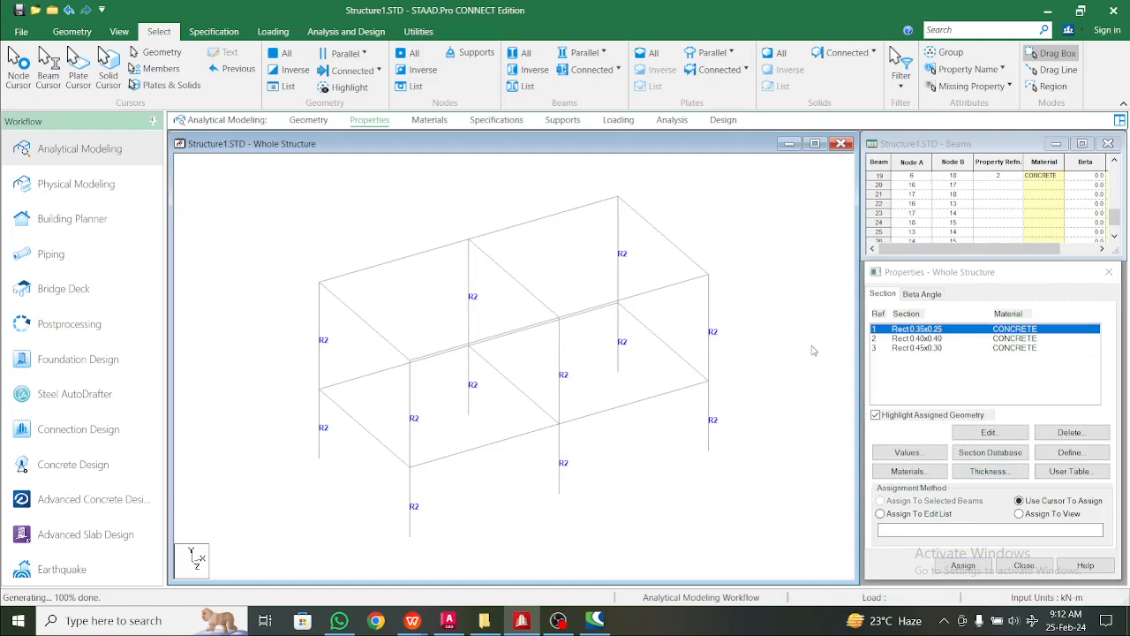
pyautogui.press('F6')
pyautogui.moveTo(227, 387); pyautogui.dragTo(857, 422)
pyautogui.click(955, 563)
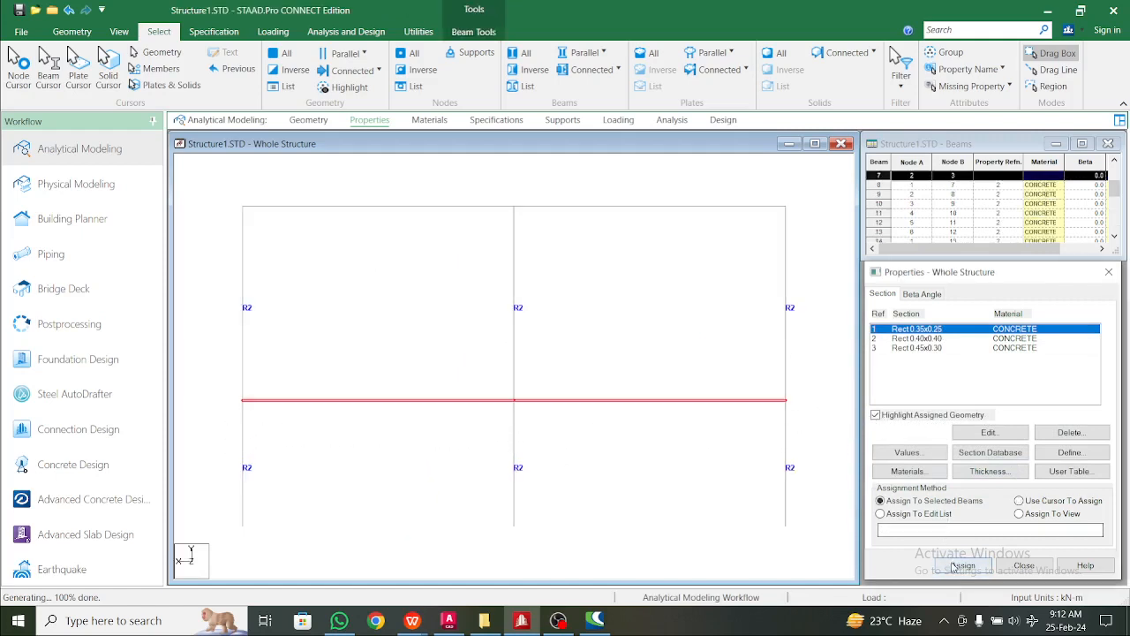
pyautogui.click(1018, 469)
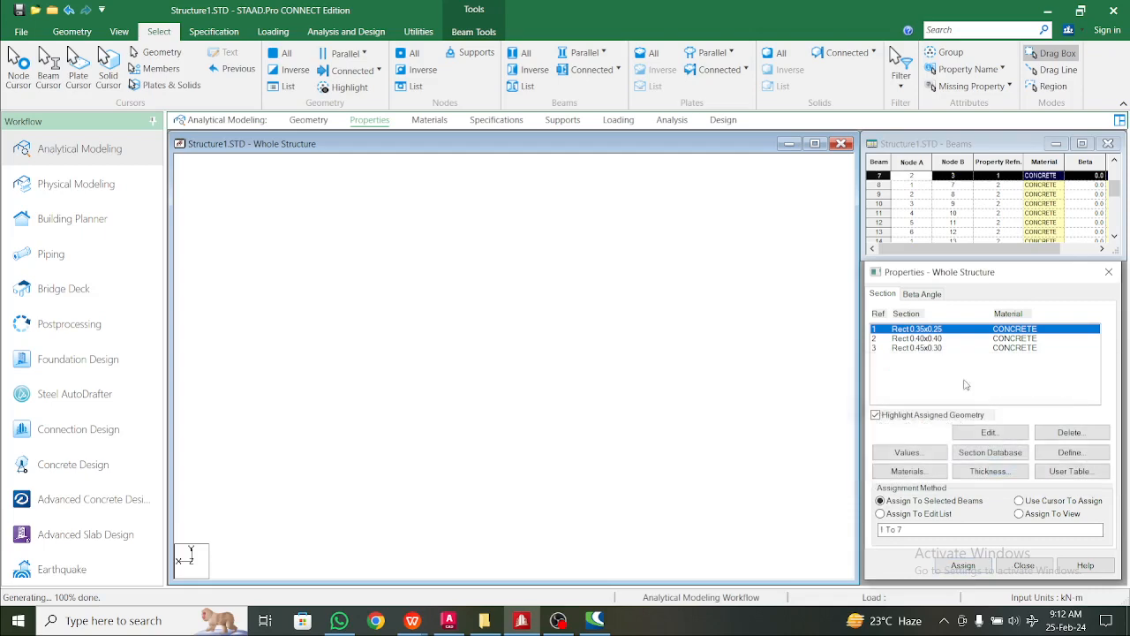
# - Select all top-level horizontal beams and assign them the Rect 0.45x0.30 section
pyautogui.click(918, 348)
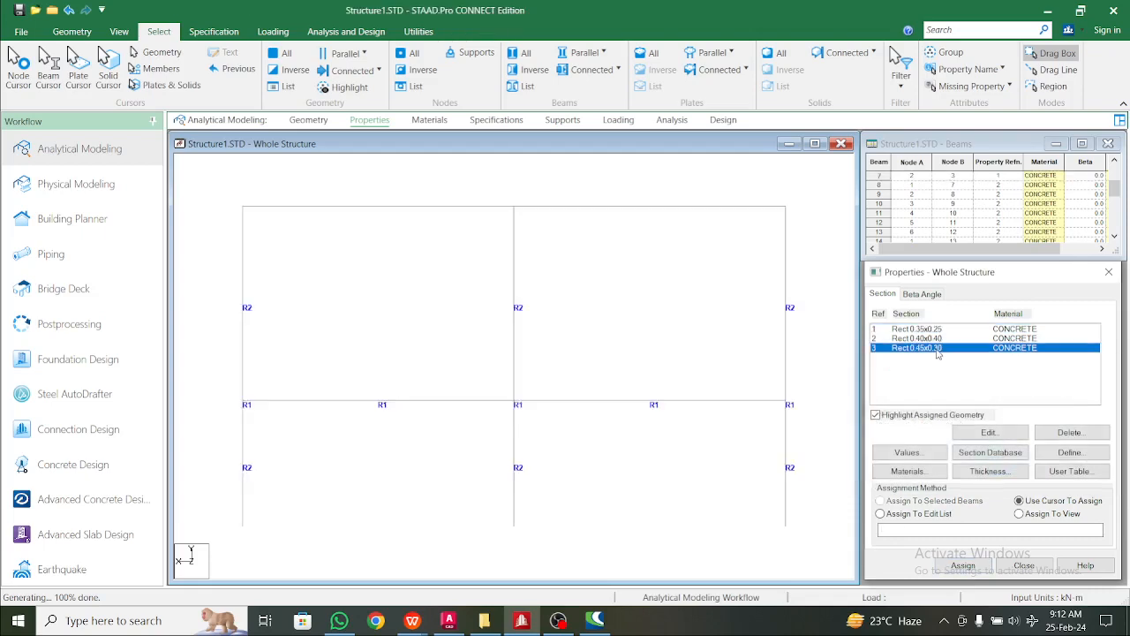
pyautogui.moveTo(227, 194); pyautogui.dragTo(808, 210)
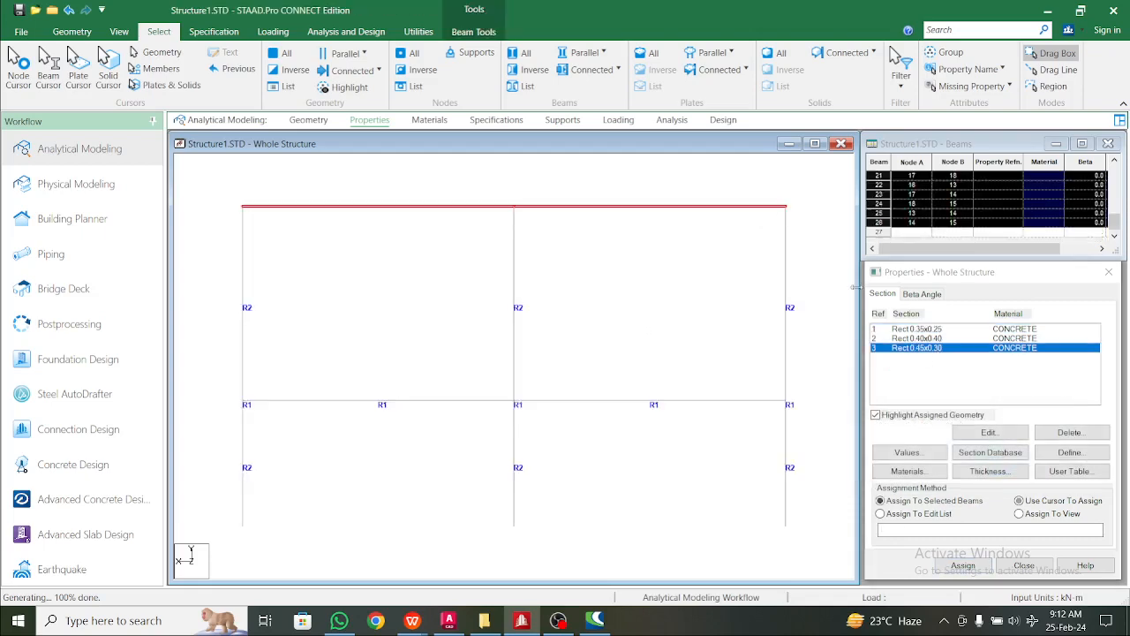
pyautogui.click(963, 566)
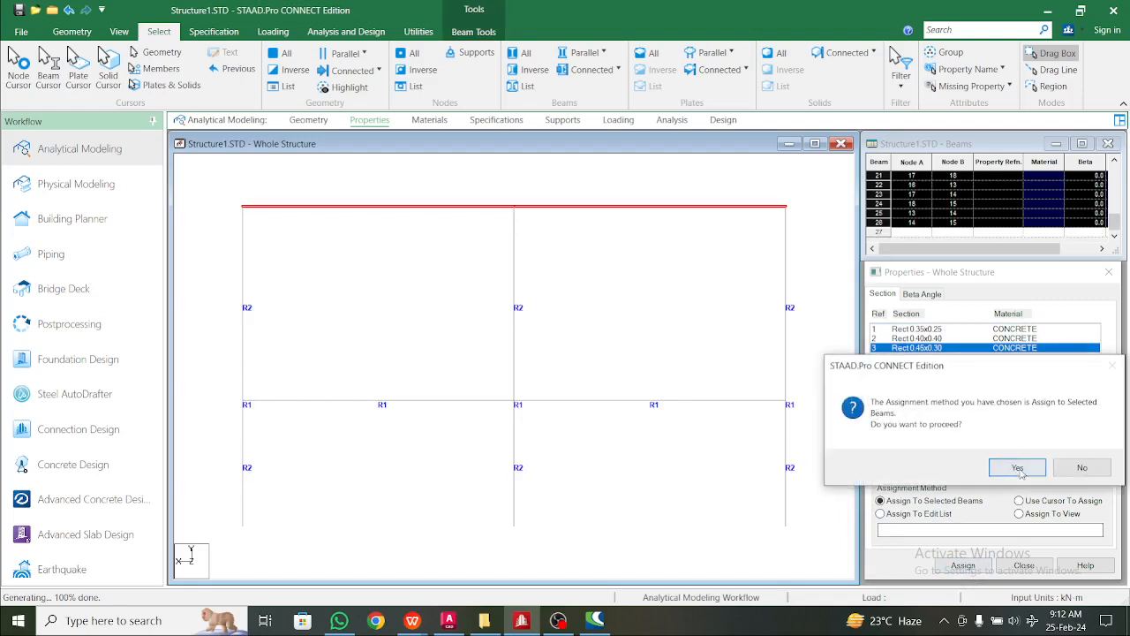
pyautogui.click(1018, 468)
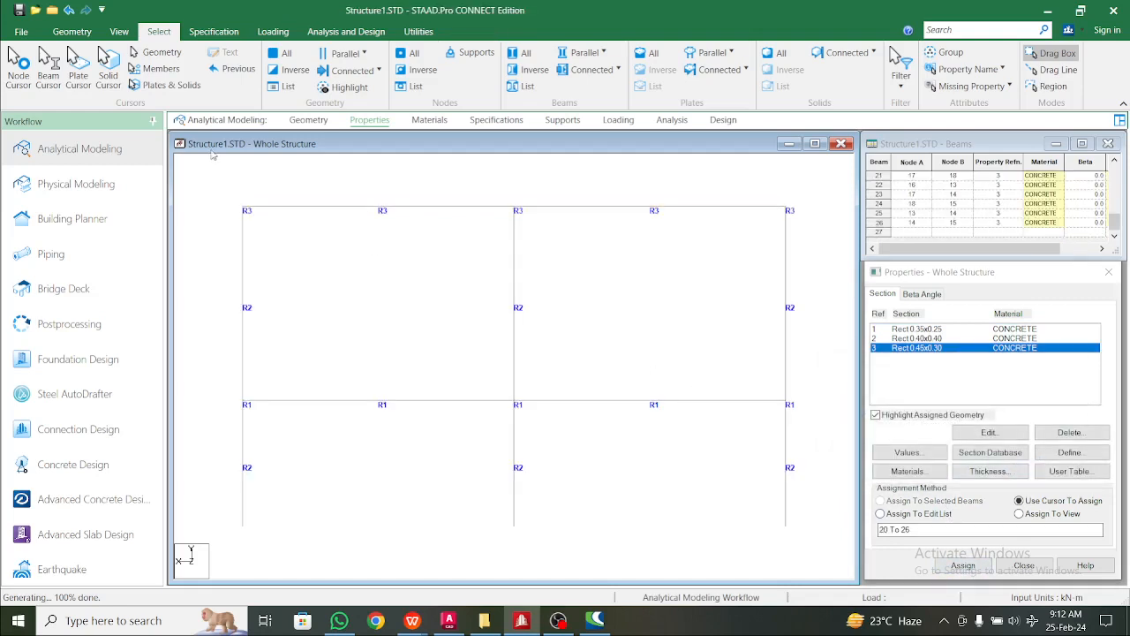
# - Examine the frame's section and material assignments in isometric view, and view the Specifications page
pyautogui.click(119, 31)
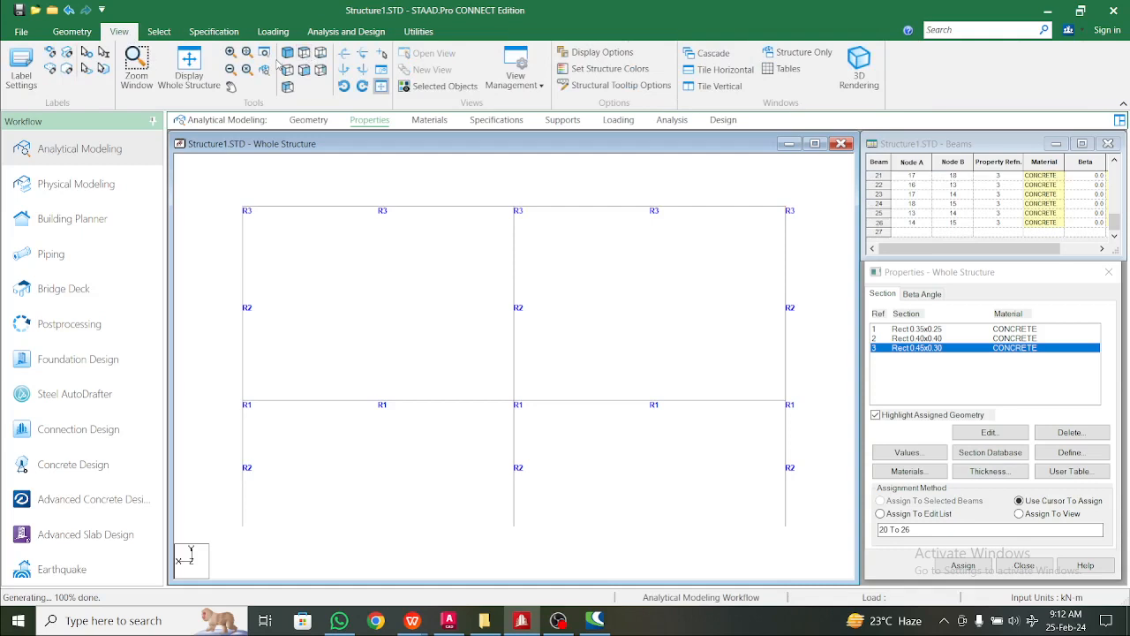
pyautogui.click(287, 53)
pyautogui.moveTo(490, 269); pyautogui.dragTo(488, 298, button='middle')
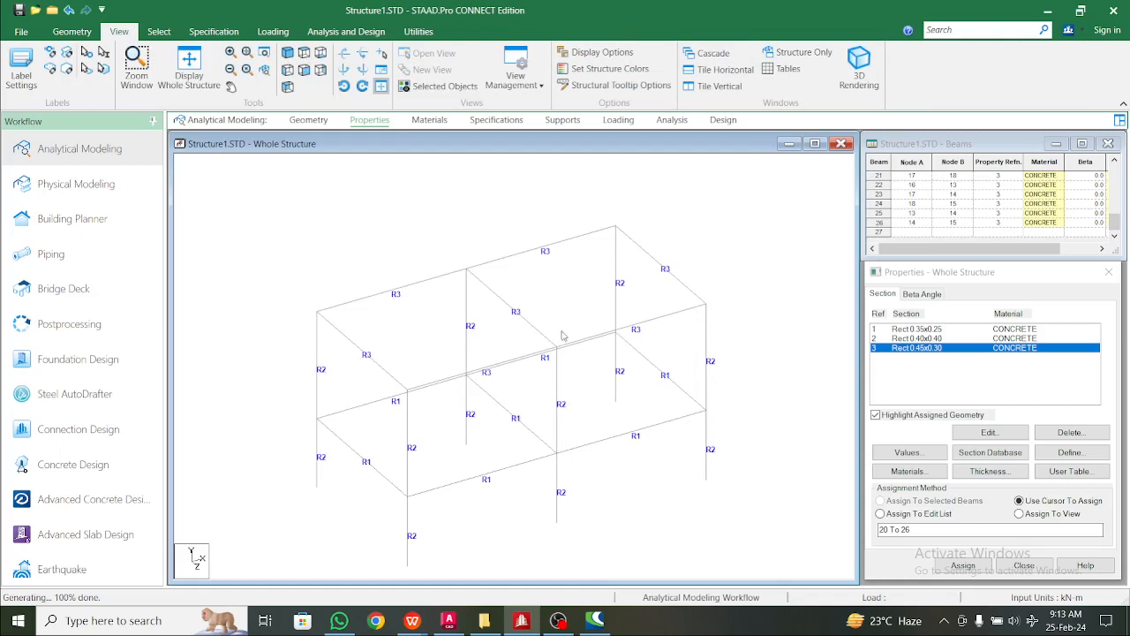
pyautogui.moveTo(602, 293); pyautogui.dragTo(621, 289, button='middle')
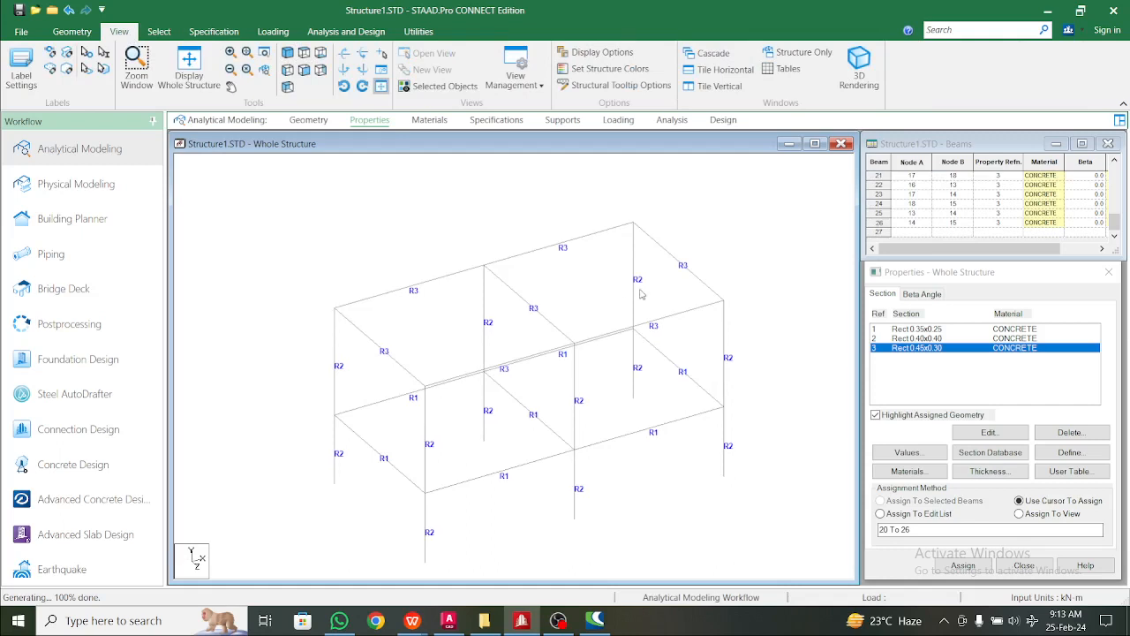
pyautogui.scroll(3, 632, 296)
pyautogui.scroll(-1, 565, 306)
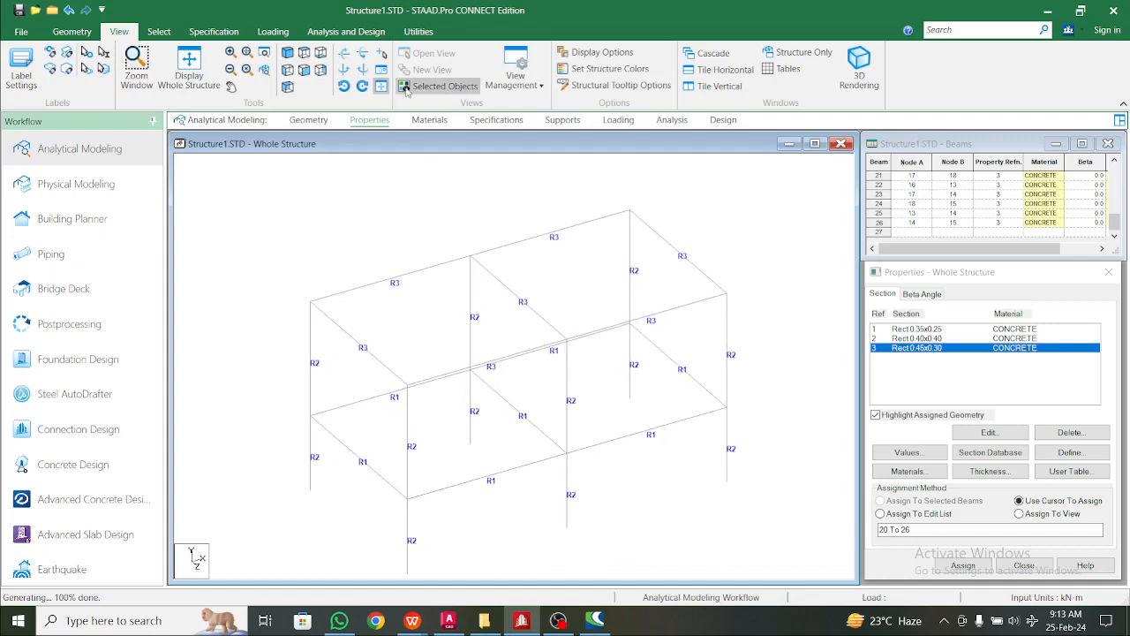
pyautogui.click(430, 121)
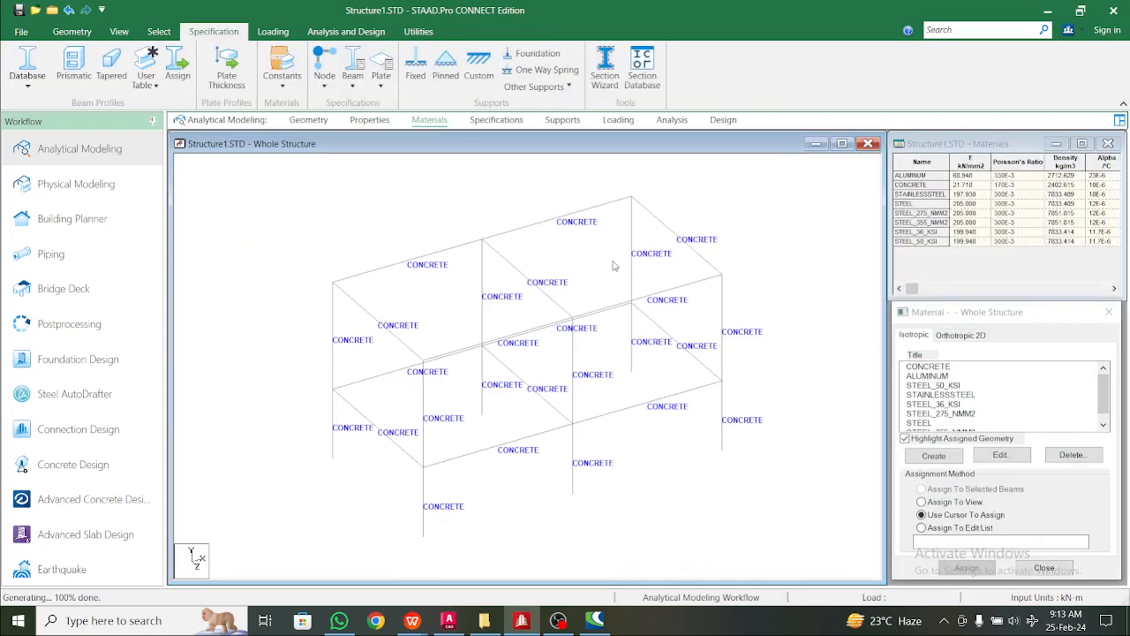
pyautogui.click(514, 121)
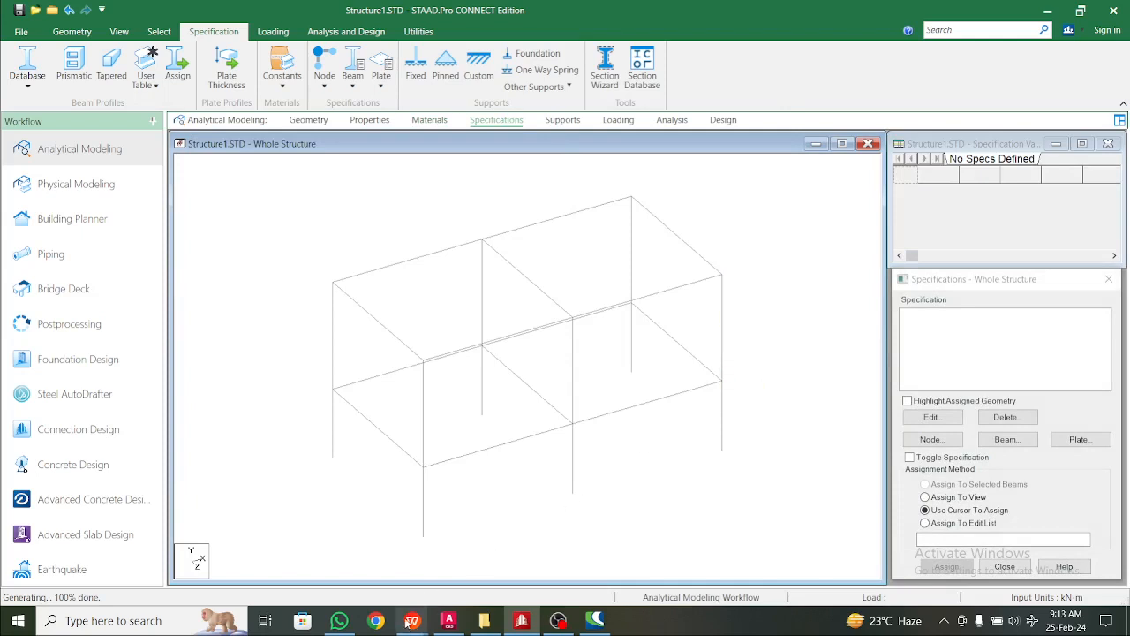
# - Switch to WPS Office and close the worksheet holding the node coordinates
pyautogui.moveTo(411, 620)
pyautogui.click(441, 588)
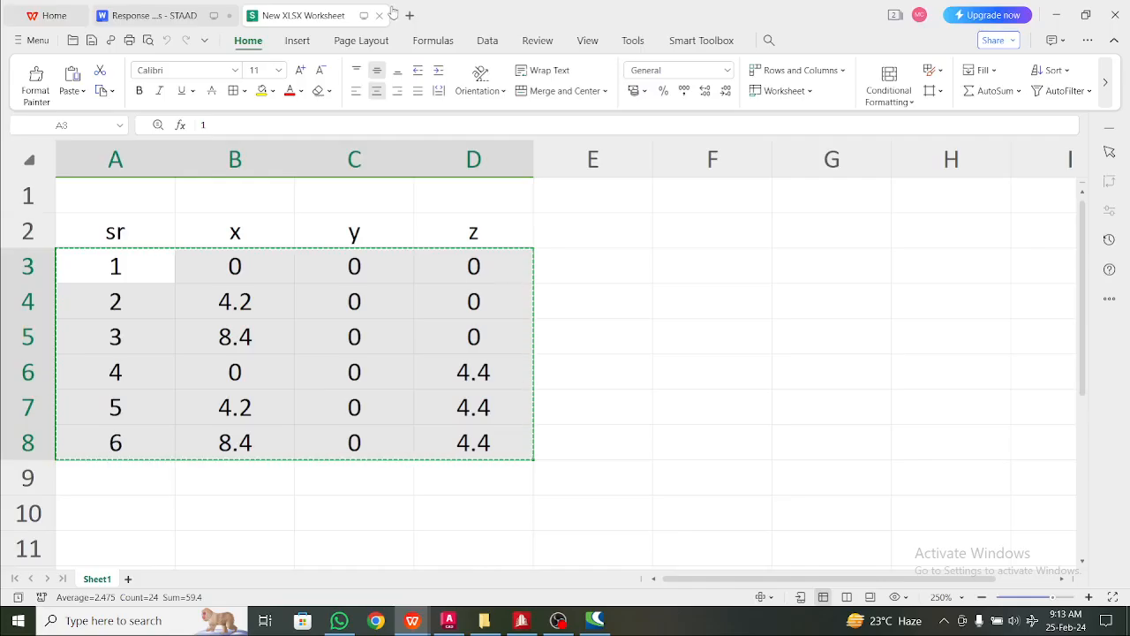
pyautogui.click(379, 15)
# - Read the clause 3.22 Response Spectrum definition and the first modelling and earthquake load requirements in the notes
pyautogui.scroll(2, 510, 341)
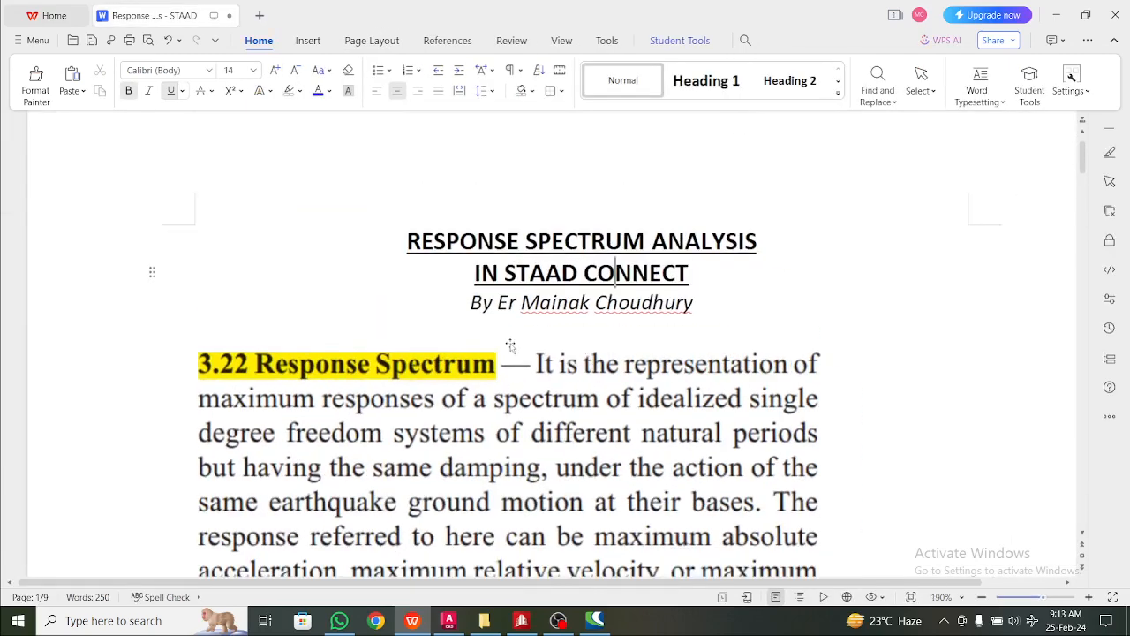
pyautogui.scroll(-2, 510, 344)
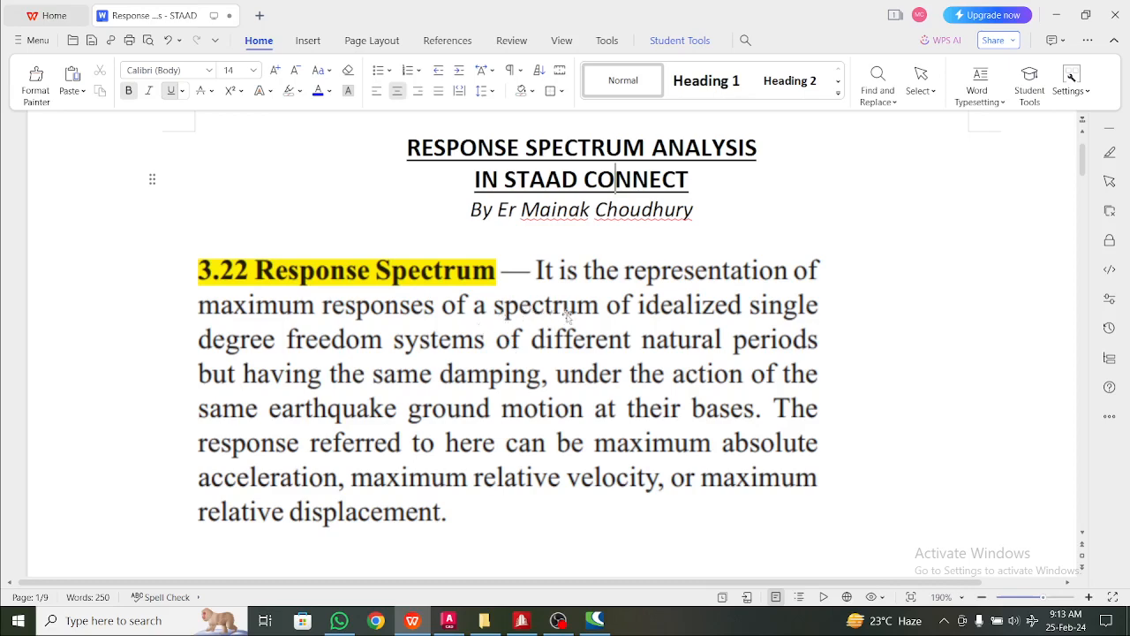
pyautogui.scroll(-1, 563, 330)
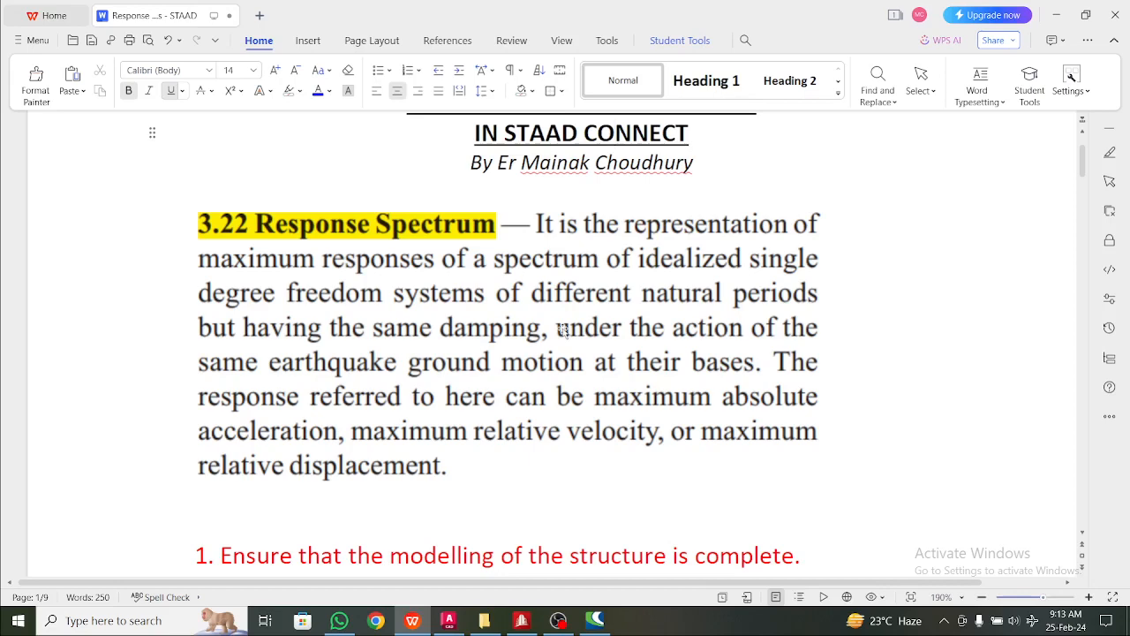
pyautogui.scroll(-2, 562, 329)
pyautogui.scroll(3, 563, 330)
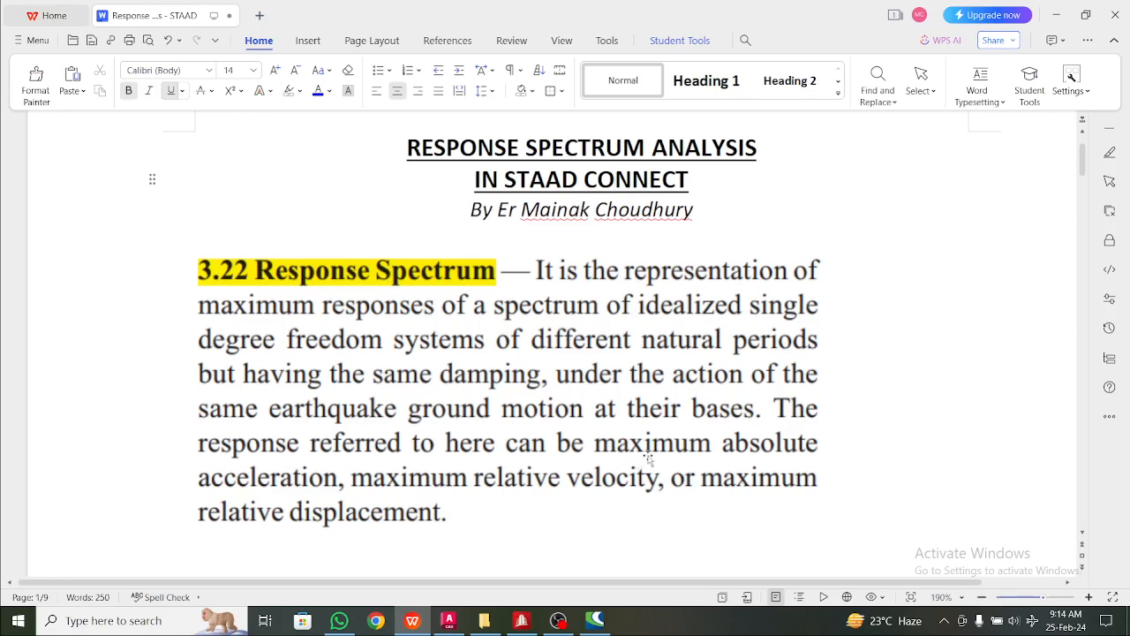
pyautogui.scroll(-2, 531, 496)
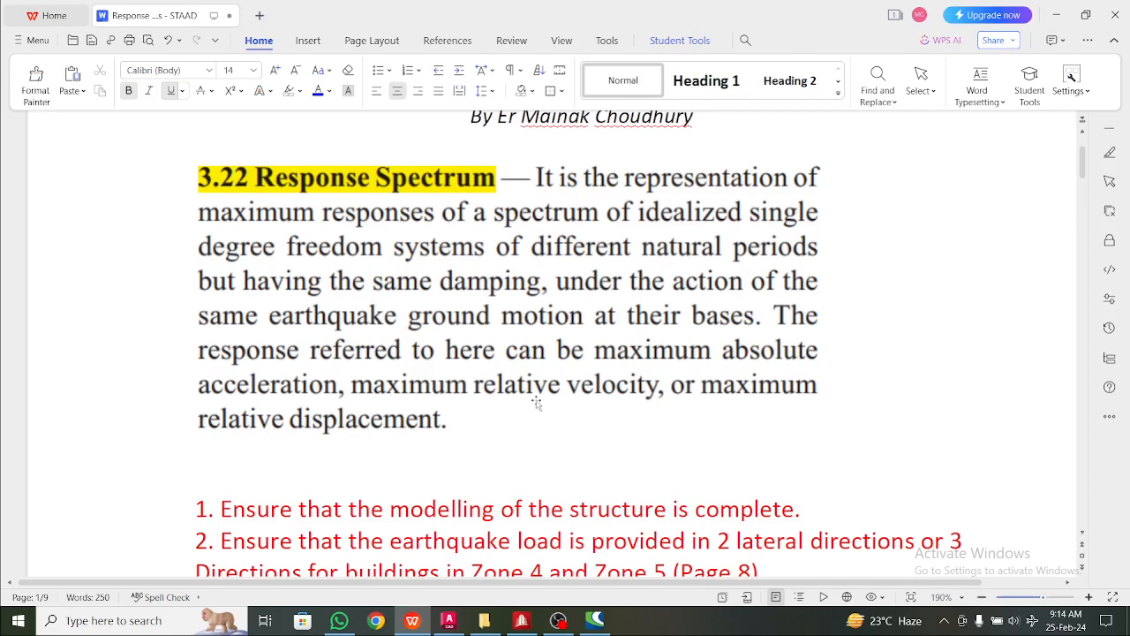
pyautogui.scroll(1, 536, 403)
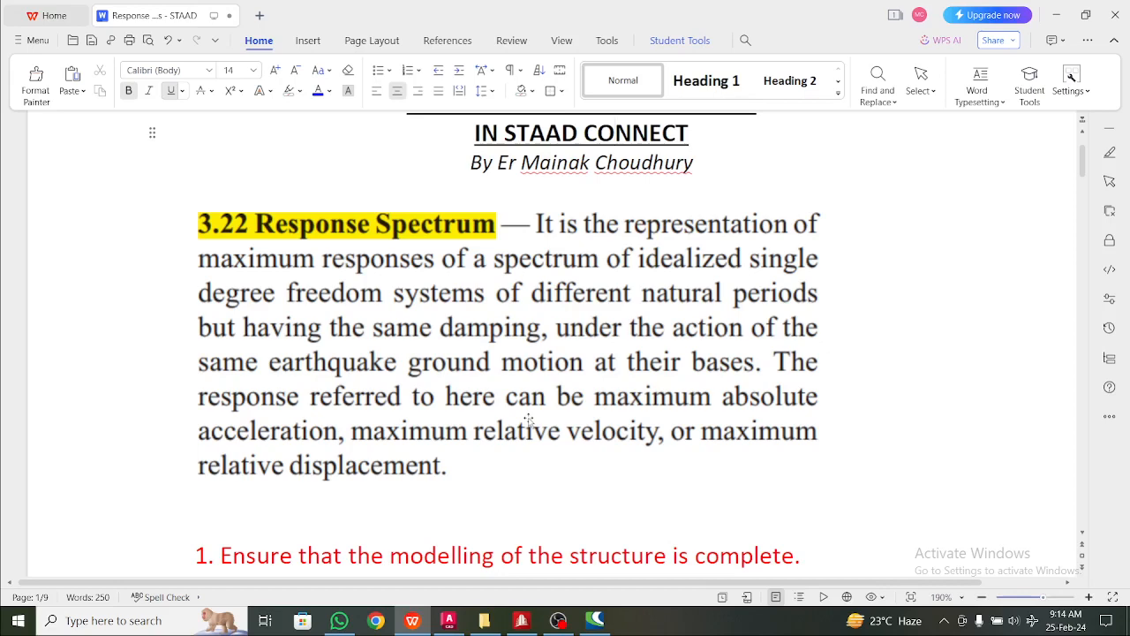
pyautogui.scroll(-1, 528, 420)
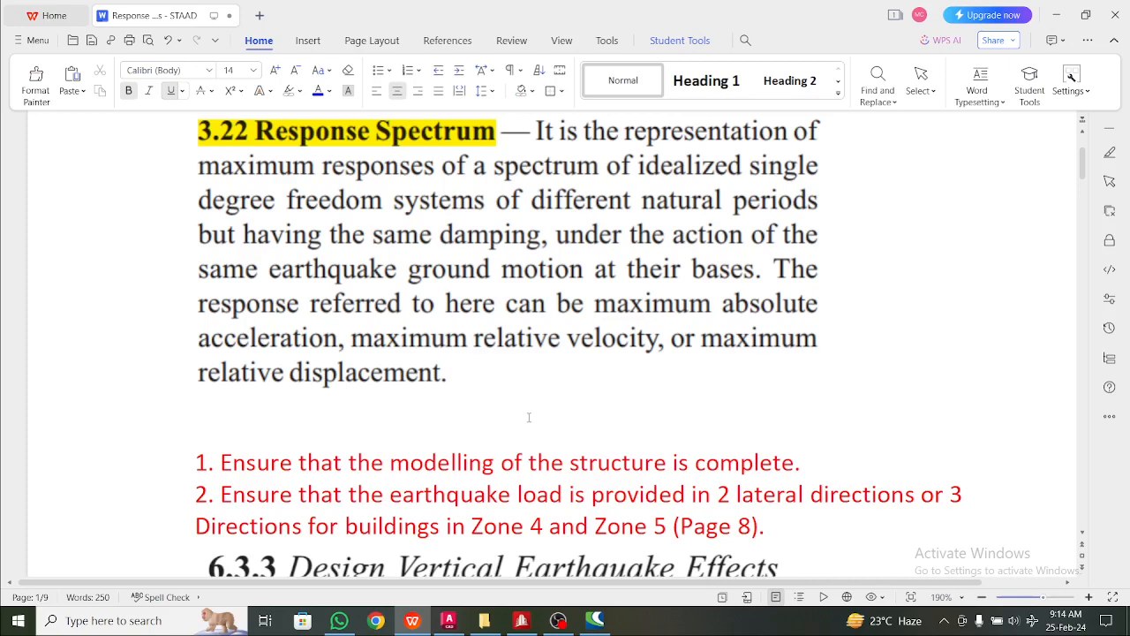
# - Read the modelling and earthquake load requirements and clause 6.3.3.1 on vertical earthquake effects in the notes
pyautogui.scroll(-1, 529, 417)
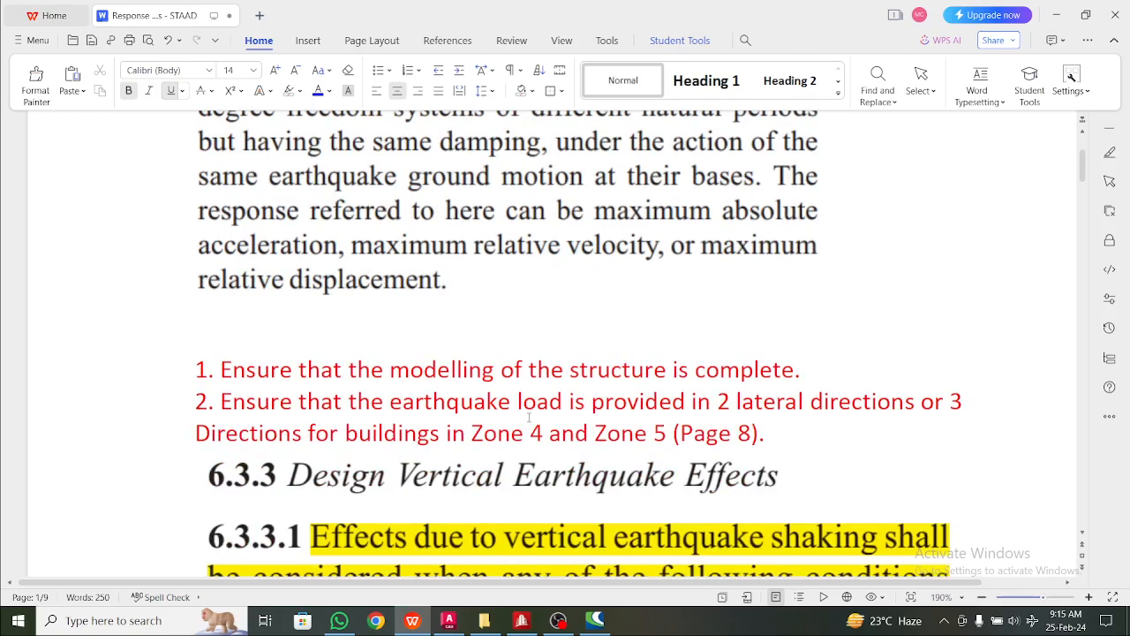
pyautogui.scroll(-1, 529, 417)
pyautogui.scroll(-1, 529, 417)
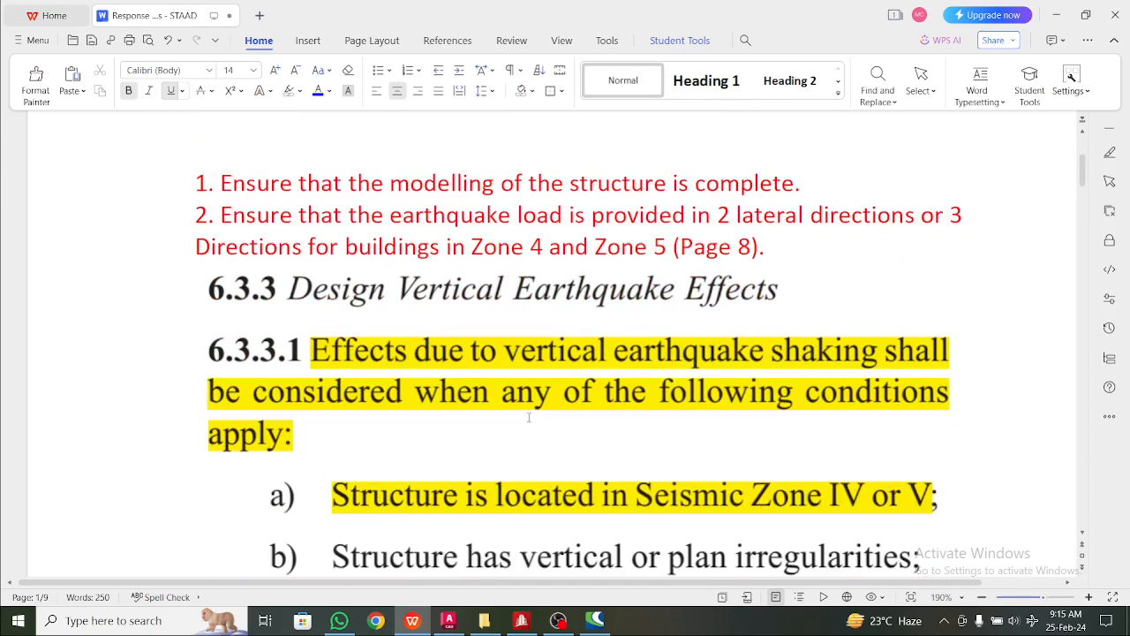
pyautogui.tripleClick(487, 182)
pyautogui.click(485, 182)
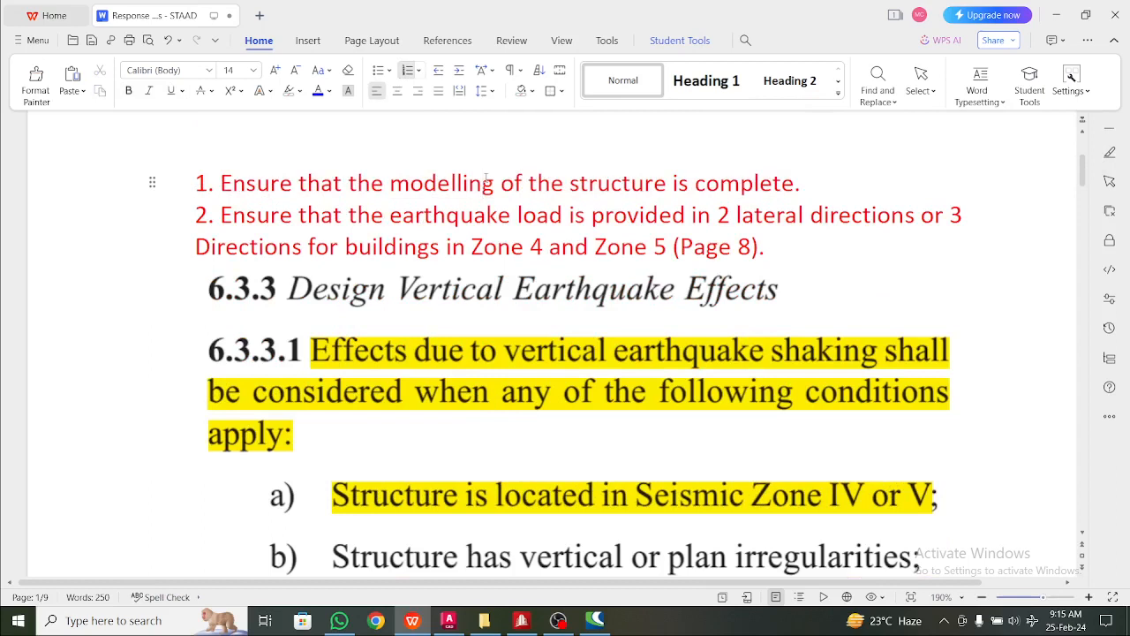
pyautogui.doubleClick(486, 182)
pyautogui.click(486, 182)
pyautogui.tripleClick(486, 182)
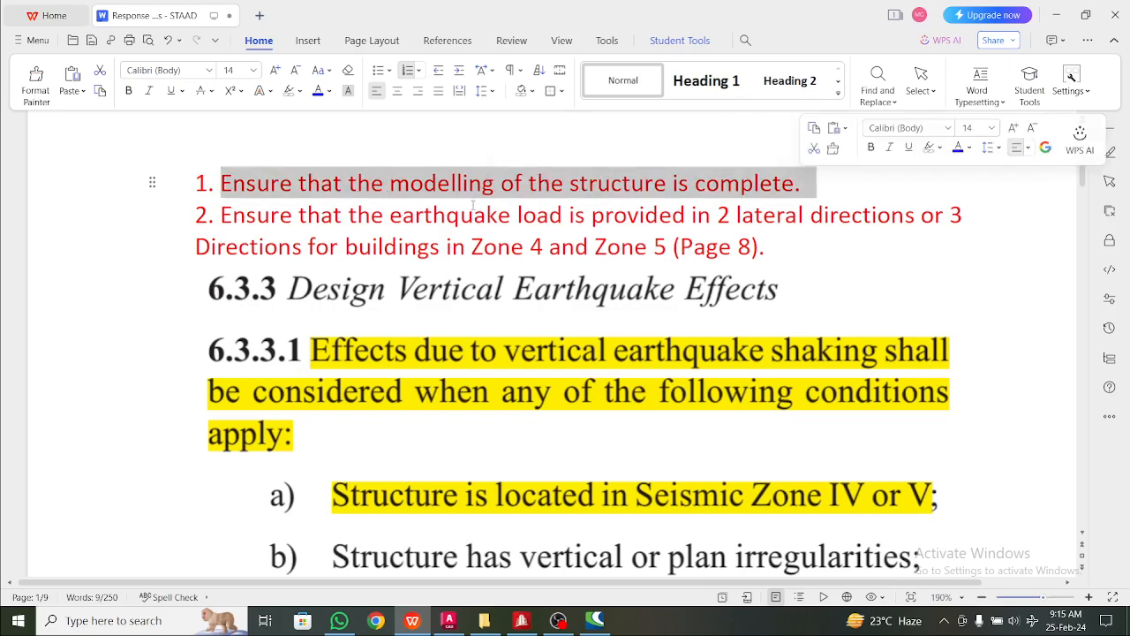
pyautogui.click(460, 214)
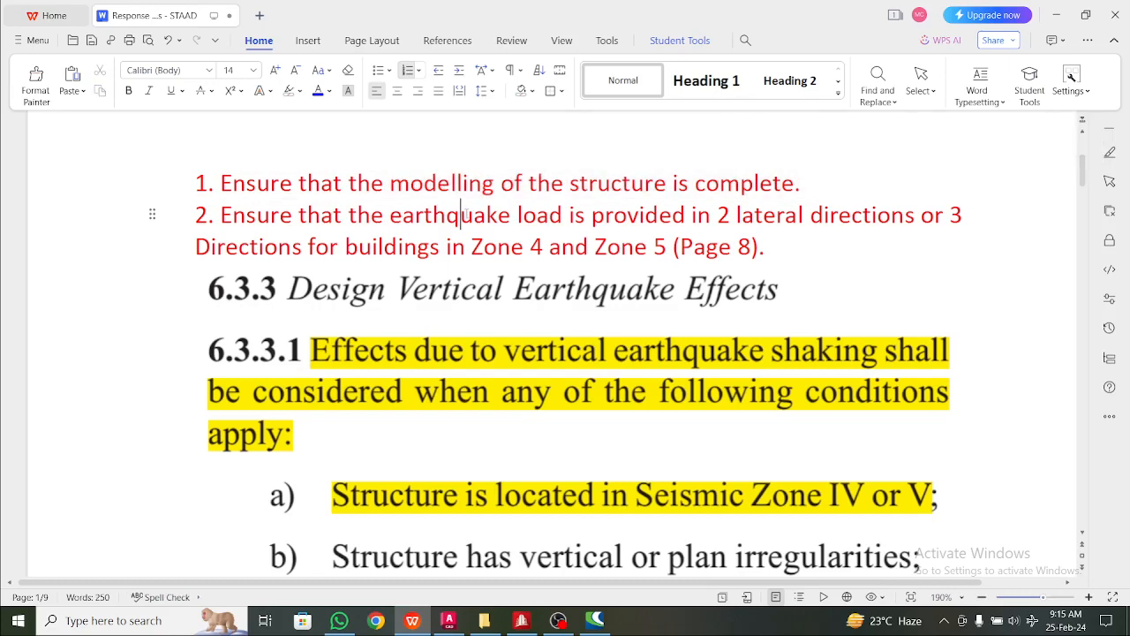
pyautogui.doubleClick(506, 215)
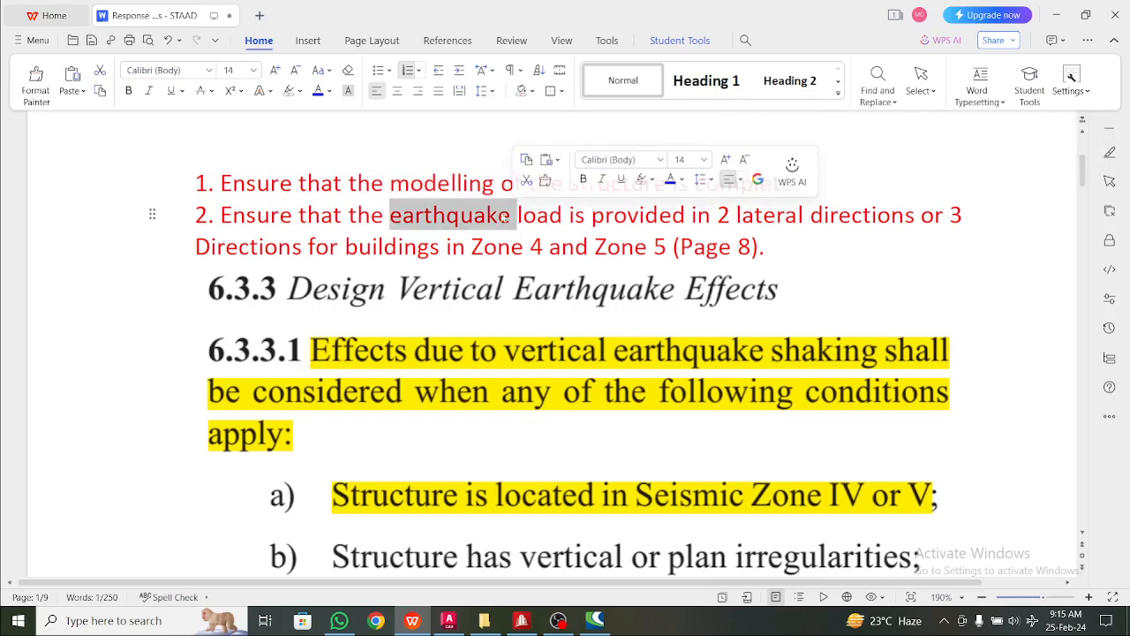
pyautogui.tripleClick(505, 218)
pyautogui.doubleClick(505, 219)
# - Find note 6 on cracked section properties and read clause 6.4.3.1 on the moment of inertia for columns and beams
pyautogui.scroll(-5, 533, 272)
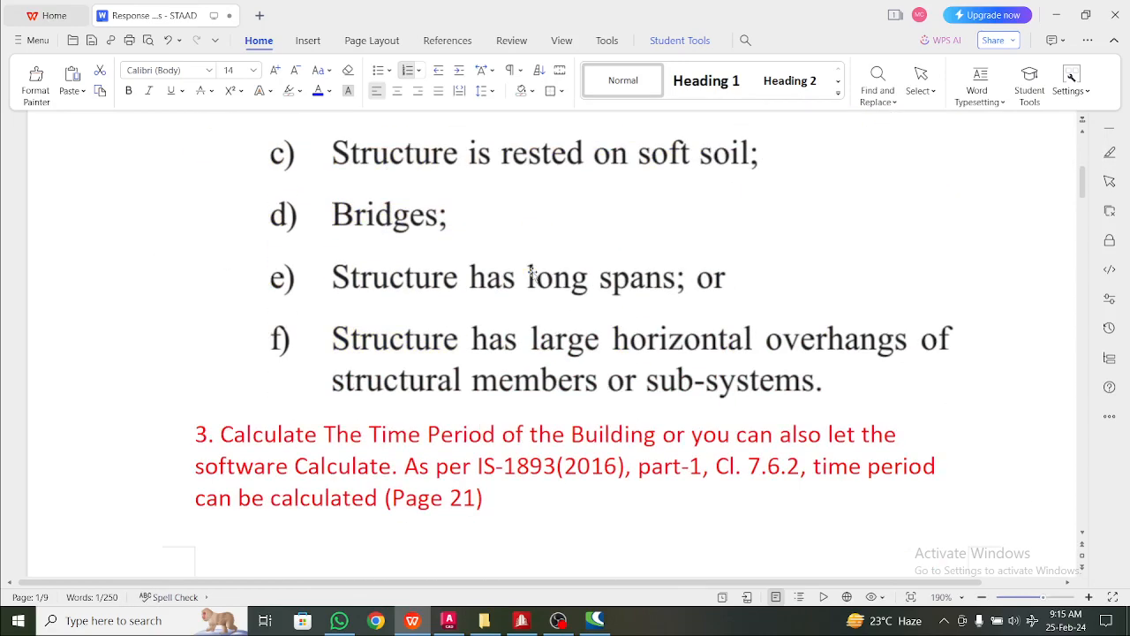
pyautogui.scroll(-10, 532, 272)
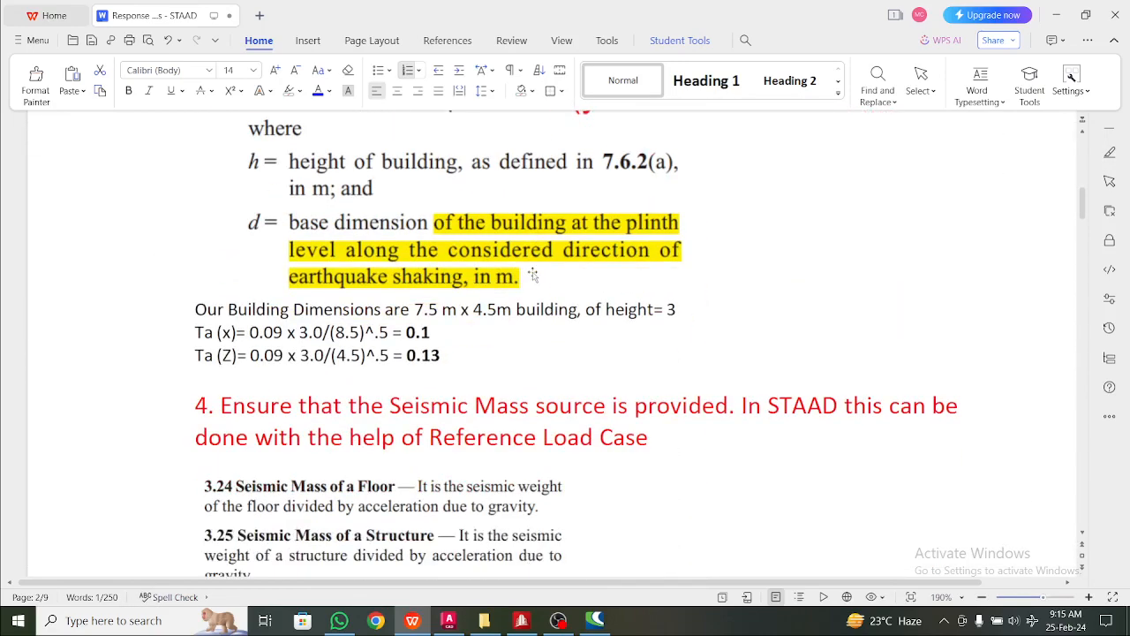
pyautogui.scroll(-10, 533, 274)
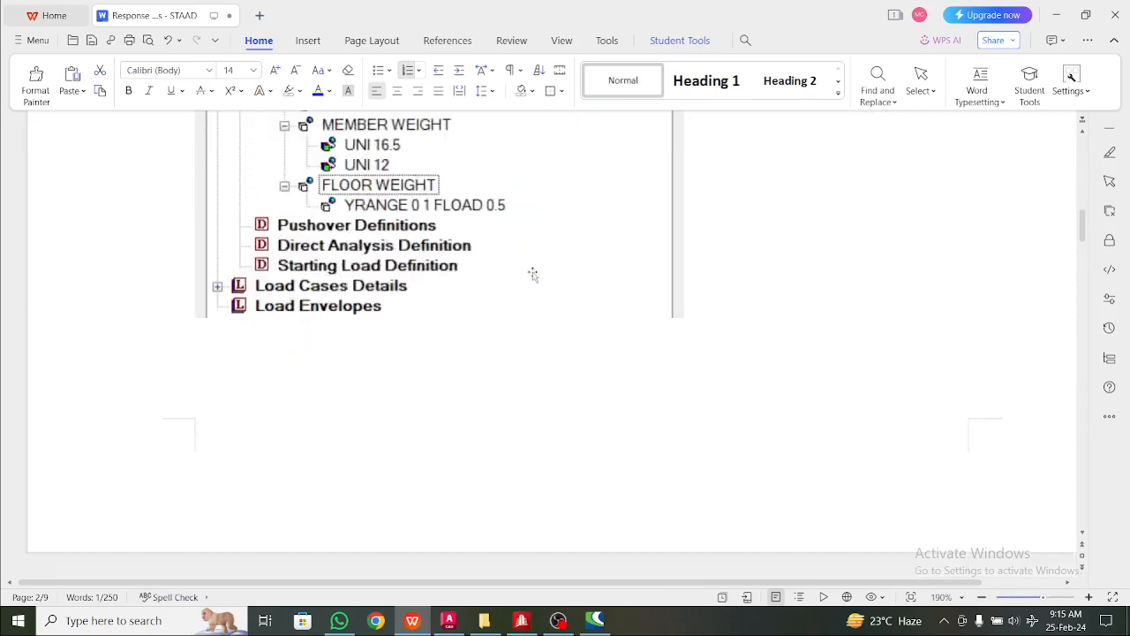
pyautogui.scroll(-10, 532, 274)
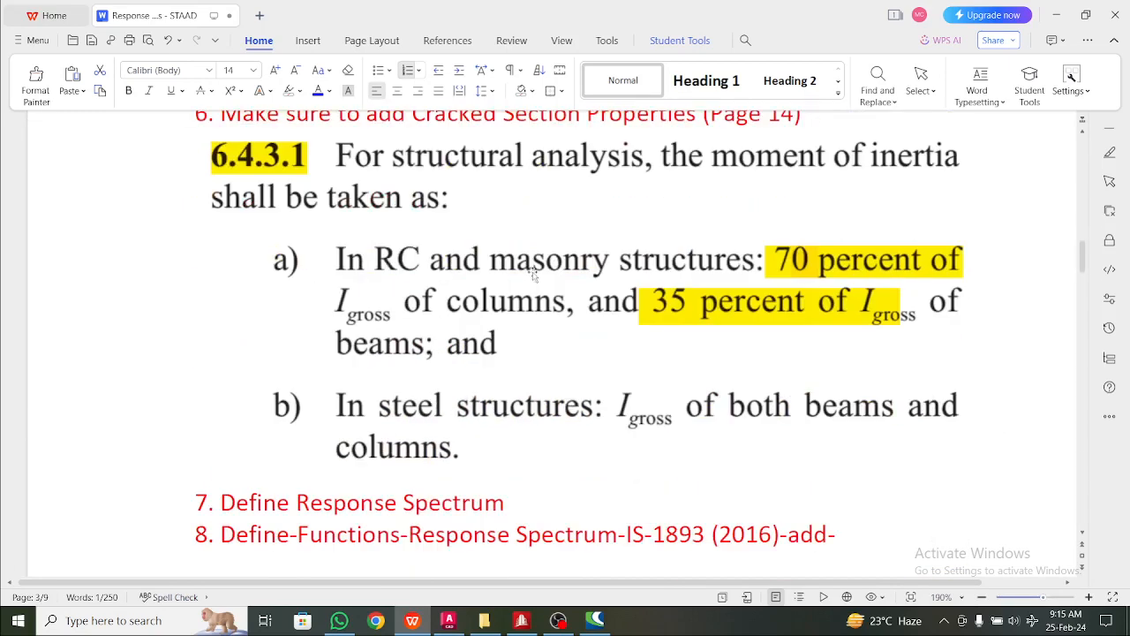
pyautogui.scroll(1, 533, 274)
pyautogui.click(537, 232)
pyautogui.click(540, 206)
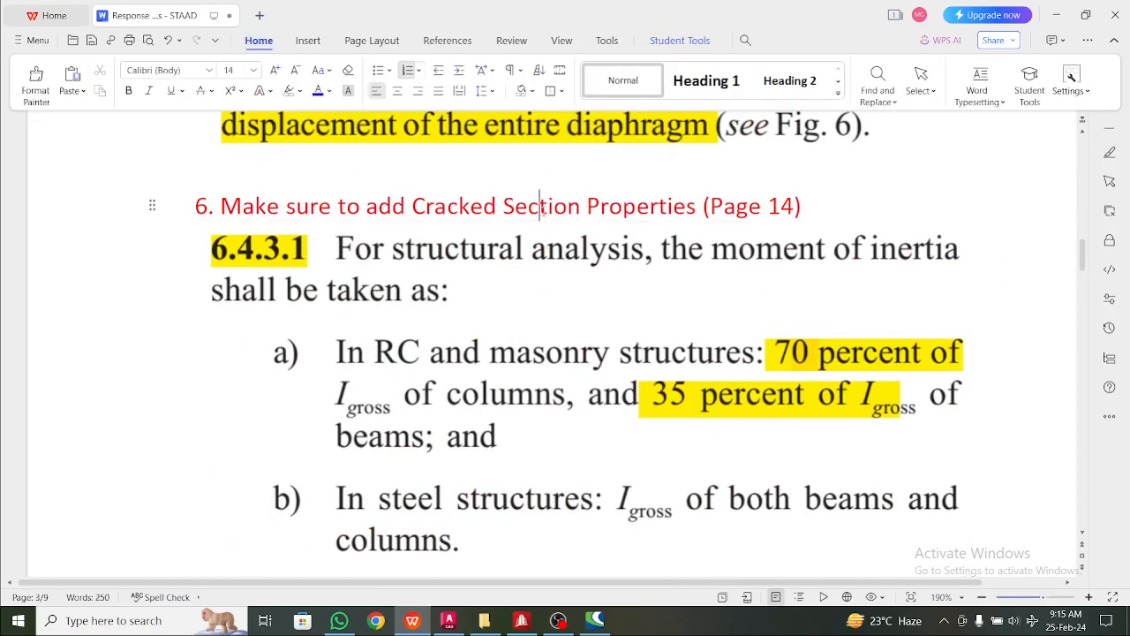
pyautogui.scroll(-1, 560, 322)
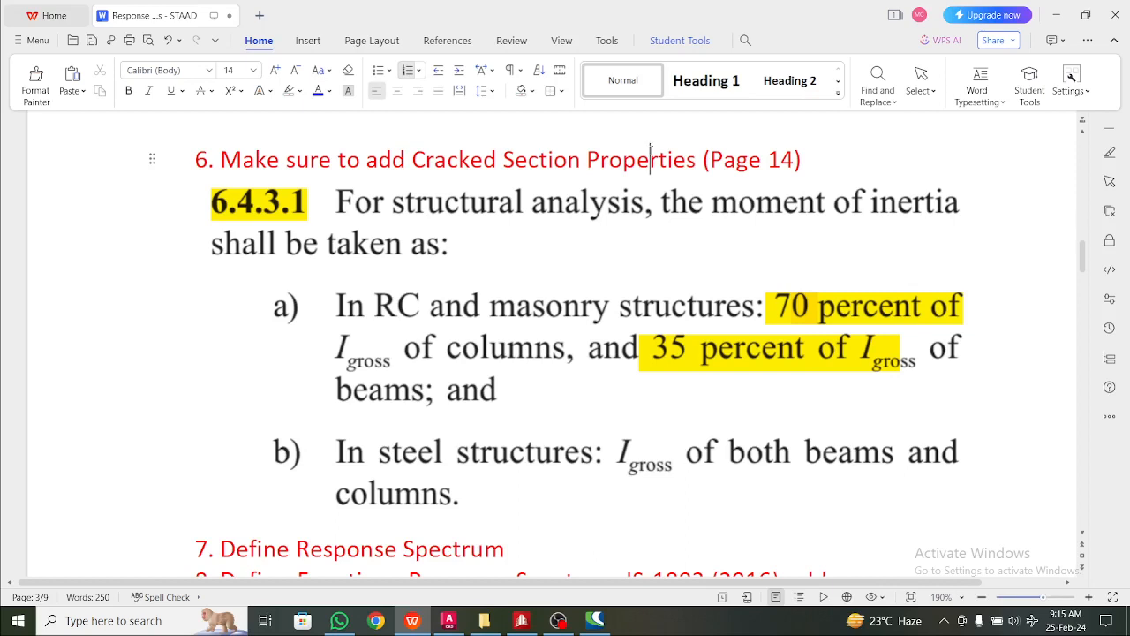
pyautogui.click(645, 205)
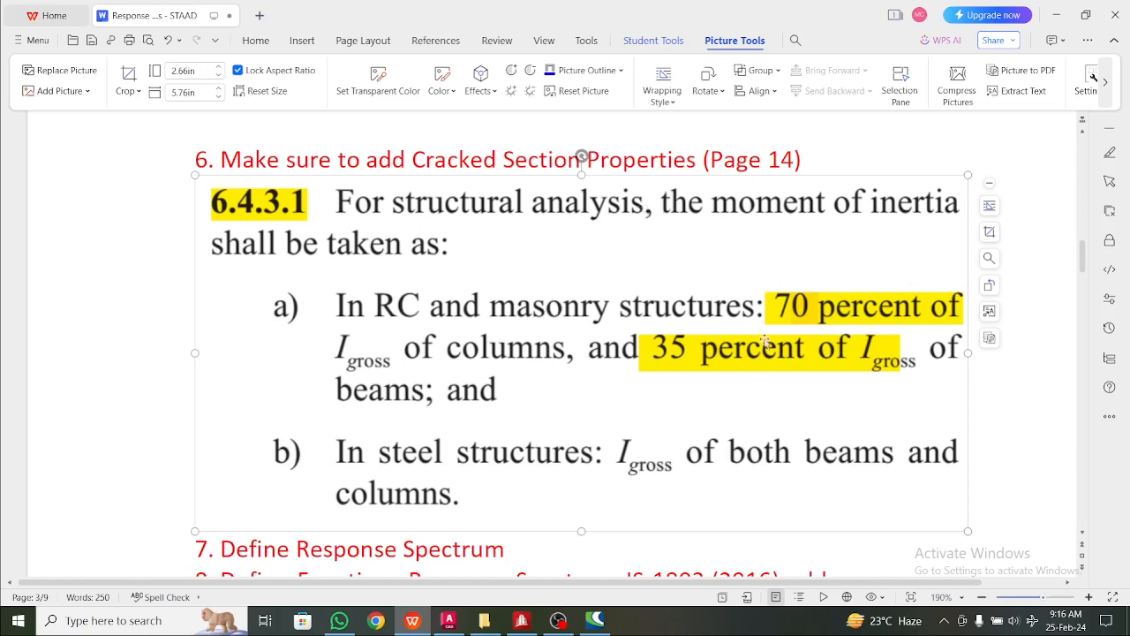
# - Switch to STAAD.Pro and add a member property reduction specification with RIX 0.7 and RIZ 0.7
pyautogui.click(1055, 15)
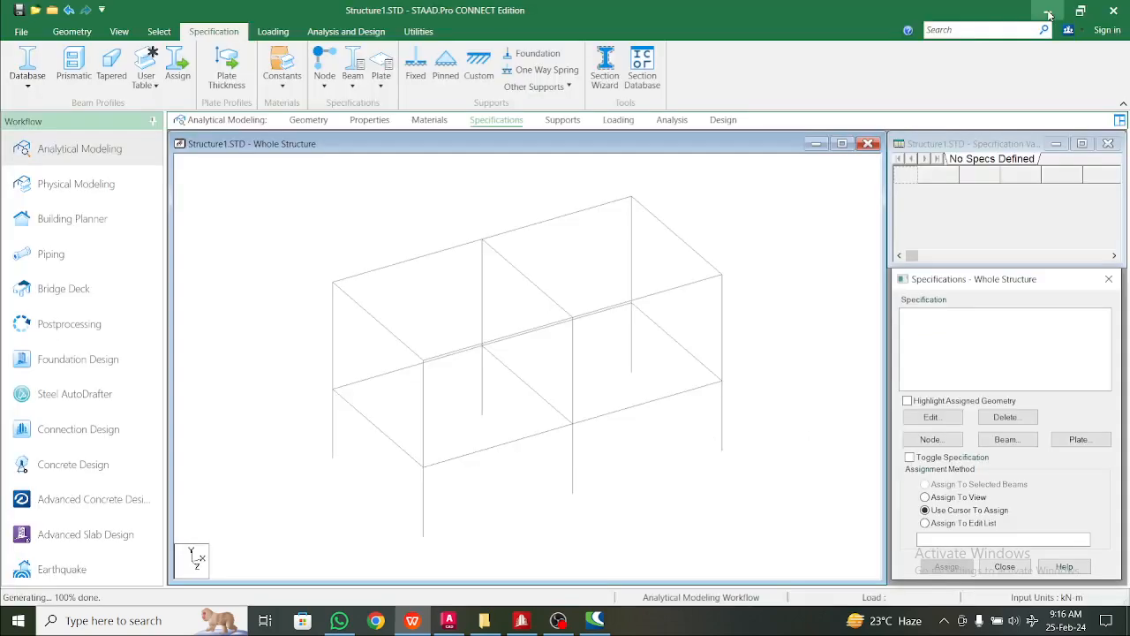
pyautogui.click(994, 442)
pyautogui.moveTo(983, 290); pyautogui.dragTo(776, 220)
pyautogui.click(735, 258)
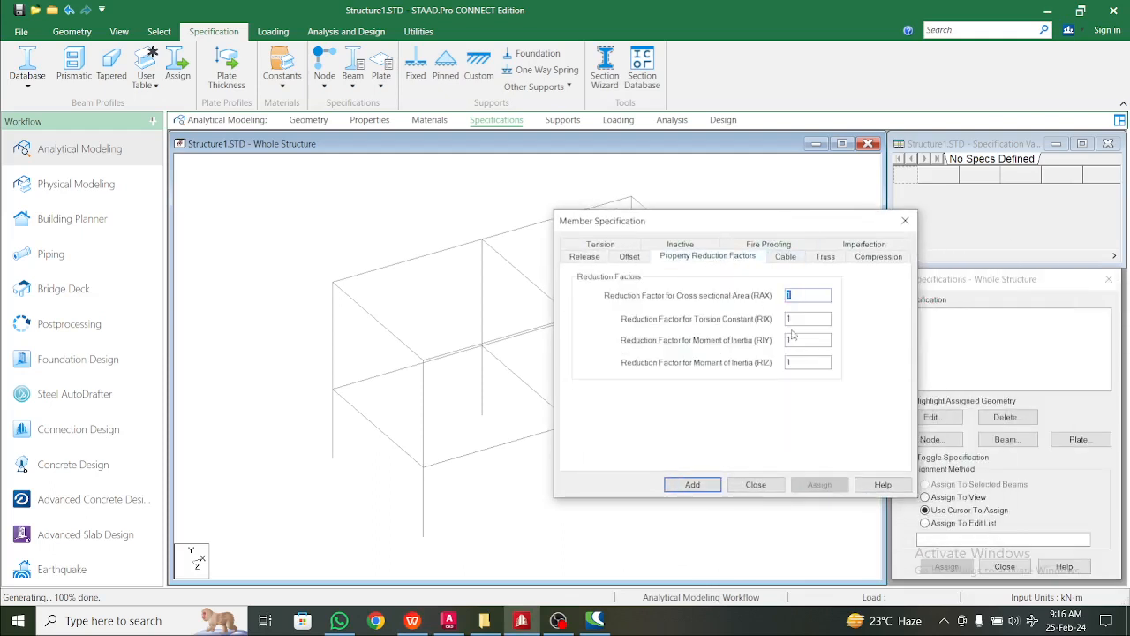
pyautogui.press('Tab')
pyautogui.write('0')
pyautogui.doubleClick(805, 362)
pyautogui.write('0.7')
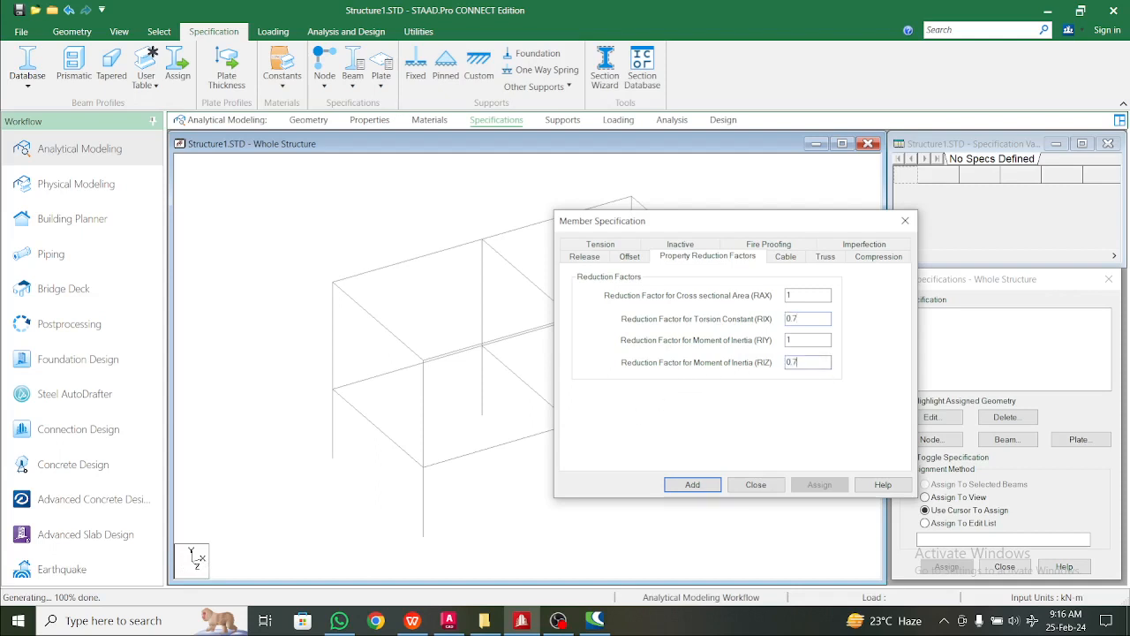
pyautogui.click(692, 485)
# - Add a second member property reduction specification with RIX 0.35 and RIZ 0.35
pyautogui.click(1007, 439)
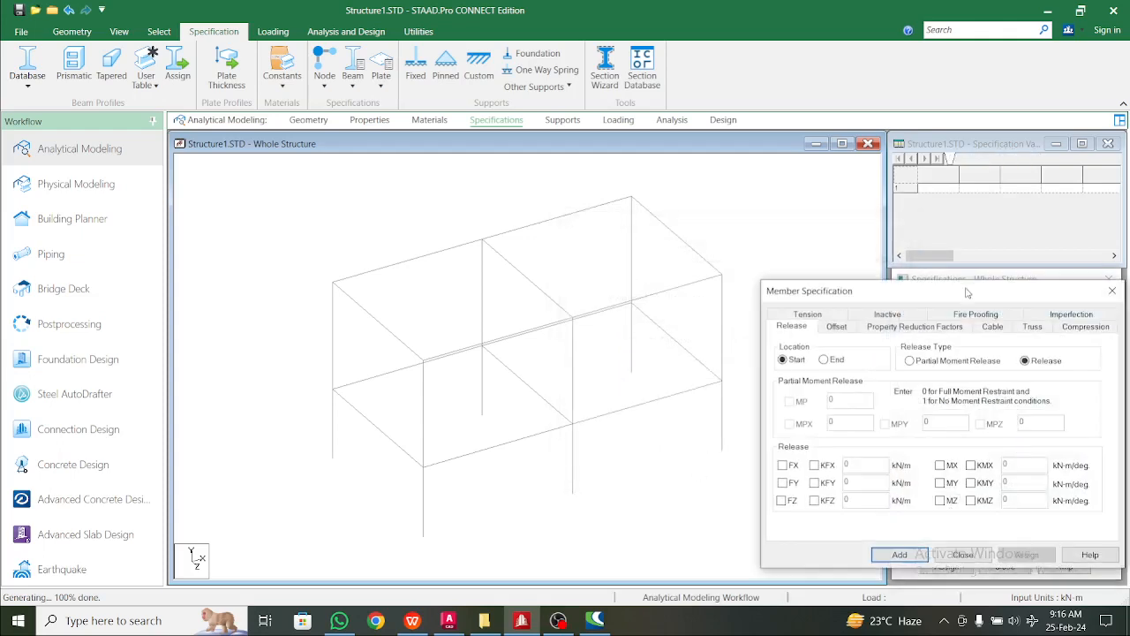
pyautogui.moveTo(969, 291); pyautogui.dragTo(628, 238)
pyautogui.click(581, 277)
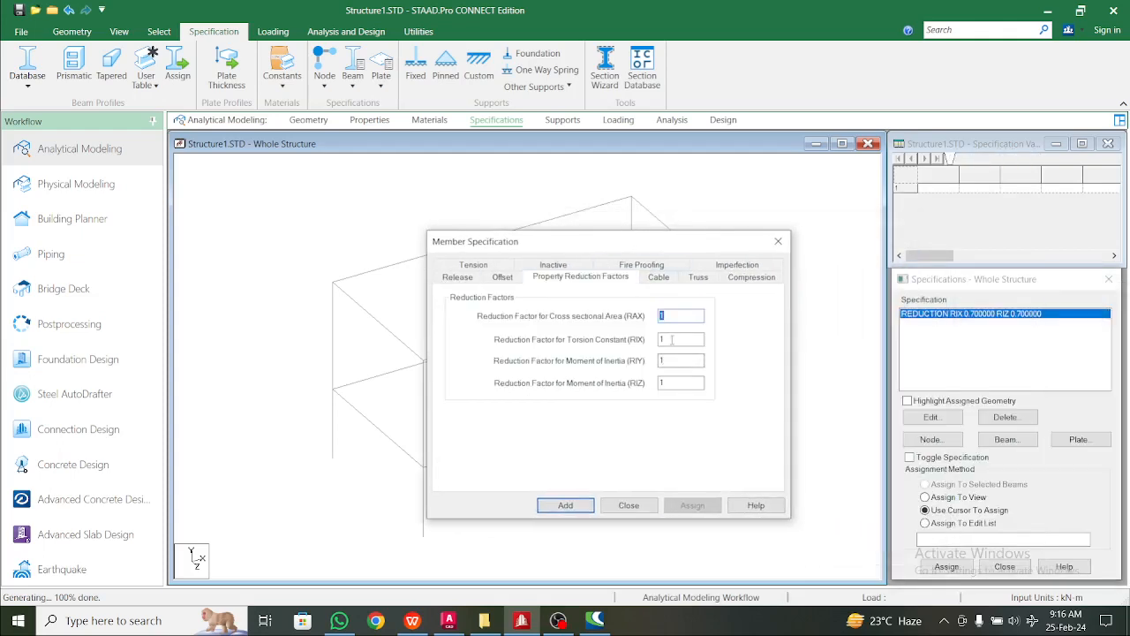
pyautogui.doubleClick(672, 339)
pyautogui.write('0.56')
pyautogui.press('BackSpace')
pyautogui.press('BackSpace')
pyautogui.press('BackSpace')
pyautogui.write('.35')
pyautogui.doubleClick(650, 382)
pyautogui.write('0.35')
pyautogui.click(574, 509)
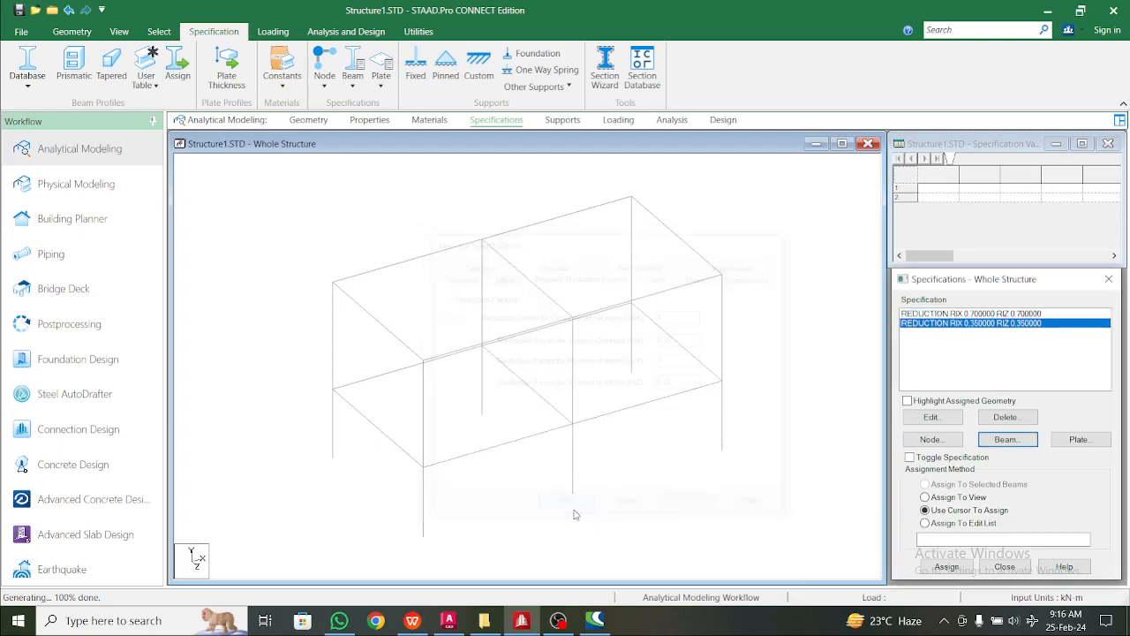
# - Select all columns parallel to Y and assign them the 0.7 reduction specification
pyautogui.click(1008, 314)
pyautogui.click(158, 31)
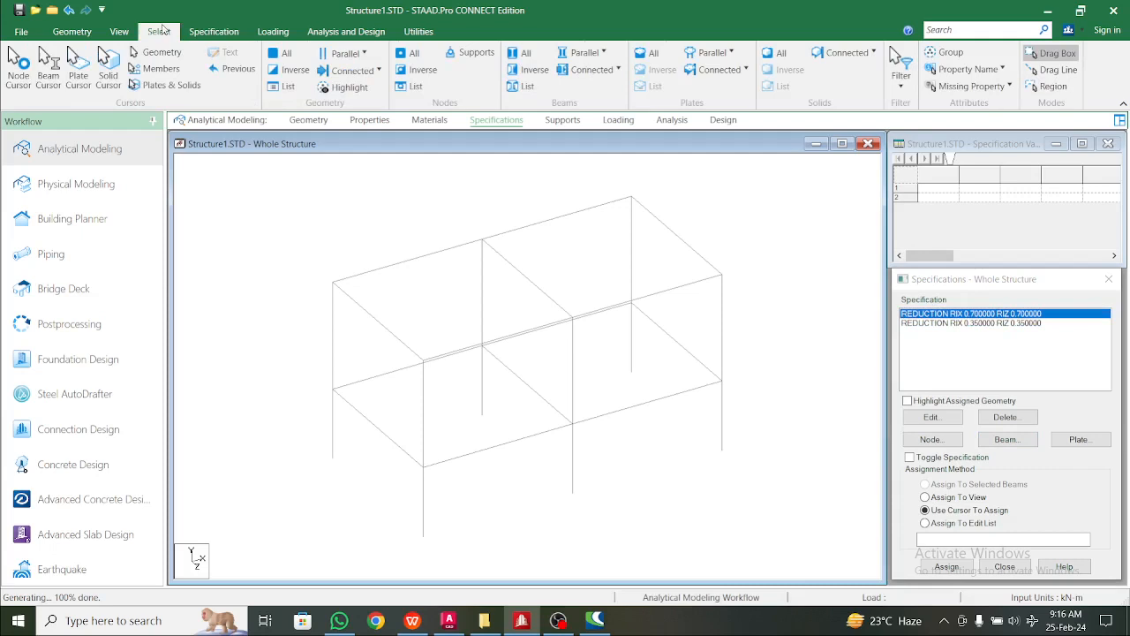
pyautogui.click(585, 53)
pyautogui.click(586, 94)
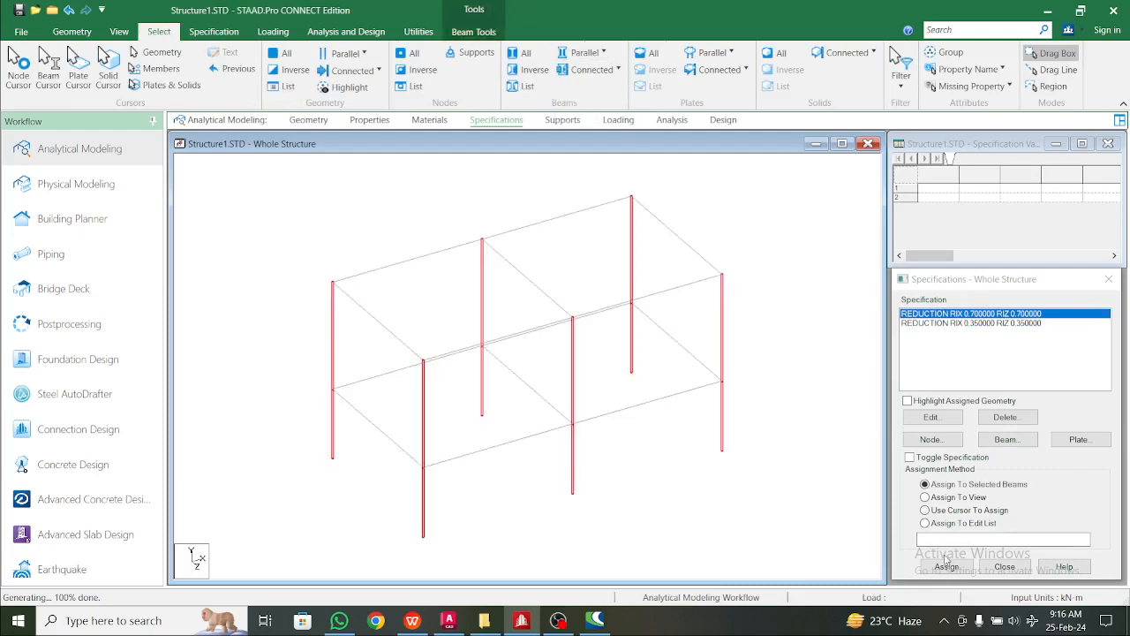
pyautogui.click(947, 567)
pyautogui.click(1017, 471)
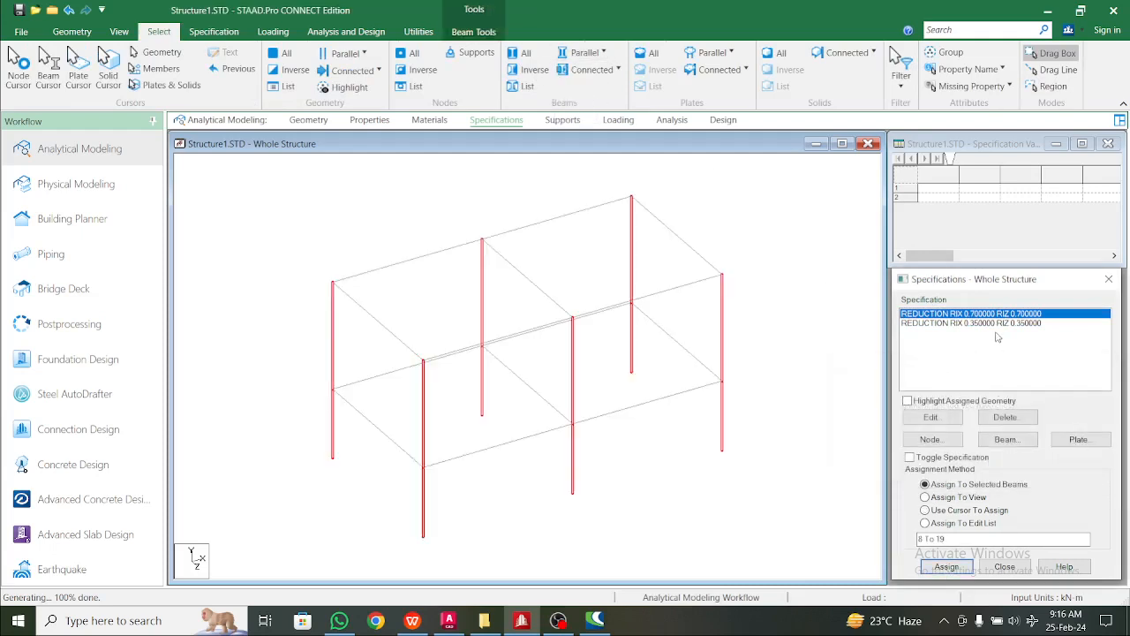
# - Select all beams parallel to X and Z and assign them the 0.35 reduction specification
pyautogui.click(1004, 323)
pyautogui.click(841, 331)
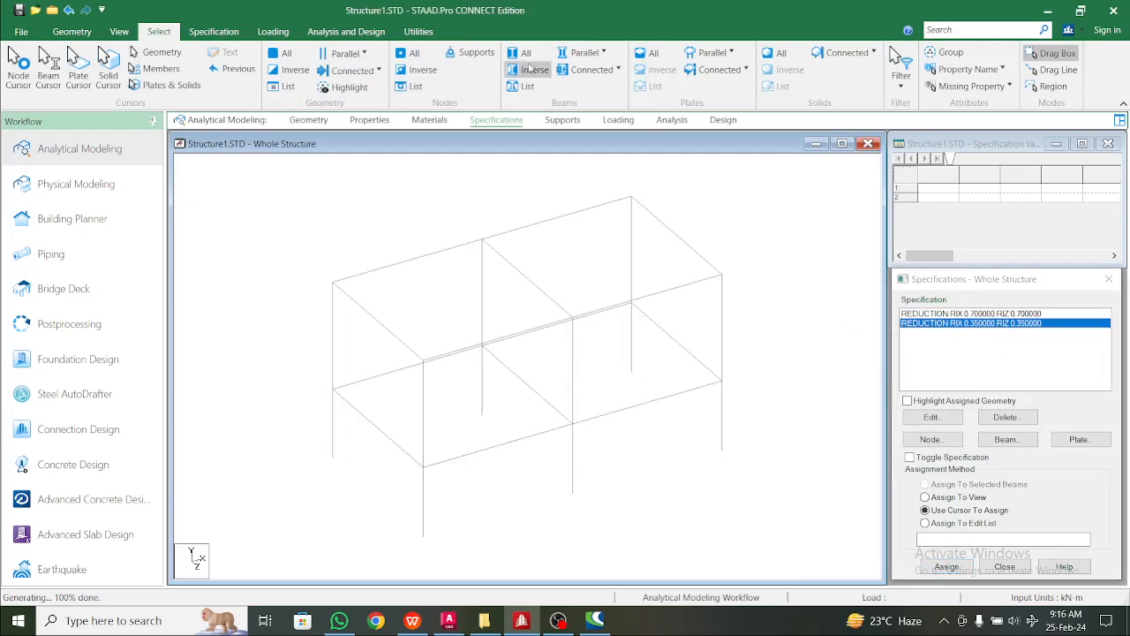
pyautogui.click(585, 53)
pyautogui.click(585, 73)
pyautogui.click(585, 53)
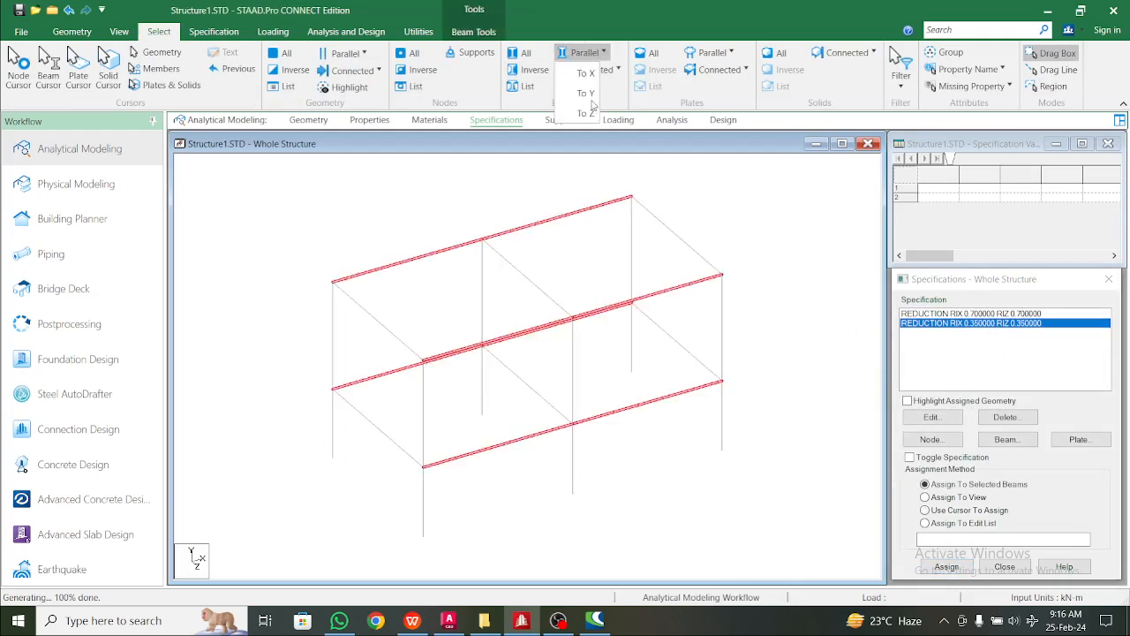
pyautogui.click(586, 113)
pyautogui.click(947, 567)
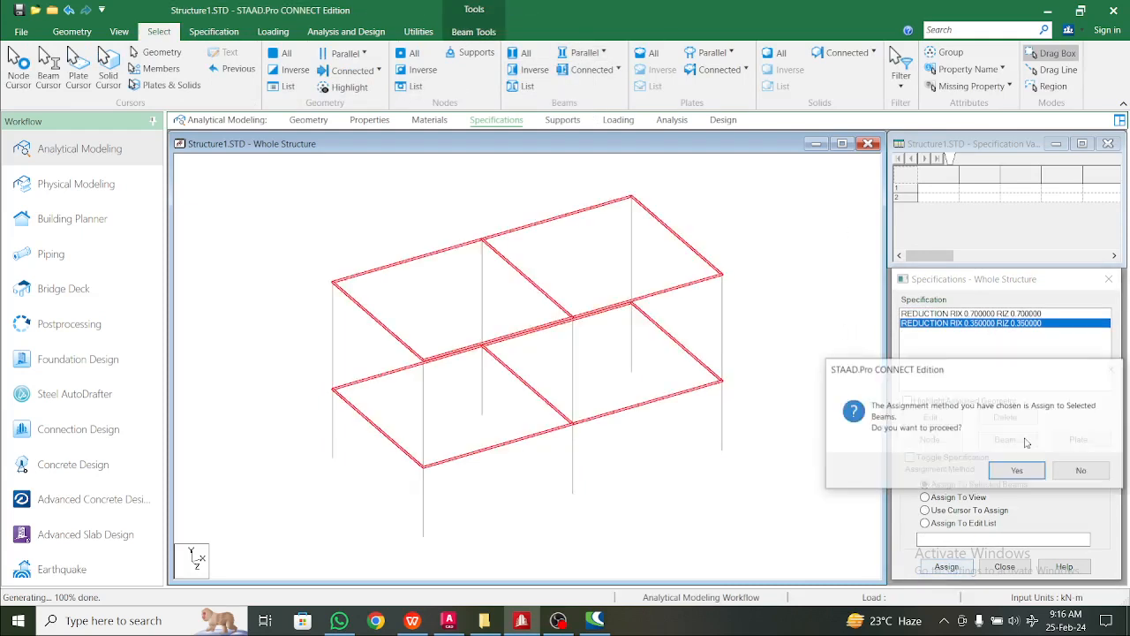
pyautogui.click(1019, 474)
pyautogui.click(970, 510)
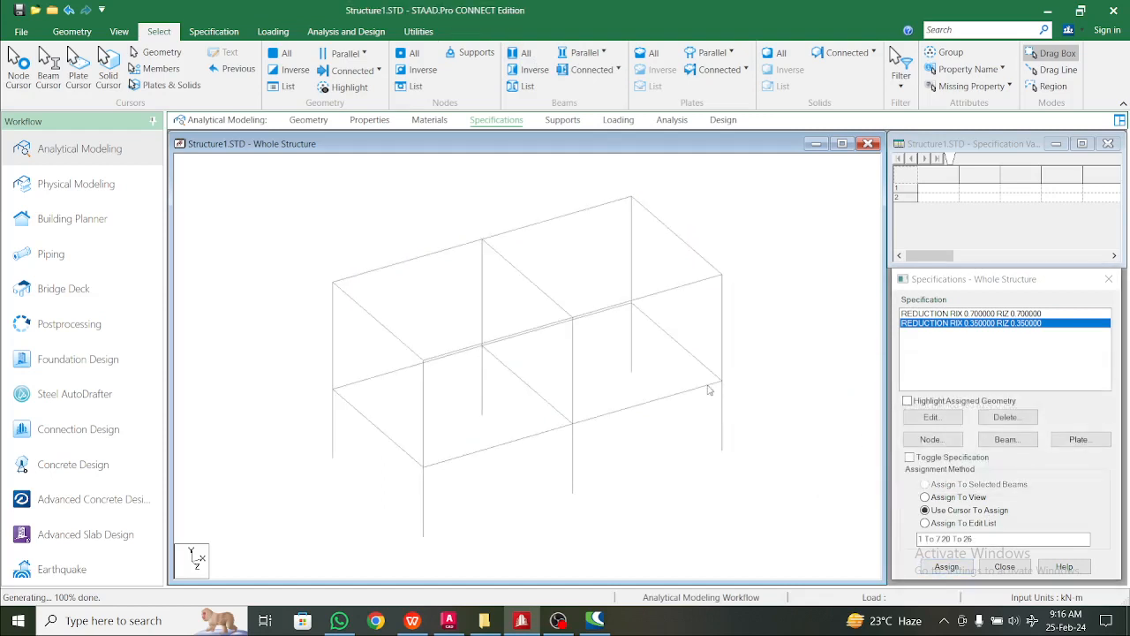
# - Check the coordinates of a front corner node on the lower beam level and a rear corner node on the top level
pyautogui.moveTo(771, 388); pyautogui.dragTo(780, 402, button='middle')
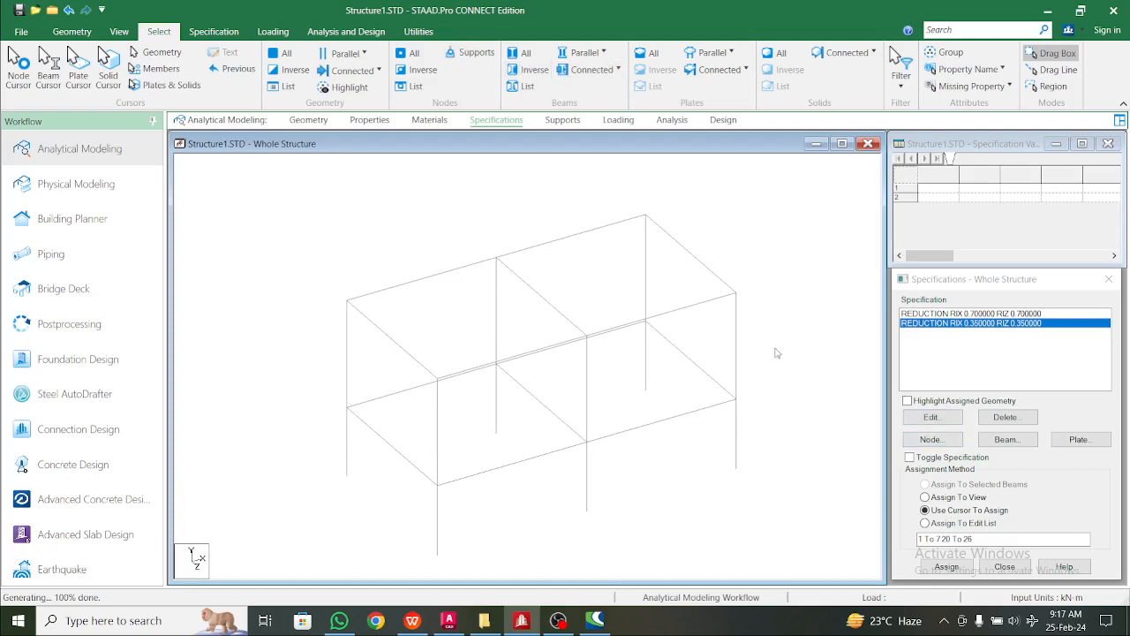
pyautogui.moveTo(818, 370); pyautogui.dragTo(831, 376, button='middle')
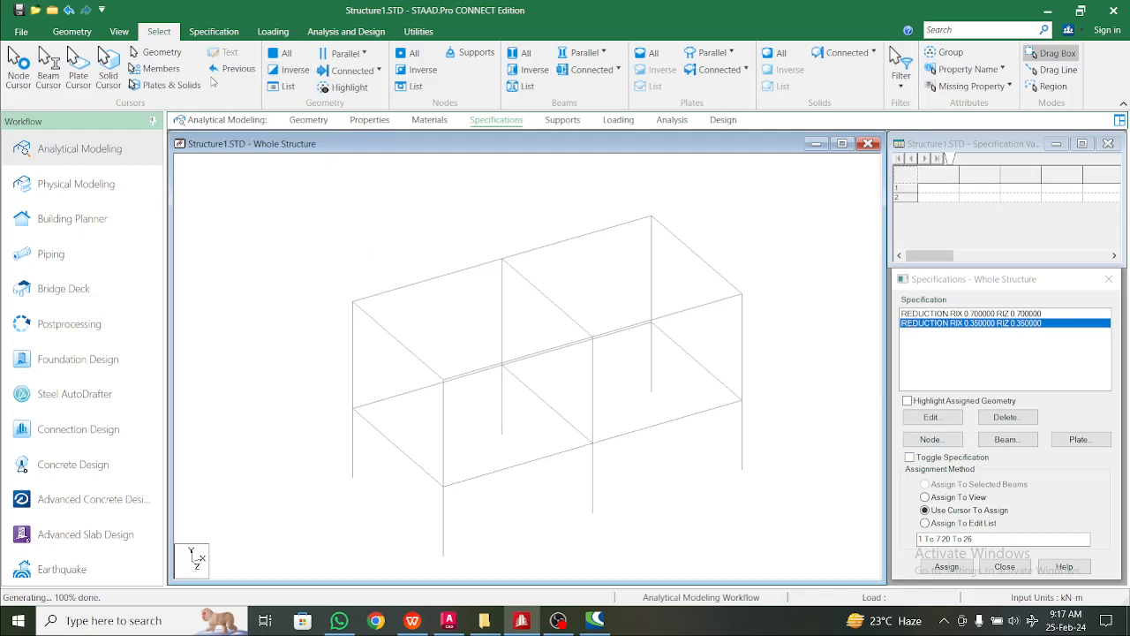
pyautogui.click(19, 67)
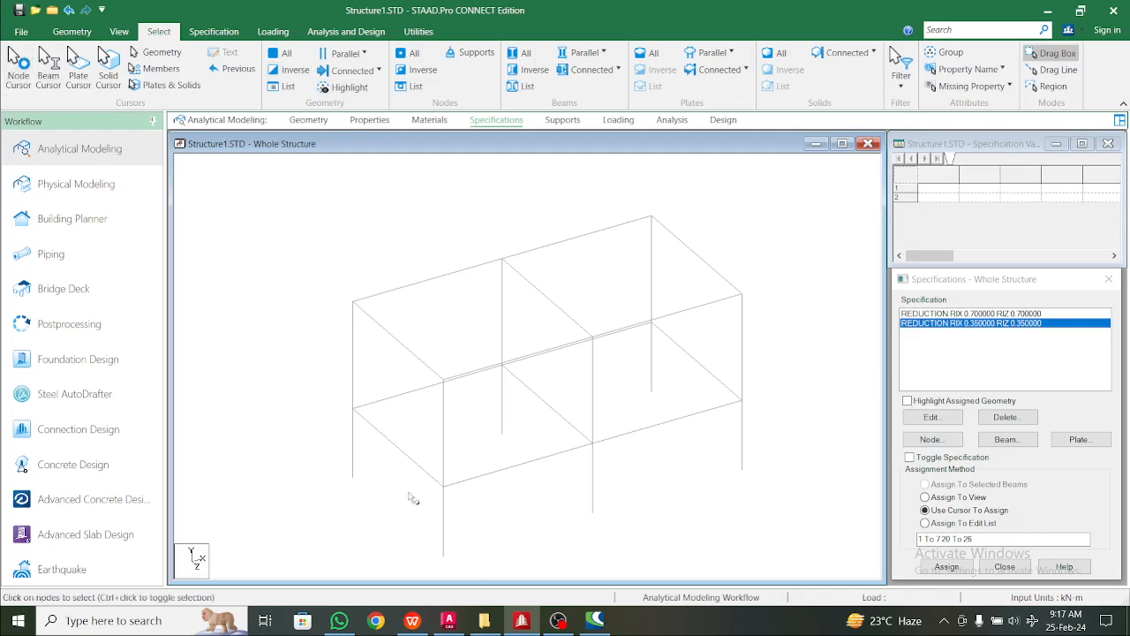
pyautogui.doubleClick(444, 486)
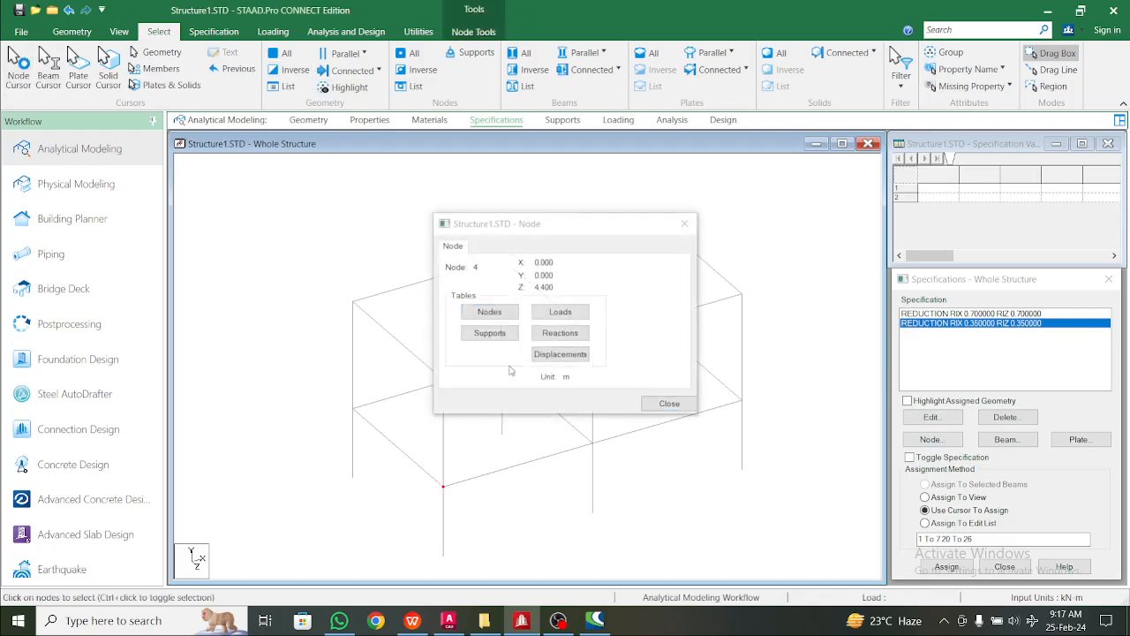
pyautogui.moveTo(558, 225); pyautogui.dragTo(746, 241)
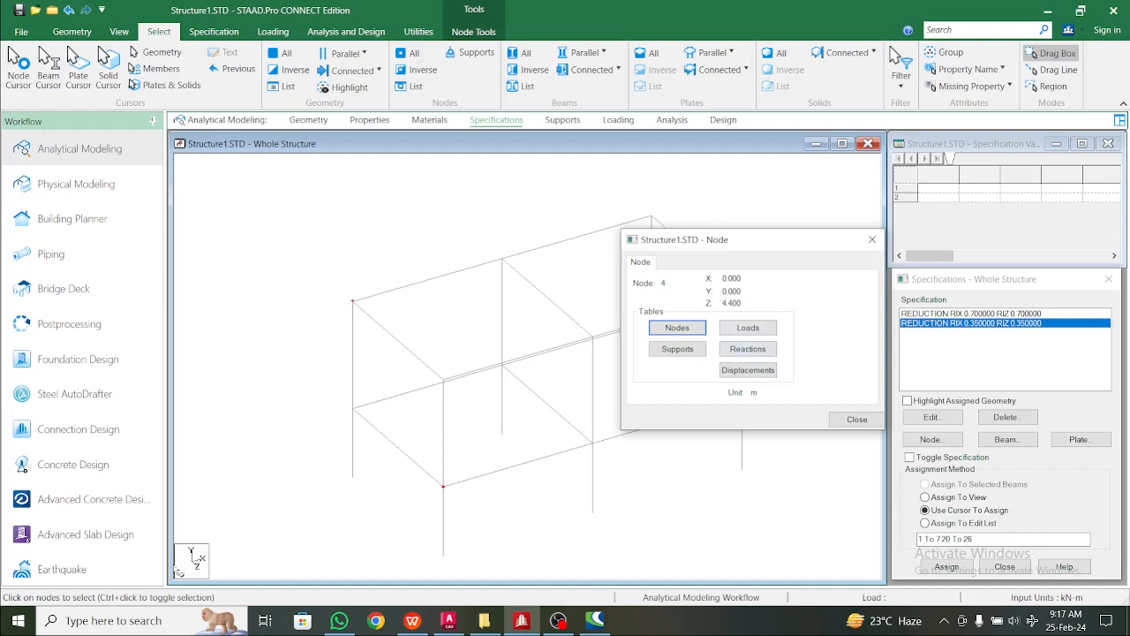
pyautogui.click(353, 303)
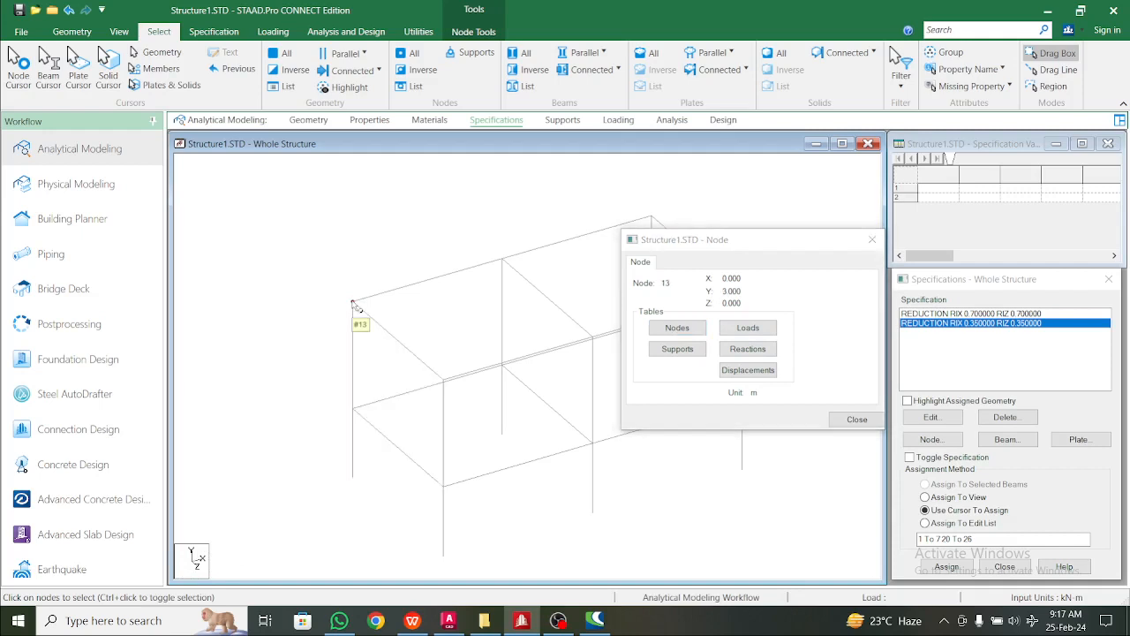
pyautogui.moveTo(859, 243); pyautogui.dragTo(744, 245)
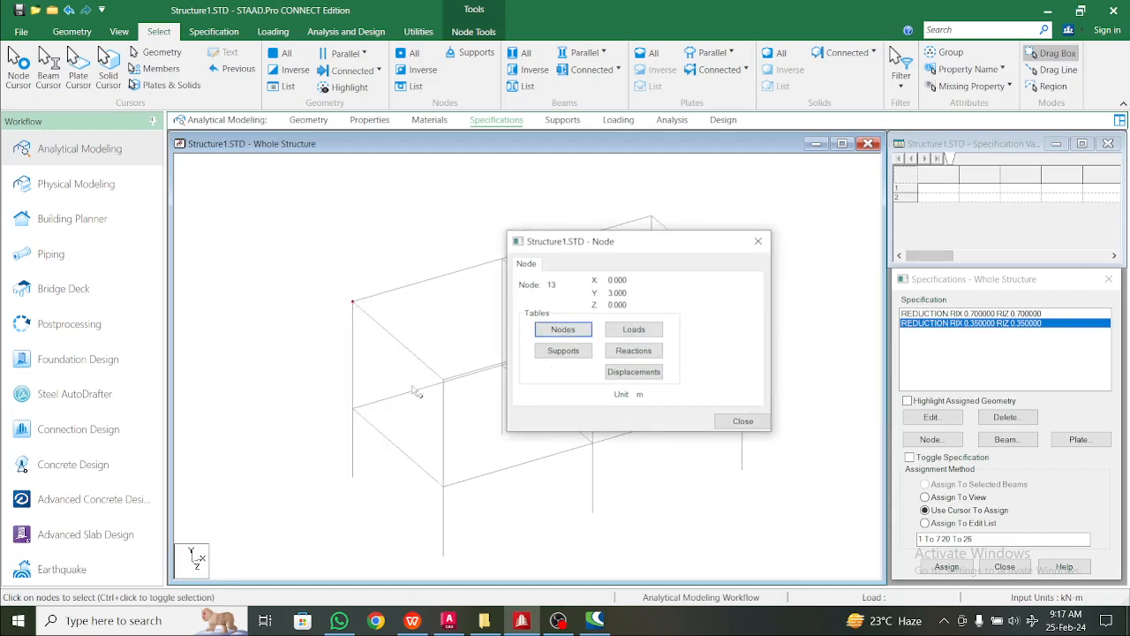
pyautogui.click(758, 241)
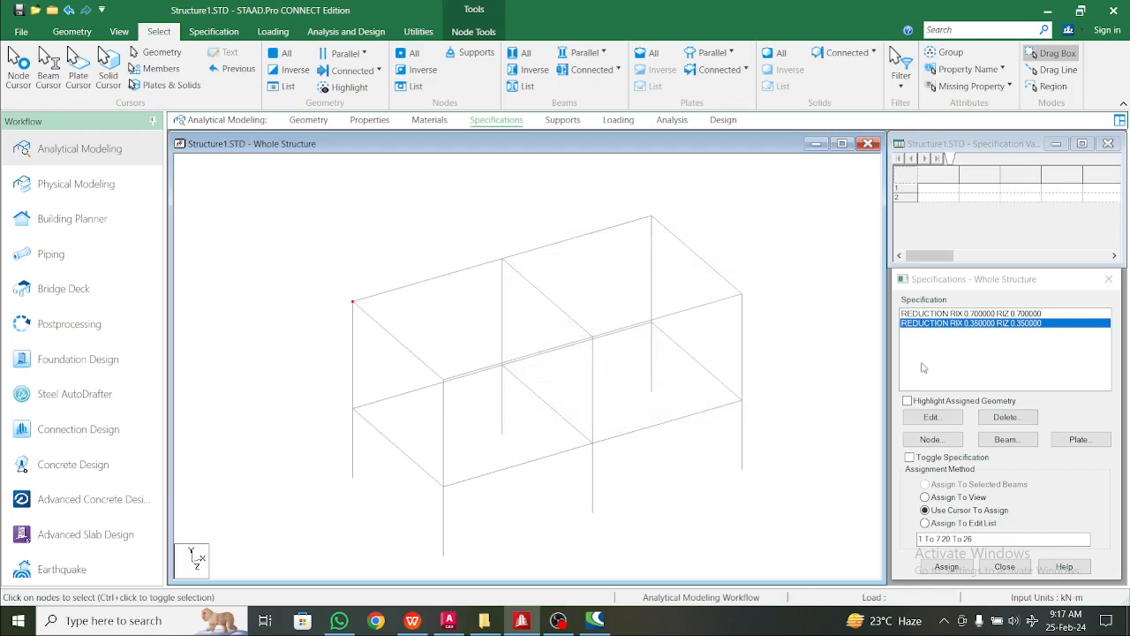
# - Add rigid floor diaphragm 1 at height 0 m as a node specification, with its floor range defined by selected nodes
pyautogui.click(951, 445)
pyautogui.click(855, 289)
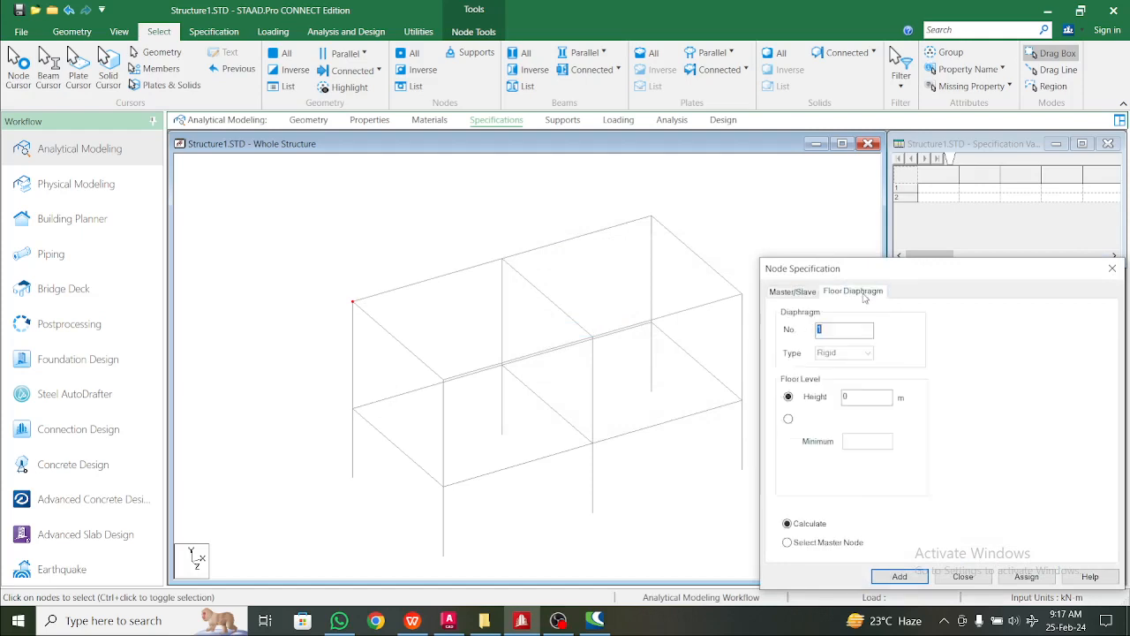
pyautogui.moveTo(964, 269); pyautogui.dragTo(796, 195)
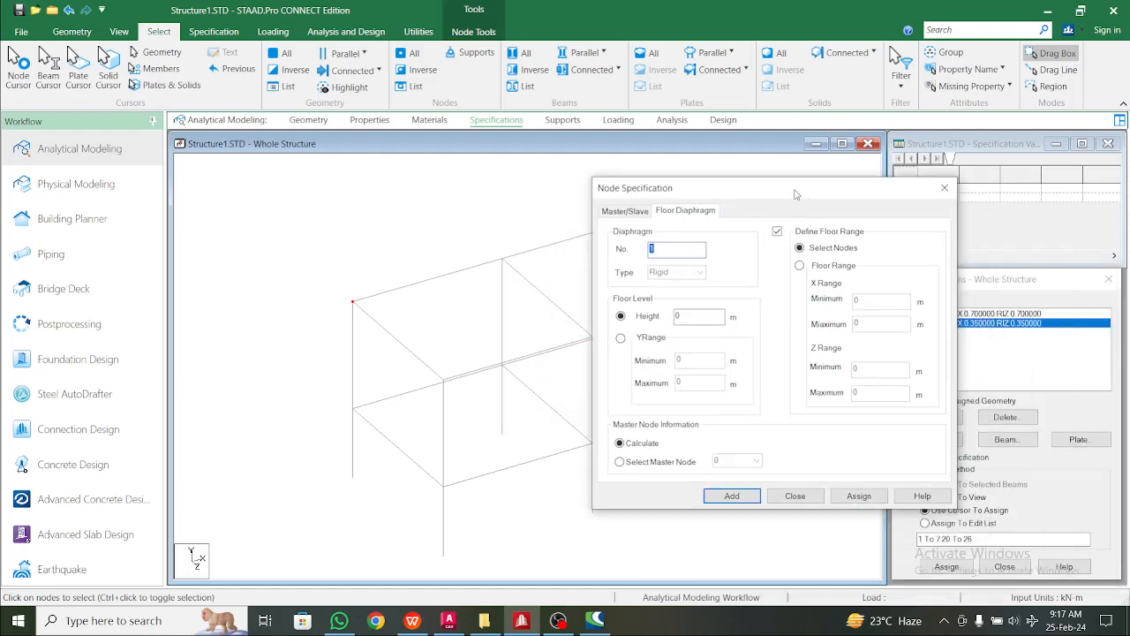
pyautogui.click(636, 212)
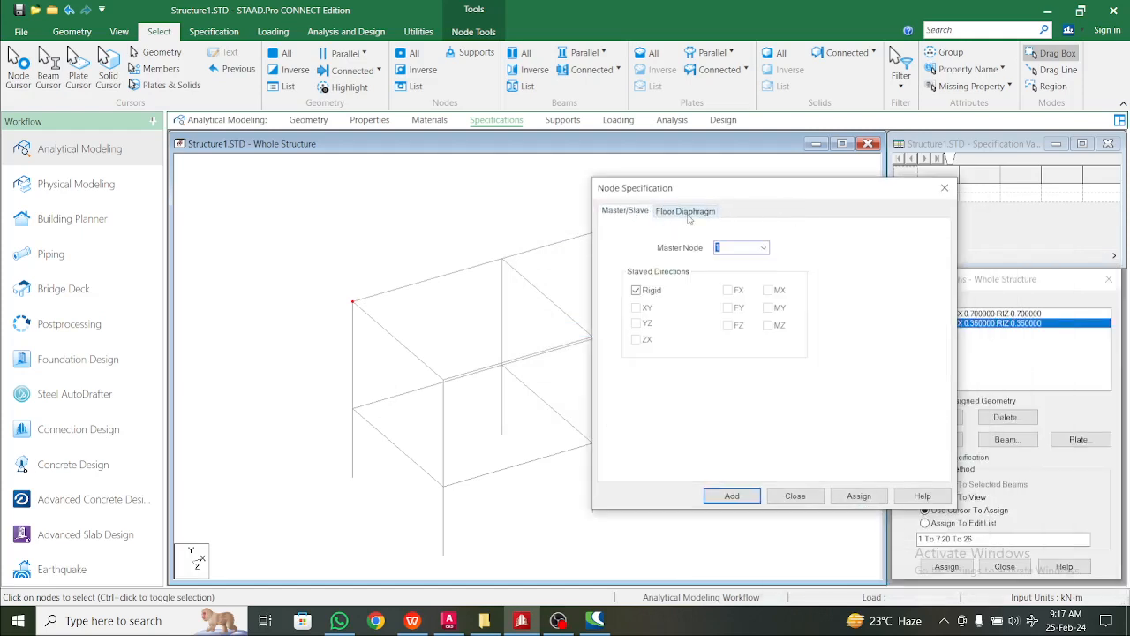
pyautogui.click(688, 212)
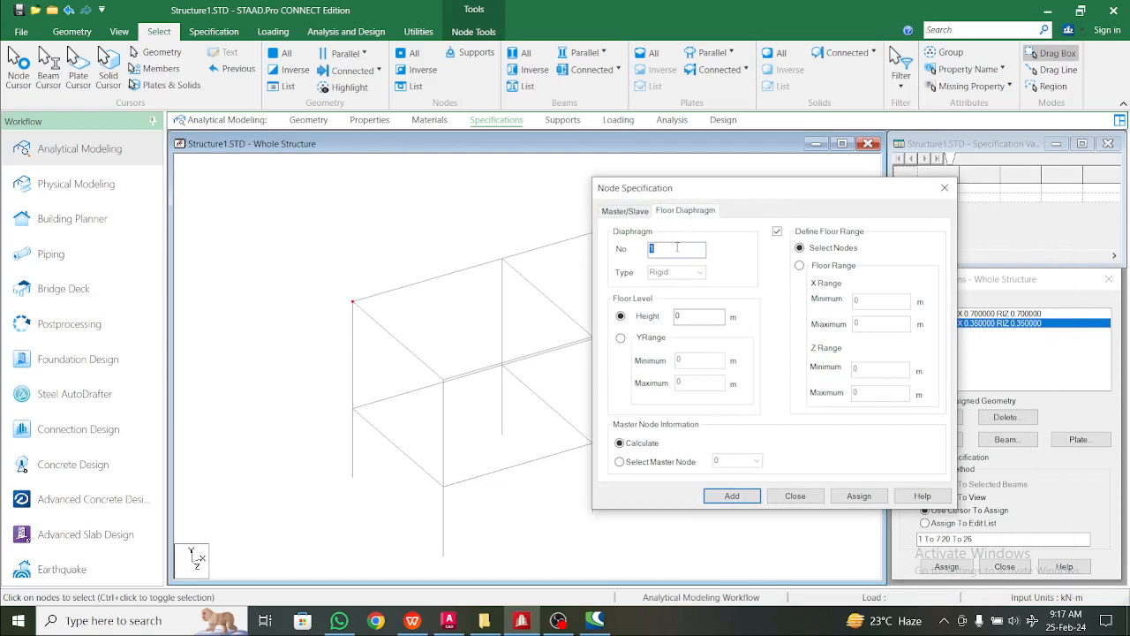
pyautogui.click(777, 232)
pyautogui.click(730, 496)
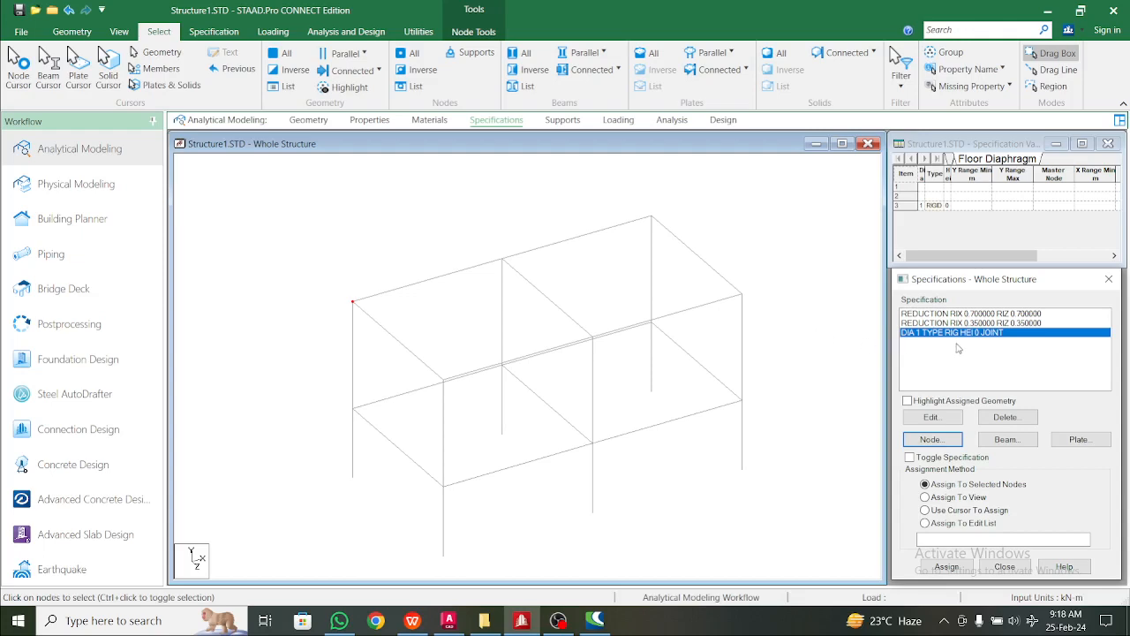
# - Add rigid floor diaphragm 2 at height 3 m, with its floor range defined by selected nodes
pyautogui.click(937, 441)
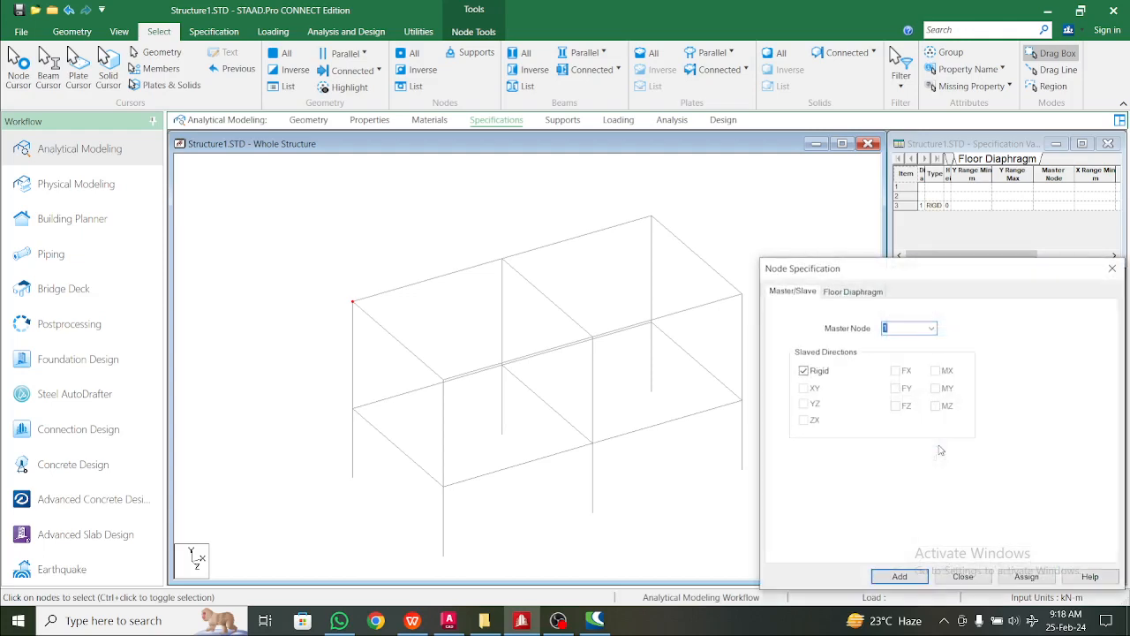
pyautogui.click(855, 291)
pyautogui.moveTo(942, 266); pyautogui.dragTo(759, 212)
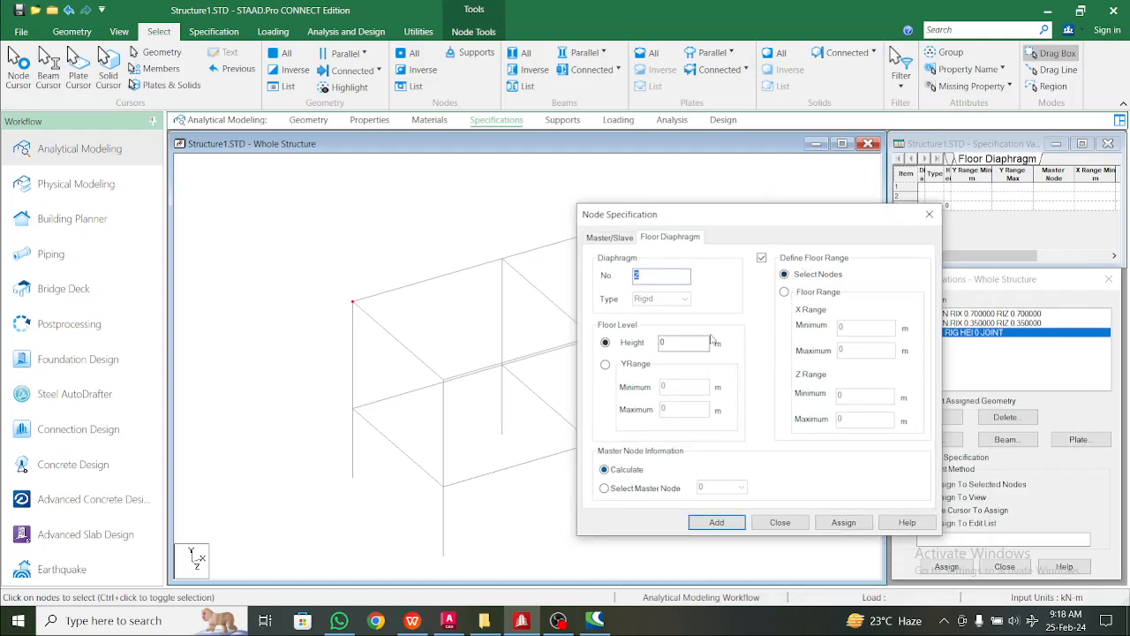
pyautogui.press('Tab')
pyautogui.click(716, 522)
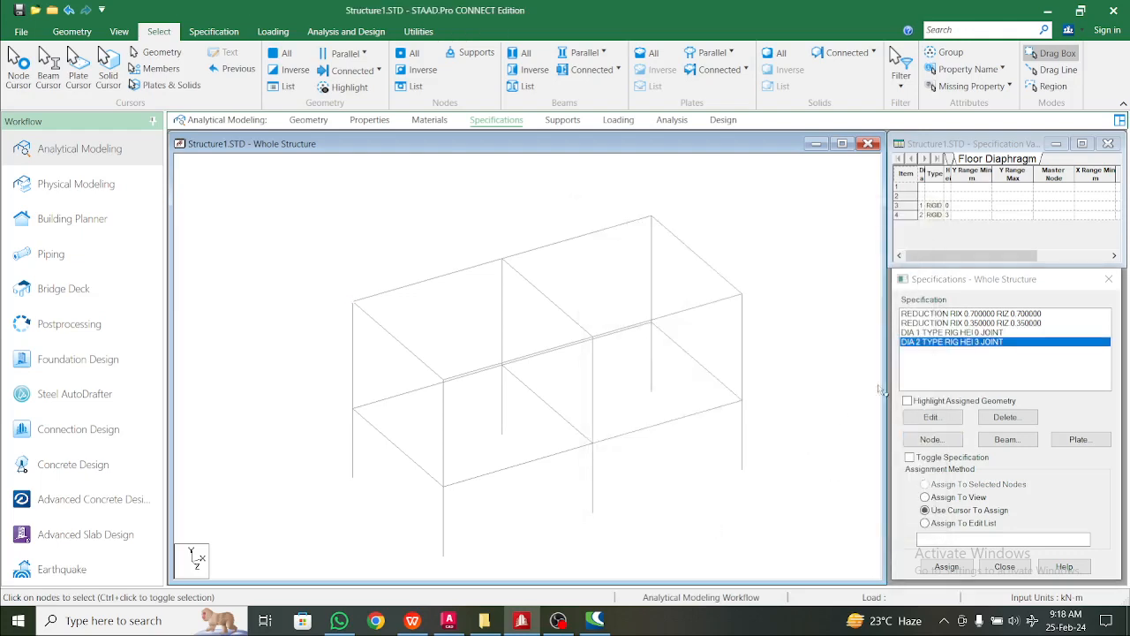
# - Select all nodes at the lower beam level and assign diaphragm 1 to them
pyautogui.click(955, 333)
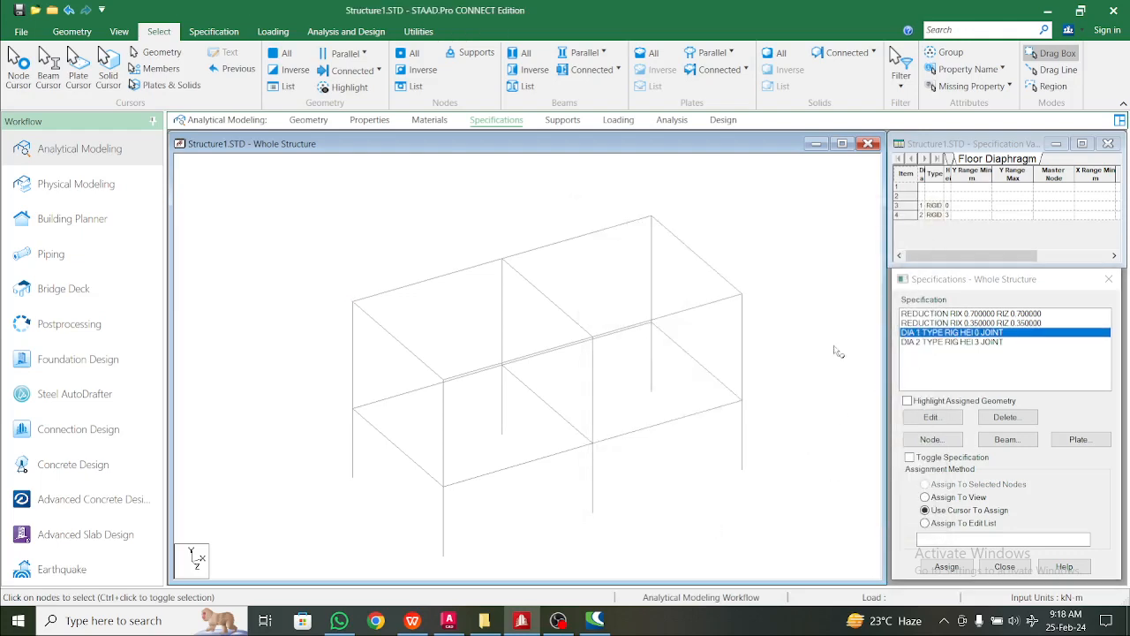
pyautogui.press('b')
pyautogui.moveTo(243, 401); pyautogui.dragTo(856, 446)
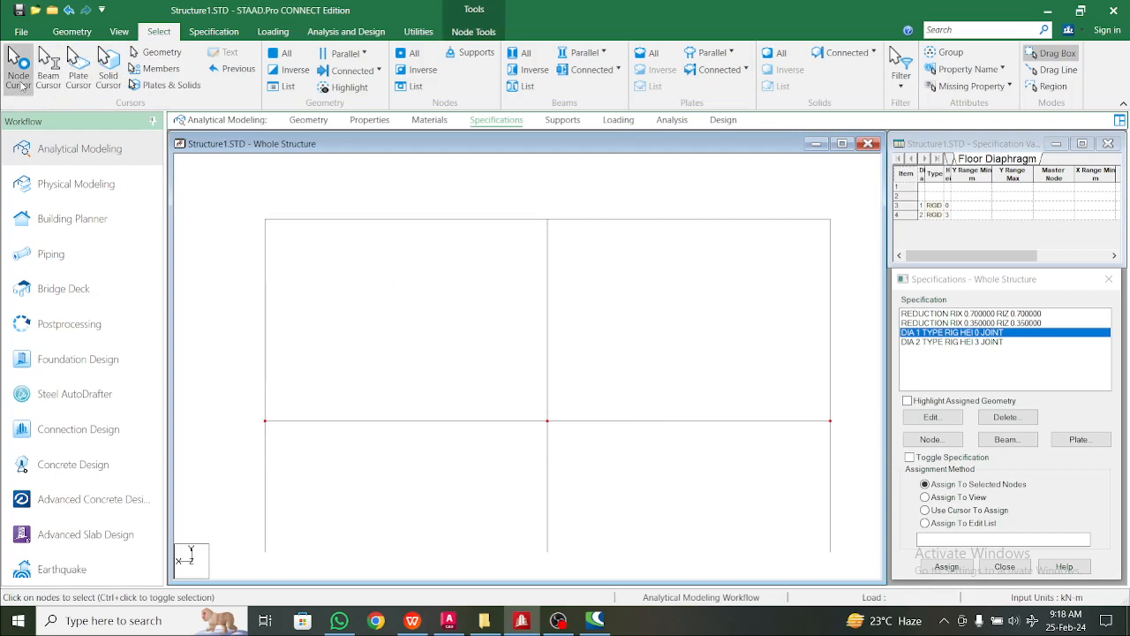
pyautogui.click(970, 566)
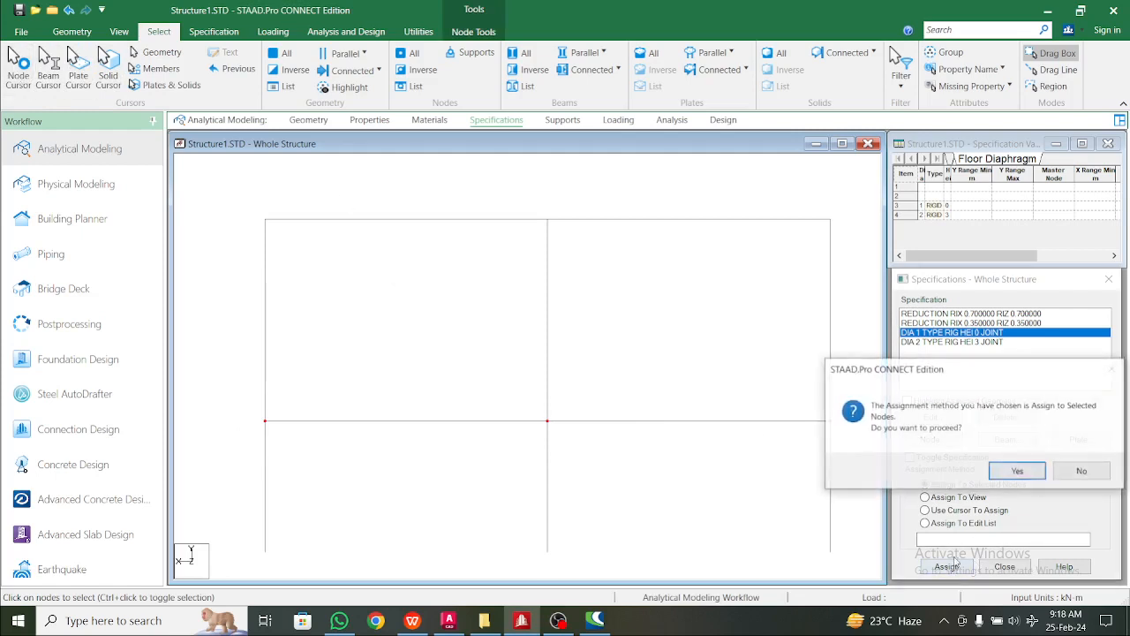
pyautogui.click(1016, 474)
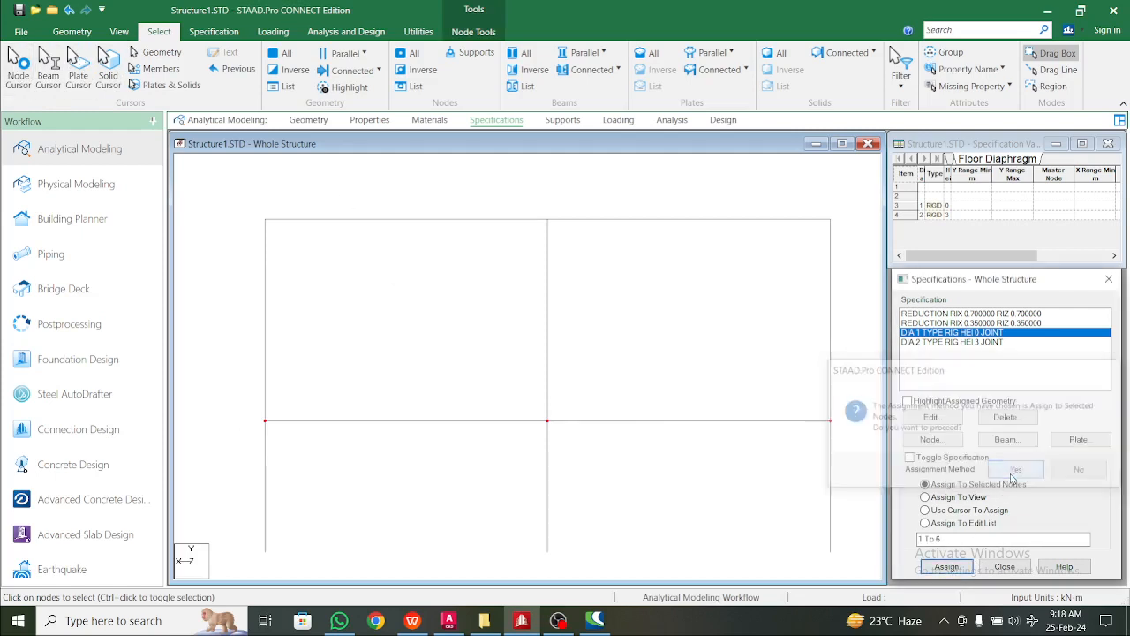
# - Assign diaphragm 2 to all nodes at the top beam level and return to the isometric view
pyautogui.click(972, 344)
pyautogui.moveTo(247, 204); pyautogui.dragTo(865, 246)
pyautogui.click(947, 566)
pyautogui.click(1014, 470)
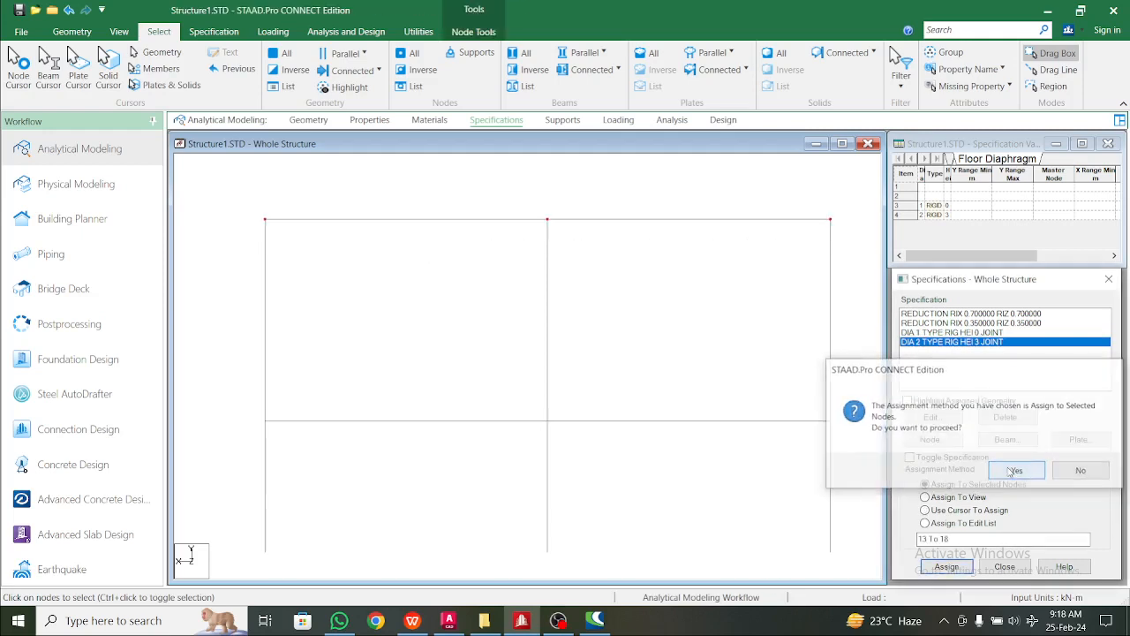
pyautogui.click(643, 402)
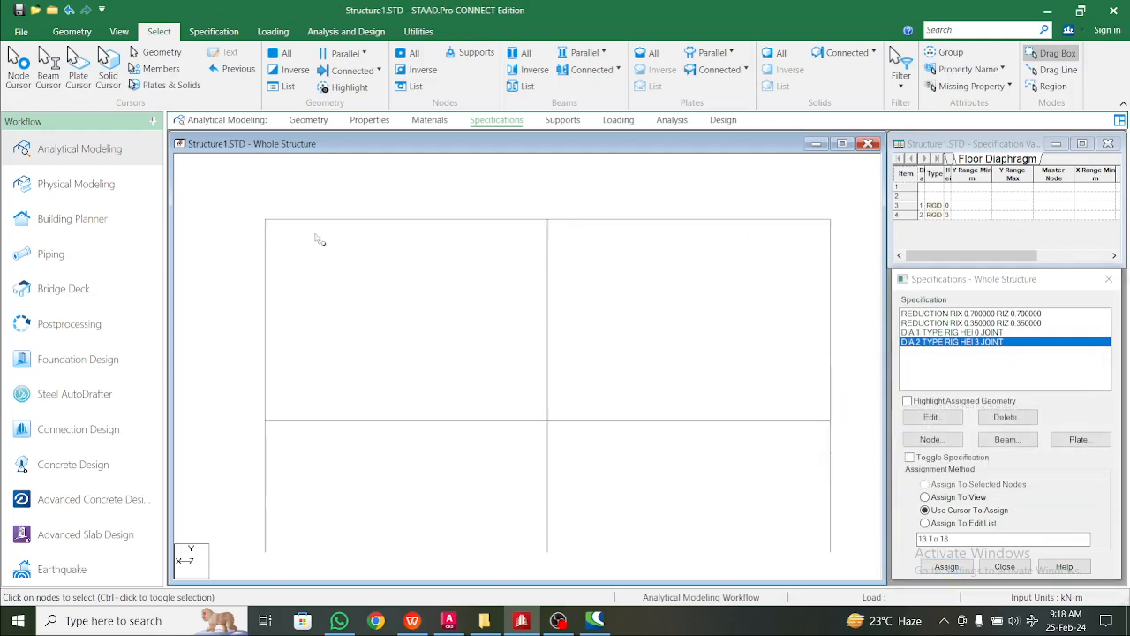
pyautogui.click(119, 31)
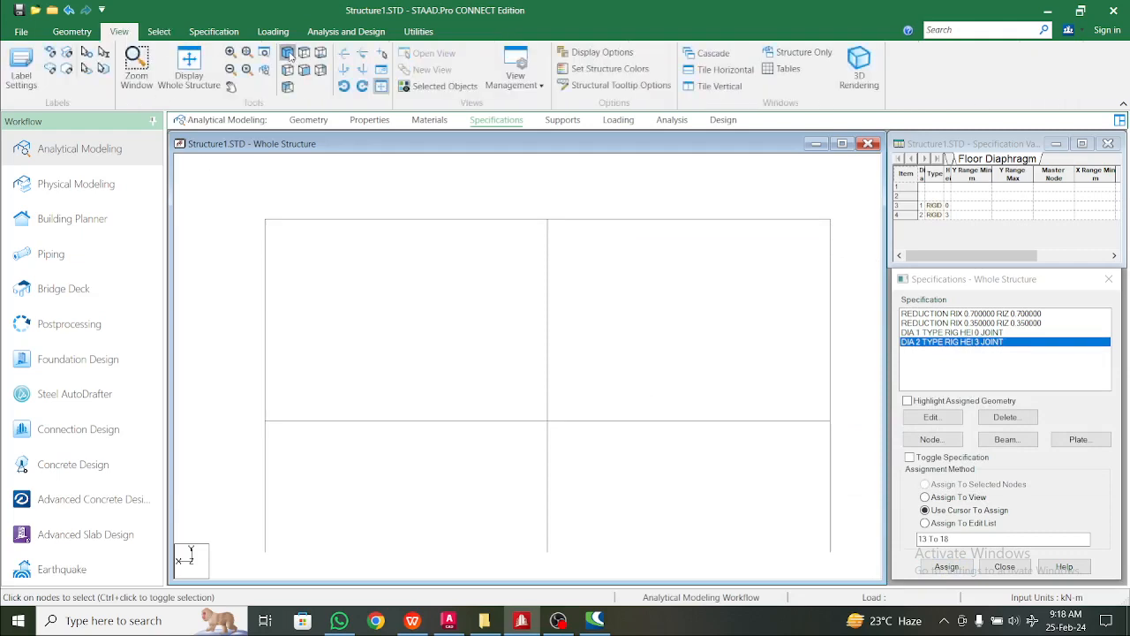
pyautogui.click(288, 53)
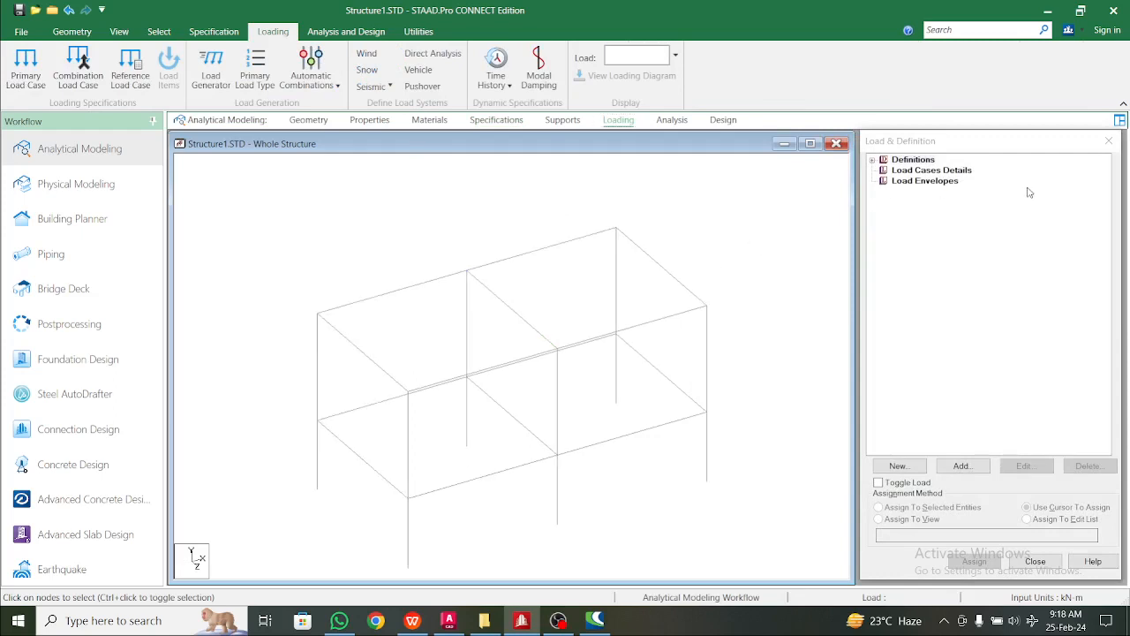
# - Review the member materials and the node assignments of the two floor diaphragm specifications
pyautogui.moveTo(545, 241); pyautogui.dragTo(568, 264, button='middle')
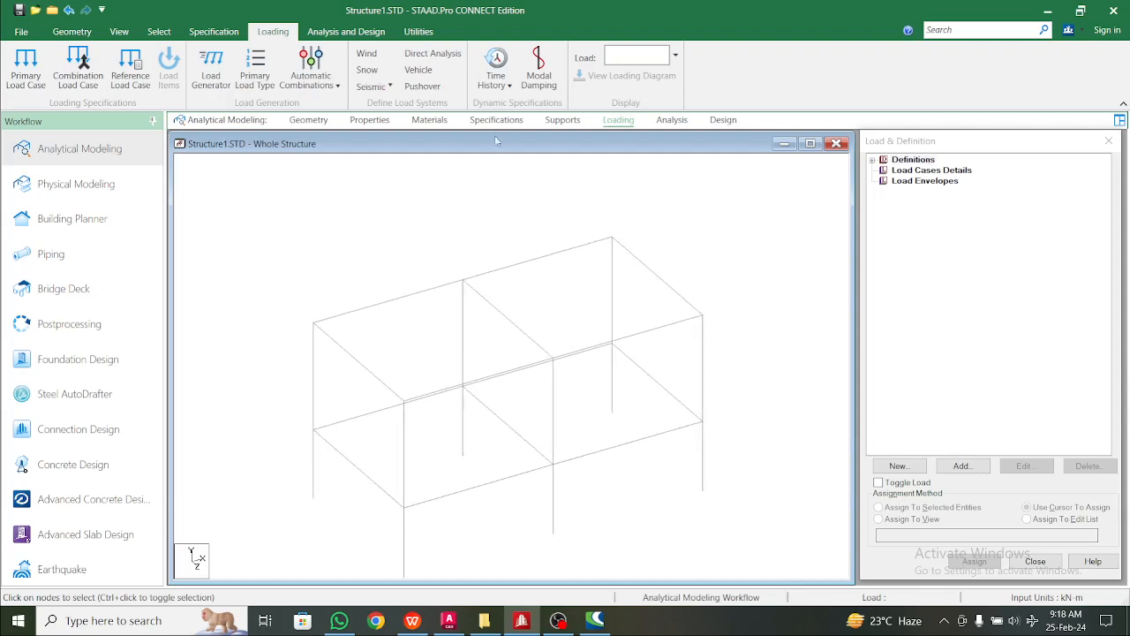
pyautogui.click(429, 120)
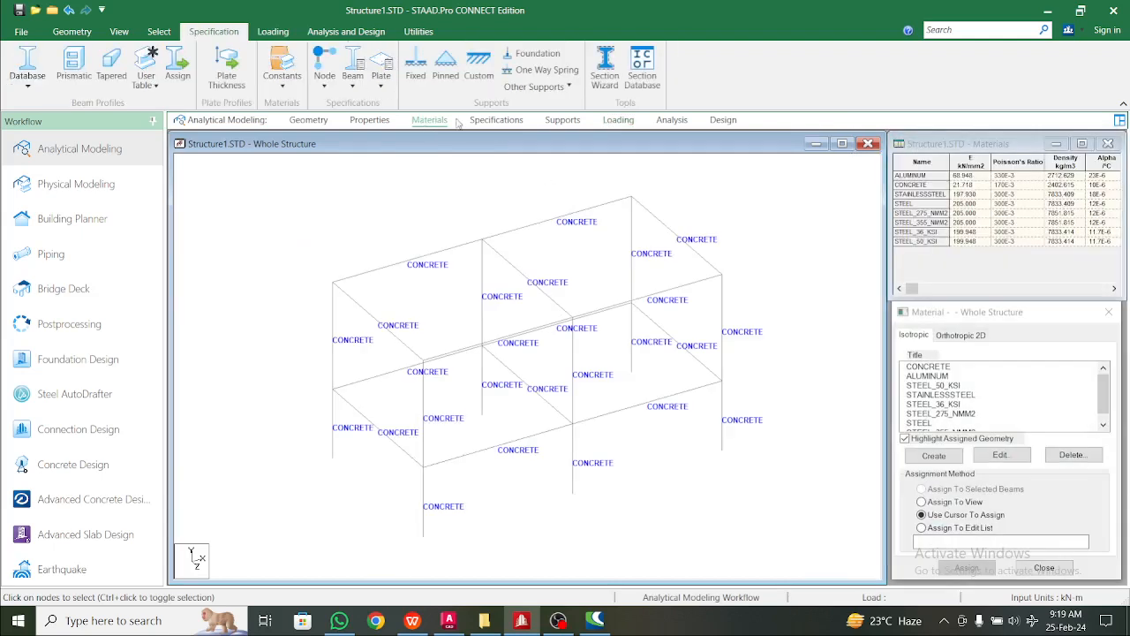
pyautogui.click(496, 120)
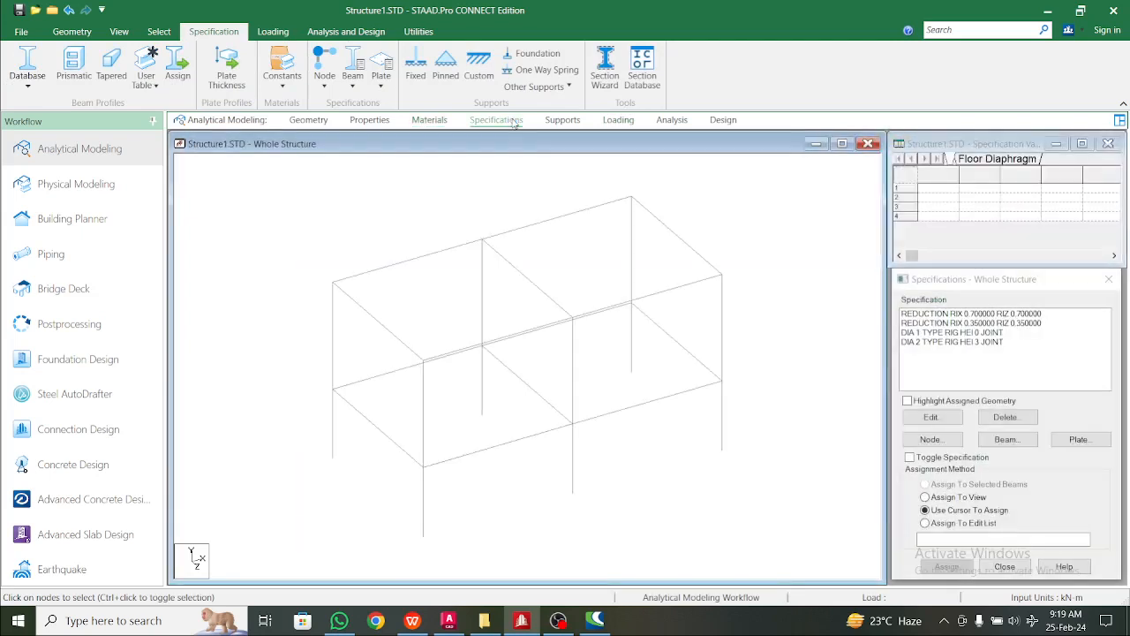
pyautogui.click(990, 333)
pyautogui.click(987, 343)
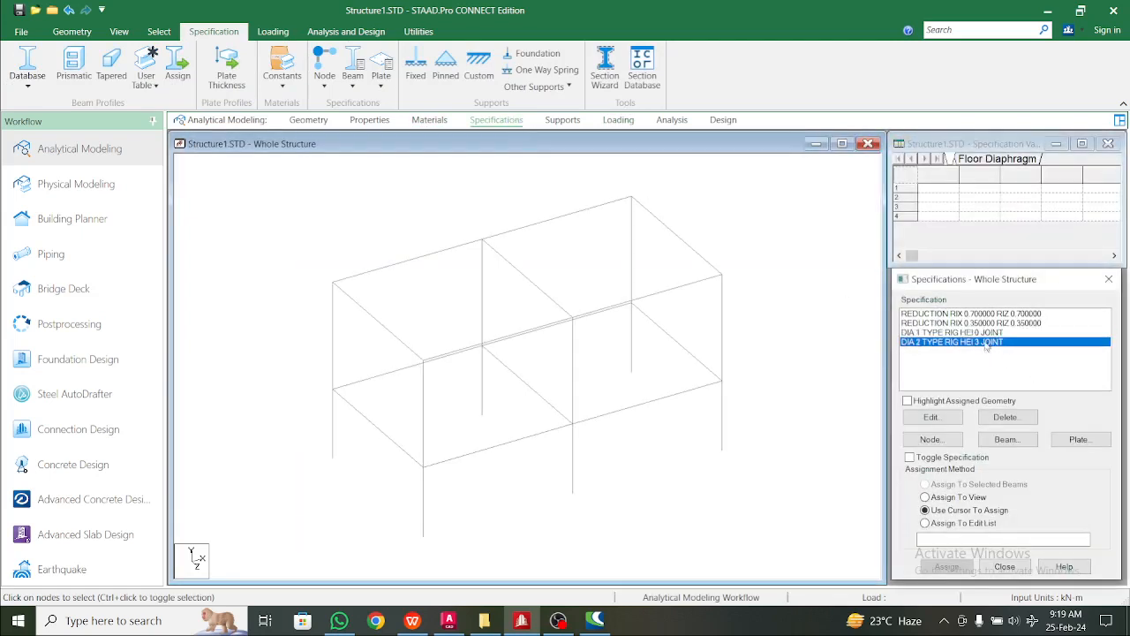
pyautogui.click(986, 334)
pyautogui.click(987, 343)
pyautogui.click(985, 334)
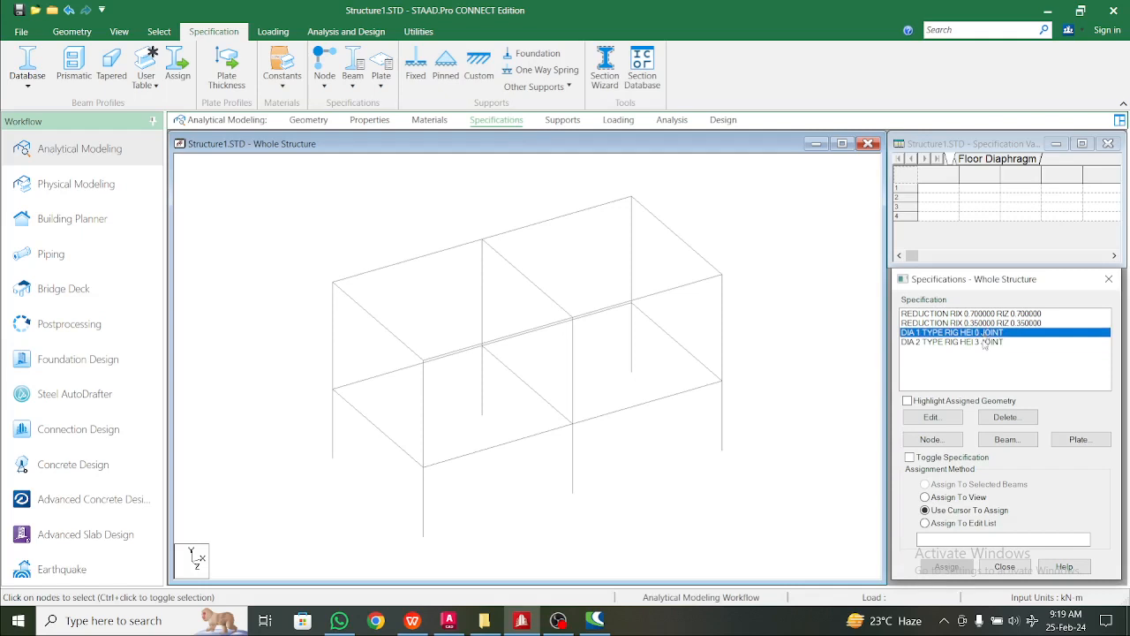
pyautogui.click(983, 343)
pyautogui.click(982, 336)
pyautogui.click(984, 342)
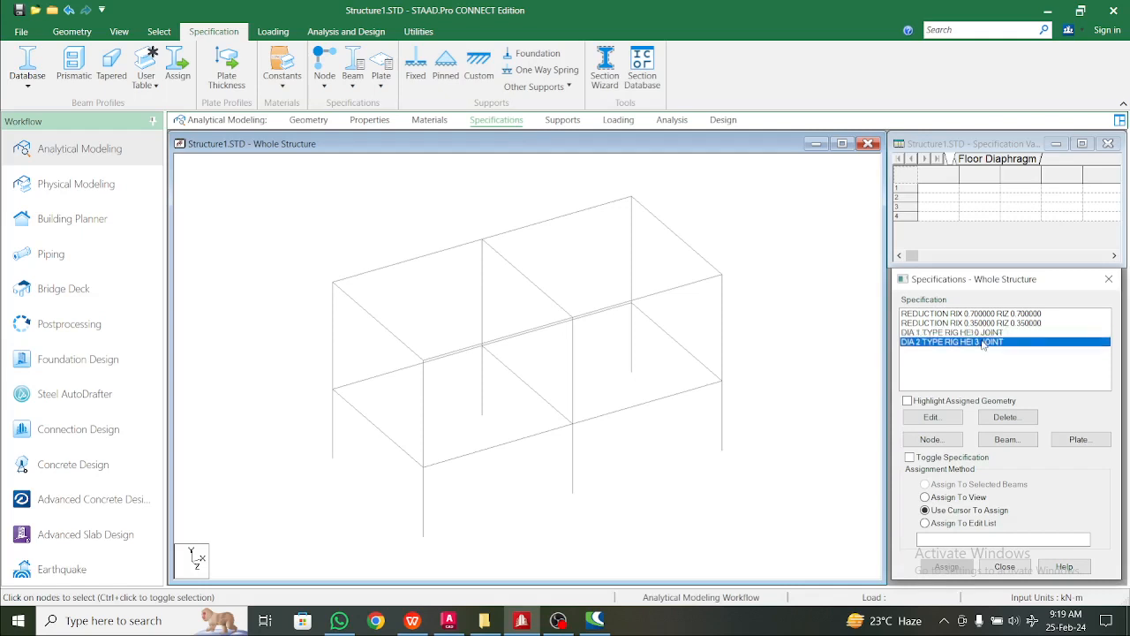
pyautogui.click(984, 333)
pyautogui.click(984, 343)
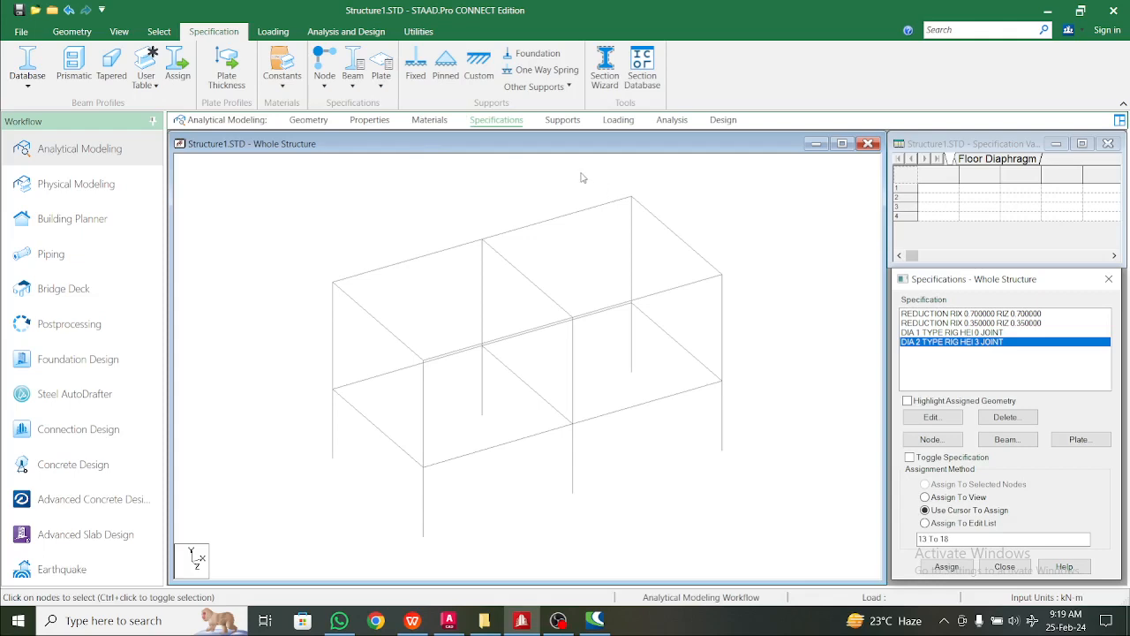
# - Create a fixed support definition for the structure
pyautogui.click(556, 122)
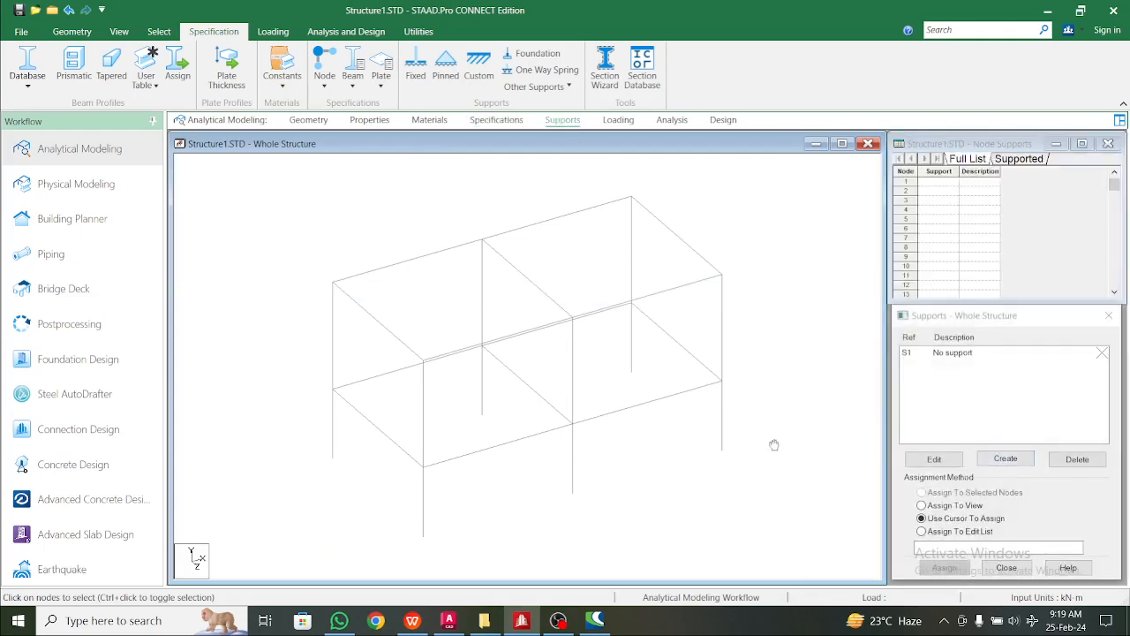
pyautogui.moveTo(766, 438); pyautogui.dragTo(795, 436, button='middle')
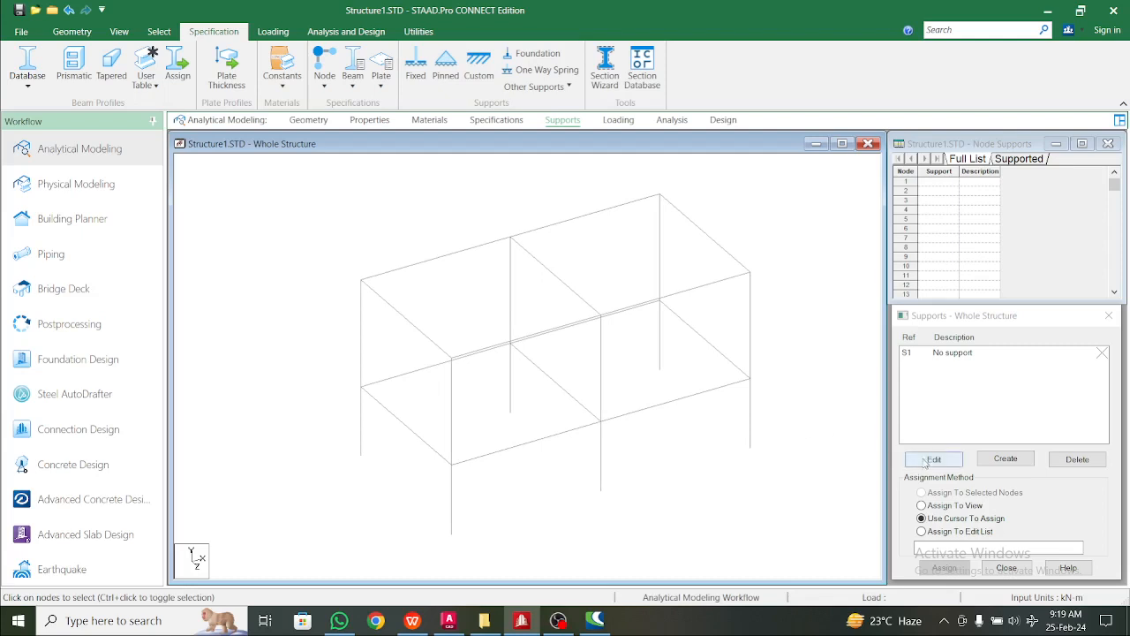
pyautogui.scroll(2, 789, 442)
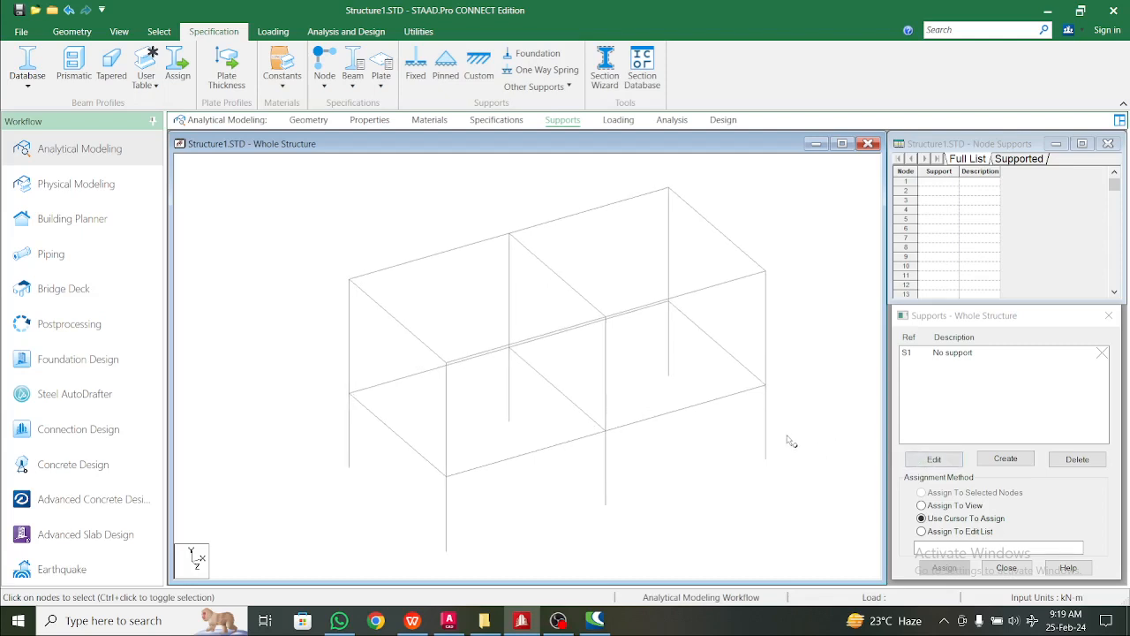
pyautogui.moveTo(791, 441)
pyautogui.mouseDown(button='middle')
pyautogui.moveTo(790, 392)
pyautogui.moveTo(783, 442)
pyautogui.mouseUp(button='middle')
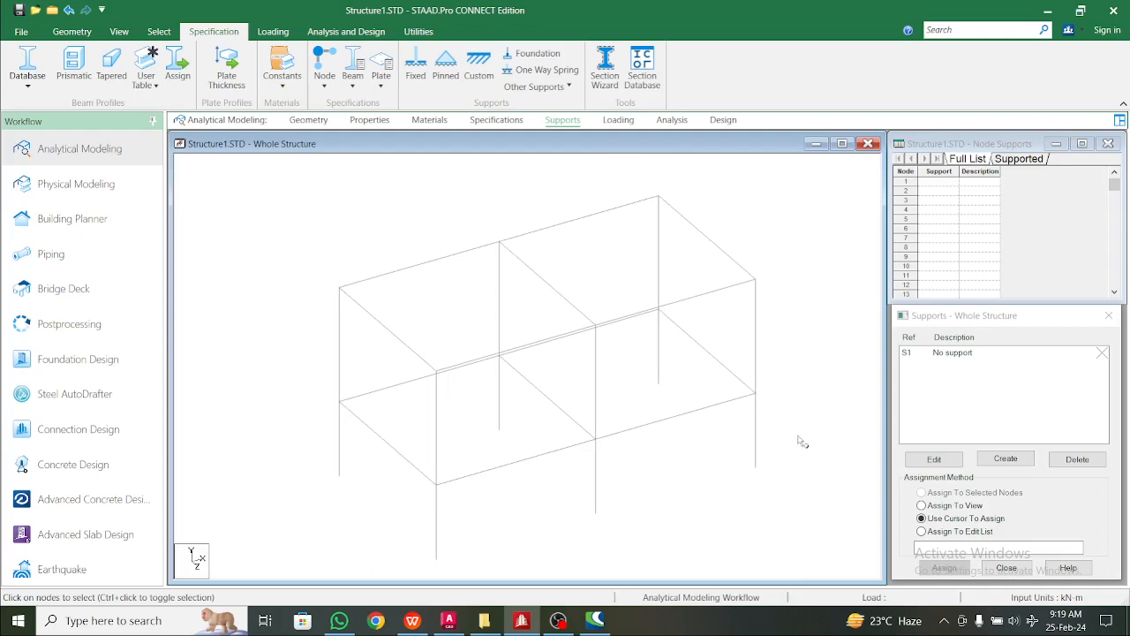
pyautogui.click(1014, 459)
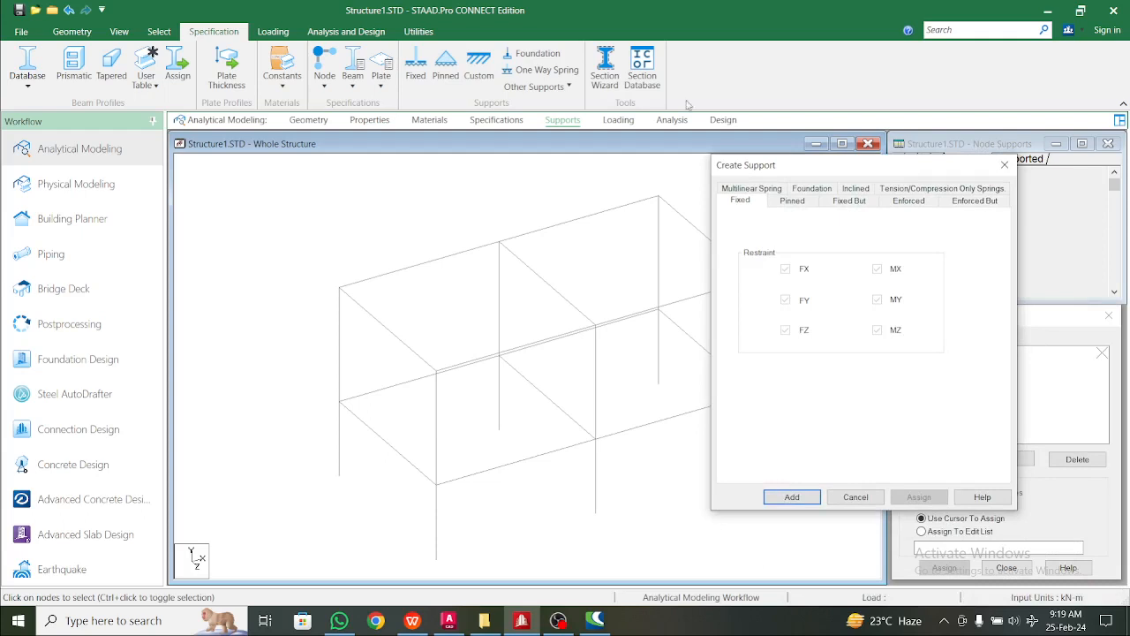
pyautogui.click(791, 497)
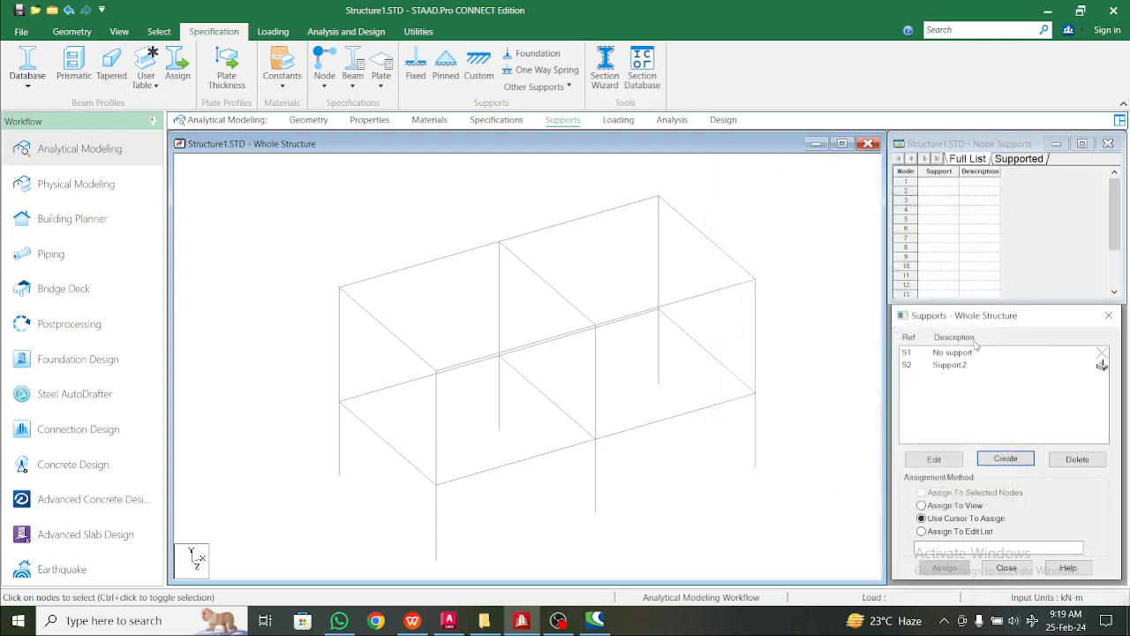
# - Assign the fixed support to all column base nodes and return to the isometric view
pyautogui.click(952, 366)
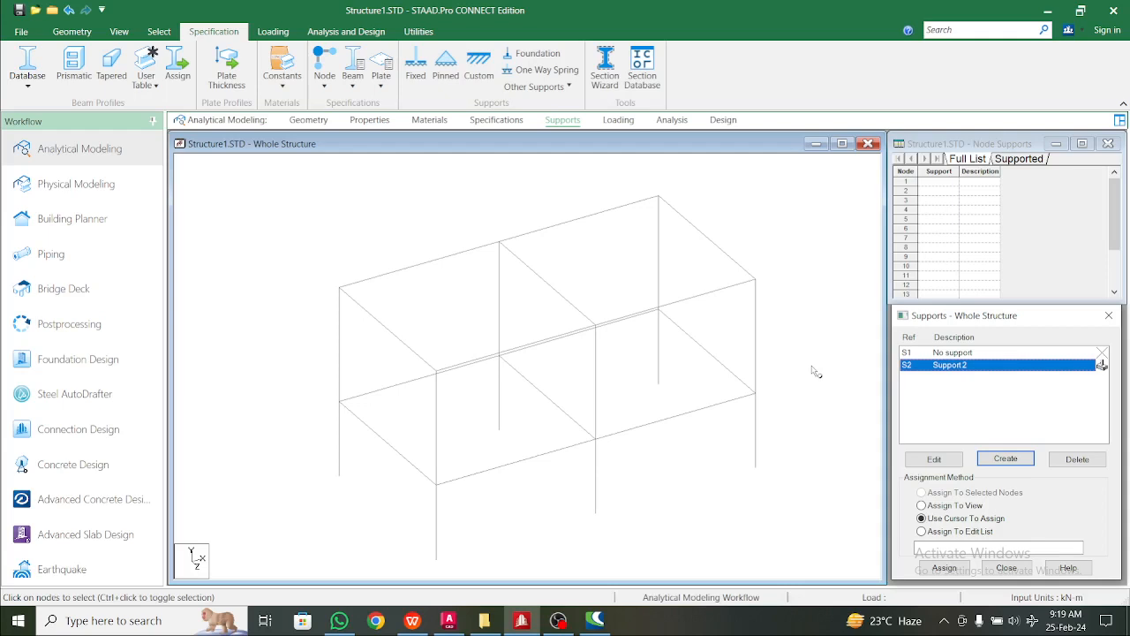
pyautogui.click(808, 364)
pyautogui.press('b')
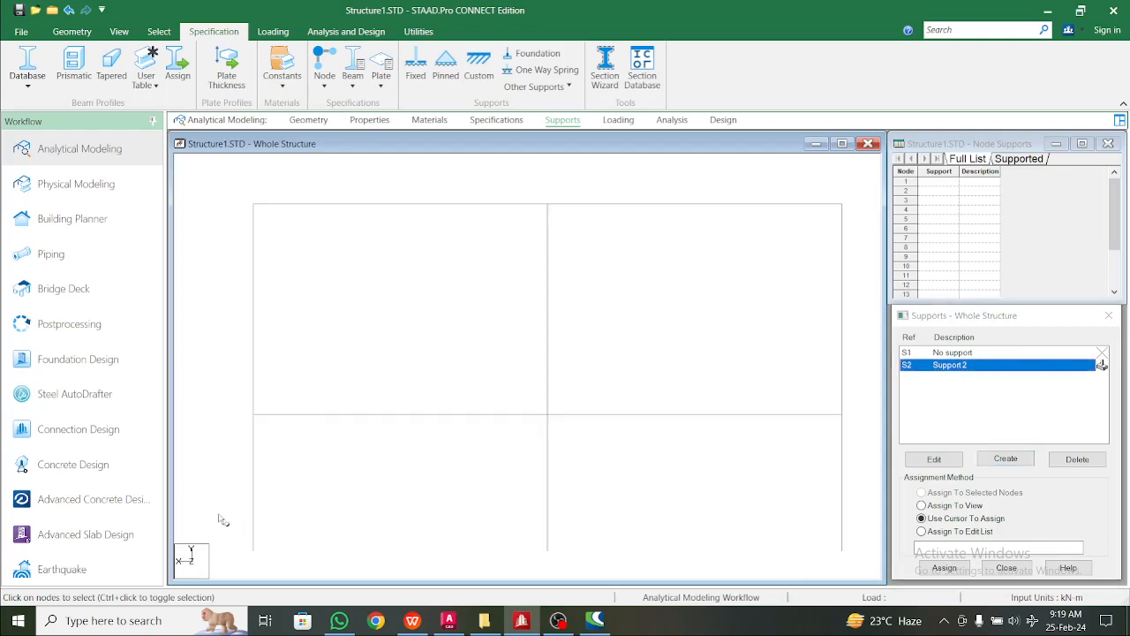
pyautogui.moveTo(219, 514); pyautogui.dragTo(849, 567)
pyautogui.click(945, 568)
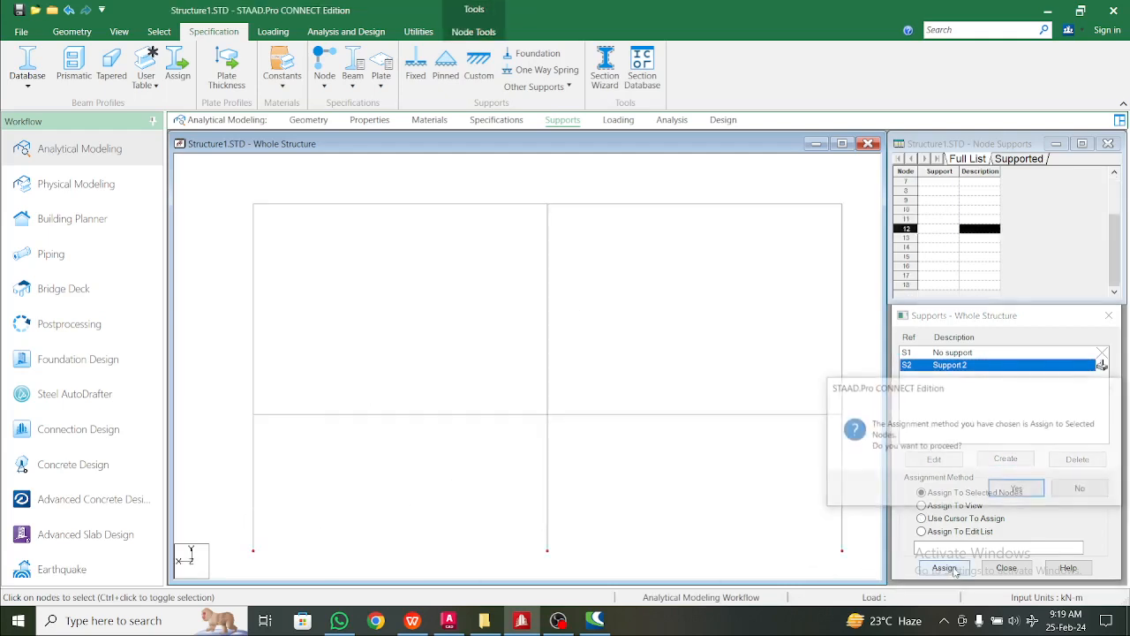
pyautogui.click(1014, 490)
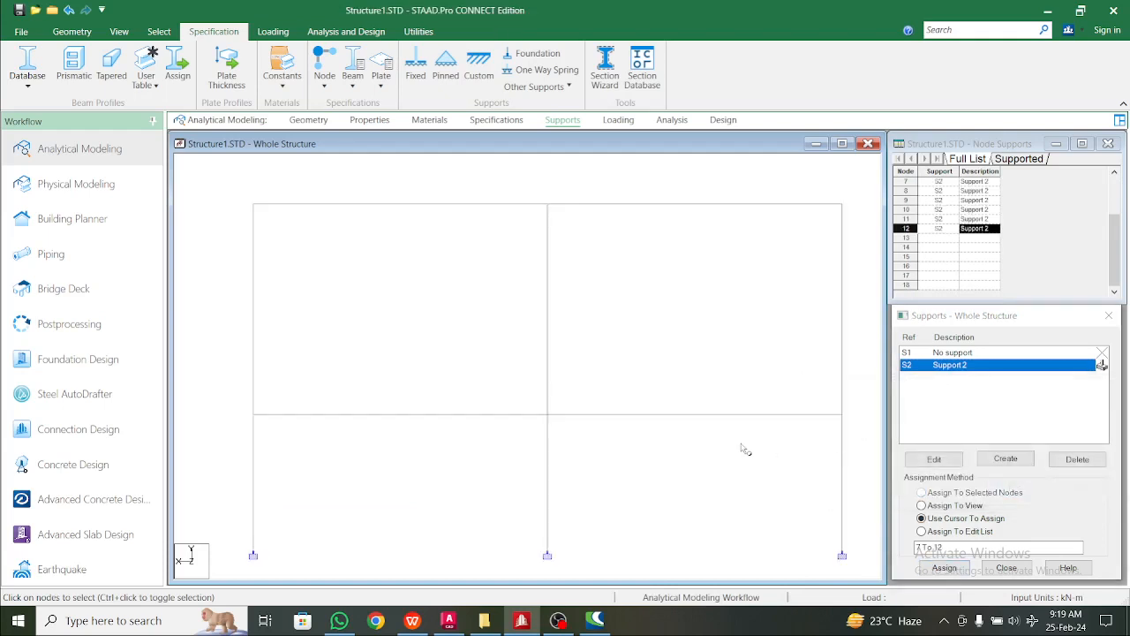
pyautogui.click(119, 32)
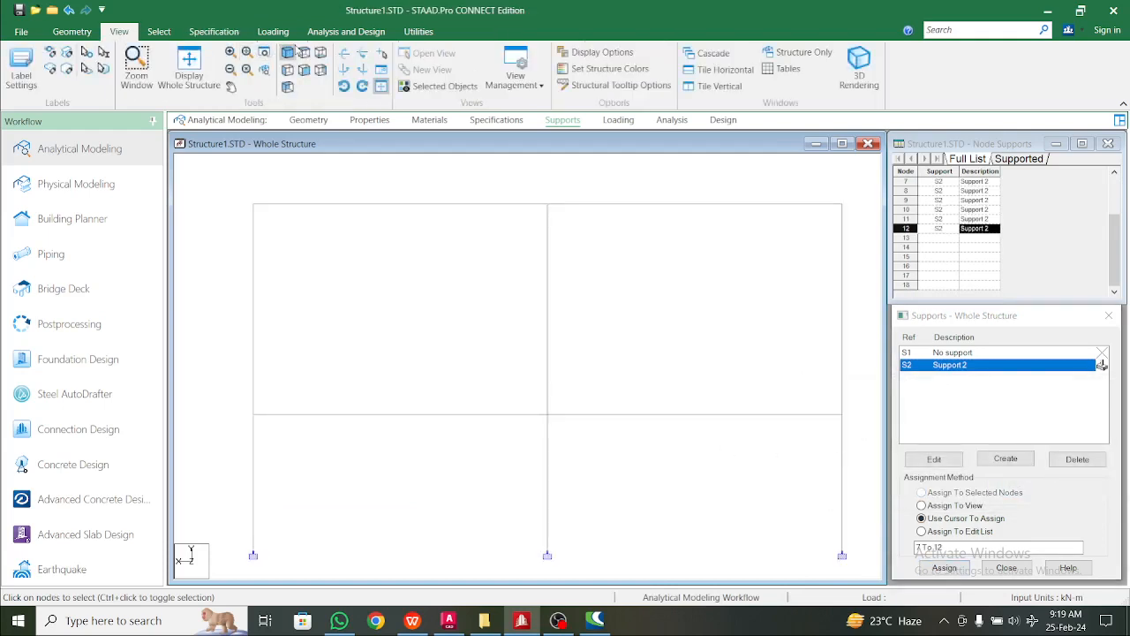
pyautogui.click(291, 53)
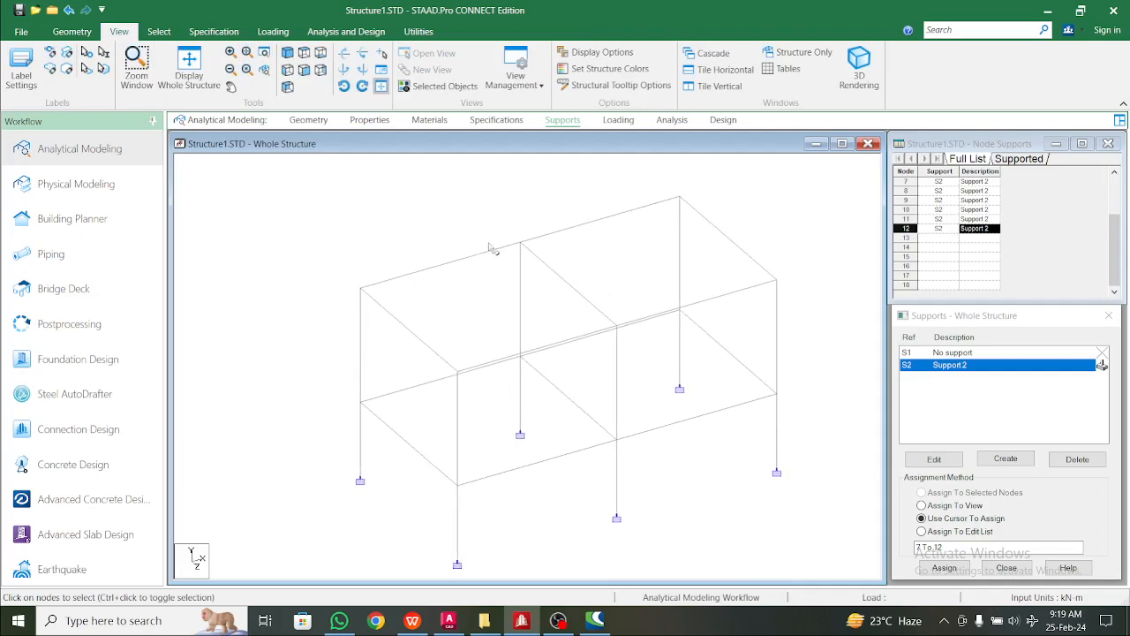
# - Expand the load definitions for the structure and look through the available types, including wind, time history, snow and reference loads
pyautogui.click(618, 120)
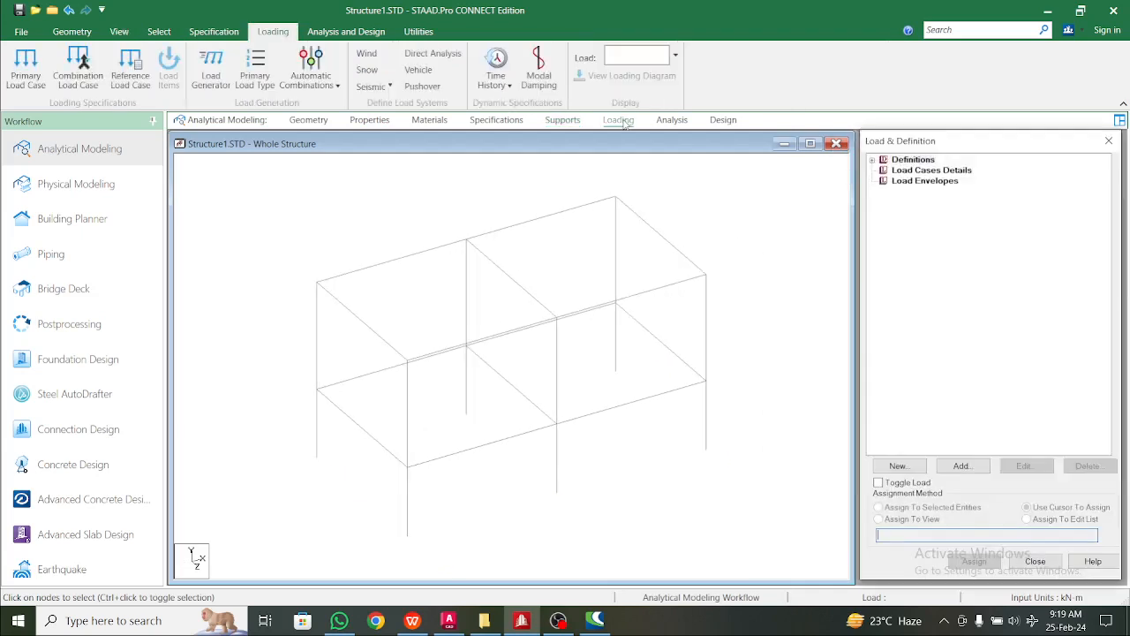
pyautogui.click(873, 163)
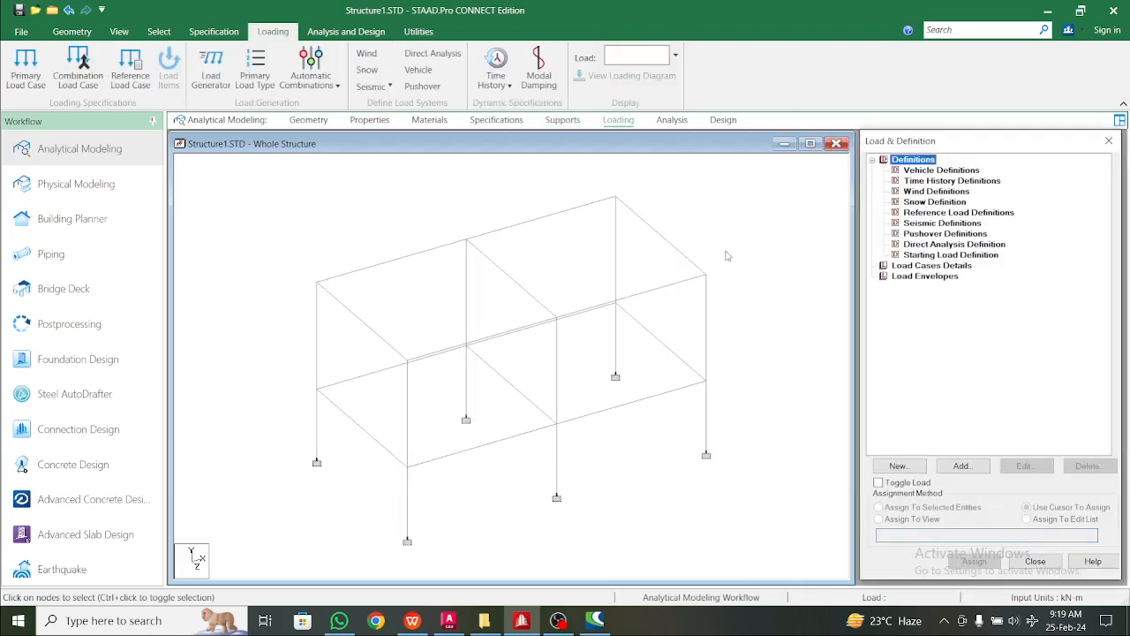
pyautogui.click(671, 254)
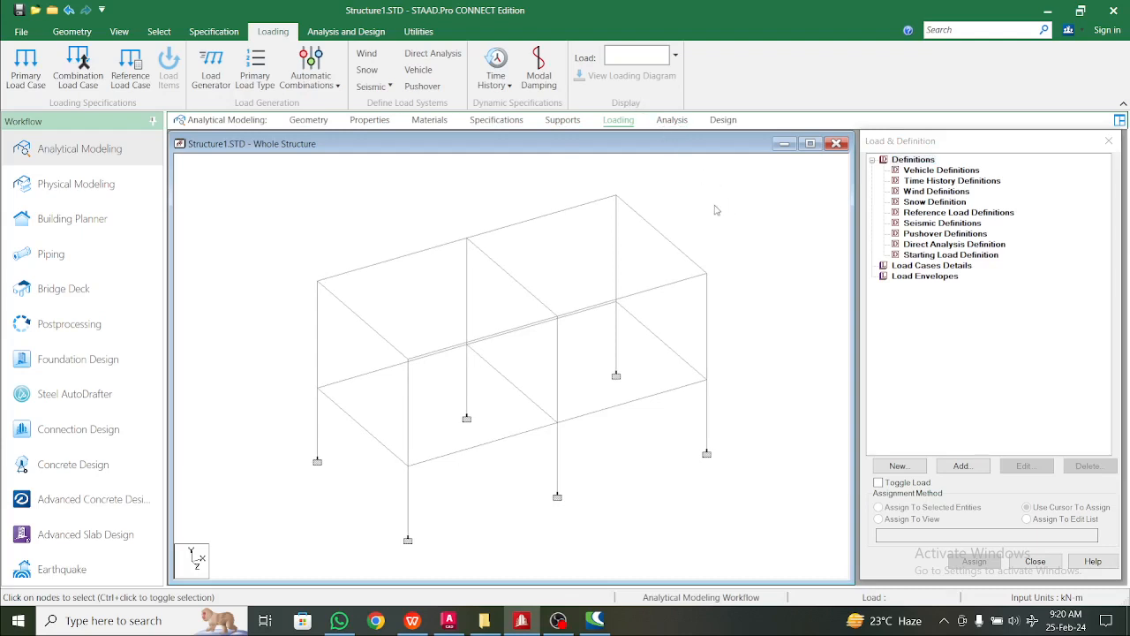
pyautogui.click(943, 214)
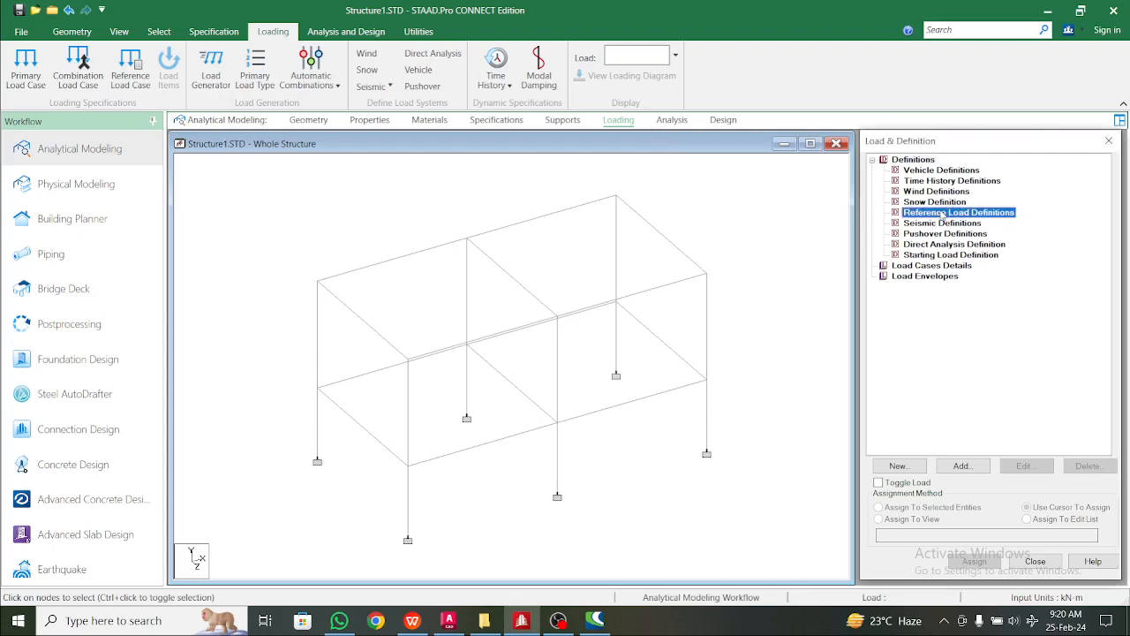
pyautogui.click(941, 192)
pyautogui.click(939, 213)
pyautogui.click(939, 182)
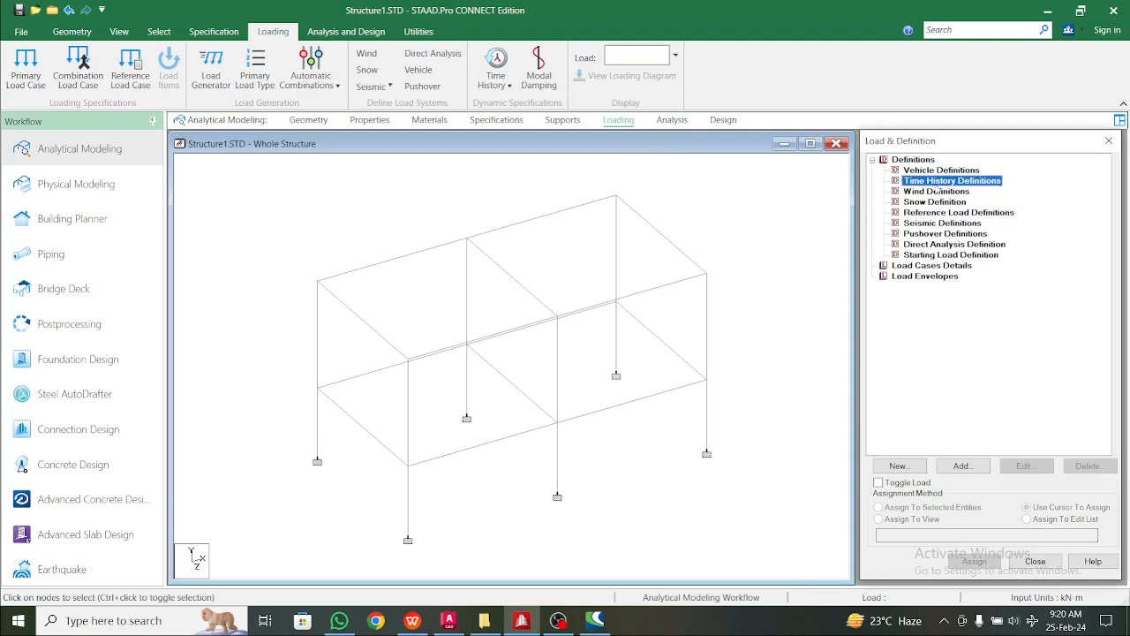
pyautogui.click(936, 202)
pyautogui.click(937, 213)
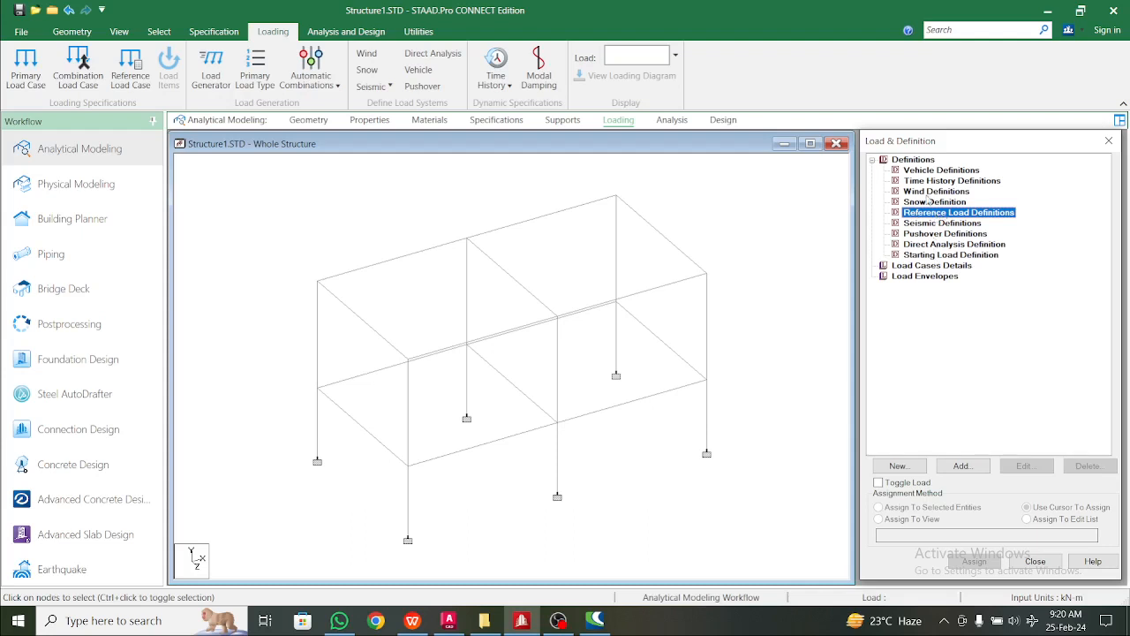
# - Add a wind definition with type number 1 and the comment WIND 1
pyautogui.press('Up')
pyautogui.press('Up')
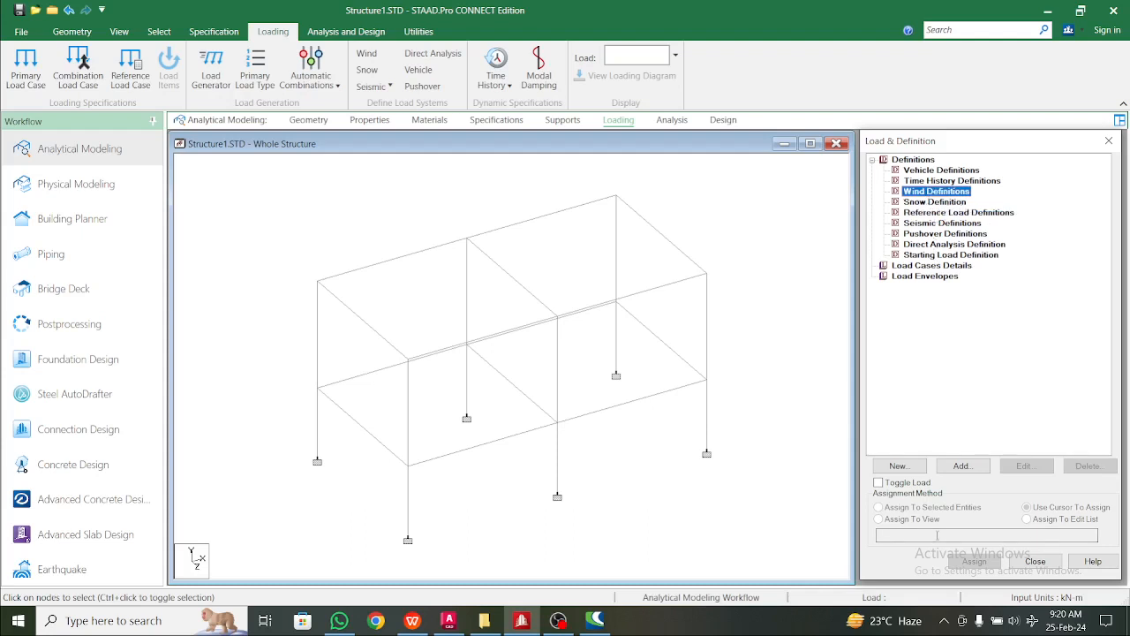
pyautogui.click(963, 465)
pyautogui.moveTo(611, 254); pyautogui.dragTo(570, 192)
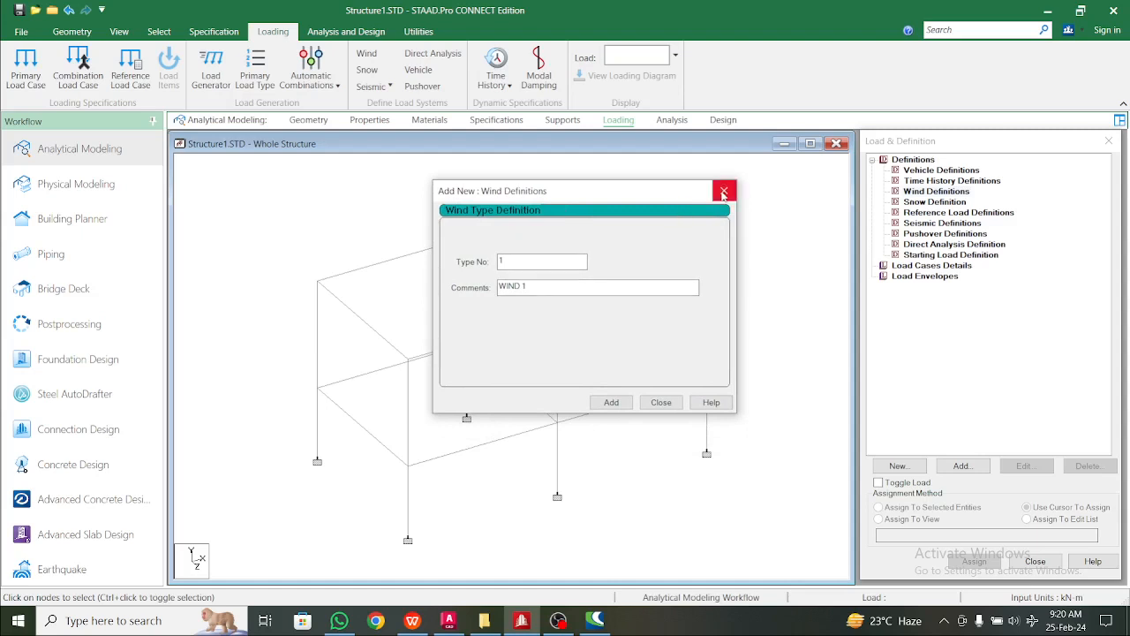
pyautogui.moveTo(644, 199); pyautogui.dragTo(643, 178)
pyautogui.moveTo(603, 166); pyautogui.dragTo(602, 183)
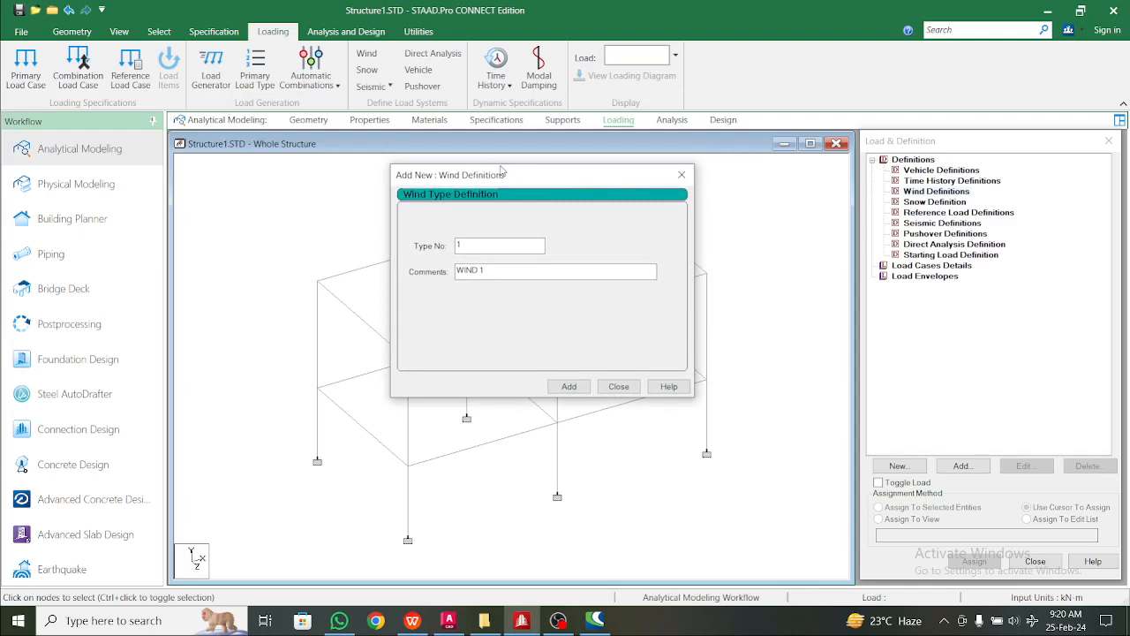
pyautogui.click(573, 388)
pyautogui.click(682, 175)
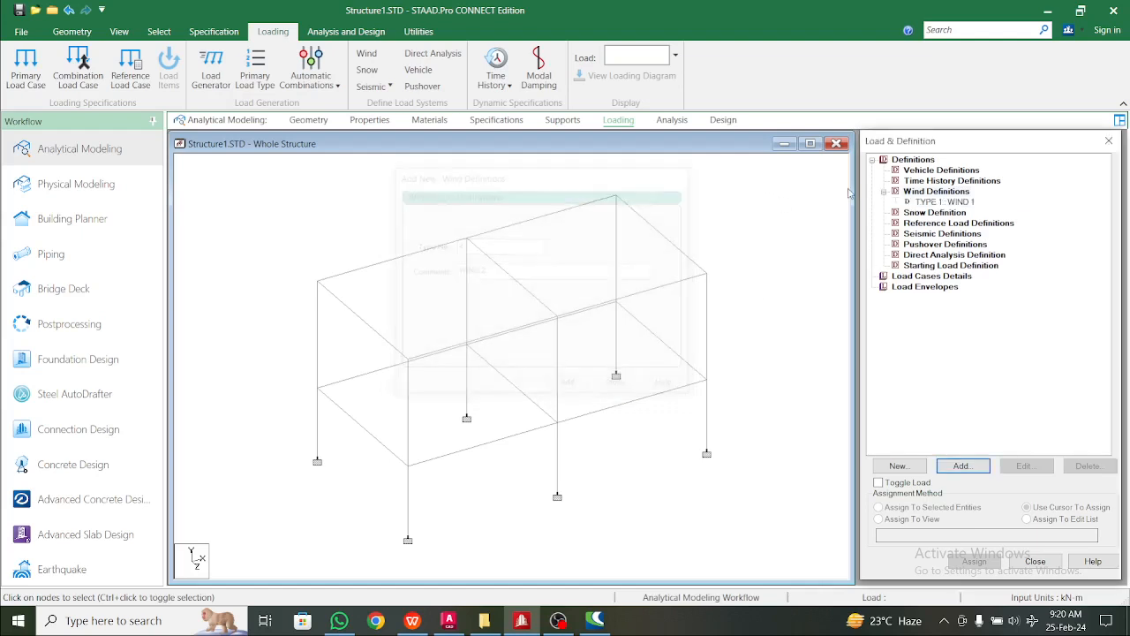
# - Start a custom intensity definition for wind TYPE 1, ready at the first intensity value of the intensity versus height table
pyautogui.click(949, 202)
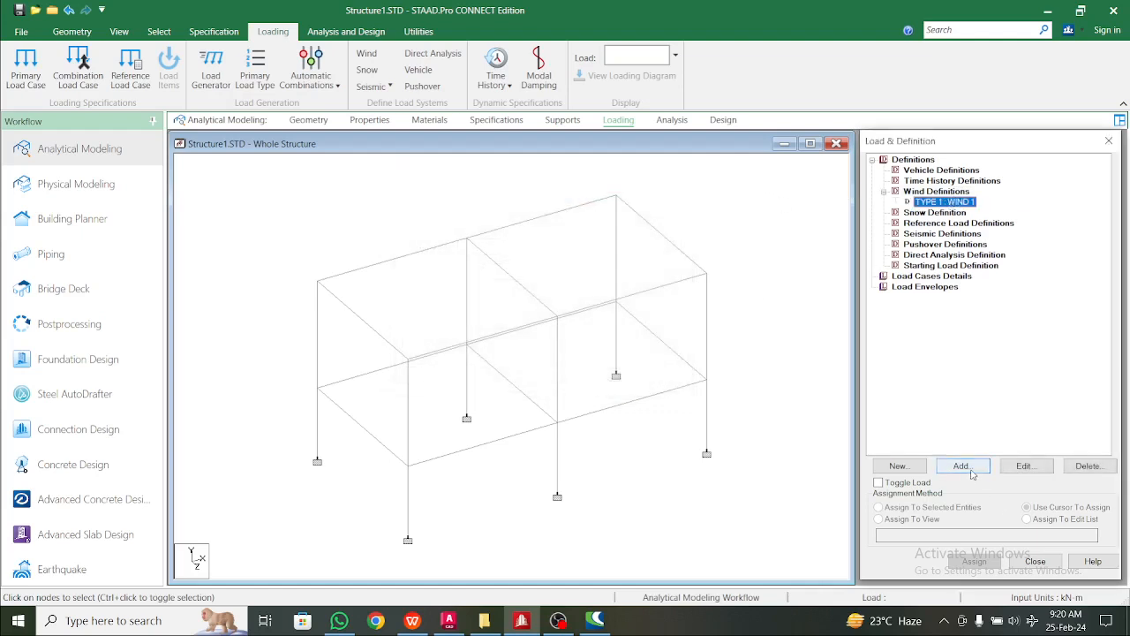
pyautogui.click(972, 474)
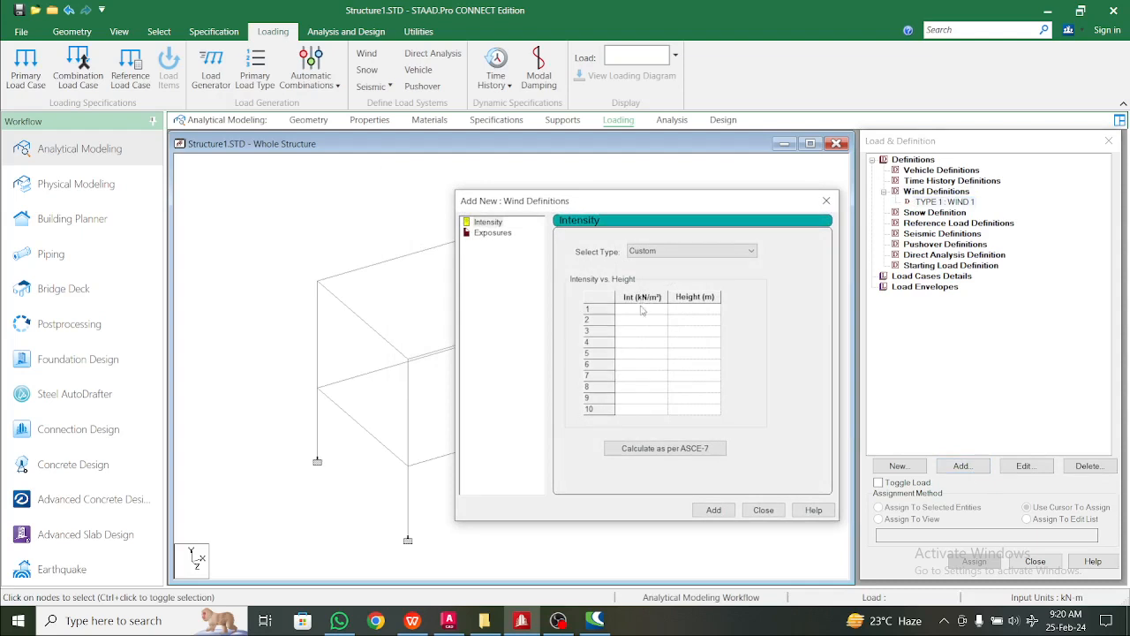
pyautogui.click(676, 253)
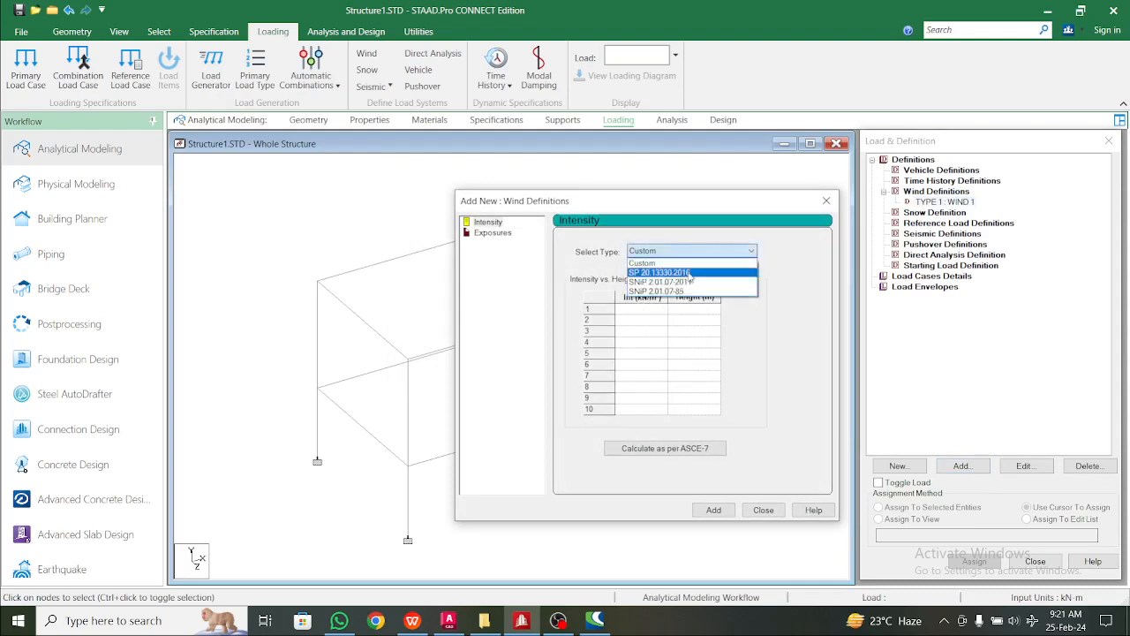
pyautogui.click(707, 250)
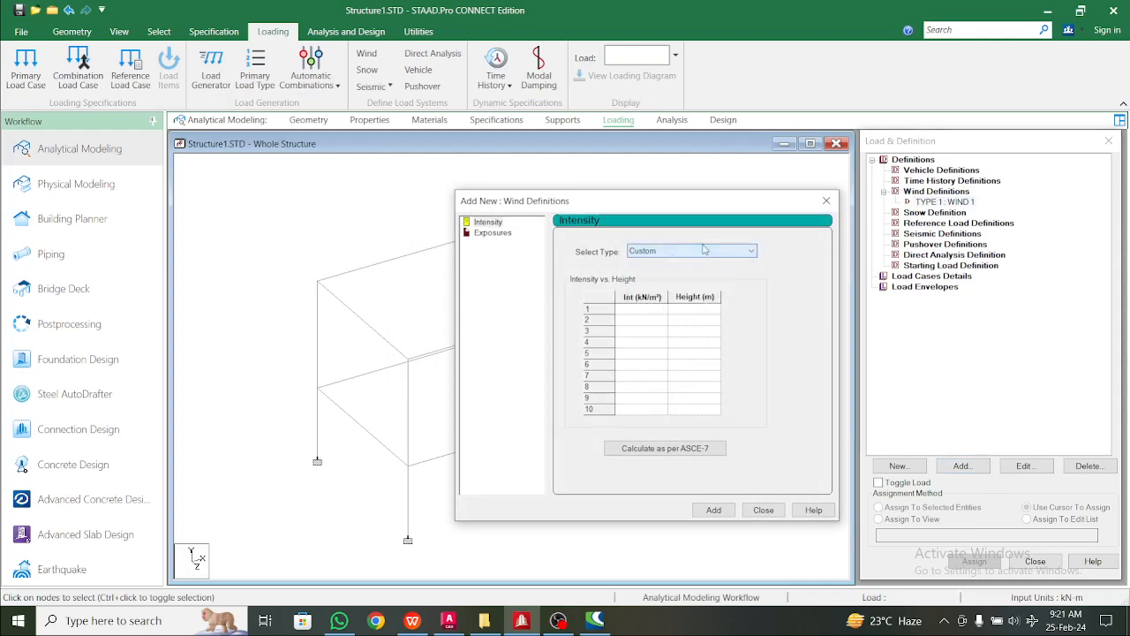
pyautogui.click(662, 320)
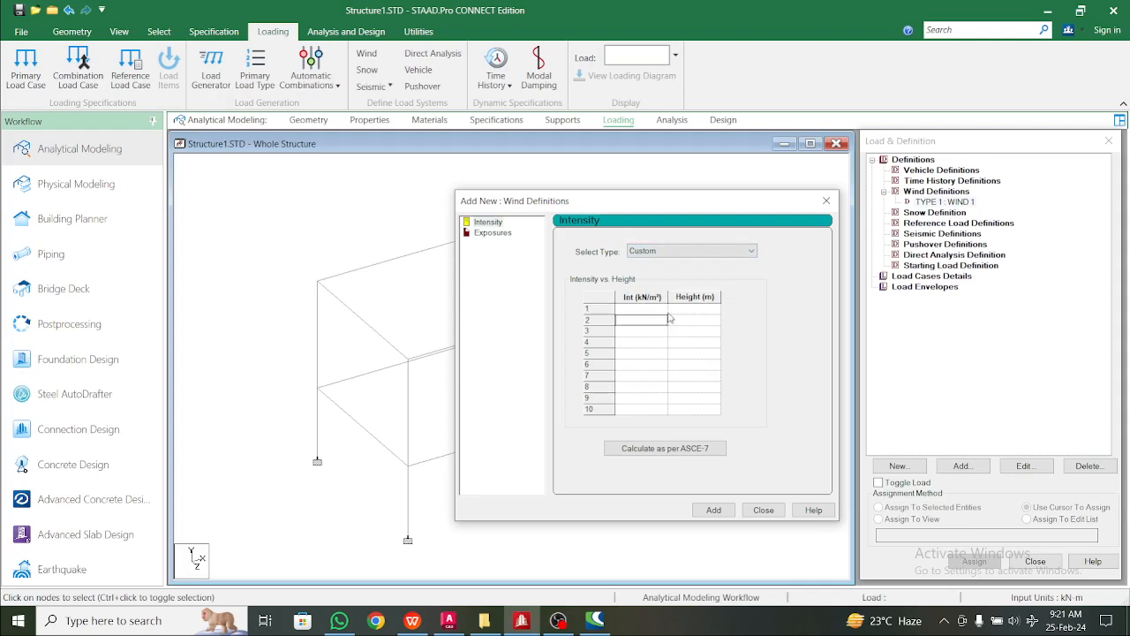
pyautogui.click(662, 312)
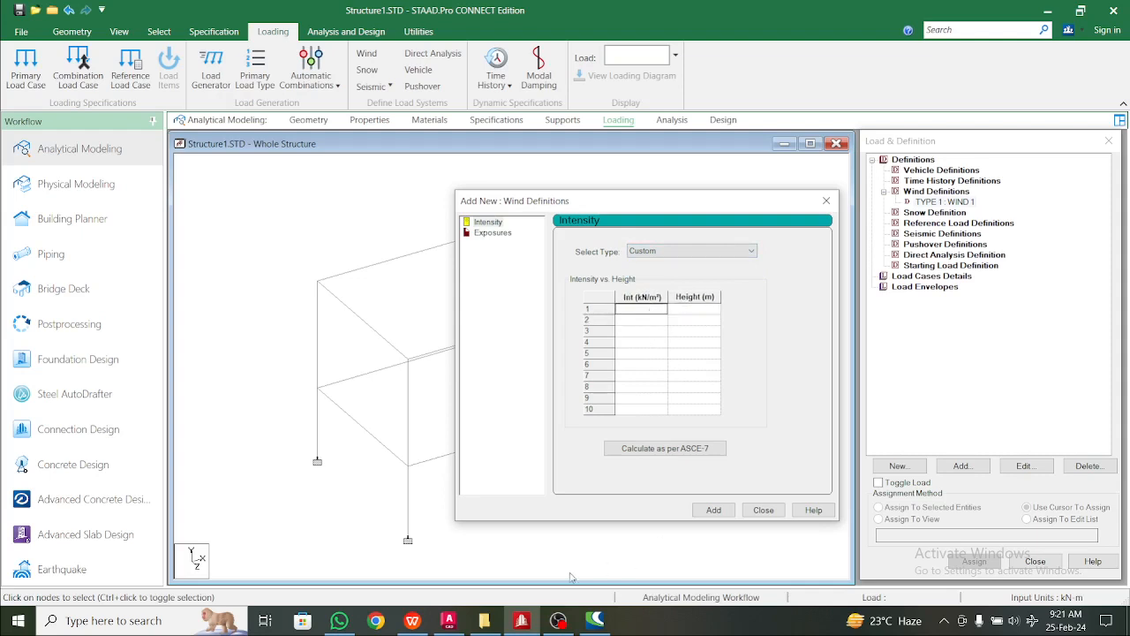
# - Open the workbook for wind load calculation as per IS 875 part 3 from the Desktop folder in File Explorer
pyautogui.moveTo(421, 624)
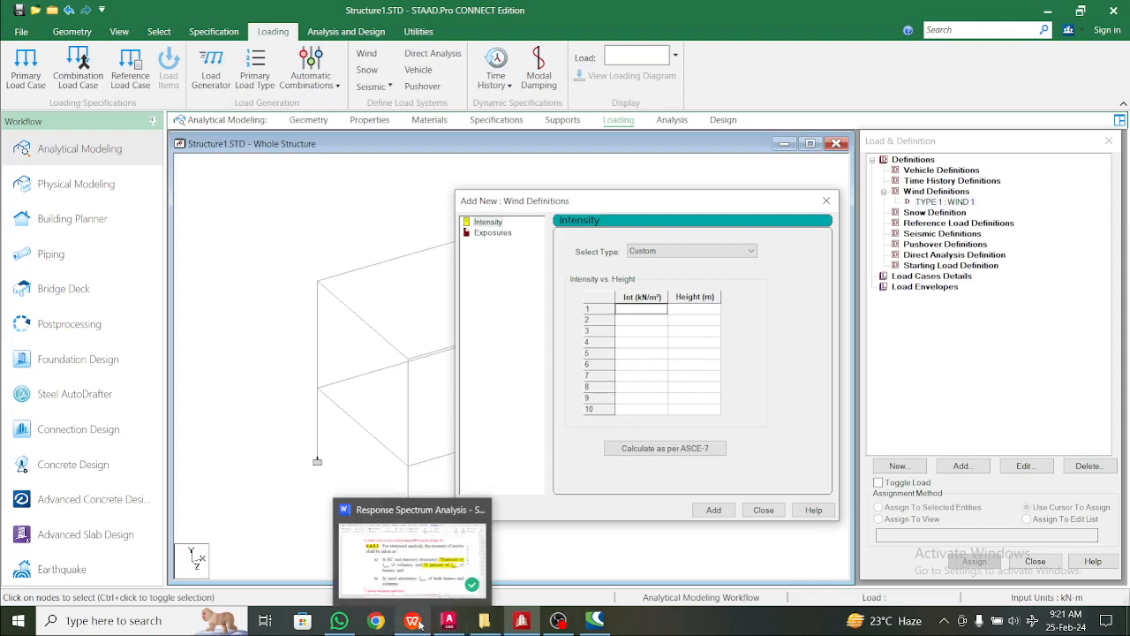
pyautogui.click(484, 621)
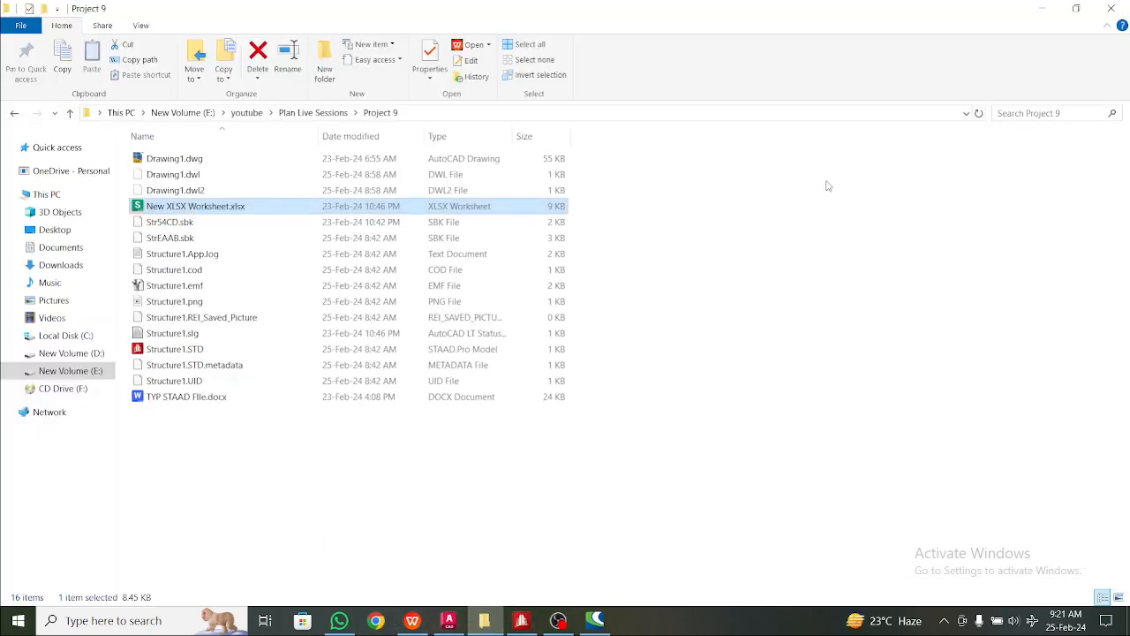
pyautogui.click(1043, 13)
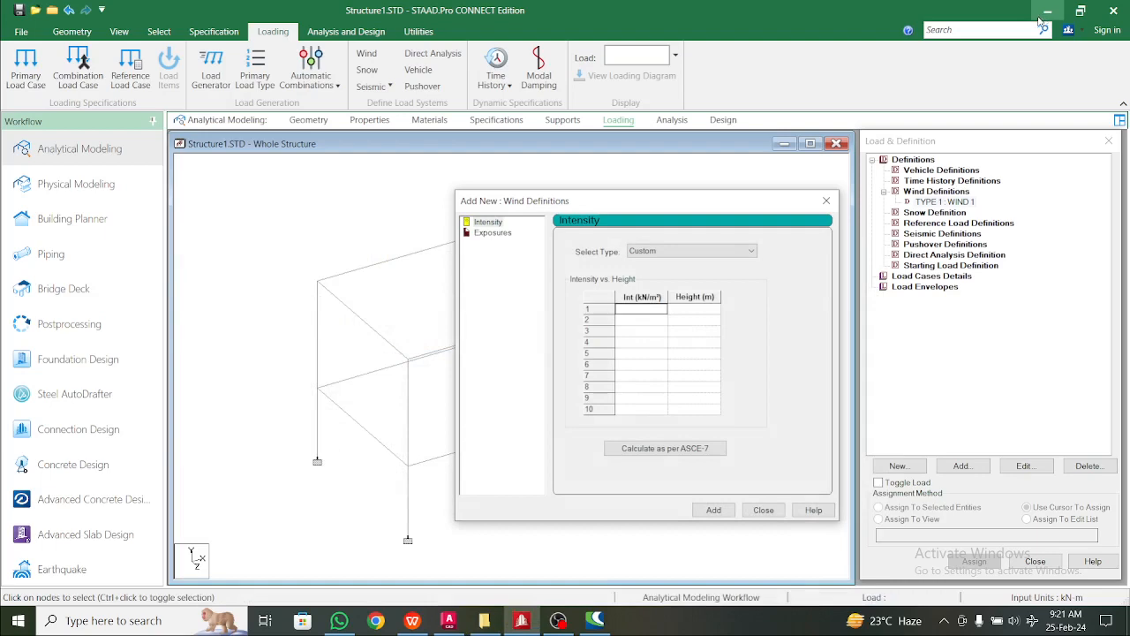
pyautogui.click(488, 622)
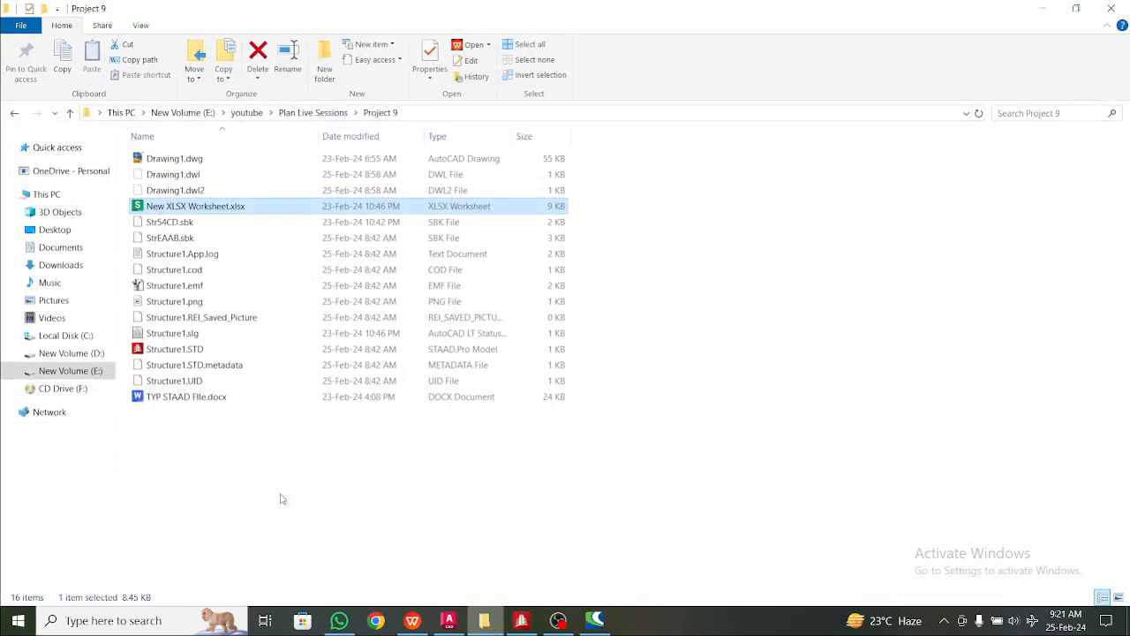
pyautogui.click(85, 230)
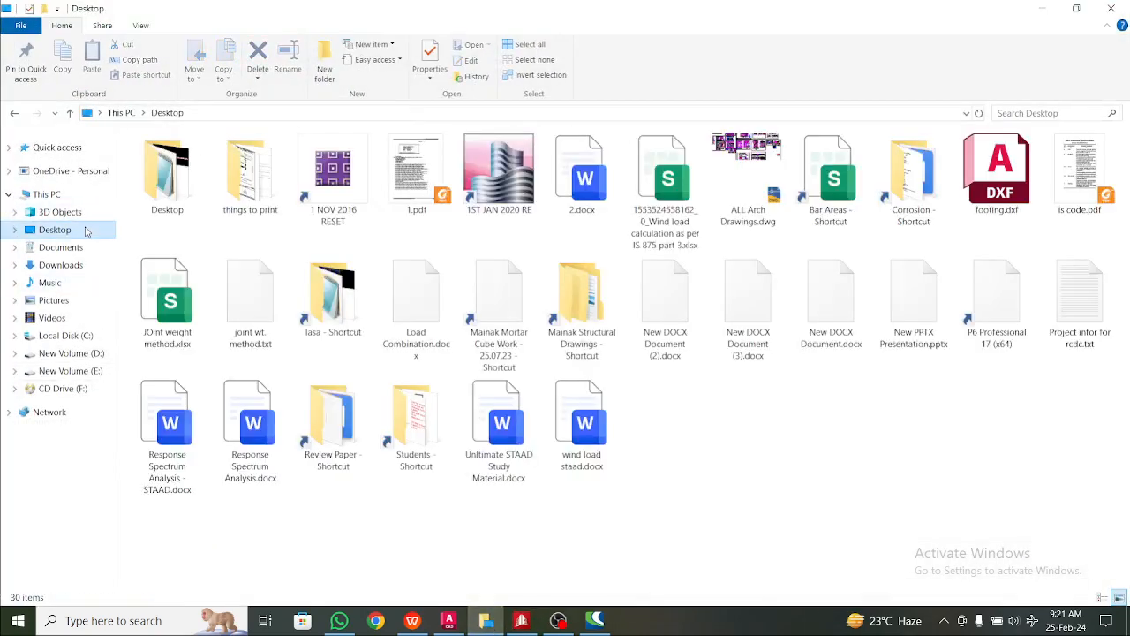
pyautogui.doubleClick(637, 226)
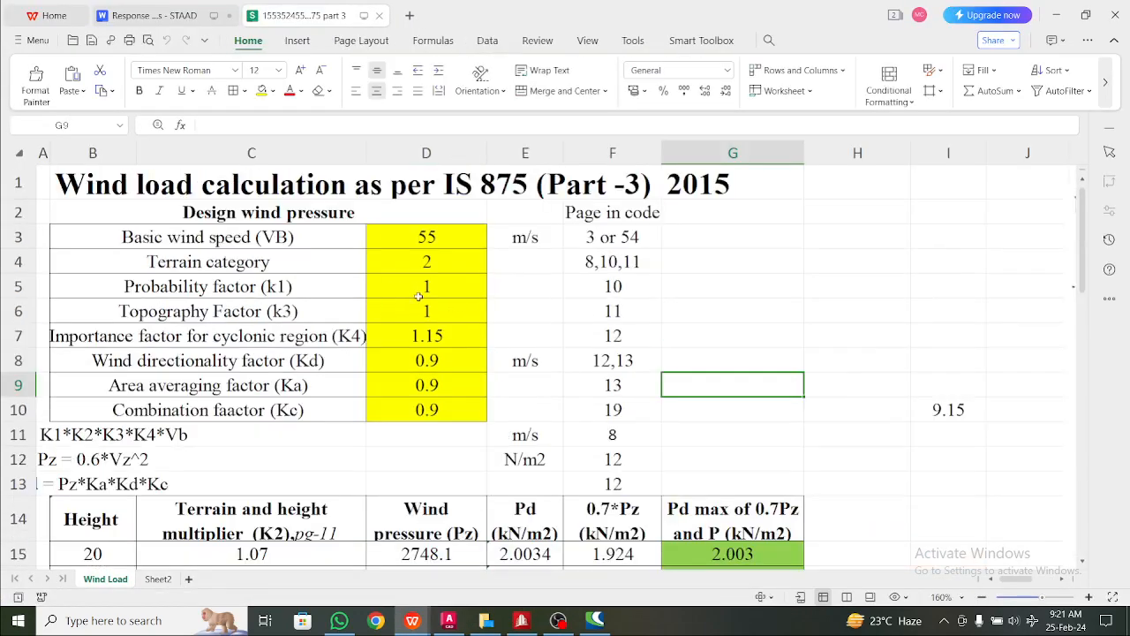
# - Examine the basic wind speed, the terrain category and the IS 875 page references for the design wind pressure factors
pyautogui.click(445, 236)
pyautogui.click(439, 270)
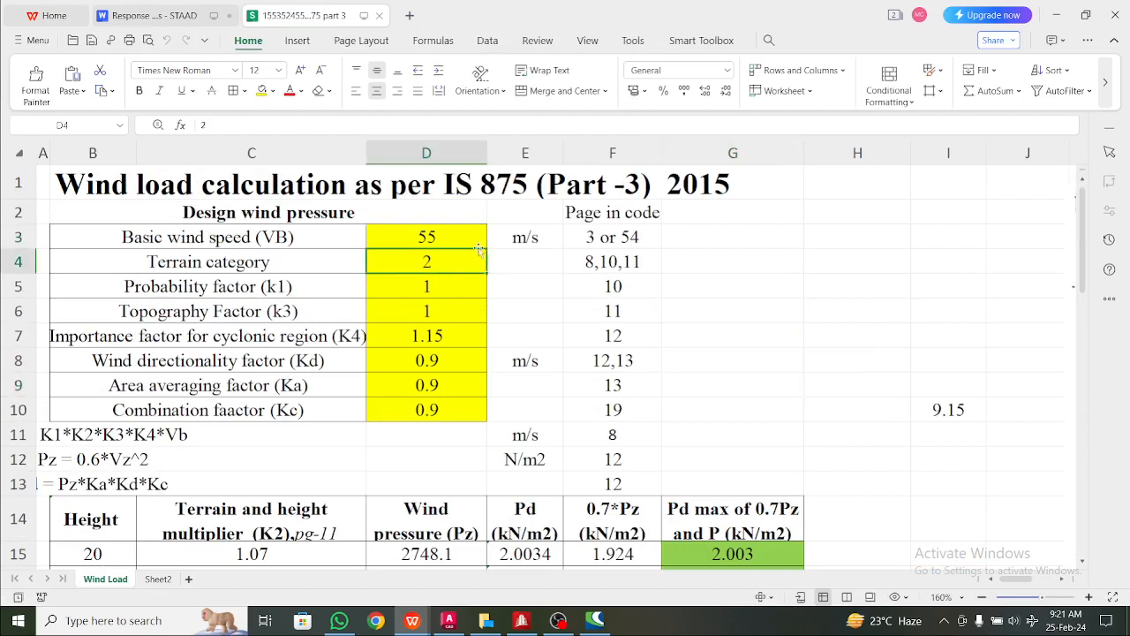
pyautogui.click(622, 244)
pyautogui.click(620, 261)
pyautogui.click(613, 311)
pyautogui.click(609, 367)
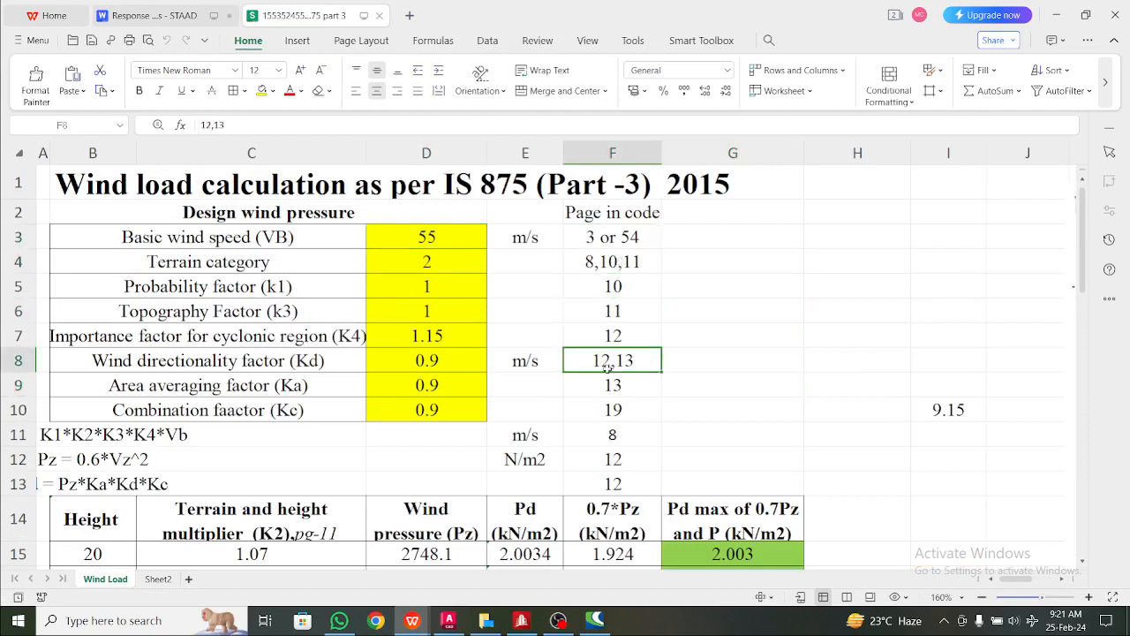
pyautogui.click(606, 412)
pyautogui.click(604, 434)
# - Examine how the wind factors and formulas lead to the design pressures in the height table
pyautogui.scroll(-1, 602, 383)
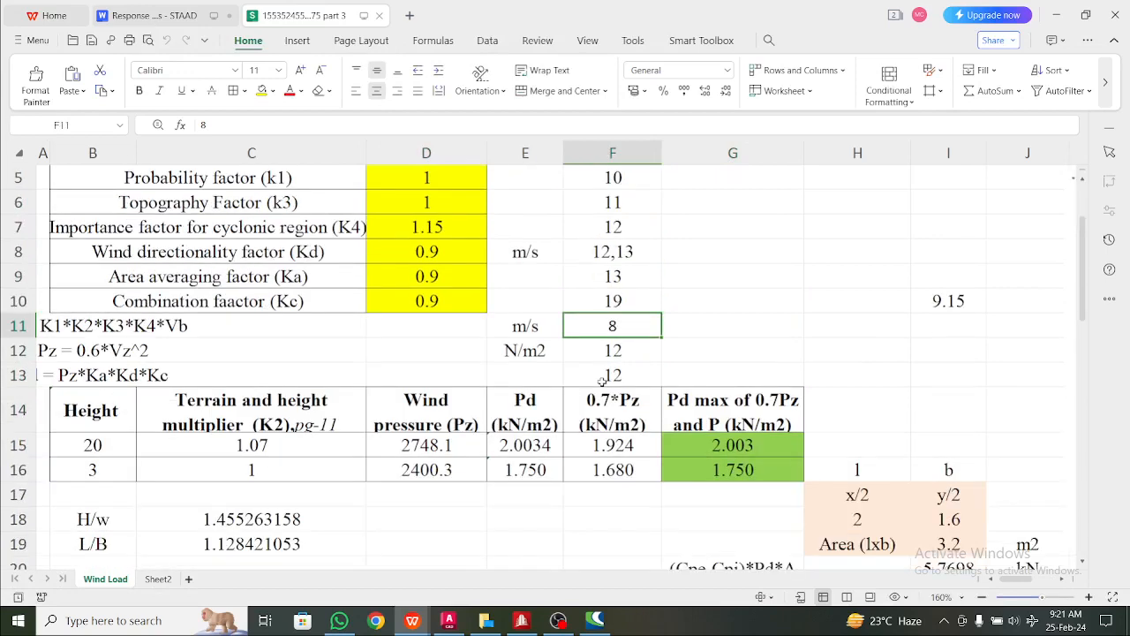
pyautogui.scroll(1, 601, 382)
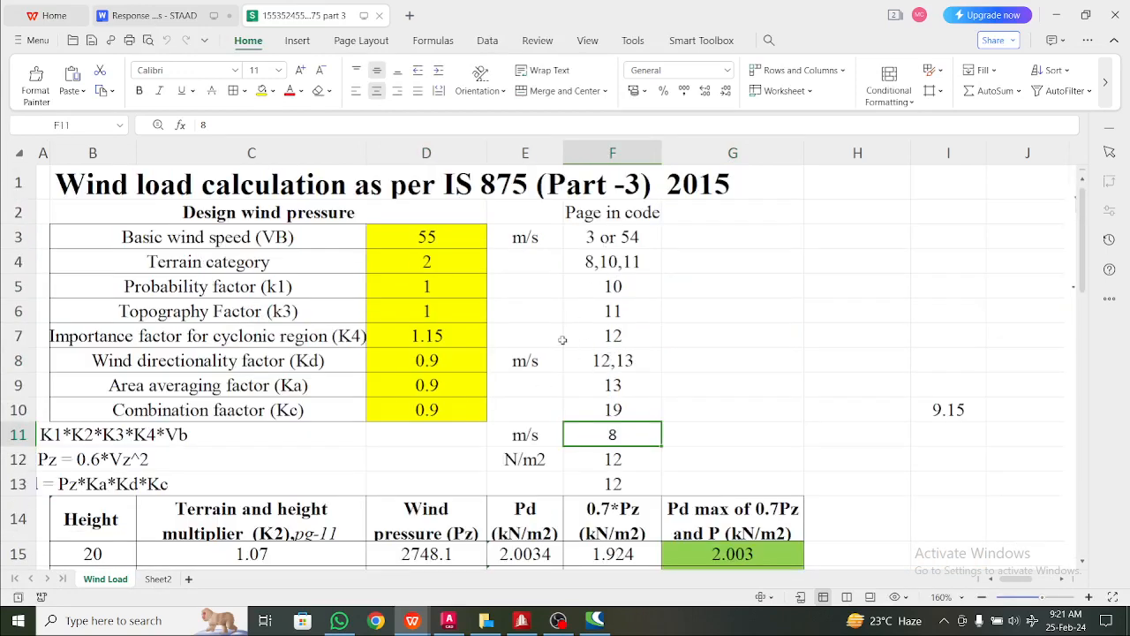
pyautogui.scroll(-2, 589, 388)
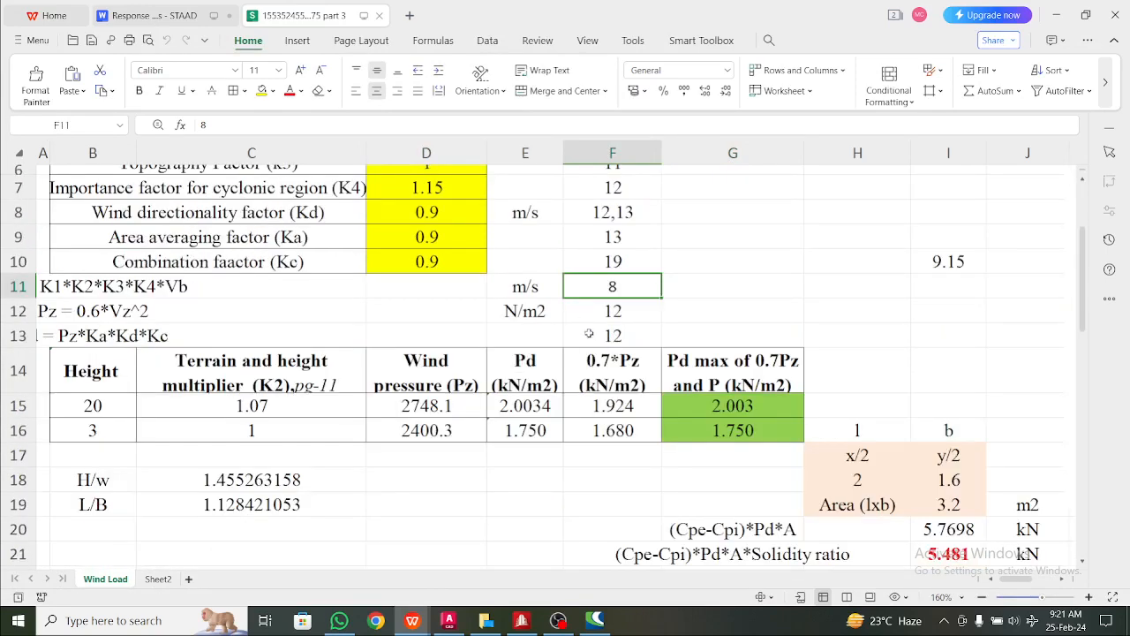
pyautogui.scroll(2, 590, 334)
pyautogui.scroll(-3, 590, 429)
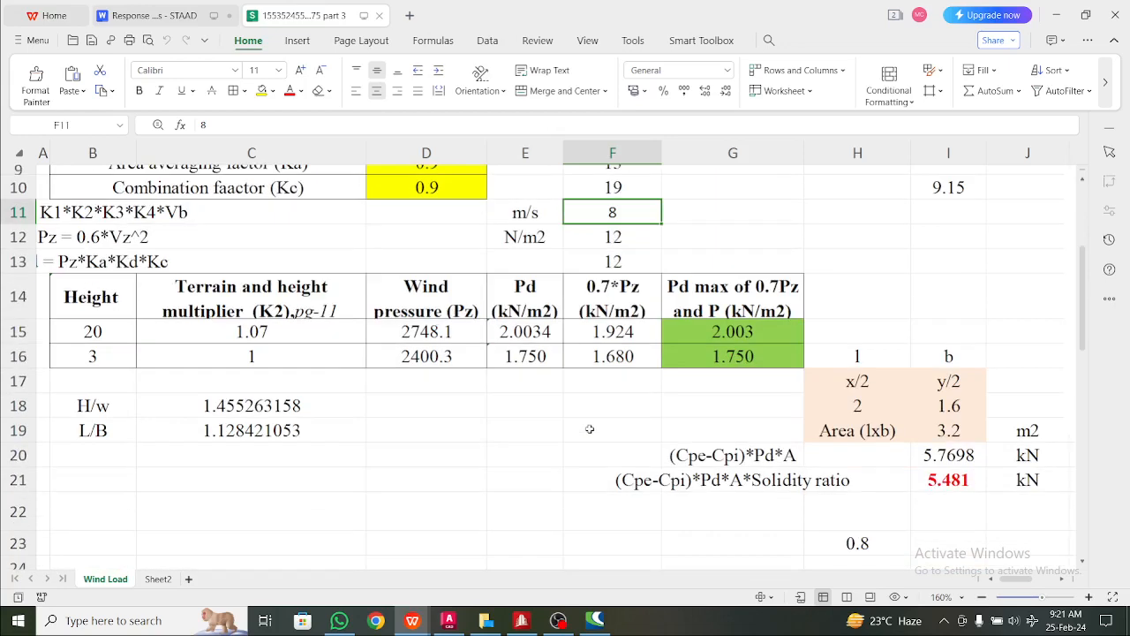
pyautogui.scroll(3, 590, 430)
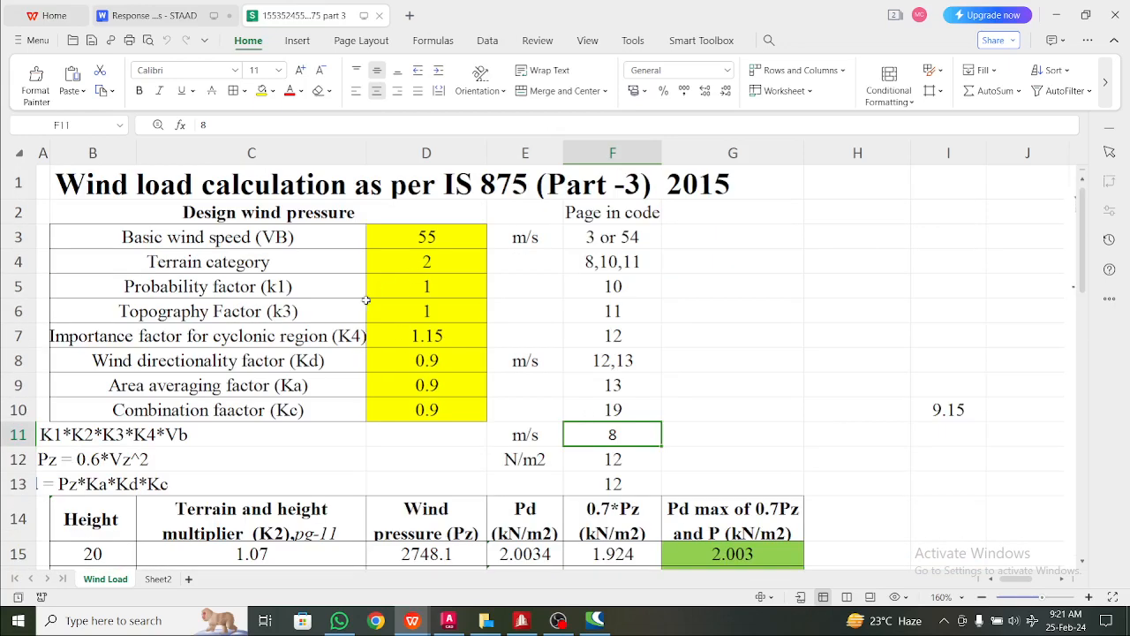
pyautogui.scroll(-1, 458, 299)
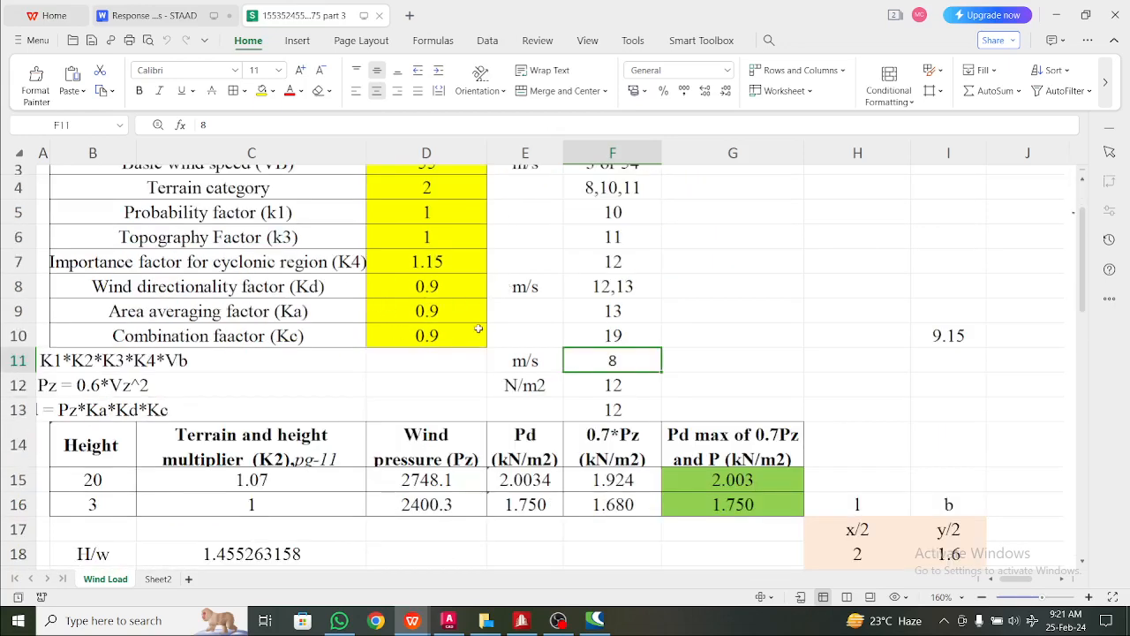
pyautogui.scroll(1, 466, 365)
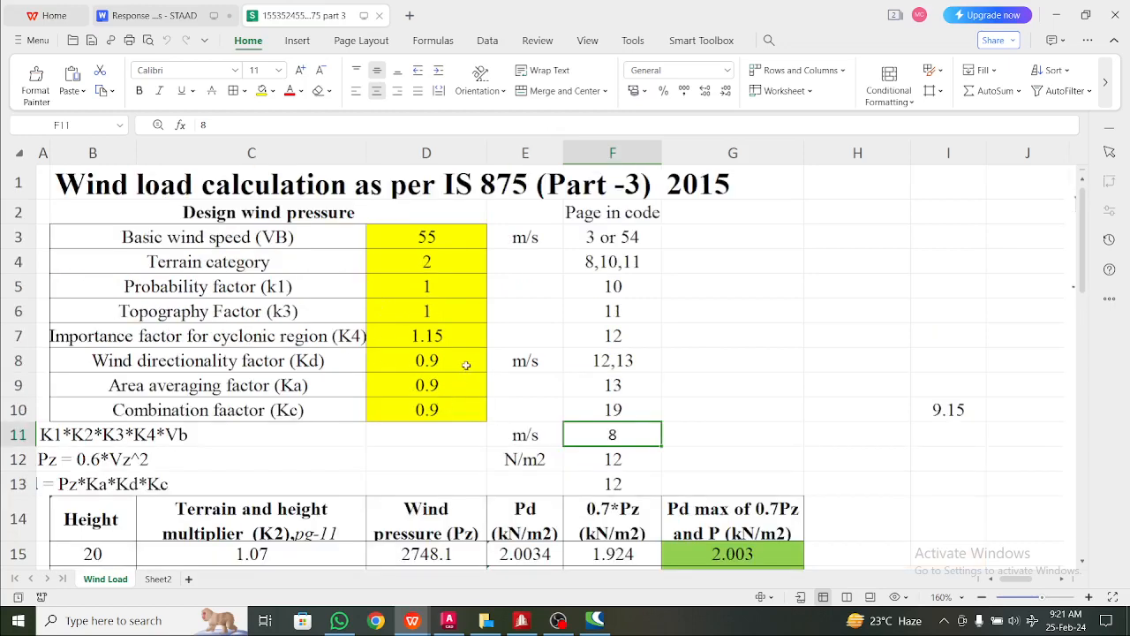
# - Review the area averaging factor and the code page numbers beside the factors and formulas, down to the pressure table
pyautogui.click(439, 388)
pyautogui.click(542, 383)
pyautogui.click(605, 387)
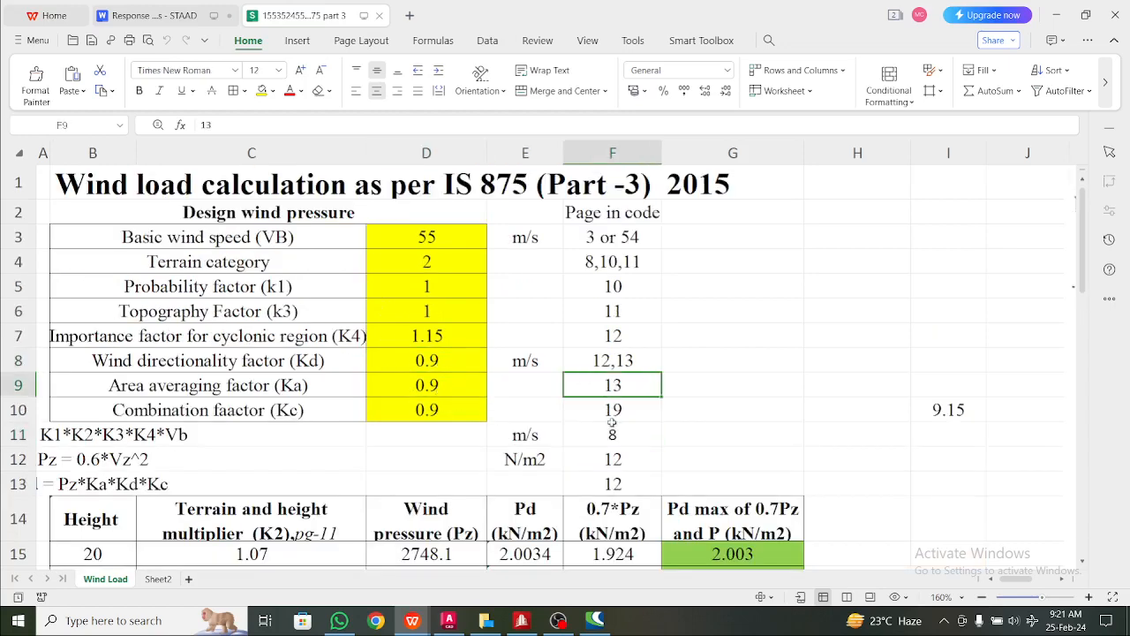
pyautogui.click(613, 430)
pyautogui.click(609, 459)
pyautogui.click(611, 393)
pyautogui.click(618, 318)
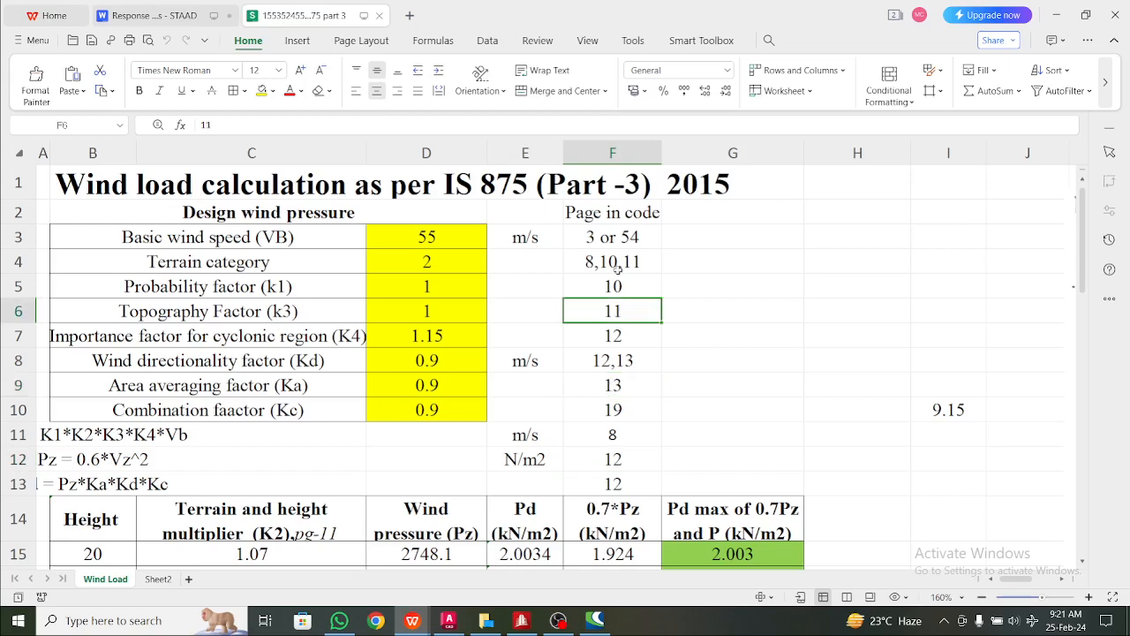
pyautogui.click(616, 266)
pyautogui.click(618, 246)
pyautogui.click(604, 337)
pyautogui.click(591, 415)
pyautogui.click(595, 438)
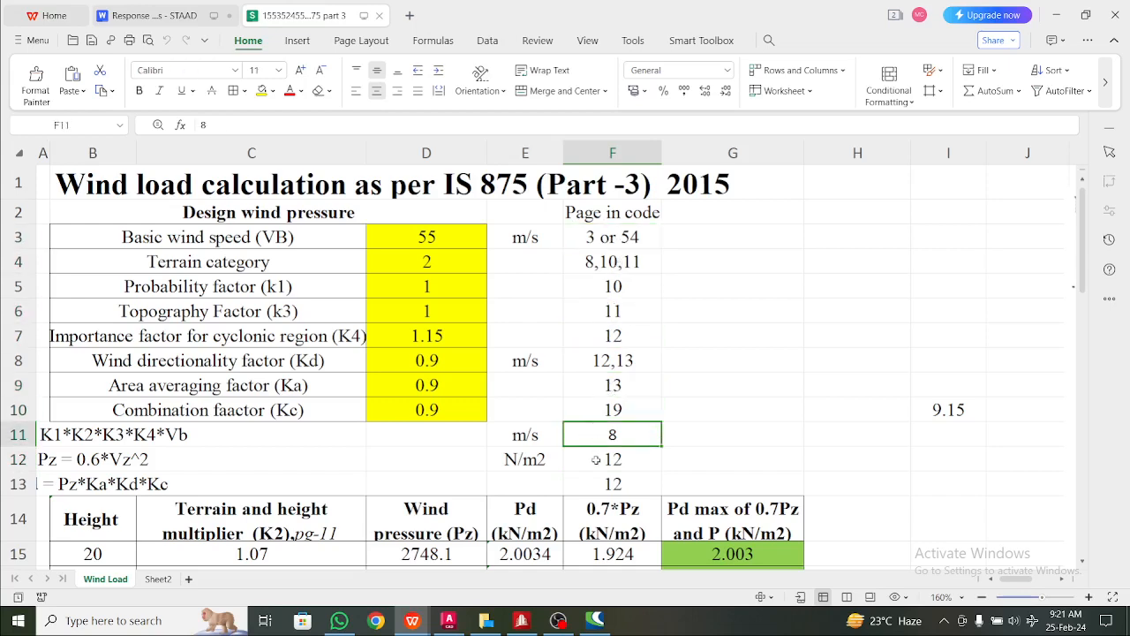
pyautogui.click(596, 460)
pyautogui.scroll(-1, 543, 459)
pyautogui.scroll(-1, 554, 444)
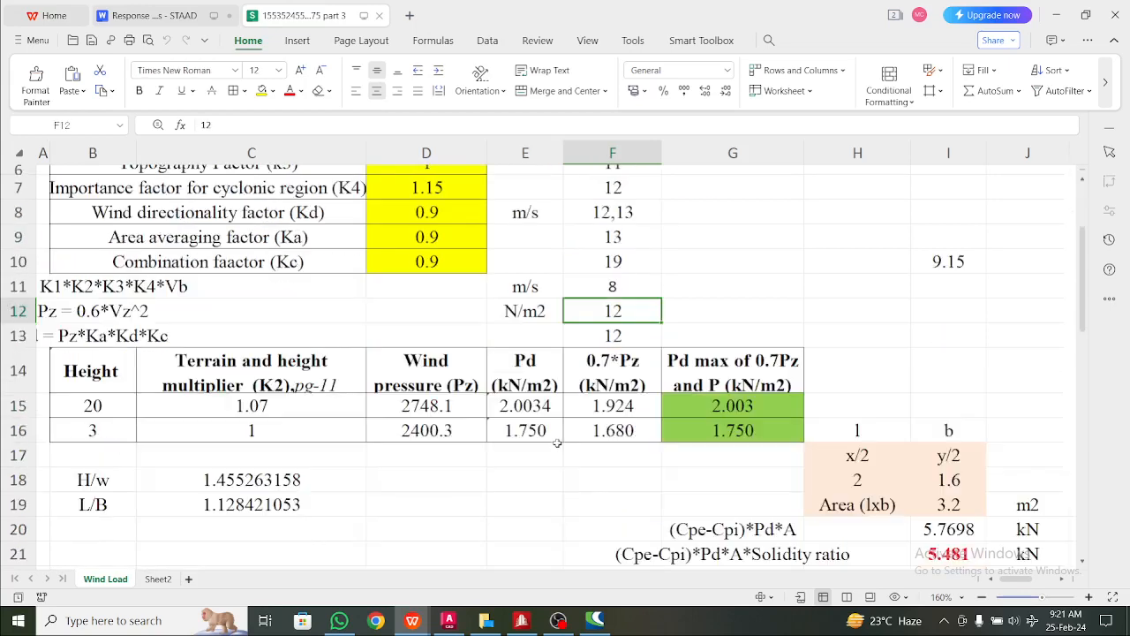
# - Compare the heights and terrain multipliers (K2) in the two rows of the wind pressure table
pyautogui.click(315, 411)
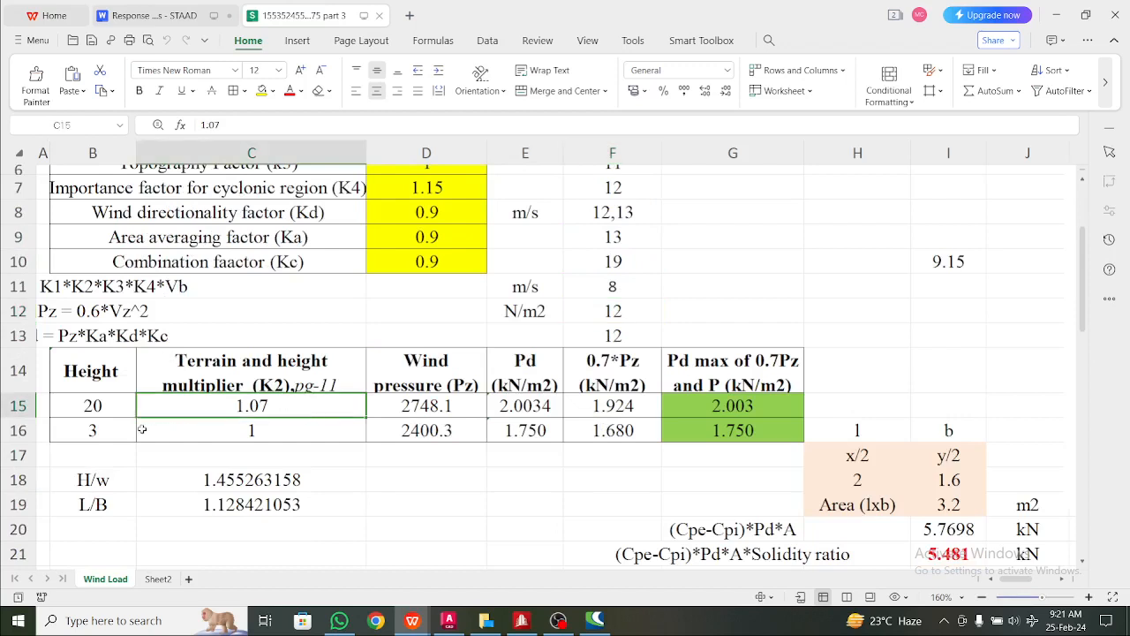
pyautogui.click(119, 415)
pyautogui.click(123, 430)
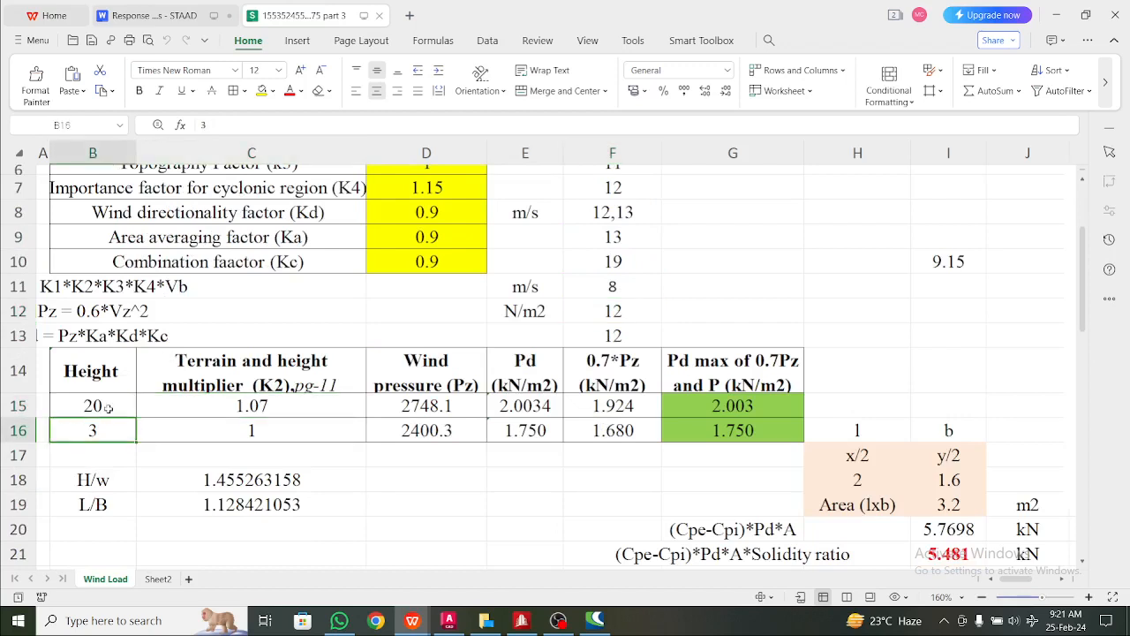
pyautogui.click(193, 431)
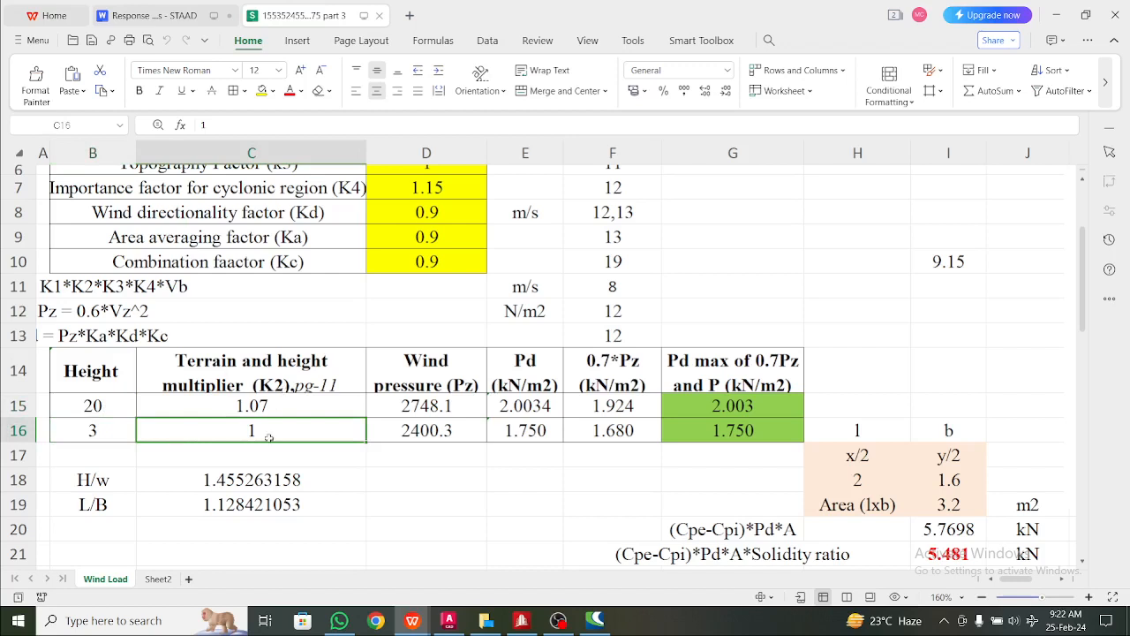
pyautogui.click(105, 432)
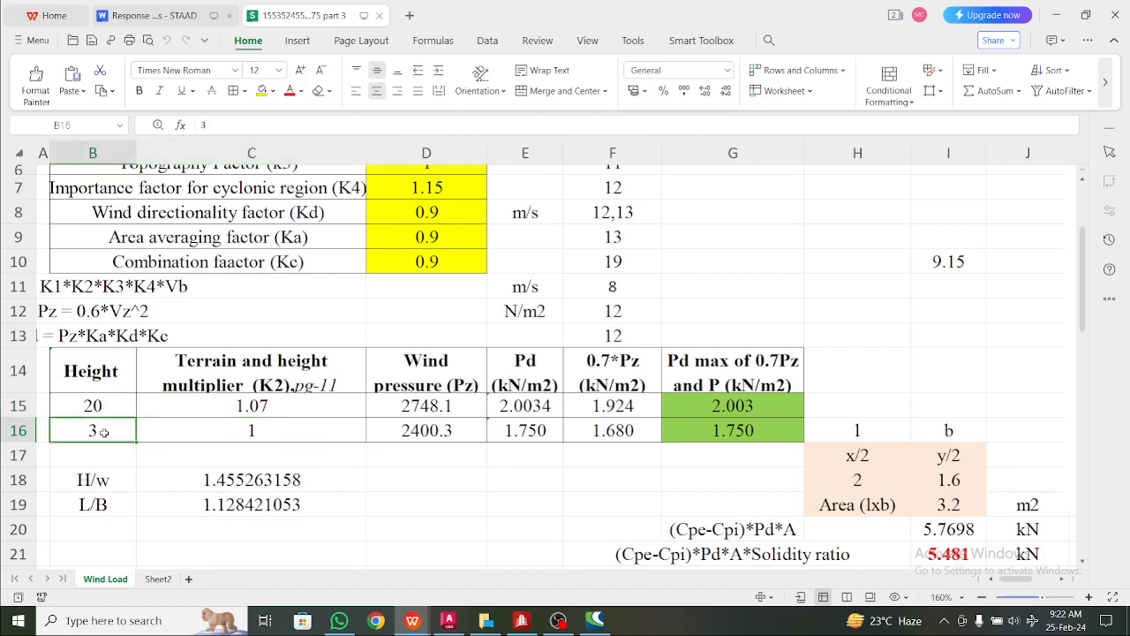
pyautogui.click(199, 430)
# - Trace the 3 m height row from wind pressure Pz through Pd and 0.7*Pz to the maximum design pressure
pyautogui.click(717, 430)
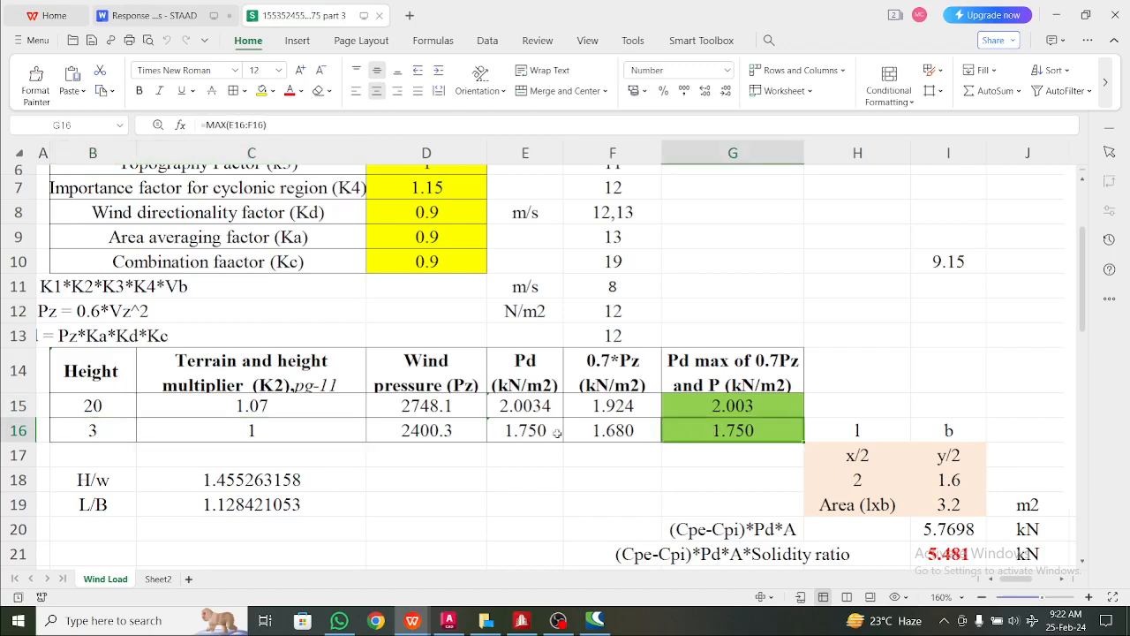
pyautogui.click(445, 432)
pyautogui.click(525, 431)
pyautogui.click(599, 434)
pyautogui.click(715, 440)
pyautogui.click(105, 433)
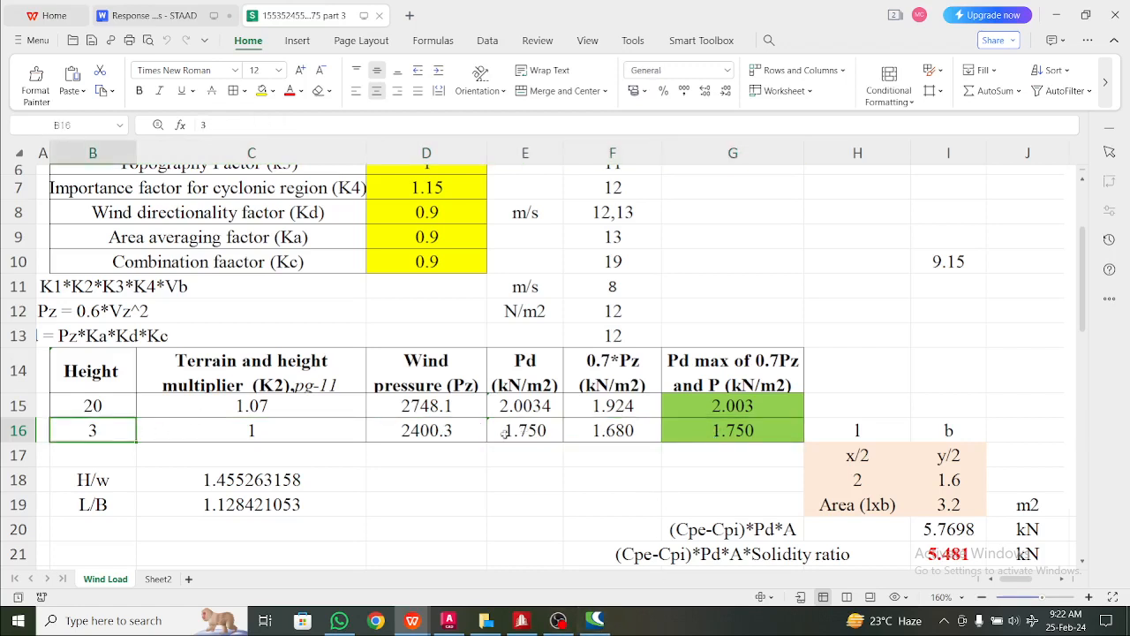
pyautogui.click(735, 433)
# - Switch to STAAD.Pro and add a custom wind intensity of 1.75 kN/m² at 3 m height to the WIND 1 definition
pyautogui.click(1059, 13)
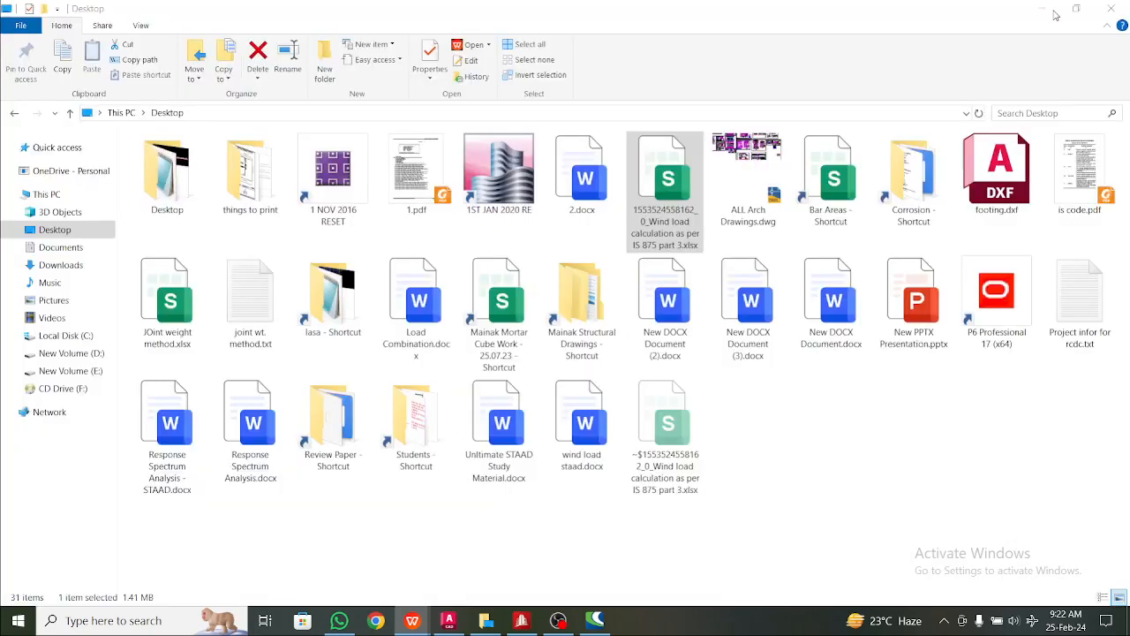
pyautogui.click(523, 620)
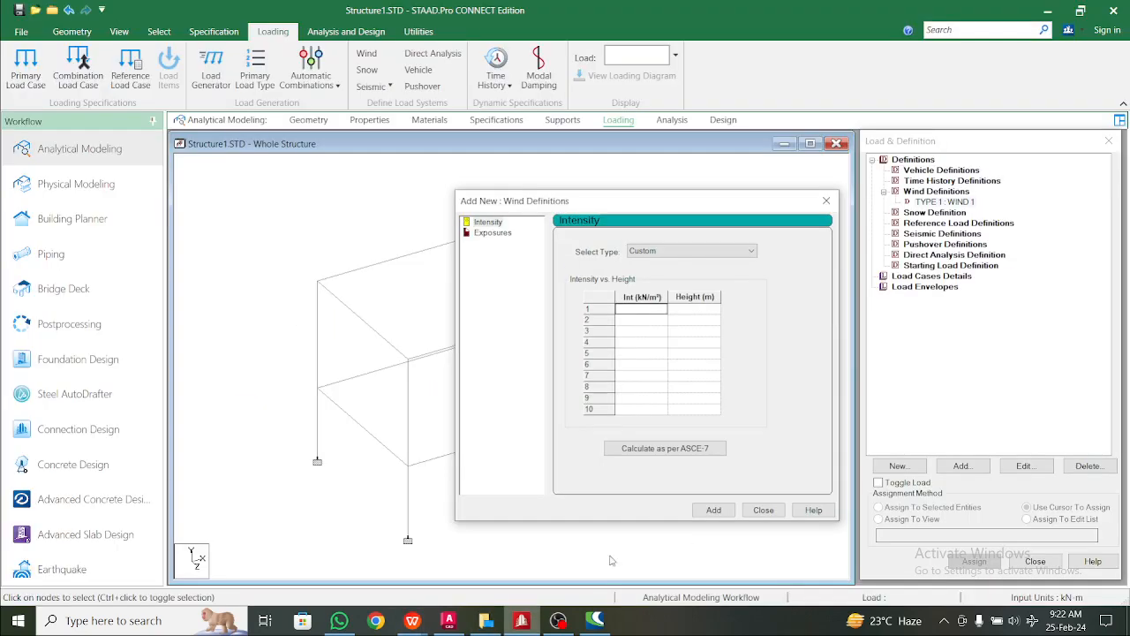
pyautogui.click(698, 310)
pyautogui.write('3')
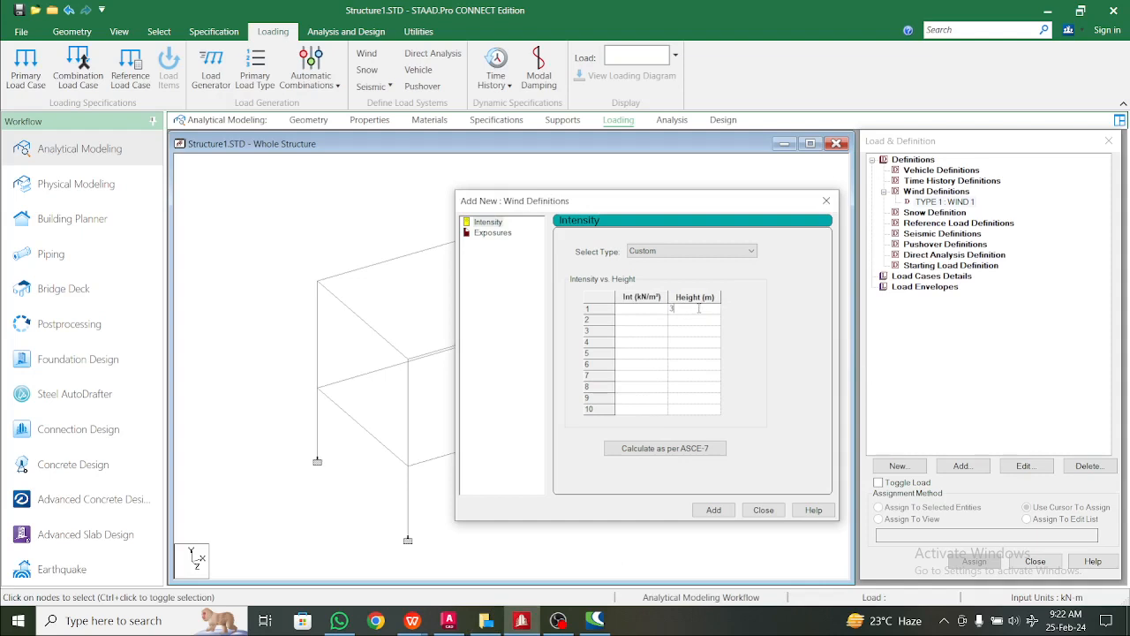
pyautogui.click(658, 311)
pyautogui.write('1.75')
pyautogui.click(727, 512)
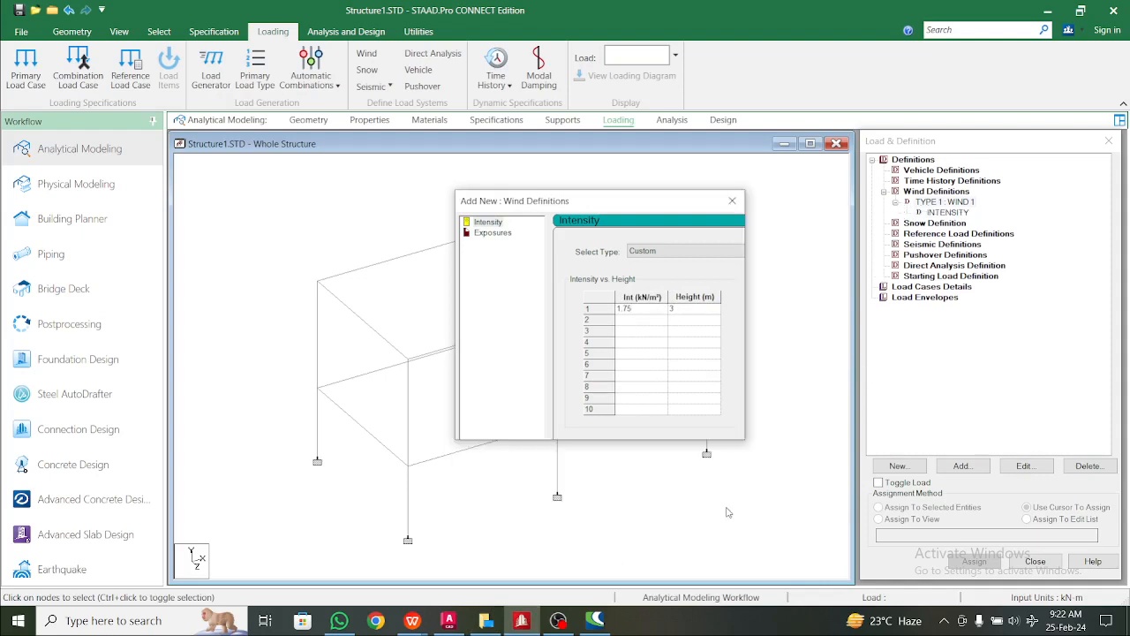
pyautogui.click(678, 431)
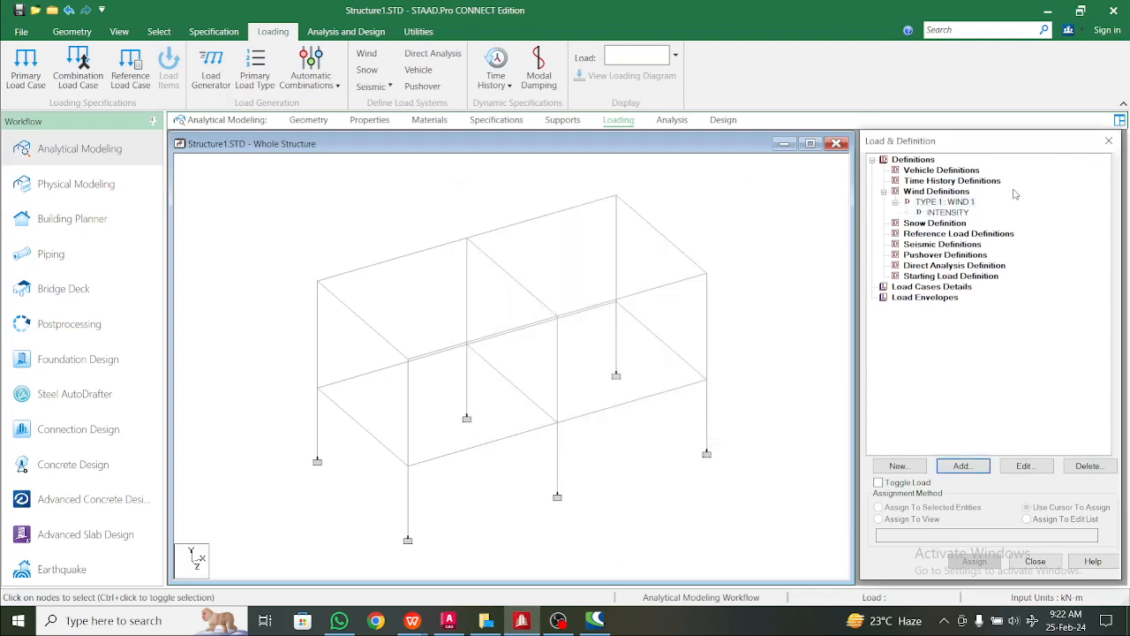
# - Start a new seismic definition of type Indian:IS 1893-2016 and bring up its parameter generator
pyautogui.click(959, 214)
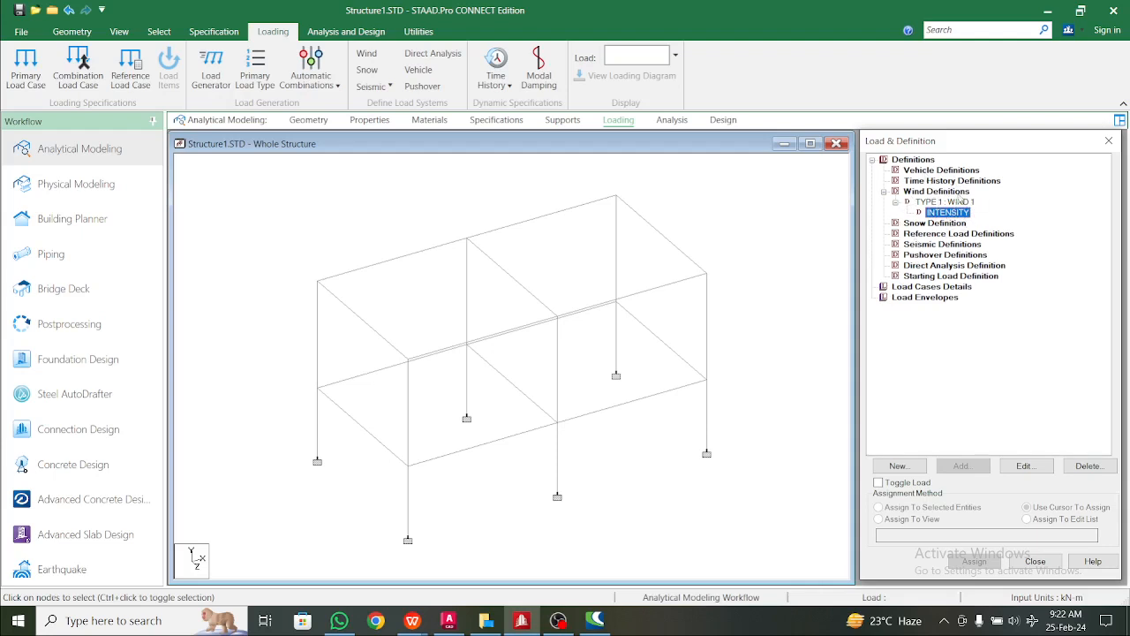
pyautogui.click(936, 244)
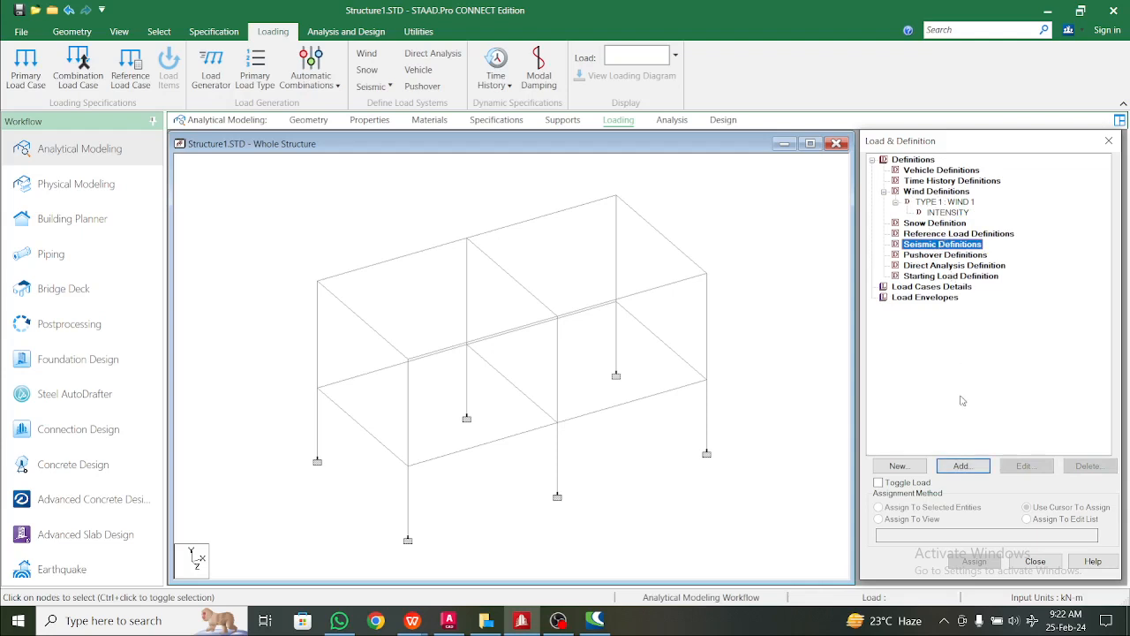
pyautogui.click(962, 466)
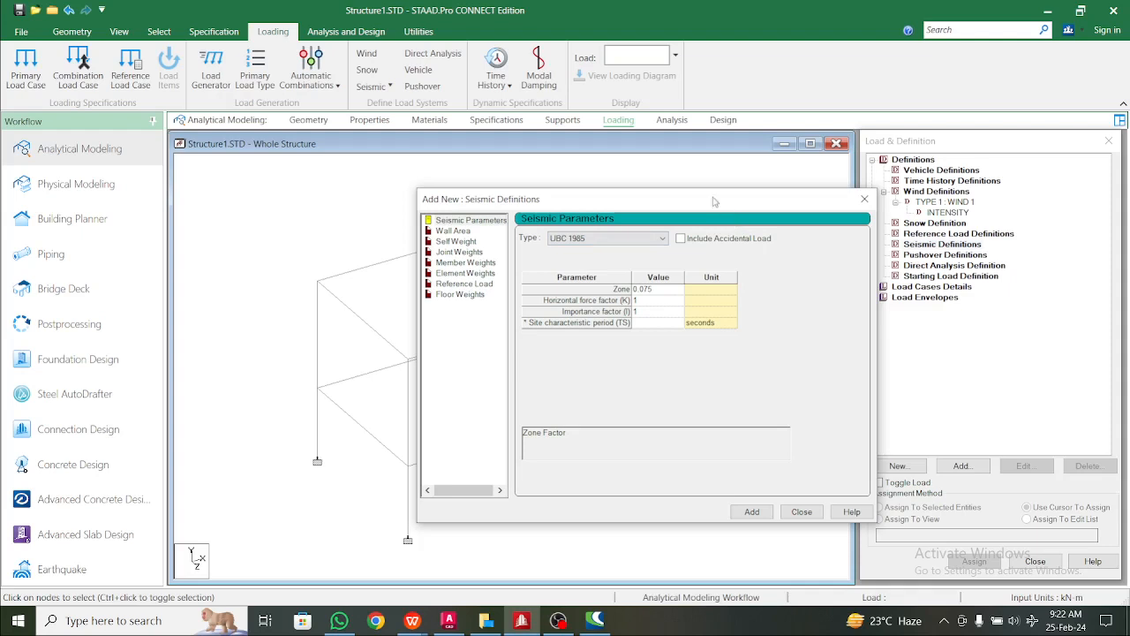
pyautogui.click(637, 237)
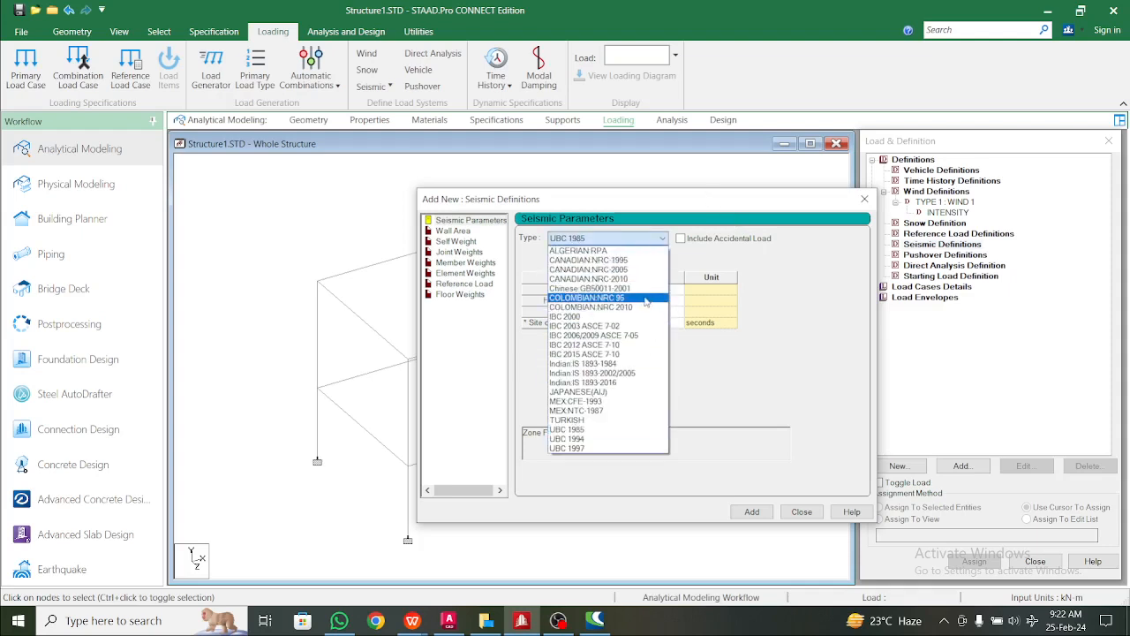
pyautogui.click(640, 383)
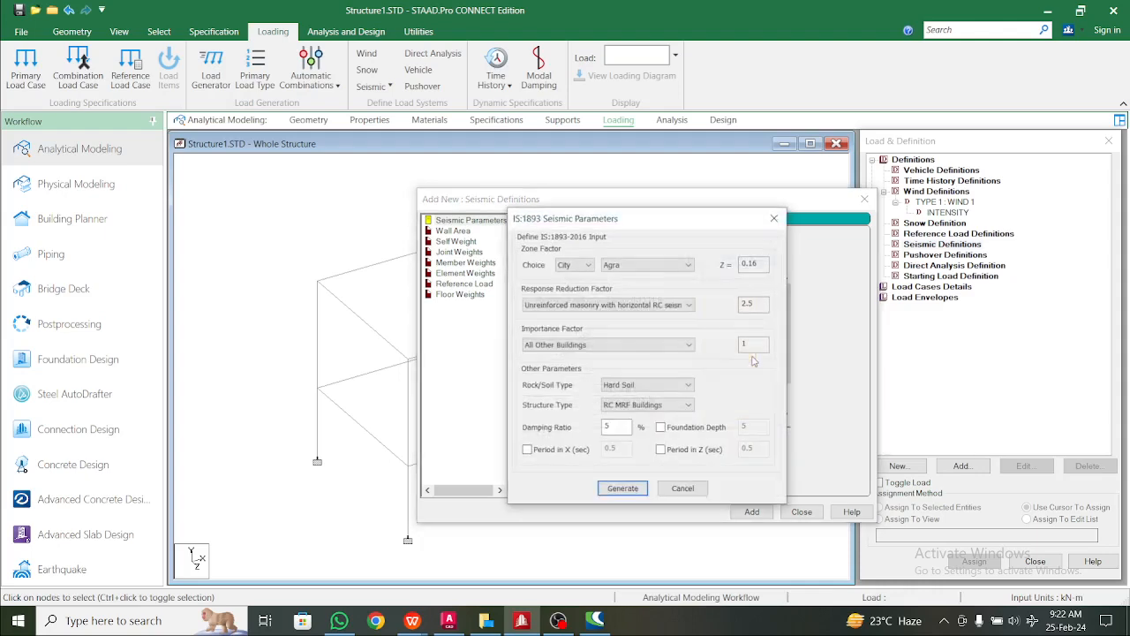
# - Set the seismic zone to V and the response reduction factor to RC buildings with Special Moment Resisting Frame
pyautogui.click(515, 192)
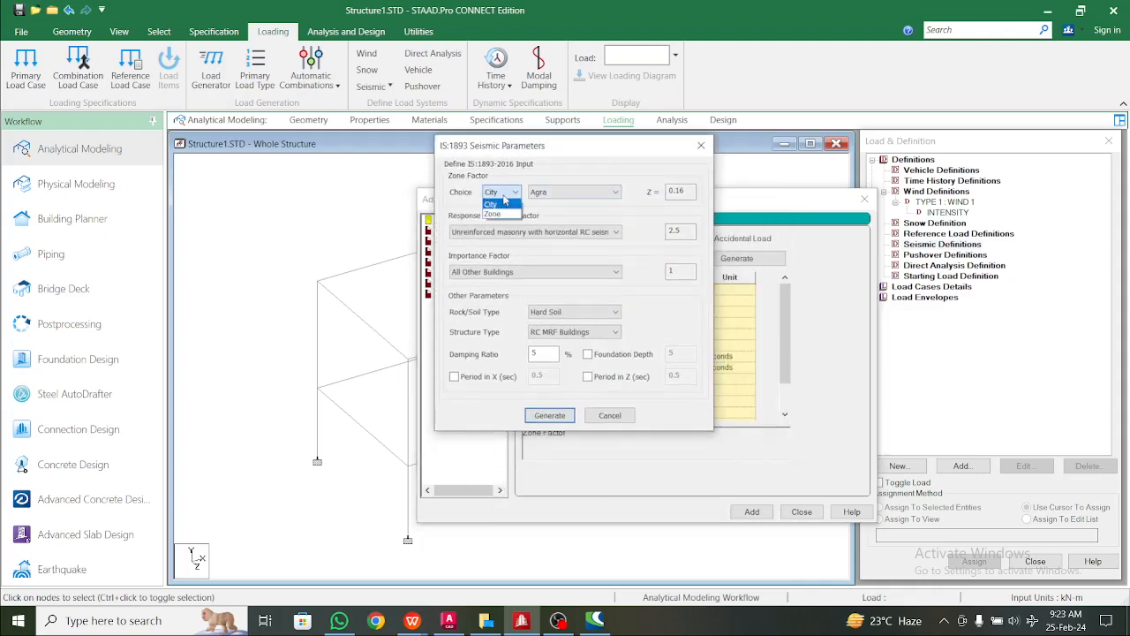
pyautogui.click(499, 215)
pyautogui.click(587, 188)
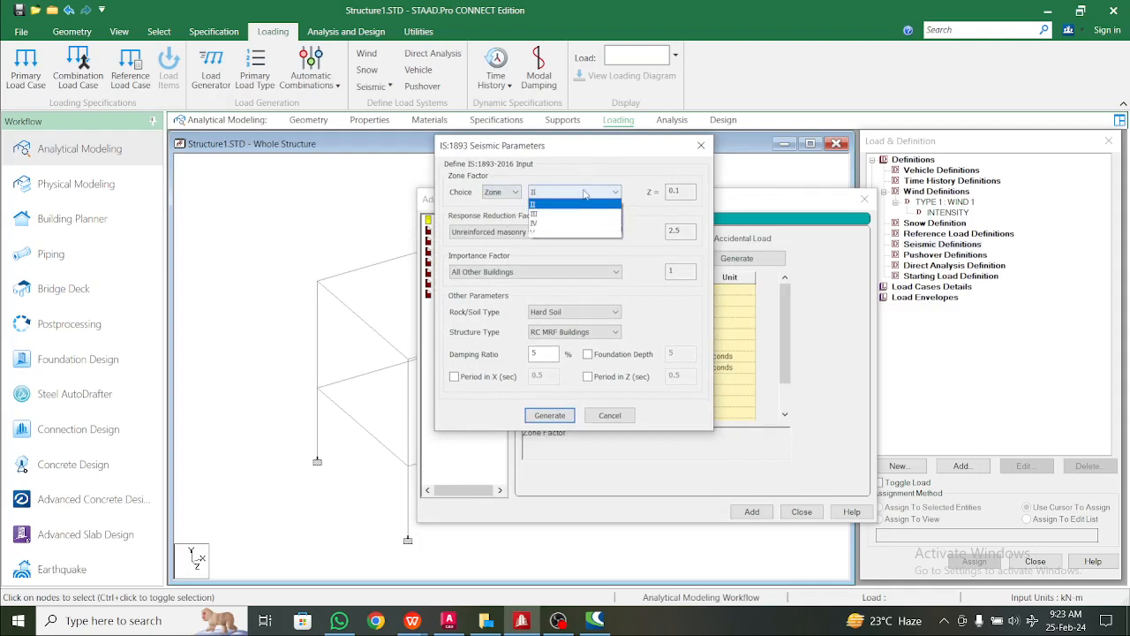
pyautogui.click(567, 235)
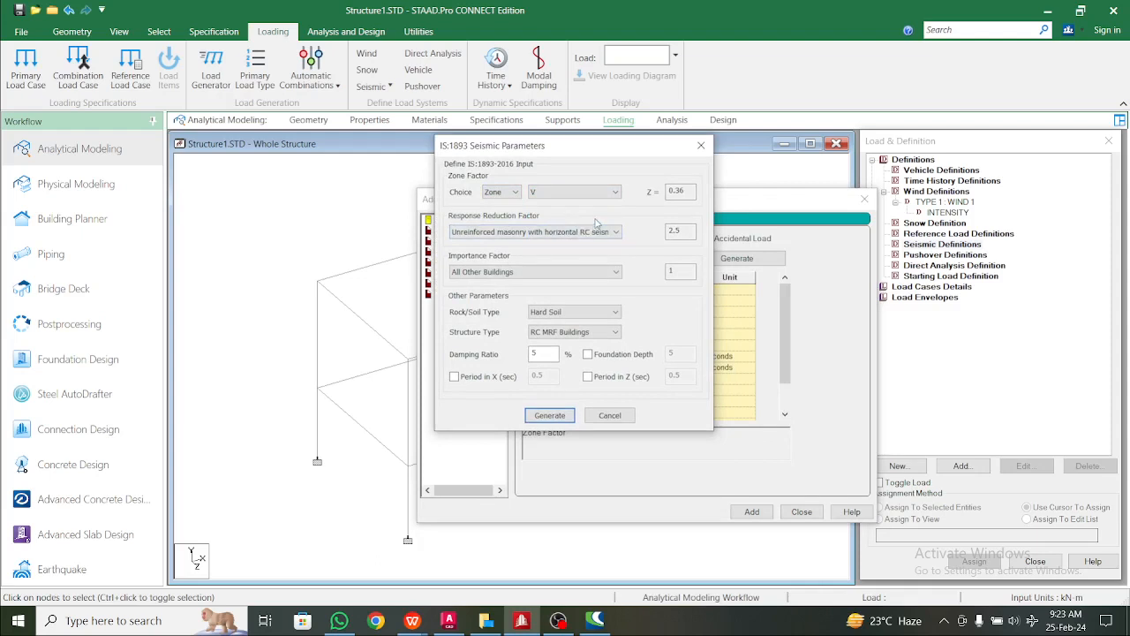
pyautogui.click(589, 233)
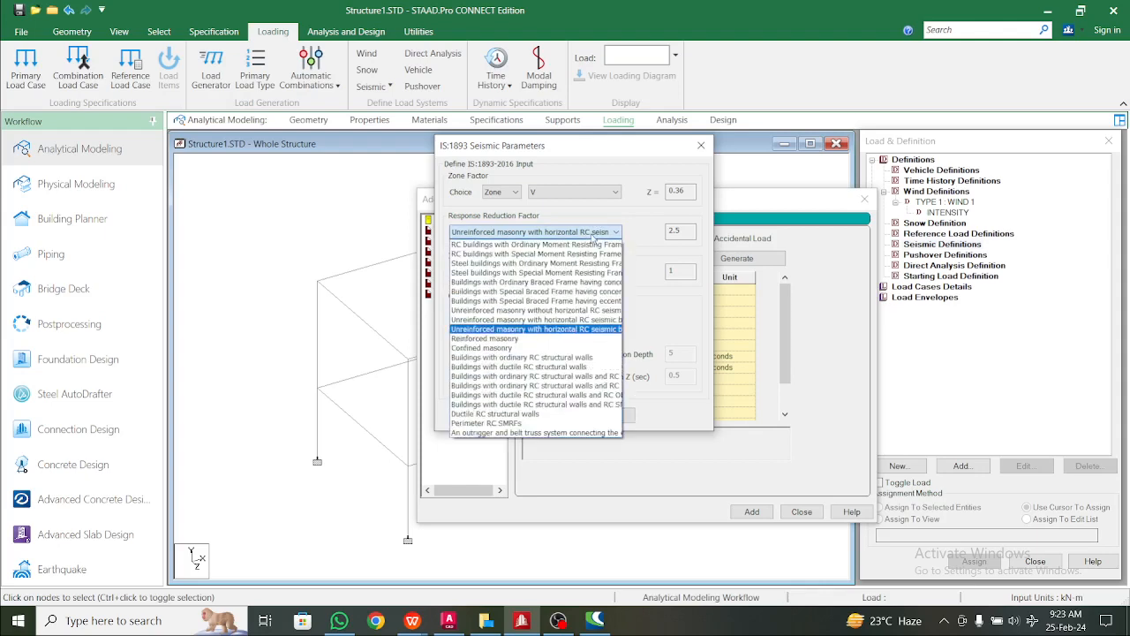
pyautogui.click(585, 255)
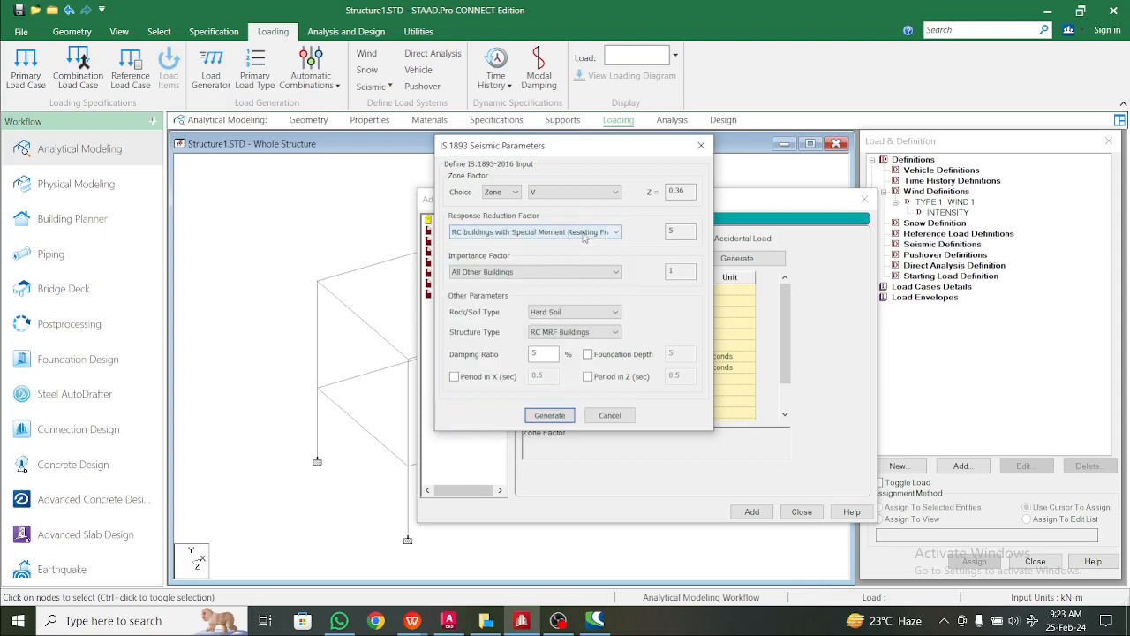
pyautogui.click(583, 232)
pyautogui.click(583, 233)
# - Set importance to All Other Buildings, soil to Medium Soil and structure type to All other Buildings, enabling custom periods in X and Z
pyautogui.click(579, 272)
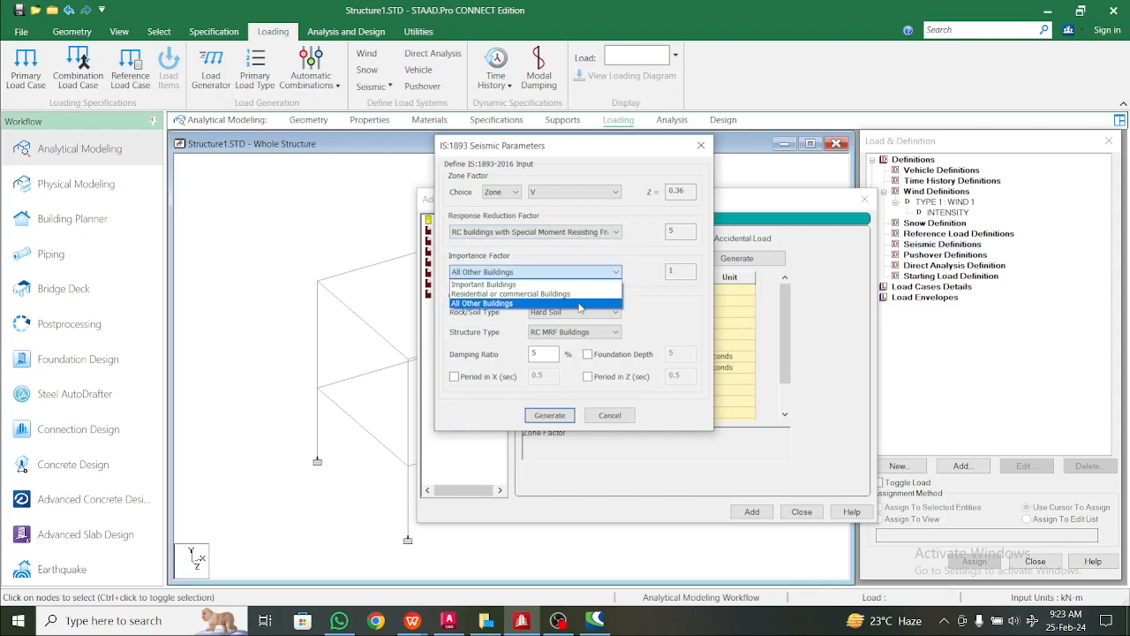
pyautogui.click(579, 304)
pyautogui.click(578, 312)
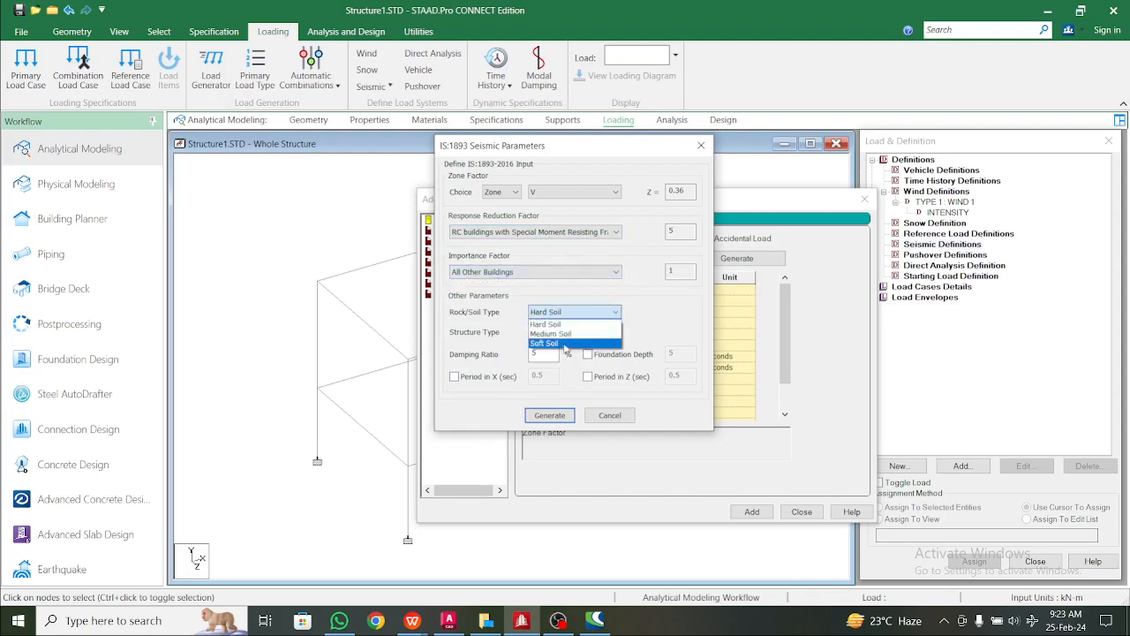
pyautogui.click(564, 335)
pyautogui.click(566, 332)
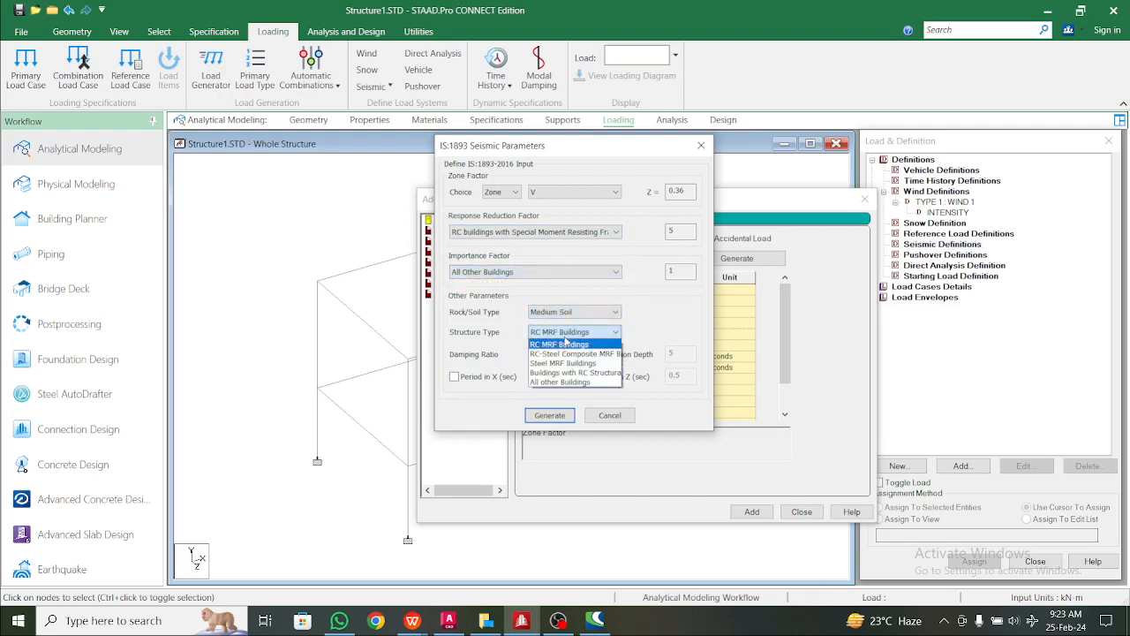
pyautogui.click(565, 390)
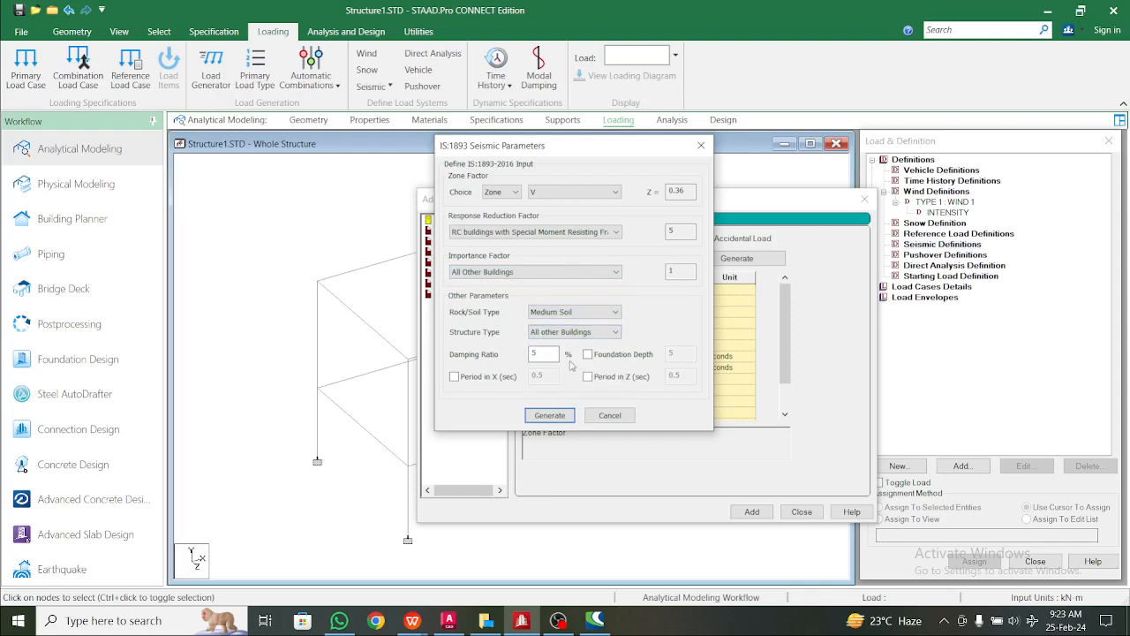
pyautogui.click(454, 376)
pyautogui.click(587, 376)
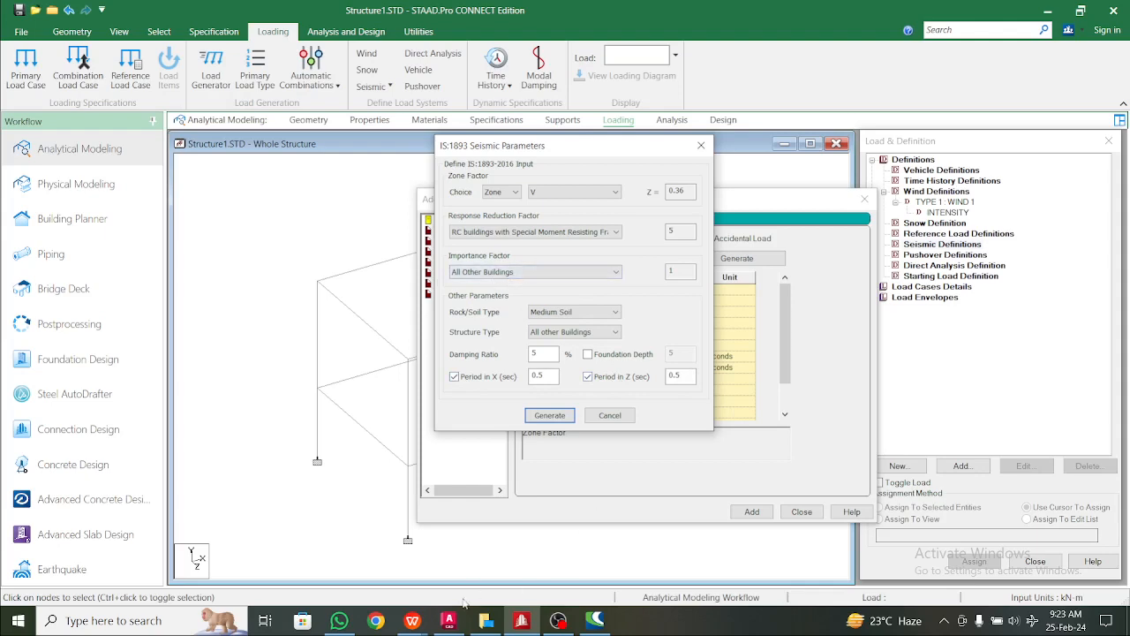
# - Switch to WPS Office, close the wind load workbook and examine the earthquake direction notes and clause 6.3.3.1 in the response spectrum document
pyautogui.click(335, 556)
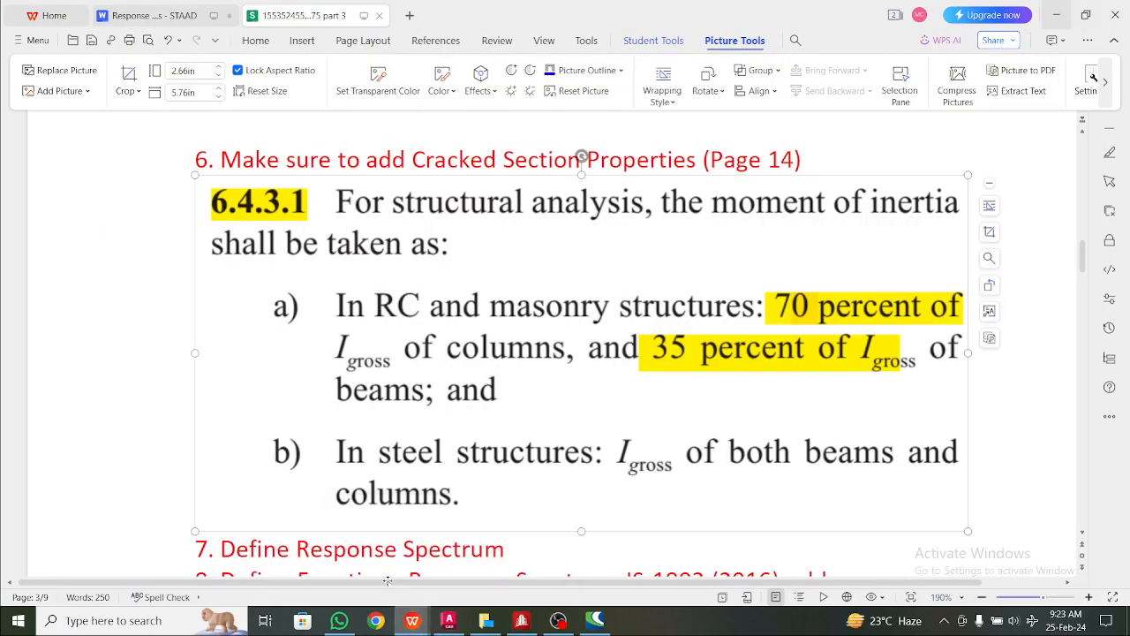
pyautogui.click(336, 14)
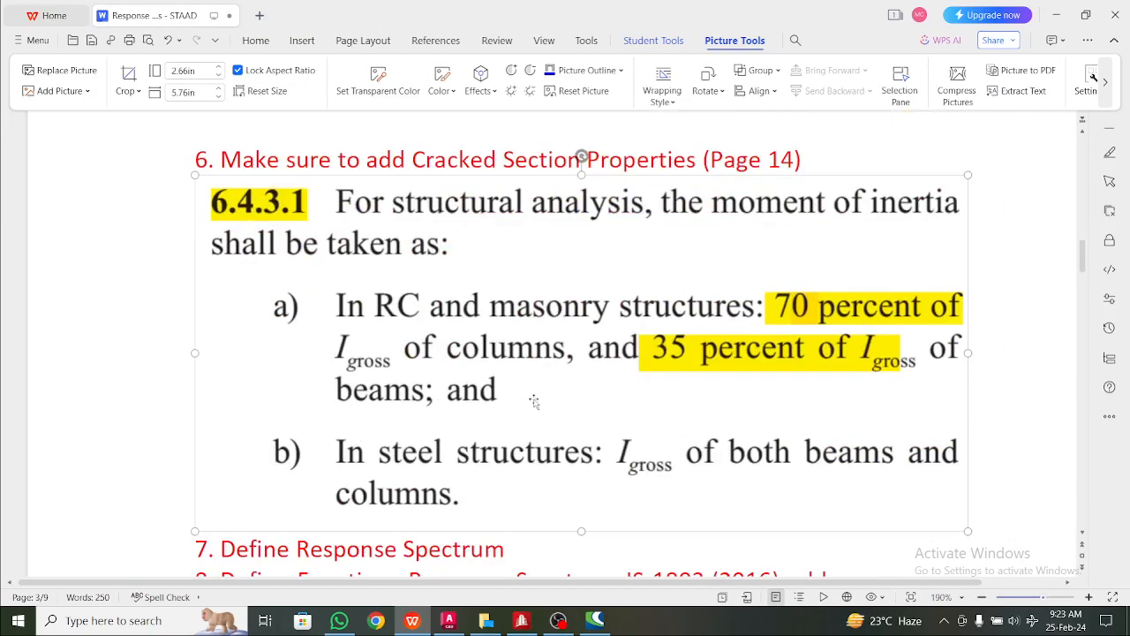
pyautogui.scroll(20, 533, 402)
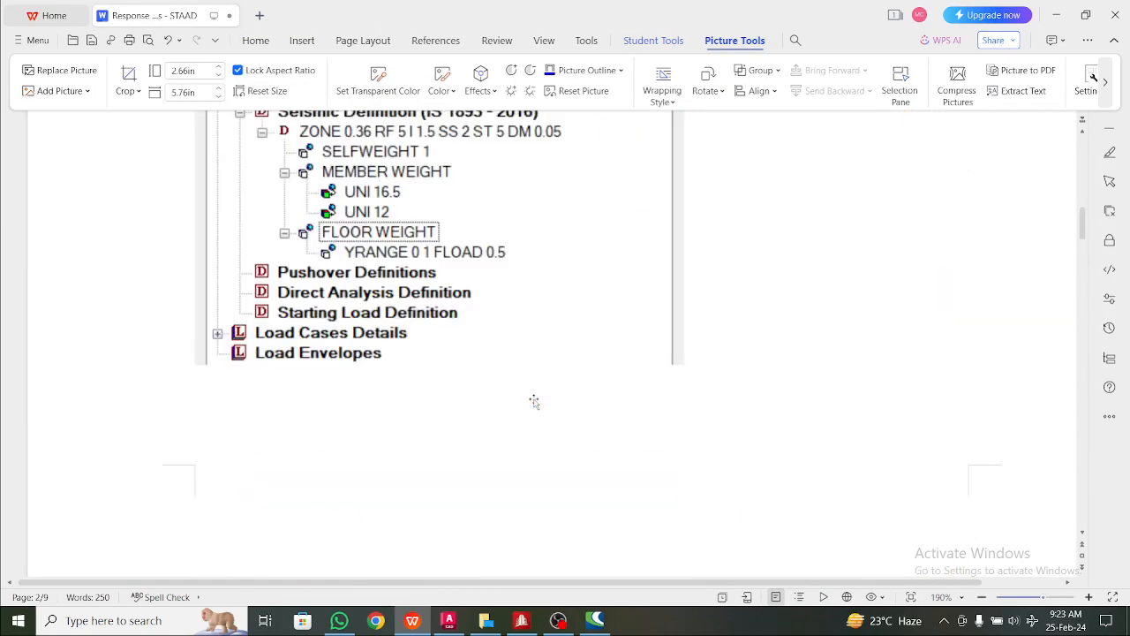
pyautogui.scroll(20, 534, 402)
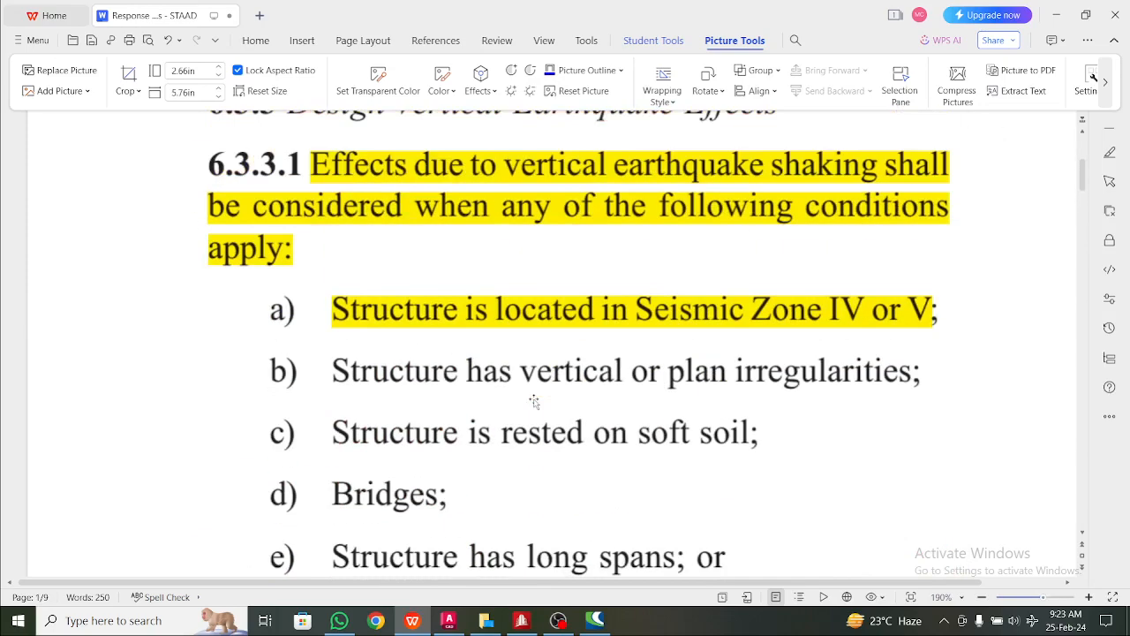
pyautogui.scroll(-5, 534, 402)
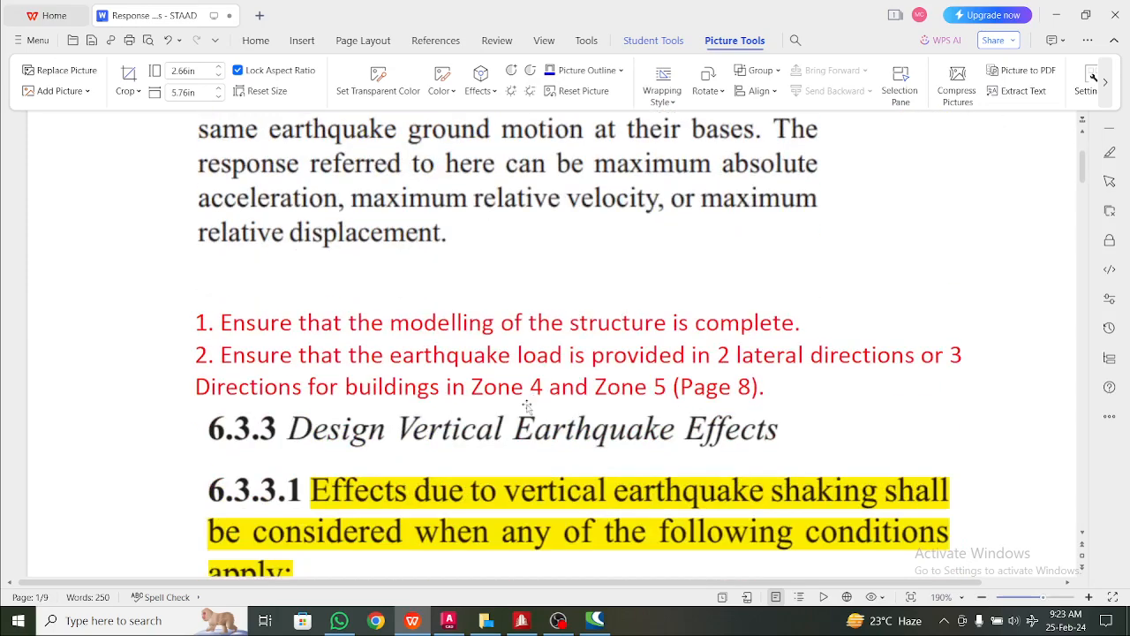
pyautogui.scroll(-1, 548, 360)
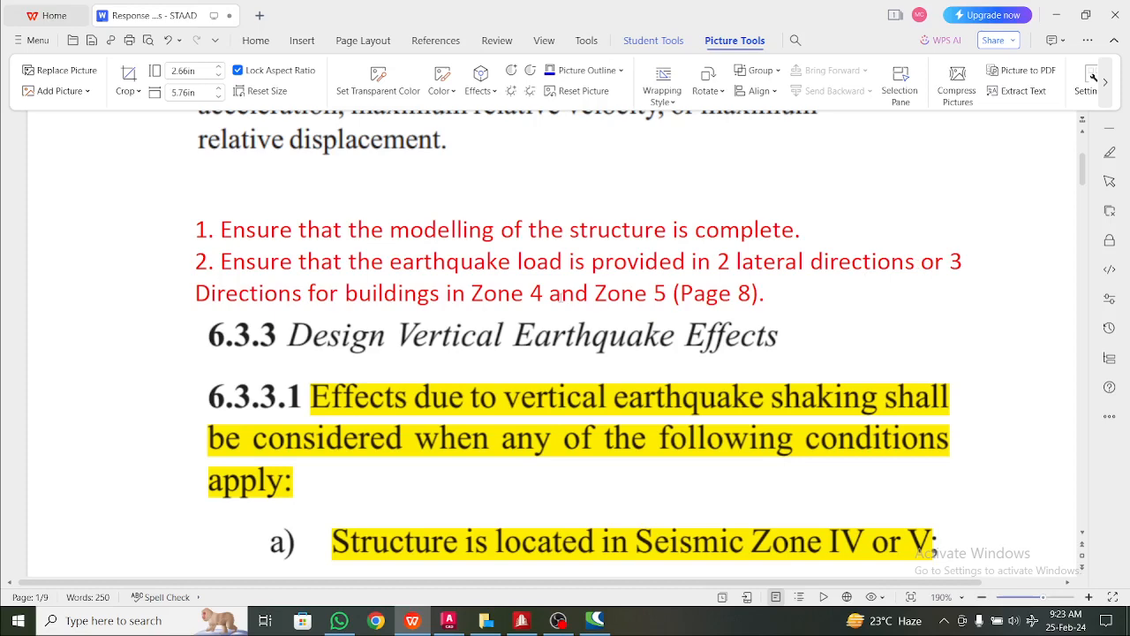
pyautogui.scroll(-1, 557, 298)
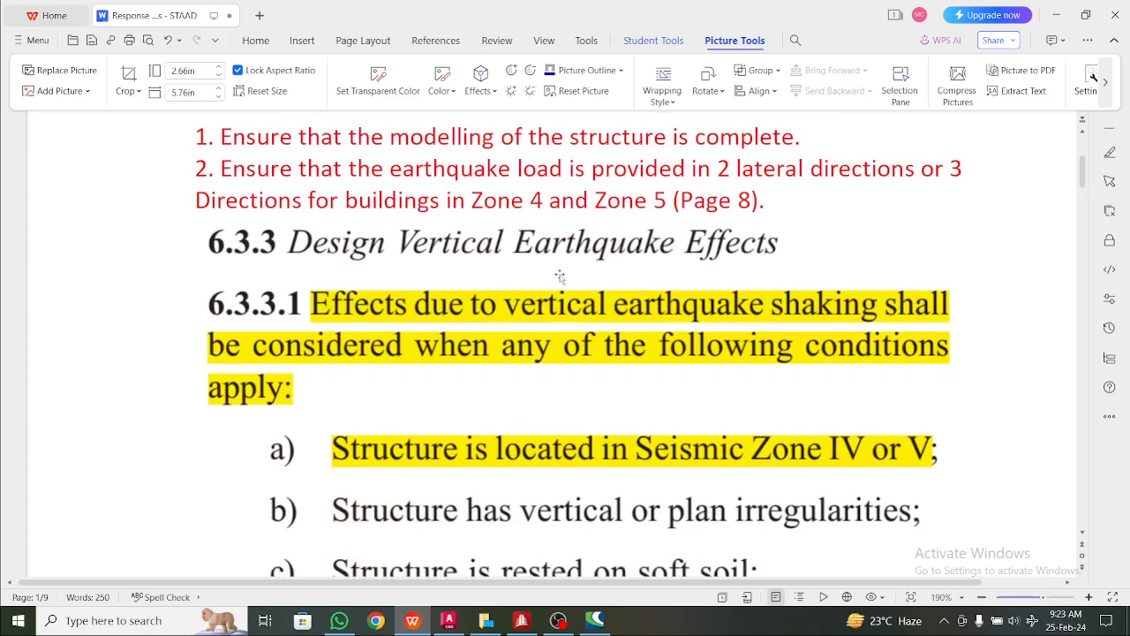
pyautogui.scroll(-1, 726, 239)
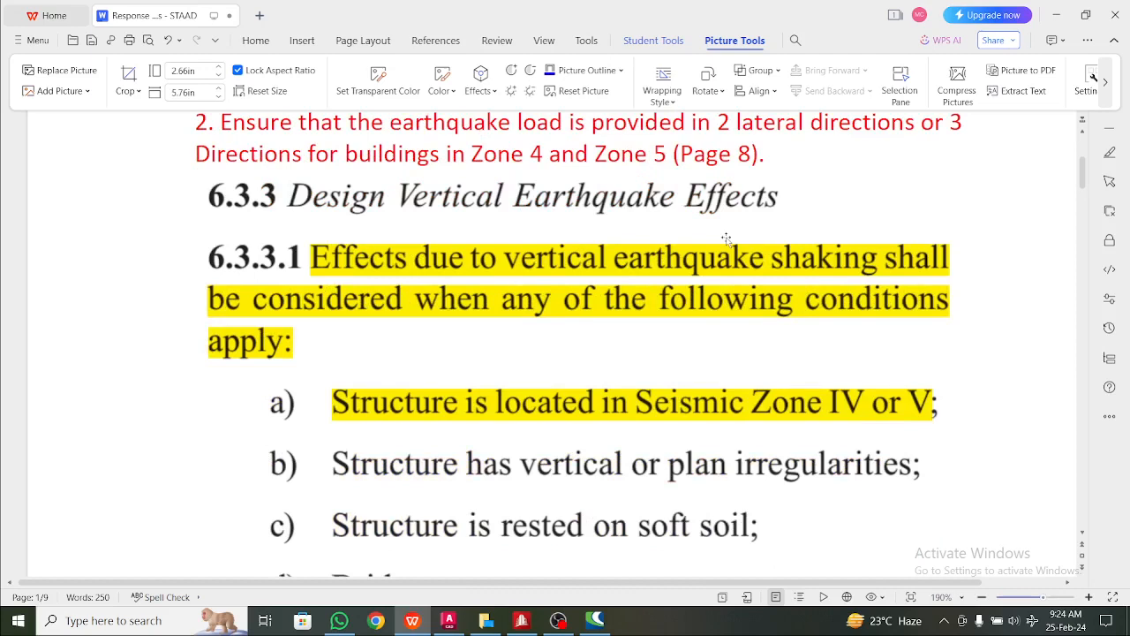
pyautogui.scroll(2, 726, 237)
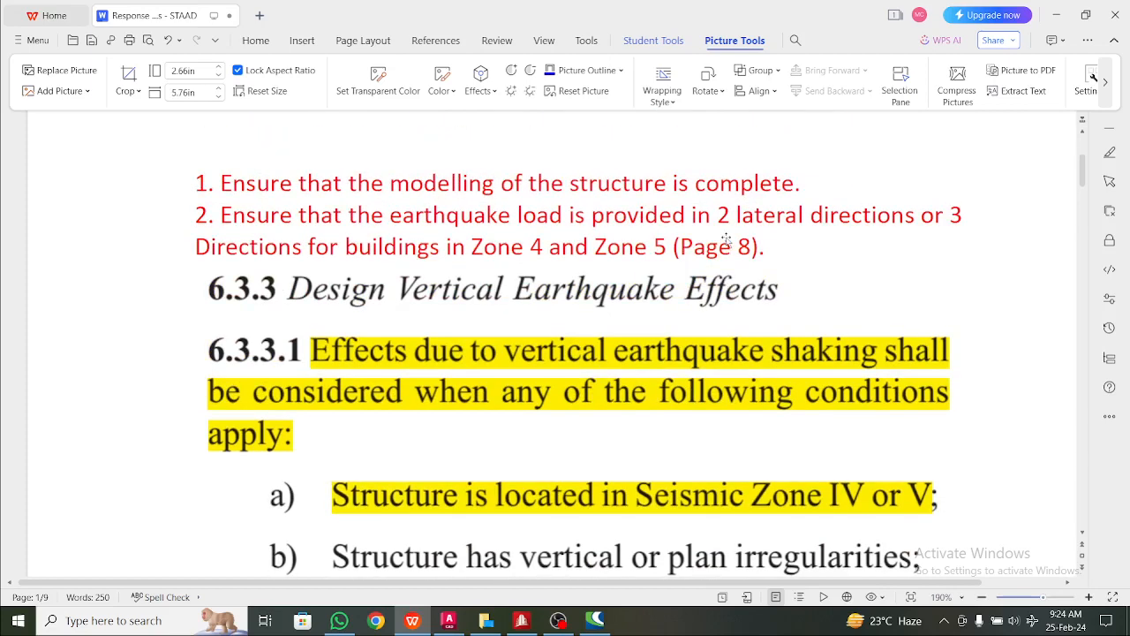
# - Read through conditions a) to f) of clause 6.3.3.1 on when vertical earthquake effects must be considered
pyautogui.scroll(-2, 726, 238)
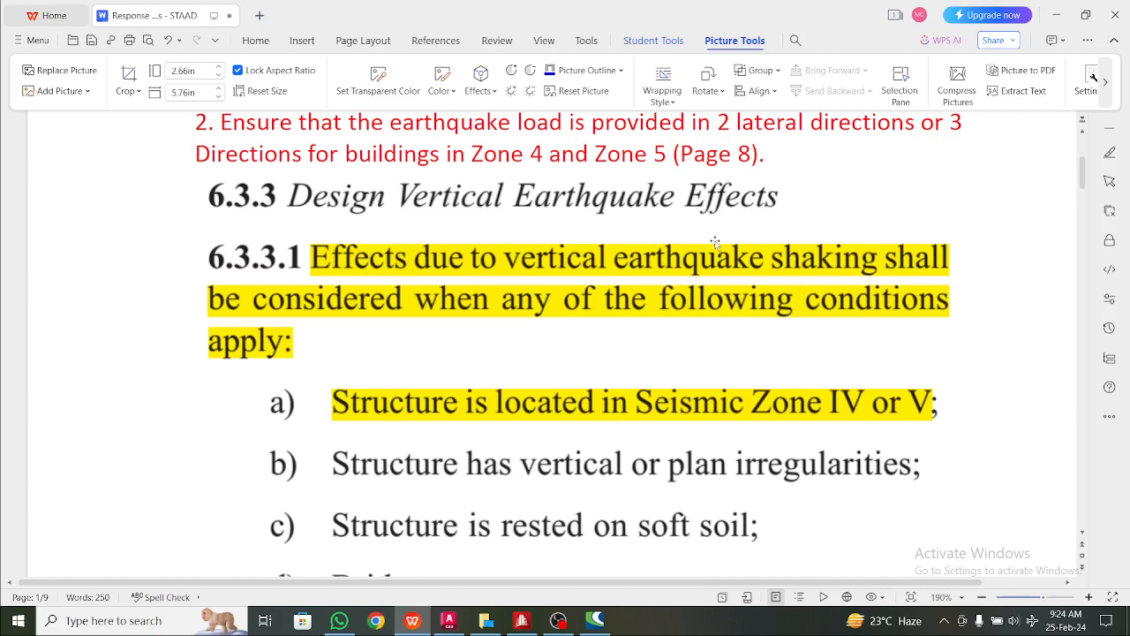
pyautogui.scroll(-2, 651, 240)
pyautogui.scroll(2, 720, 237)
pyautogui.scroll(-3, 720, 238)
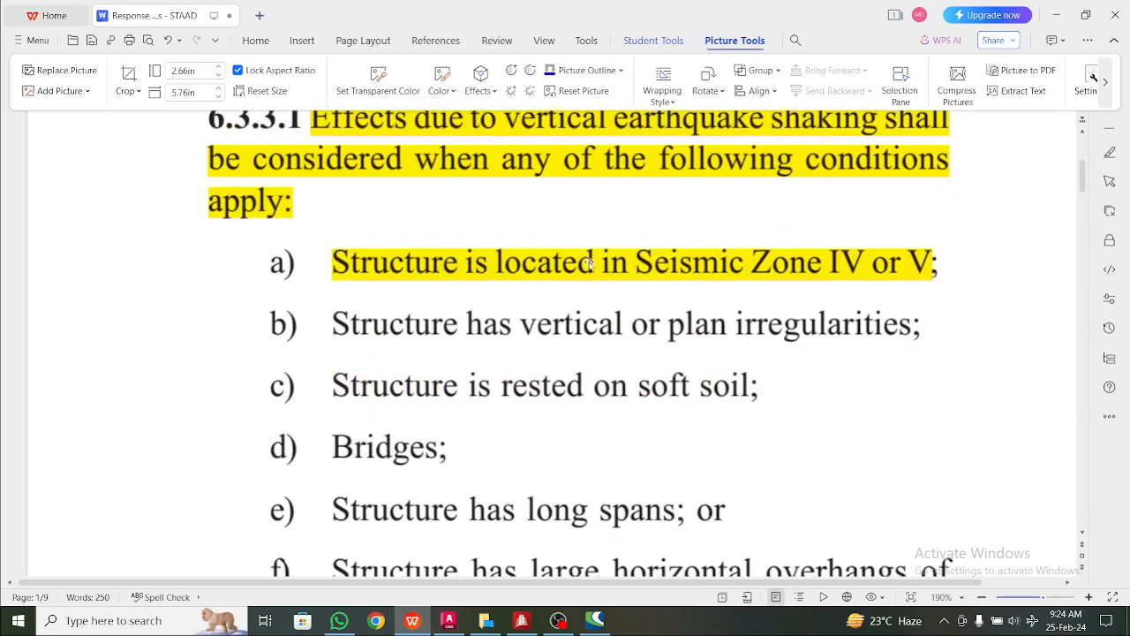
pyautogui.scroll(-3, 659, 267)
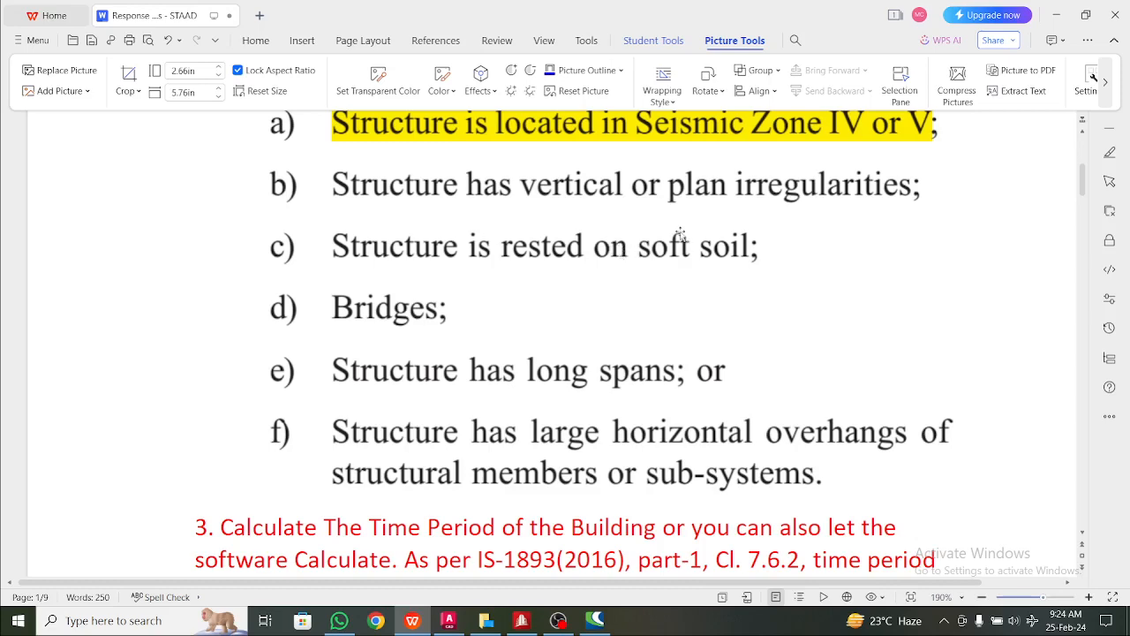
pyautogui.scroll(1, 664, 238)
pyautogui.scroll(2, 665, 239)
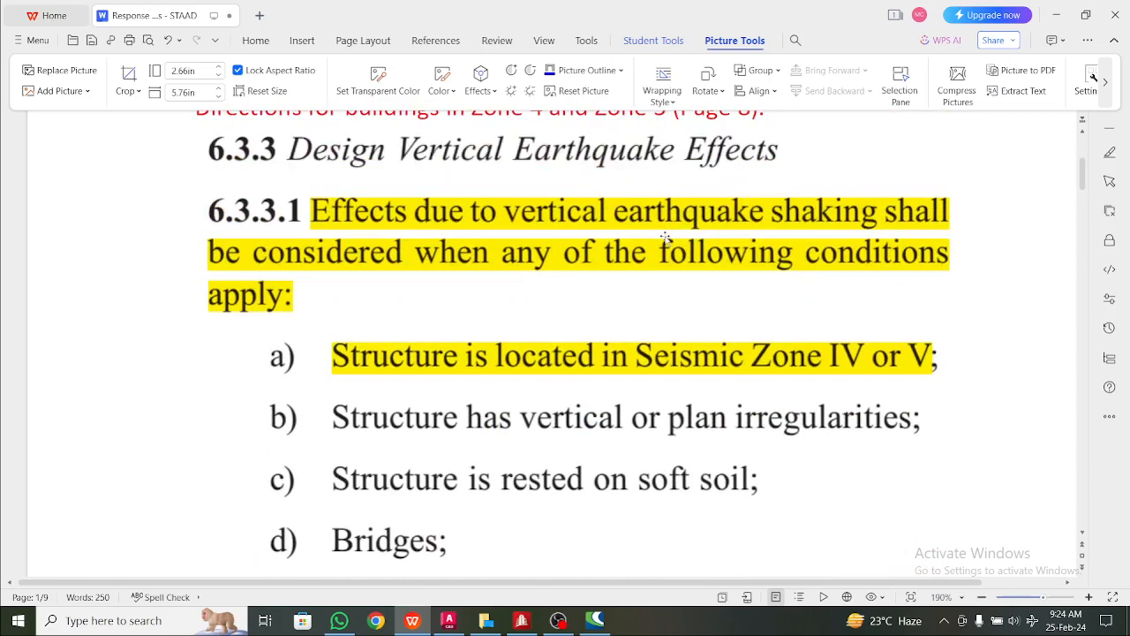
pyautogui.scroll(-4, 665, 238)
pyautogui.scroll(1, 665, 239)
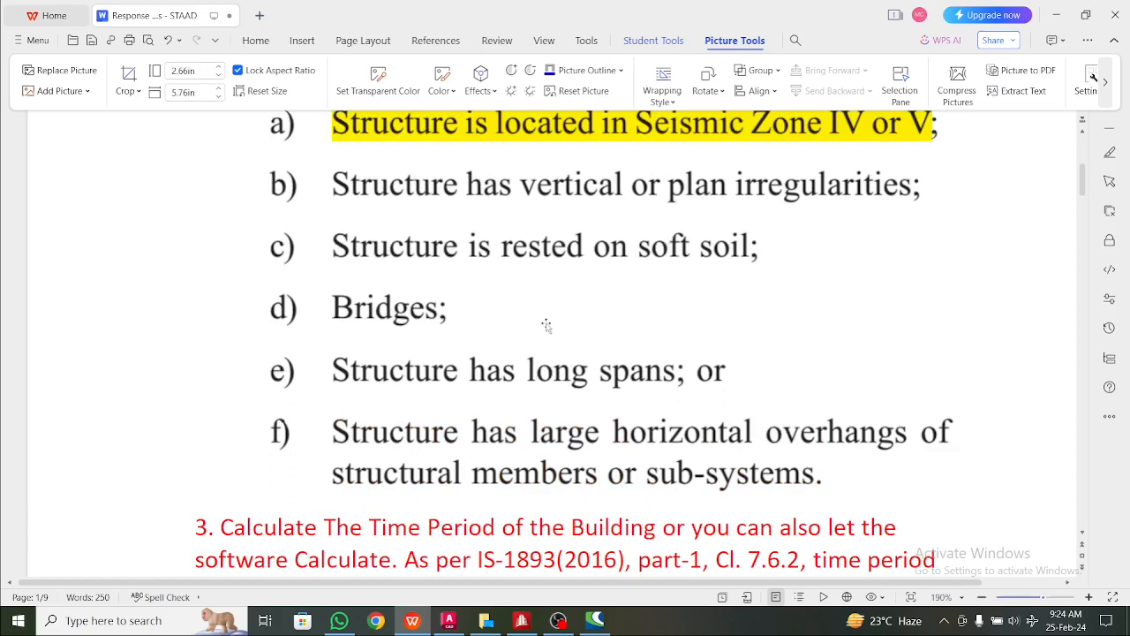
pyautogui.scroll(-2, 547, 326)
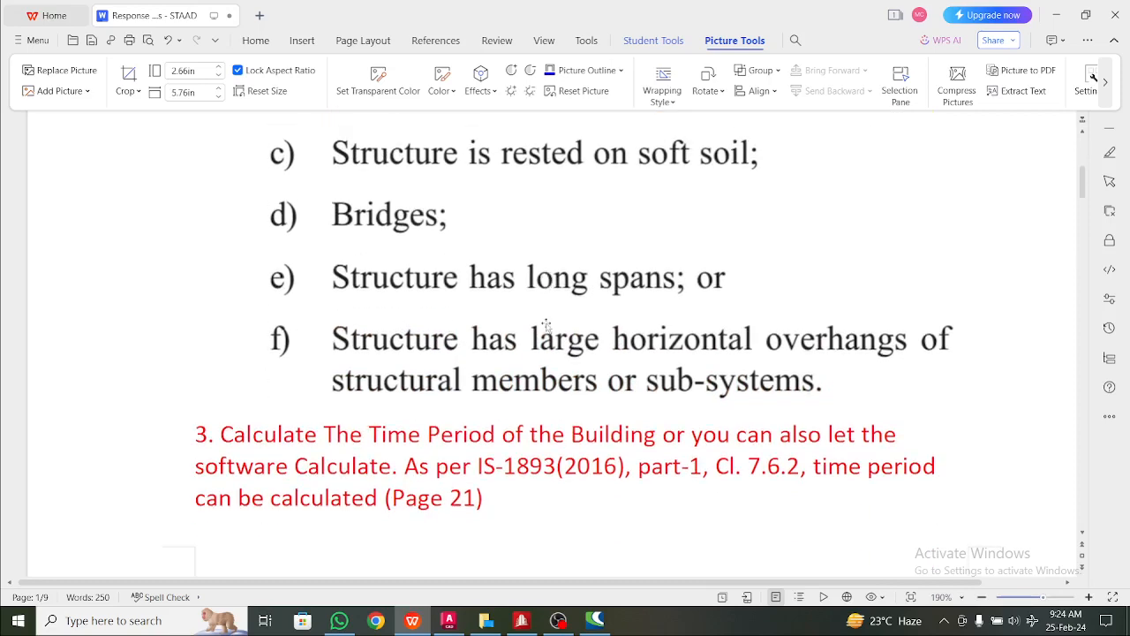
pyautogui.scroll(4, 662, 302)
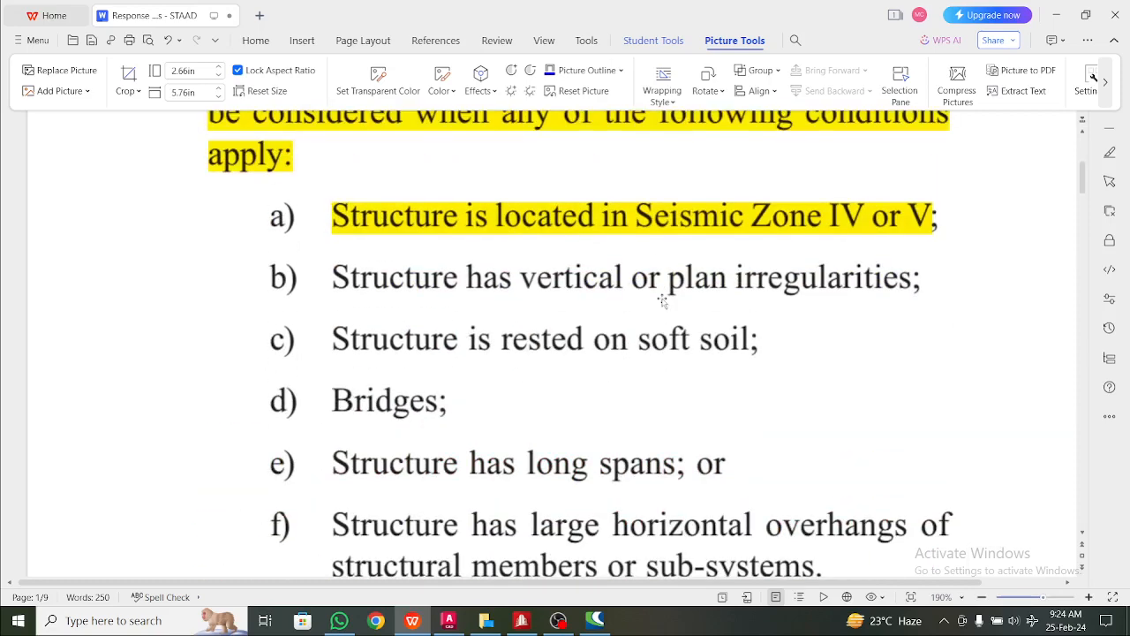
pyautogui.scroll(1, 662, 302)
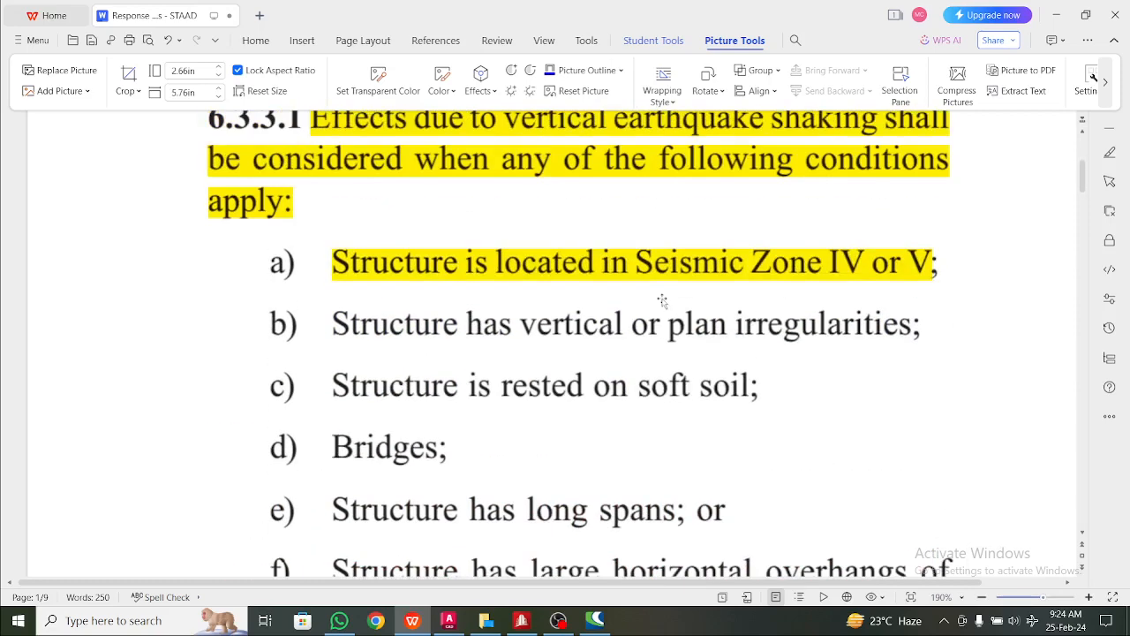
pyautogui.scroll(-5, 662, 302)
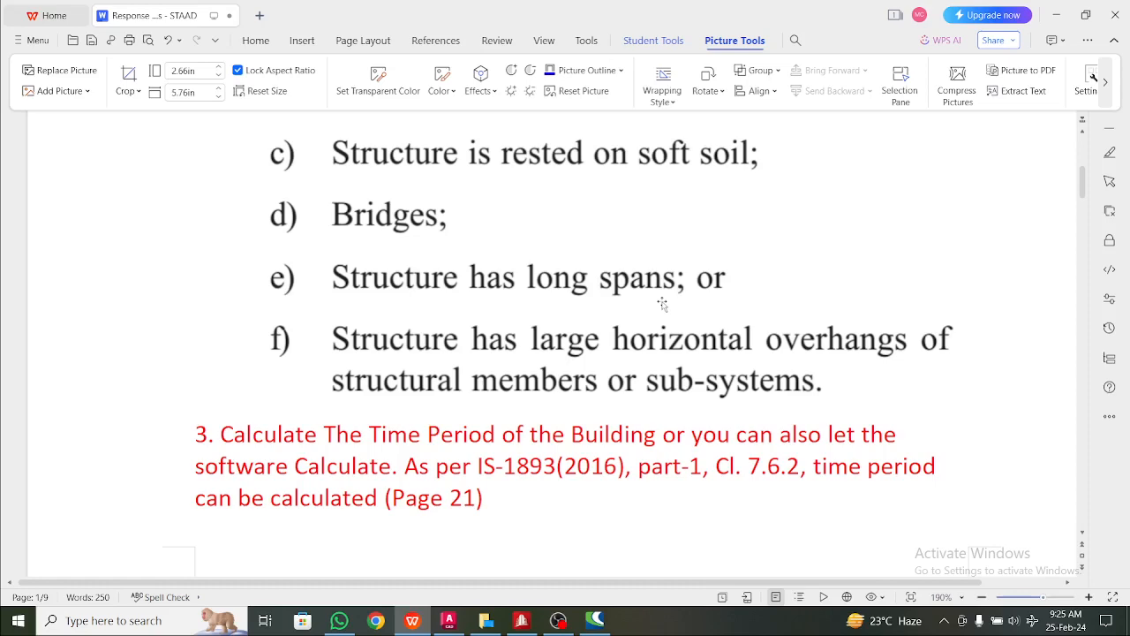
pyautogui.scroll(-1, 661, 304)
pyautogui.scroll(5, 661, 303)
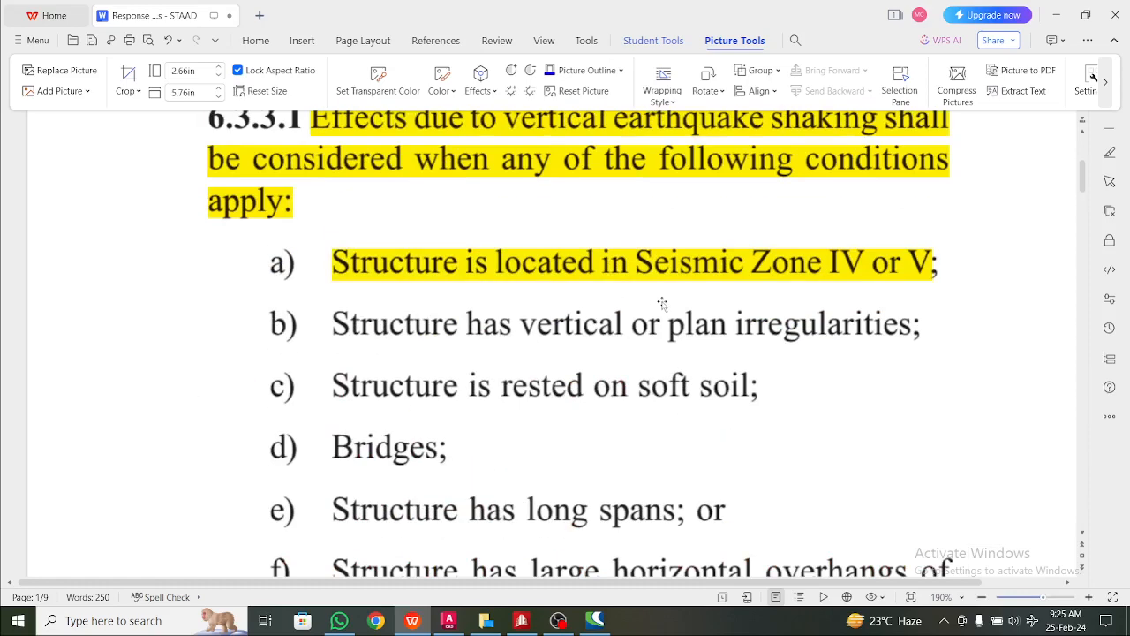
pyautogui.scroll(-2, 662, 304)
pyautogui.scroll(-3, 662, 303)
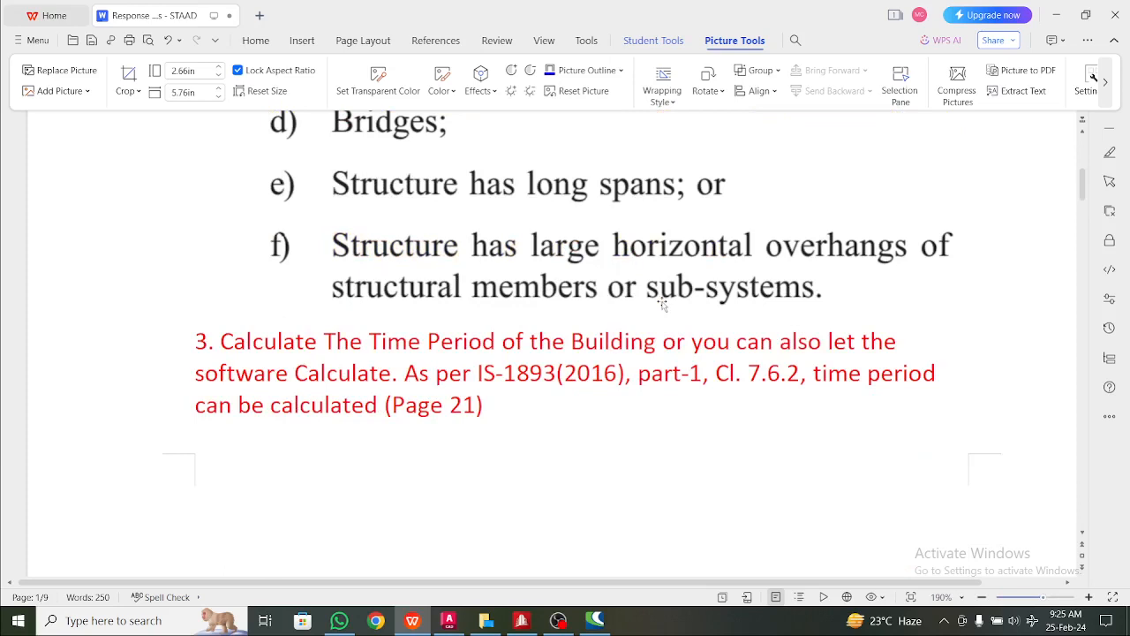
# - Examine note 3 on the building time period and the clause 7.6.2 formula for all other buildings, including the definitions of h and d
pyautogui.scroll(-1, 661, 304)
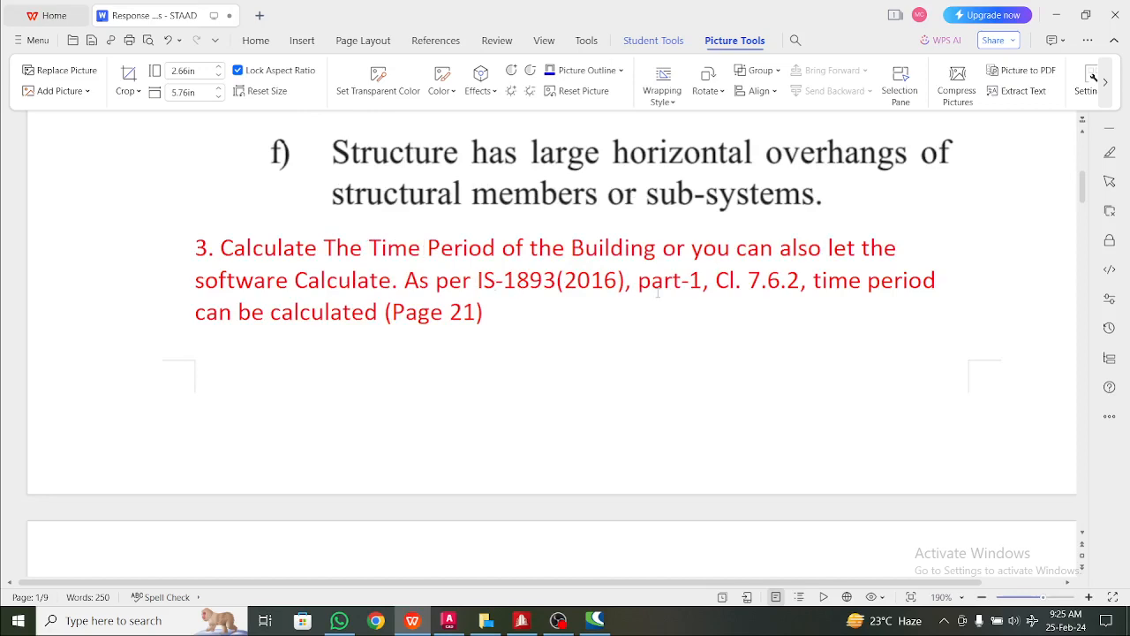
pyautogui.scroll(-8, 539, 300)
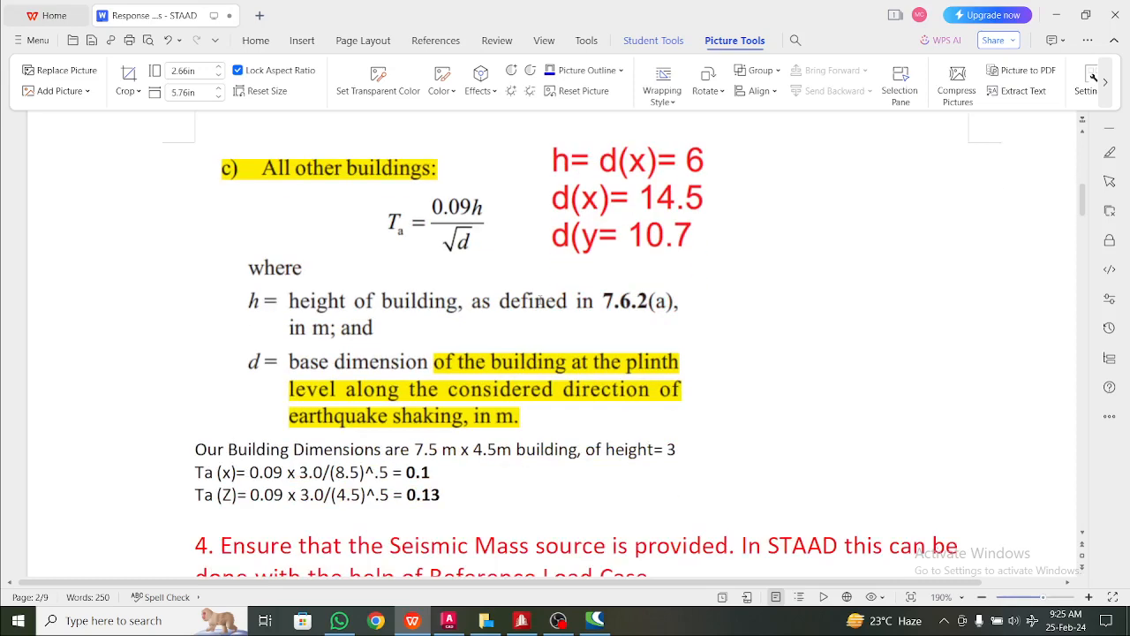
pyautogui.scroll(1, 538, 301)
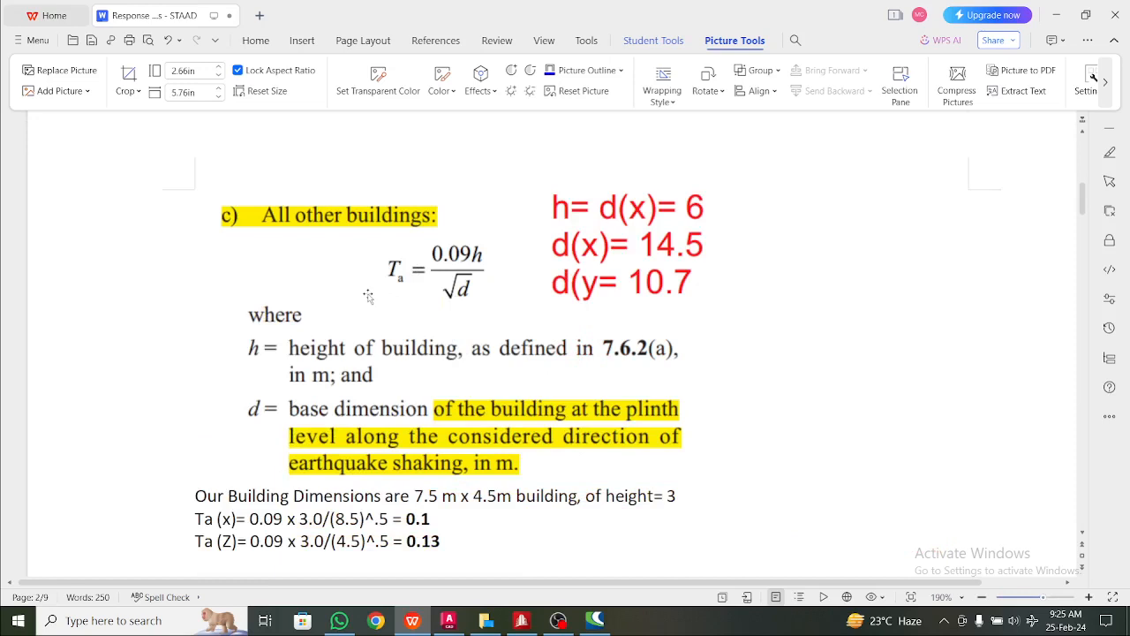
pyautogui.click(441, 411)
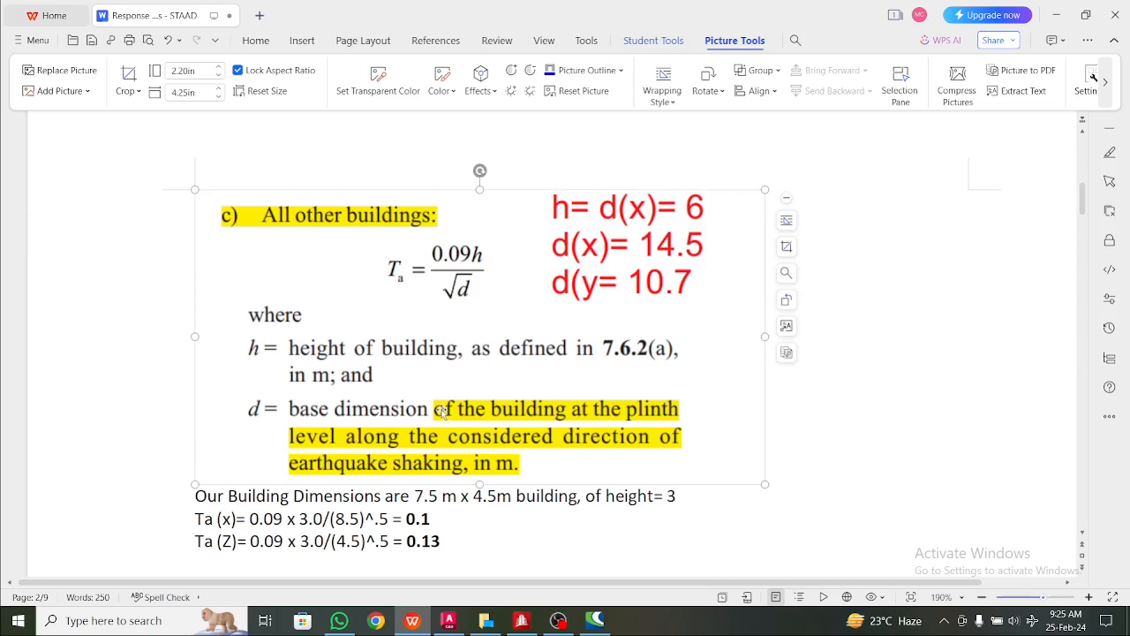
pyautogui.click(771, 470)
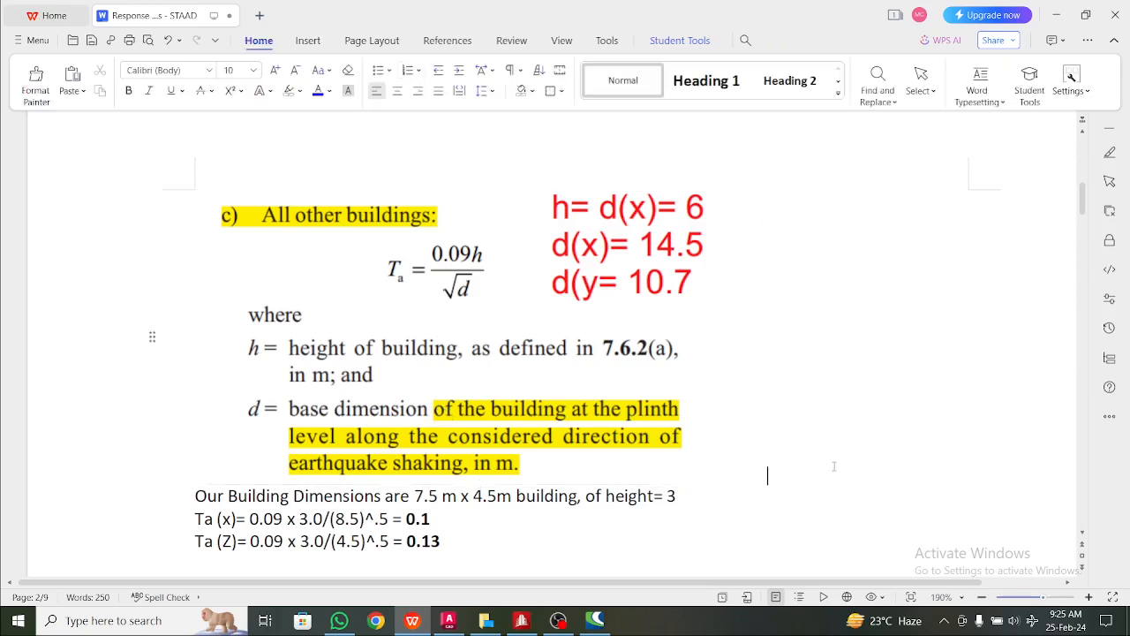
pyautogui.click(559, 397)
pyautogui.click(896, 417)
pyautogui.click(652, 377)
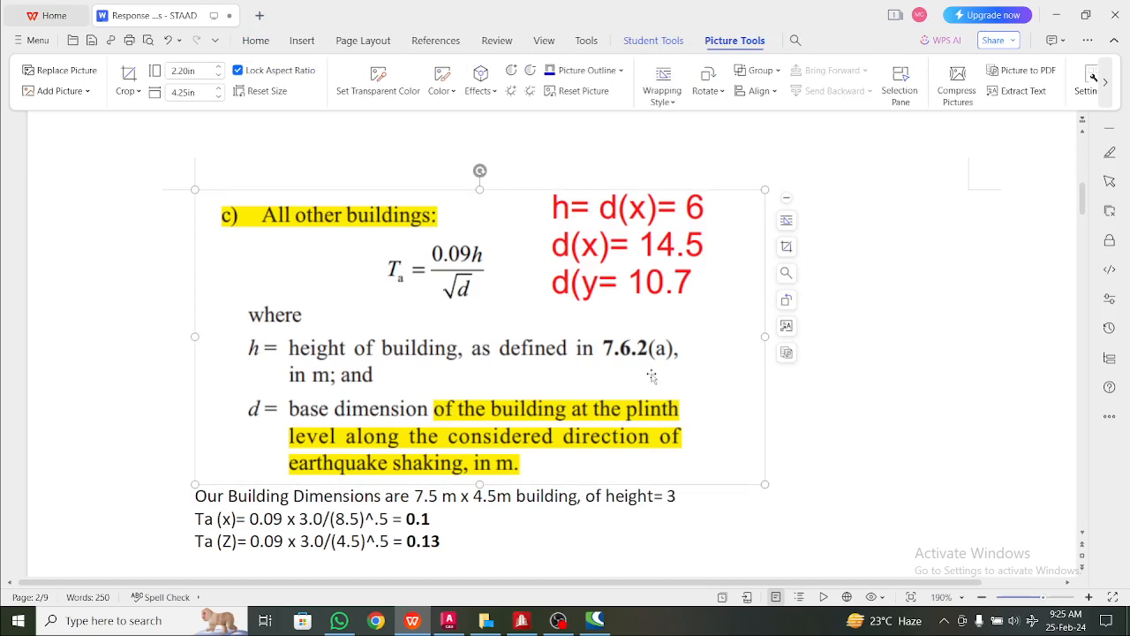
pyautogui.click(903, 433)
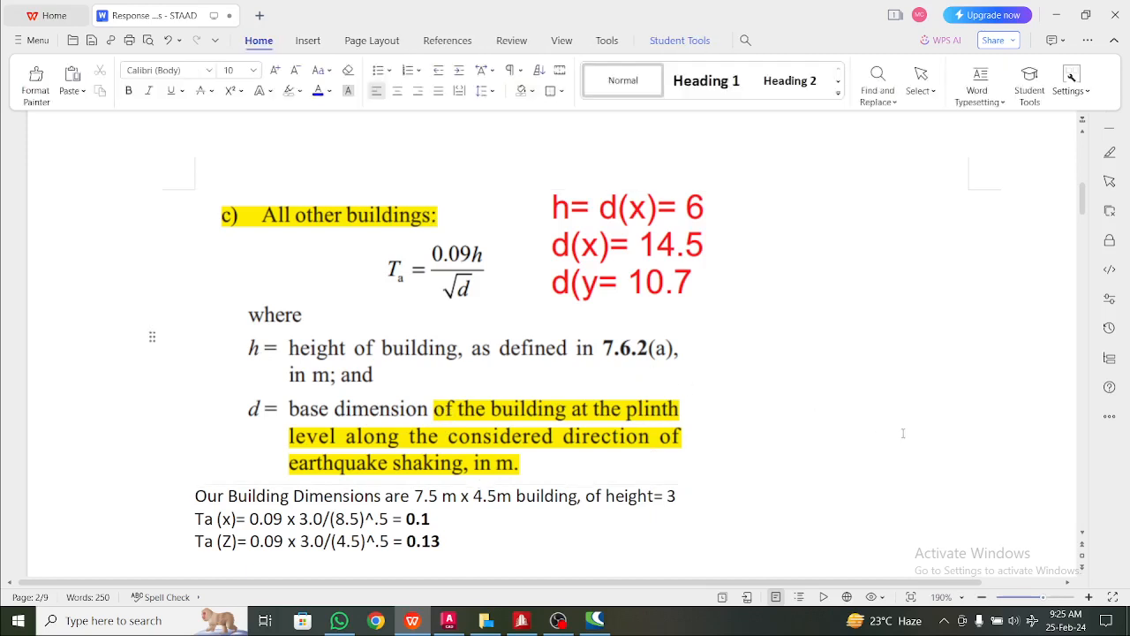
pyautogui.click(601, 393)
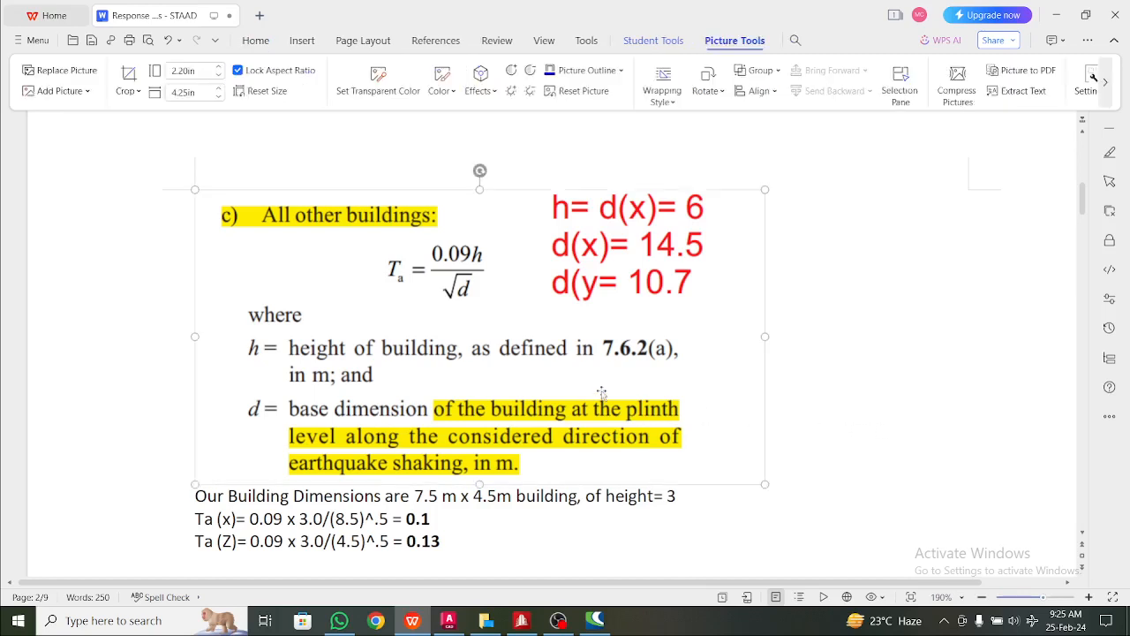
pyautogui.click(905, 422)
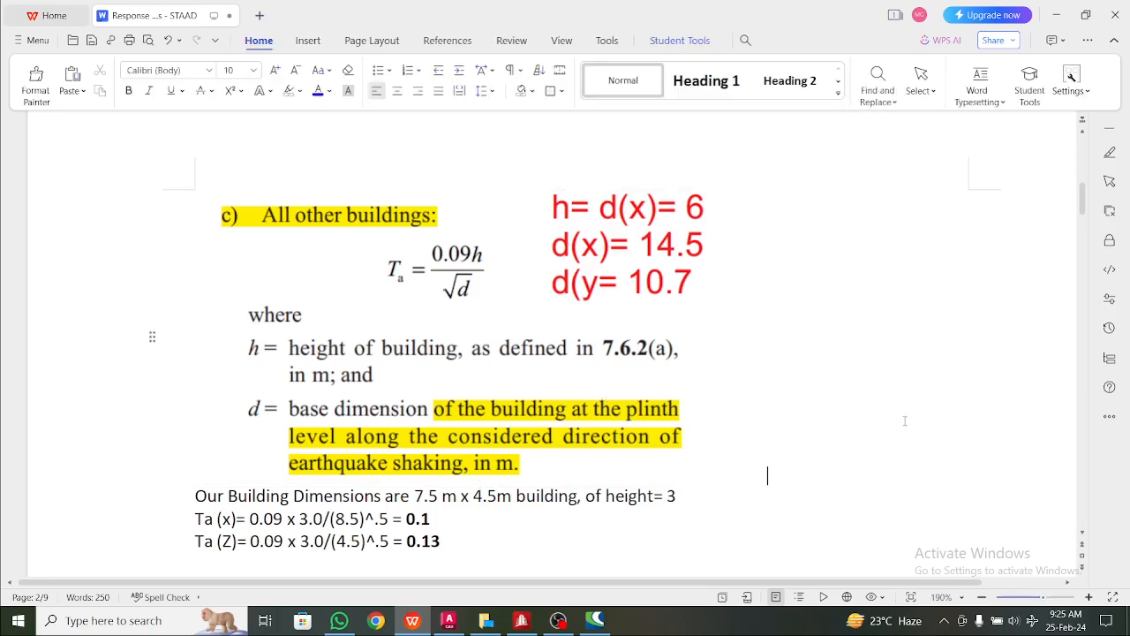
pyautogui.click(705, 394)
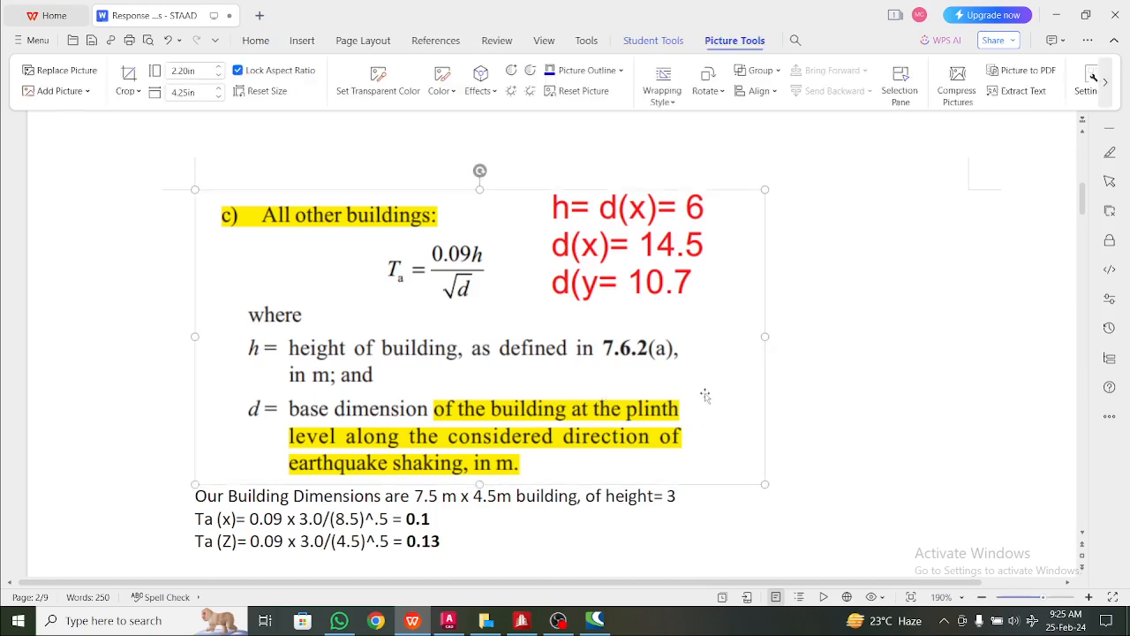
pyautogui.click(809, 427)
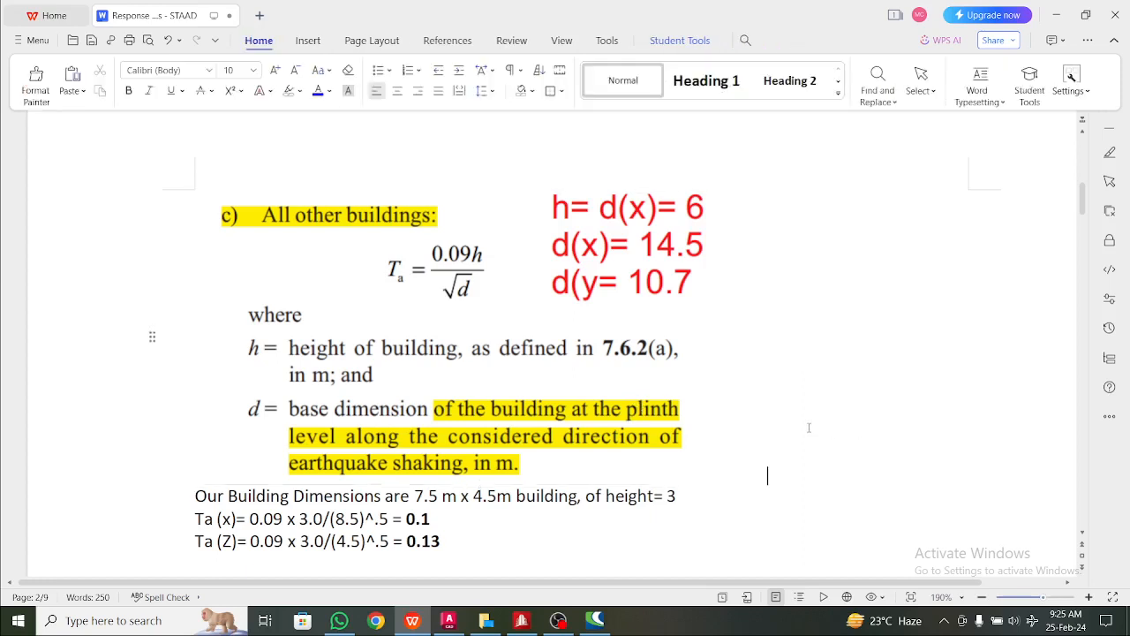
pyautogui.click(682, 408)
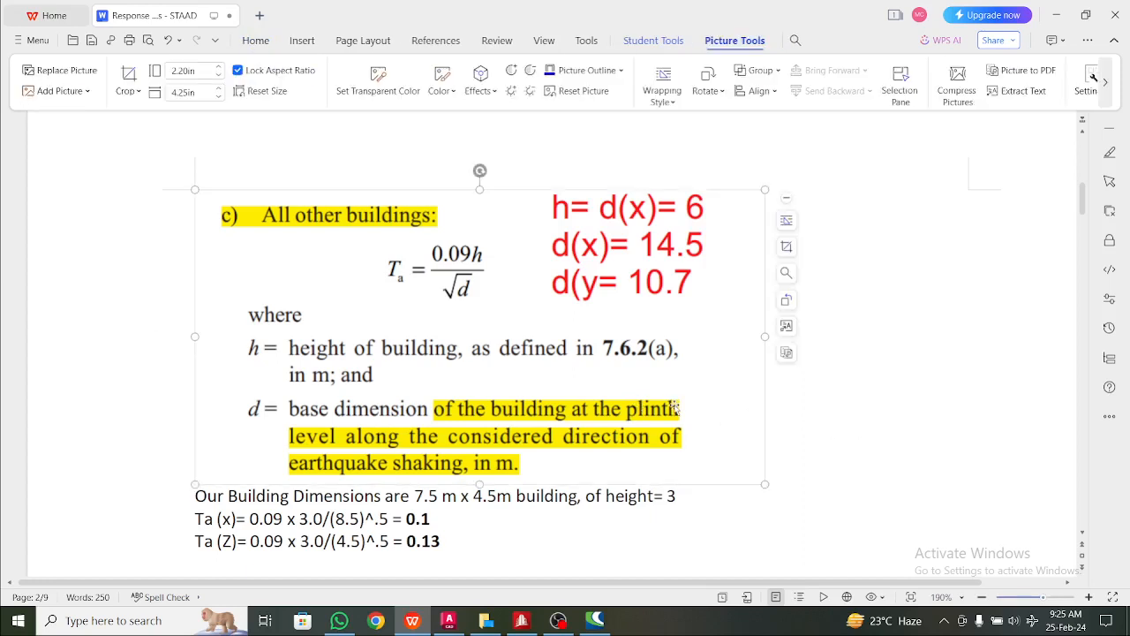
# - Compare the time period formula with the building dimensions and the worked Ta (x) and Ta (Z) calculations
pyautogui.scroll(-1, 640, 402)
pyautogui.scroll(2, 643, 398)
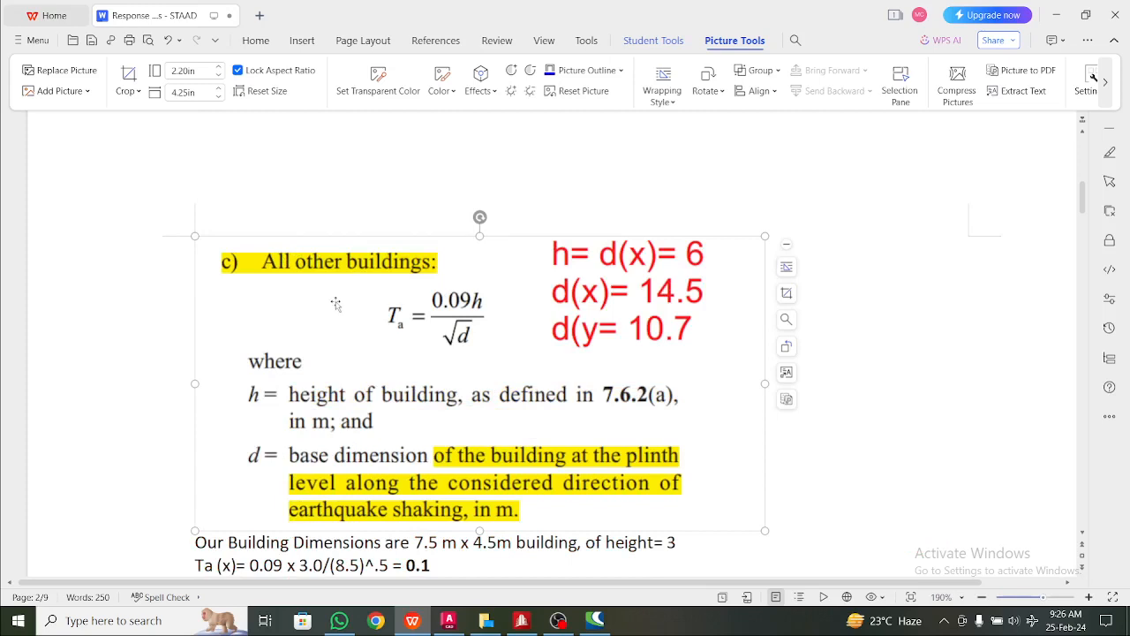
pyautogui.scroll(-1, 445, 332)
pyautogui.scroll(-3, 445, 332)
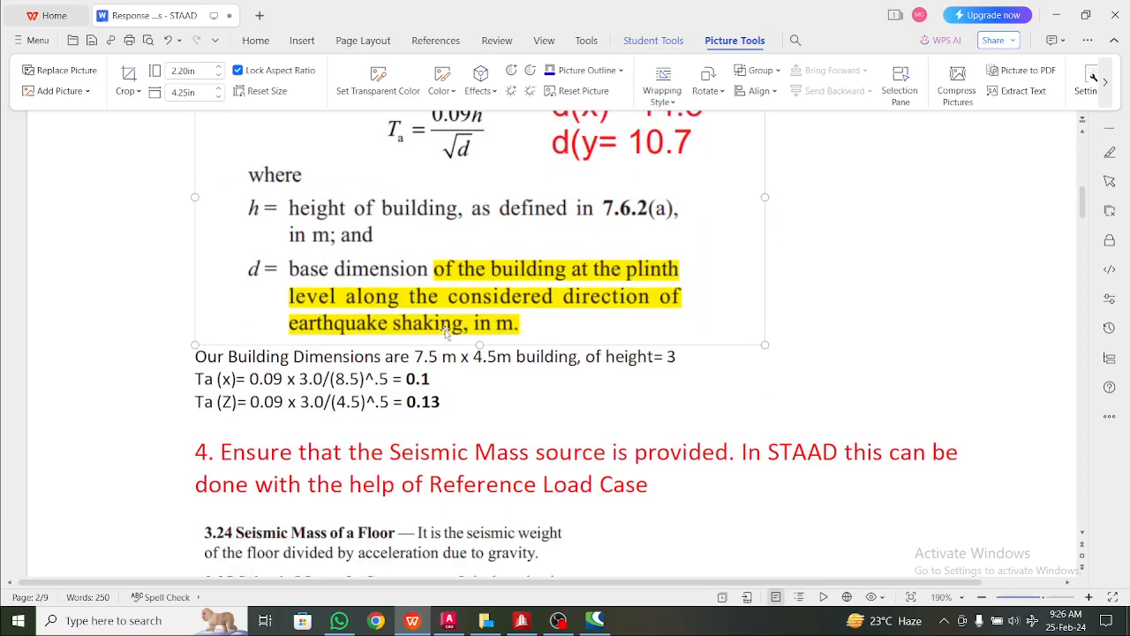
pyautogui.scroll(2, 424, 318)
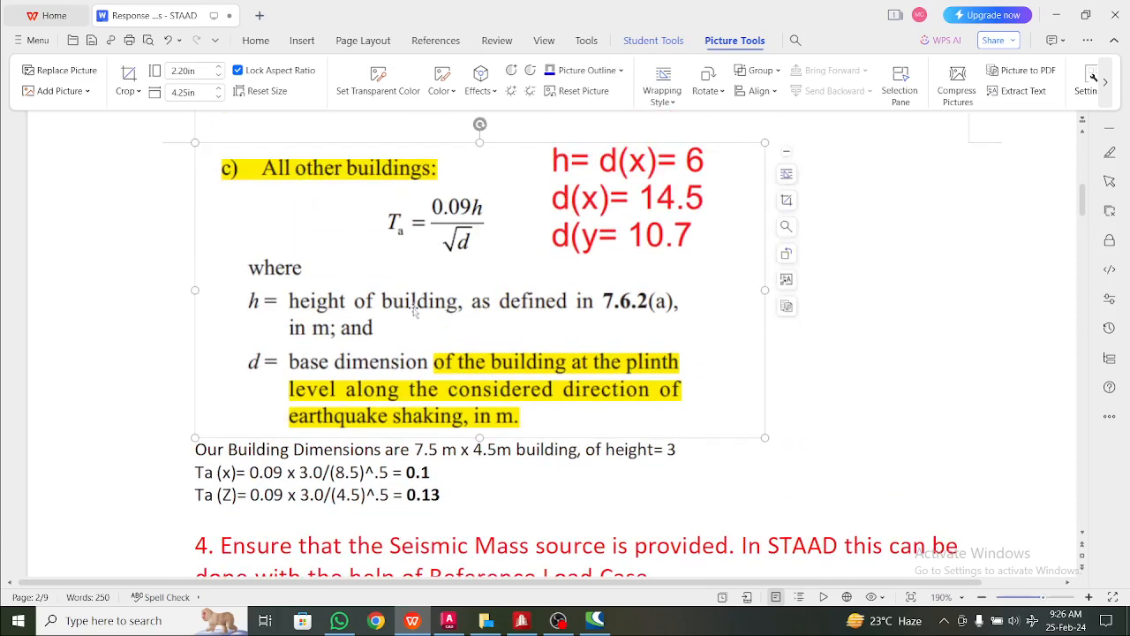
pyautogui.scroll(-1, 414, 311)
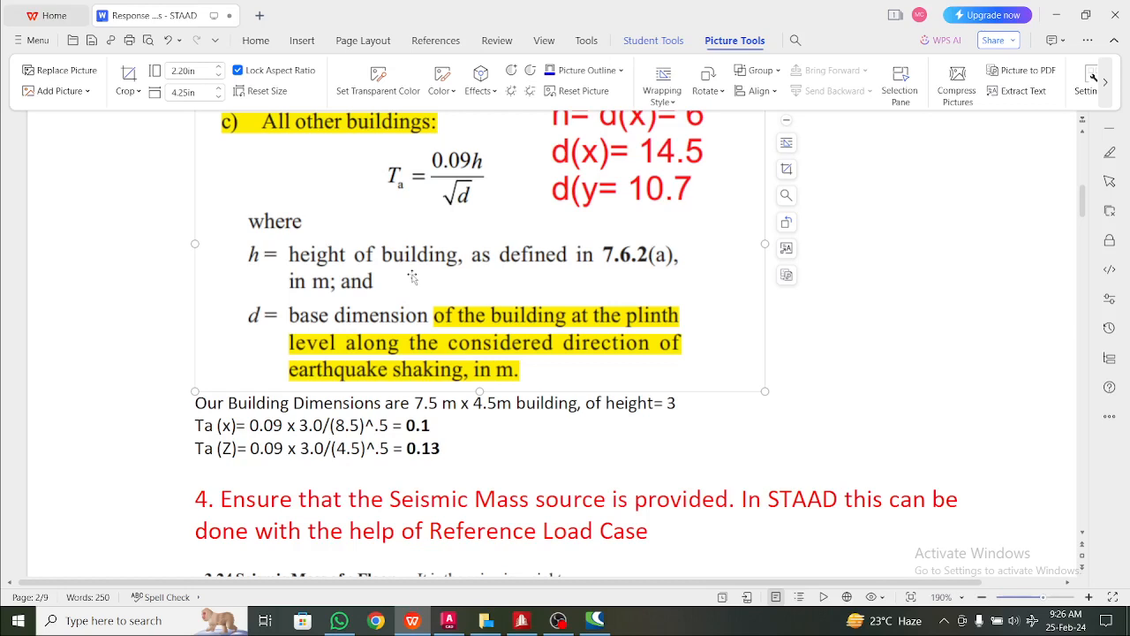
# - Check the plan dimensions in AutoCAD, return to the WPS document and set the building dimensions to 8.4 m x 4.4 m
pyautogui.click(448, 620)
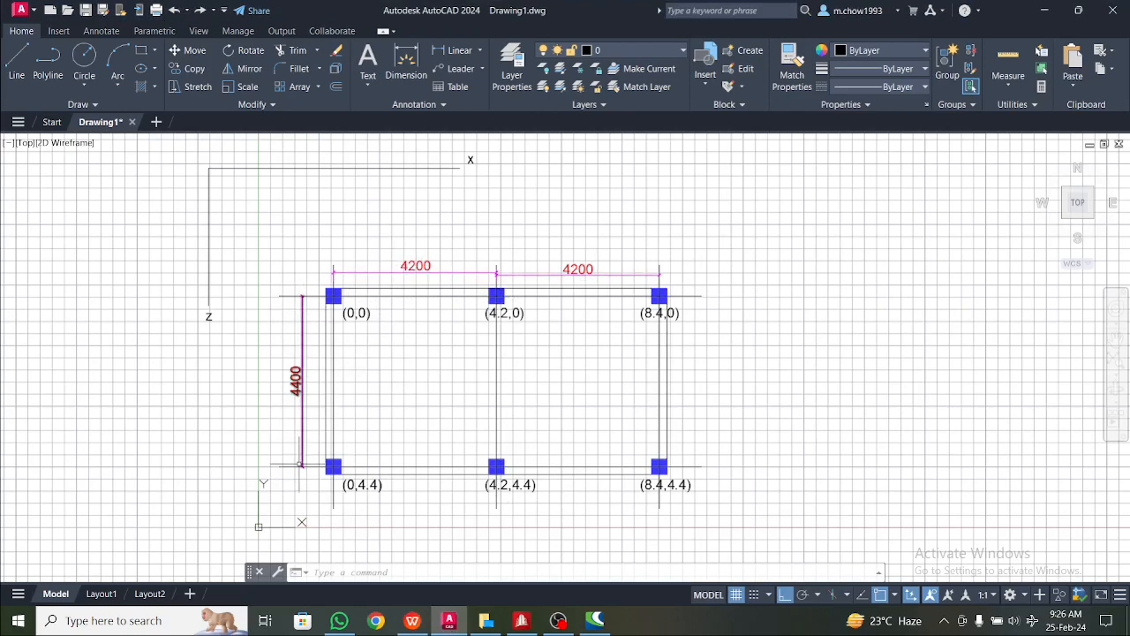
pyautogui.click(1044, 11)
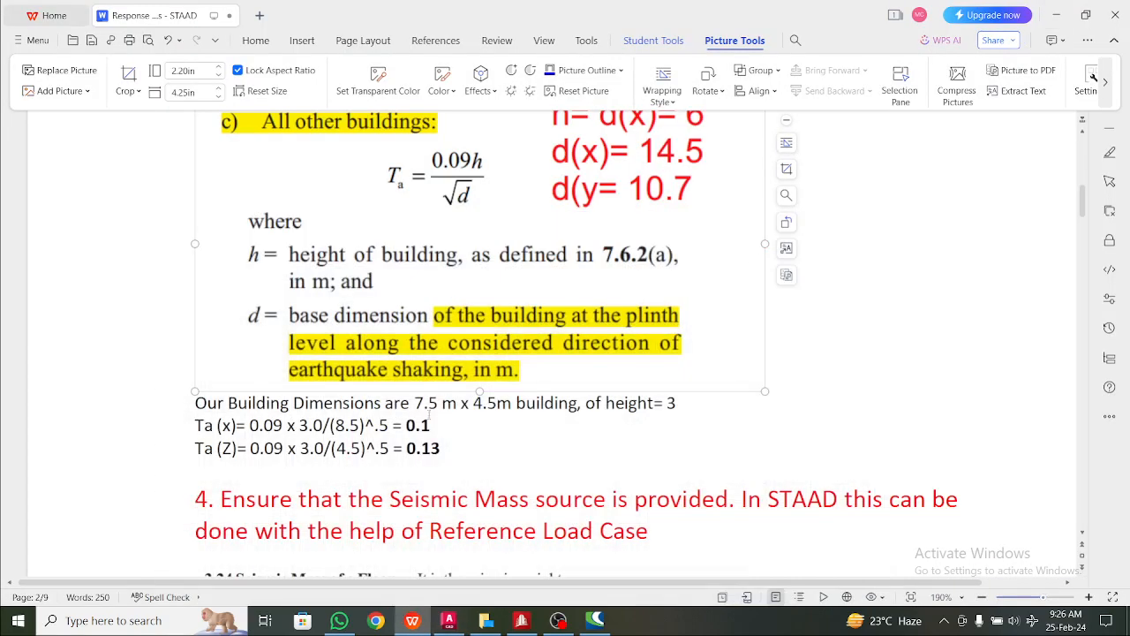
pyautogui.doubleClick(425, 402)
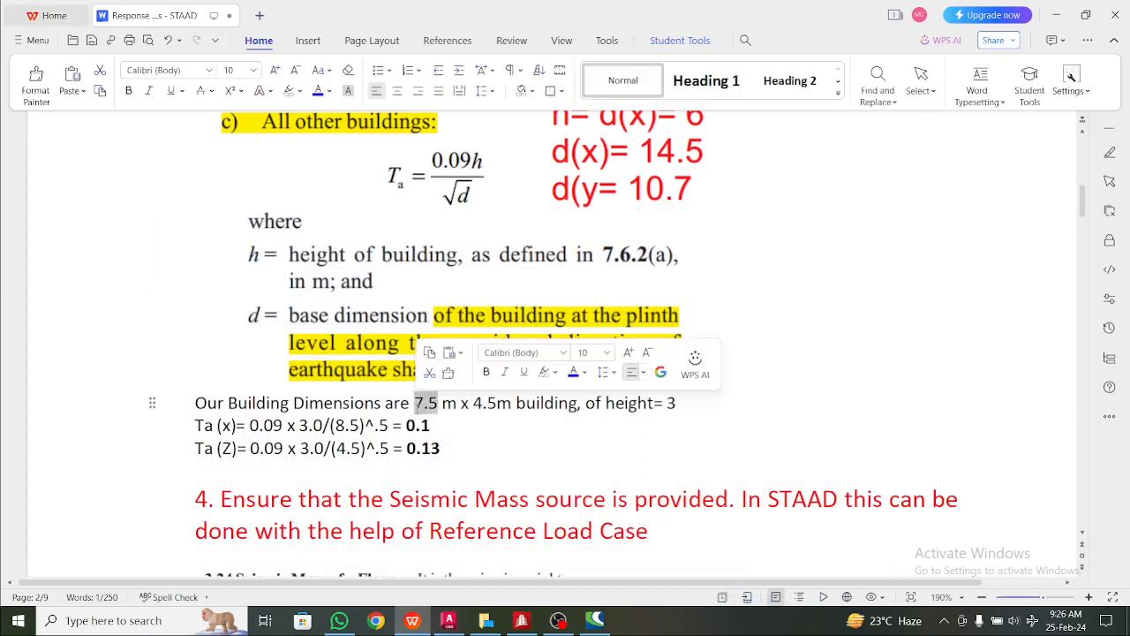
pyautogui.write('8.4')
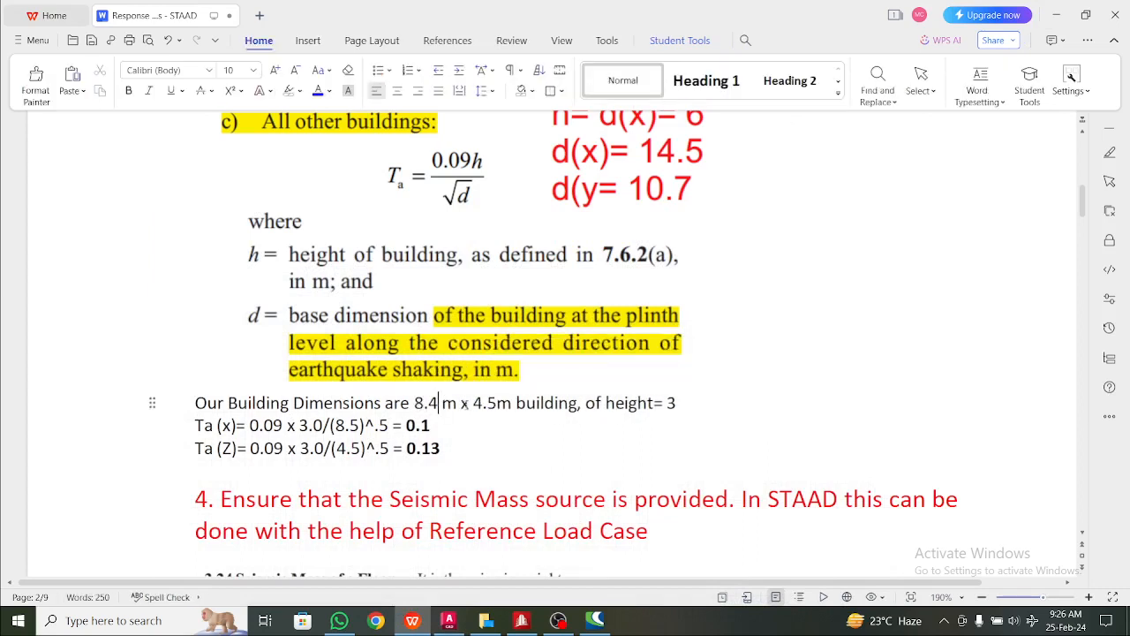
pyautogui.moveTo(499, 403); pyautogui.dragTo(474, 403)
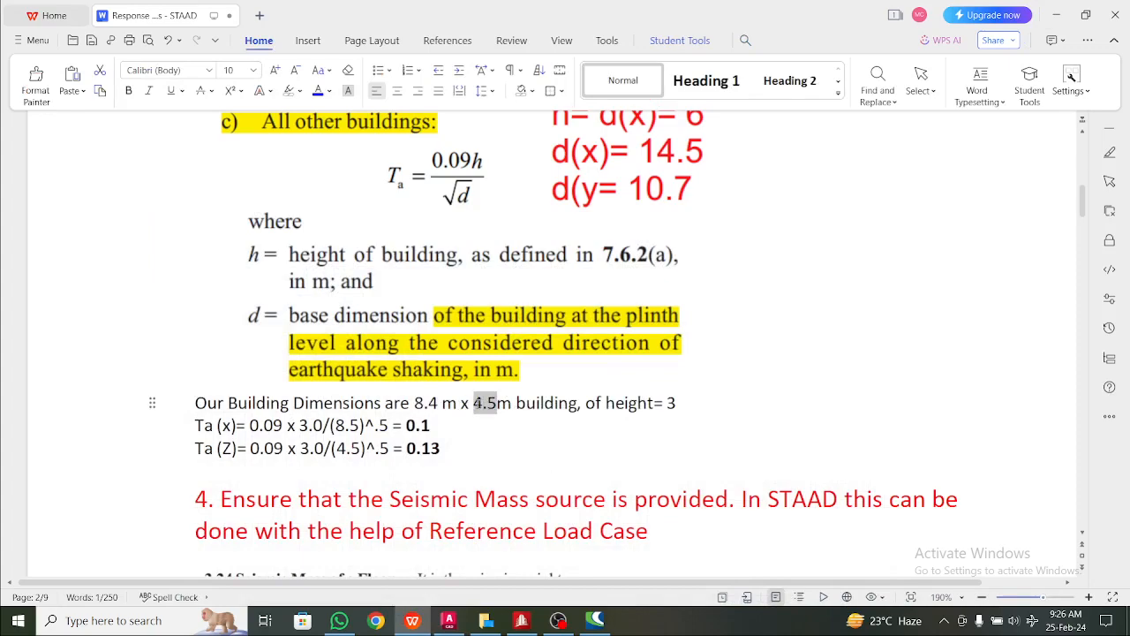
pyautogui.write('4.4')
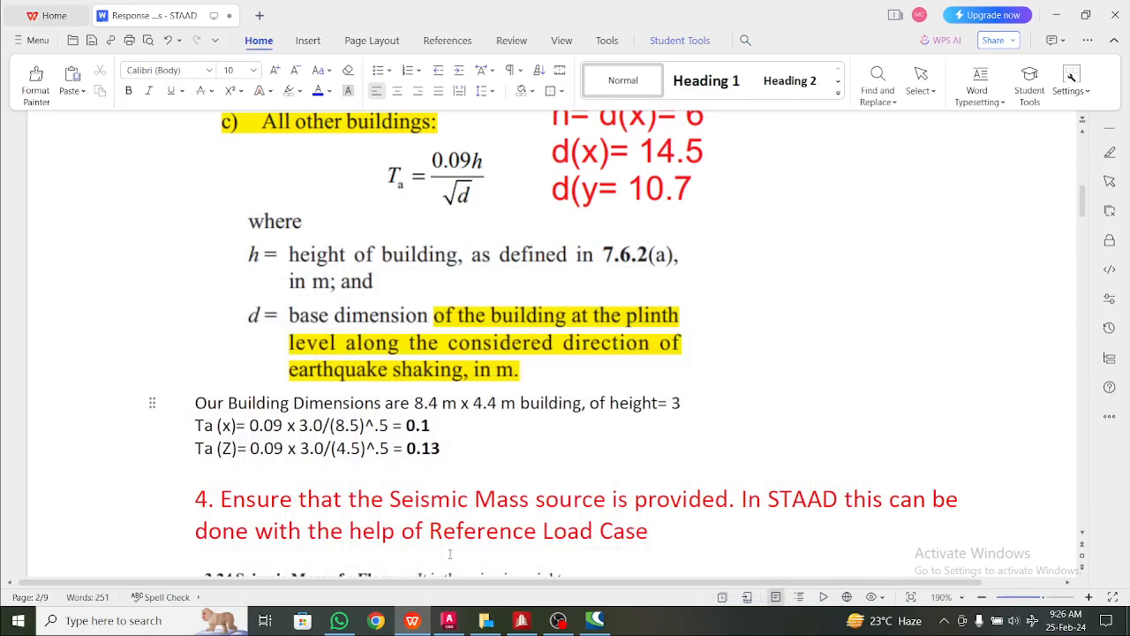
# - Set the base dimension to 8.4 in the Ta (x) calculation and to 4.4 in the Ta (Z) calculation
pyautogui.click(449, 624)
pyautogui.click(449, 625)
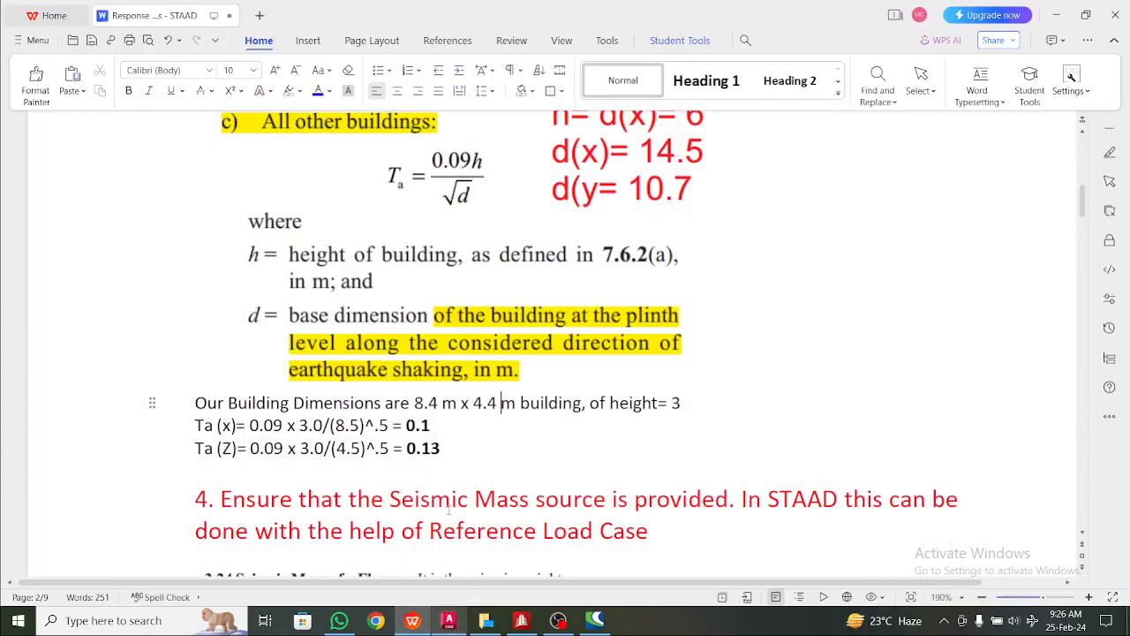
pyautogui.click(685, 403)
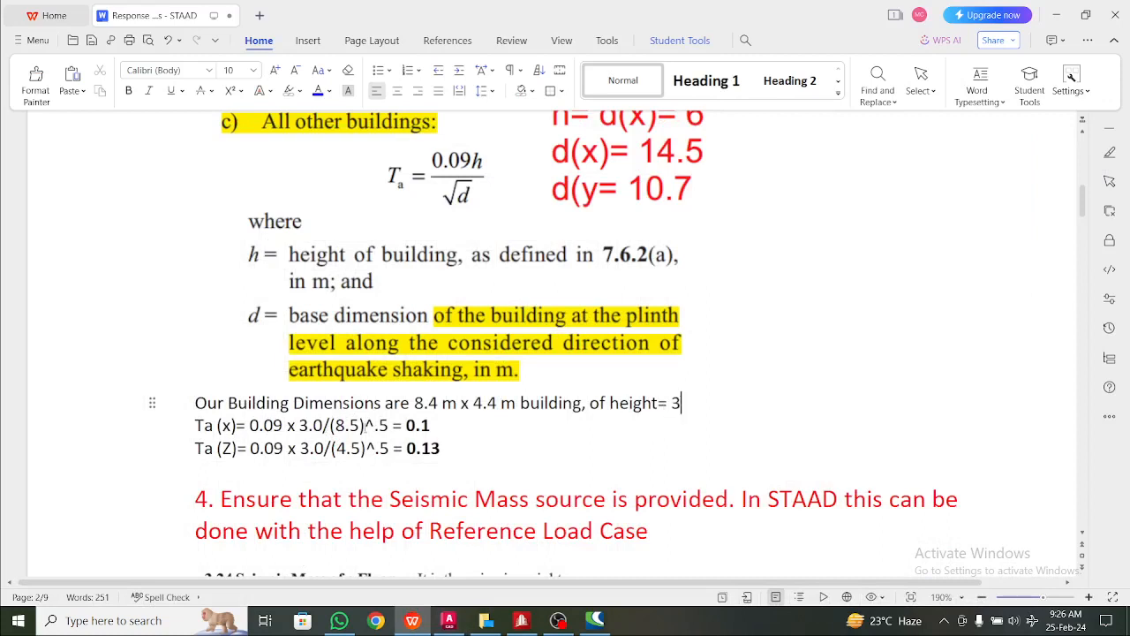
pyautogui.moveTo(360, 425); pyautogui.dragTo(336, 425)
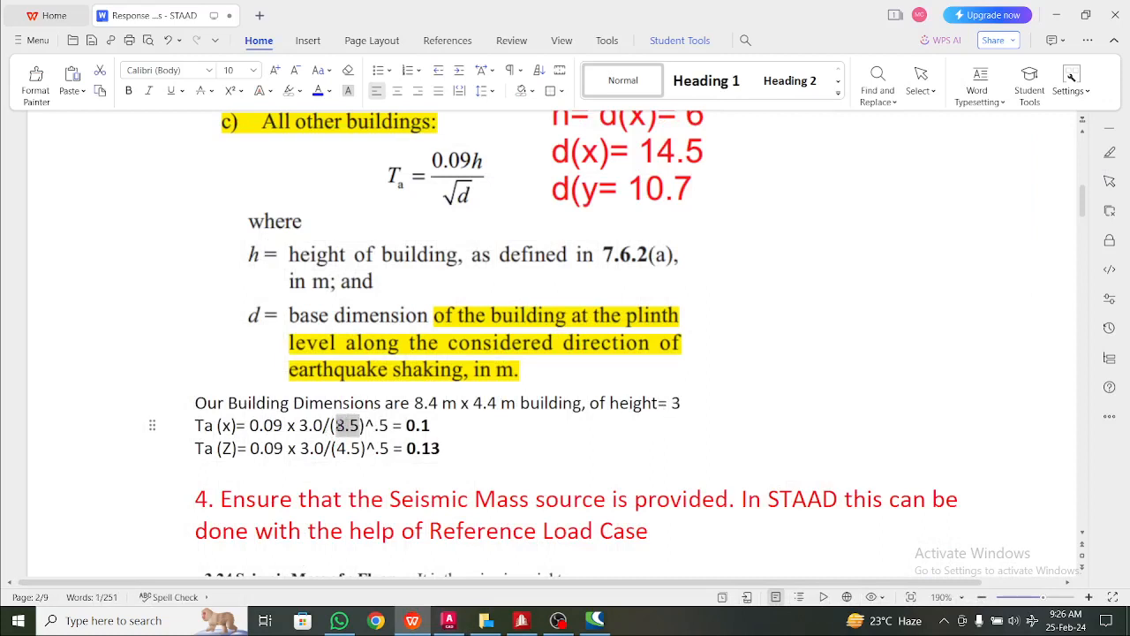
pyautogui.write('8.4')
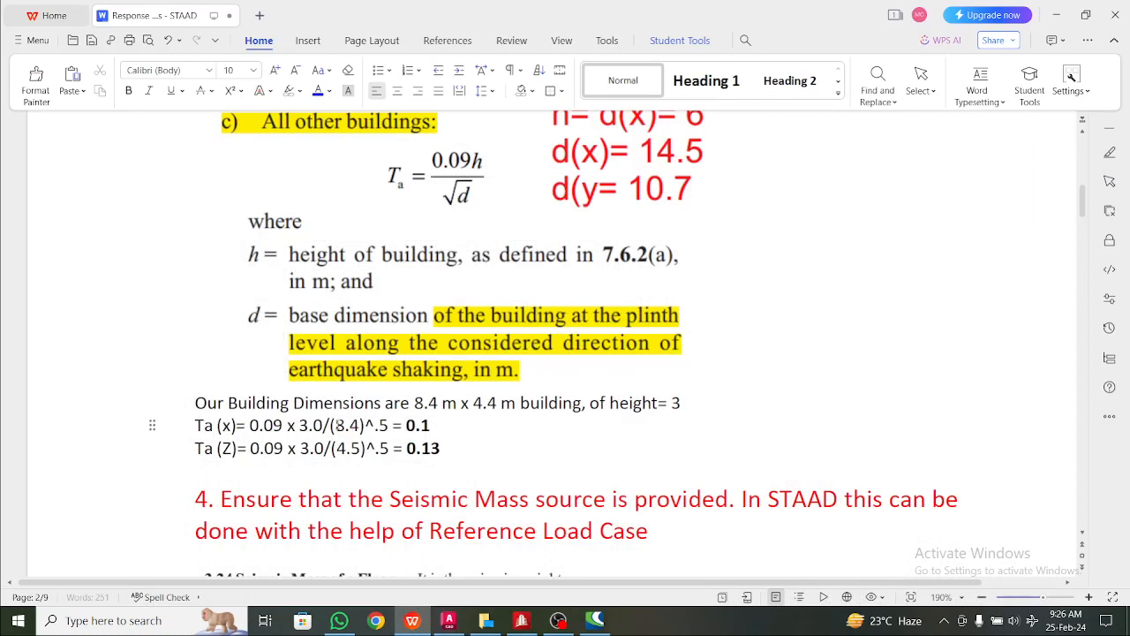
pyautogui.moveTo(362, 448); pyautogui.dragTo(336, 448)
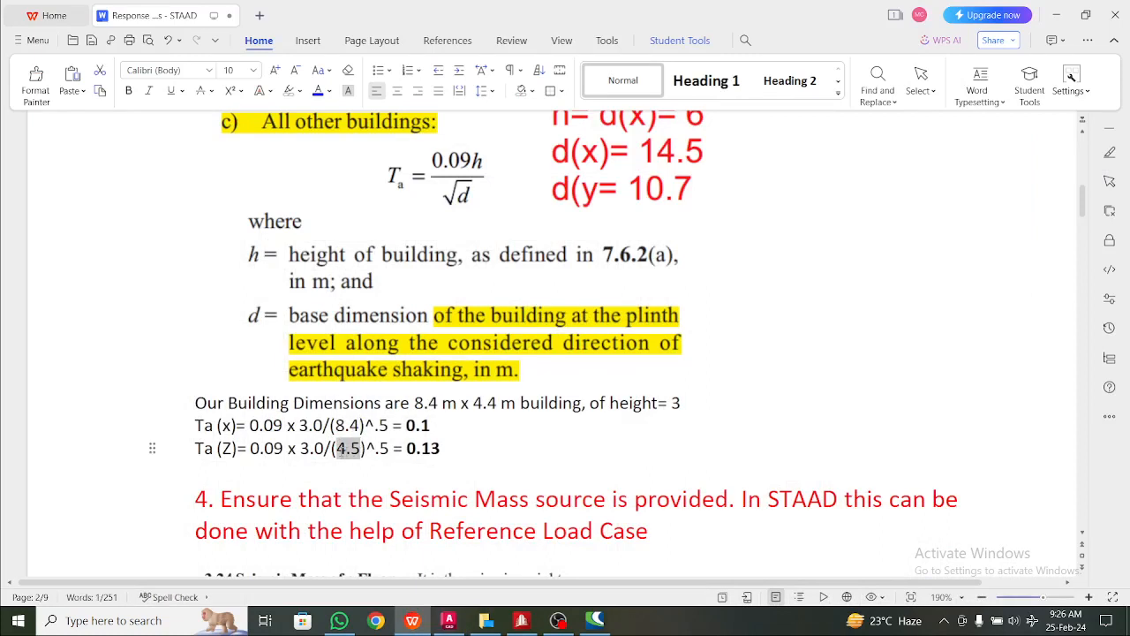
pyautogui.write('4.4')
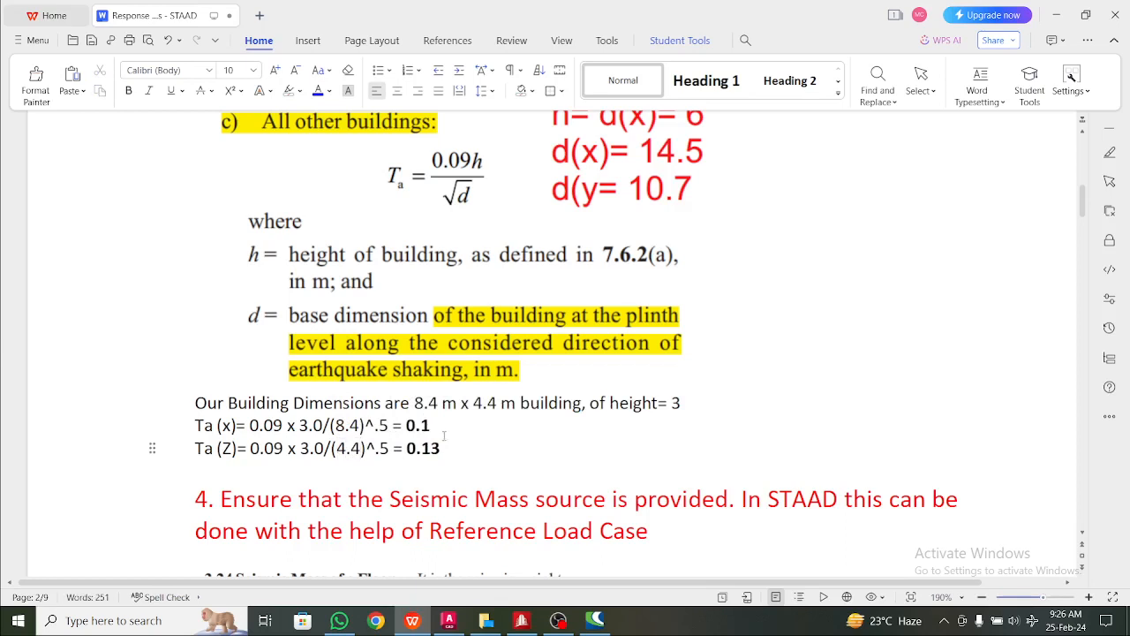
pyautogui.click(443, 434)
pyautogui.click(441, 443)
pyautogui.click(447, 426)
# - Read item 4 on the seismic mass source and the definitions of seismic mass and seismic weight in clauses 3.24 to 3.27
pyautogui.scroll(-2, 288, 486)
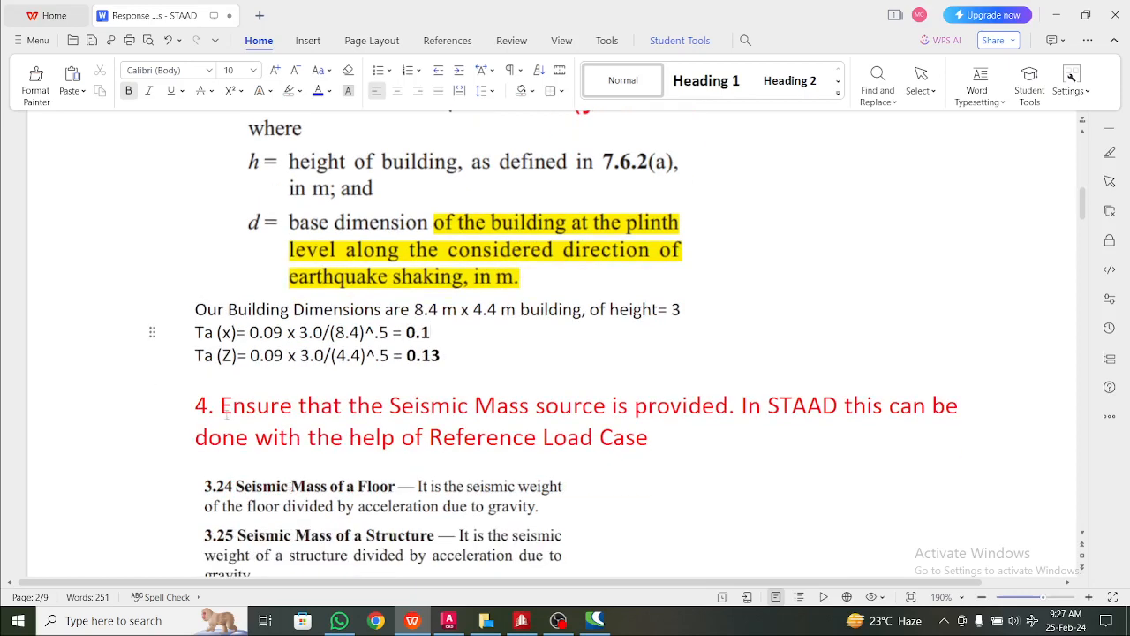
pyautogui.scroll(-5, 291, 307)
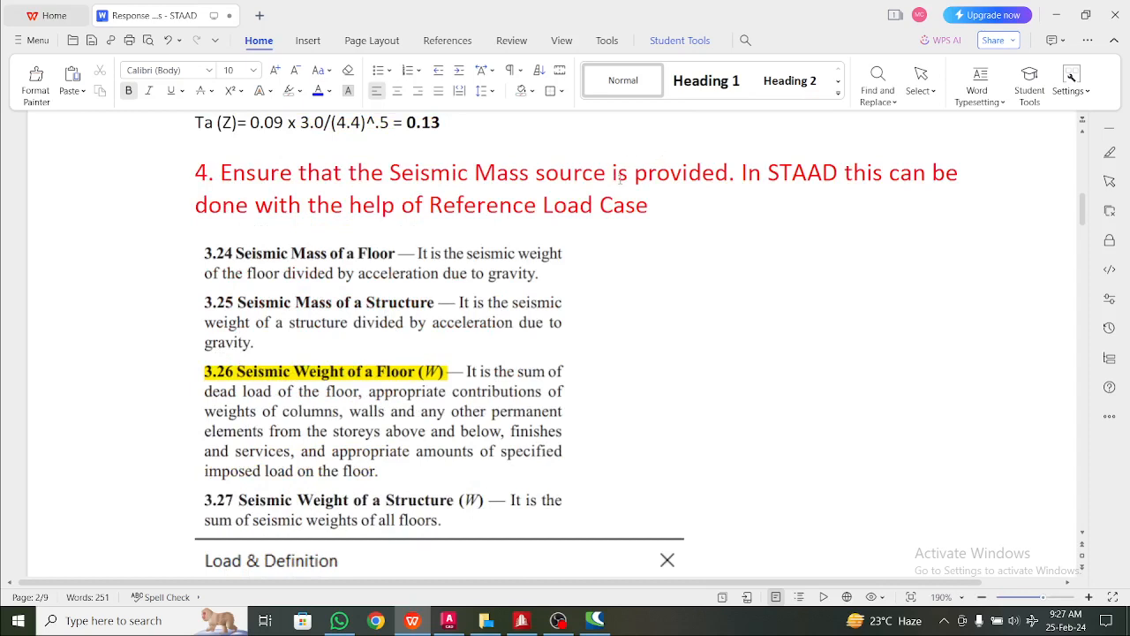
pyautogui.scroll(-1, 621, 177)
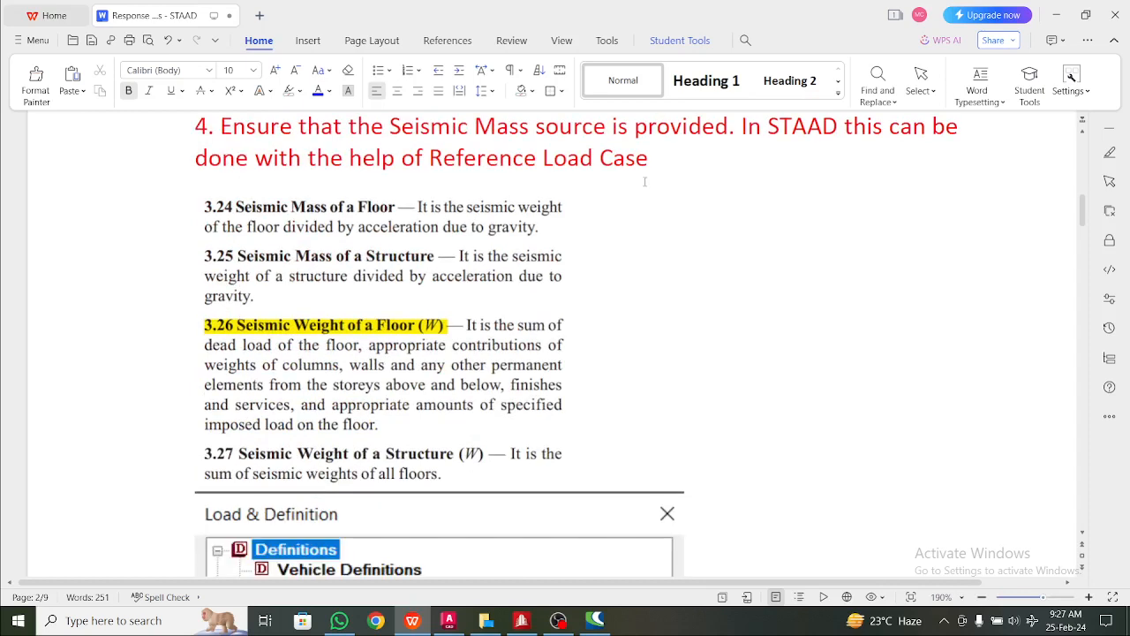
pyautogui.scroll(1, 644, 204)
pyautogui.scroll(-1, 618, 206)
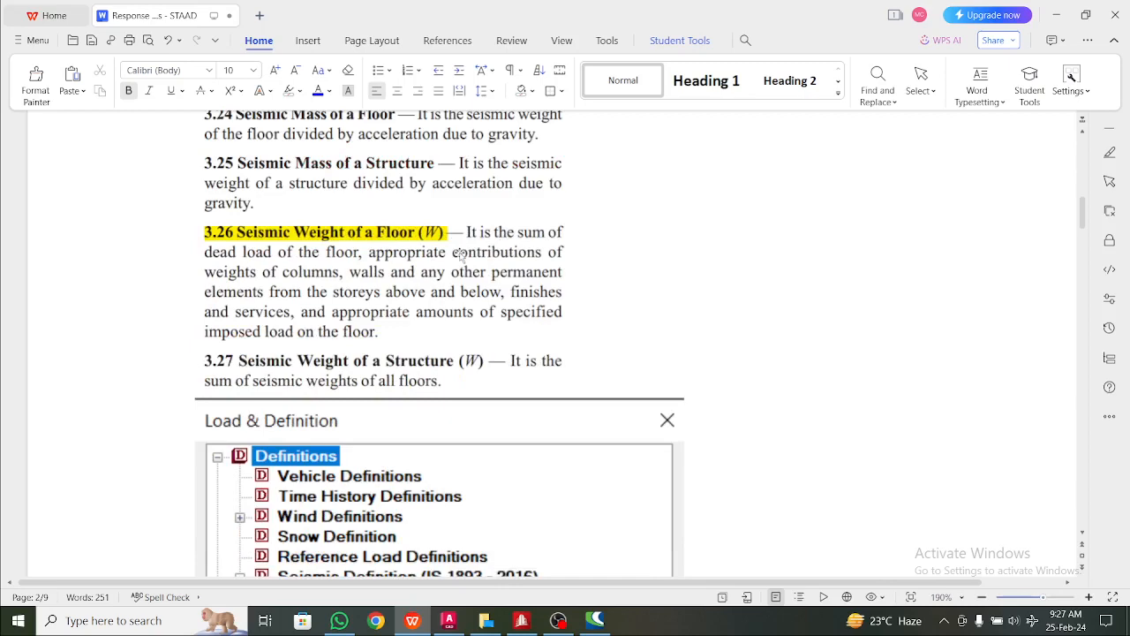
pyautogui.scroll(-1, 413, 250)
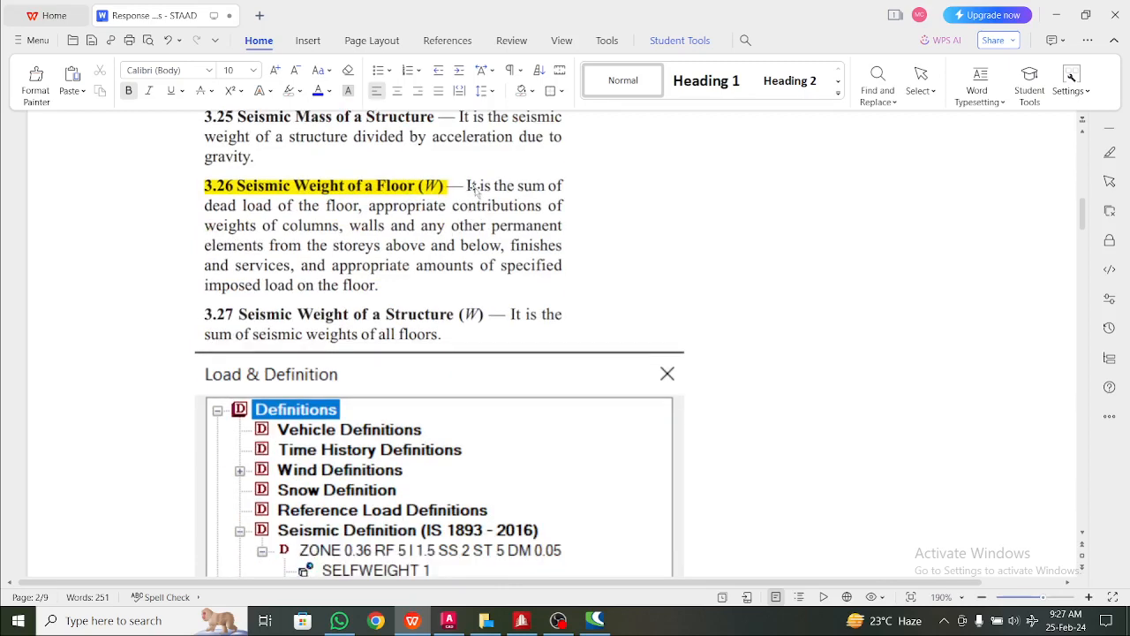
pyautogui.scroll(4, 473, 188)
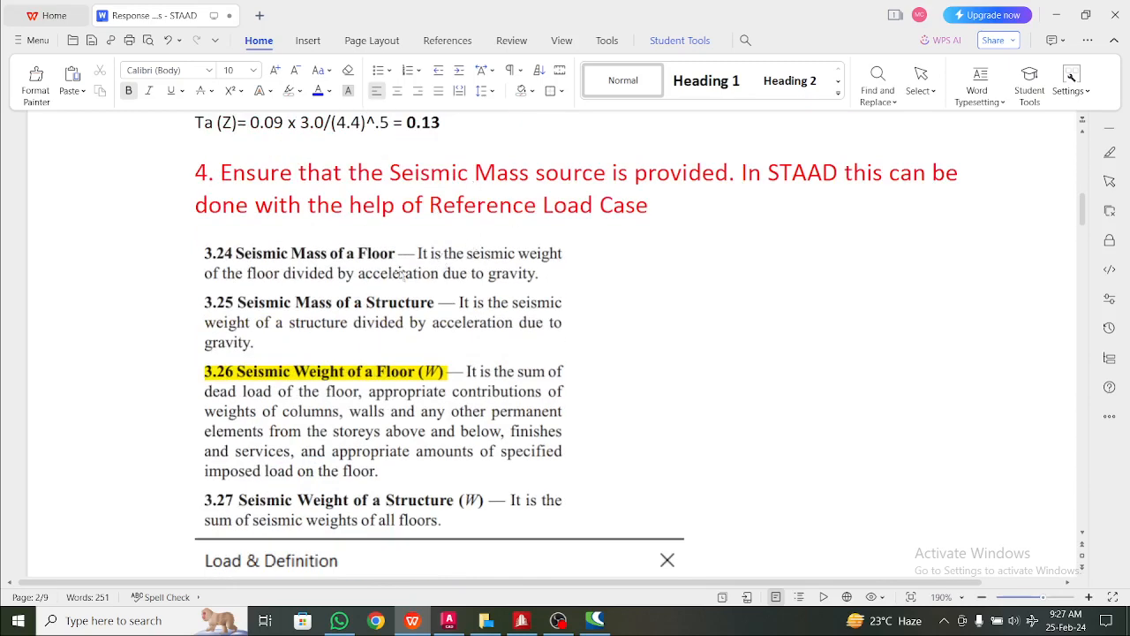
pyautogui.scroll(-2, 441, 280)
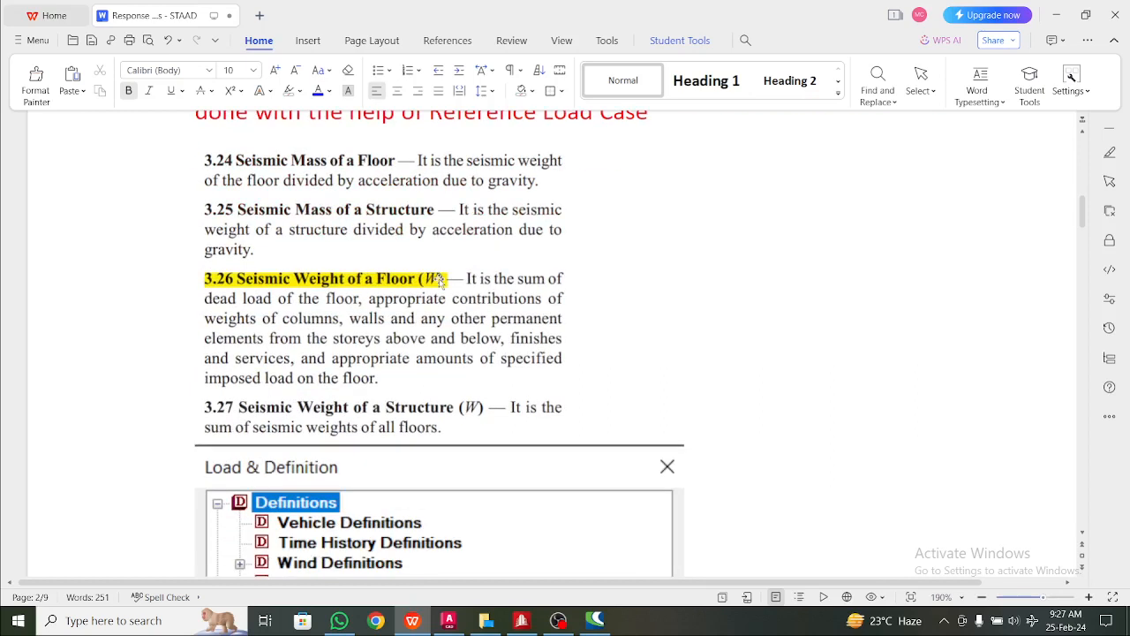
pyautogui.scroll(-1, 455, 279)
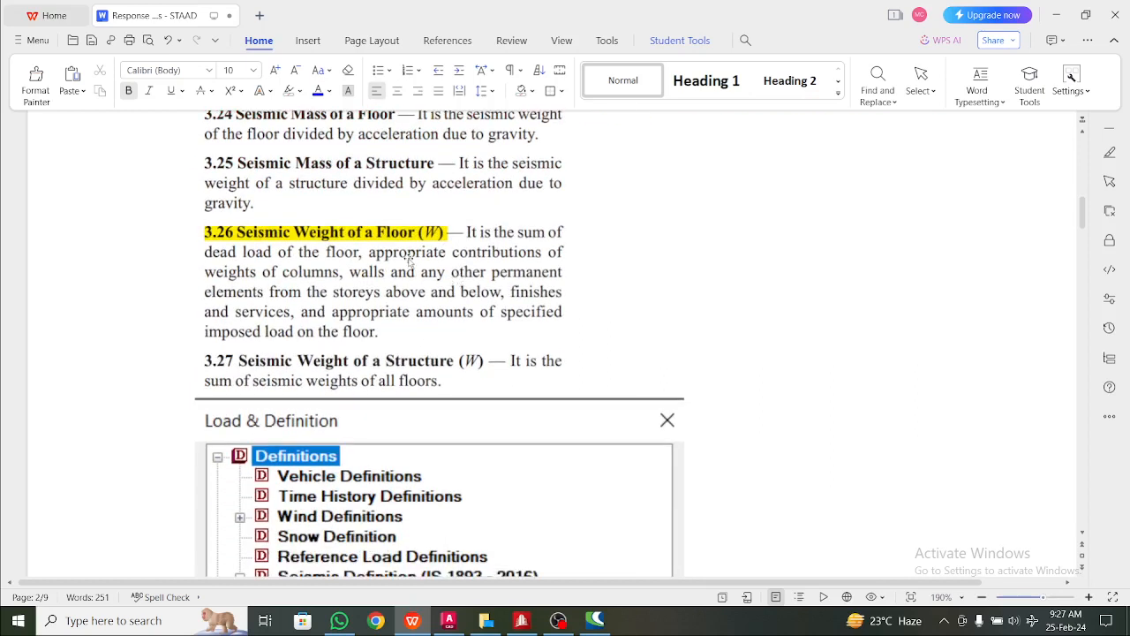
pyautogui.scroll(-2, 409, 260)
pyautogui.scroll(1, 408, 261)
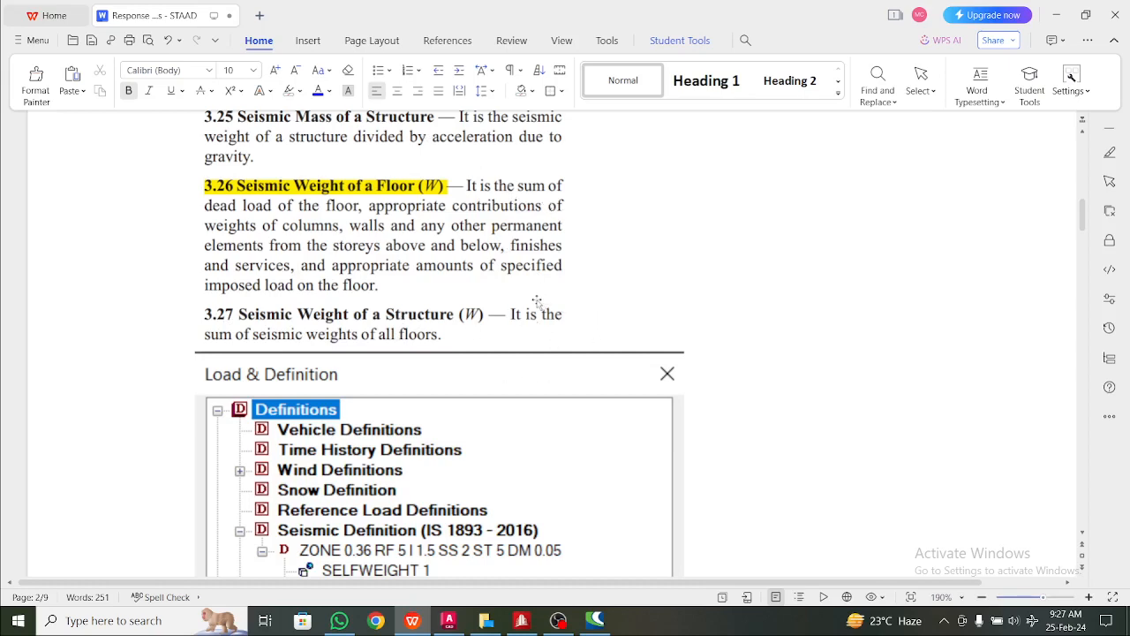
# - Examine Table 10 on the percentage of imposed load to consider when calculating seismic weight
pyautogui.scroll(-2, 541, 301)
pyautogui.scroll(-15, 463, 254)
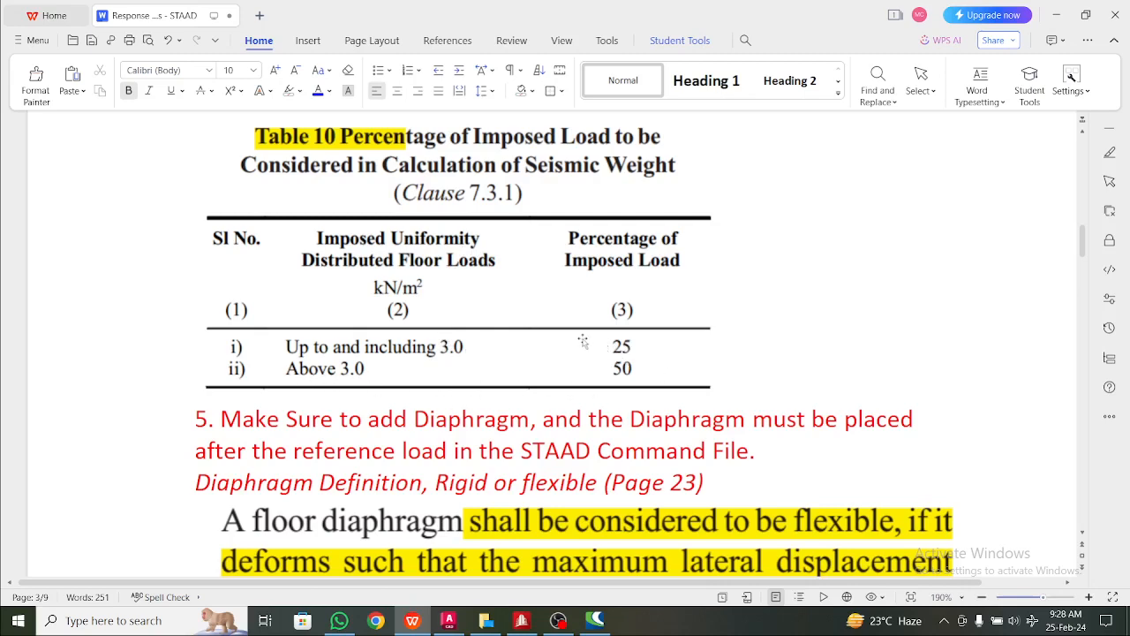
pyautogui.scroll(2, 346, 341)
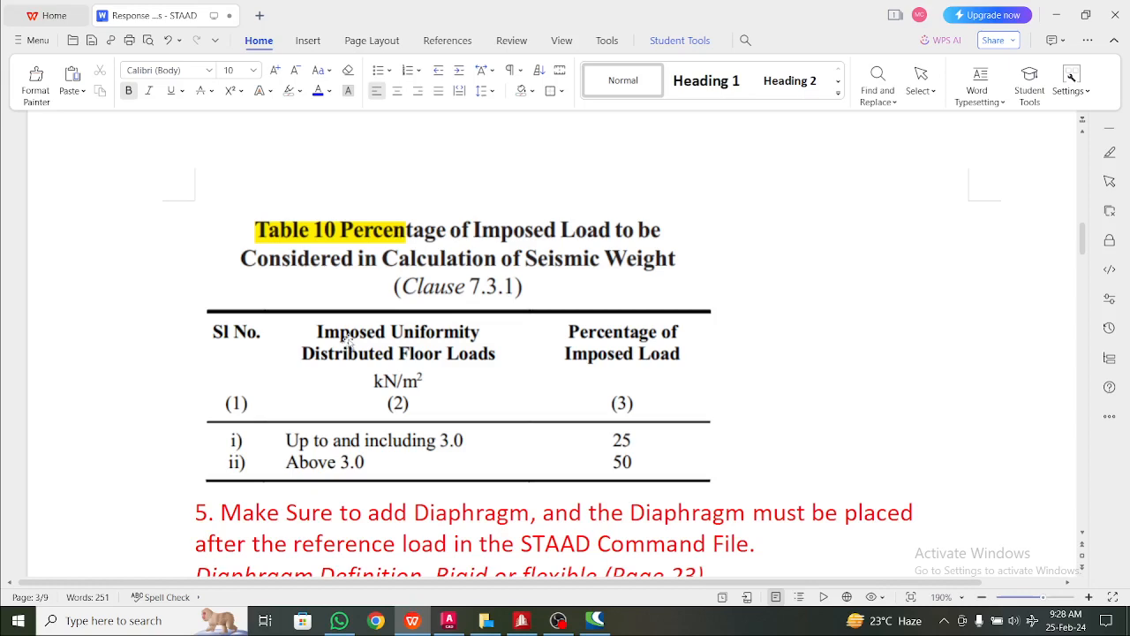
pyautogui.scroll(-3, 349, 341)
pyautogui.scroll(2, 380, 340)
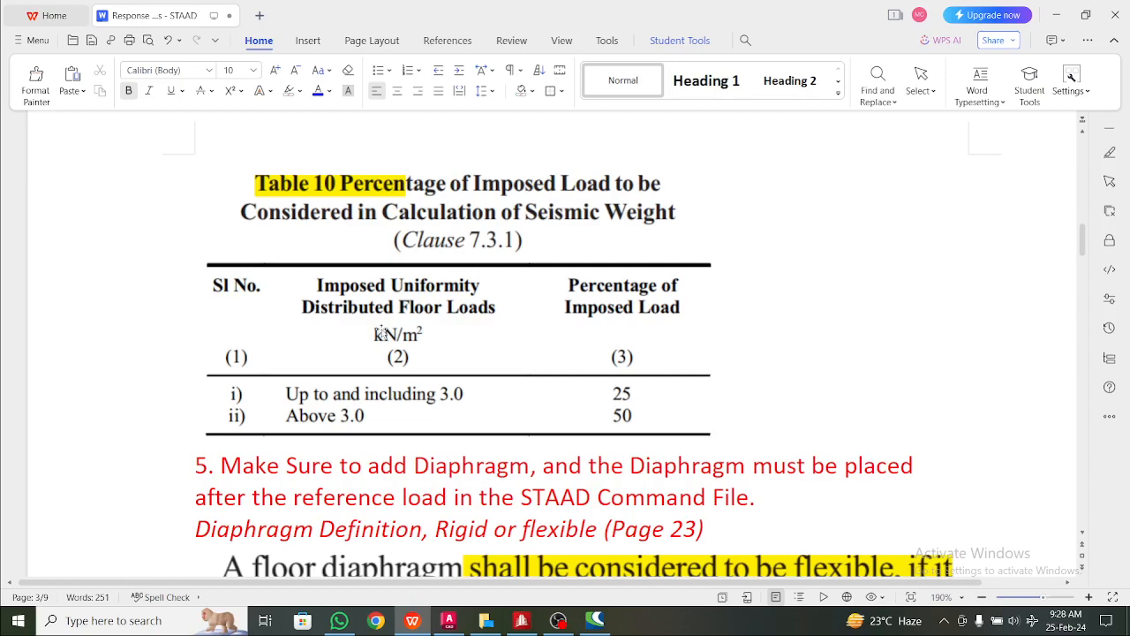
pyautogui.scroll(1, 380, 331)
# - Read item 5 on placing the diaphragm in the STAAD command file and the definition of a flexible floor diaphragm
pyautogui.scroll(-3, 380, 331)
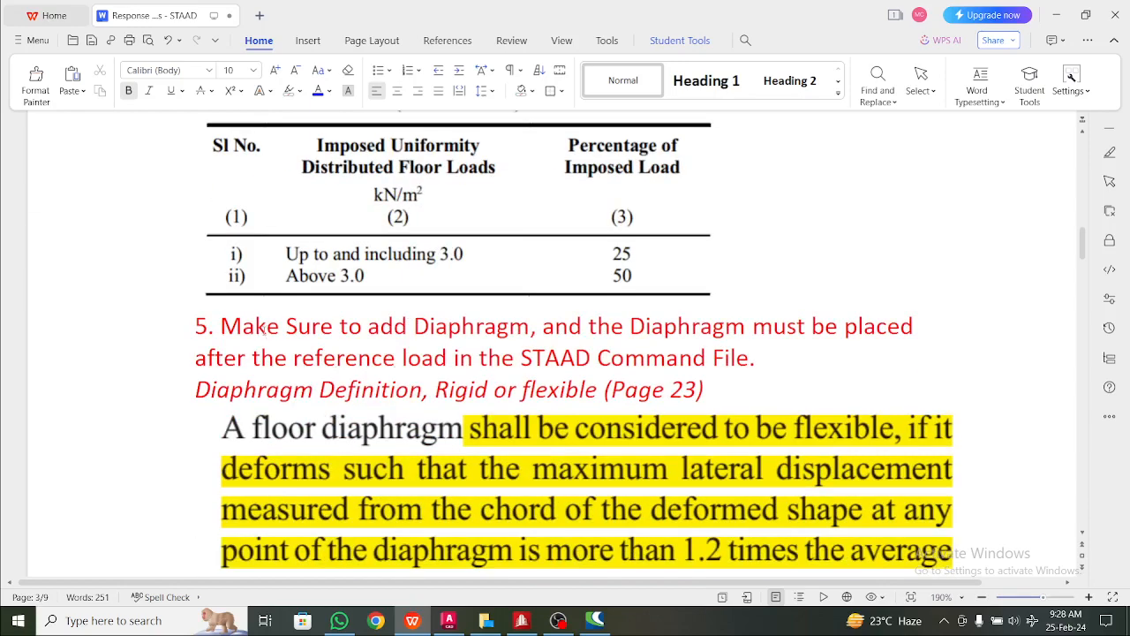
pyautogui.scroll(-4, 264, 330)
pyautogui.scroll(5, 300, 340)
pyautogui.scroll(-2, 305, 345)
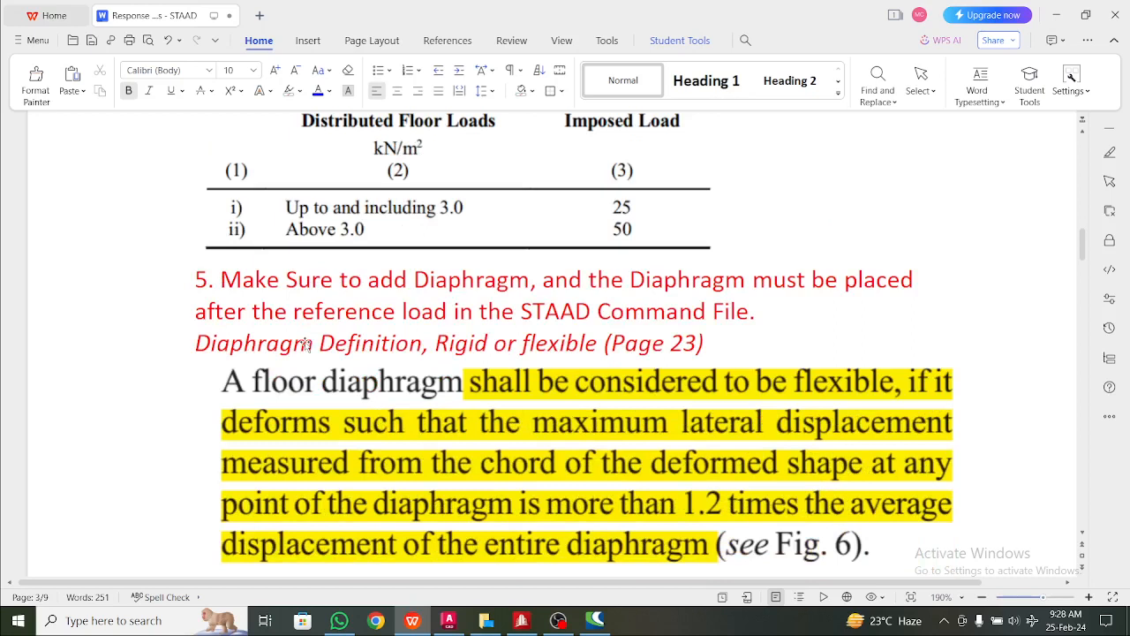
pyautogui.scroll(-1, 311, 256)
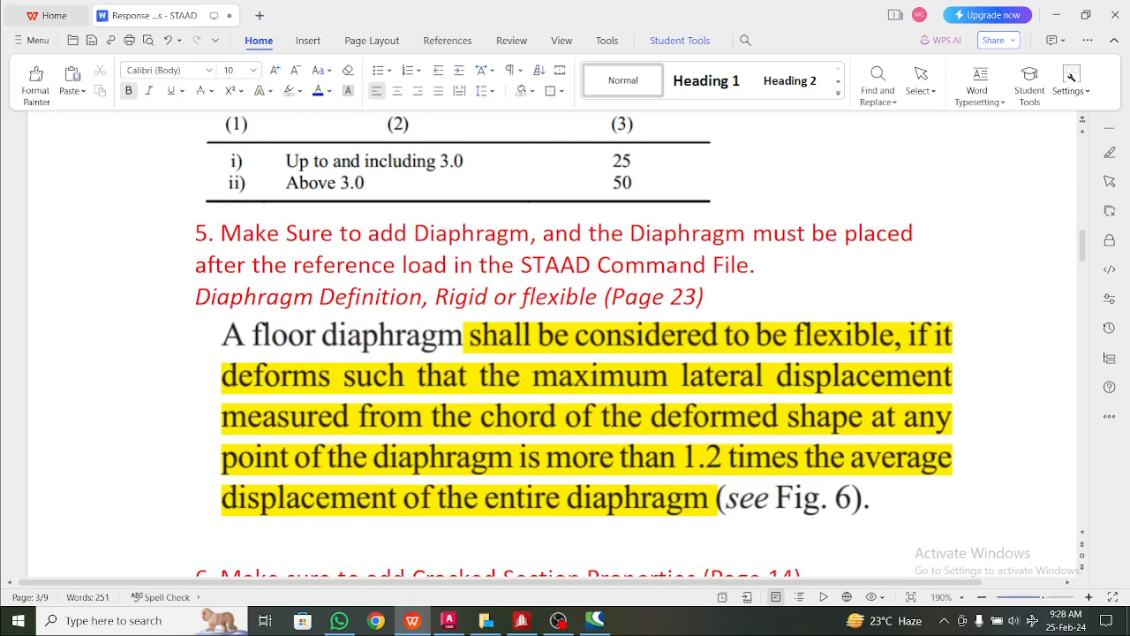
# - Read clause 6.4.3.1 on cracked section properties for beams and columns, and items 7 and 8 on defining the response spectrum
pyautogui.scroll(-2, 687, 274)
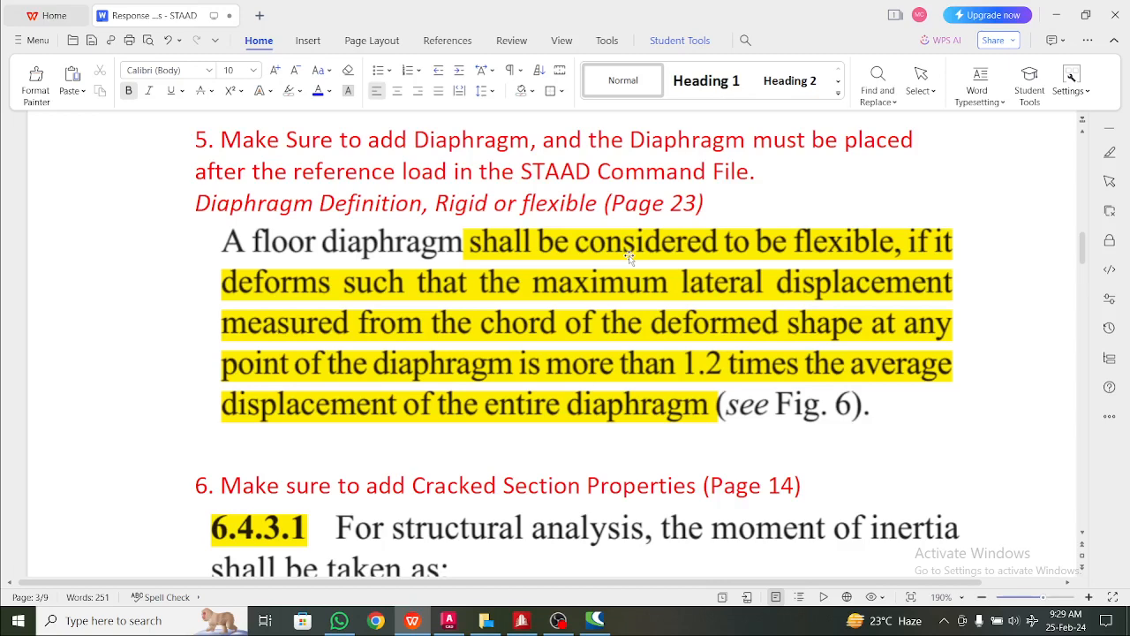
pyautogui.scroll(-3, 621, 292)
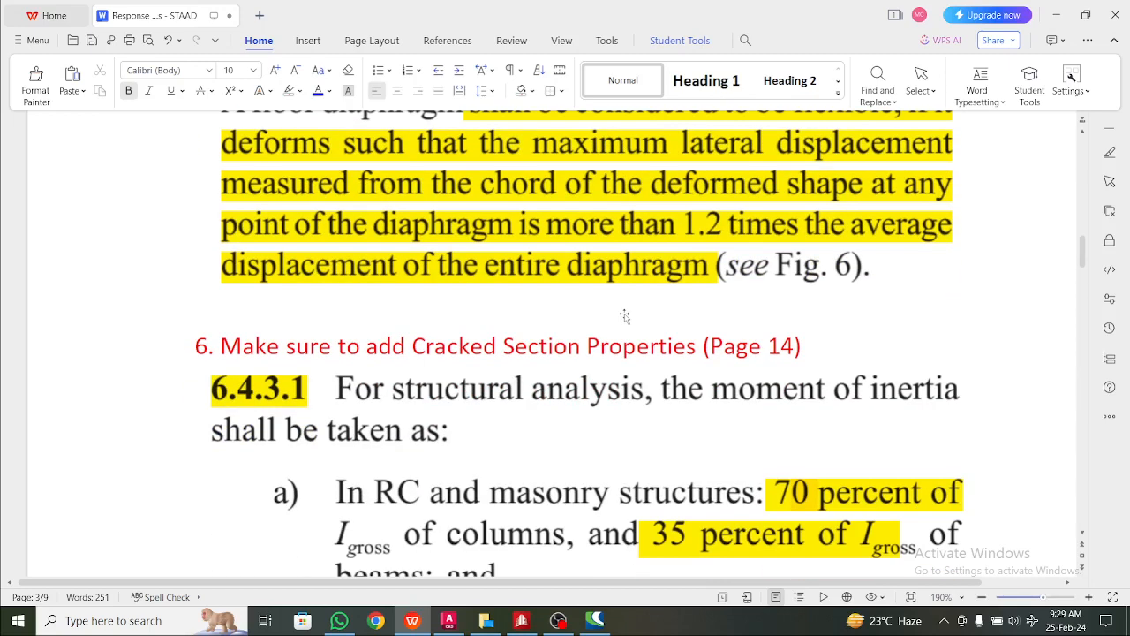
pyautogui.scroll(-3, 624, 315)
pyautogui.scroll(-1, 624, 315)
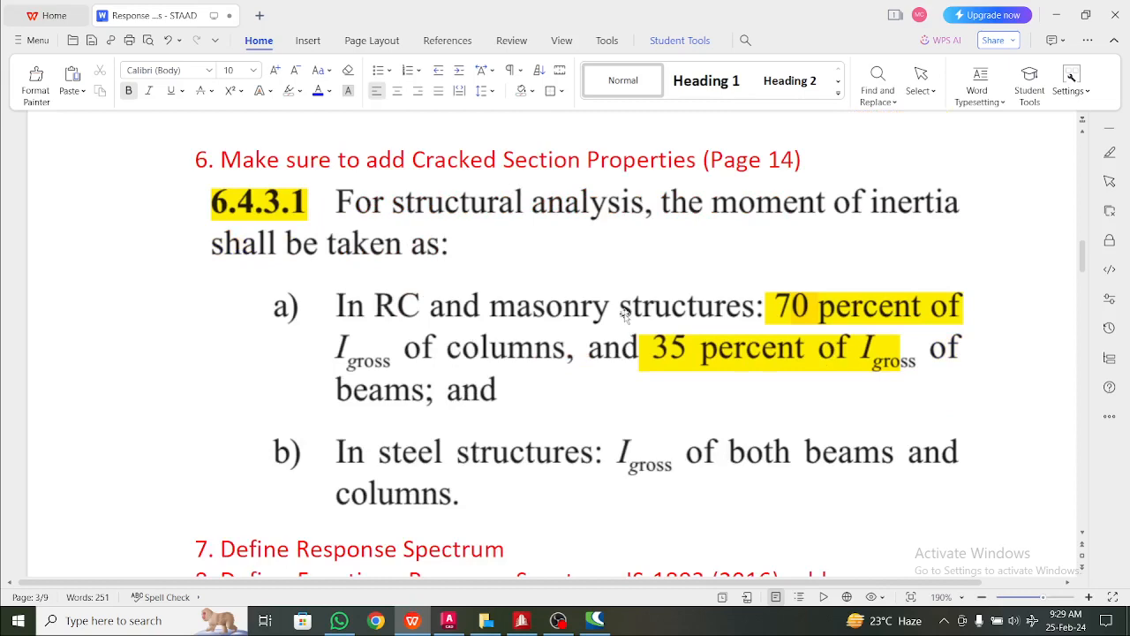
pyautogui.scroll(-2, 624, 316)
pyautogui.scroll(-3, 624, 315)
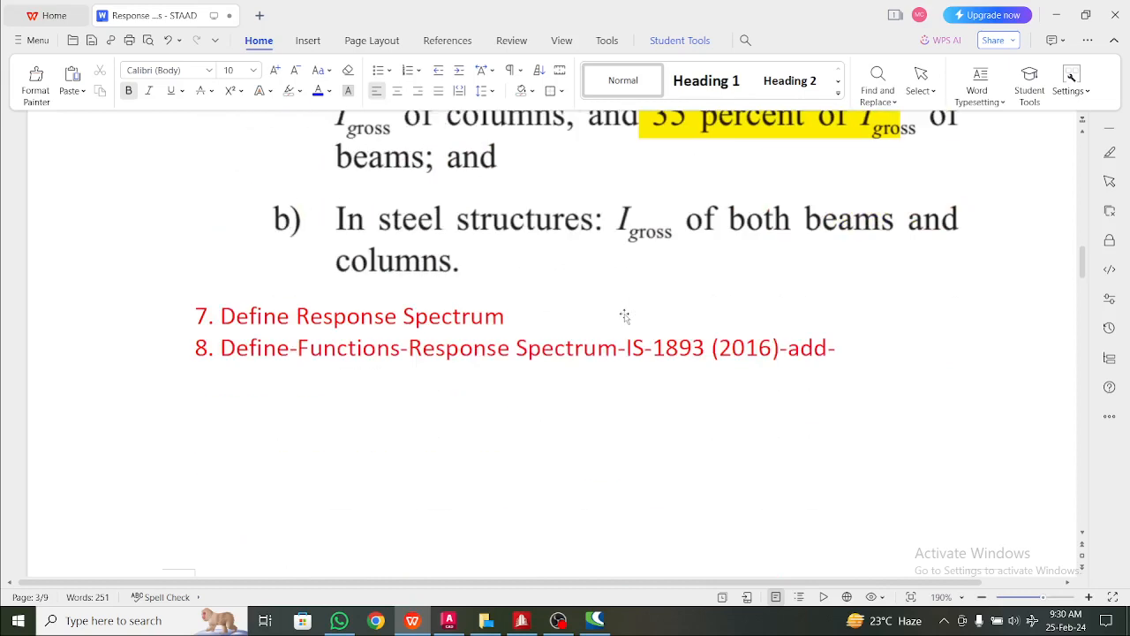
pyautogui.scroll(-1, 624, 315)
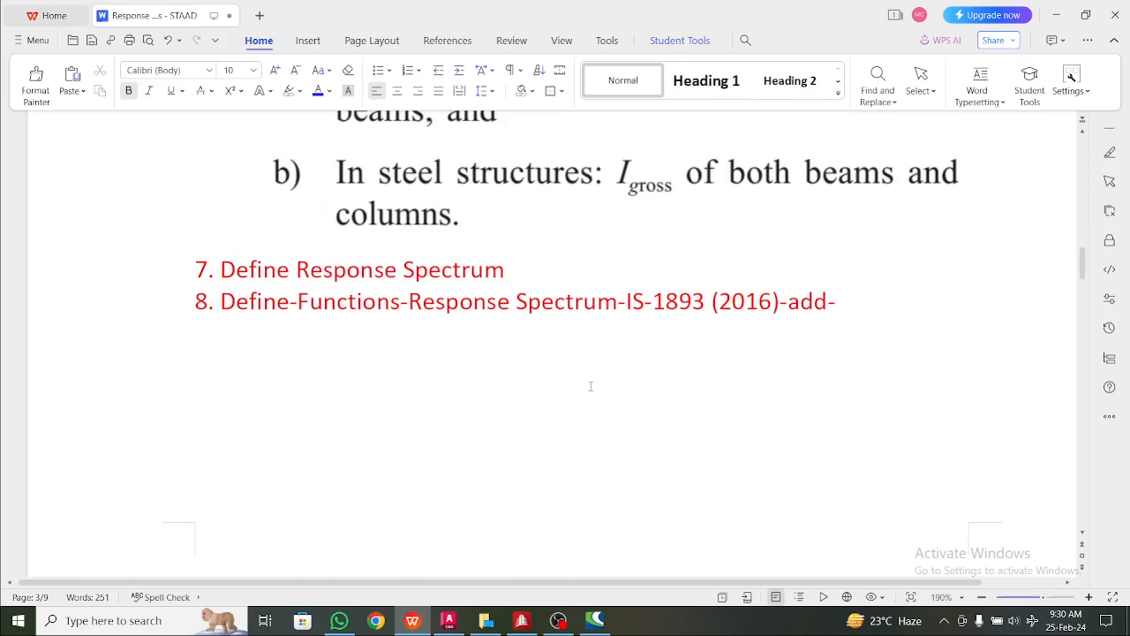
# - Check STAAD.Pro's IS:1893 seismic parameters, then examine the response reduction, importance and seismic zone factor tables in the WPS Writer notes
pyautogui.click(1058, 11)
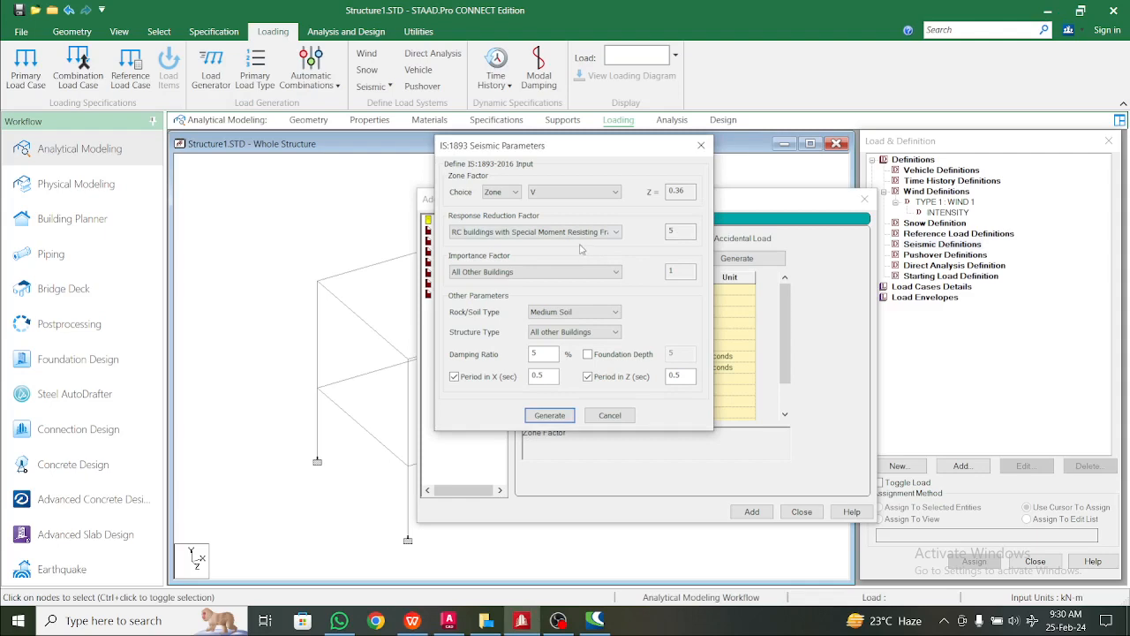
pyautogui.click(413, 621)
pyautogui.scroll(-5, 553, 330)
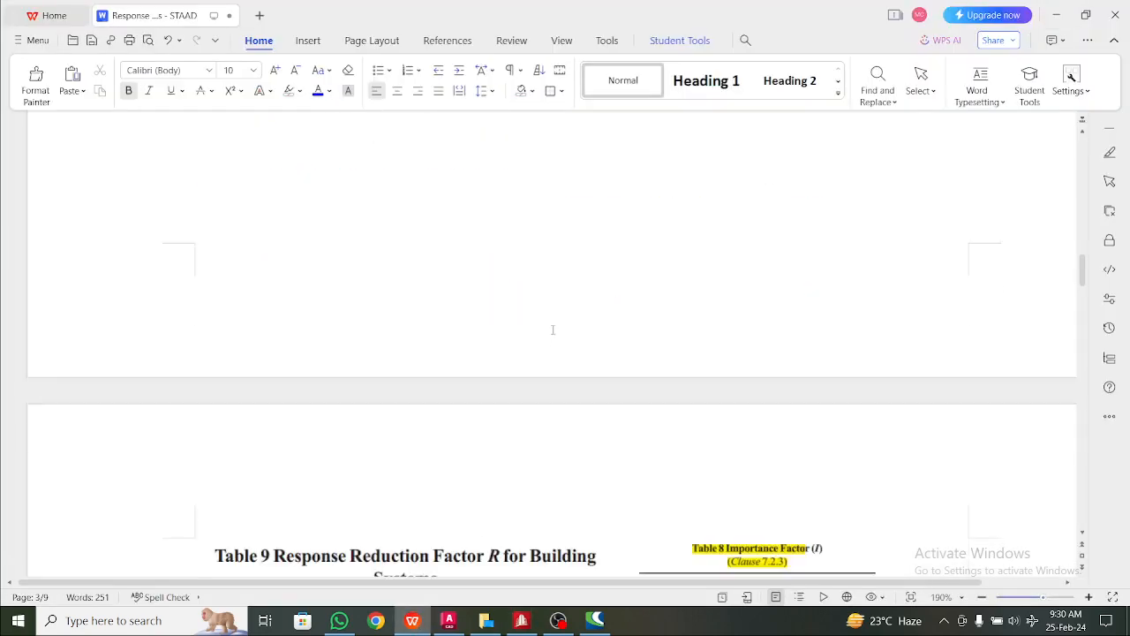
pyautogui.scroll(-2, 552, 330)
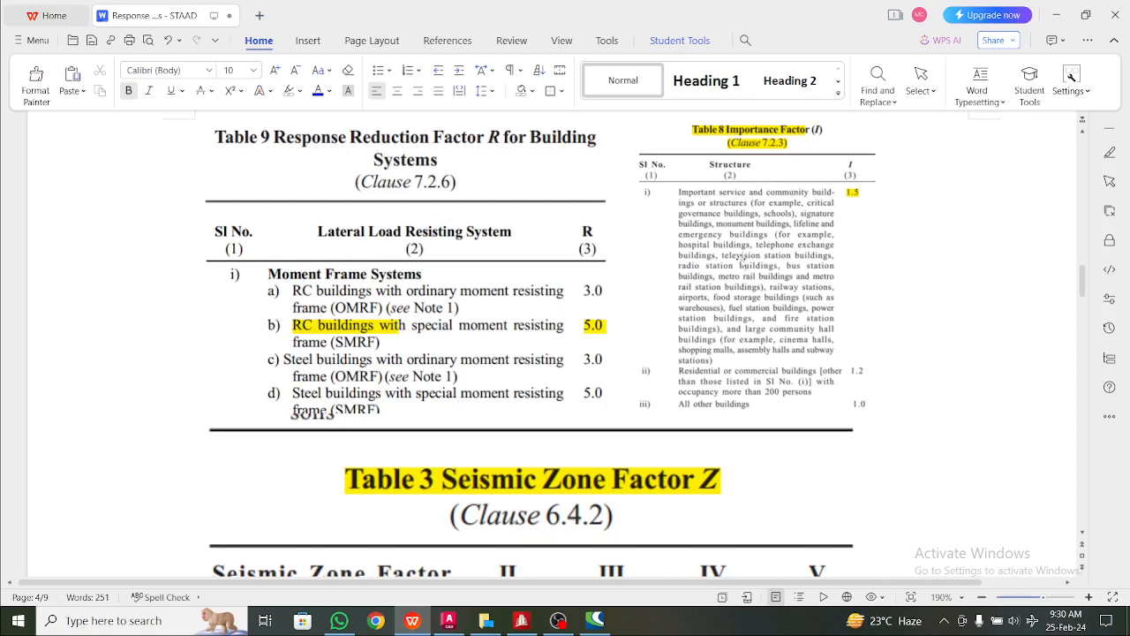
pyautogui.scroll(2, 747, 265)
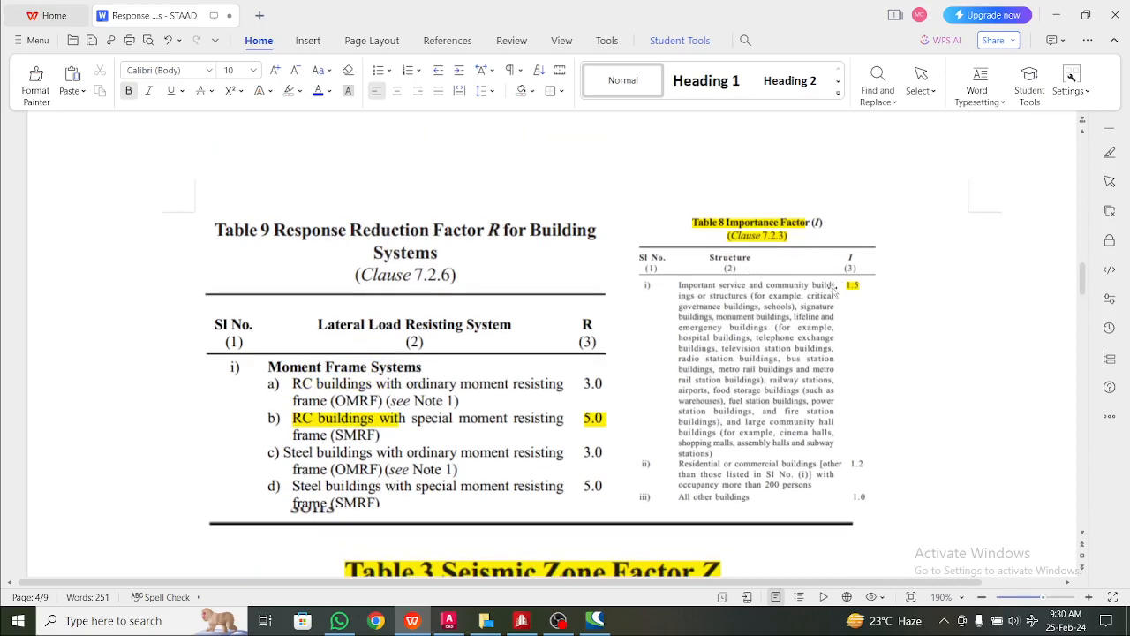
pyautogui.scroll(-2, 830, 287)
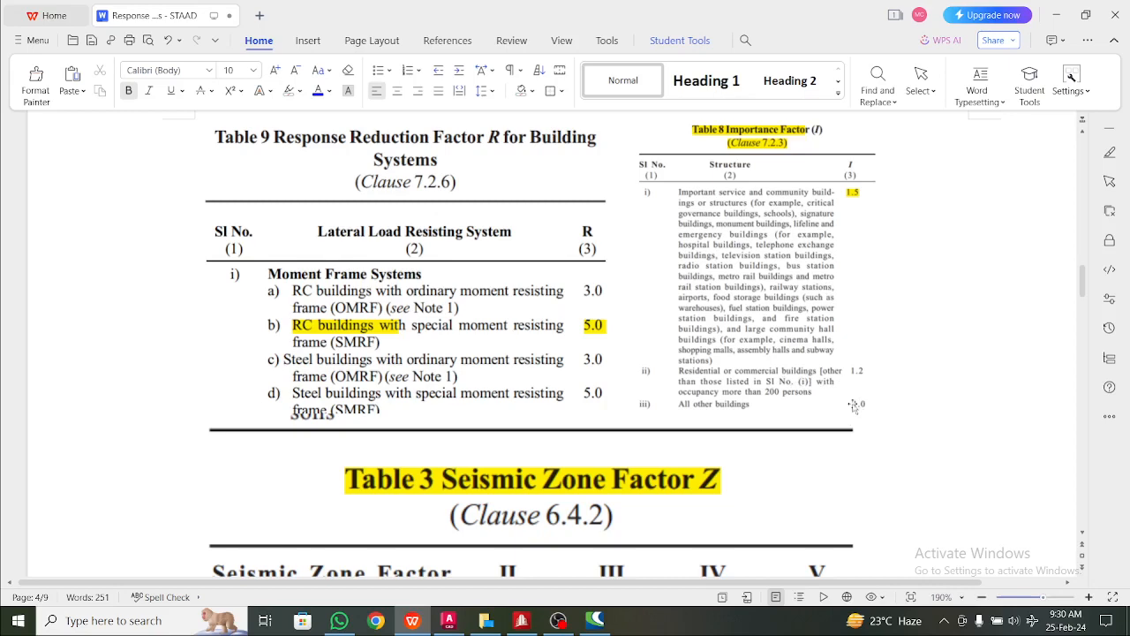
pyautogui.scroll(-3, 845, 416)
pyautogui.scroll(2, 874, 375)
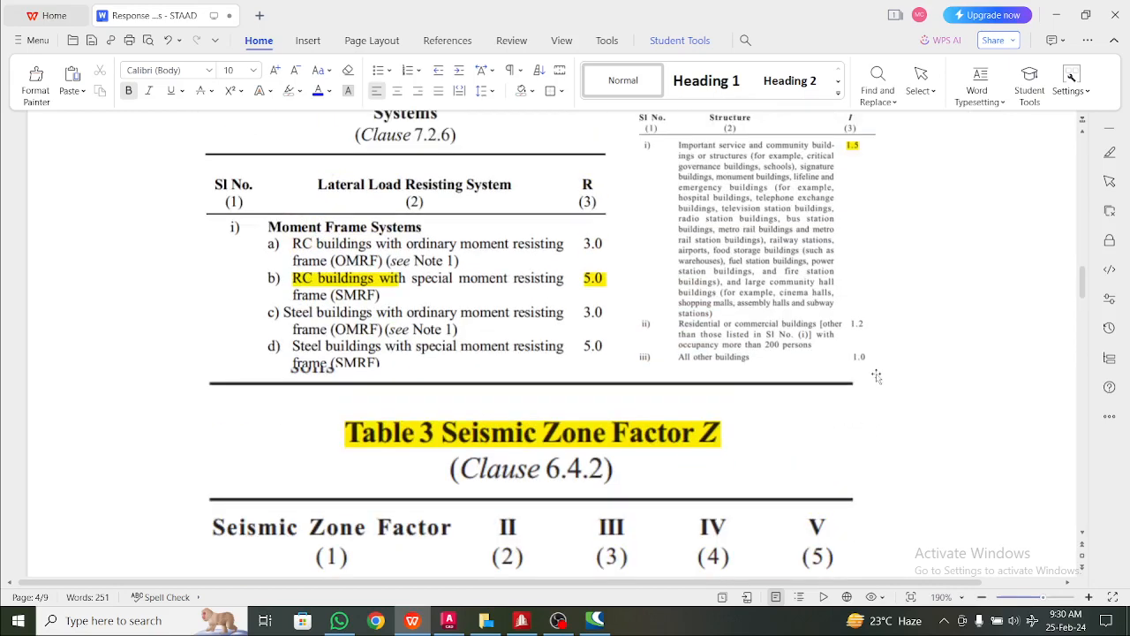
pyautogui.scroll(-5, 824, 391)
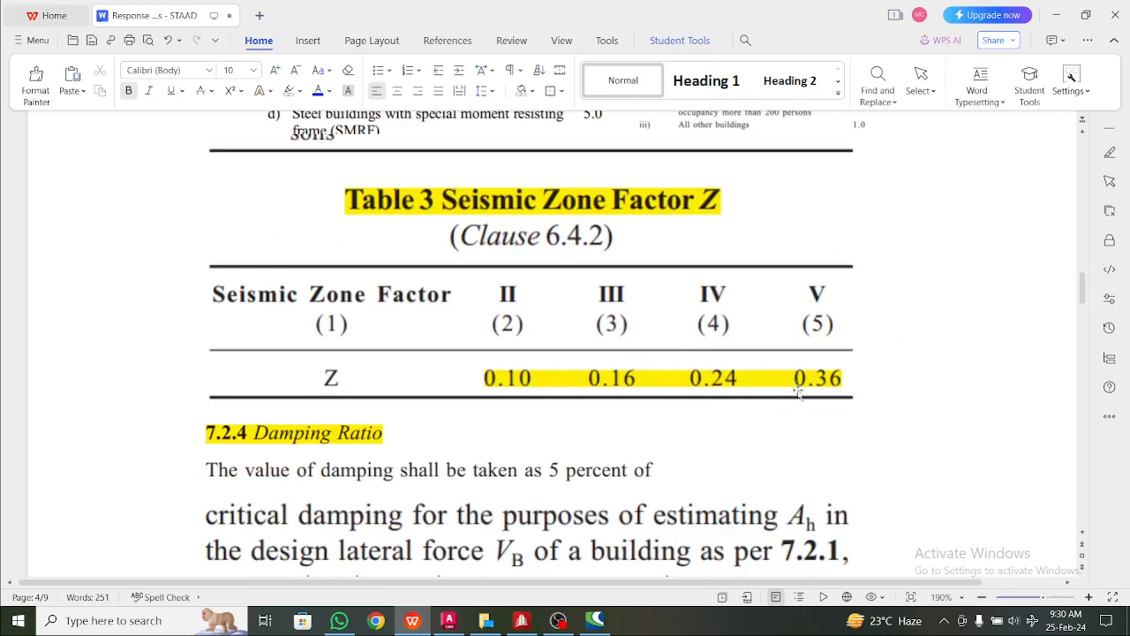
# - Examine the damping ratio clause 7.2.4 and the horizontal seismic coefficient Ah formula in clause 6.4.2
pyautogui.scroll(-3, 848, 415)
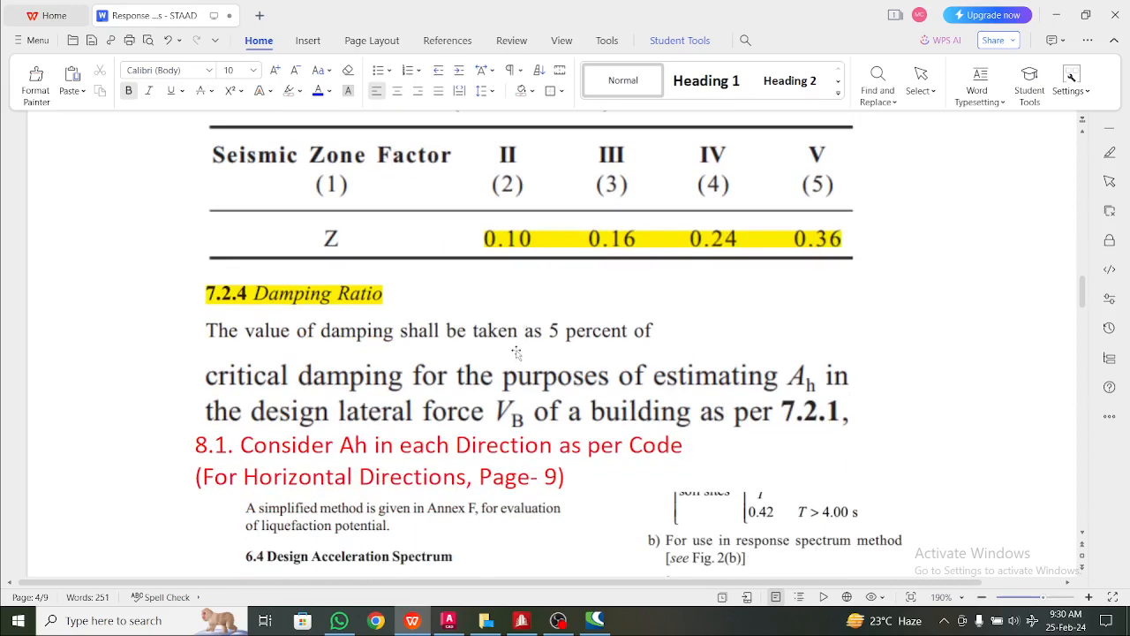
pyautogui.scroll(-1, 516, 352)
pyautogui.scroll(-2, 339, 315)
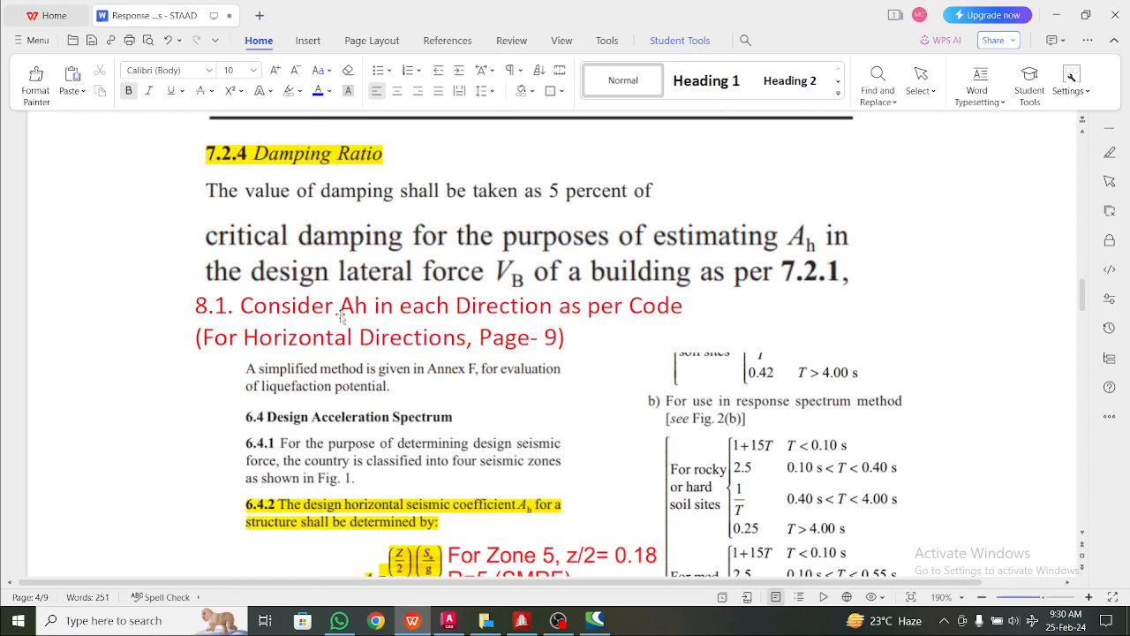
pyautogui.scroll(-2, 340, 315)
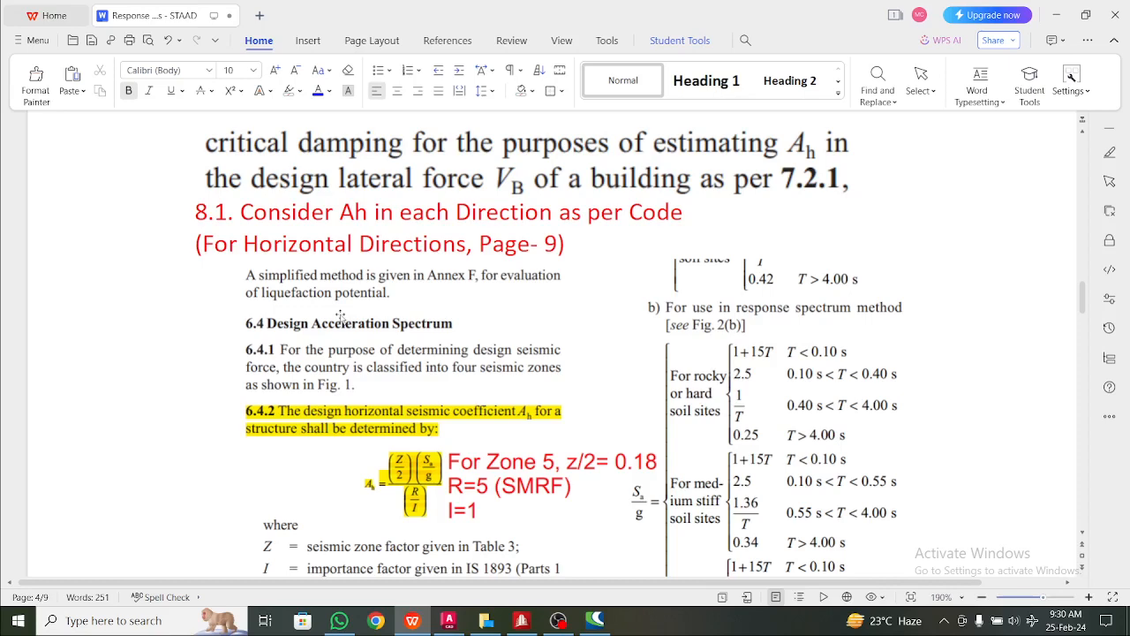
pyautogui.scroll(-2, 342, 316)
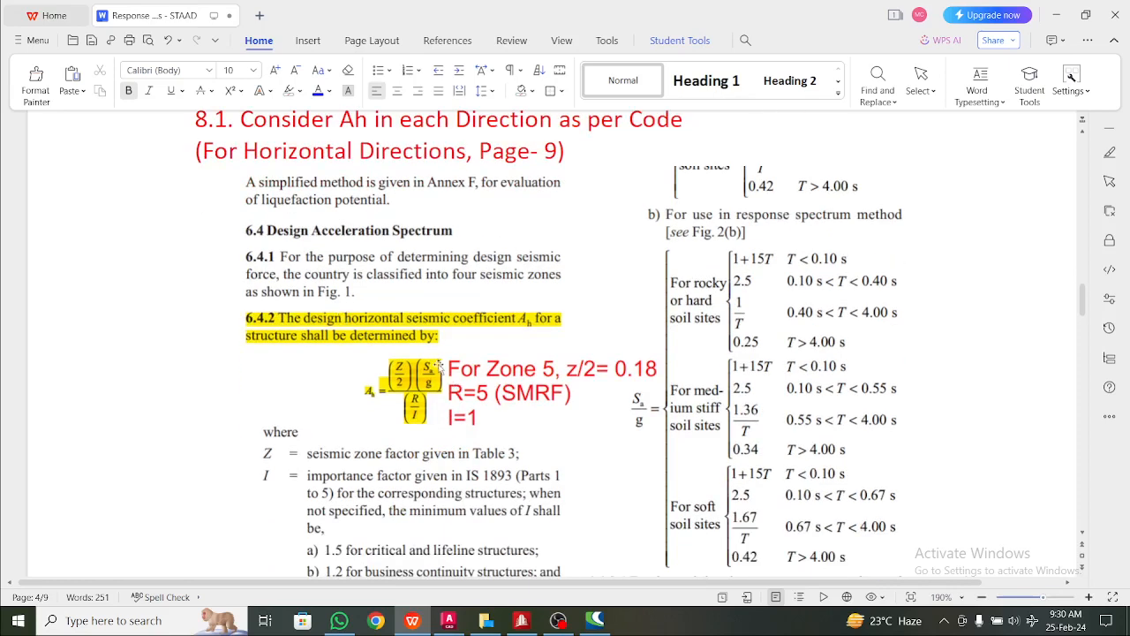
pyautogui.scroll(2, 425, 380)
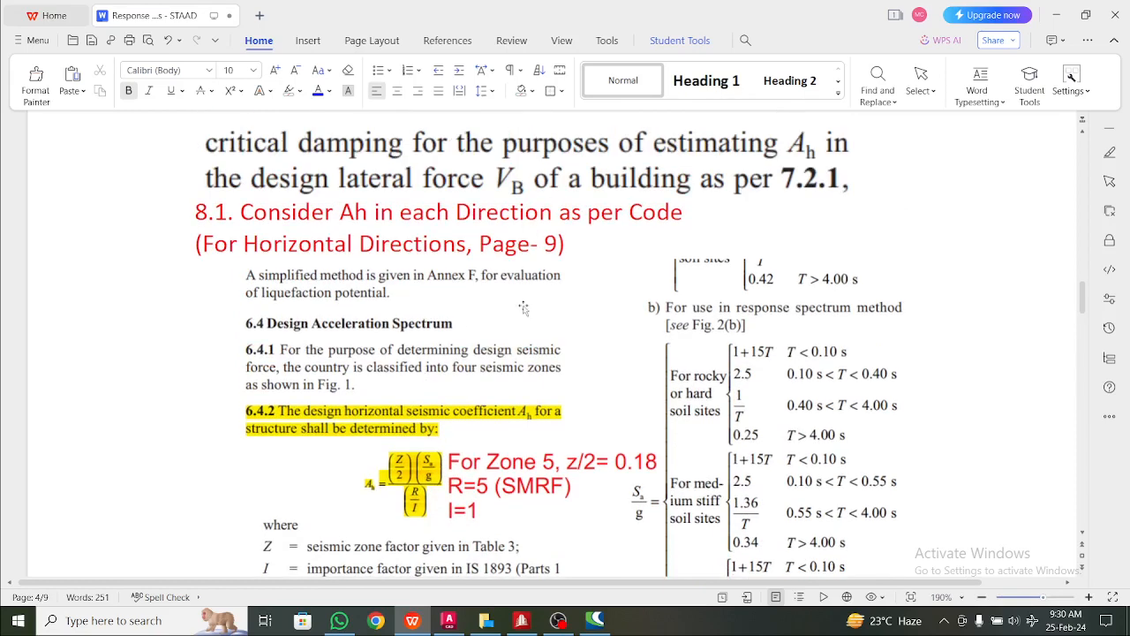
pyautogui.scroll(-3, 523, 309)
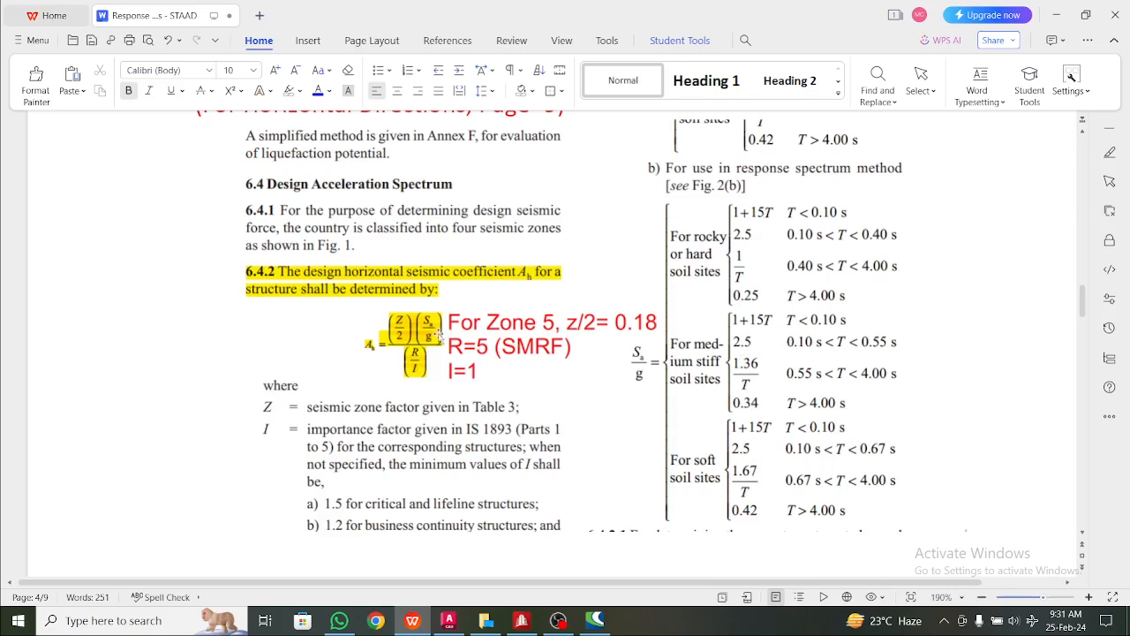
# - Examine the vertical acceleration Av formulas in clause 6.4.6 and the note on design eccentricity in the response spectrum load
pyautogui.scroll(-10, 370, 325)
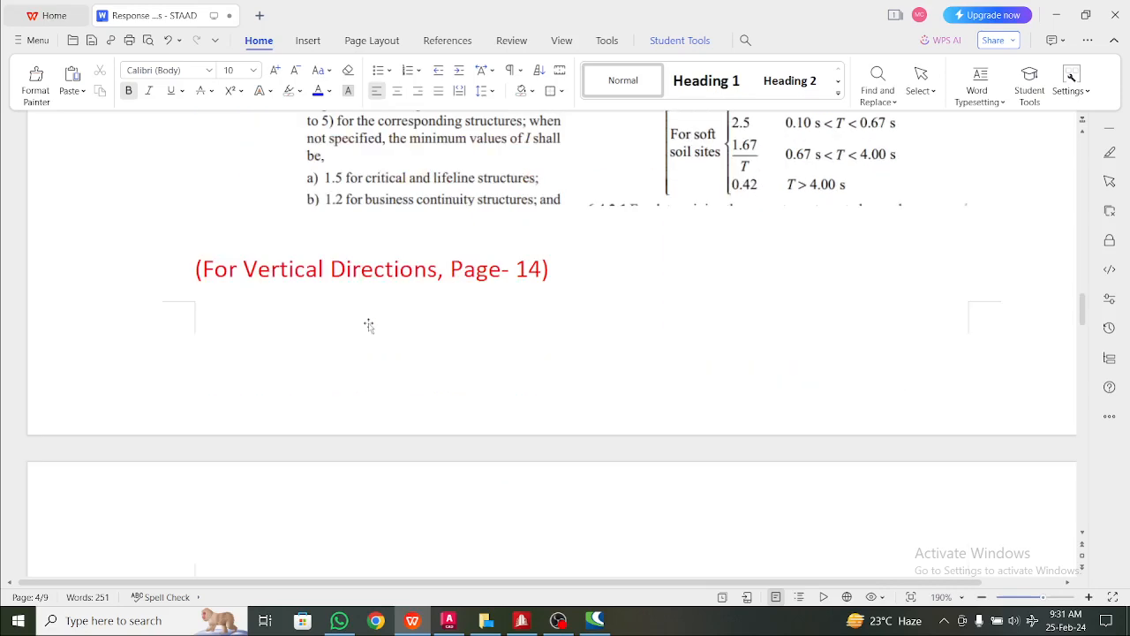
pyautogui.scroll(-10, 369, 325)
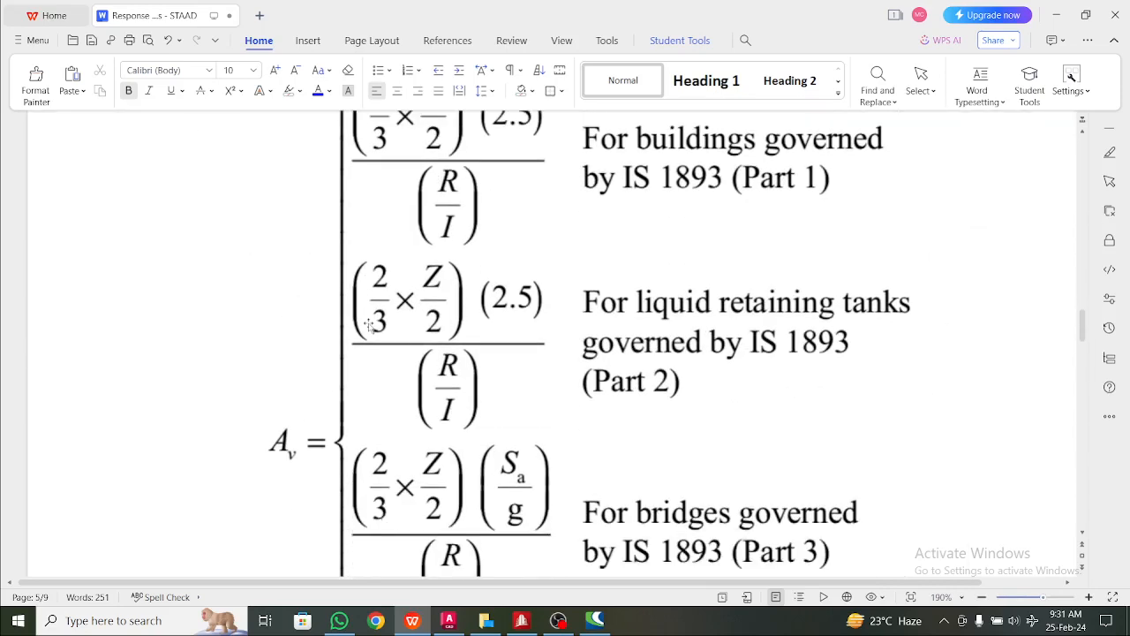
pyautogui.scroll(10, 371, 324)
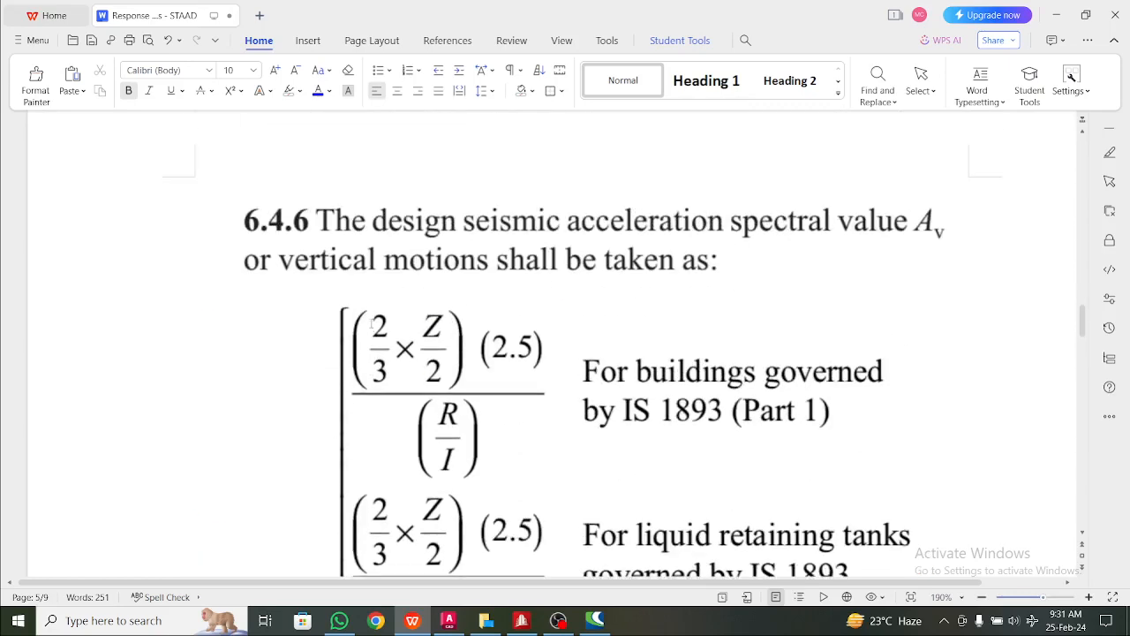
pyautogui.scroll(3, 371, 323)
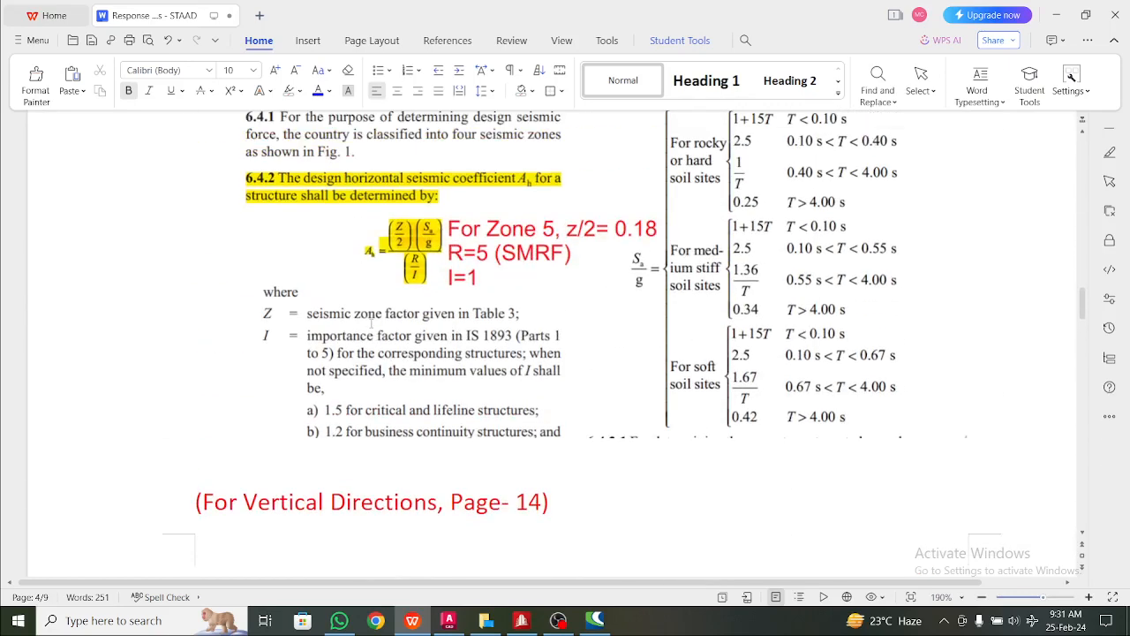
pyautogui.scroll(-15, 382, 334)
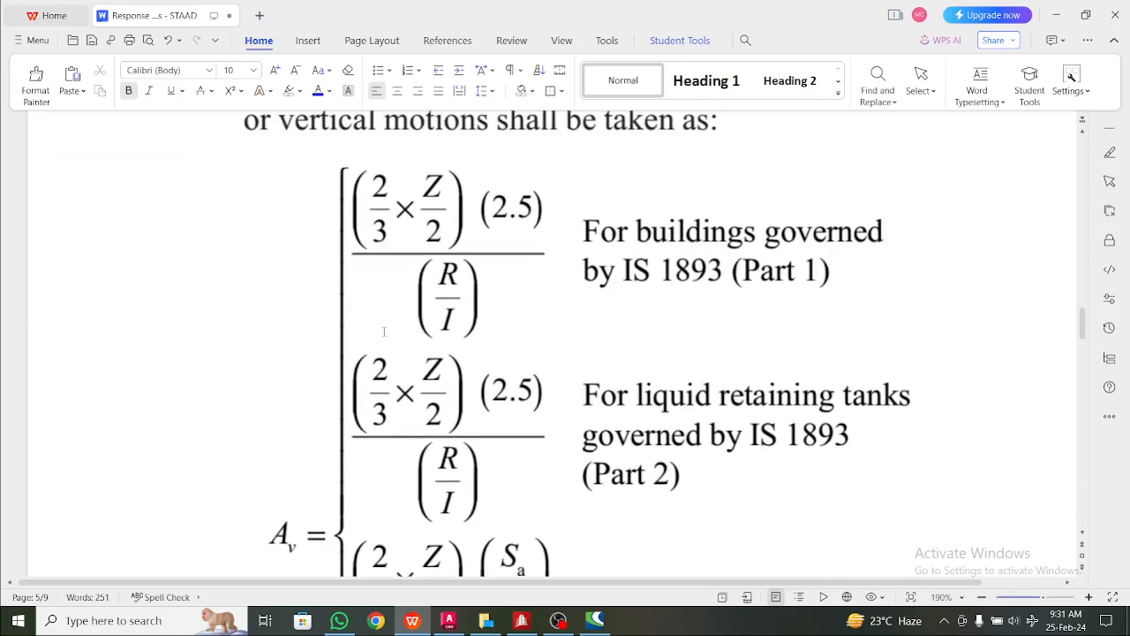
pyautogui.scroll(1, 384, 331)
pyautogui.scroll(-3, 384, 331)
pyautogui.scroll(4, 424, 349)
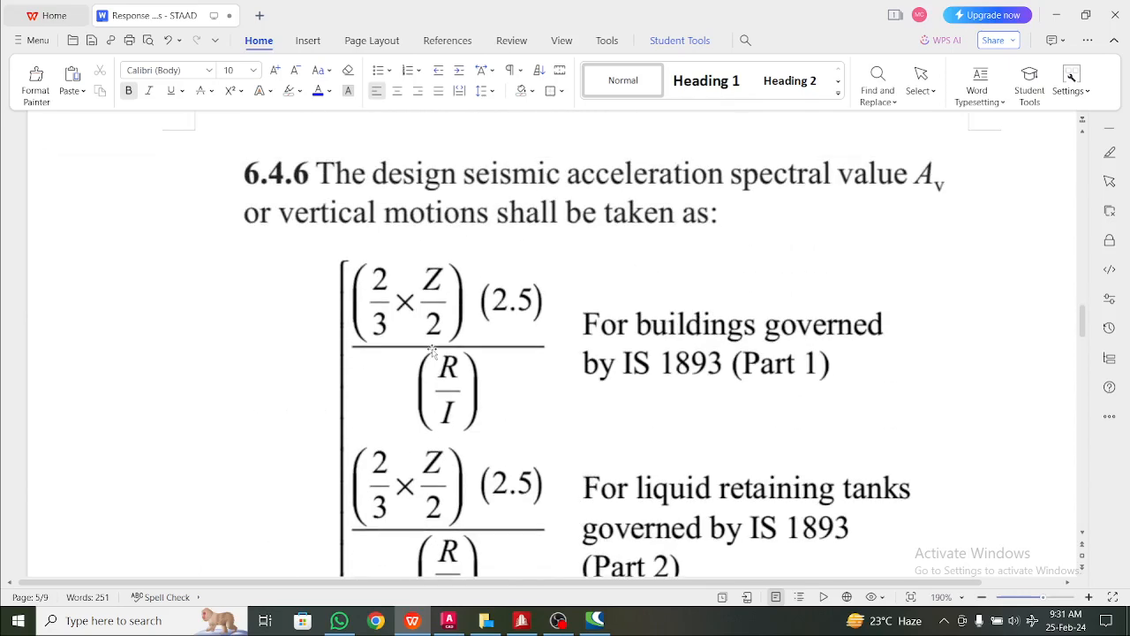
pyautogui.scroll(5, 424, 351)
pyautogui.scroll(-3, 423, 351)
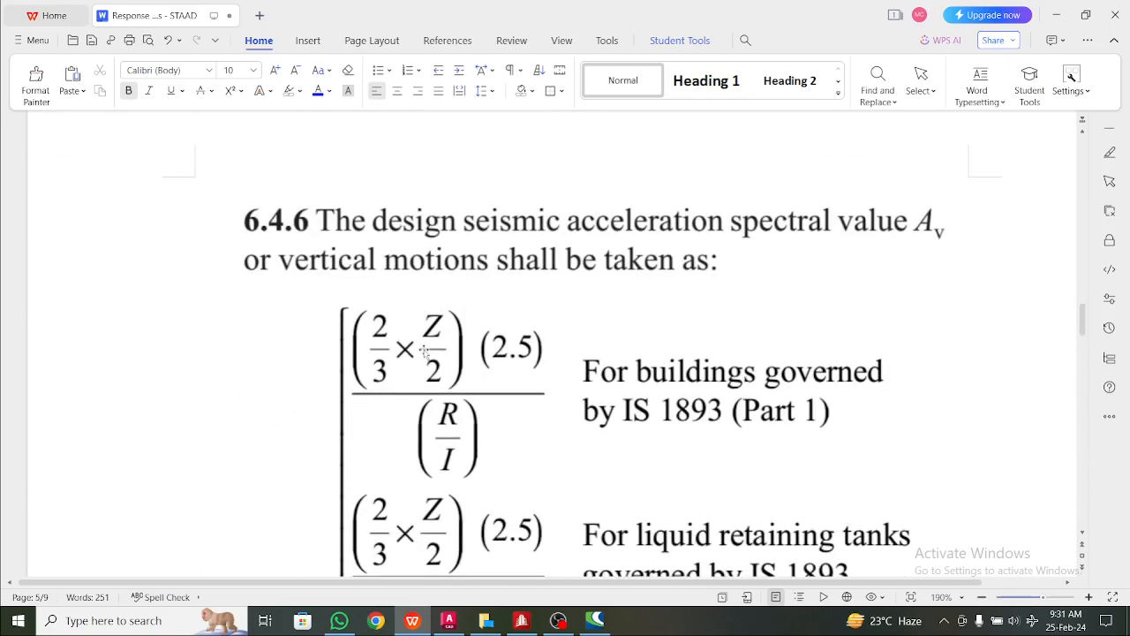
pyautogui.scroll(5, 424, 352)
pyautogui.scroll(5, 424, 352)
pyautogui.scroll(-16, 488, 354)
pyautogui.scroll(-1, 492, 398)
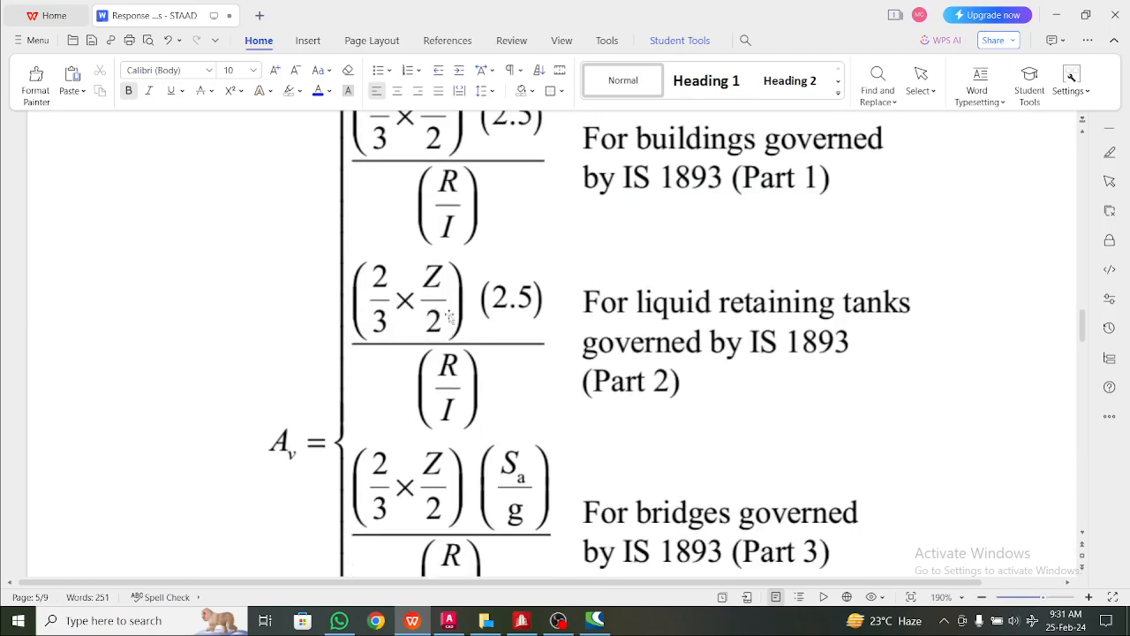
pyautogui.scroll(-12, 636, 410)
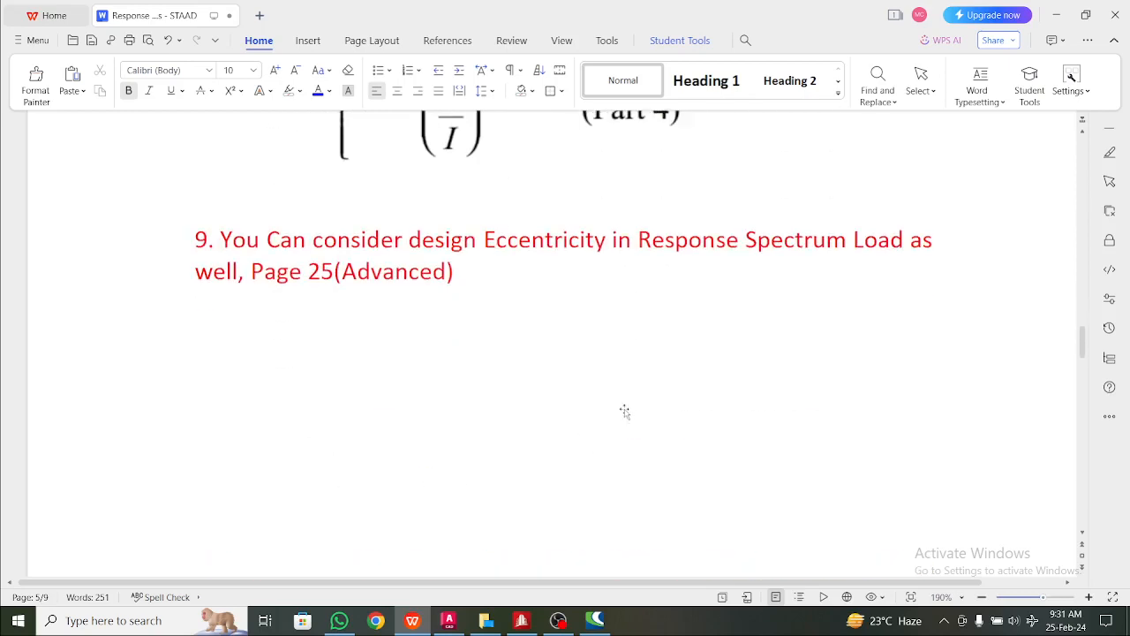
pyautogui.scroll(3, 625, 411)
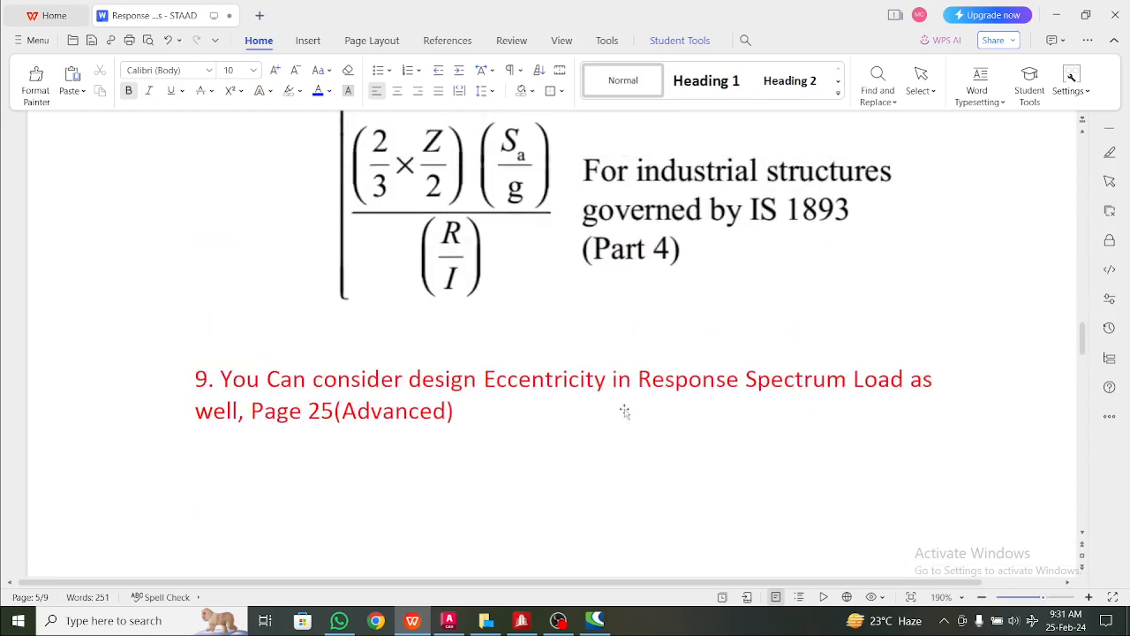
# - Write the Ah calculation "=(0.18)x 2.5/5" on the empty line above the "For Vertical Directions" heading
pyautogui.scroll(15, 624, 410)
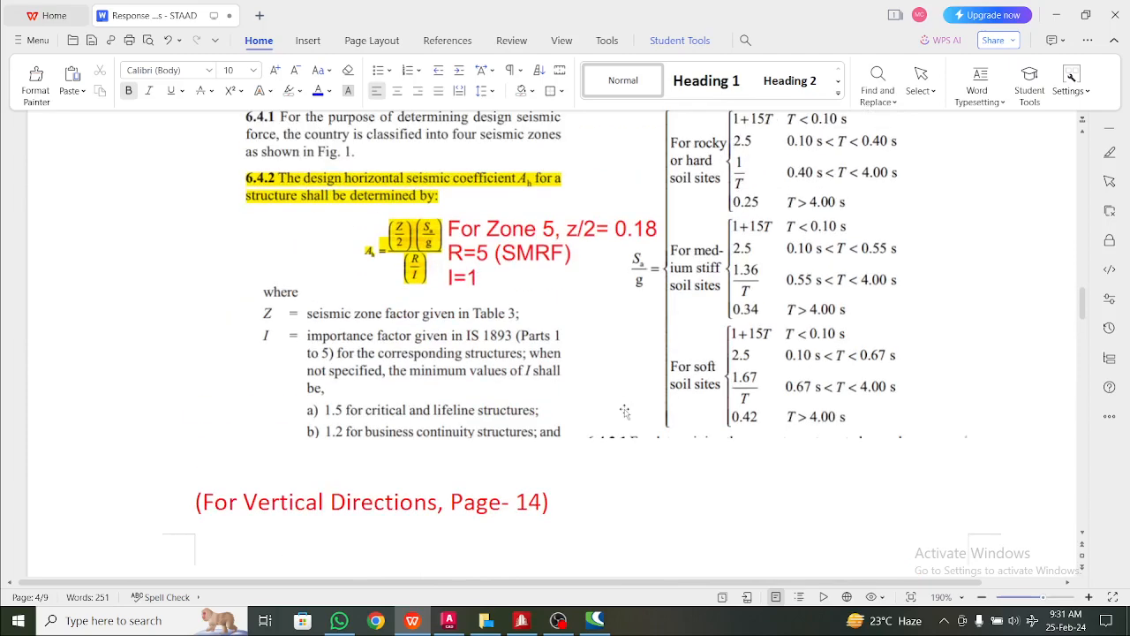
pyautogui.scroll(-1, 624, 411)
pyautogui.scroll(2, 535, 423)
pyautogui.scroll(-2, 535, 424)
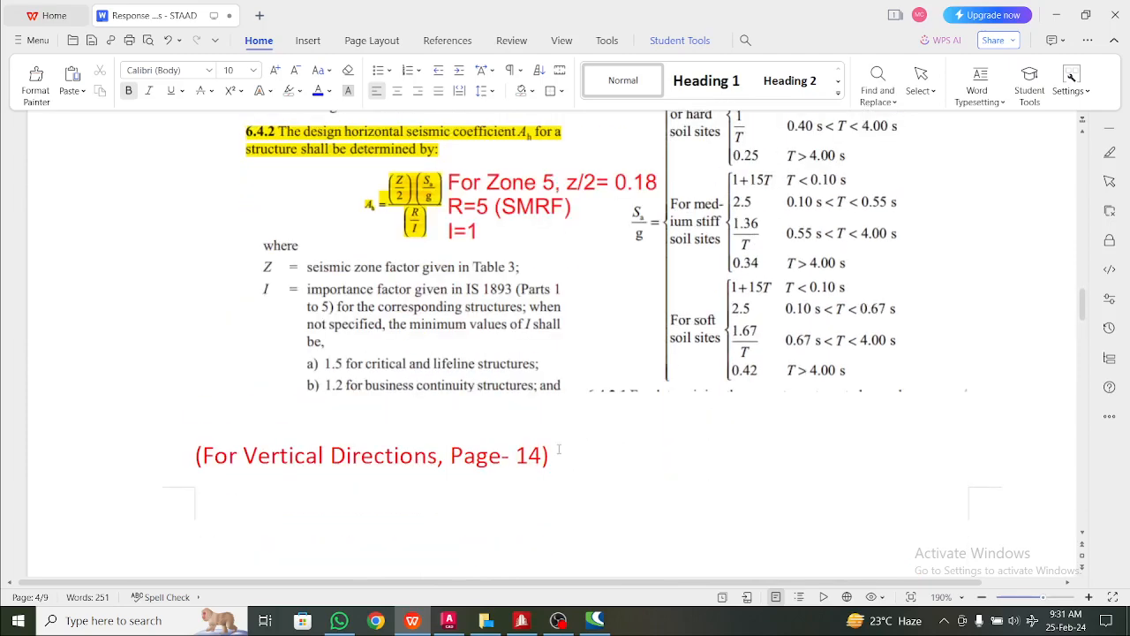
pyautogui.click(540, 432)
pyautogui.write('=(0.18')
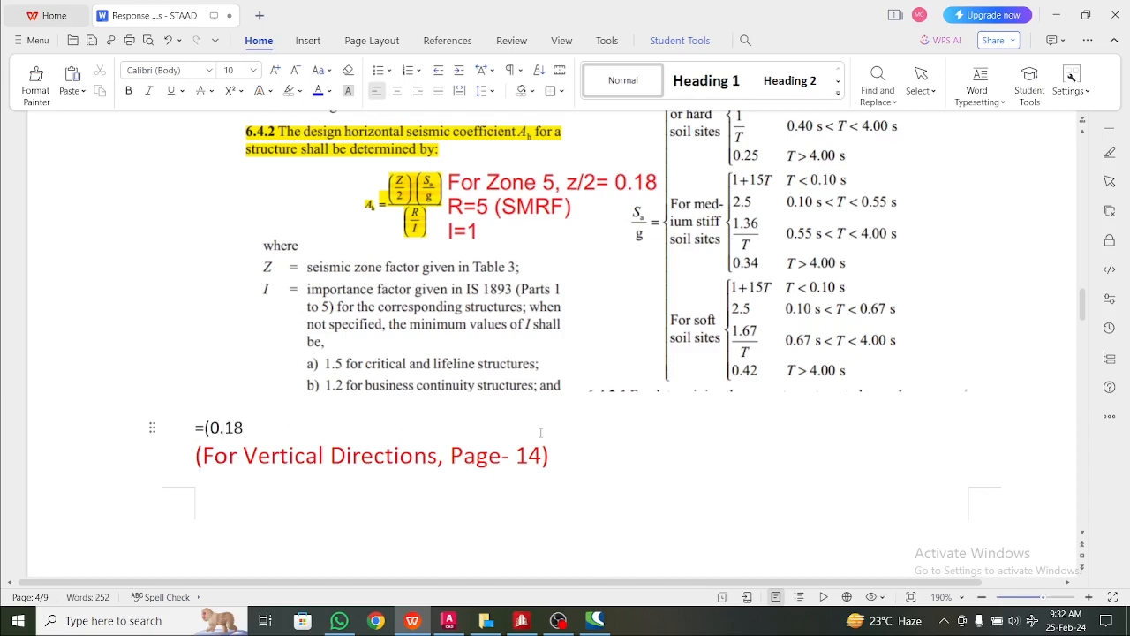
pyautogui.write(')x 2.')
pyautogui.write('5/5')
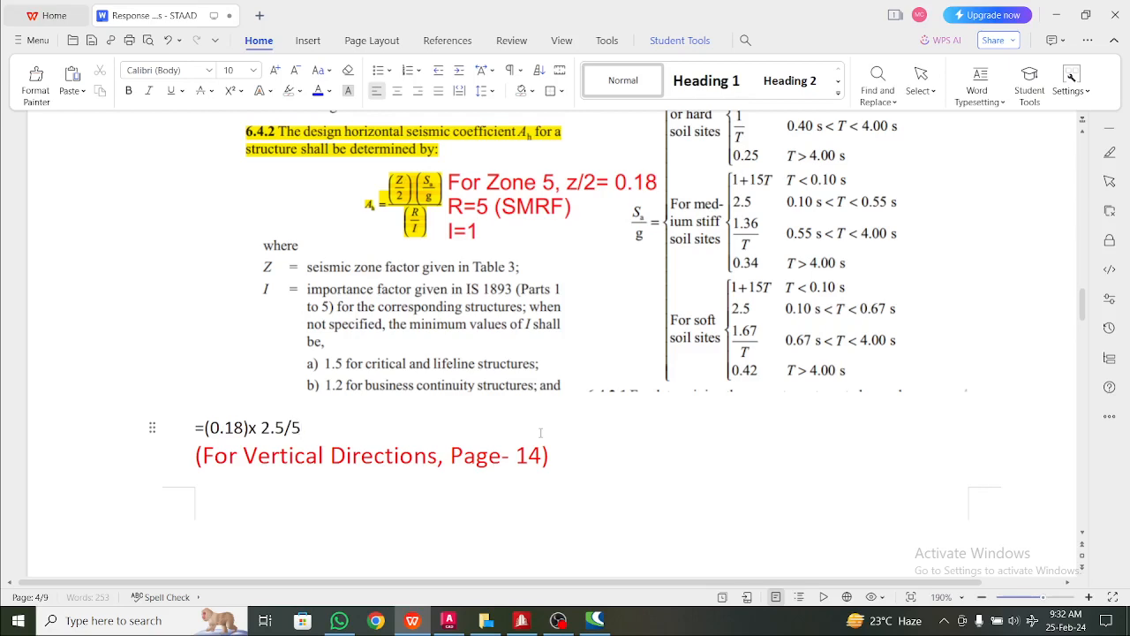
pyautogui.scroll(3, 540, 433)
pyautogui.scroll(-3, 512, 428)
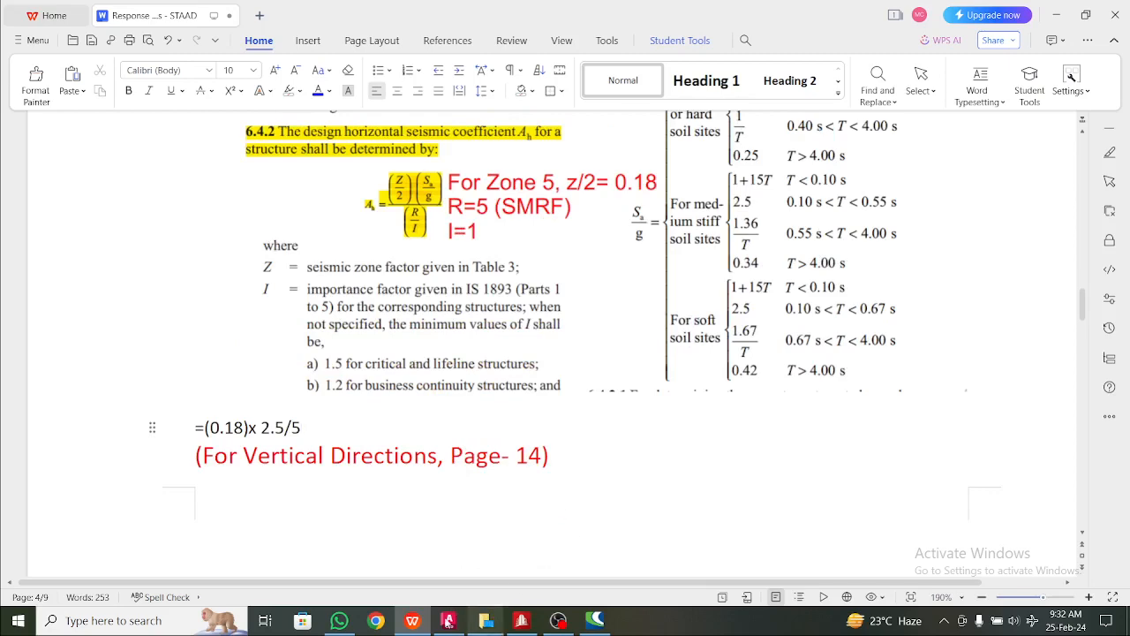
# - Open the Windows Calculator beside the notes and calculate 0.18 × 2.5, divided by 5
pyautogui.click(152, 623)
pyautogui.write('calculator')
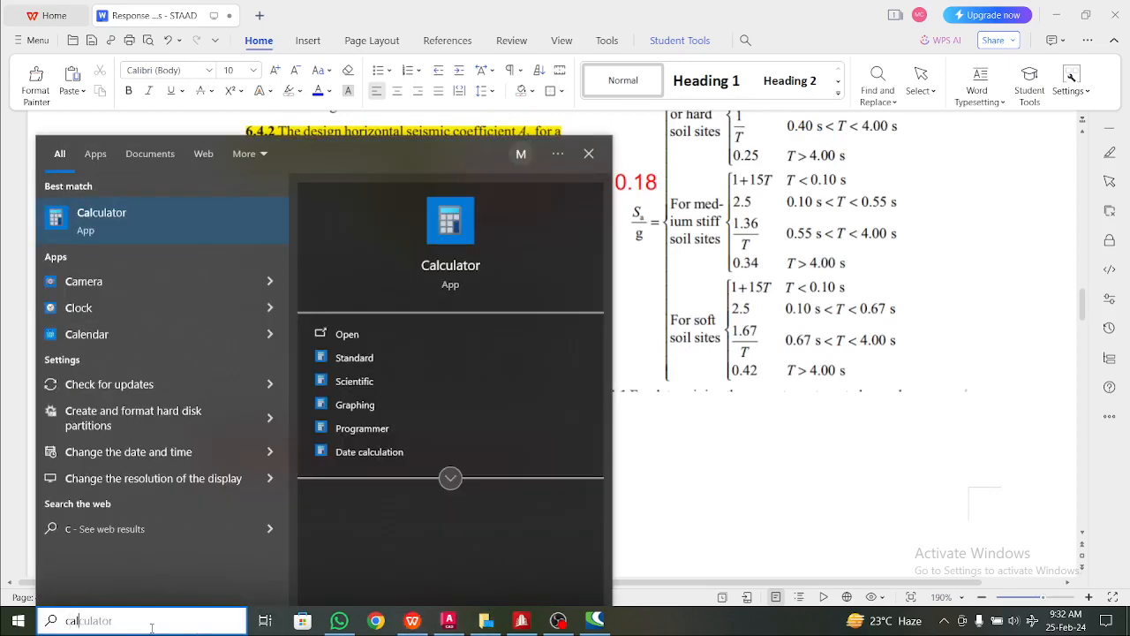
pyautogui.click(194, 219)
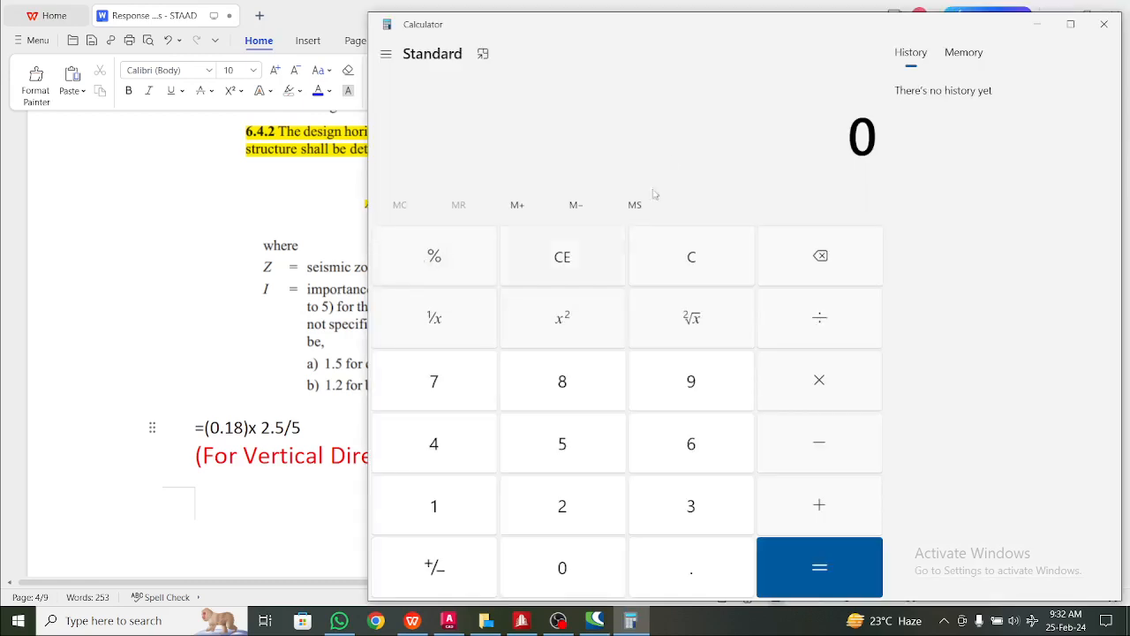
pyautogui.moveTo(699, 36); pyautogui.dragTo(903, 42)
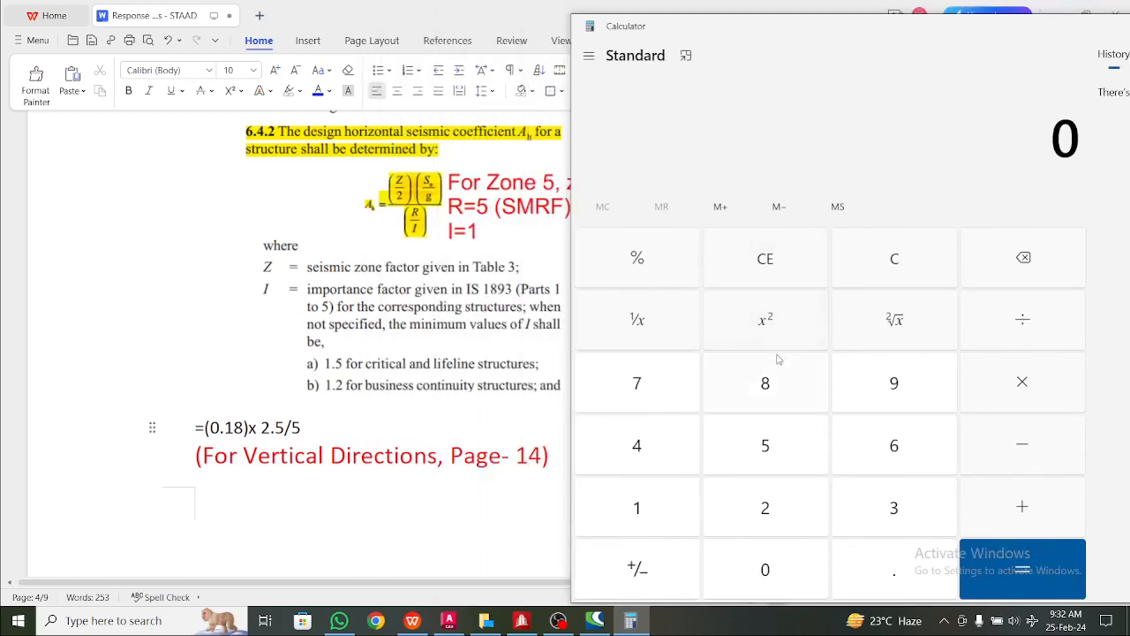
pyautogui.write('0.18')
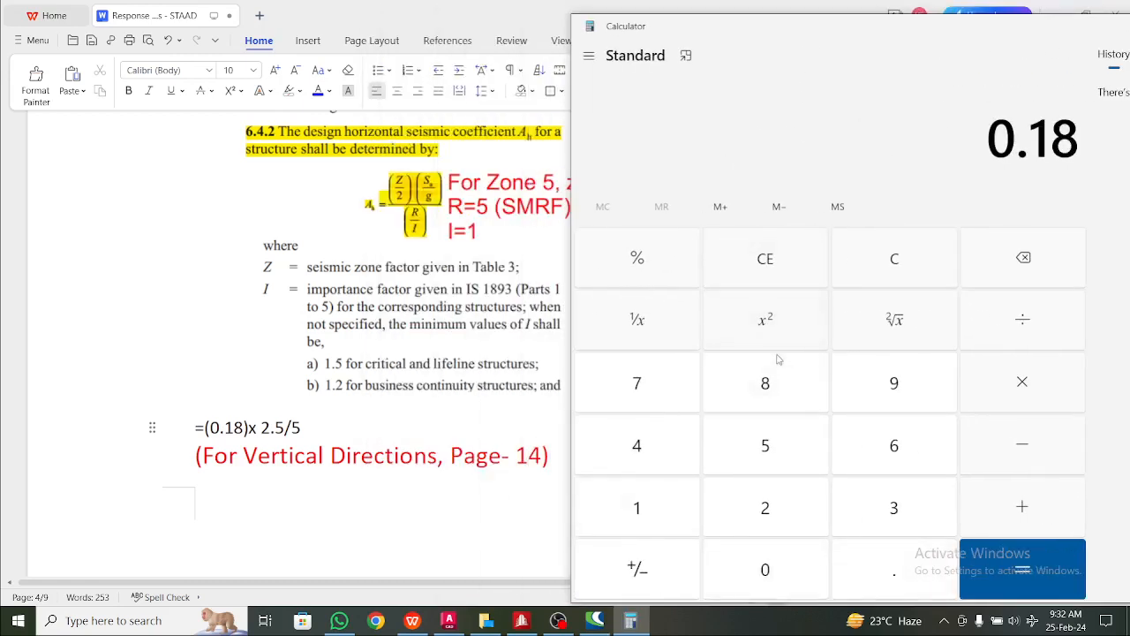
pyautogui.write(' × 2.5')
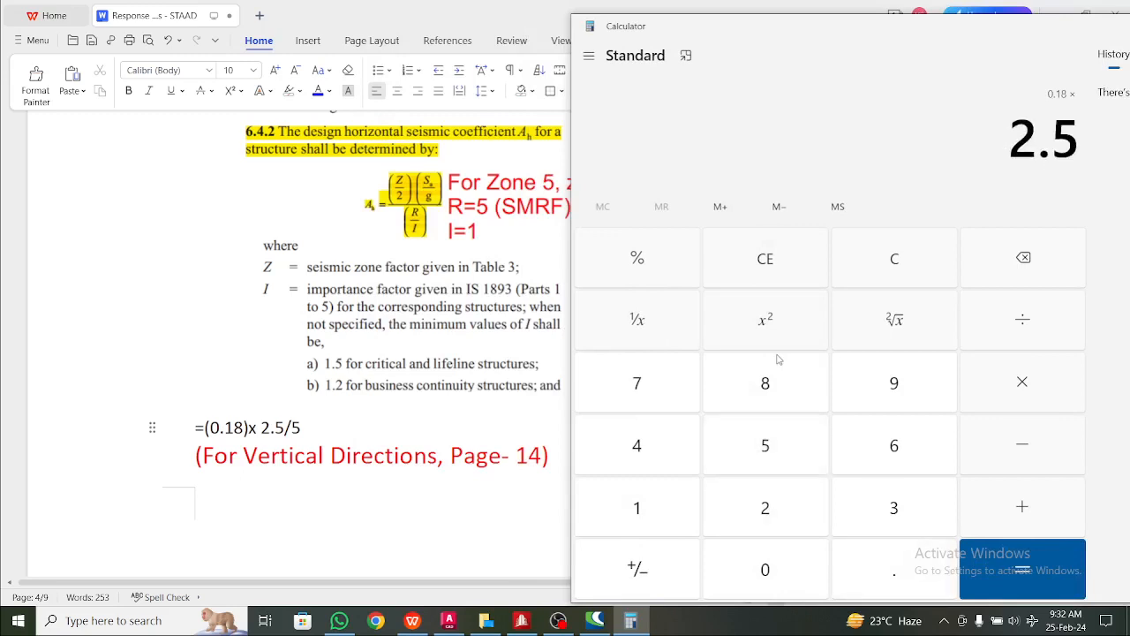
pyautogui.press('Return')
pyautogui.write('/5')
pyautogui.press('Return')
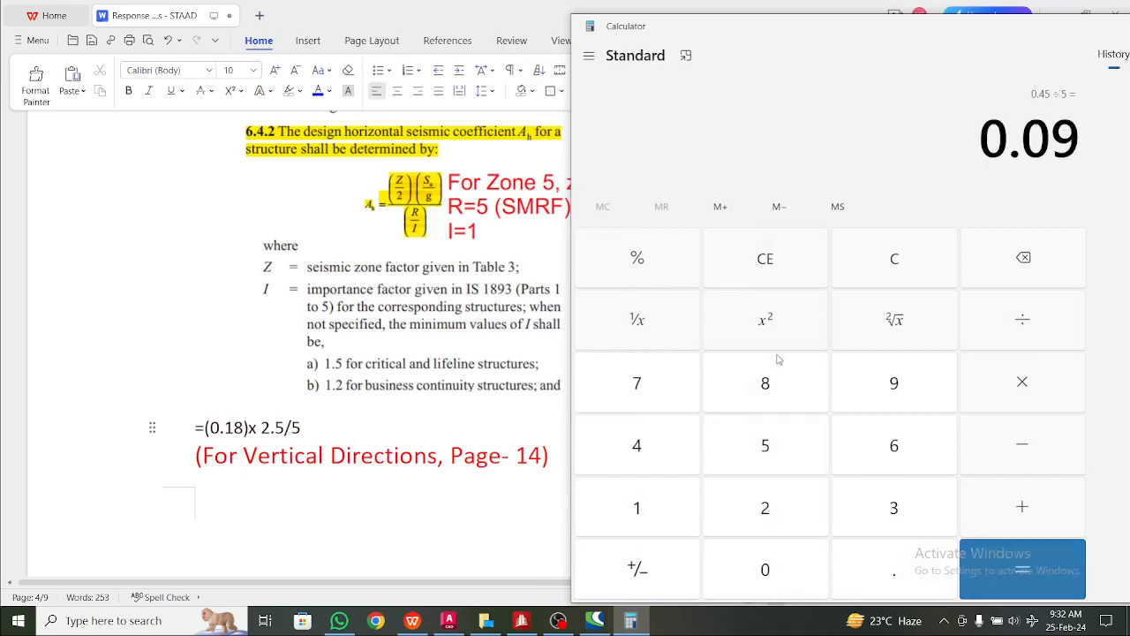
pyautogui.moveTo(1008, 31); pyautogui.dragTo(792, 78)
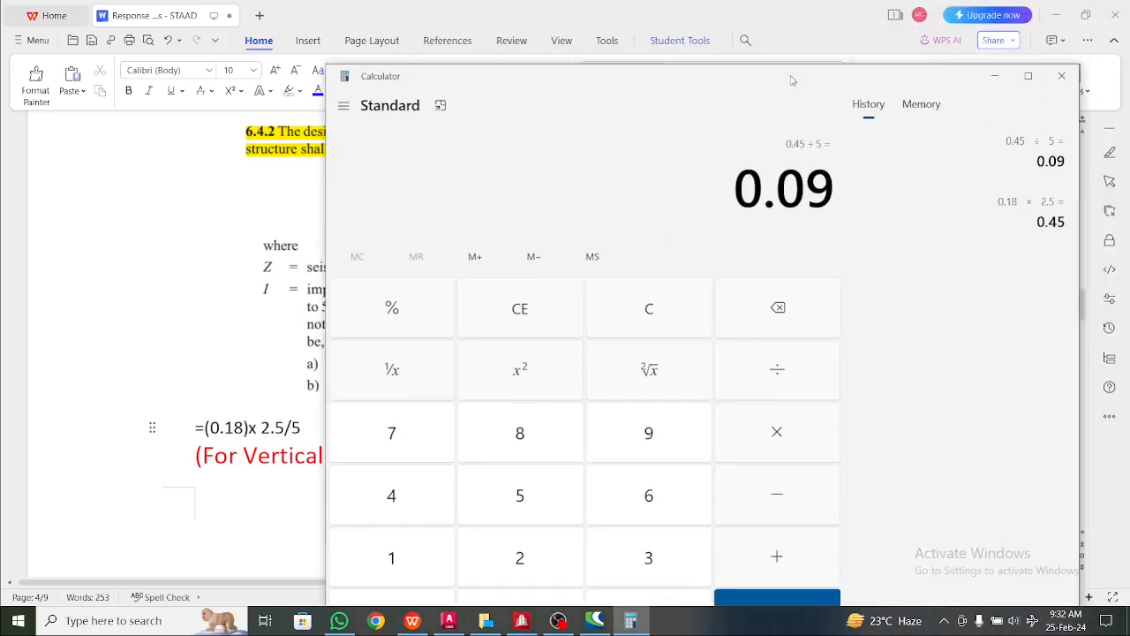
# - Return to the notes document and append the result "=0.09" to the "=(0.18)x 2.5/5" calculation
pyautogui.click(988, 78)
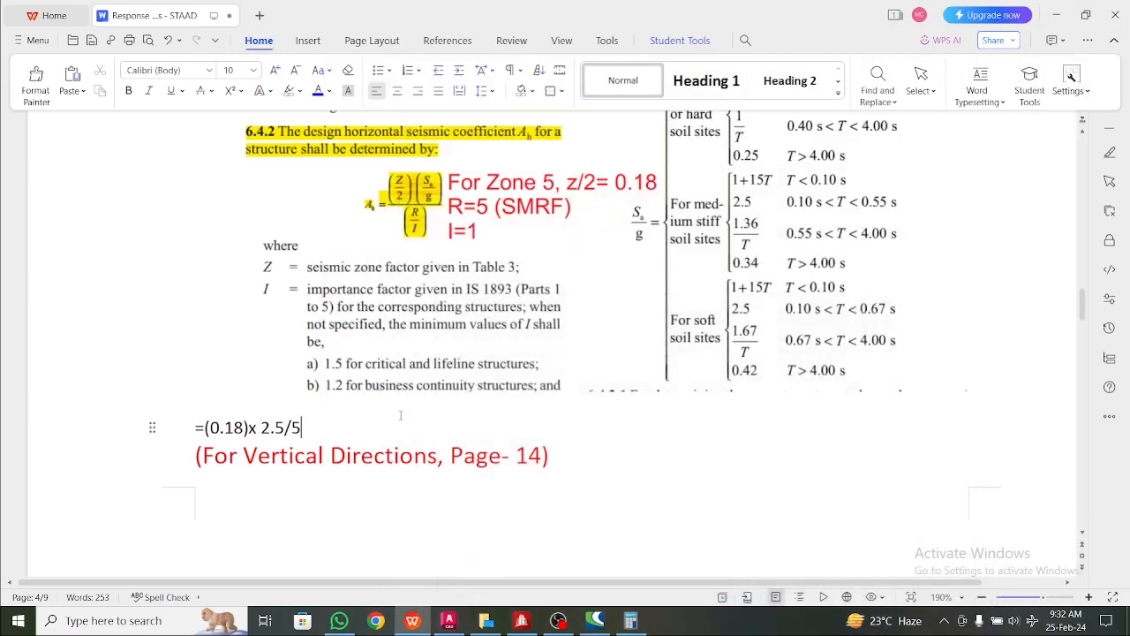
pyautogui.write('-')
pyautogui.press('BackSpace')
pyautogui.write('=0.09')
# - Label the calculation by inserting "Ah(x and z)" at the start of its line
pyautogui.scroll(-7, 352, 427)
pyautogui.scroll(6, 351, 426)
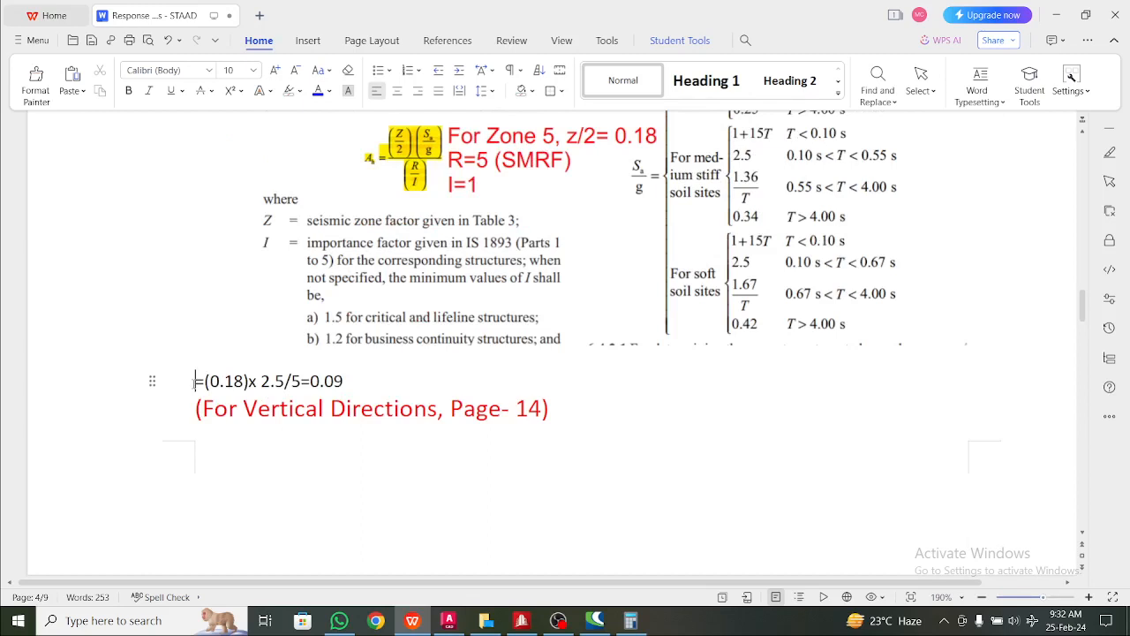
pyautogui.write('Ah')
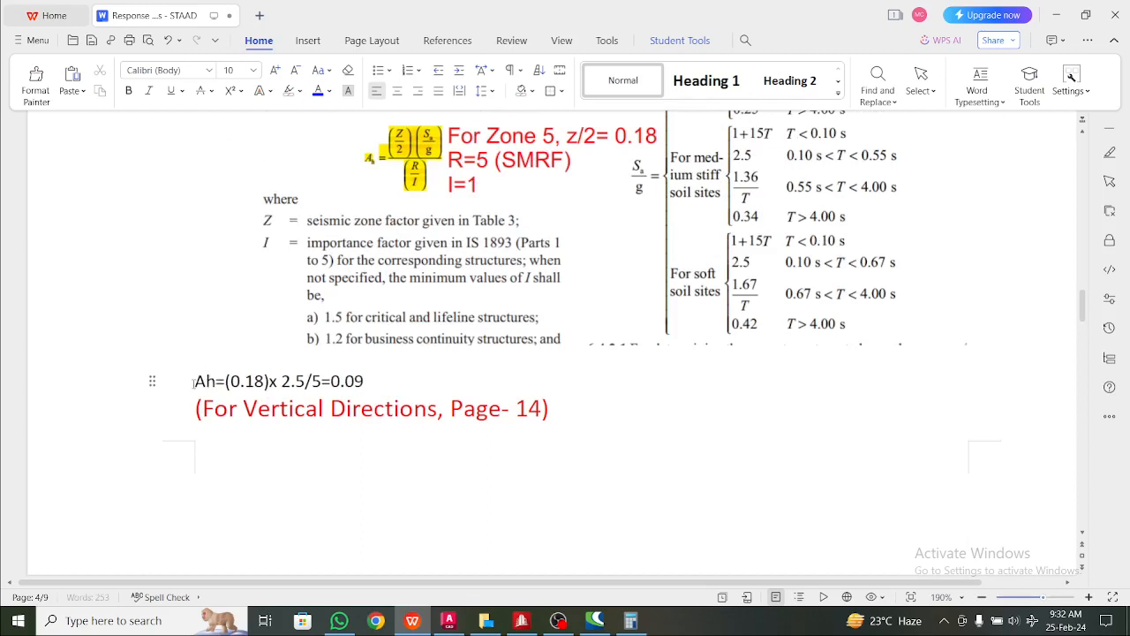
pyautogui.write('(x and ')
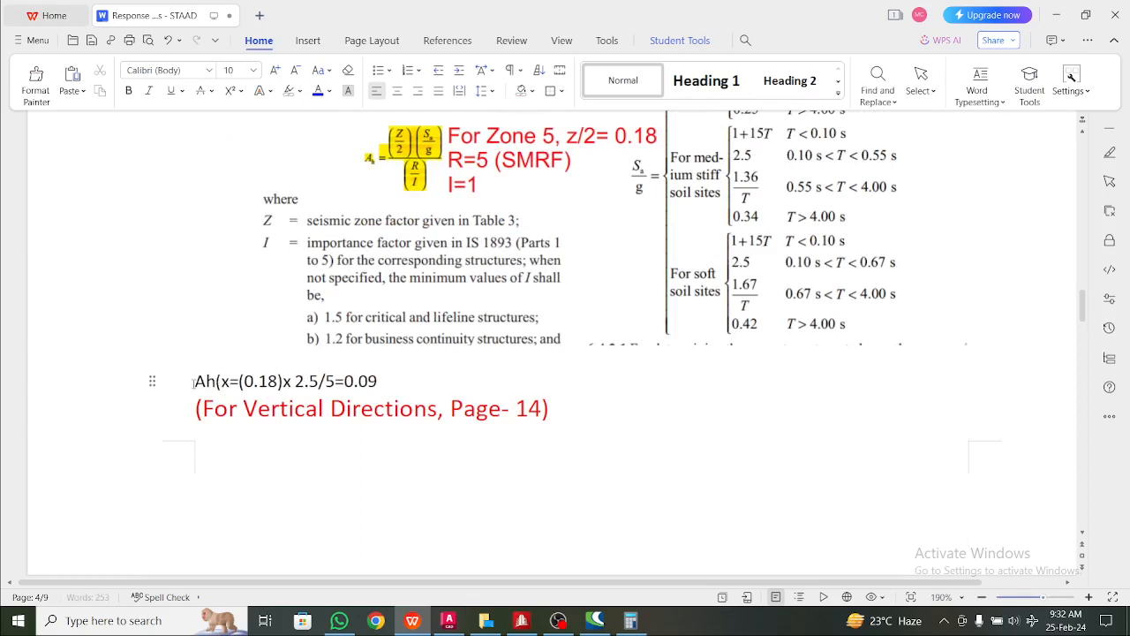
pyautogui.write('z)')
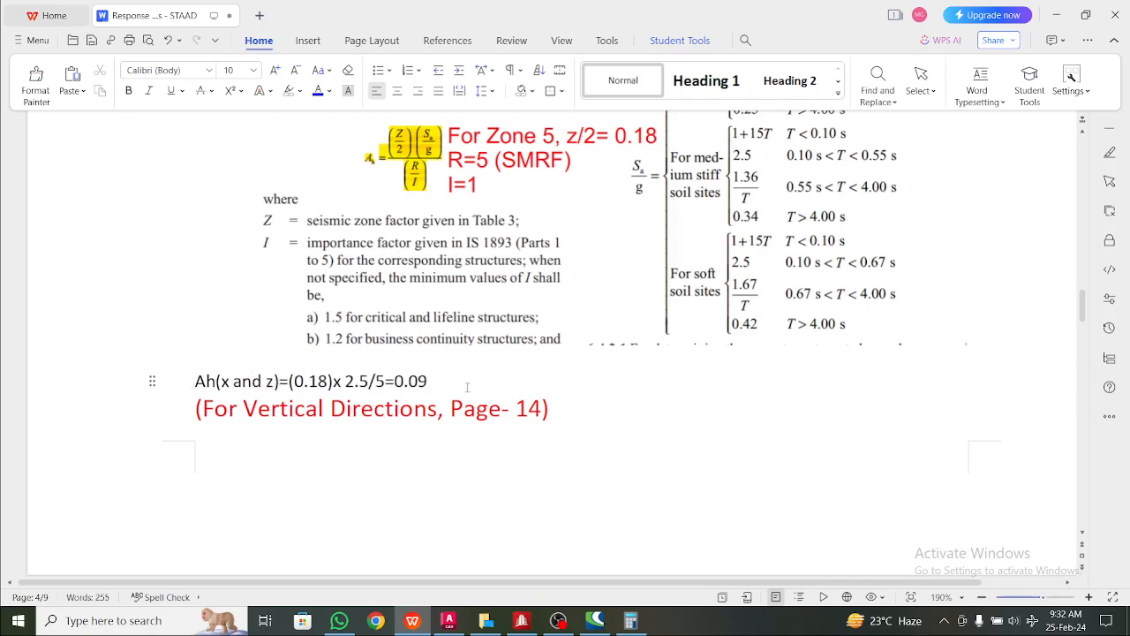
# - Add ", Ahv=" after the 0.09 result and check the clause 6.4.6 formula for vertical motions in buildings
pyautogui.write(', Ahv=')
pyautogui.scroll(-8, 469, 385)
pyautogui.scroll(1, 473, 335)
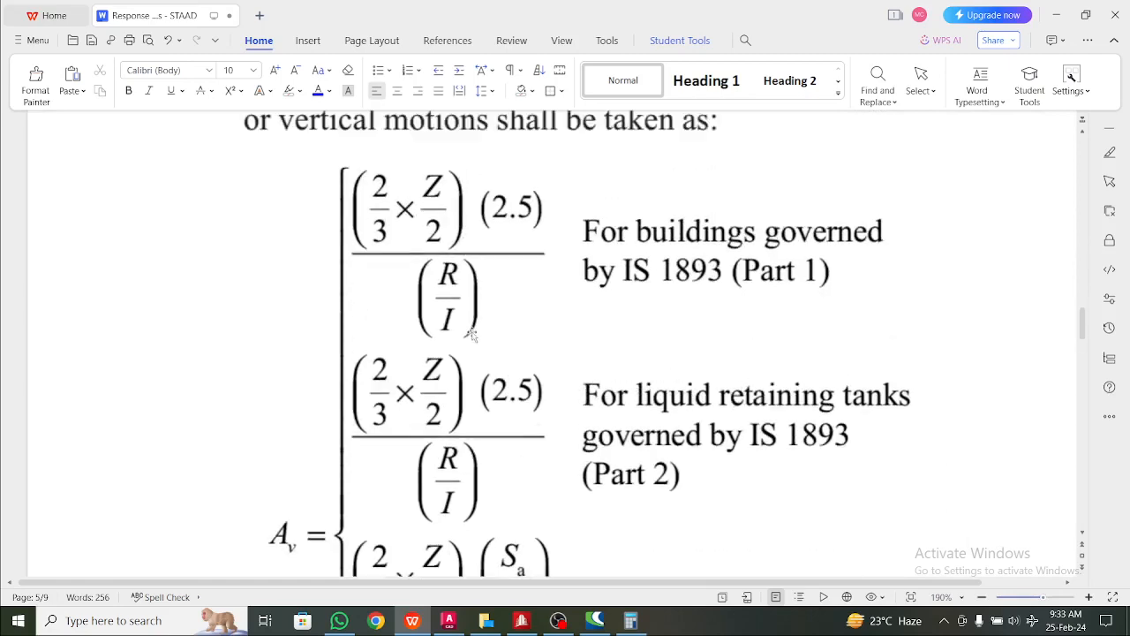
pyautogui.scroll(1, 470, 334)
pyautogui.scroll(6, 522, 368)
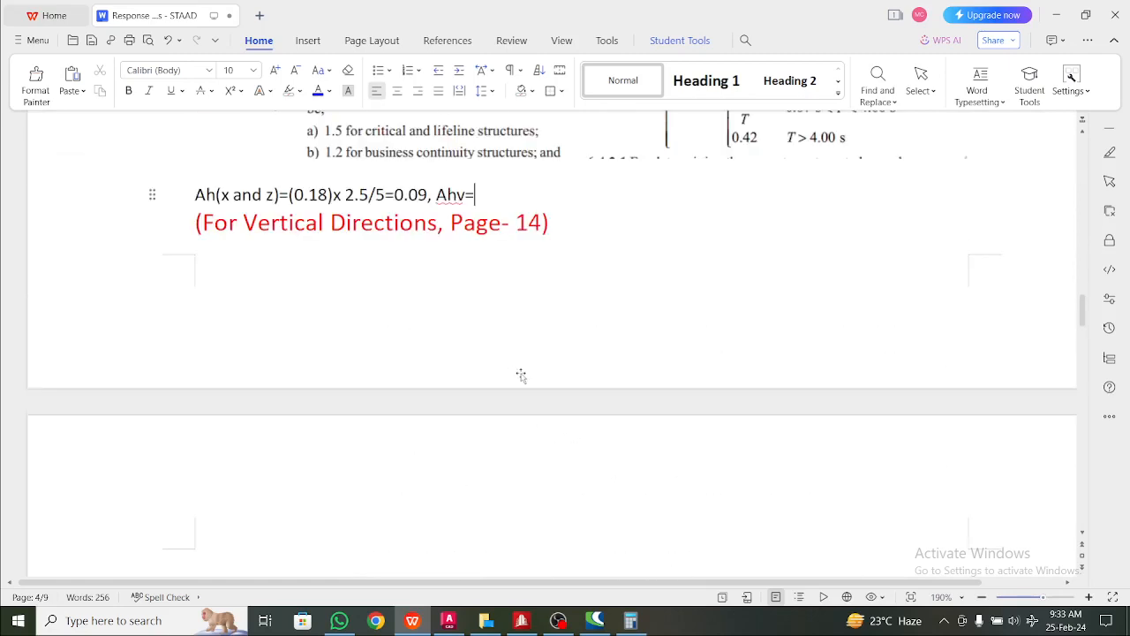
pyautogui.scroll(2, 521, 375)
# - Switch to the Calculator, calculate 2 ÷ 3, and clear the display
pyautogui.click(639, 626)
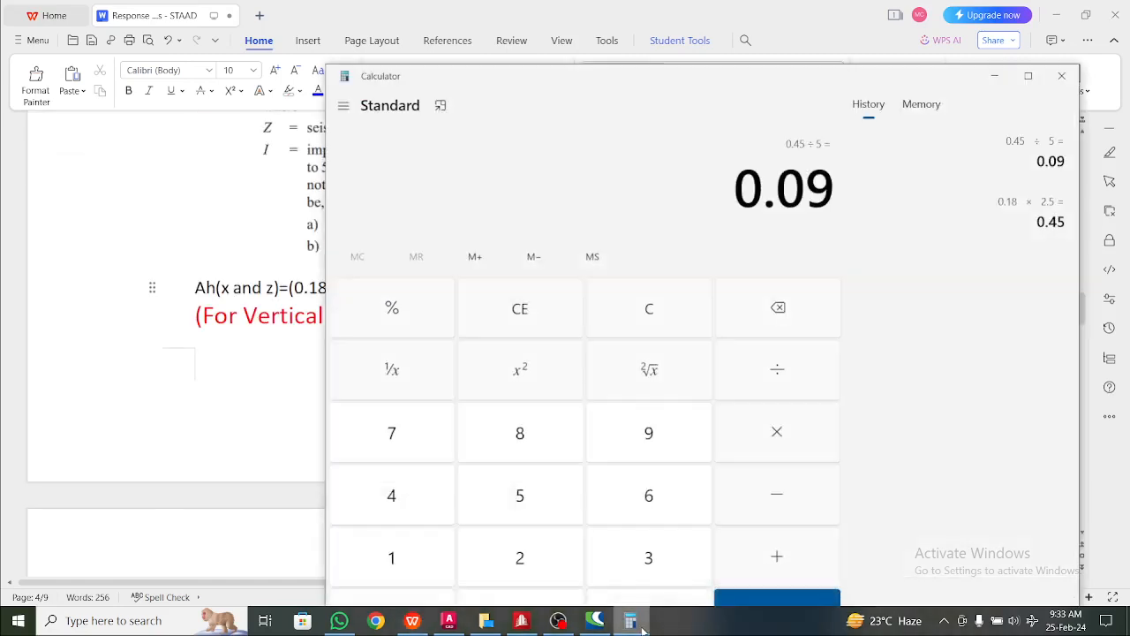
pyautogui.press('Escape')
pyautogui.write('2/3')
pyautogui.press('Return')
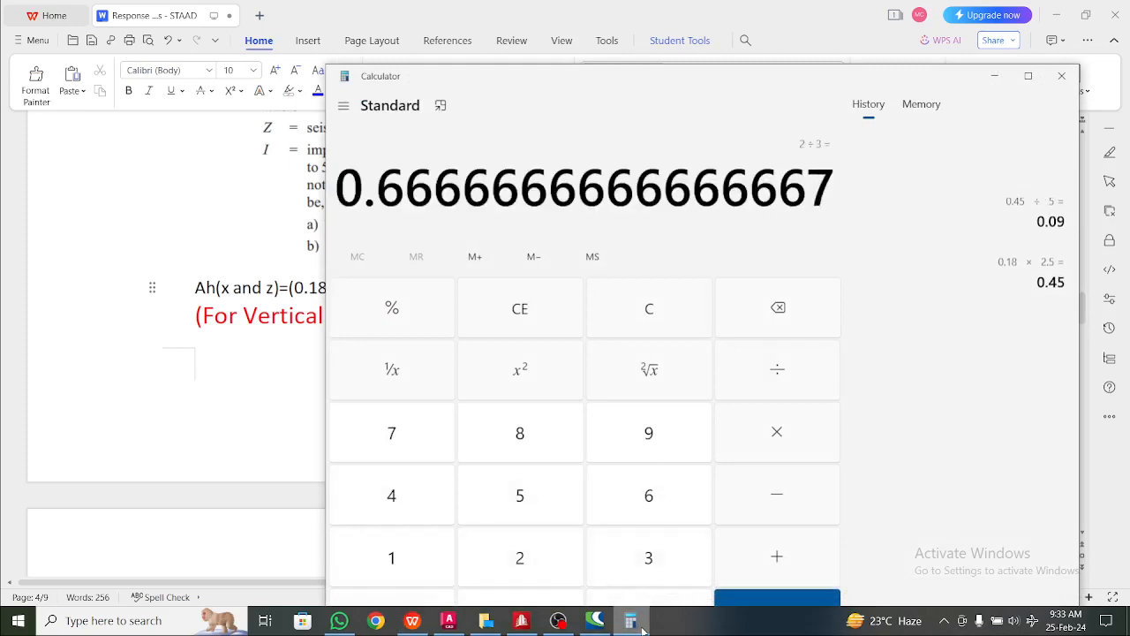
pyautogui.press('Escape')
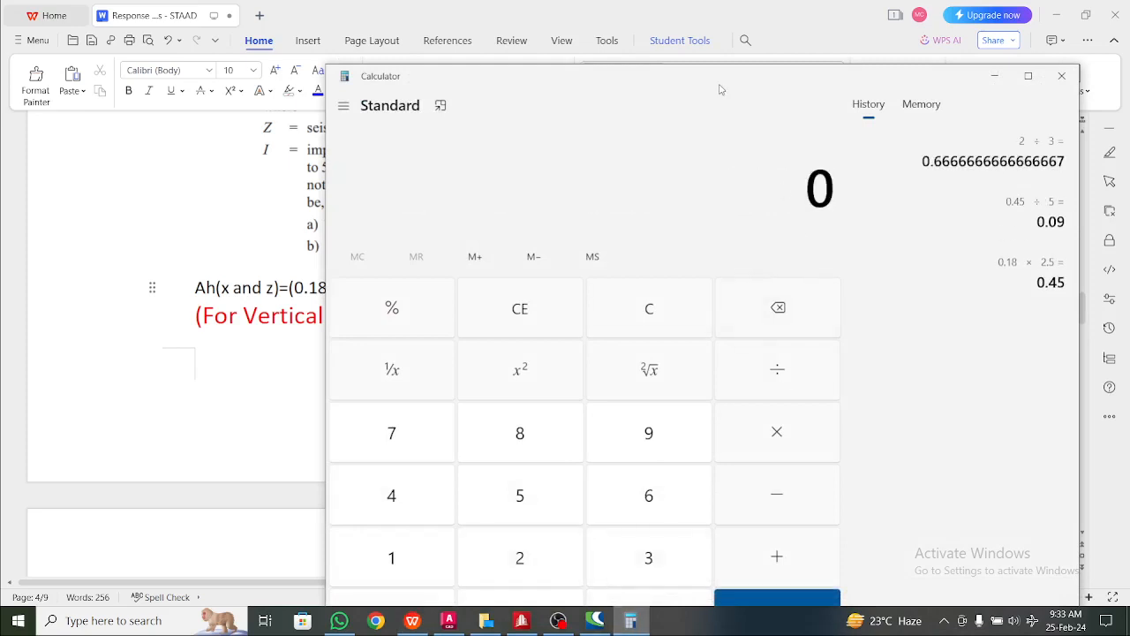
# - Maximize the Calculator window and calculate 0.67 × 0.09
pyautogui.moveTo(709, 84); pyautogui.dragTo(660, 3)
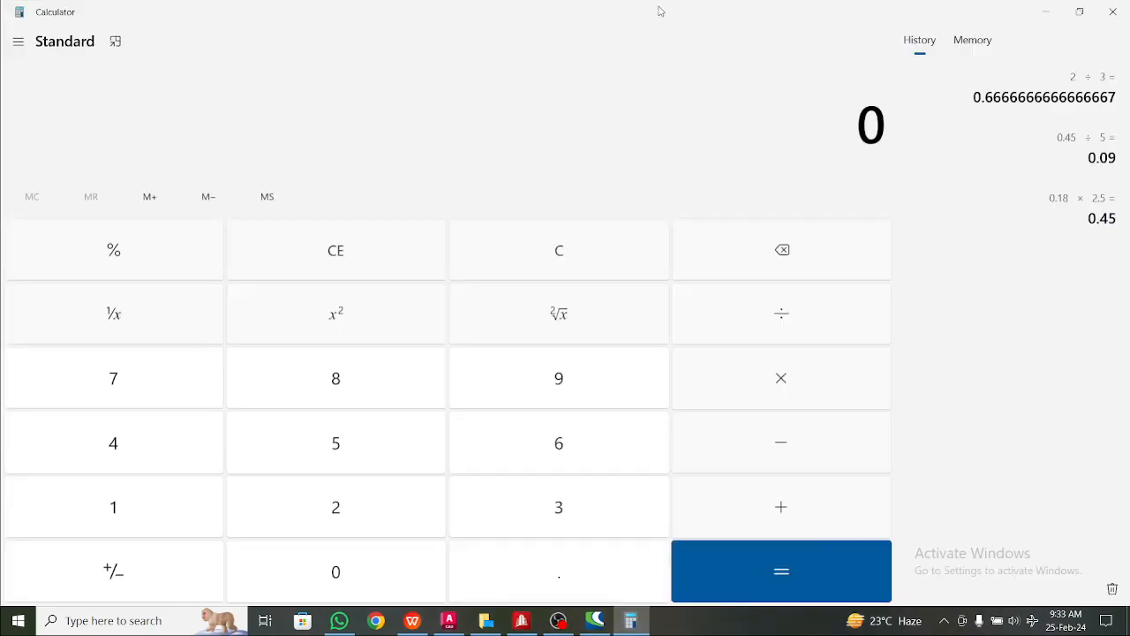
pyautogui.write('.1')
pyautogui.press('BackSpace')
pyautogui.write('6')
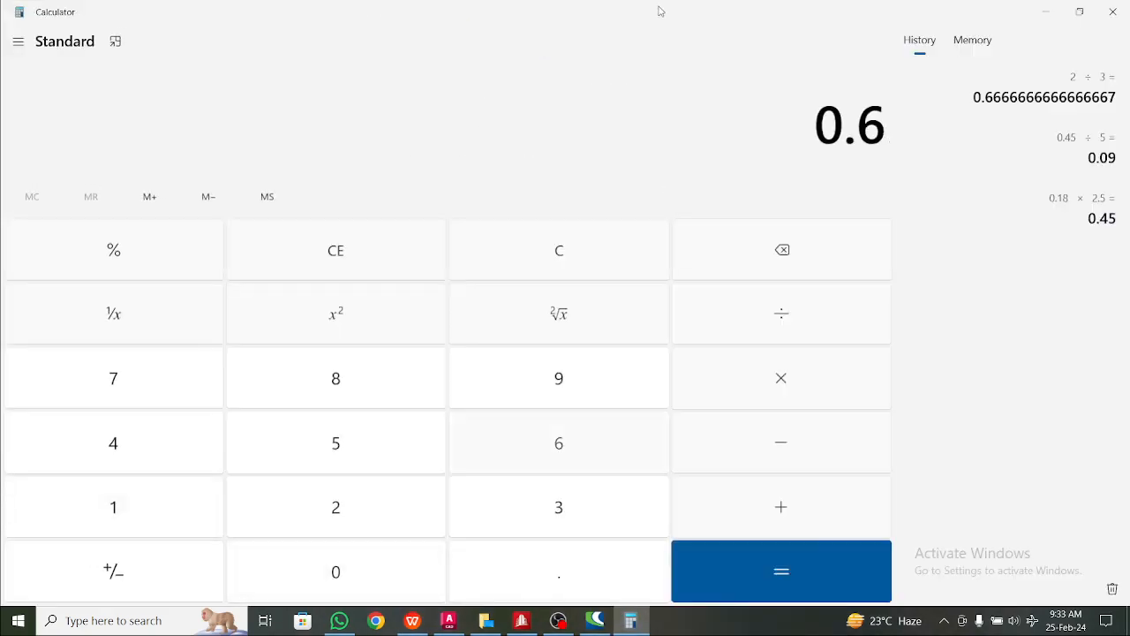
pyautogui.write('7*0.09')
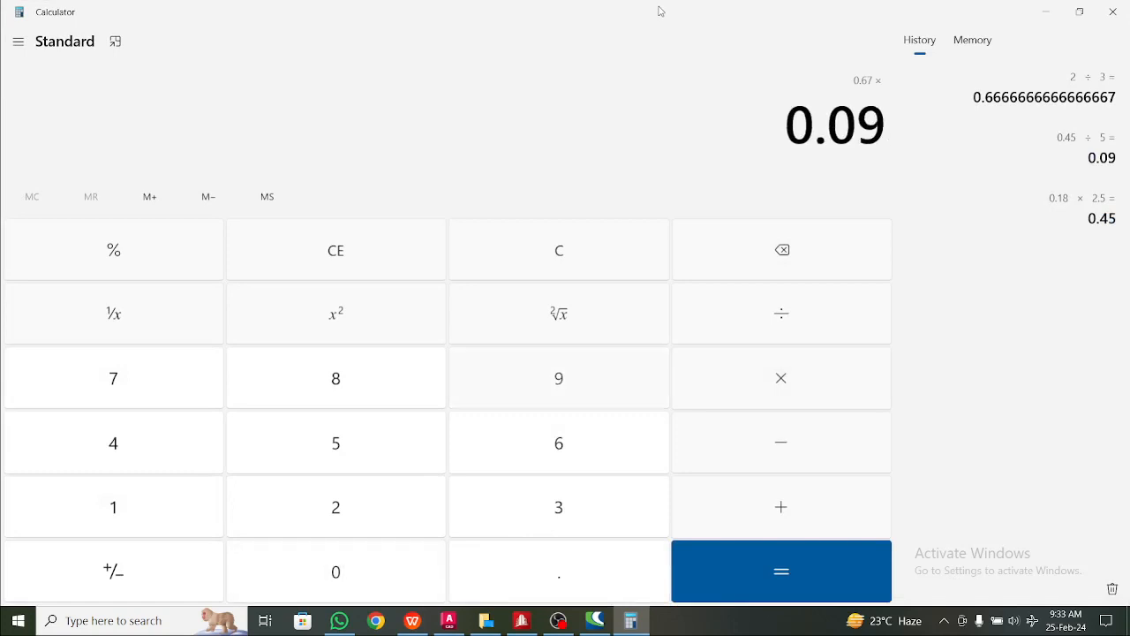
pyautogui.press('Return')
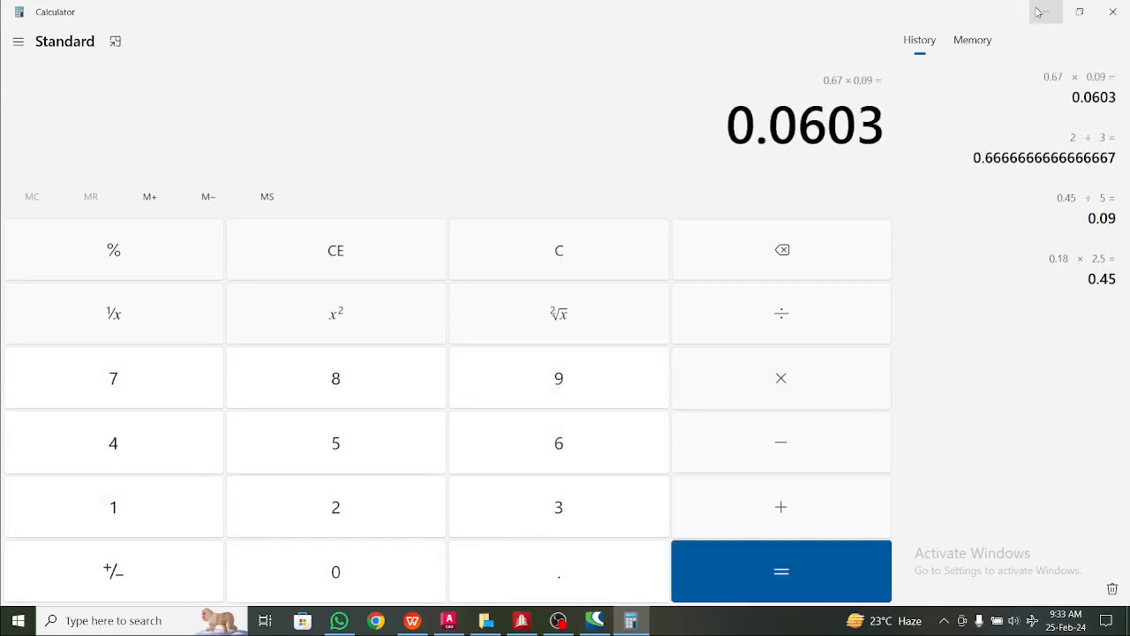
# - Return to the notes, enter 0.06 as the Ahv value, and dismiss the spelling suggestions for "Ahv"
pyautogui.click(1039, 11)
pyautogui.write('0.06')
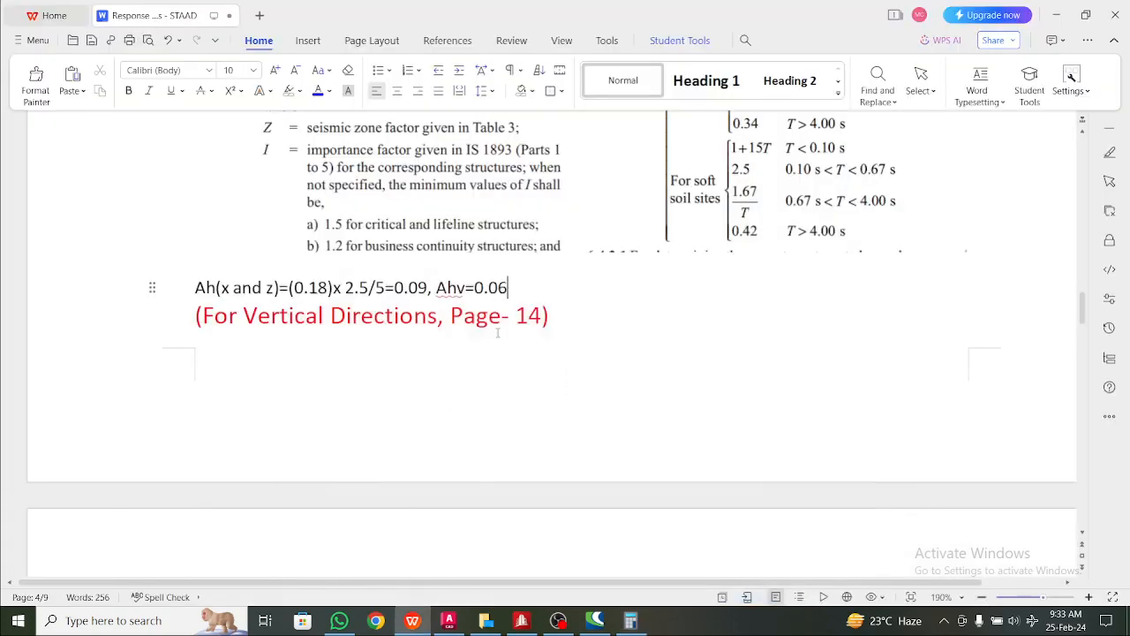
pyautogui.rightClick(437, 288)
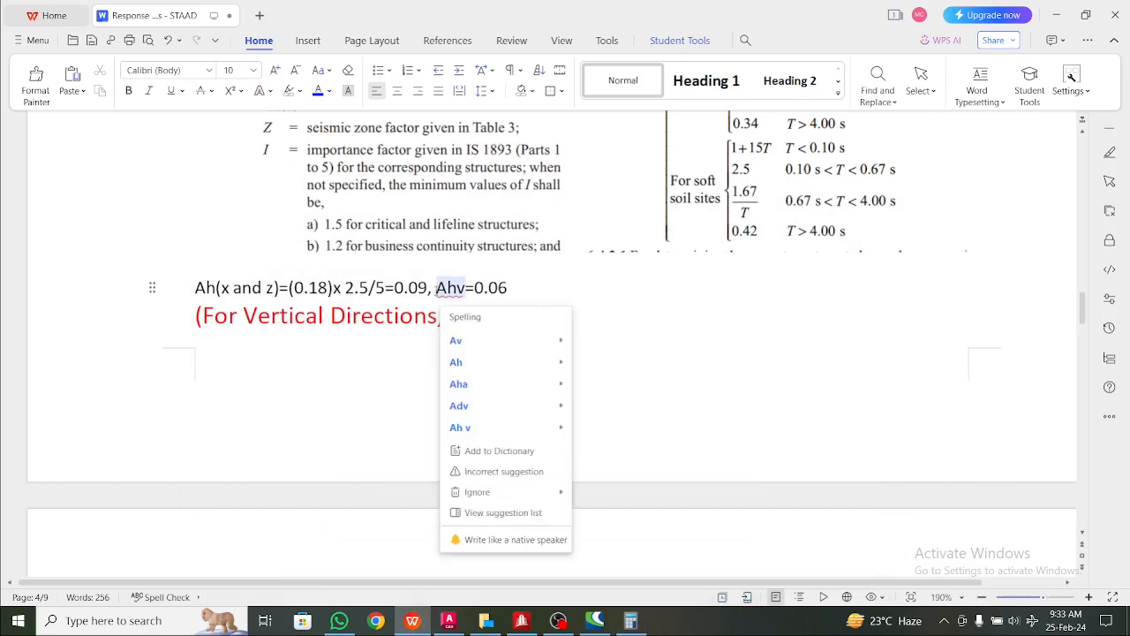
pyautogui.click(402, 261)
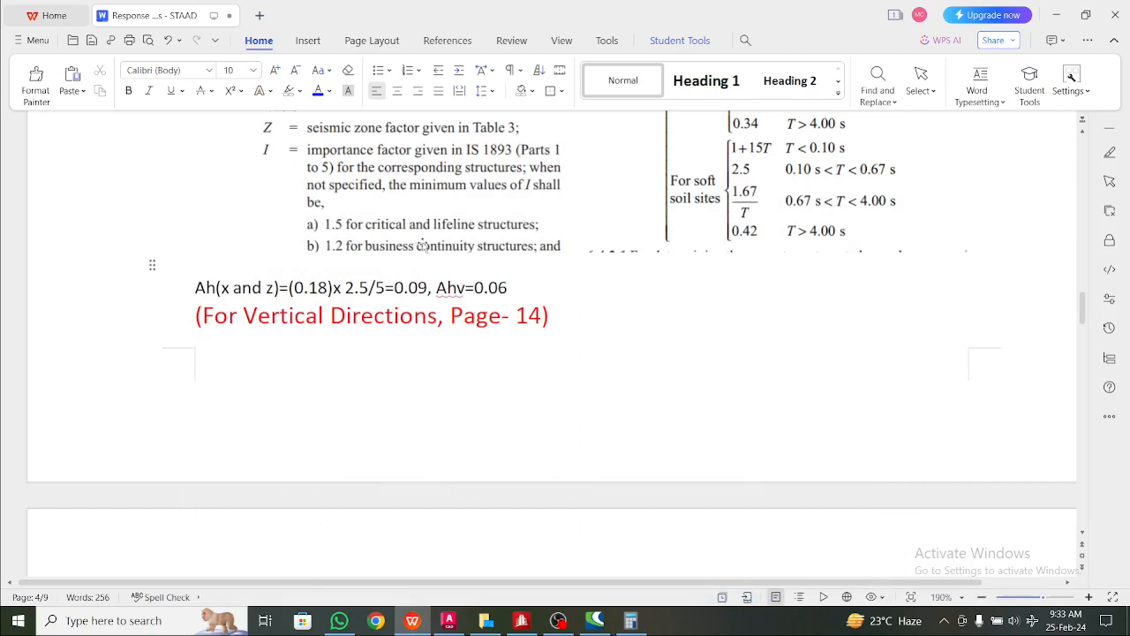
# - Review the written Ah and Ahv line against the clause 6.4.2 formula and the Sa/g values for each soil type
pyautogui.click(423, 245)
pyautogui.click(499, 268)
pyautogui.click(499, 285)
pyautogui.moveTo(521, 283); pyautogui.dragTo(394, 284)
pyautogui.moveTo(508, 287); pyautogui.dragTo(404, 288)
pyautogui.rightClick(451, 287)
pyautogui.click(386, 287)
pyautogui.scroll(3, 366, 299)
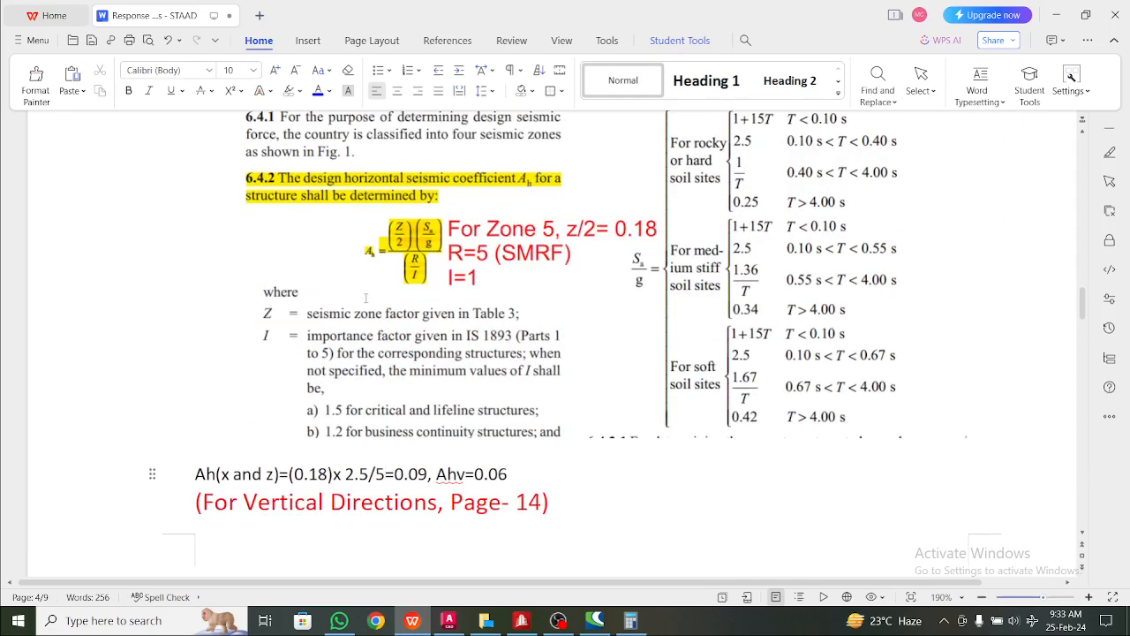
pyautogui.scroll(-3, 366, 299)
pyautogui.scroll(5, 365, 298)
pyautogui.scroll(-2, 368, 298)
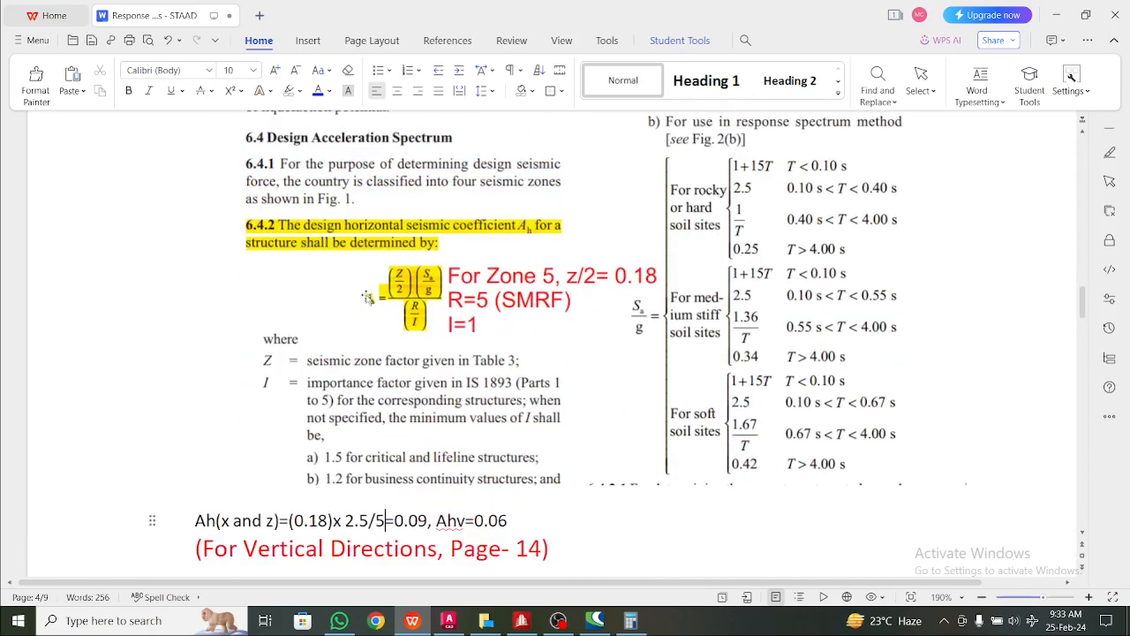
pyautogui.scroll(-3, 368, 298)
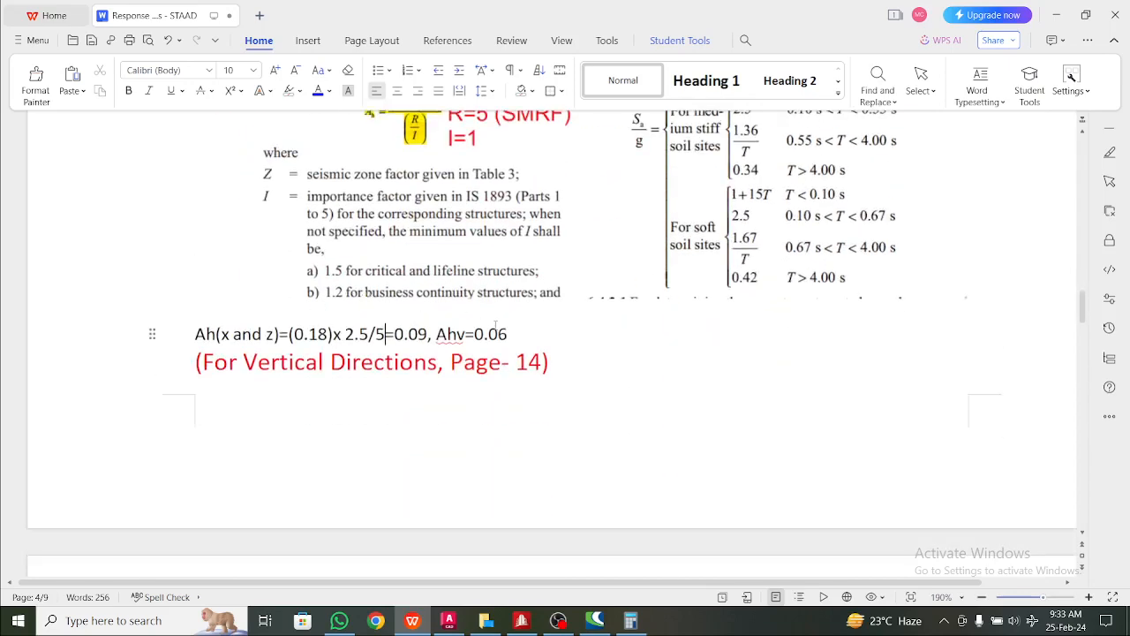
pyautogui.moveTo(508, 333); pyautogui.dragTo(266, 334)
pyautogui.click(263, 334)
pyautogui.scroll(4, 266, 334)
pyautogui.scroll(-4, 275, 336)
pyautogui.scroll(2, 331, 334)
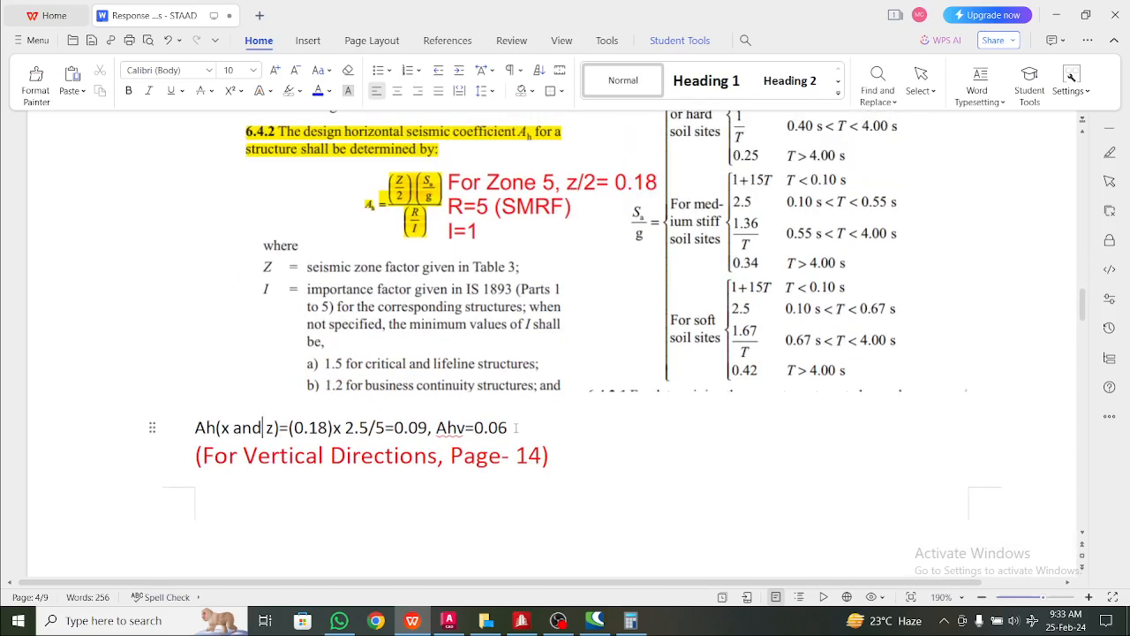
pyautogui.moveTo(517, 427); pyautogui.dragTo(354, 427)
pyautogui.click(356, 427)
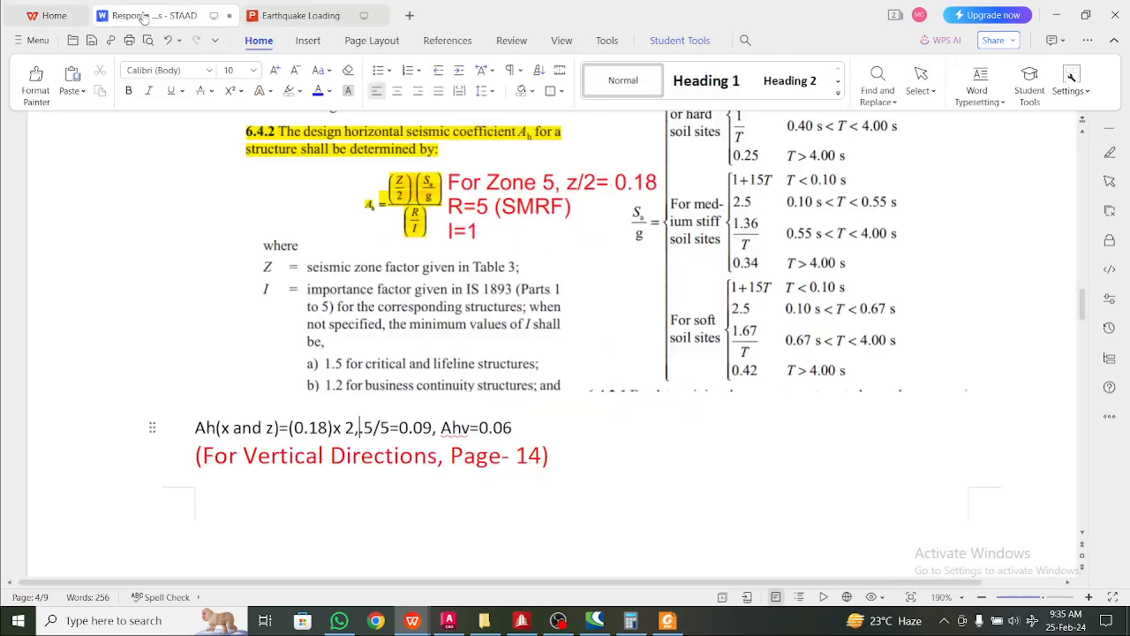
# - Examine the horizontal acceleration, vertical acceleration and base shear slides in the Earthquake Loading presentation
pyautogui.click(144, 16)
pyautogui.scroll(2, 460, 389)
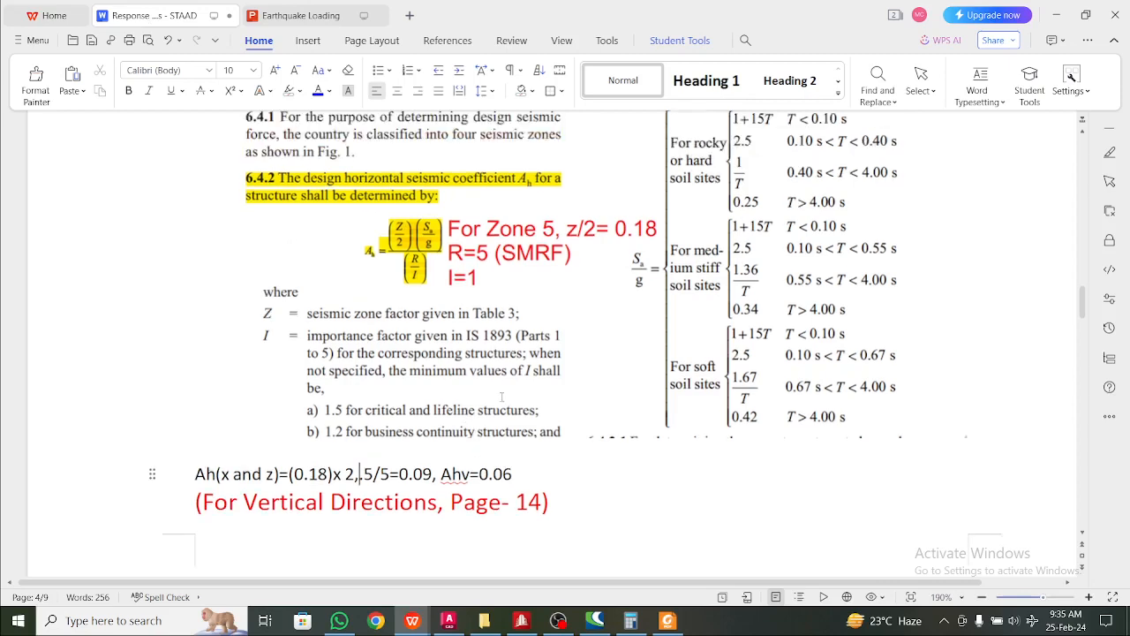
pyautogui.click(299, 15)
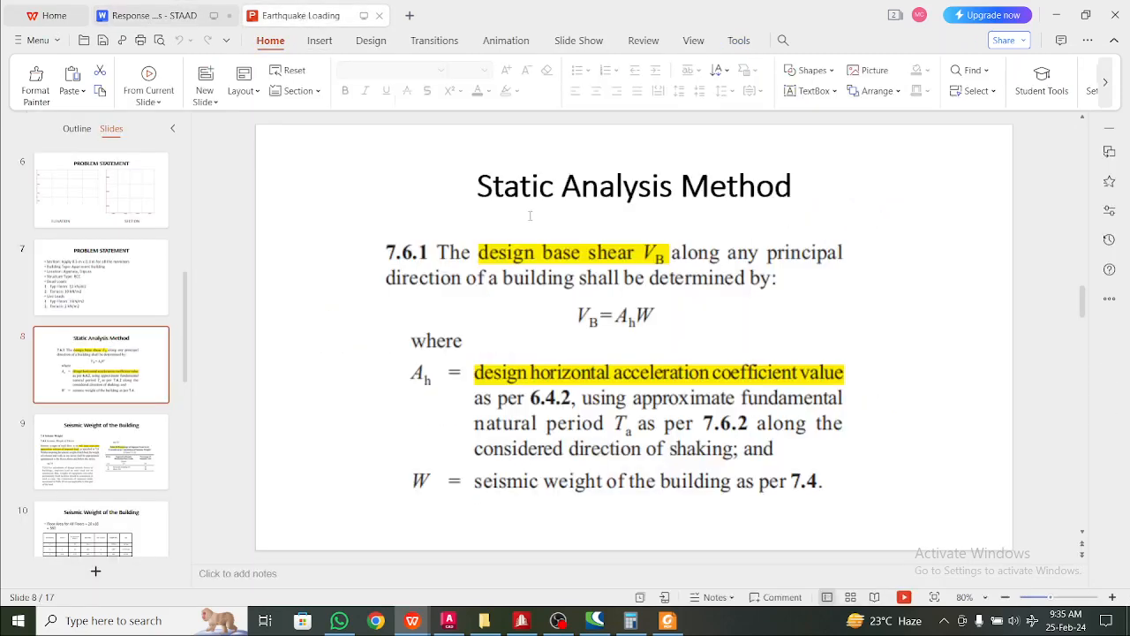
pyautogui.scroll(-6, 94, 427)
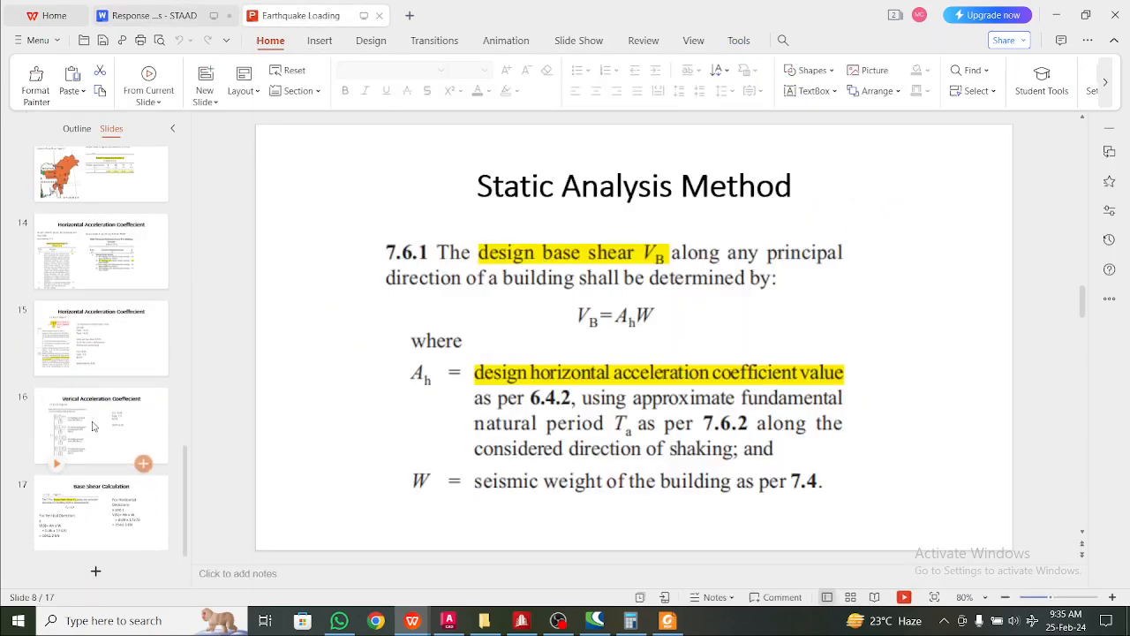
pyautogui.click(139, 175)
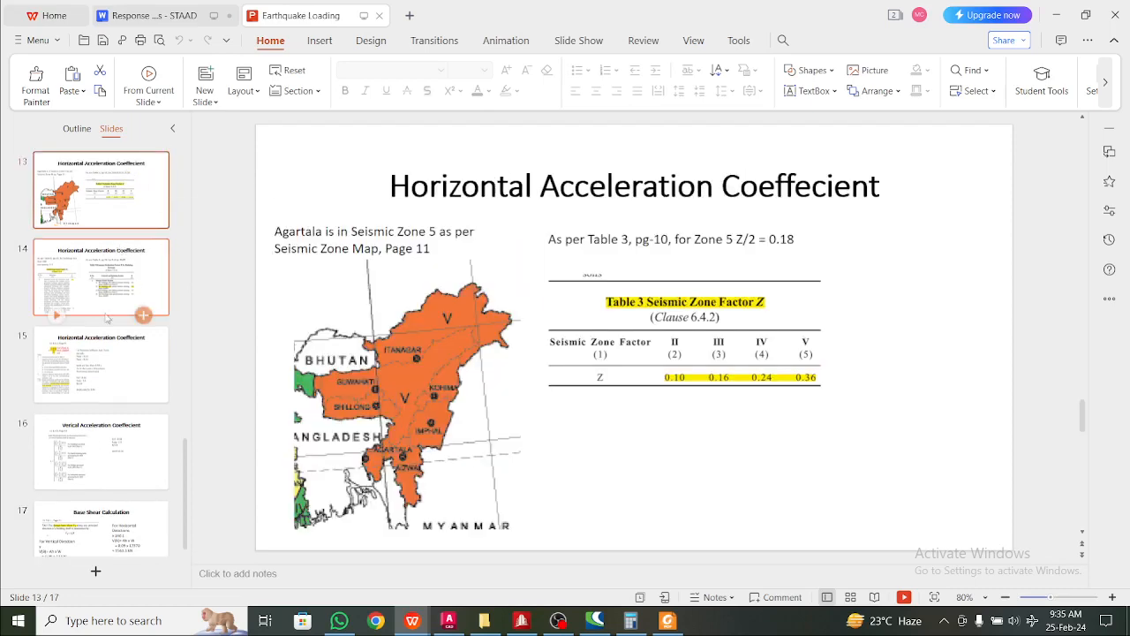
pyautogui.click(99, 450)
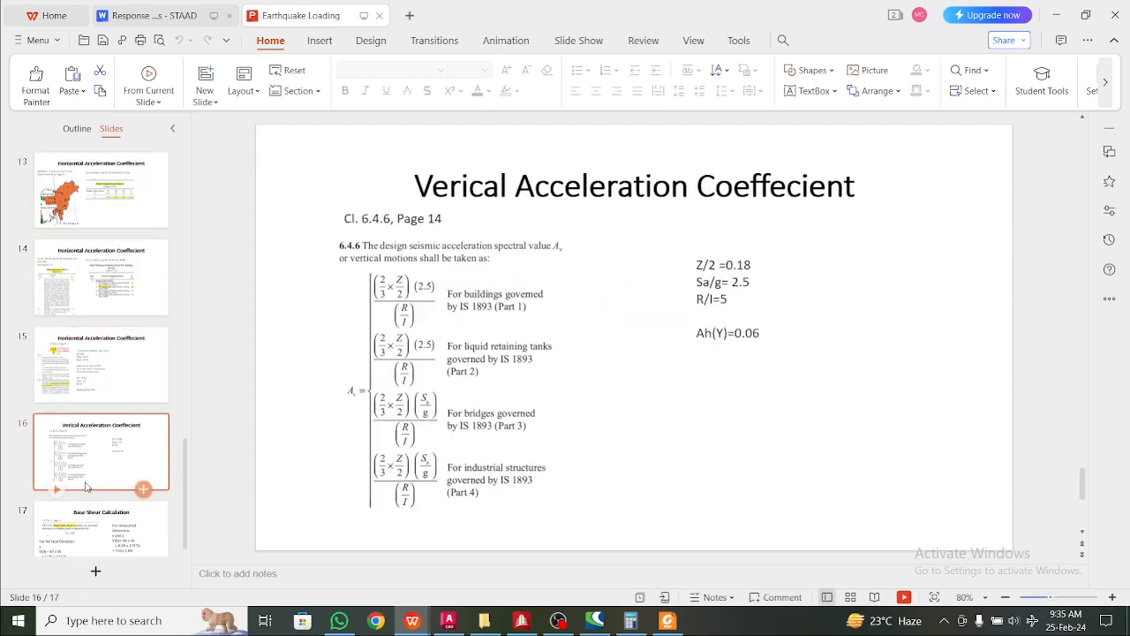
pyautogui.click(95, 532)
# - Return to the response spectrum notes and examine the clause 6.4.6 Av formulas and the design eccentricity clause 7.8.2
pyautogui.click(171, 16)
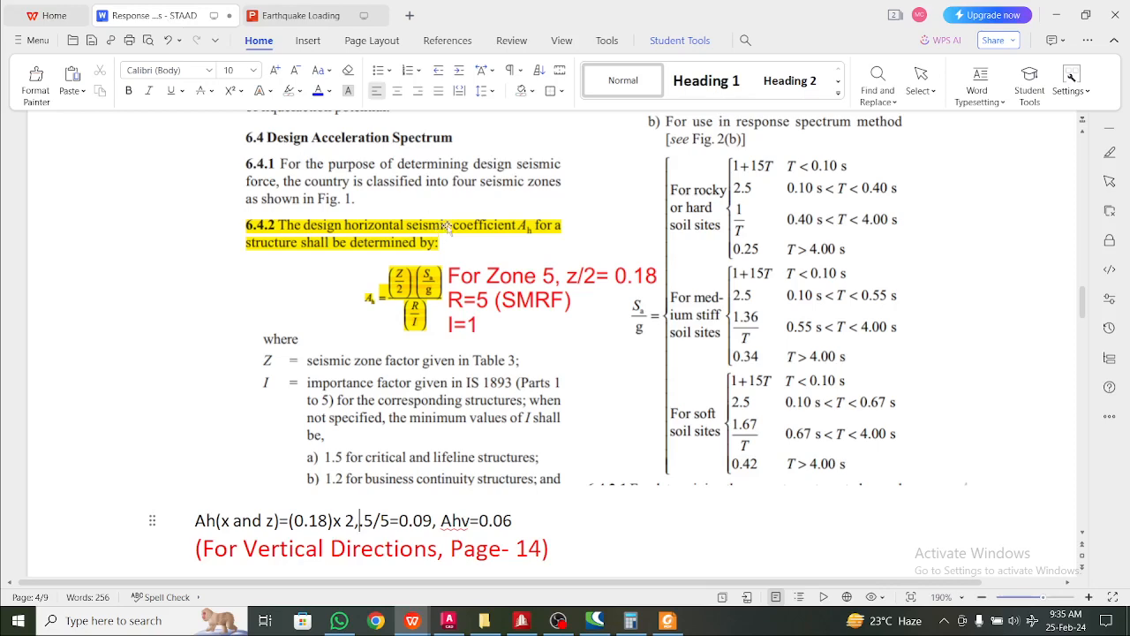
pyautogui.scroll(-2, 588, 323)
pyautogui.scroll(-2, 593, 323)
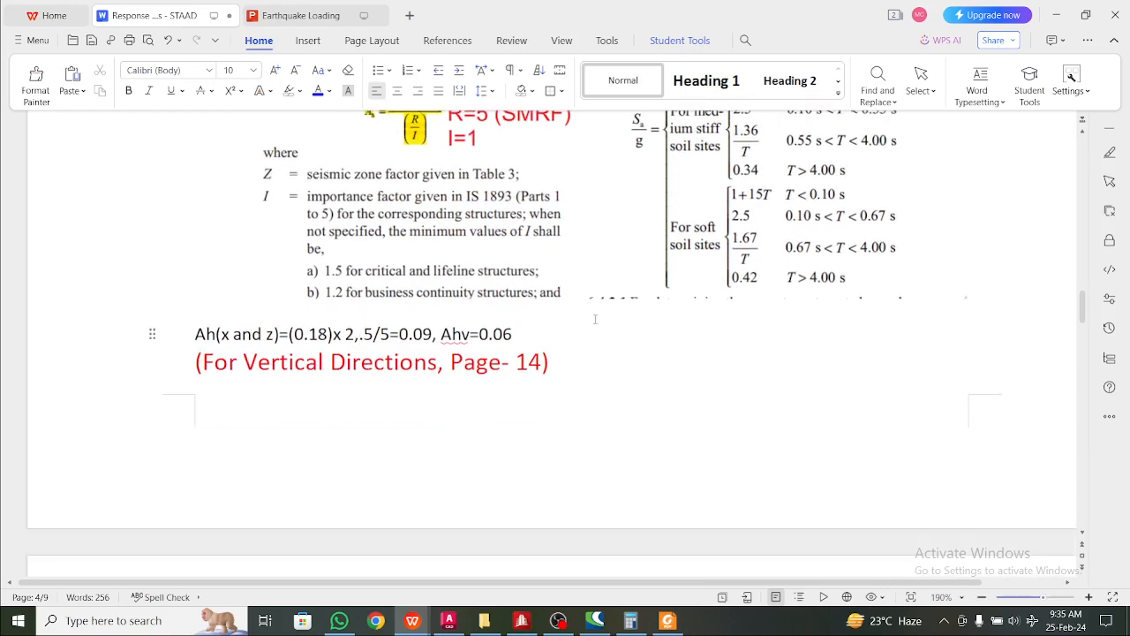
pyautogui.scroll(-12, 596, 318)
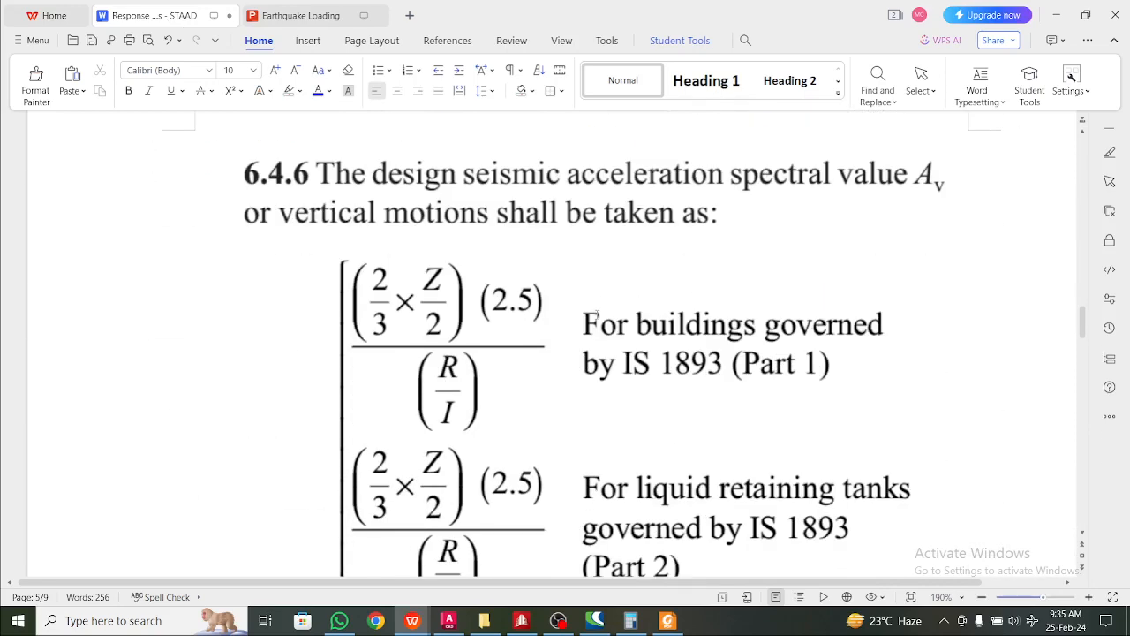
pyautogui.scroll(-14, 597, 315)
pyautogui.scroll(5, 597, 316)
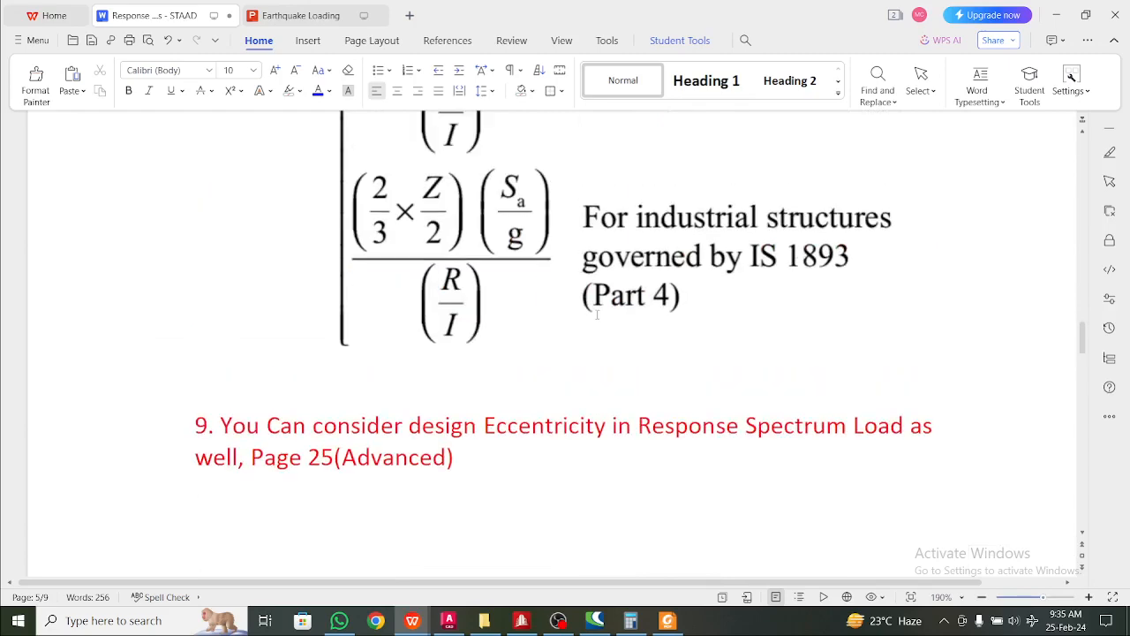
pyautogui.scroll(1, 597, 316)
pyautogui.scroll(-3, 597, 316)
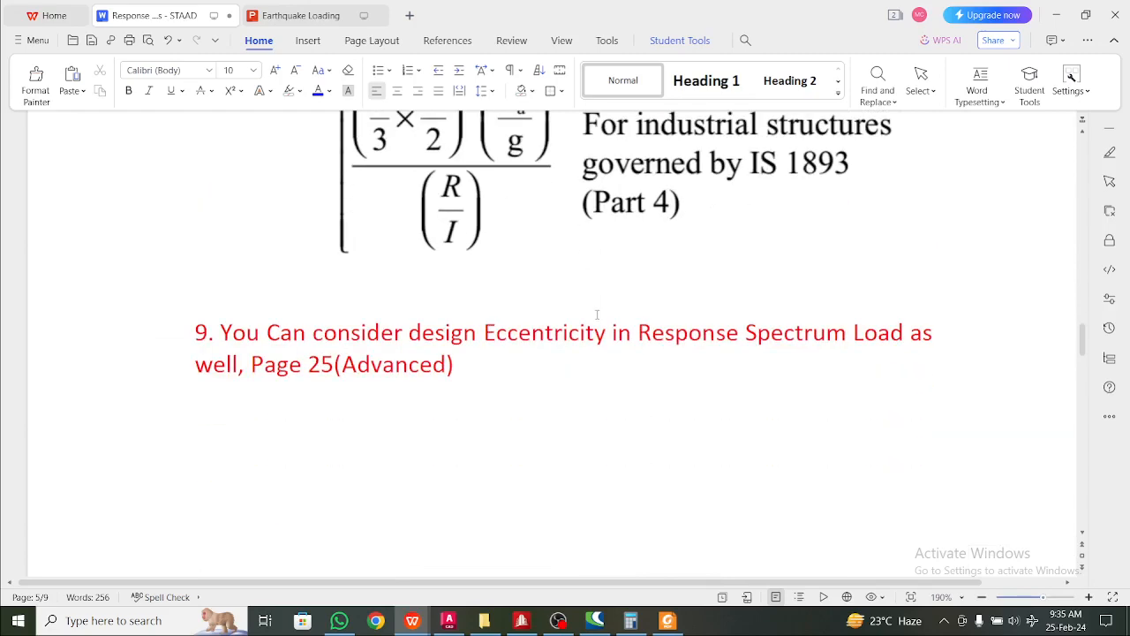
pyautogui.scroll(-18, 597, 315)
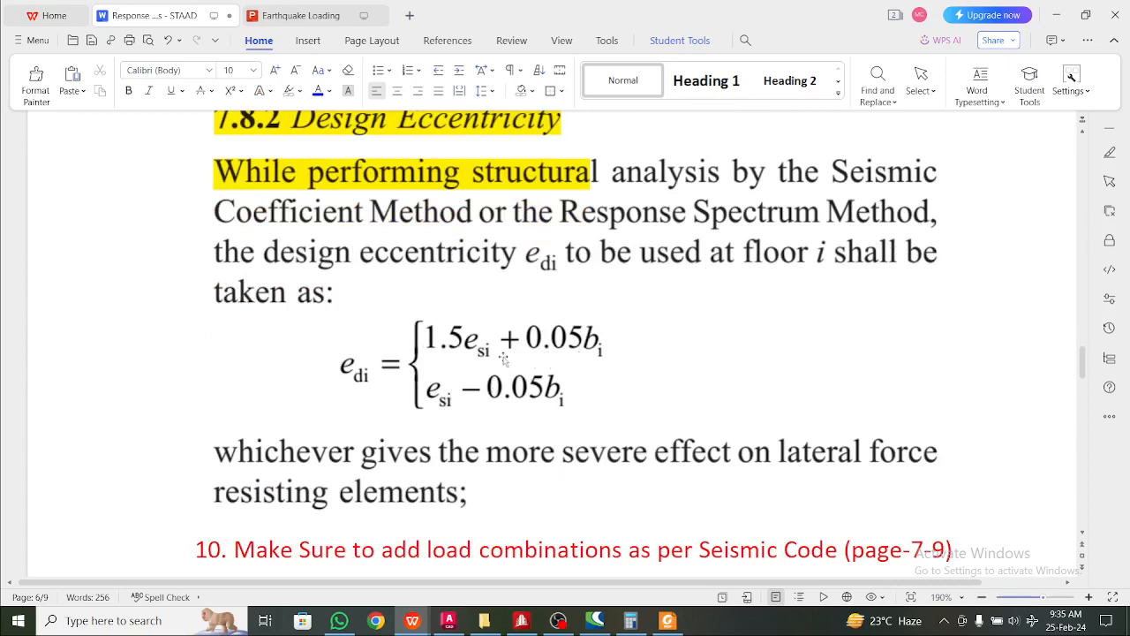
pyautogui.keyDown('ctrl'); pyautogui.scroll(-1, 505, 359); pyautogui.keyUp('ctrl')
pyautogui.scroll(-3, 504, 357)
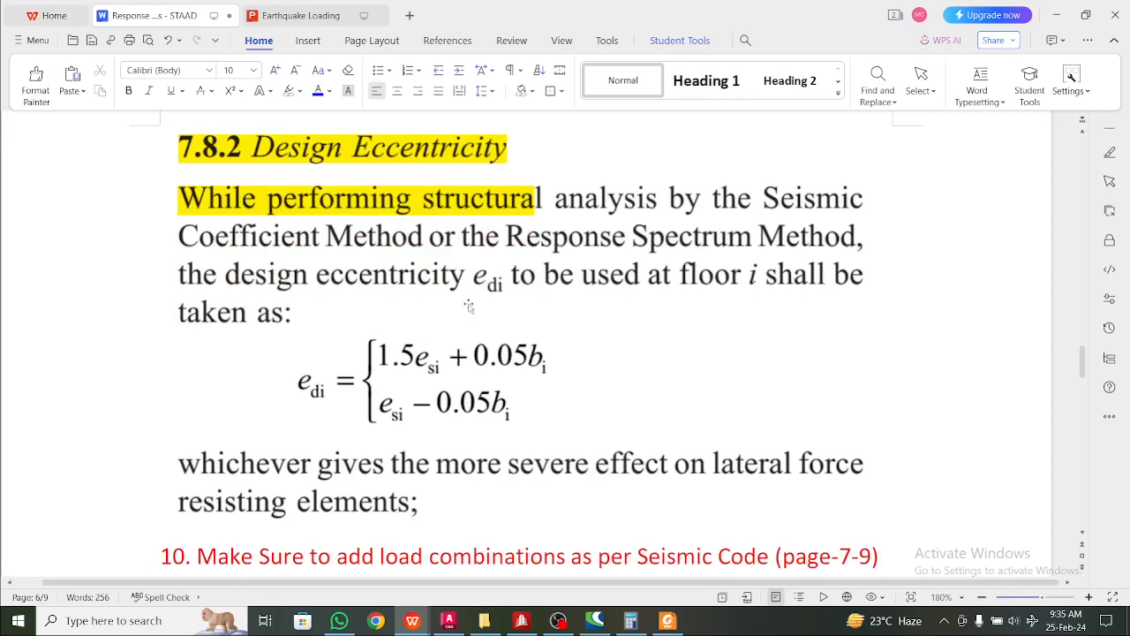
pyautogui.scroll(-2, 482, 301)
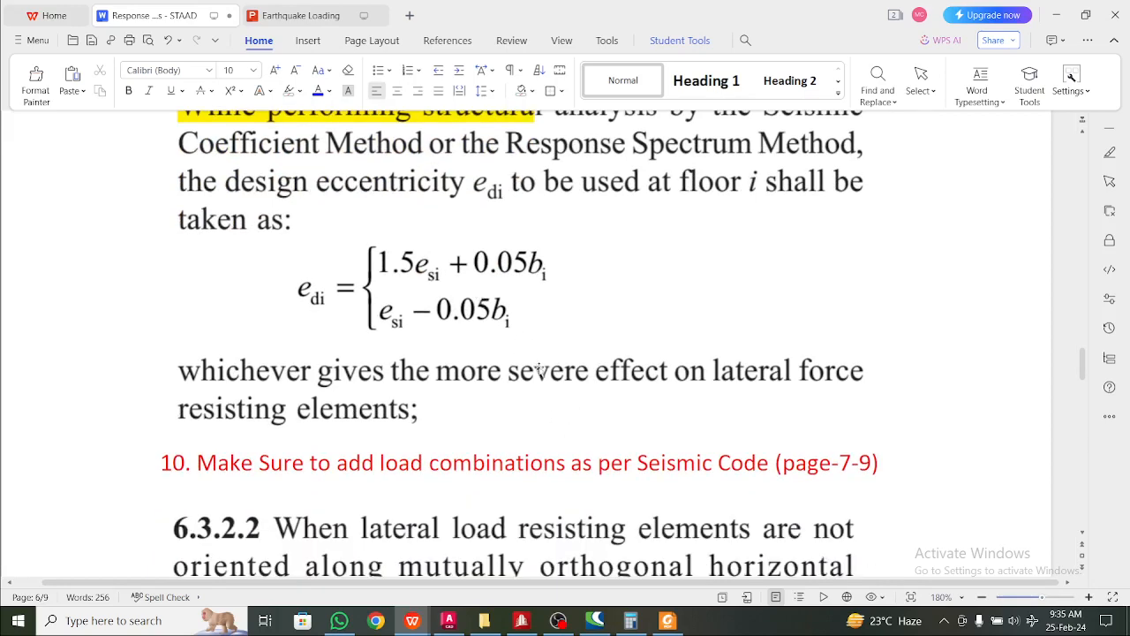
# - Review the clause 7.8.2 design eccentricity formulas and the rule on which one governs for lateral force resisting elements
pyautogui.scroll(2, 536, 398)
pyautogui.scroll(2, 537, 397)
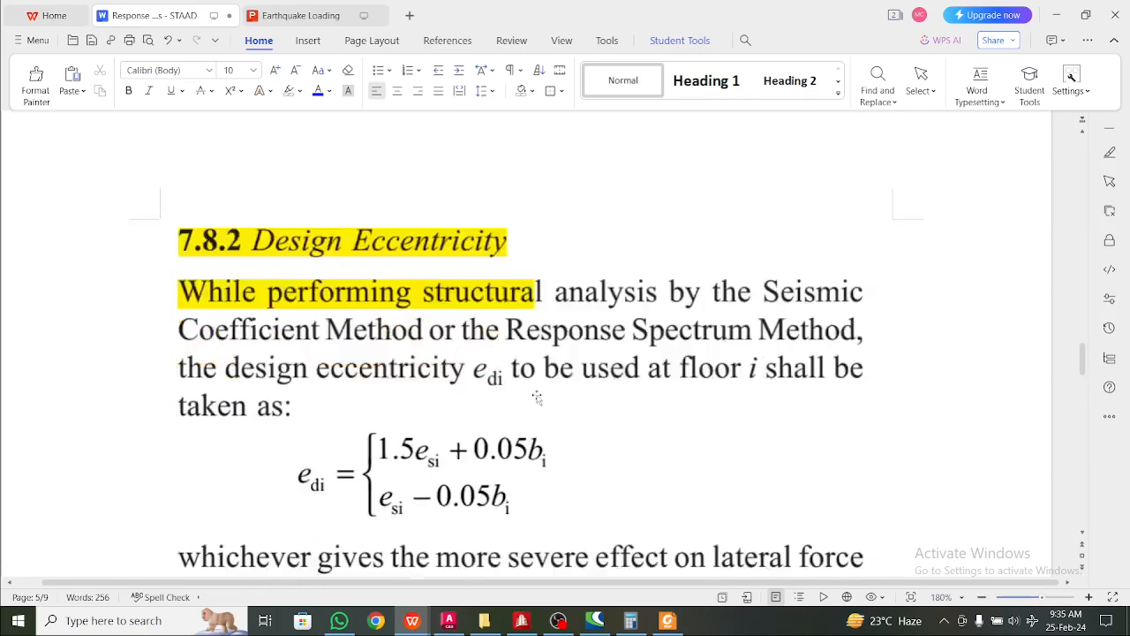
pyautogui.scroll(-3, 537, 397)
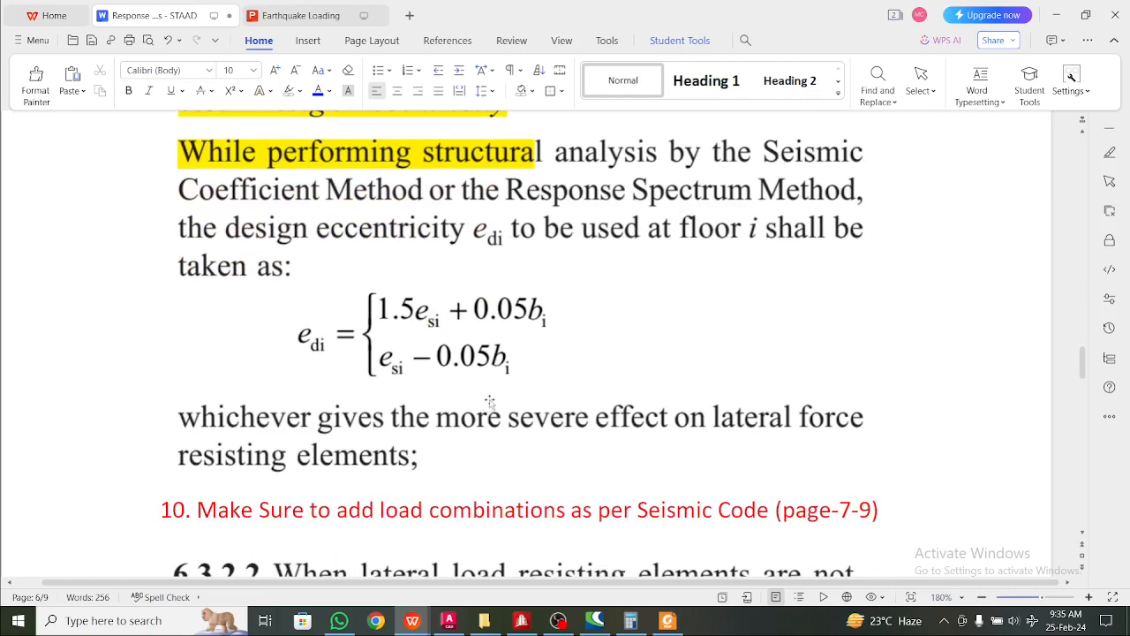
pyautogui.scroll(2, 488, 405)
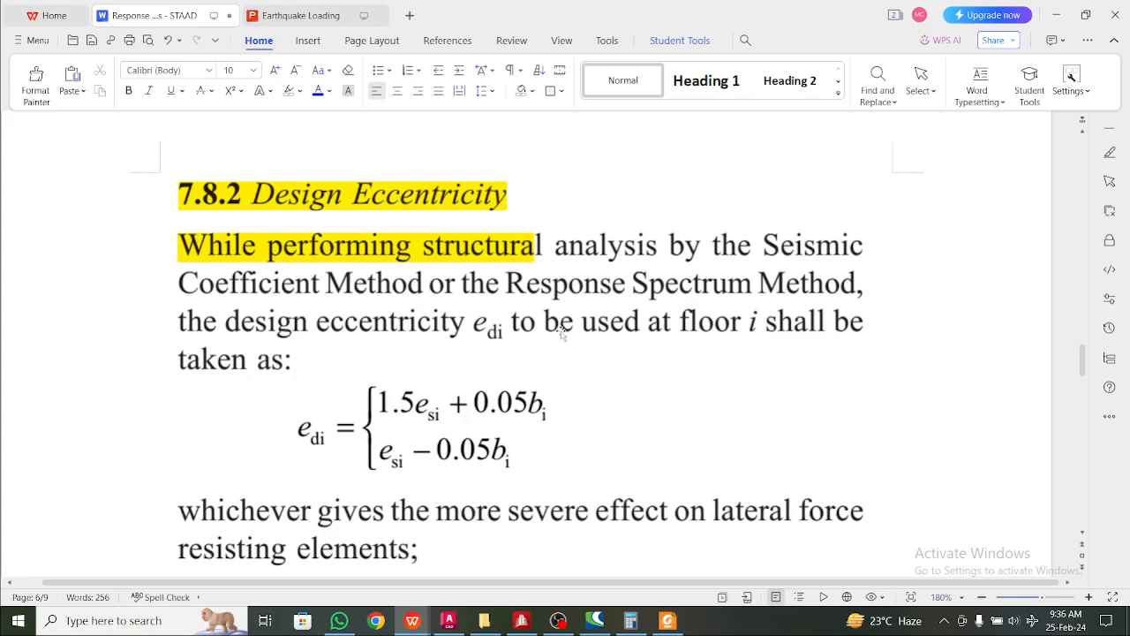
pyautogui.scroll(-10, 562, 332)
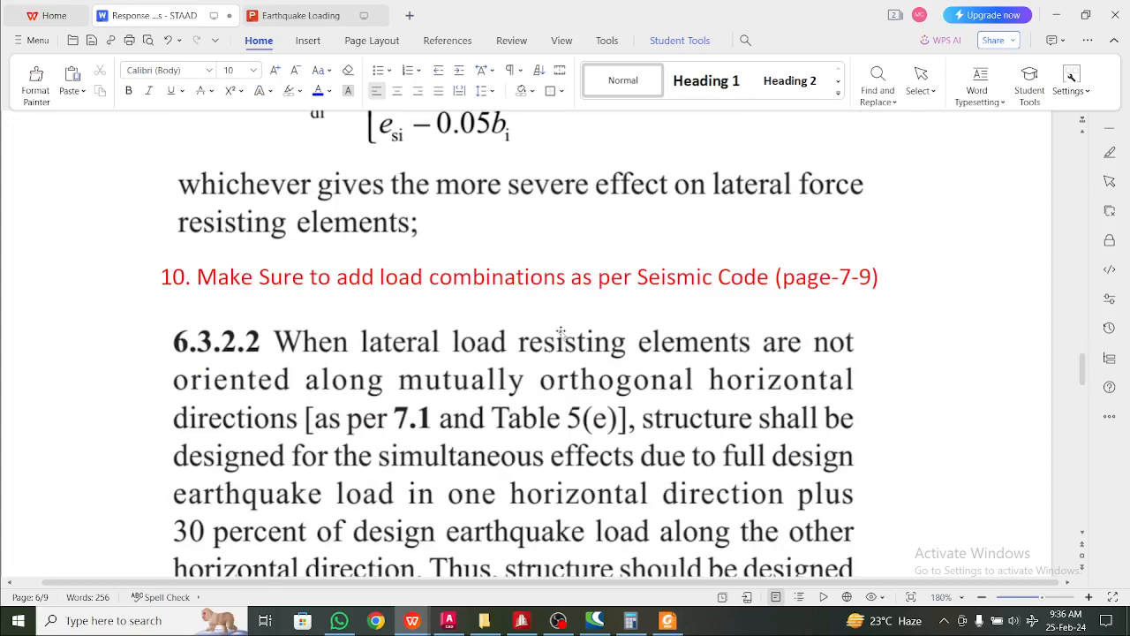
pyautogui.scroll(7, 562, 332)
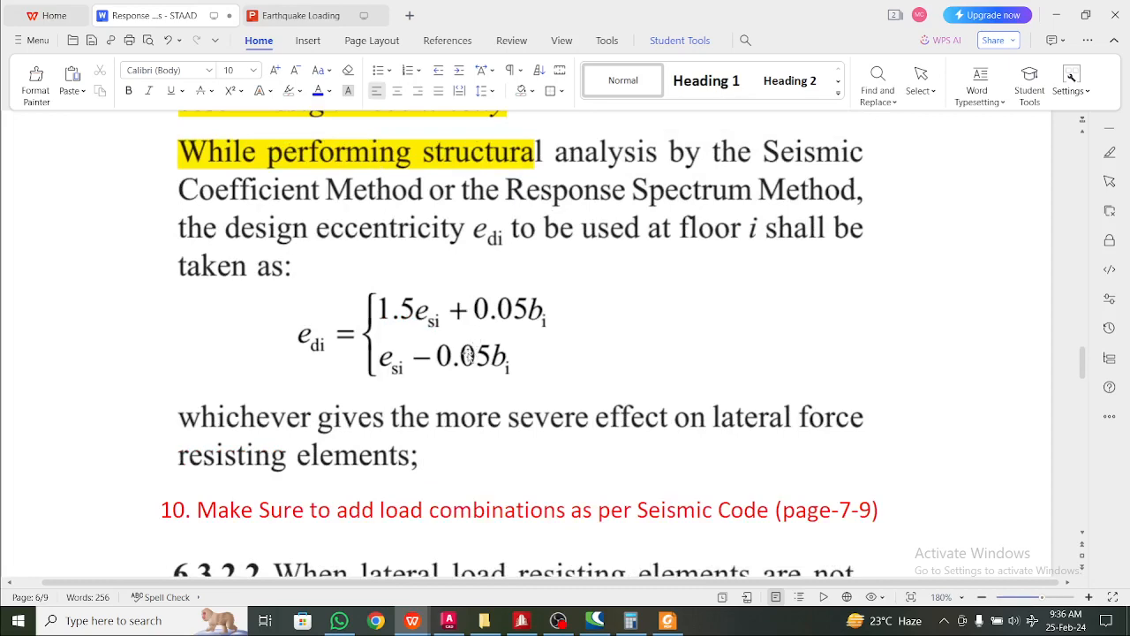
# - Examine the clause 6.3.2.2 two-direction load combinations, the item 11 three-direction combinations, and the analysis items that follow
pyautogui.scroll(-4, 468, 354)
pyautogui.scroll(-2, 496, 401)
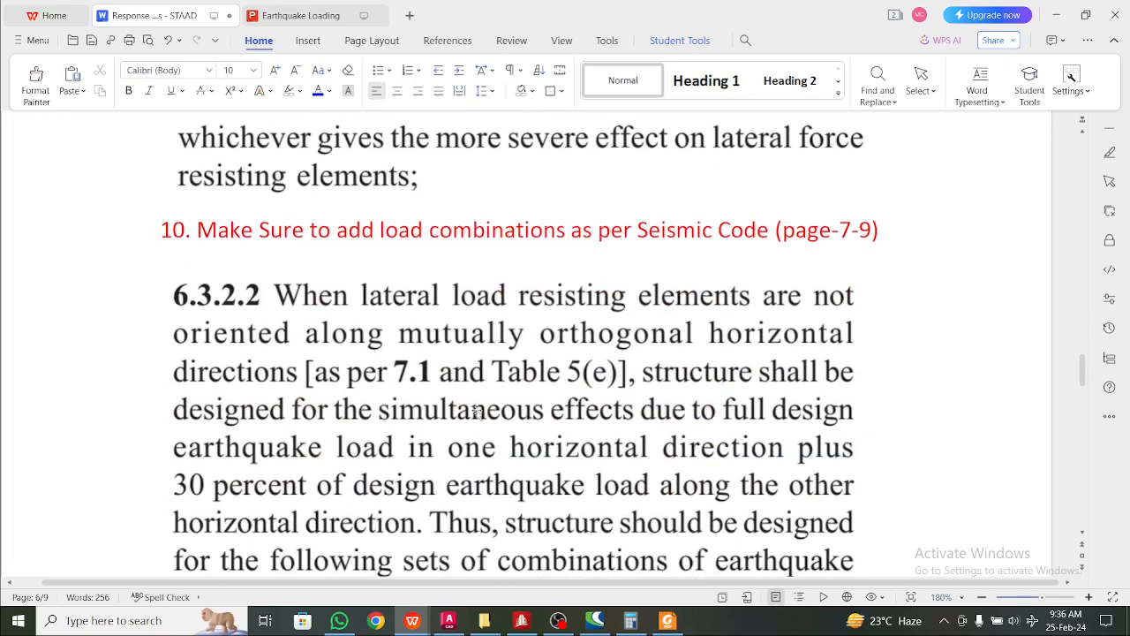
pyautogui.scroll(-4, 481, 405)
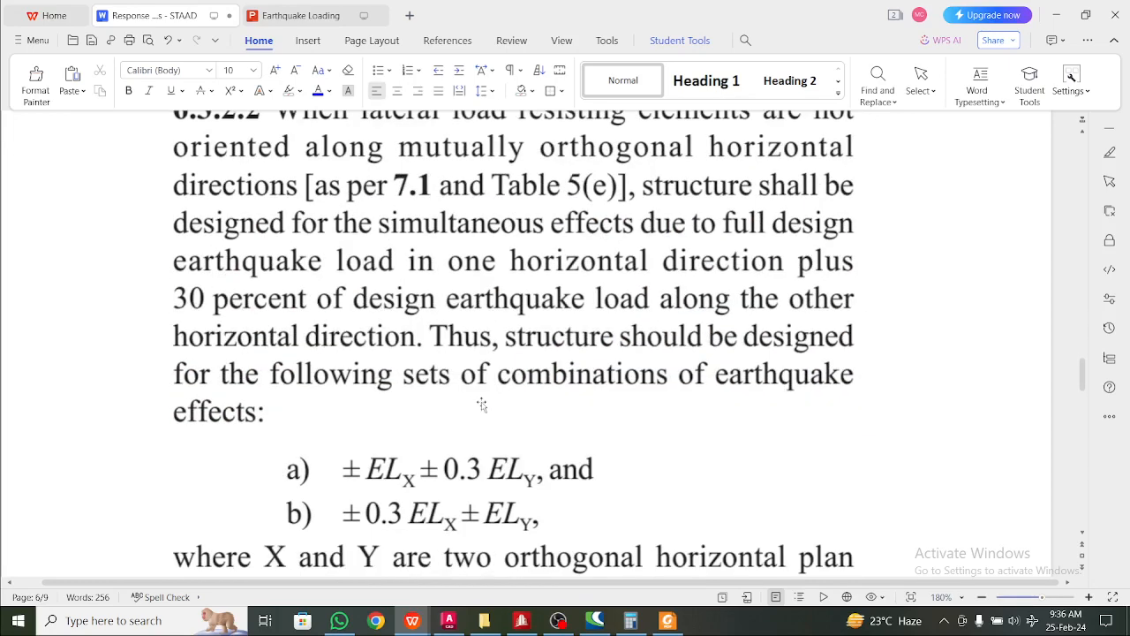
pyautogui.scroll(5, 481, 405)
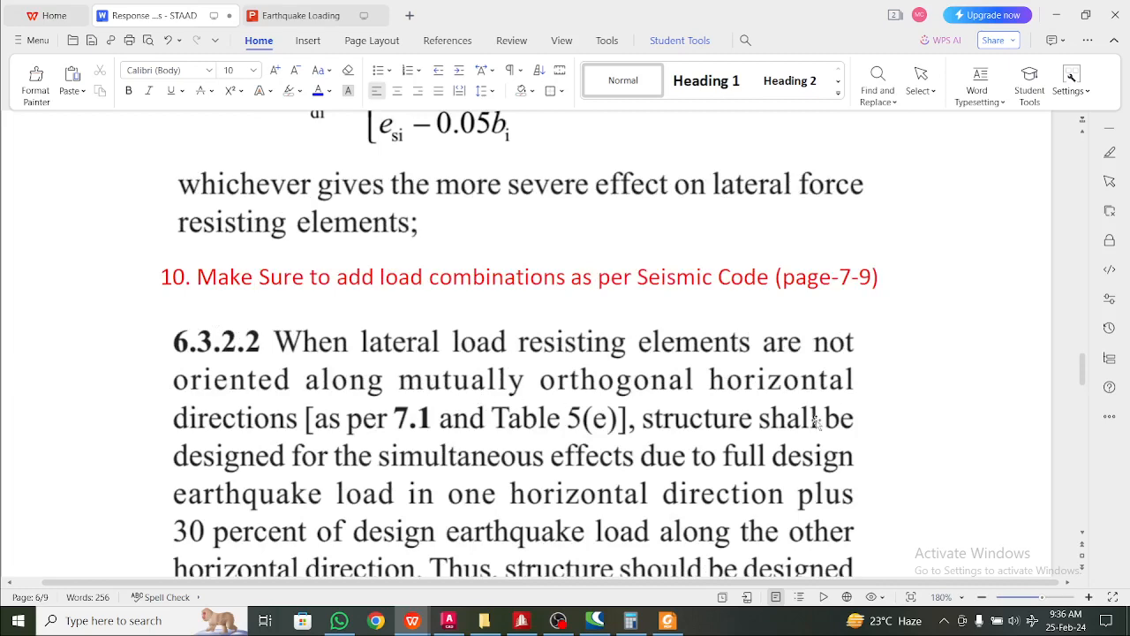
pyautogui.scroll(-7, 816, 422)
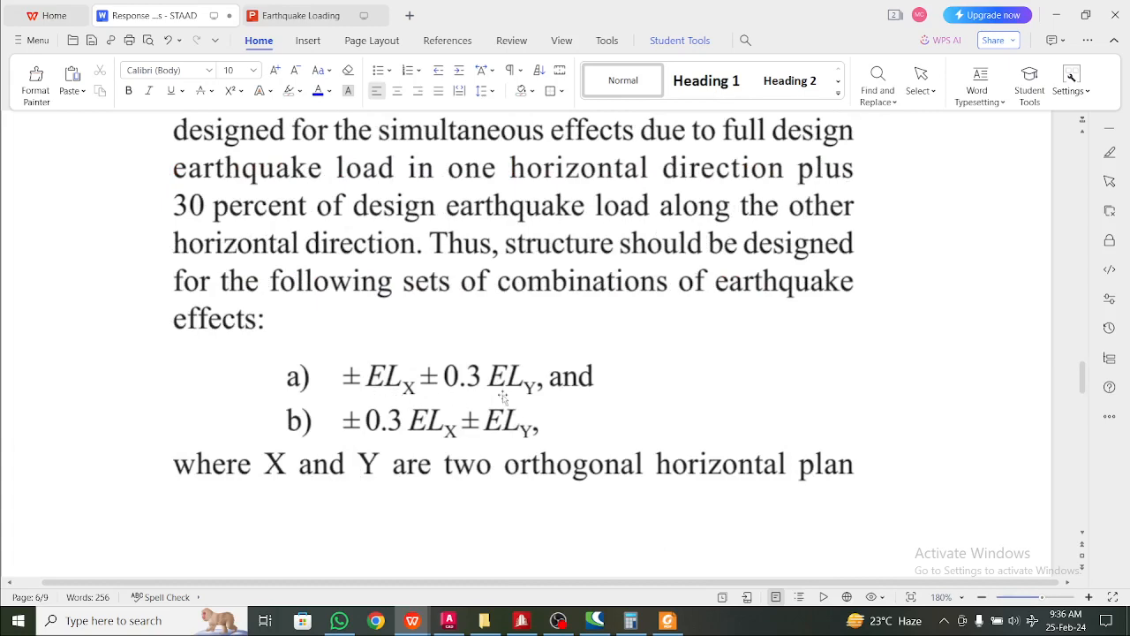
pyautogui.scroll(-15, 501, 397)
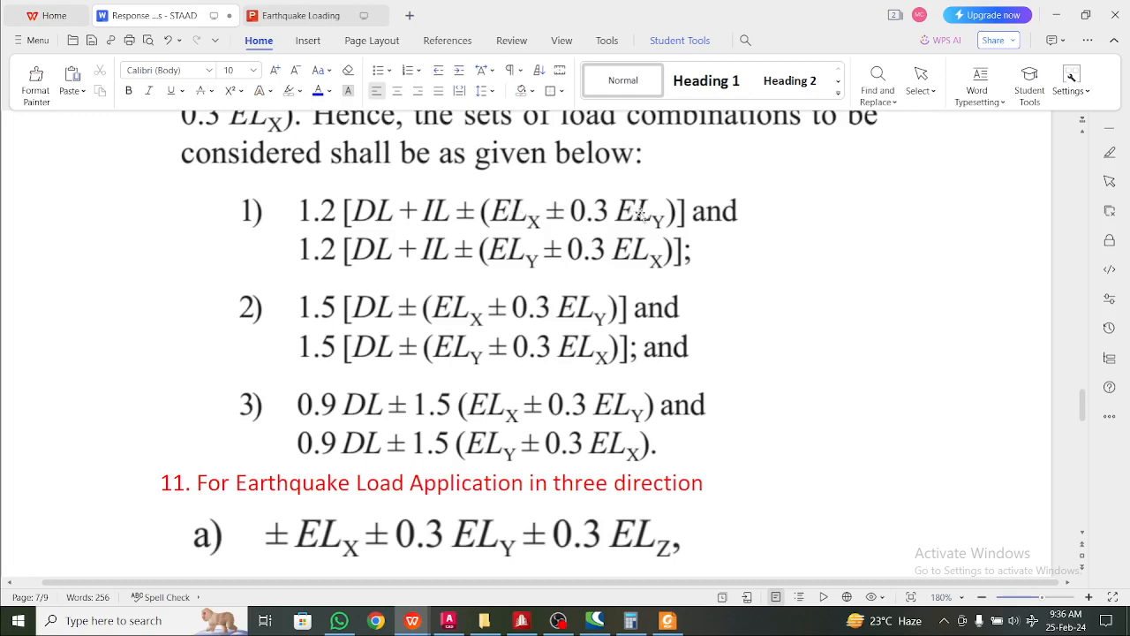
pyautogui.scroll(-5, 610, 265)
pyautogui.scroll(-2, 616, 275)
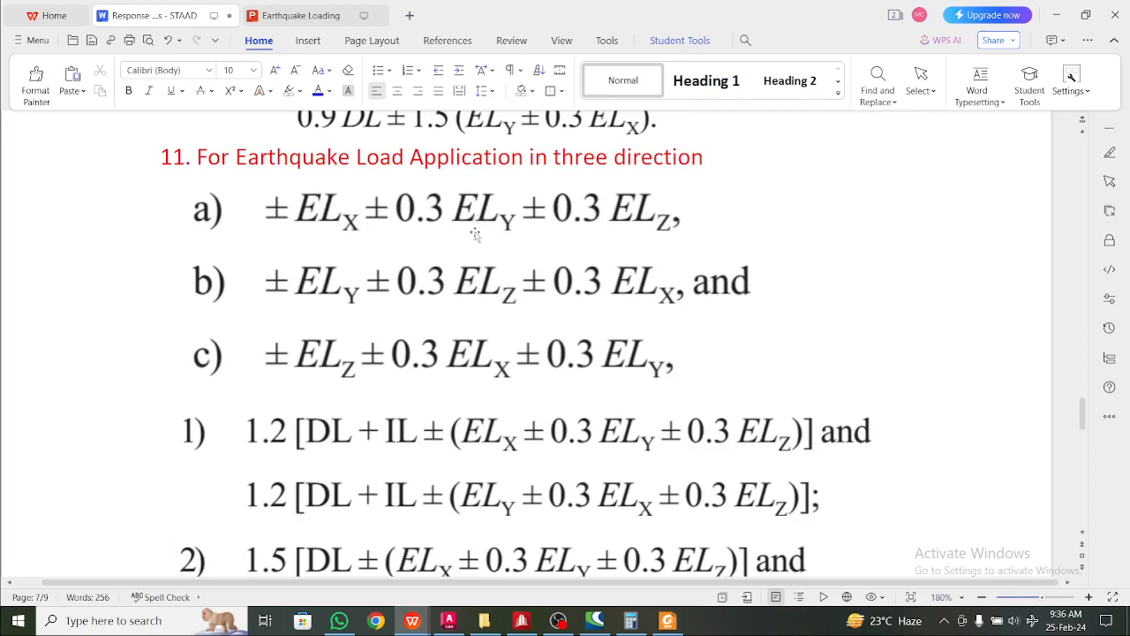
pyautogui.scroll(-8, 676, 245)
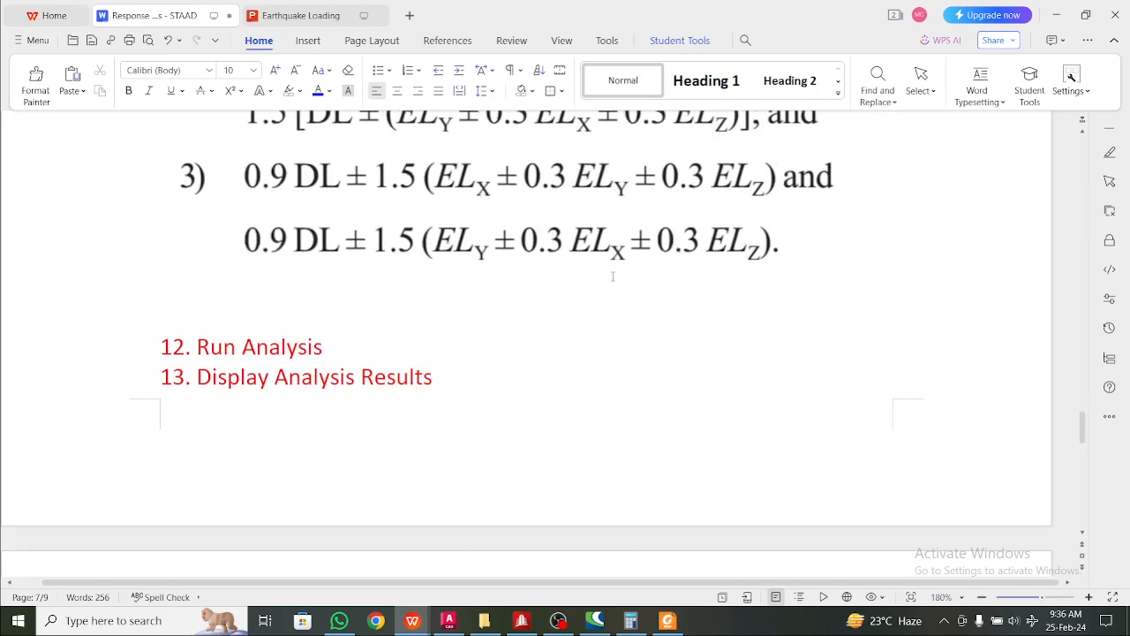
pyautogui.scroll(2, 612, 276)
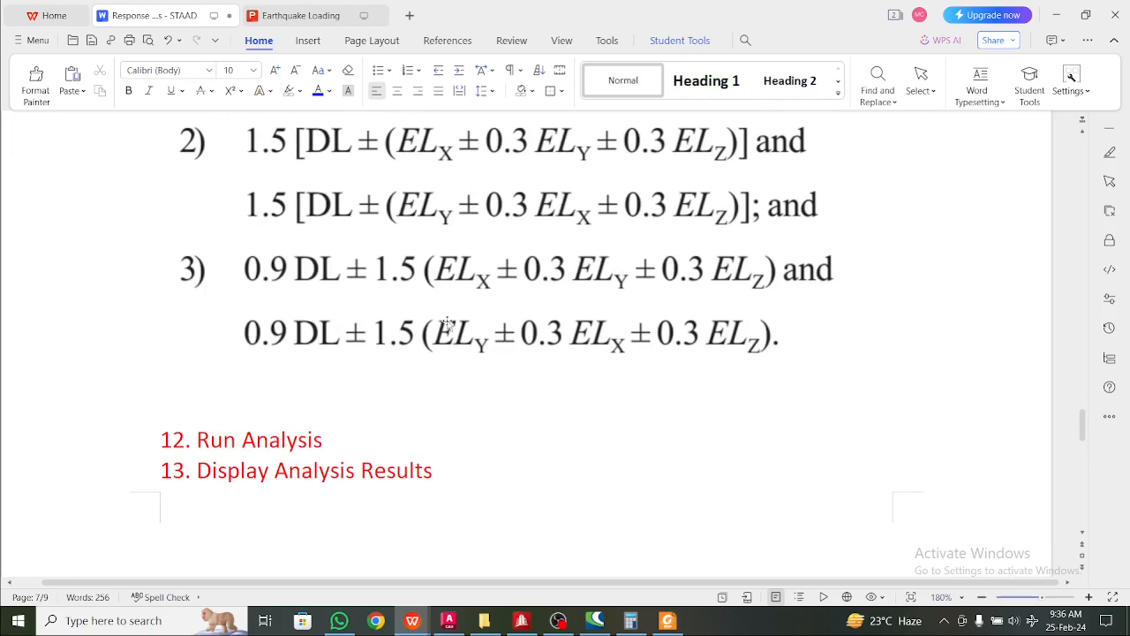
pyautogui.scroll(-2, 304, 314)
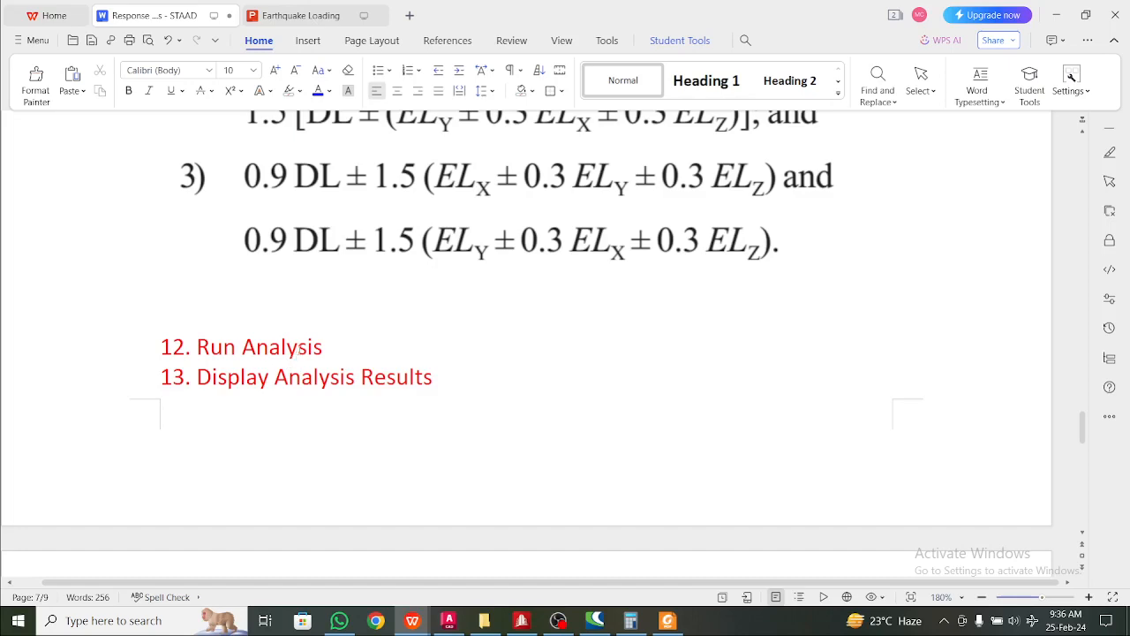
# - Read item 14 and clause 7.7.5.2 on the number of modes and the required share of total seismic mass
pyautogui.scroll(-7, 301, 347)
pyautogui.scroll(-2, 301, 349)
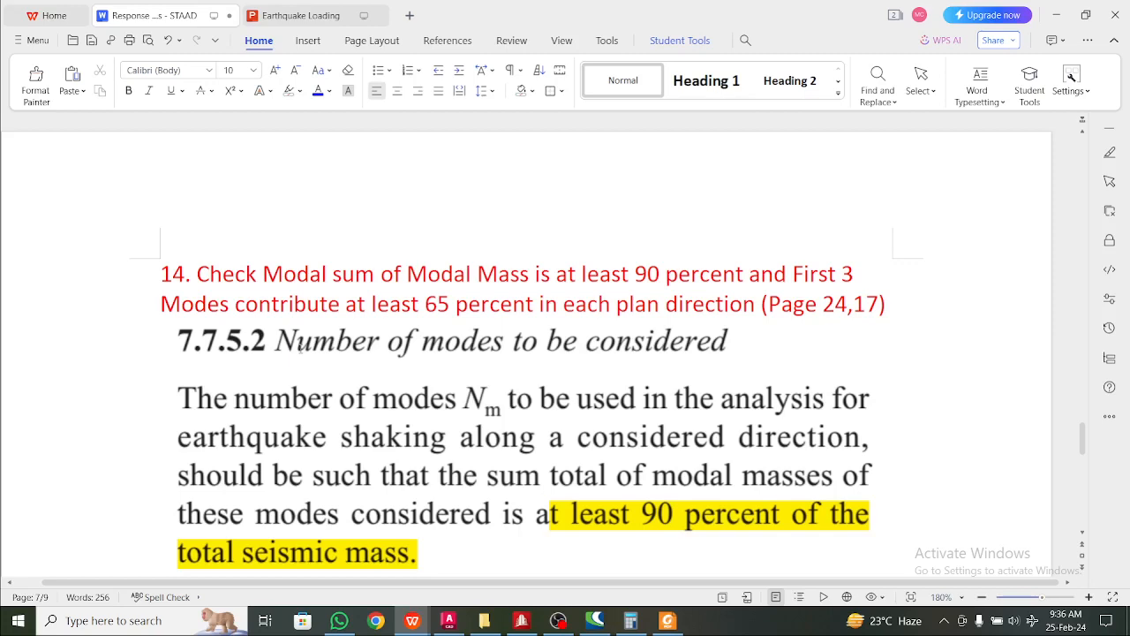
pyautogui.scroll(-1, 302, 346)
pyautogui.scroll(-1, 302, 345)
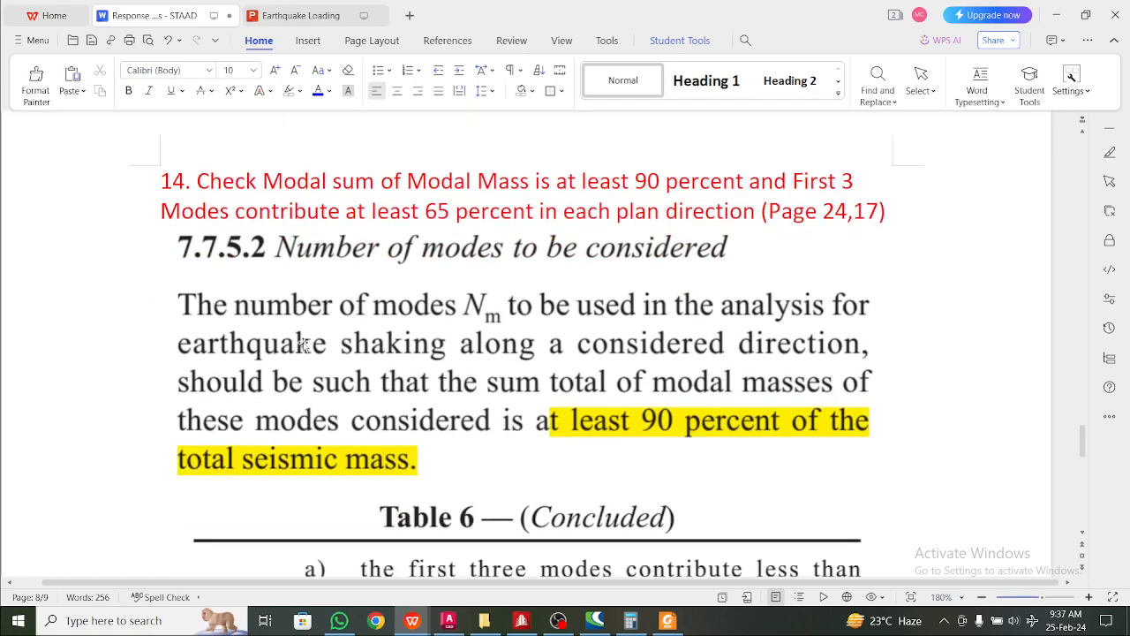
pyautogui.scroll(-1, 437, 328)
pyautogui.scroll(1, 439, 326)
pyautogui.scroll(-3, 509, 442)
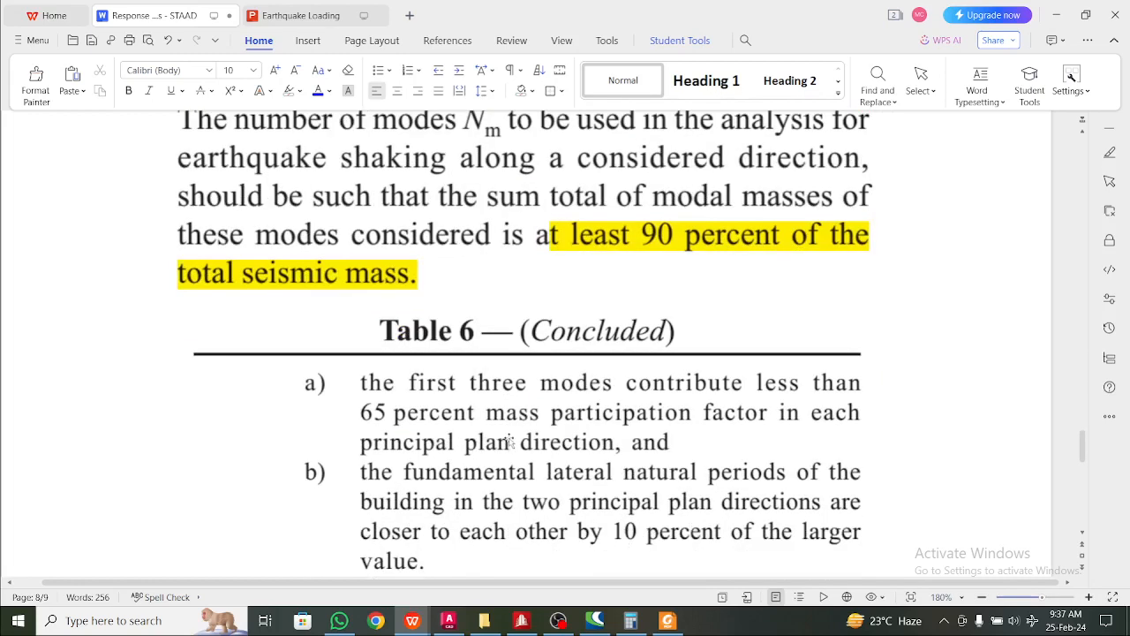
pyautogui.scroll(2, 455, 369)
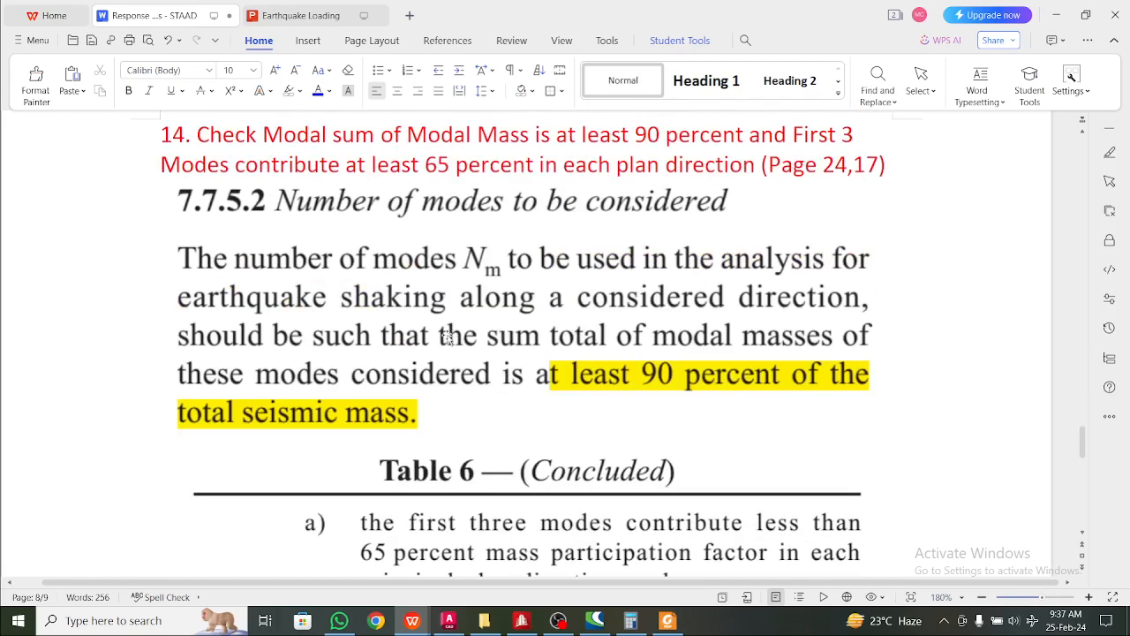
# - Review the Table 6 requirements on first-three-mode mass participation and natural period separation for the different seismic zones
pyautogui.scroll(-3, 449, 338)
pyautogui.scroll(-4, 449, 336)
pyautogui.scroll(7, 449, 336)
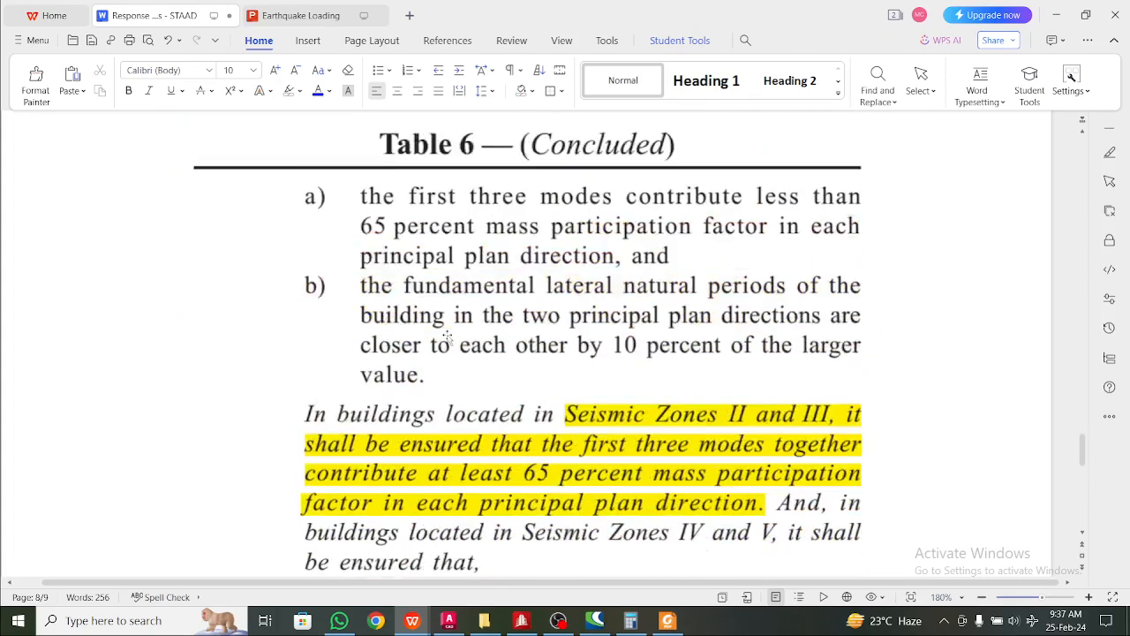
pyautogui.scroll(-7, 447, 338)
pyautogui.scroll(-2, 434, 296)
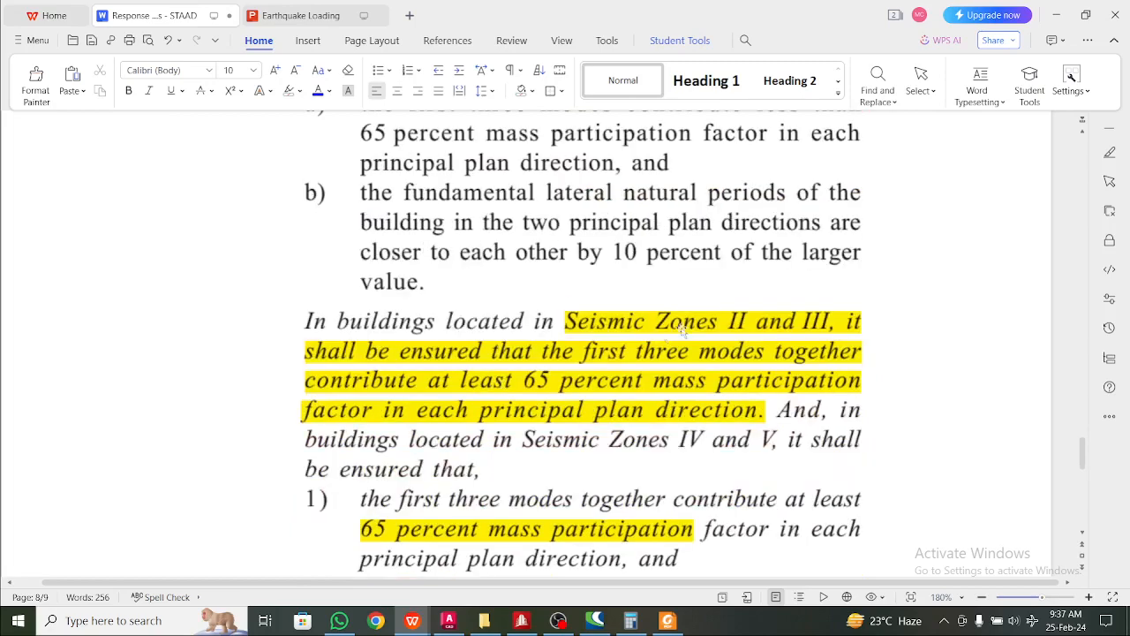
pyautogui.scroll(3, 526, 284)
pyautogui.scroll(-12, 512, 320)
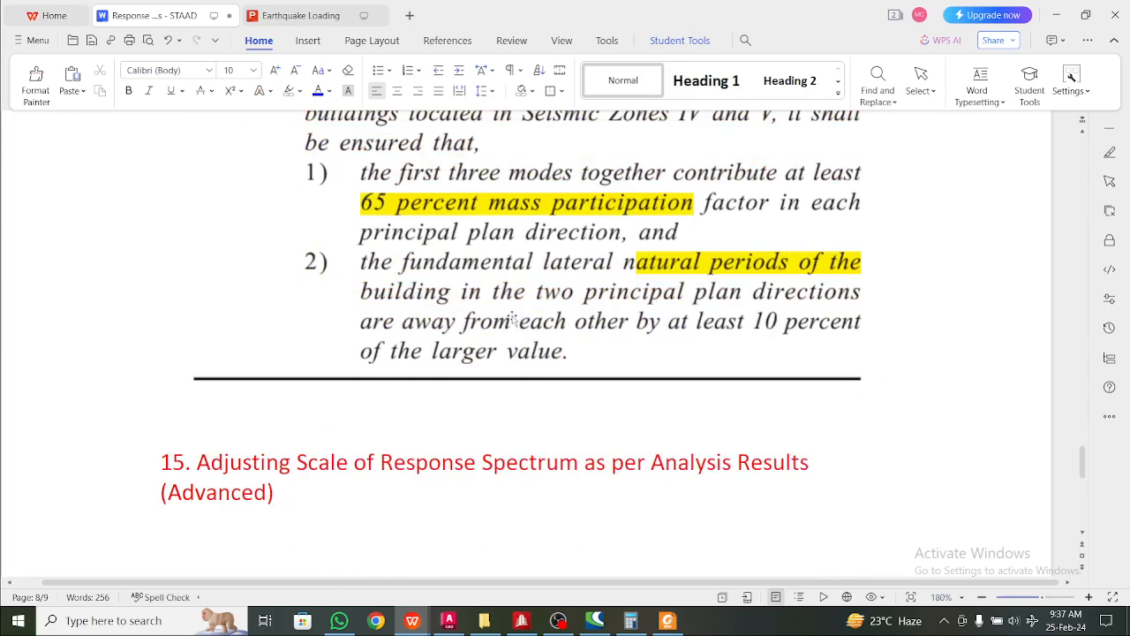
pyautogui.scroll(9, 512, 316)
pyautogui.scroll(6, 512, 317)
pyautogui.scroll(-15, 513, 316)
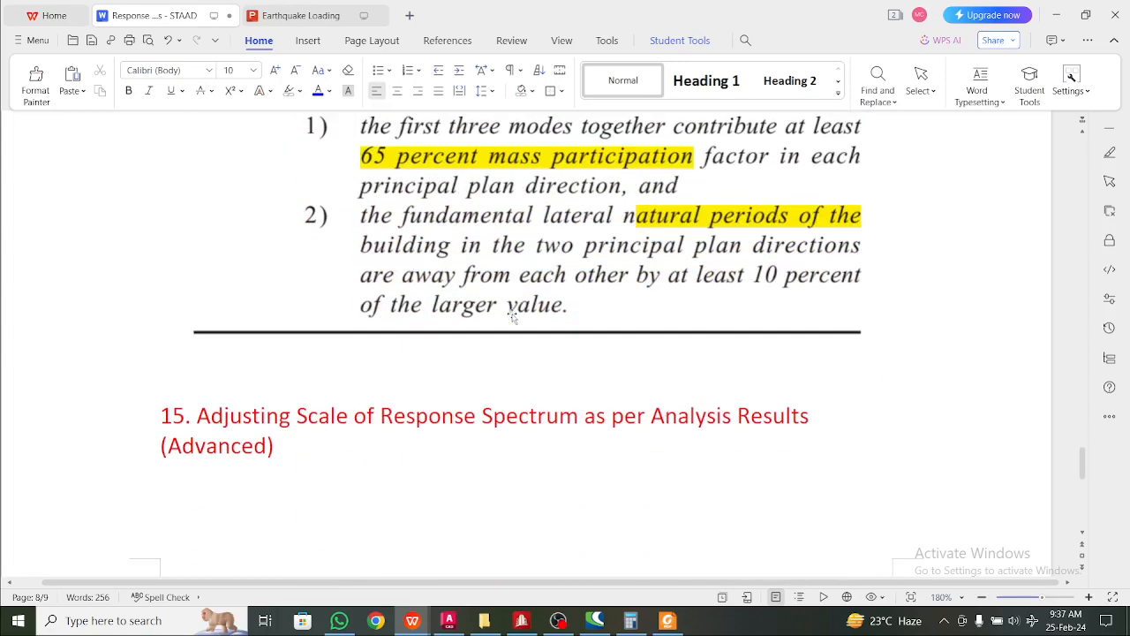
pyautogui.scroll(-1, 512, 316)
pyautogui.scroll(1, 512, 316)
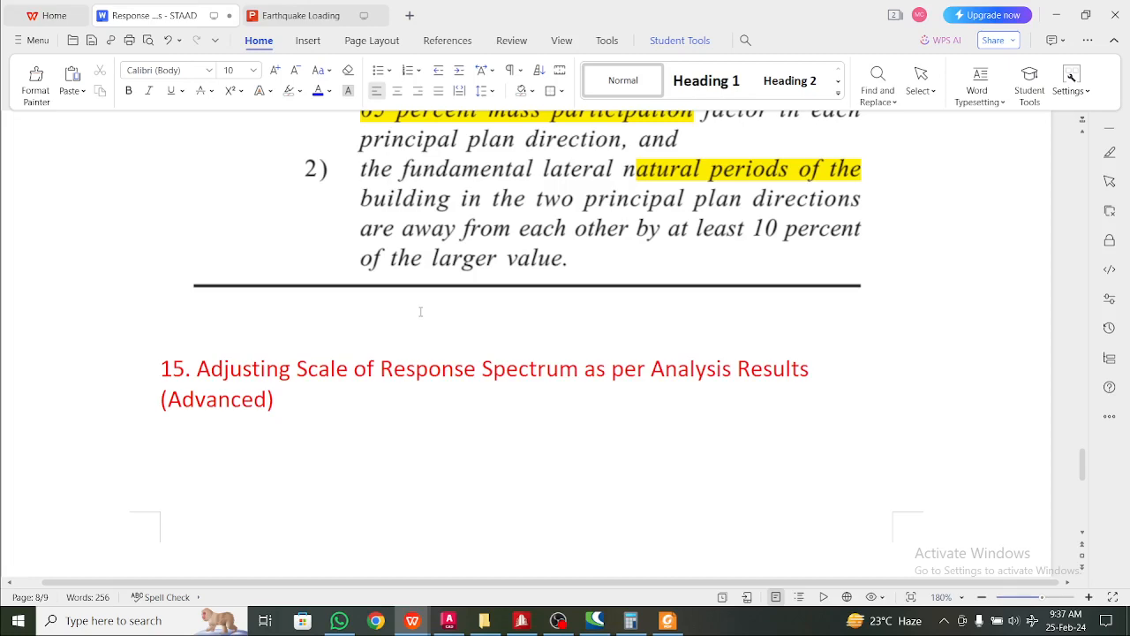
# - Examine clause 7.7.3 under item 15 for the base shear requirement and the multiplying factors in the X, Y and Z directions
pyautogui.scroll(-10, 421, 311)
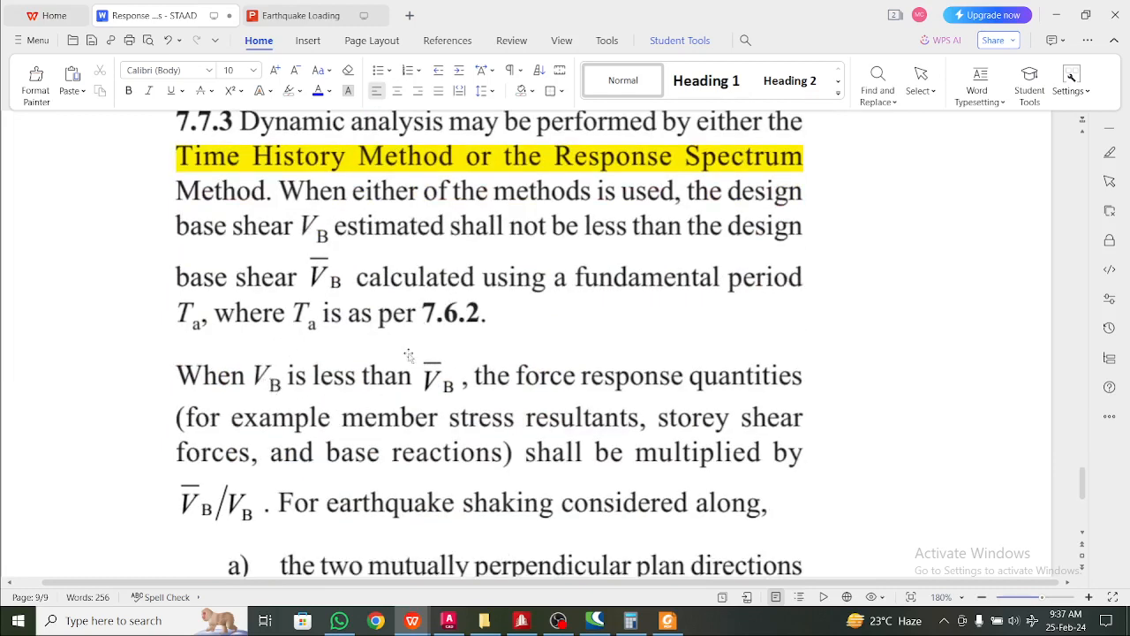
pyautogui.scroll(-3, 393, 381)
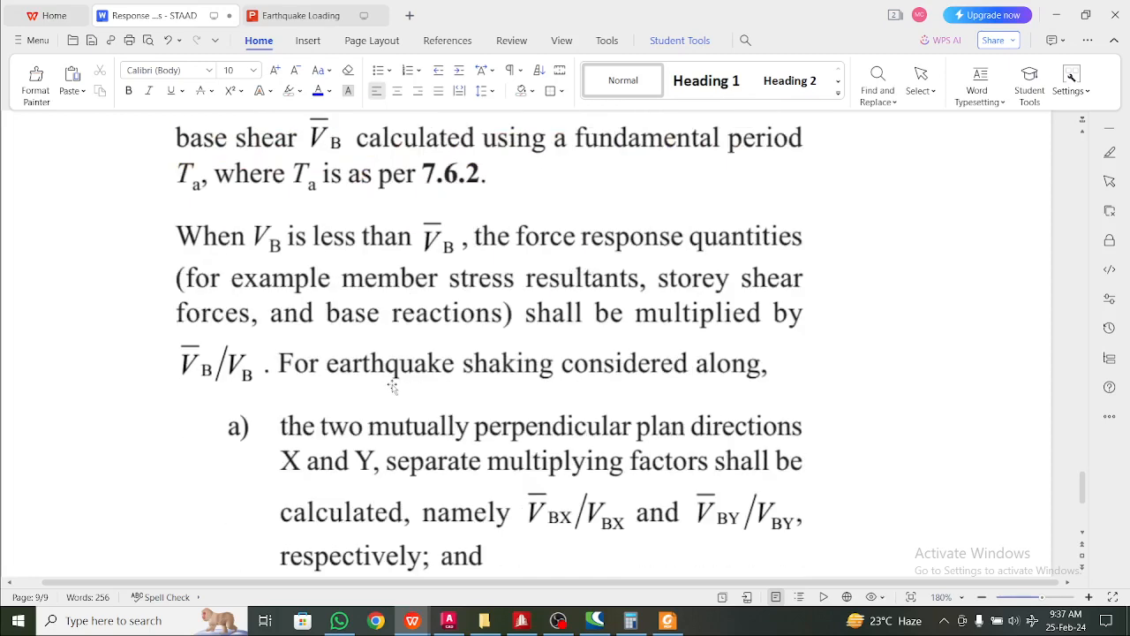
pyautogui.scroll(-2, 442, 415)
pyautogui.scroll(1, 490, 454)
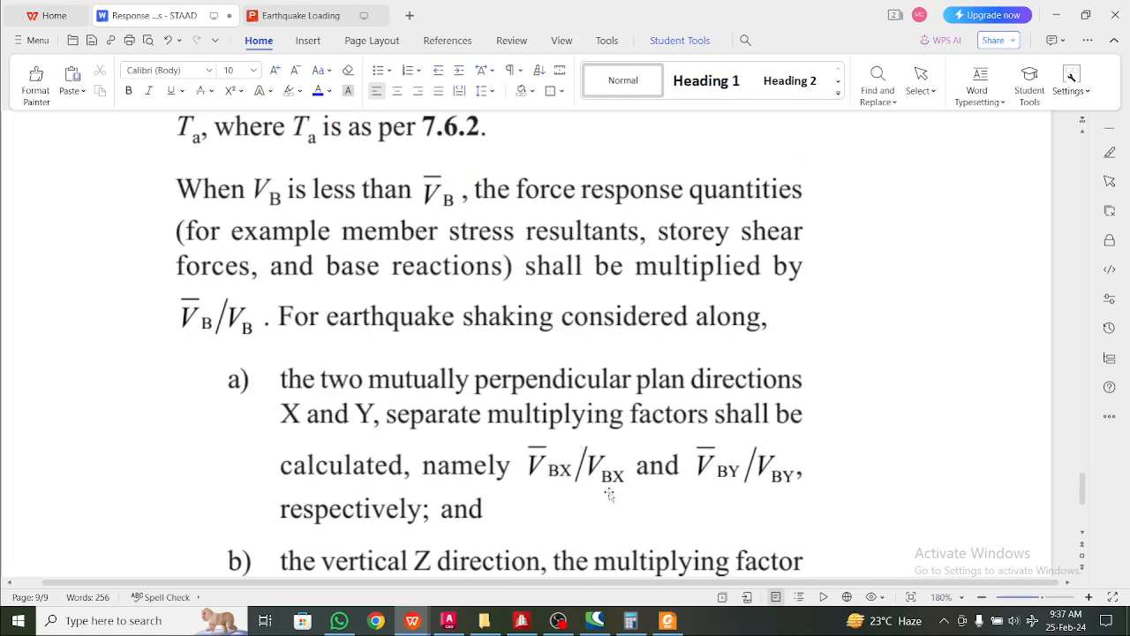
pyautogui.scroll(-3, 610, 491)
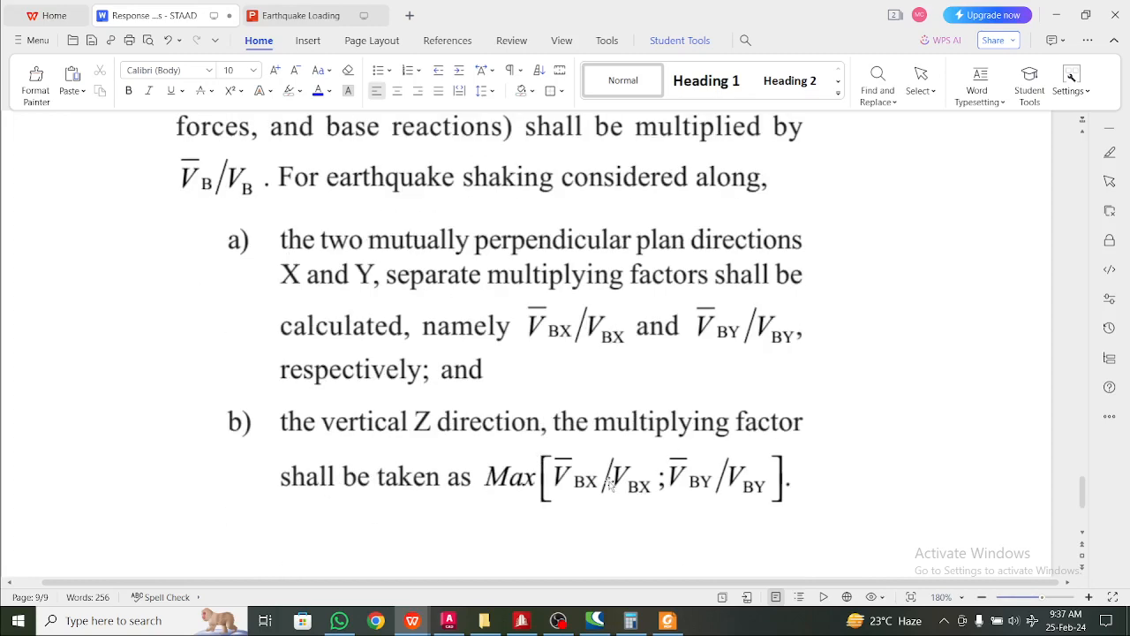
pyautogui.scroll(-5, 609, 477)
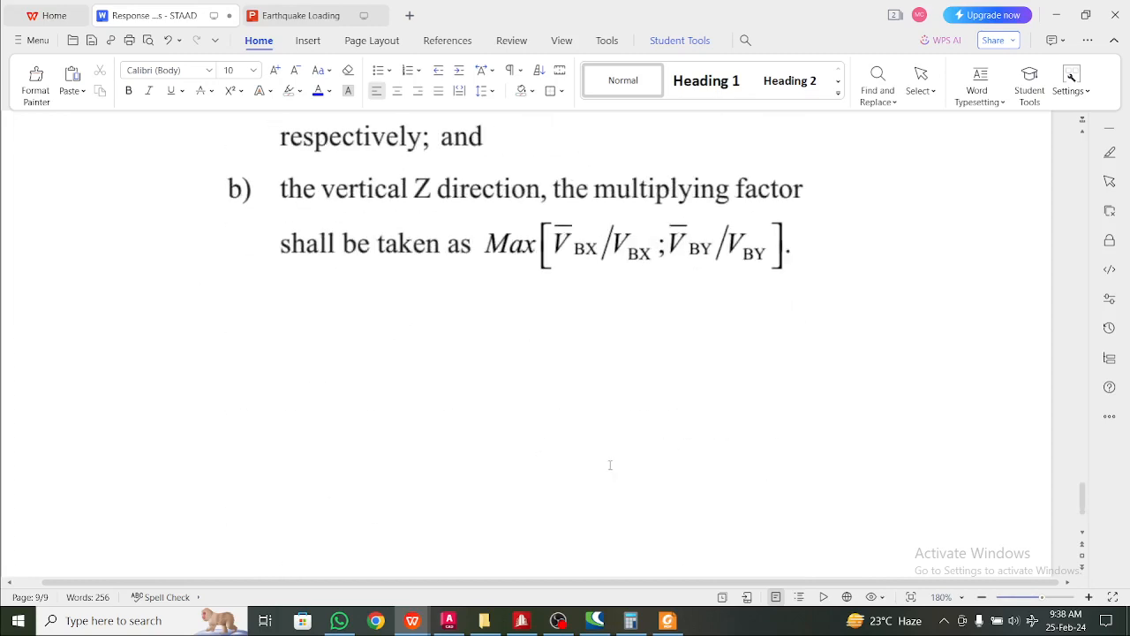
pyautogui.scroll(5, 610, 463)
pyautogui.scroll(6, 610, 466)
pyautogui.scroll(5, 609, 465)
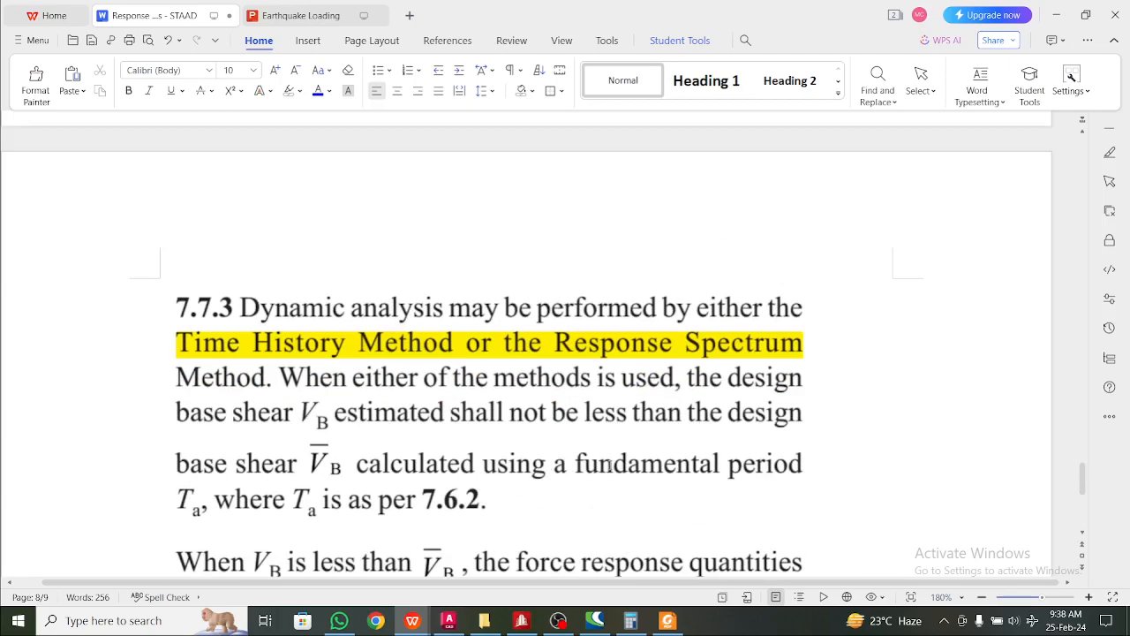
pyautogui.scroll(-15, 608, 466)
pyautogui.scroll(6, 607, 465)
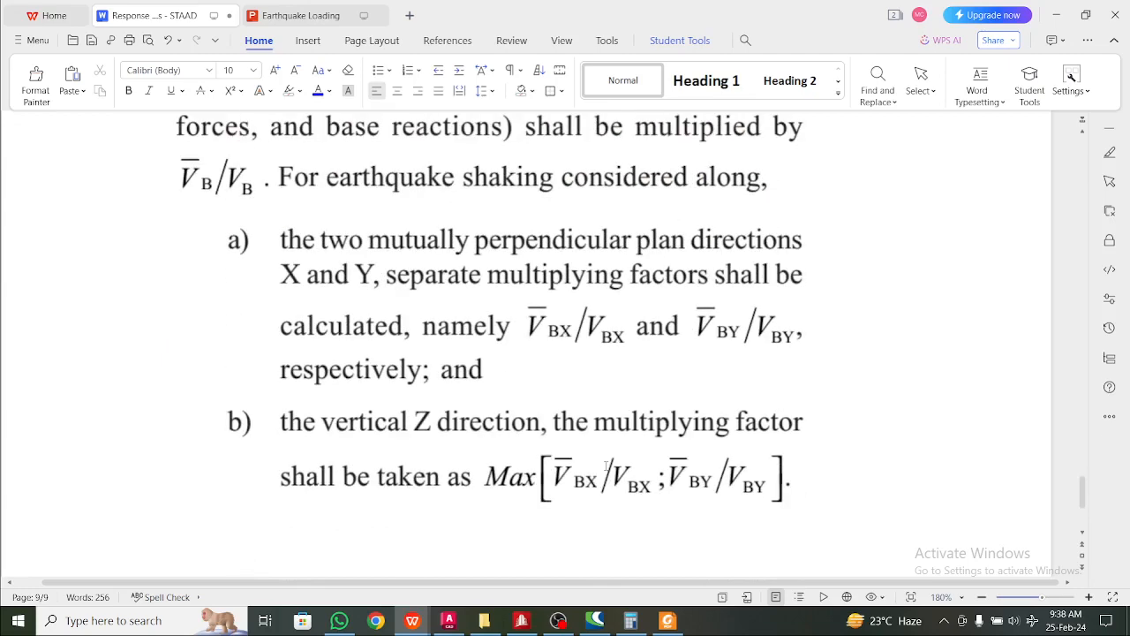
pyautogui.scroll(16, 607, 465)
pyautogui.scroll(-5, 606, 465)
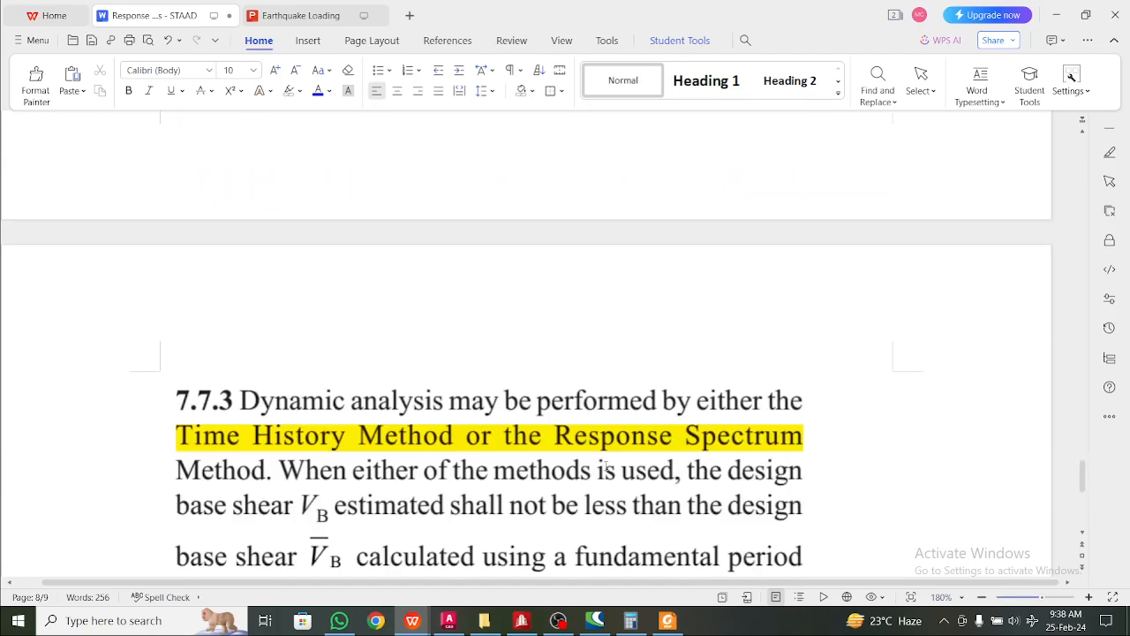
pyautogui.scroll(4, 606, 466)
pyautogui.scroll(3, 606, 465)
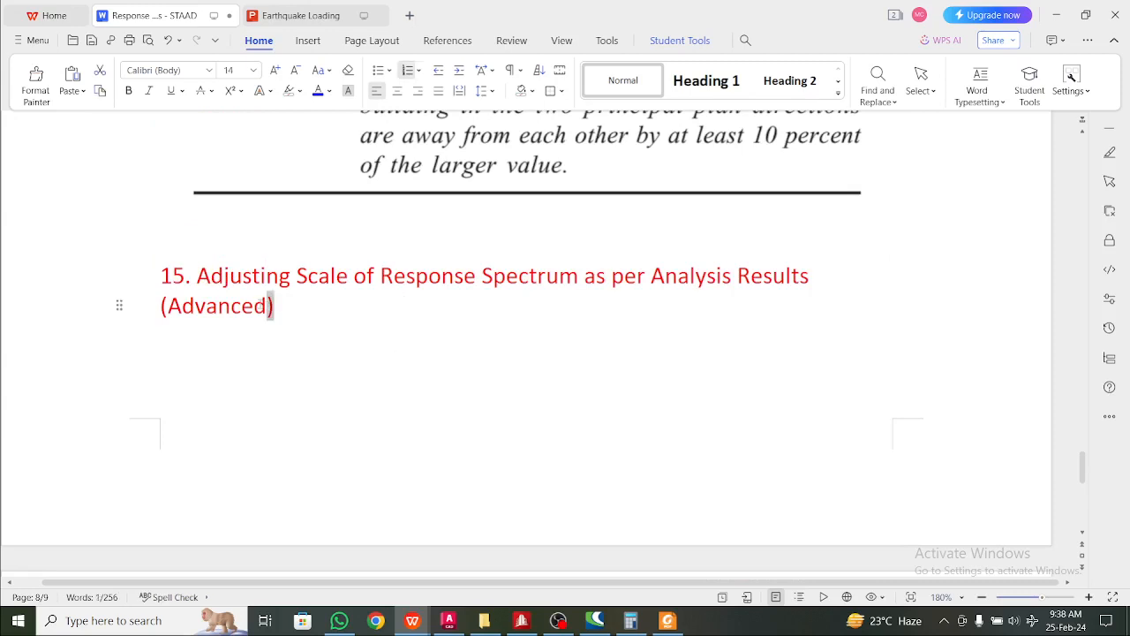
pyautogui.tripleClick(275, 307)
pyautogui.tripleClick(323, 316)
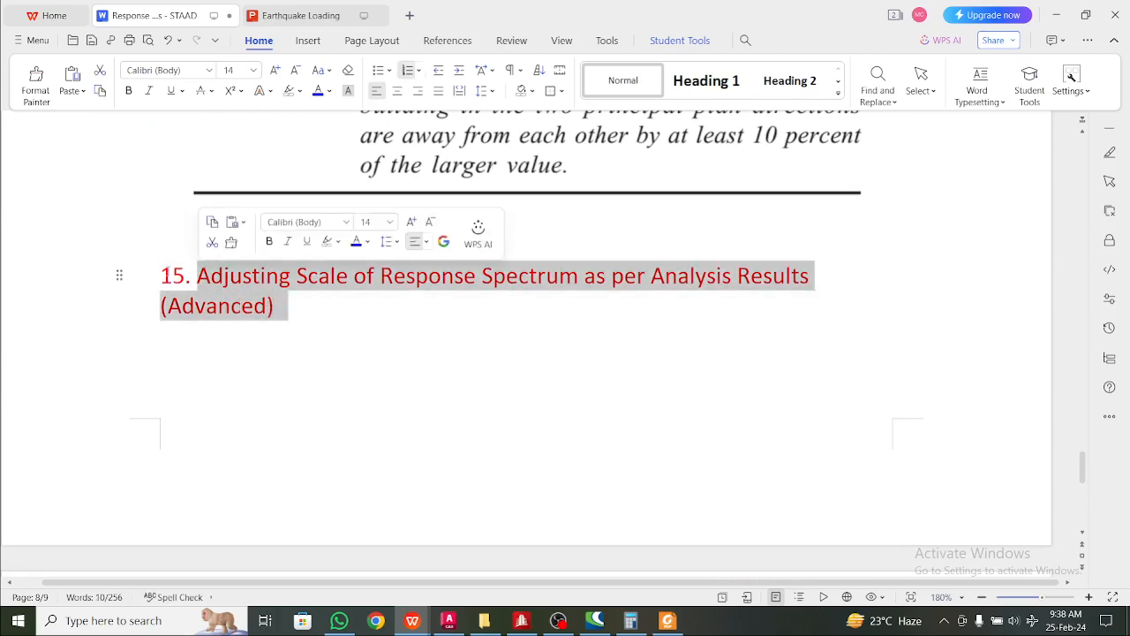
pyautogui.click(338, 313)
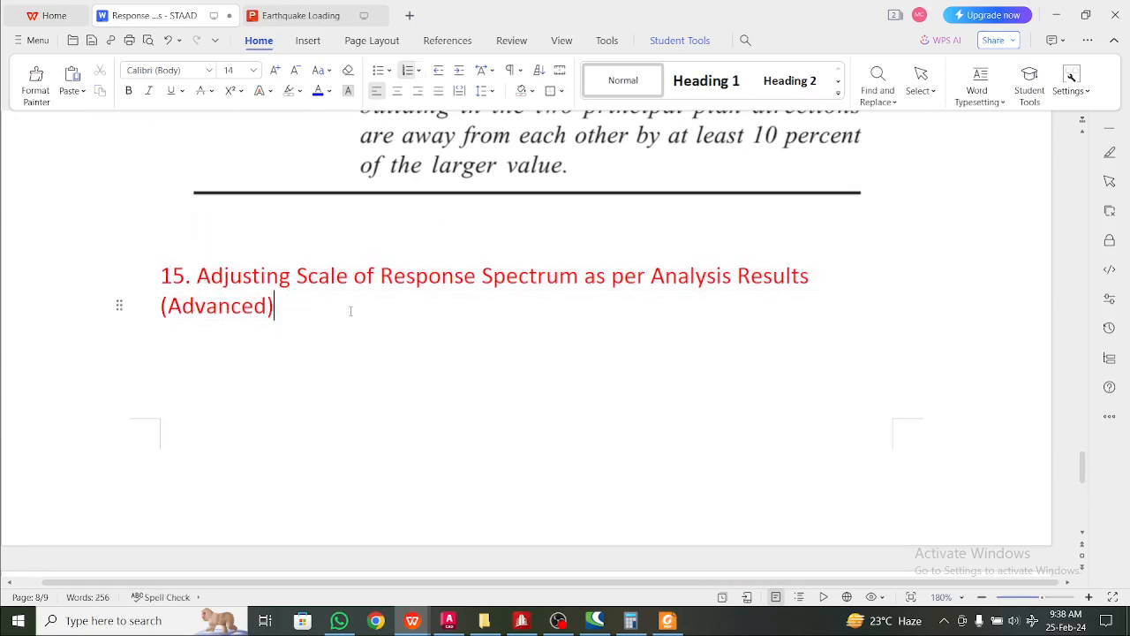
pyautogui.tripleClick(350, 312)
pyautogui.click(233, 345)
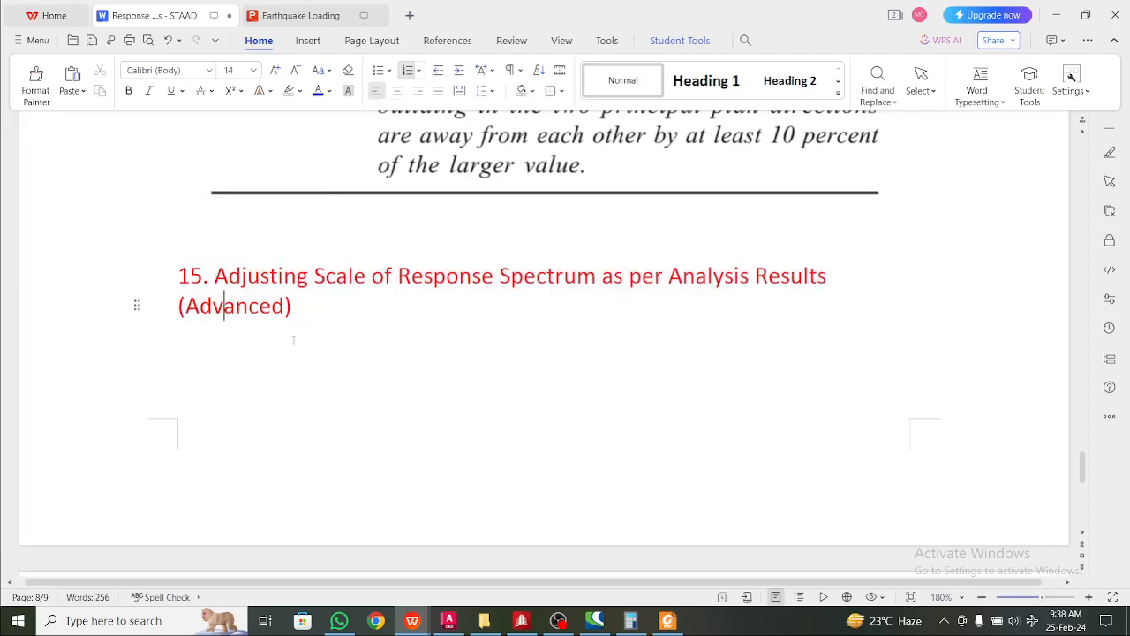
# - Recheck the highlighted Table 6 mass participation and natural period requirements above item 15
pyautogui.click(326, 340)
pyautogui.scroll(6, 327, 337)
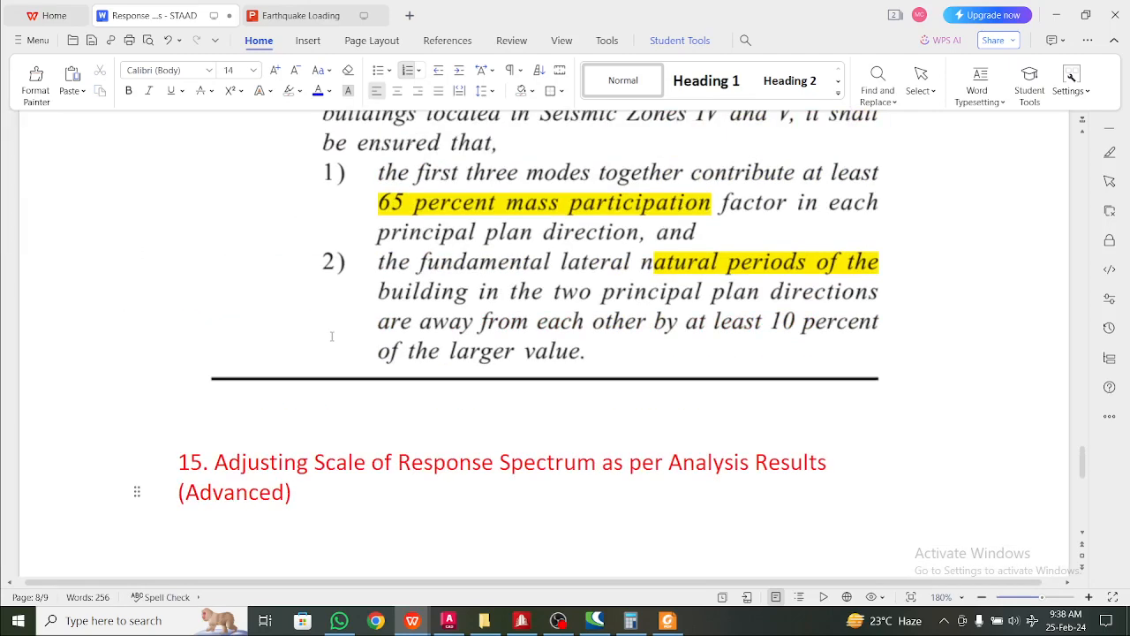
pyautogui.scroll(3, 334, 332)
pyautogui.scroll(-2, 334, 332)
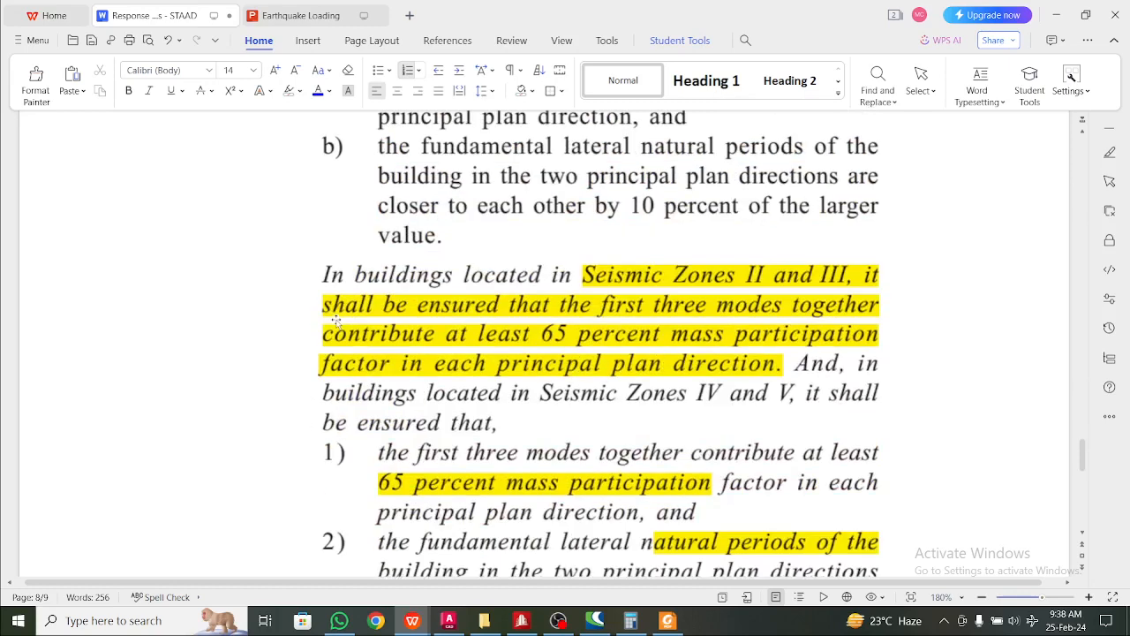
# - Switch to STAAD.Pro, generate the IS 1893-2016 seismic parameters and add them as the seismic definition
pyautogui.click(1064, 11)
pyautogui.click(522, 621)
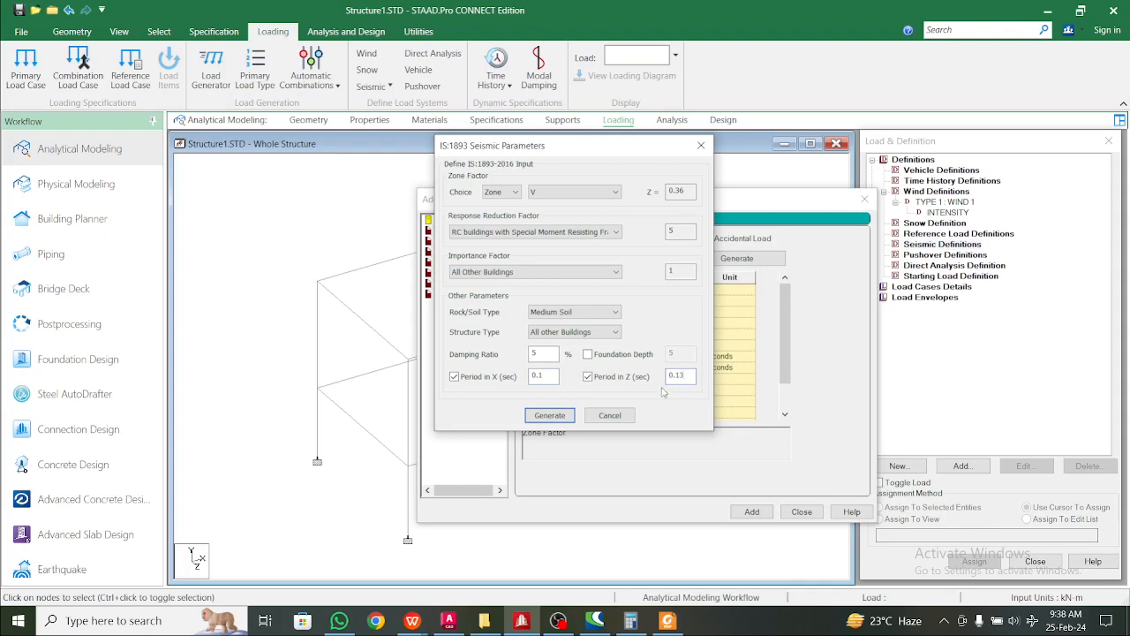
pyautogui.click(549, 415)
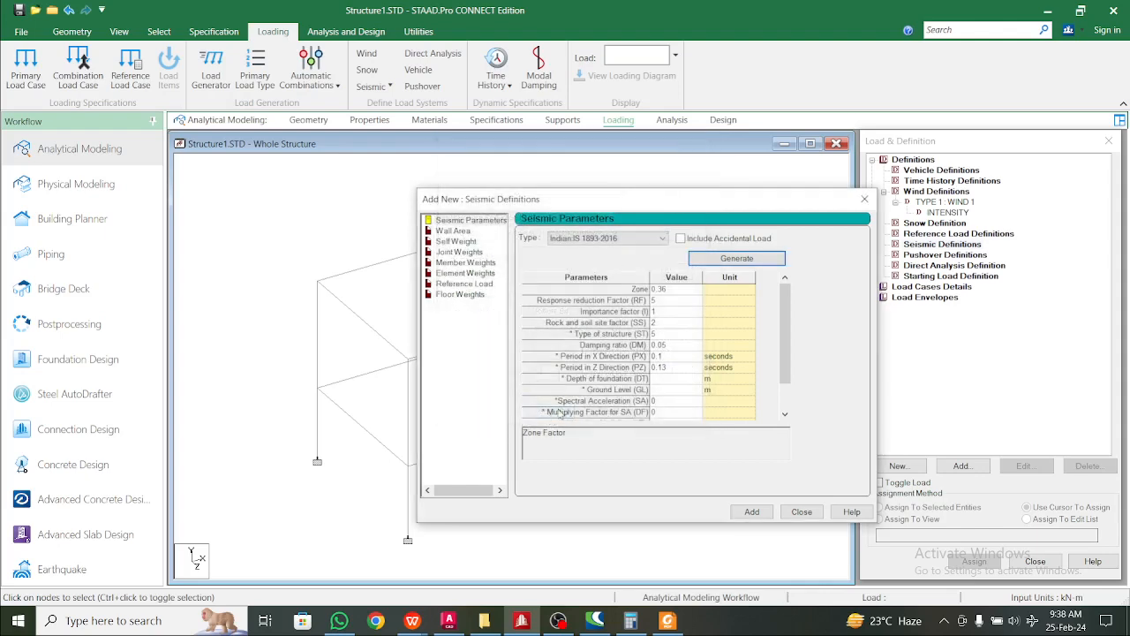
pyautogui.click(750, 511)
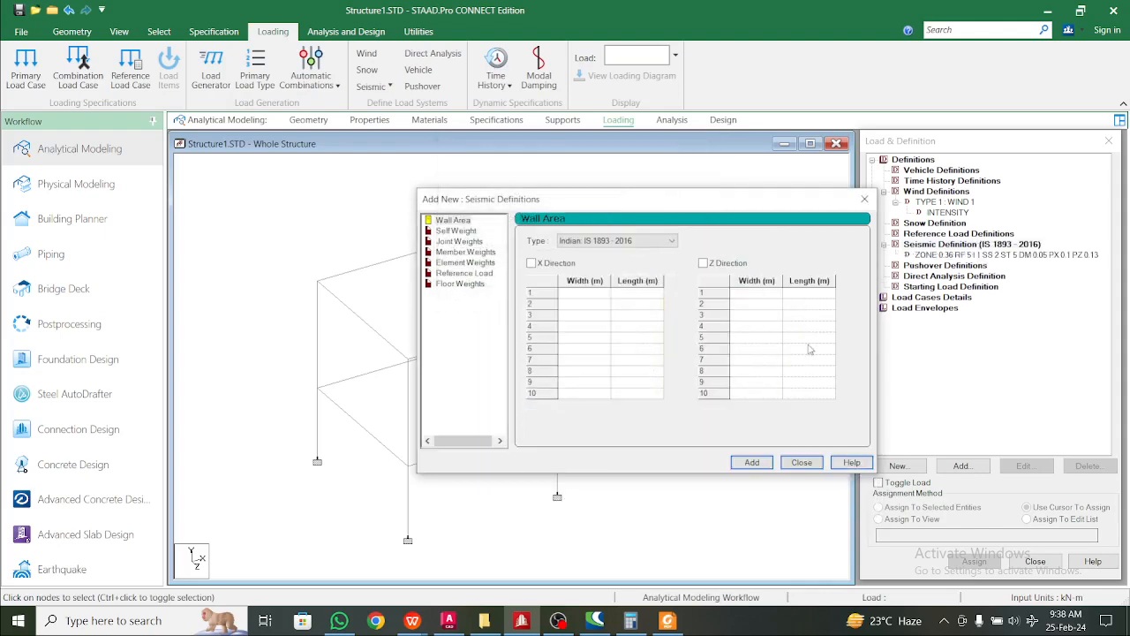
pyautogui.click(865, 198)
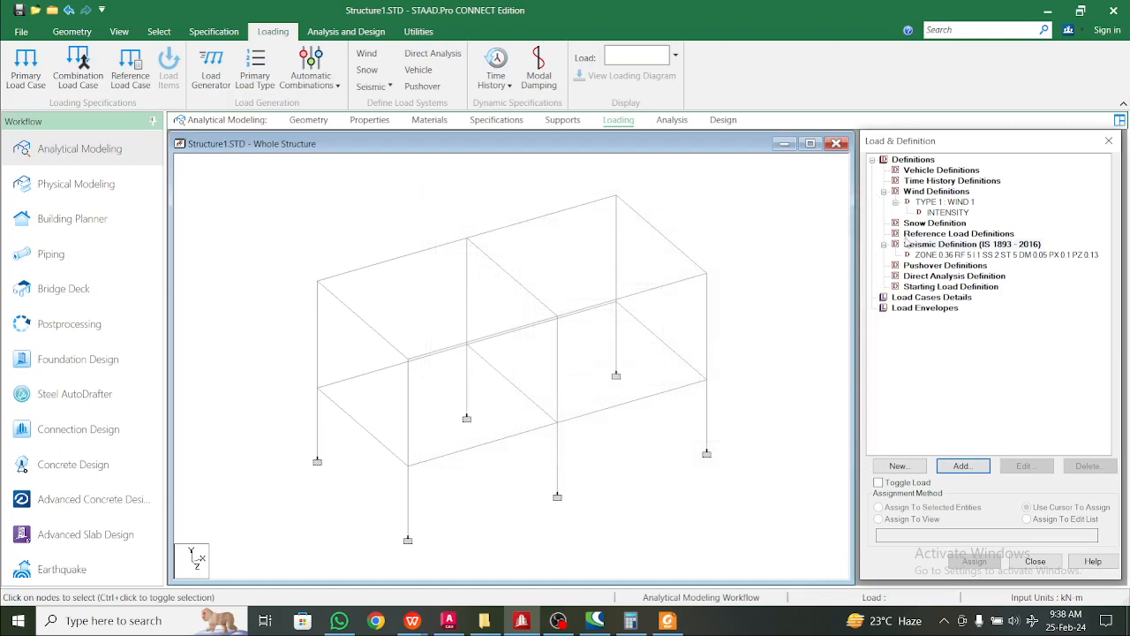
# - Open TYP STAAD File.docx from the Project 9 folder inside Plan Live Sessions
pyautogui.click(901, 299)
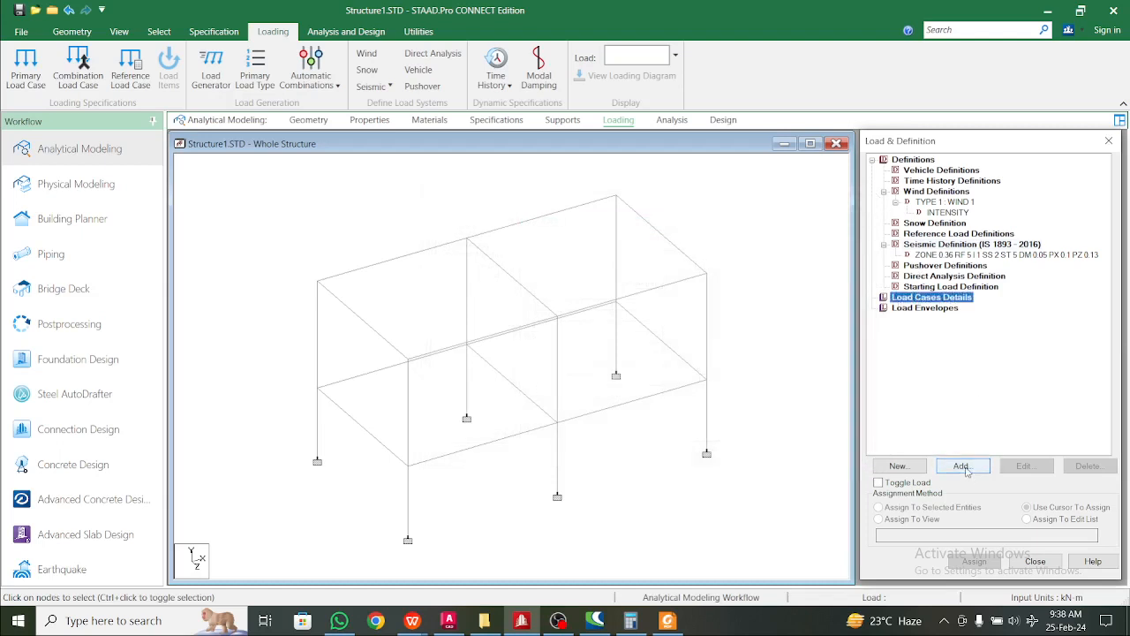
pyautogui.click(966, 469)
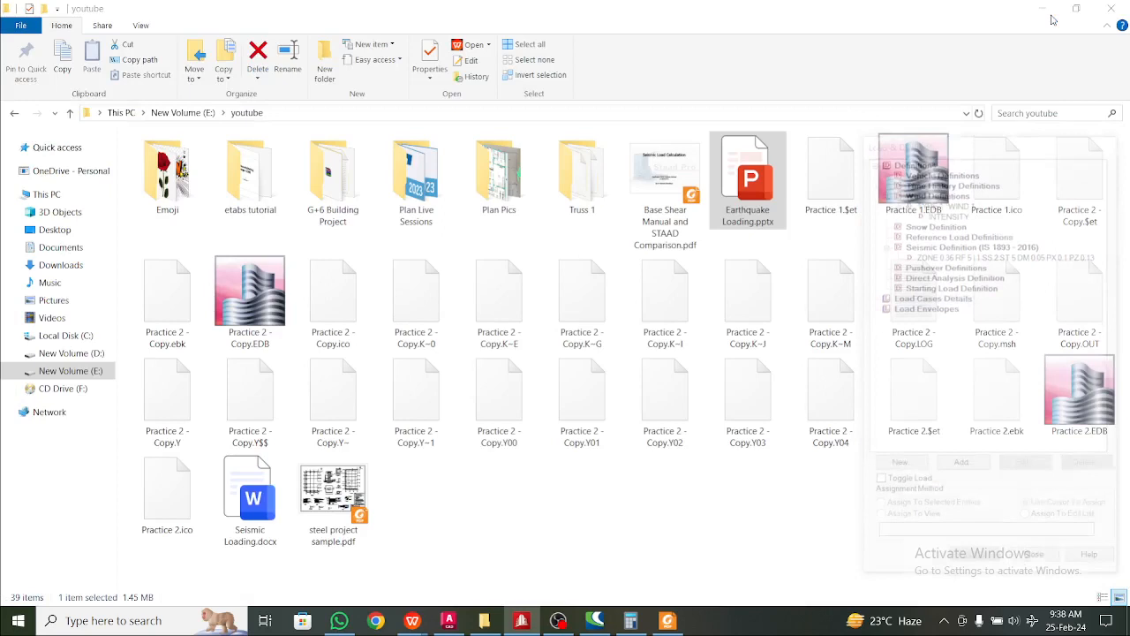
pyautogui.click(1048, 10)
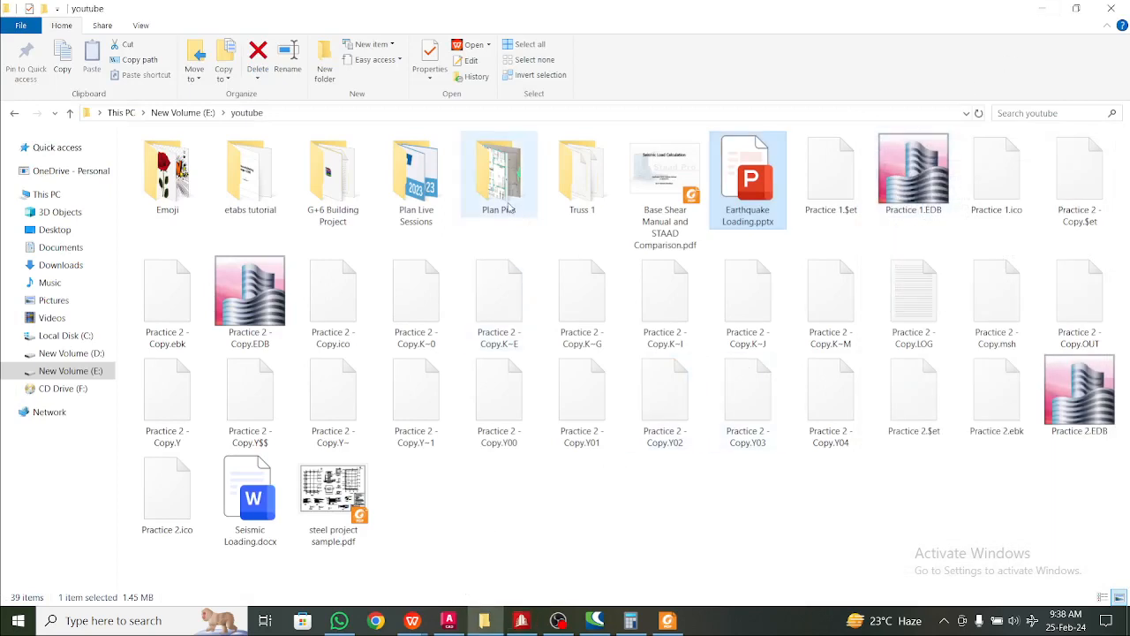
pyautogui.doubleClick(416, 181)
pyautogui.click(348, 288)
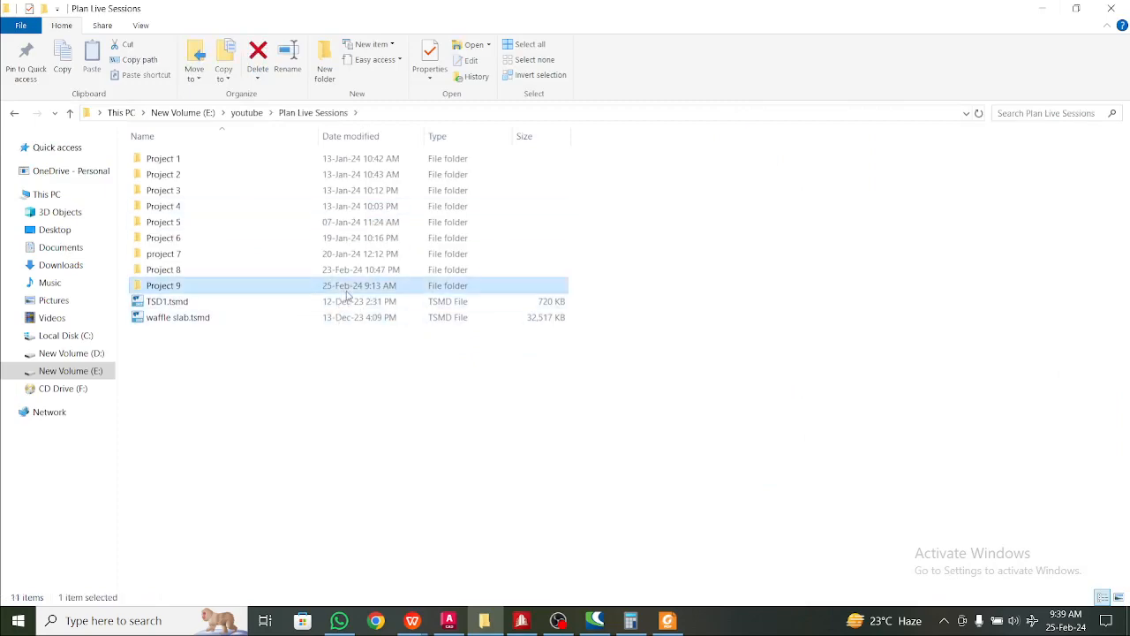
pyautogui.doubleClick(347, 293)
pyautogui.doubleClick(353, 398)
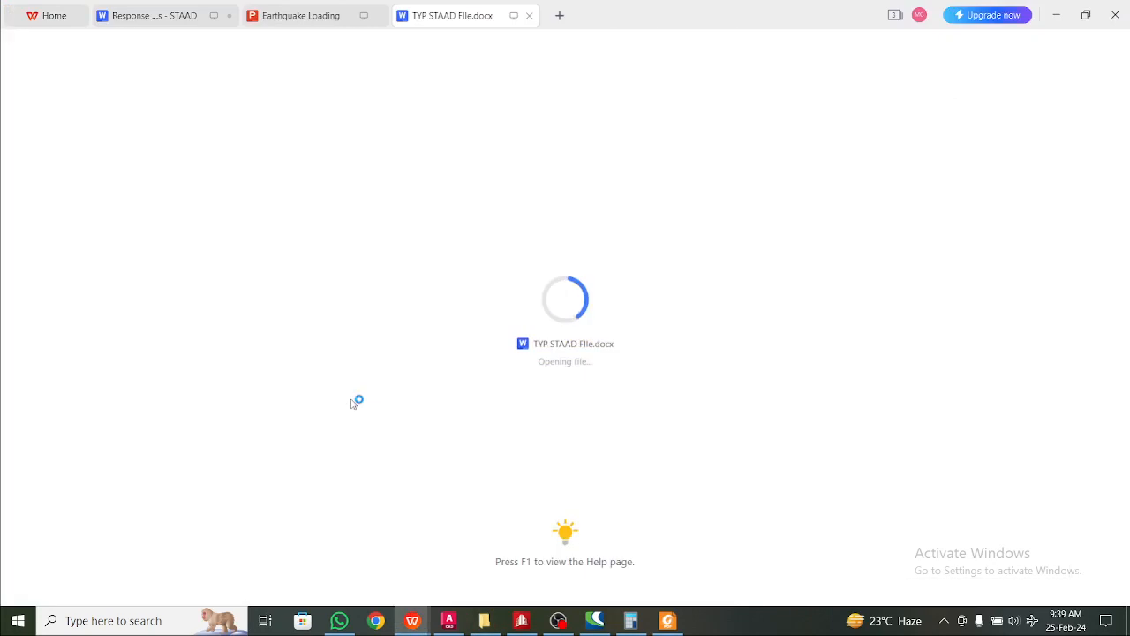
# - Copy the load case commands from LOAD 1 (SLX) through the WIND LOAD line of LOAD 12 (WZ2)
pyautogui.scroll(-20, 550, 328)
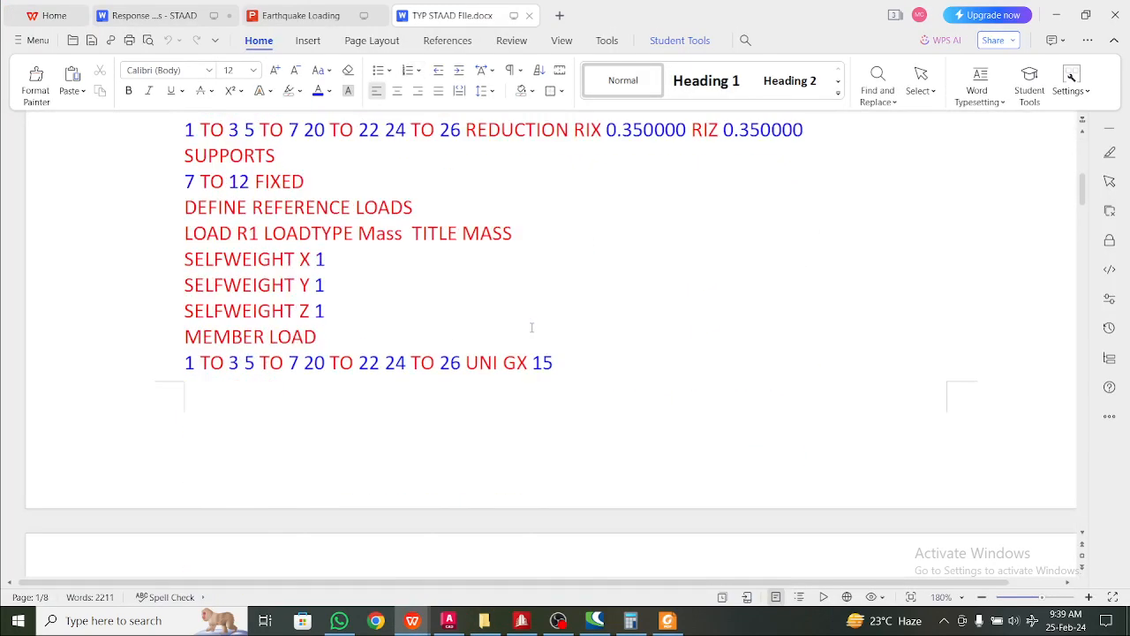
pyautogui.scroll(6, 532, 329)
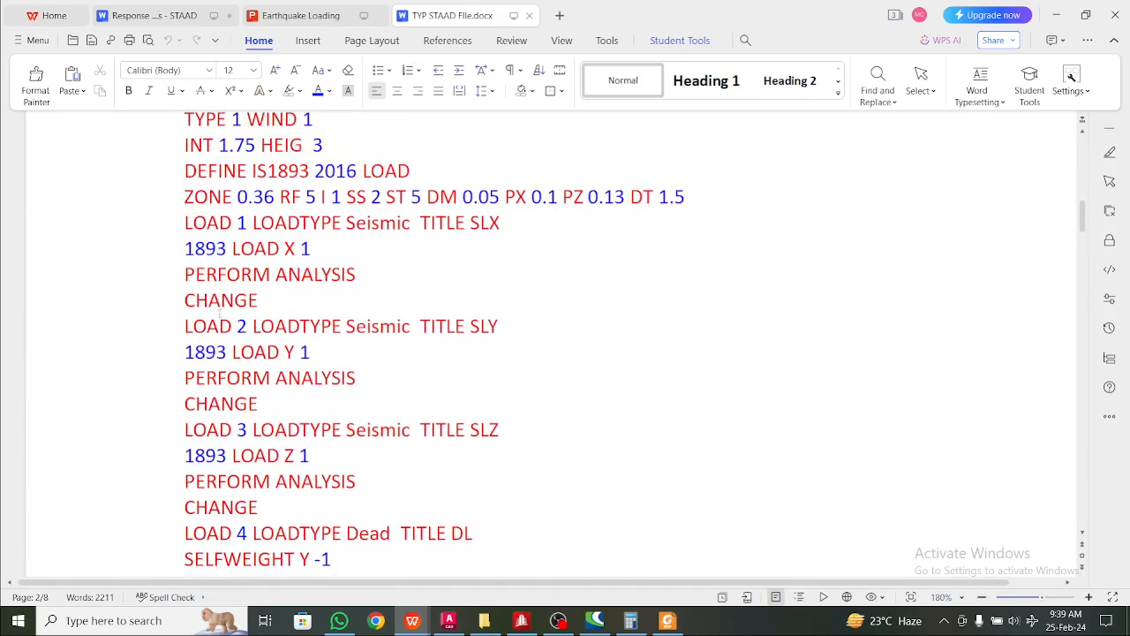
pyautogui.scroll(1, 219, 314)
pyautogui.moveTo(185, 269); pyautogui.dragTo(566, 391)
pyautogui.scroll(-4, 224, 281)
pyautogui.scroll(-4, 228, 295)
pyautogui.scroll(-2, 248, 319)
pyautogui.scroll(-2, 376, 348)
pyautogui.scroll(-1, 375, 347)
pyautogui.scroll(1, 352, 446)
pyautogui.scroll(-1, 345, 447)
pyautogui.scroll(-6, 344, 434)
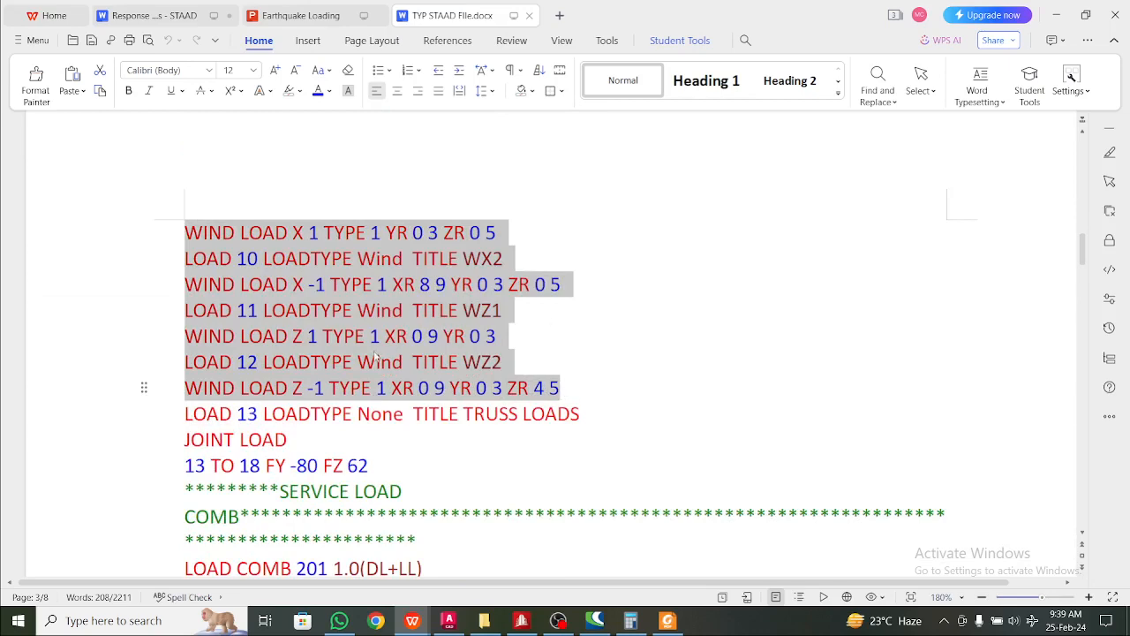
pyautogui.scroll(15, 375, 353)
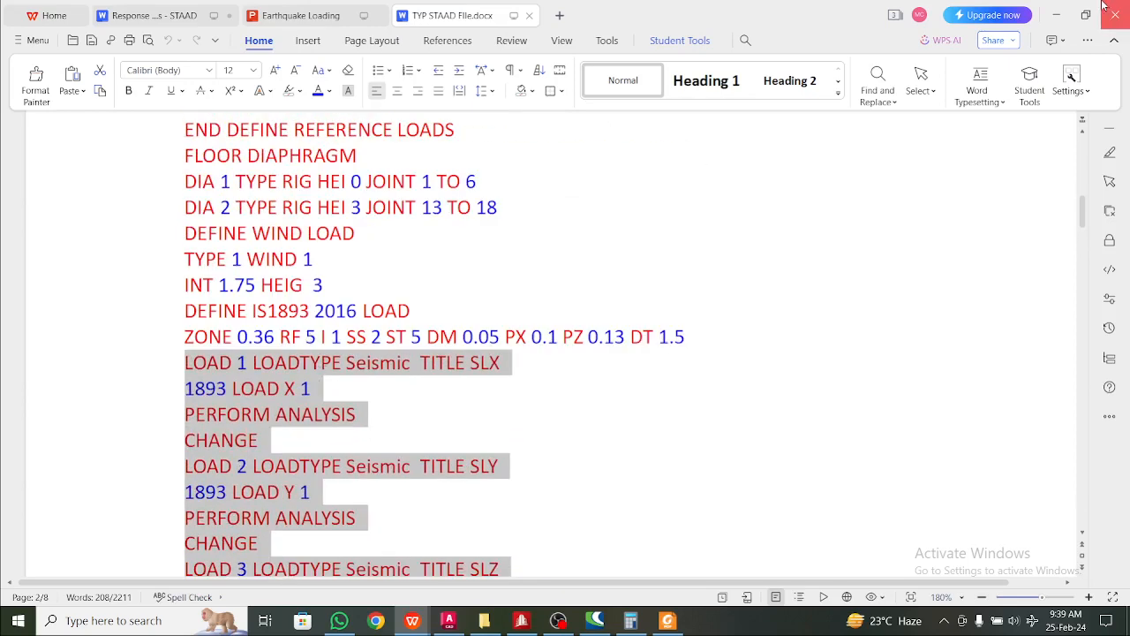
# - Switch back to STAAD.Pro, save the modified structure and open its command file enlarged in the editor
pyautogui.click(1055, 15)
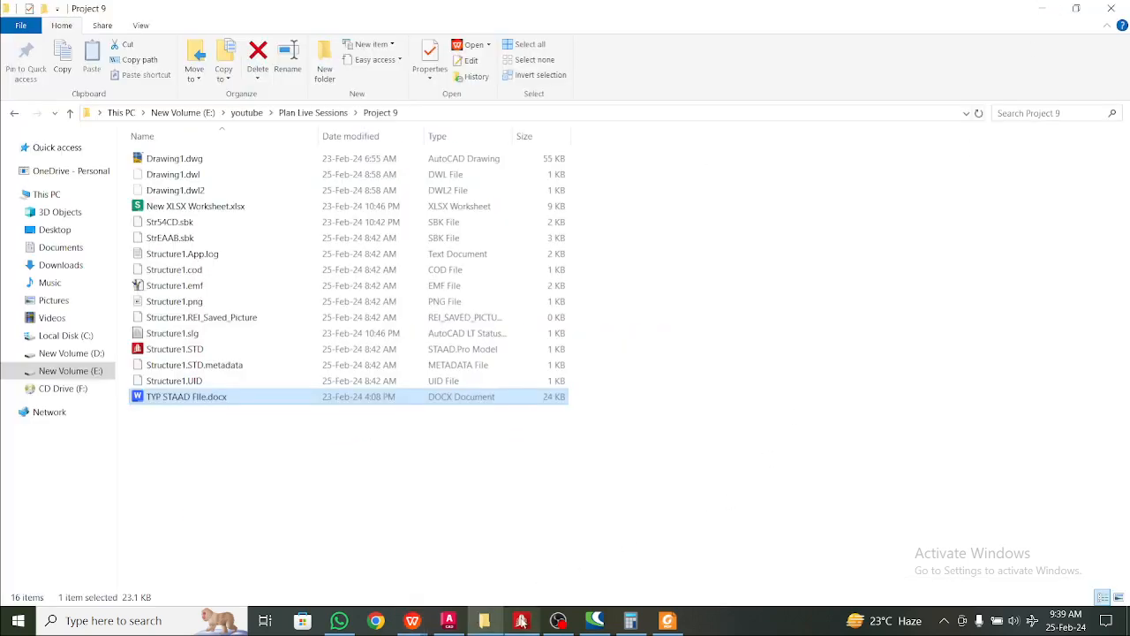
pyautogui.click(521, 621)
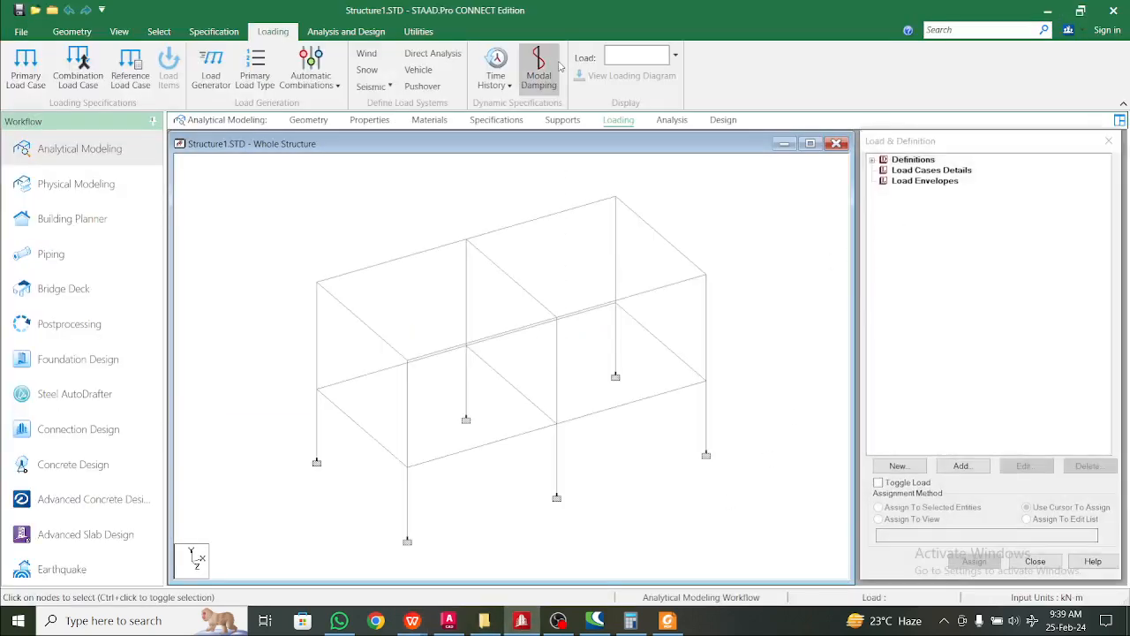
pyautogui.click(418, 31)
pyautogui.click(392, 78)
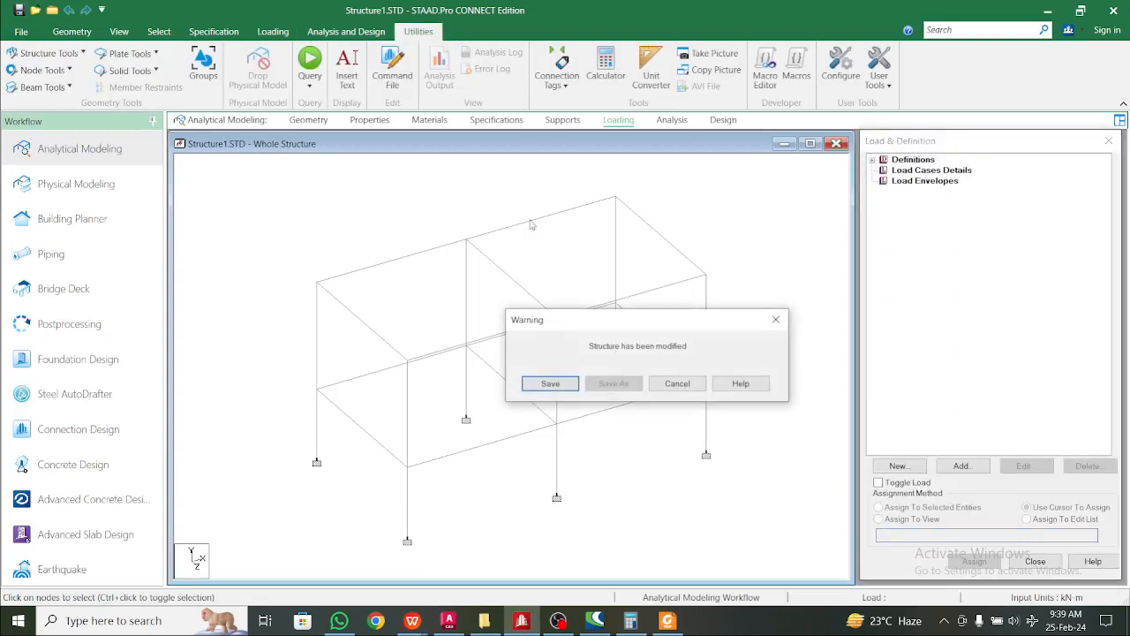
pyautogui.click(550, 383)
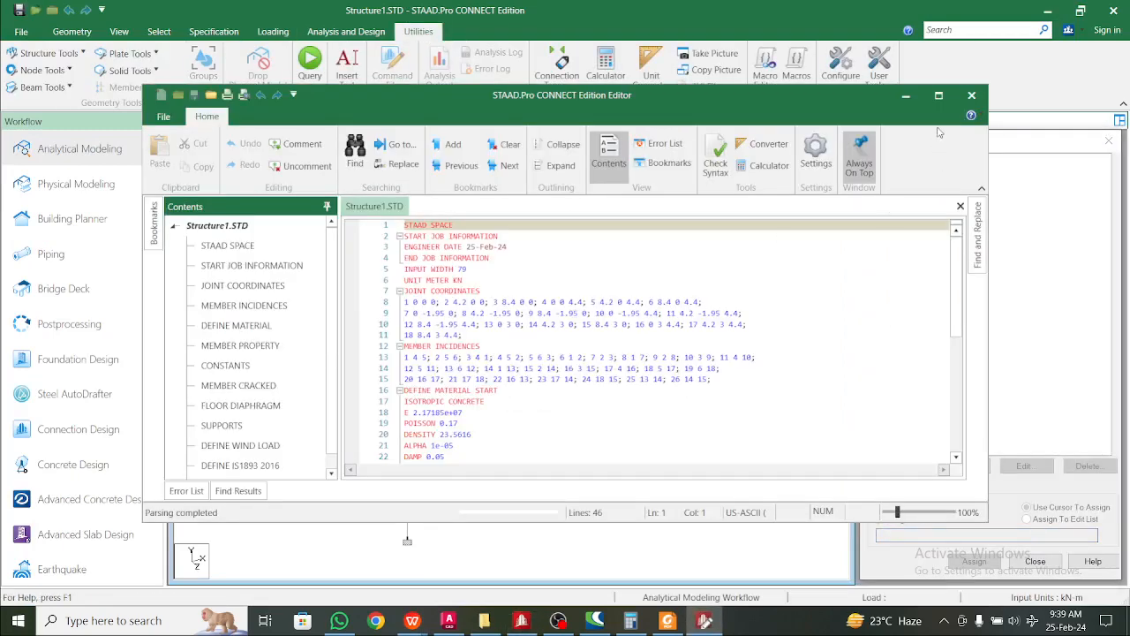
pyautogui.click(939, 95)
pyautogui.keyDown('ctrl'); pyautogui.scroll(10, 362, 389); pyautogui.keyUp('ctrl')
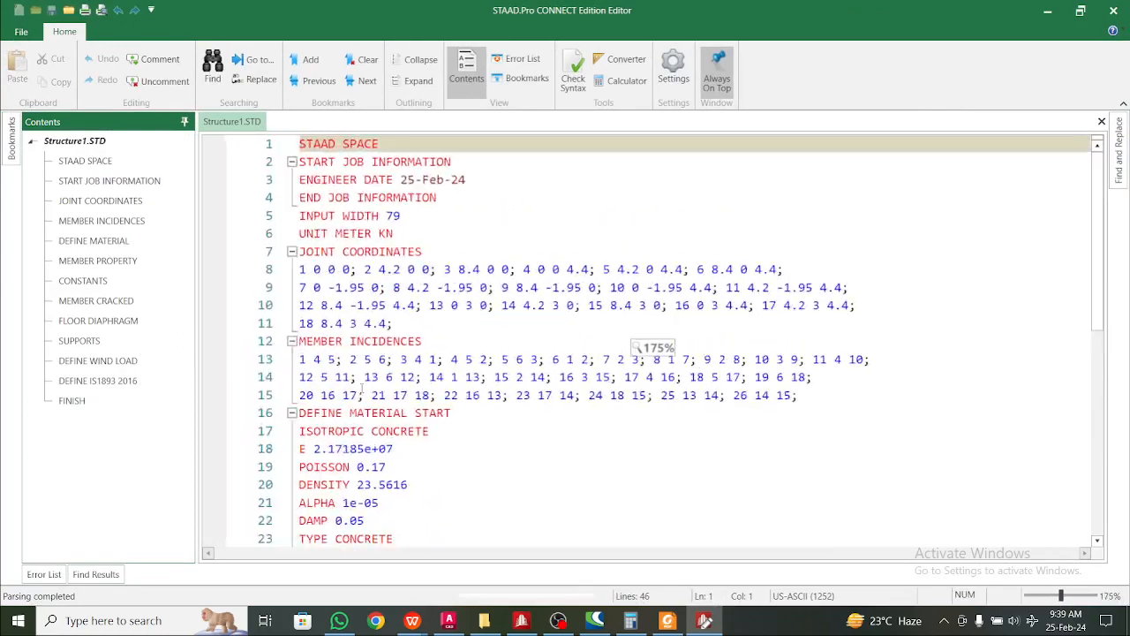
# - Paste the copied load case commands on a new line after the IS1893 2016 ZONE line, before FINISH
pyautogui.scroll(-9, 362, 389)
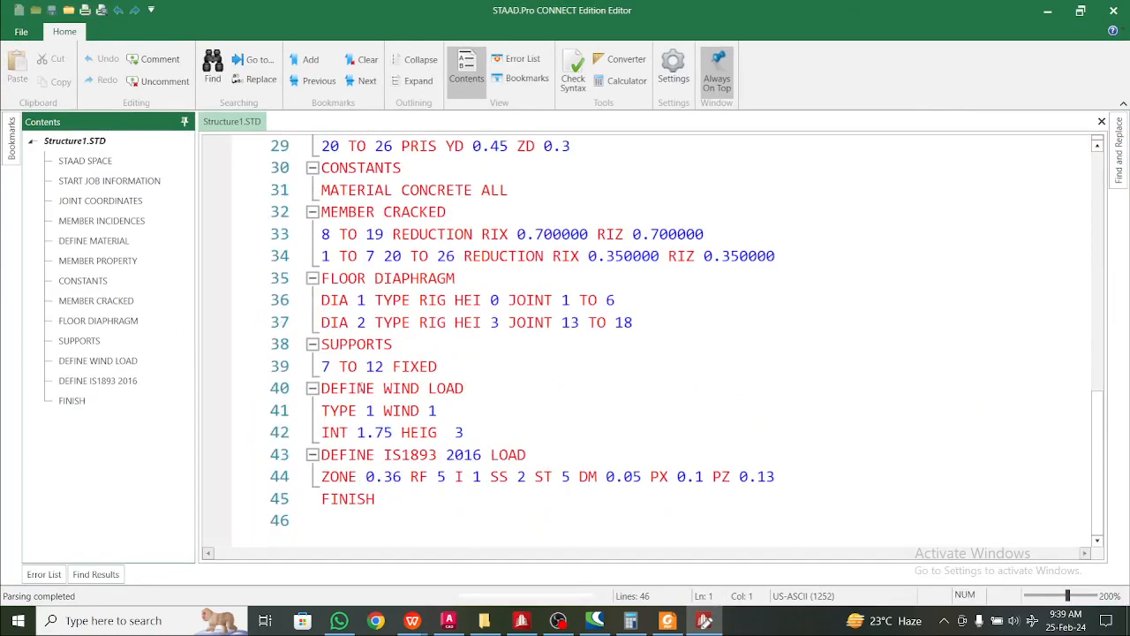
pyautogui.click(723, 453)
pyautogui.click(850, 467)
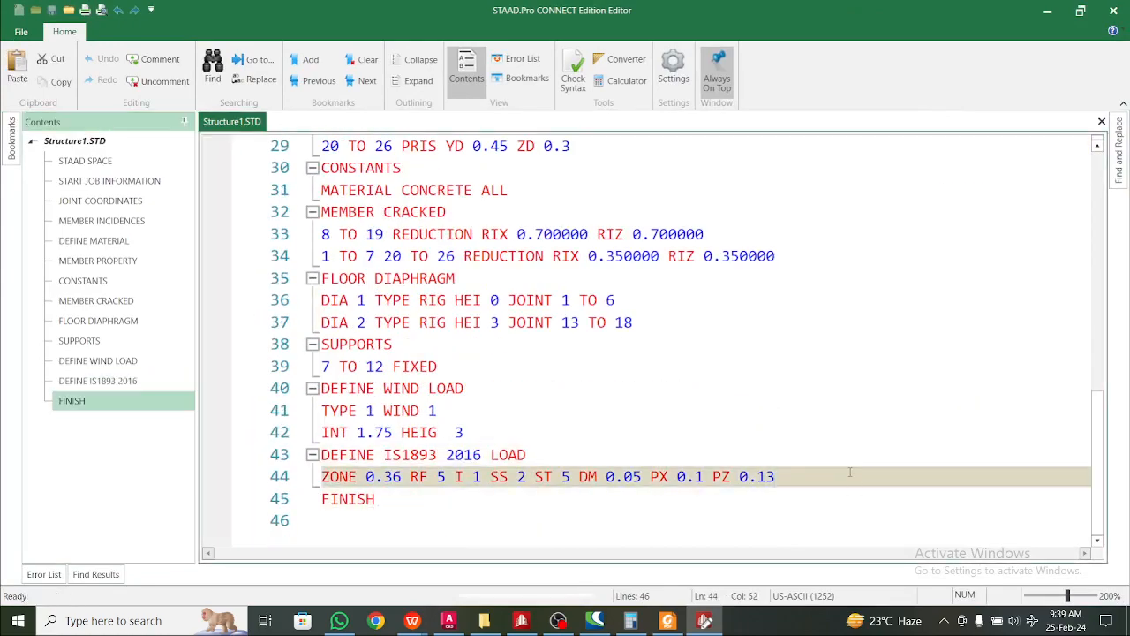
pyautogui.press('Return')
pyautogui.hotkey('ctrl', 'v')
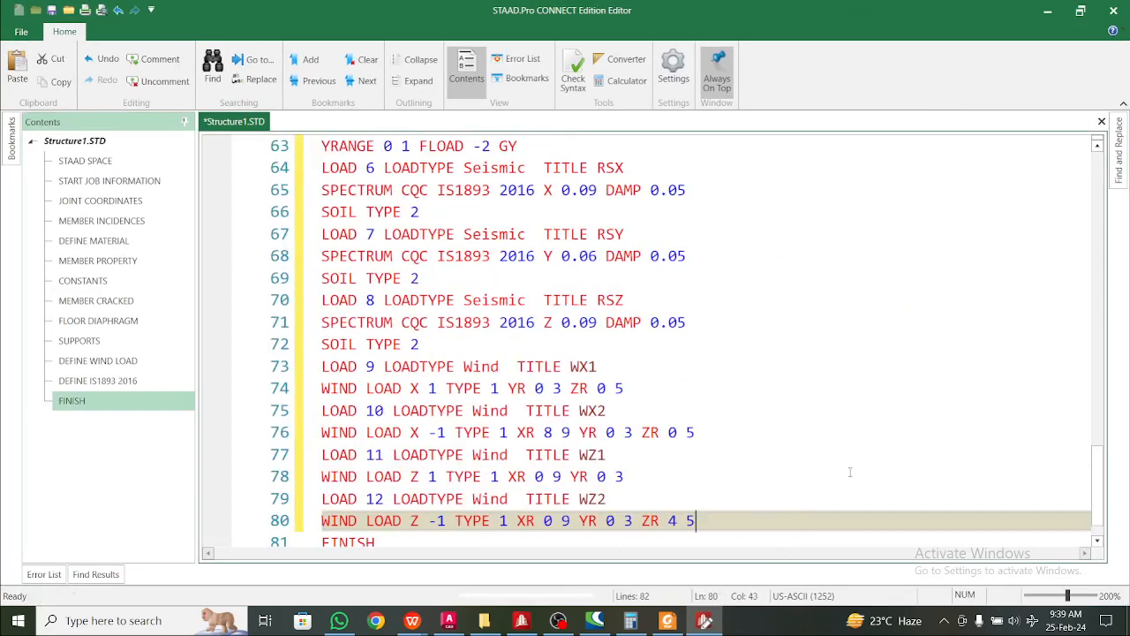
# - Examine the pasted commands for the seismic, dead, live, response spectrum and wind load cases
pyautogui.scroll(6, 733, 430)
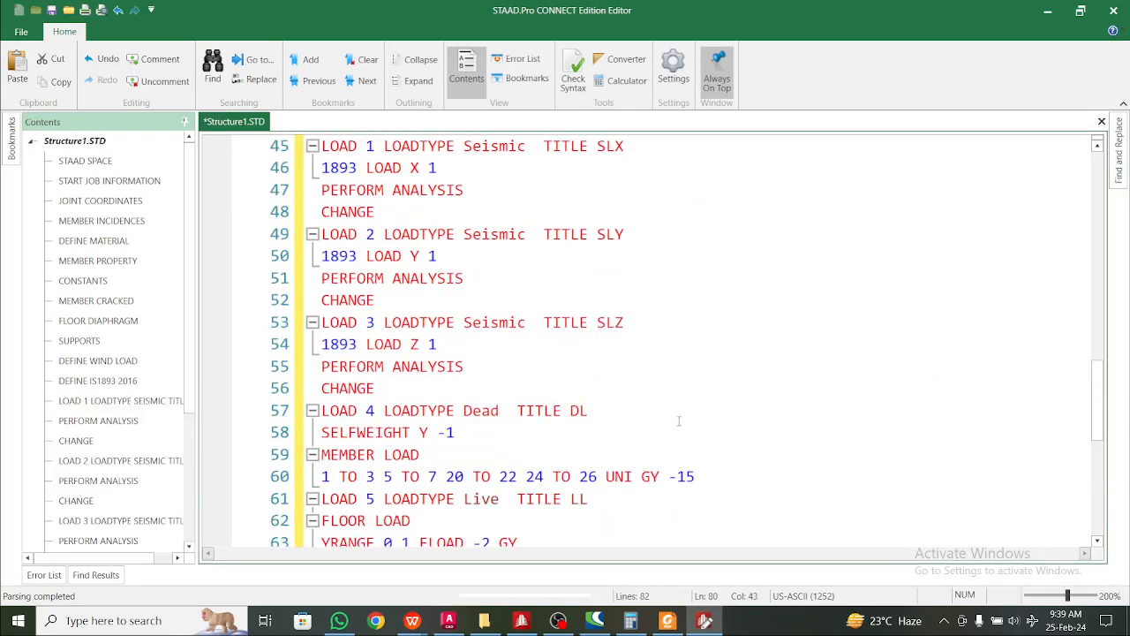
pyautogui.scroll(-1, 679, 422)
pyautogui.scroll(-1, 672, 412)
pyautogui.scroll(1, 663, 404)
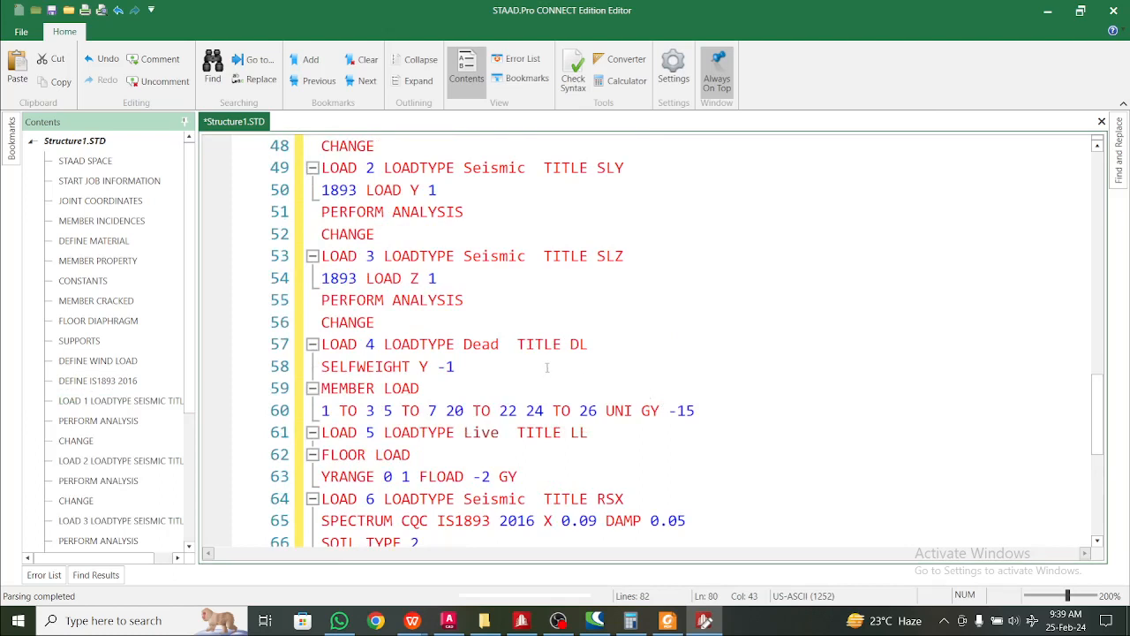
pyautogui.scroll(2, 540, 367)
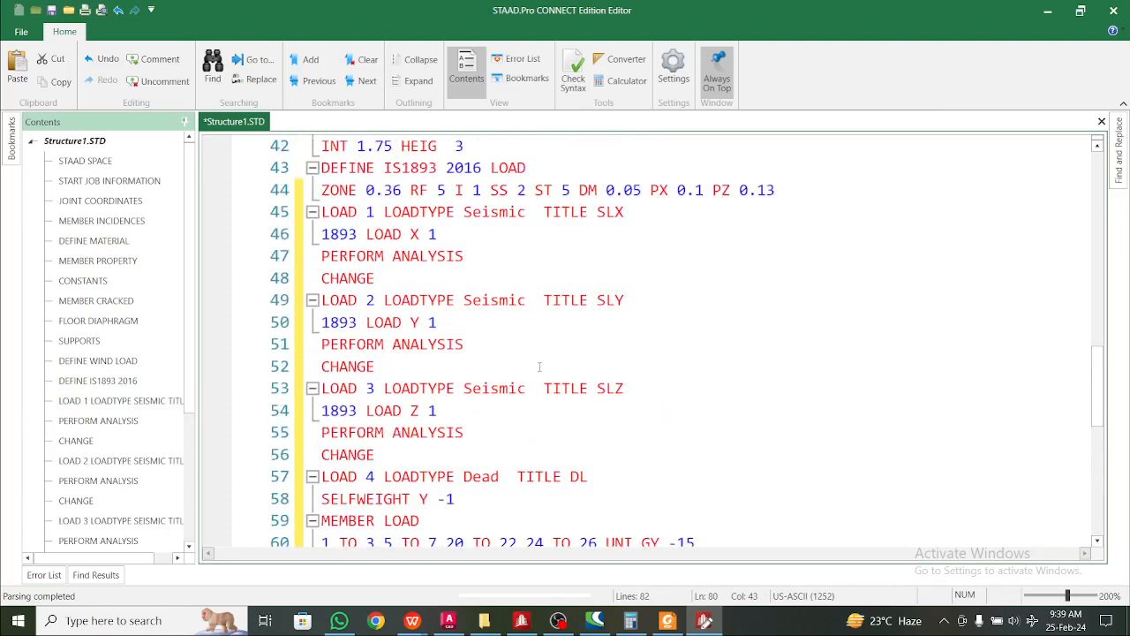
pyautogui.click(422, 295)
pyautogui.press('Down')
pyautogui.press('Down')
pyautogui.press('Down')
pyautogui.press('Down')
pyautogui.press('Down')
pyautogui.press('Down')
pyautogui.press('Down')
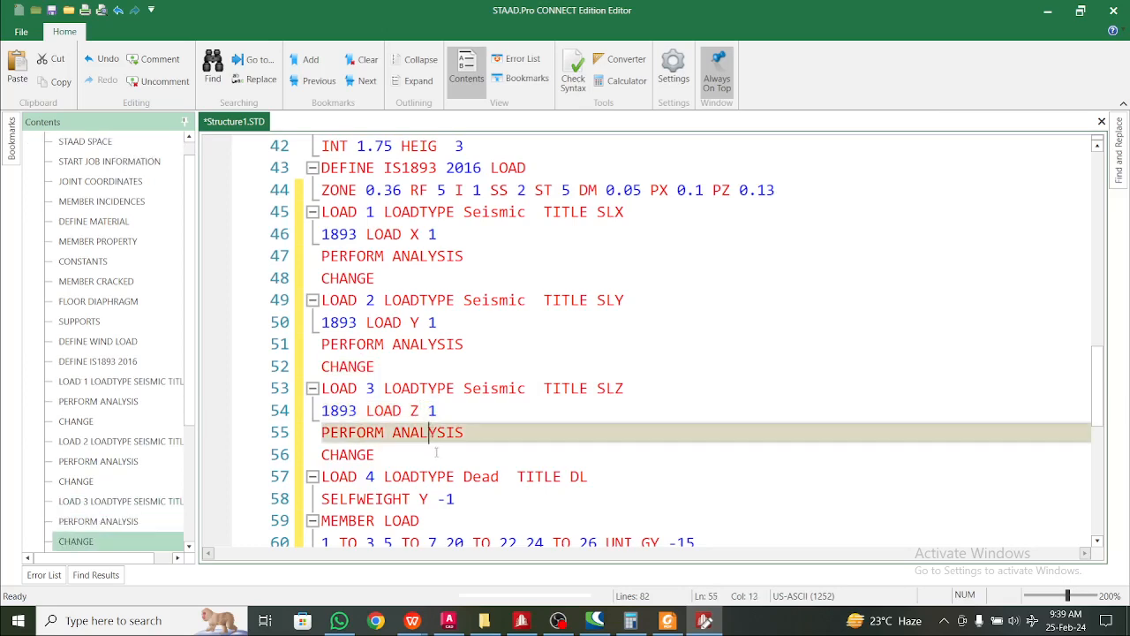
pyautogui.scroll(-2, 440, 449)
pyautogui.click(465, 394)
pyautogui.scroll(-3, 467, 430)
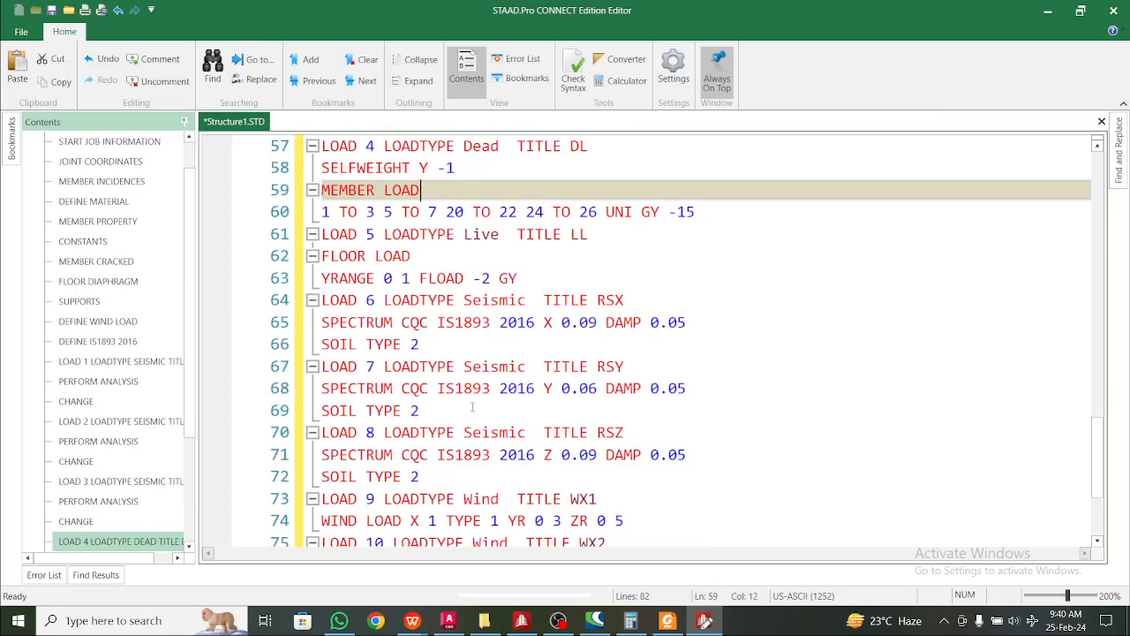
pyautogui.click(467, 433)
pyautogui.scroll(-2, 468, 433)
pyautogui.click(474, 432)
pyautogui.click(499, 454)
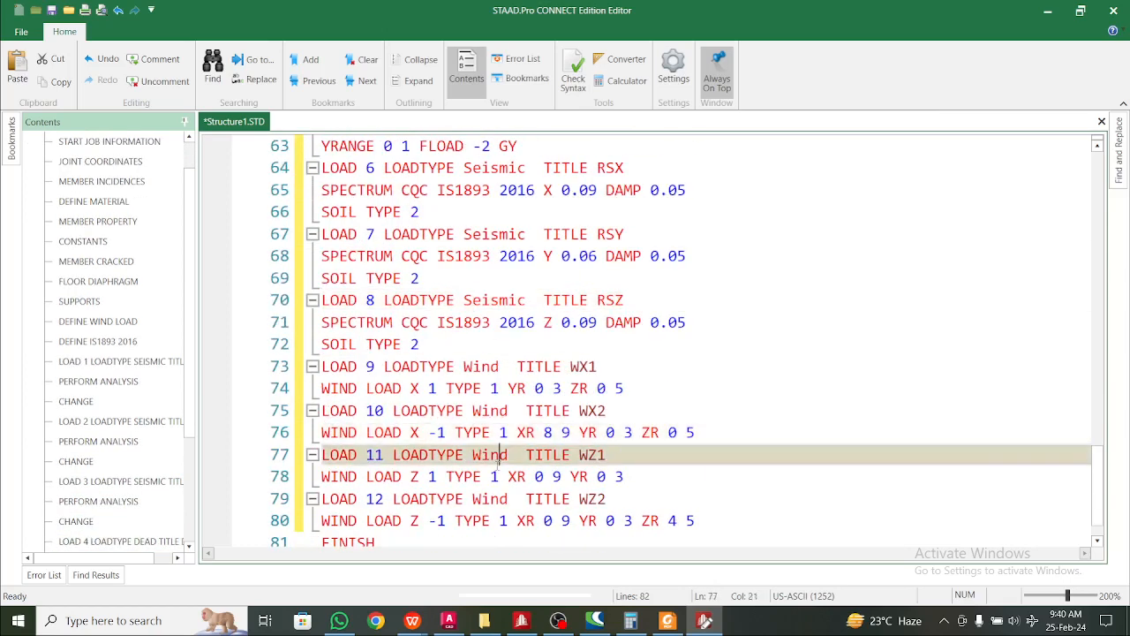
# - Save the edited Structure1.STD command file and close the editor
pyautogui.scroll(-1, 499, 454)
pyautogui.click(499, 454)
pyautogui.hotkey('ctrl', 's')
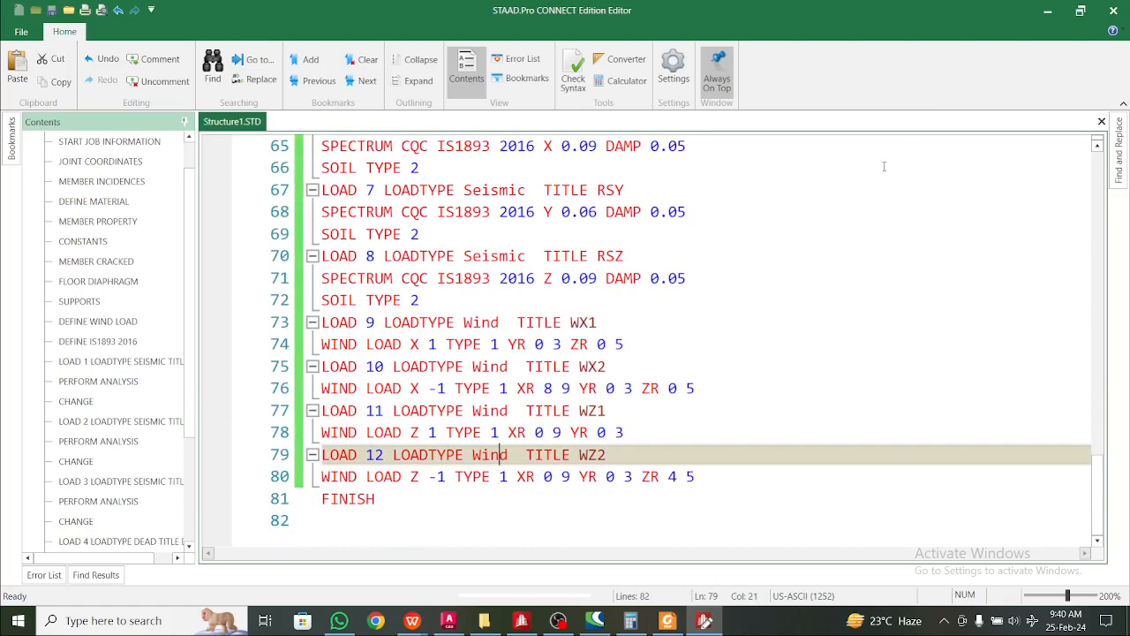
pyautogui.click(1114, 9)
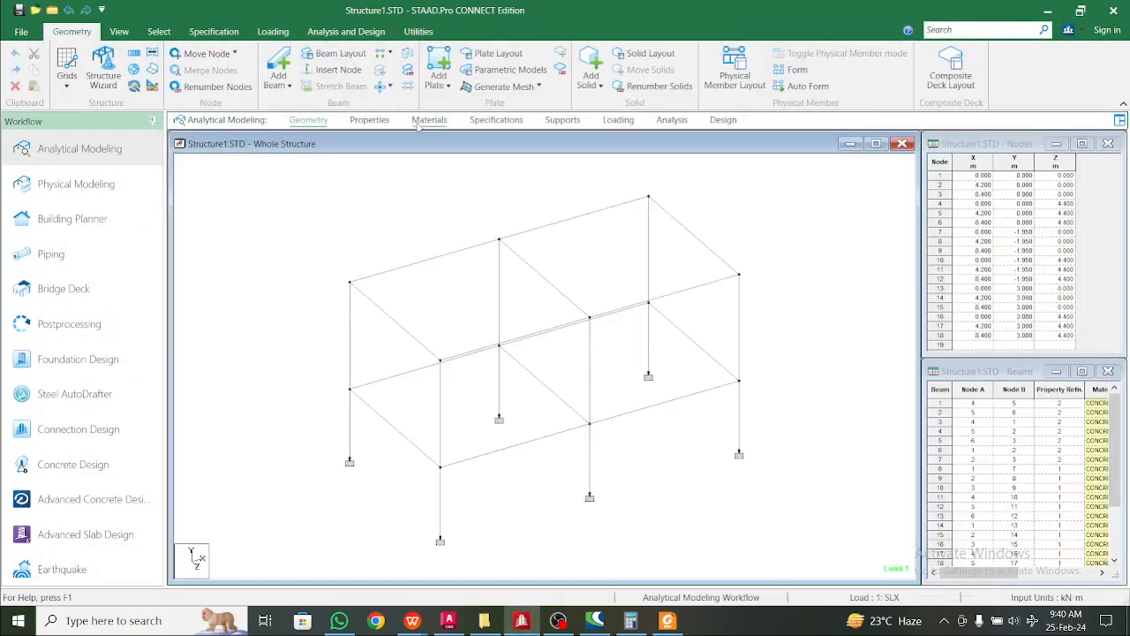
# - Inspect the 1893 load items under the SLX, SLY and SLZ cases in the model's load case details
pyautogui.click(618, 119)
pyautogui.click(873, 169)
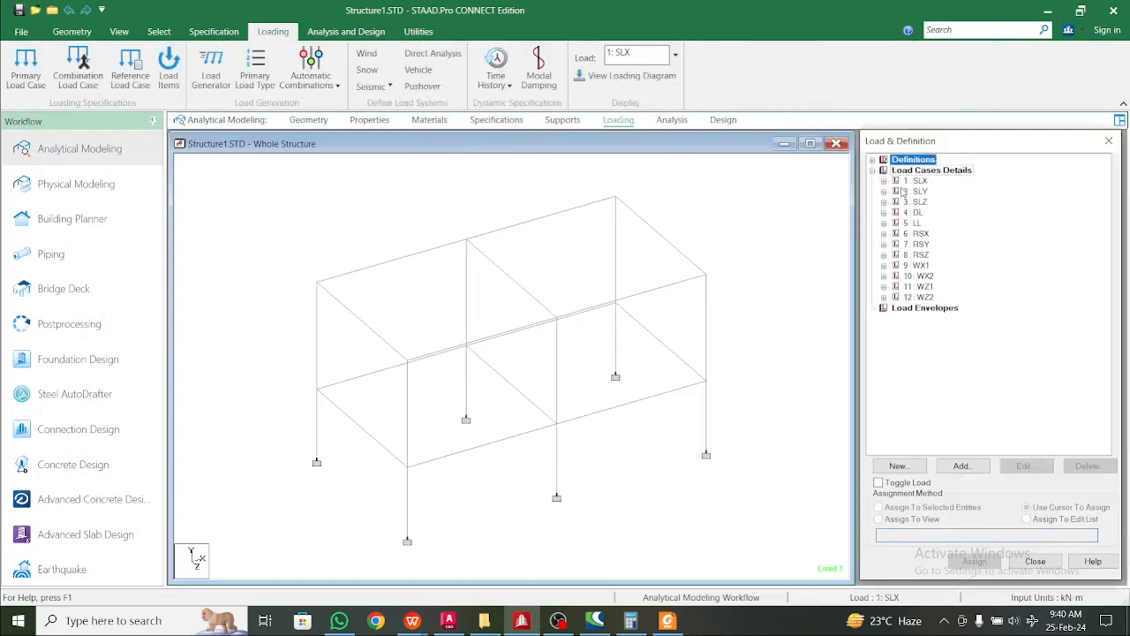
pyautogui.click(919, 181)
pyautogui.click(884, 181)
pyautogui.click(936, 190)
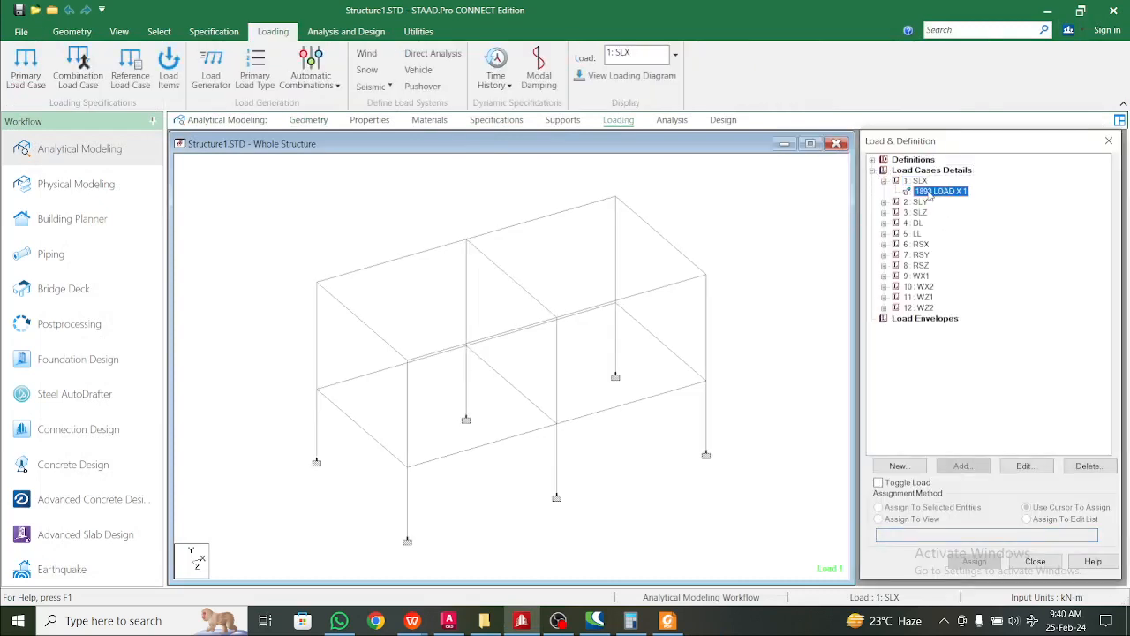
pyautogui.click(884, 202)
pyautogui.click(928, 213)
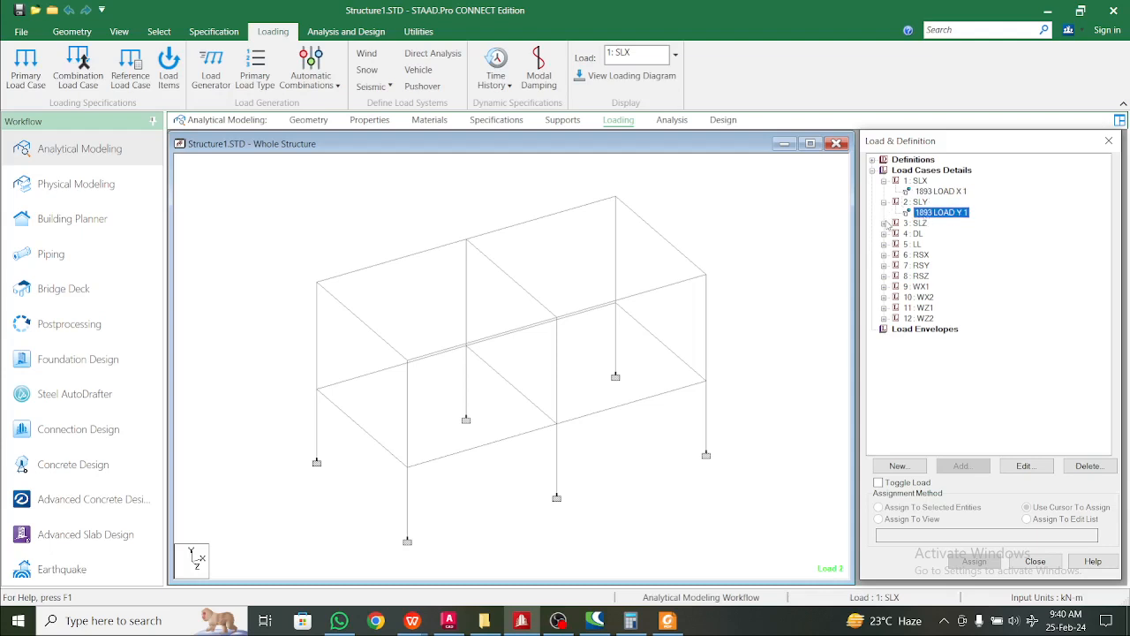
pyautogui.click(884, 222)
pyautogui.click(925, 234)
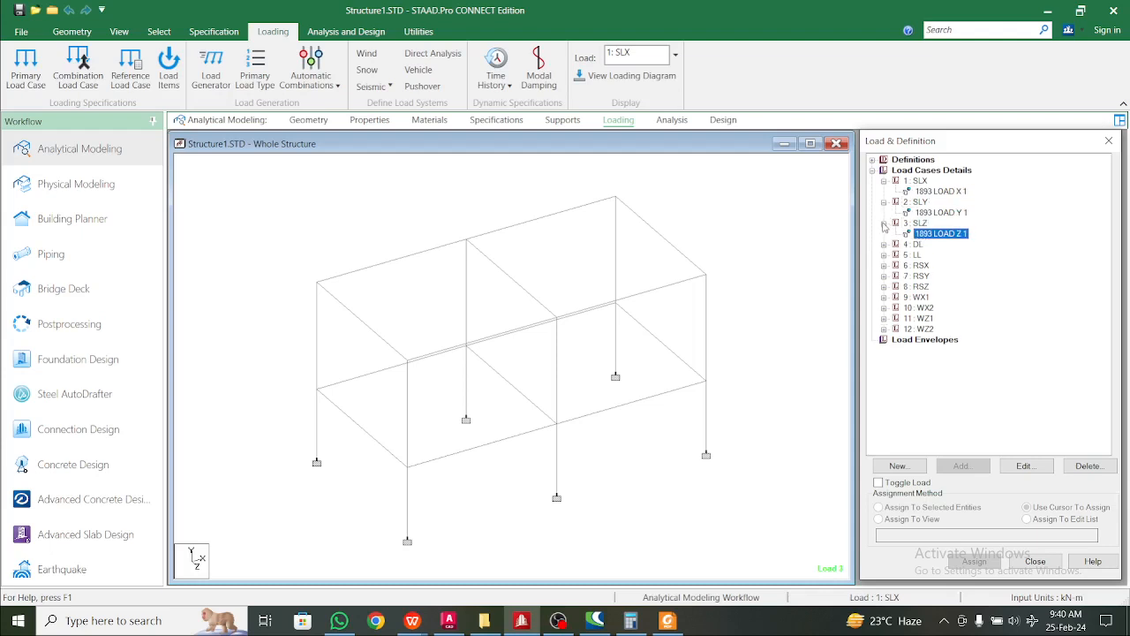
# - View the seismic factor and direction options available for a new load item in the SLX case, without adding one
pyautogui.click(919, 181)
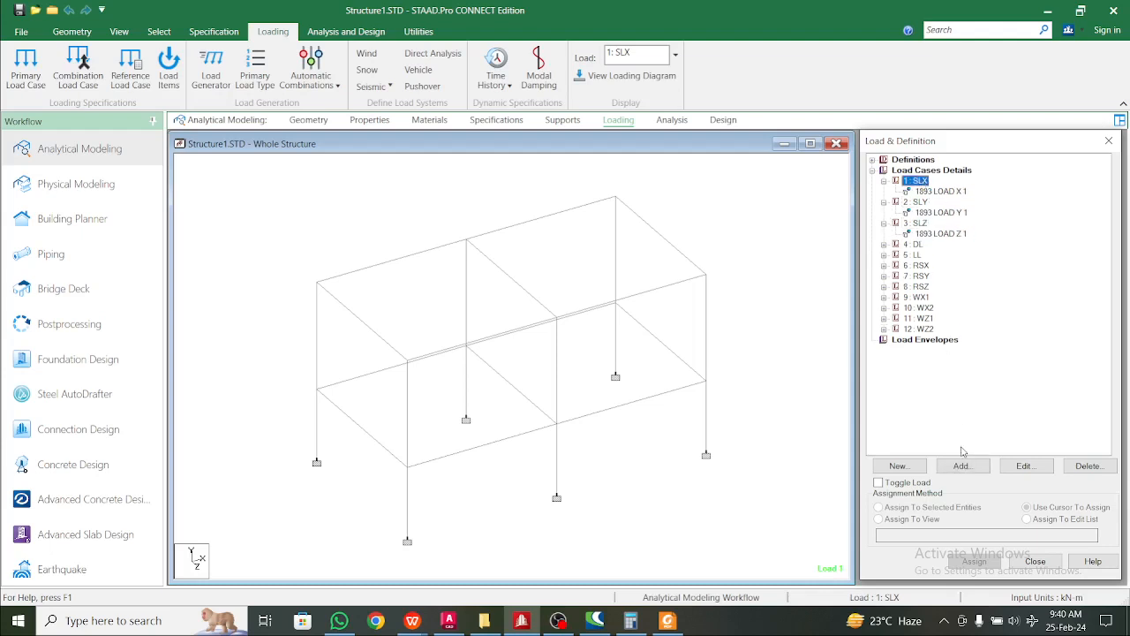
pyautogui.click(962, 465)
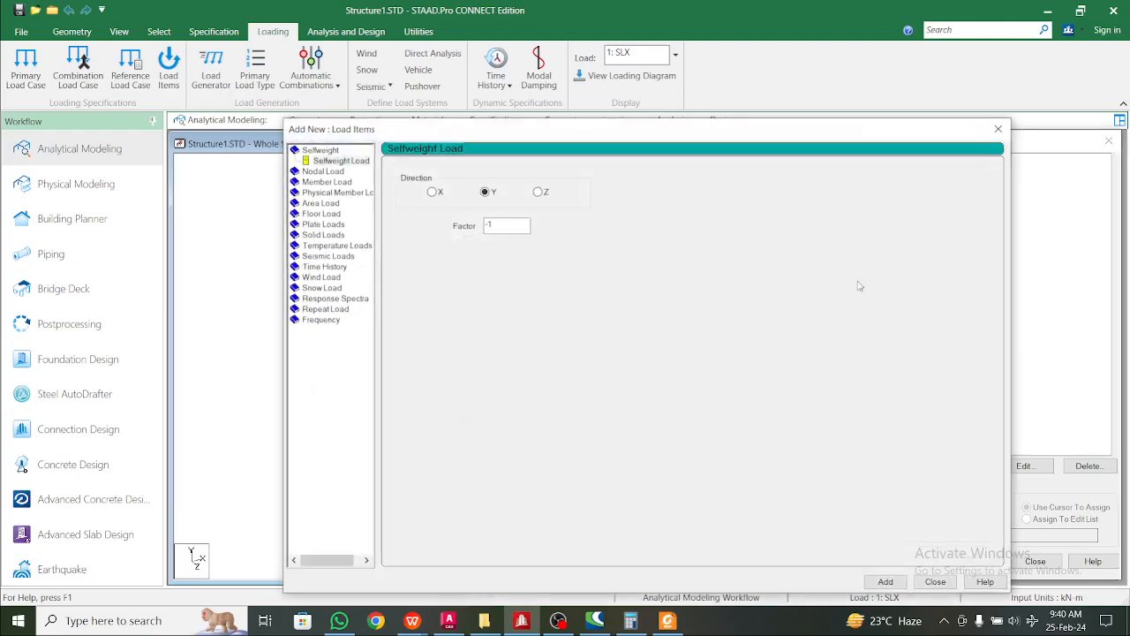
pyautogui.click(340, 257)
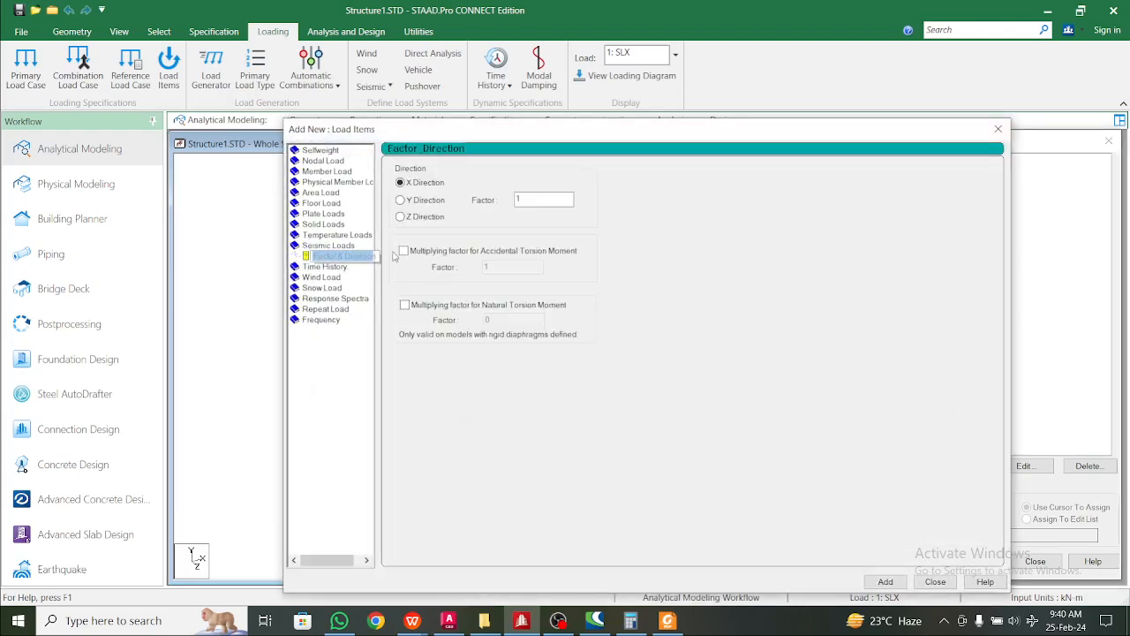
pyautogui.click(998, 129)
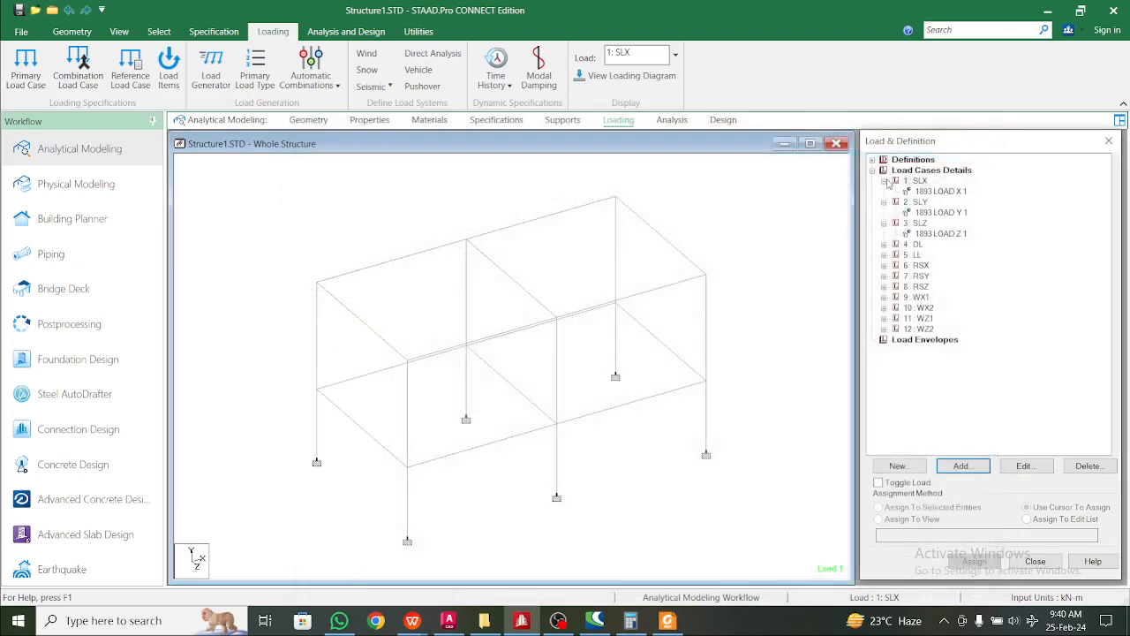
# - Collapse the SLX, SLY and SLZ cases and inspect the selfweight and uniform member loads of the DL case on the model
pyautogui.click(884, 181)
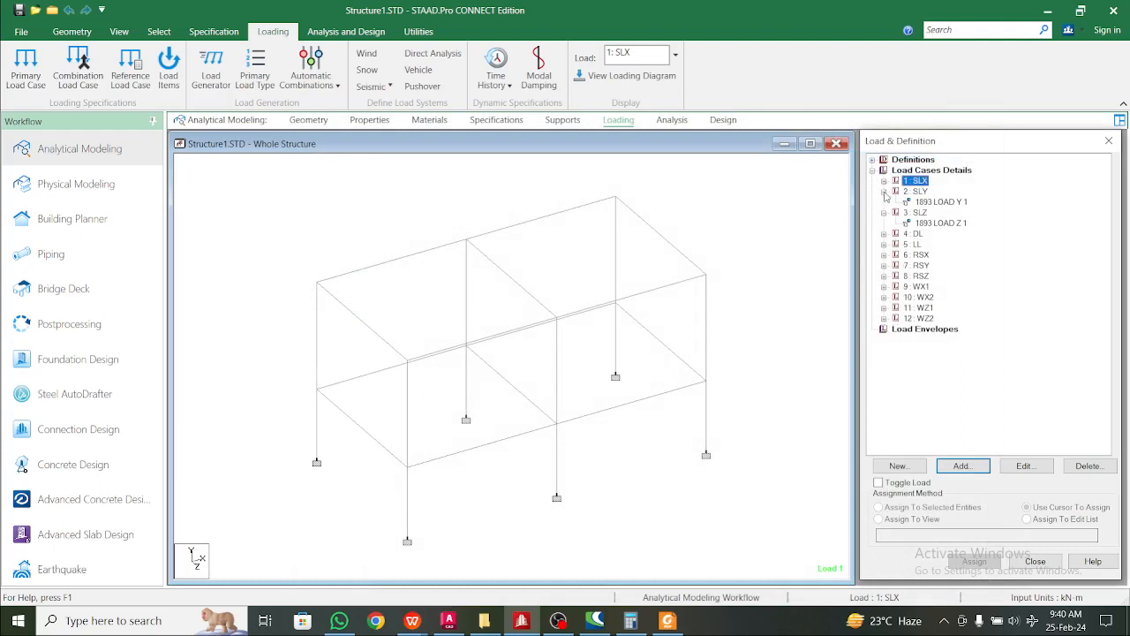
pyautogui.click(884, 192)
pyautogui.click(884, 203)
pyautogui.click(884, 213)
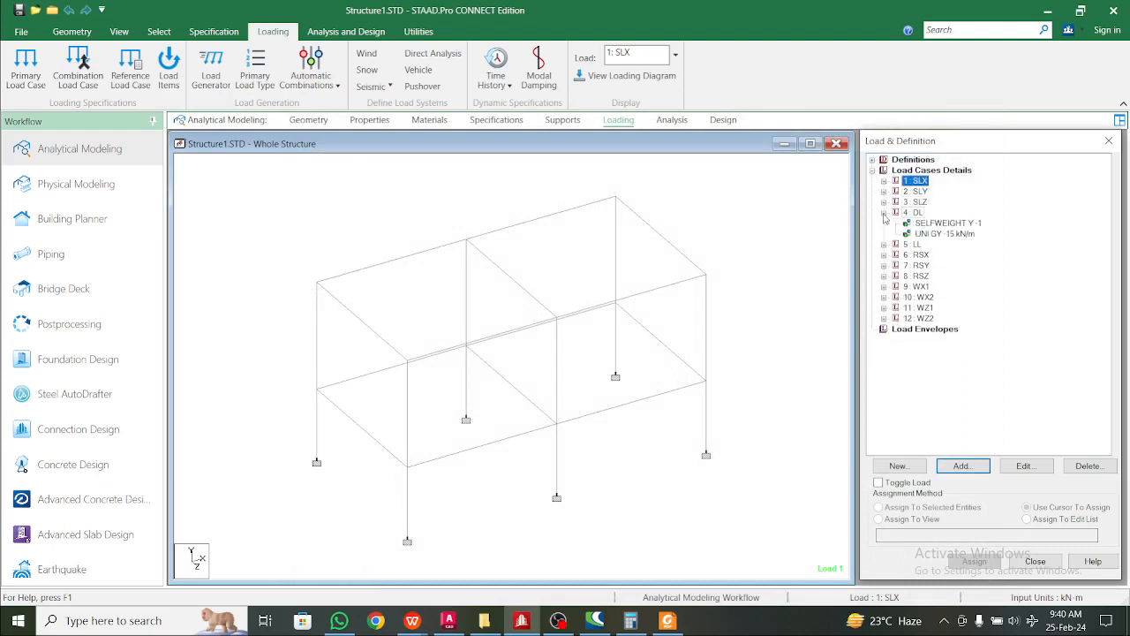
pyautogui.click(936, 223)
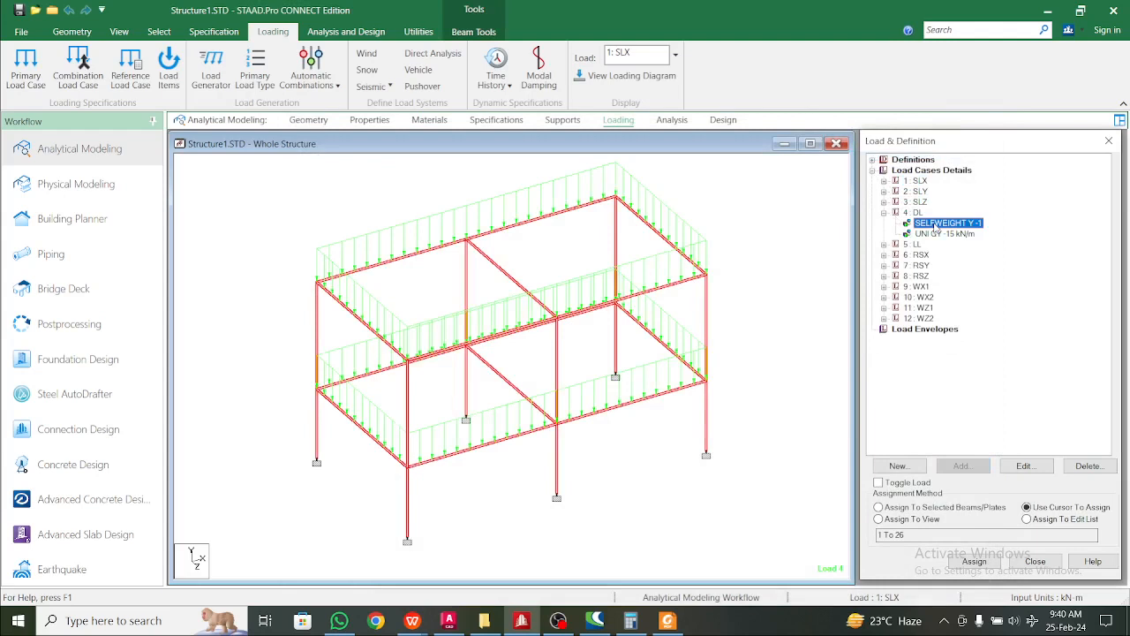
pyautogui.click(937, 234)
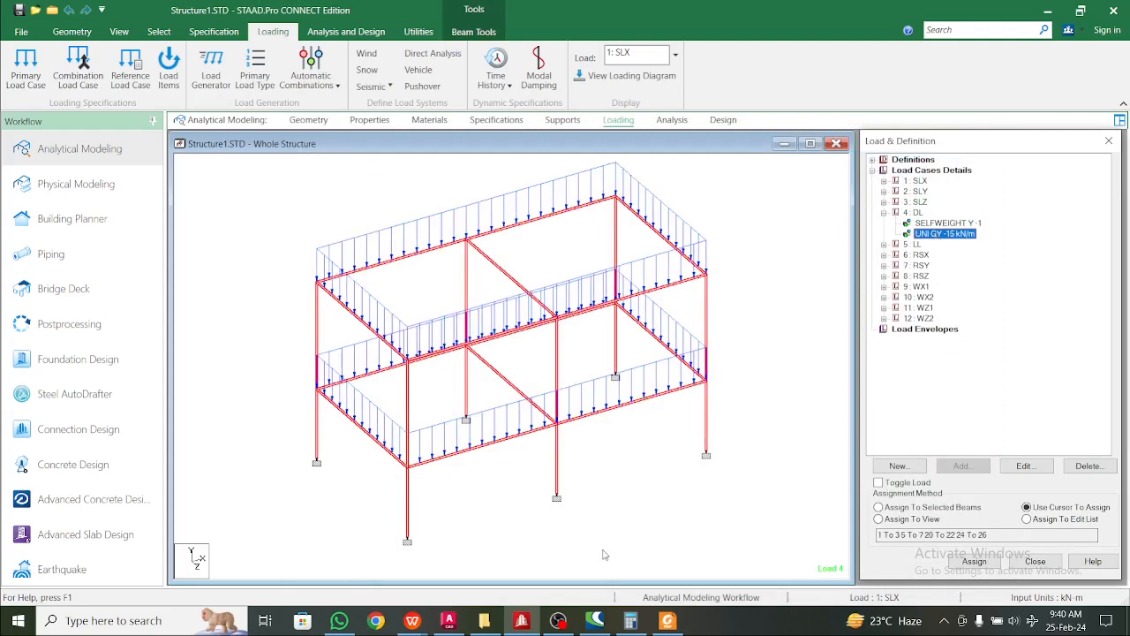
# - Switch to Calculator, compute the wall load as 20 × 3 × 0.25, and return to STAAD.Pro
pyautogui.click(133, 620)
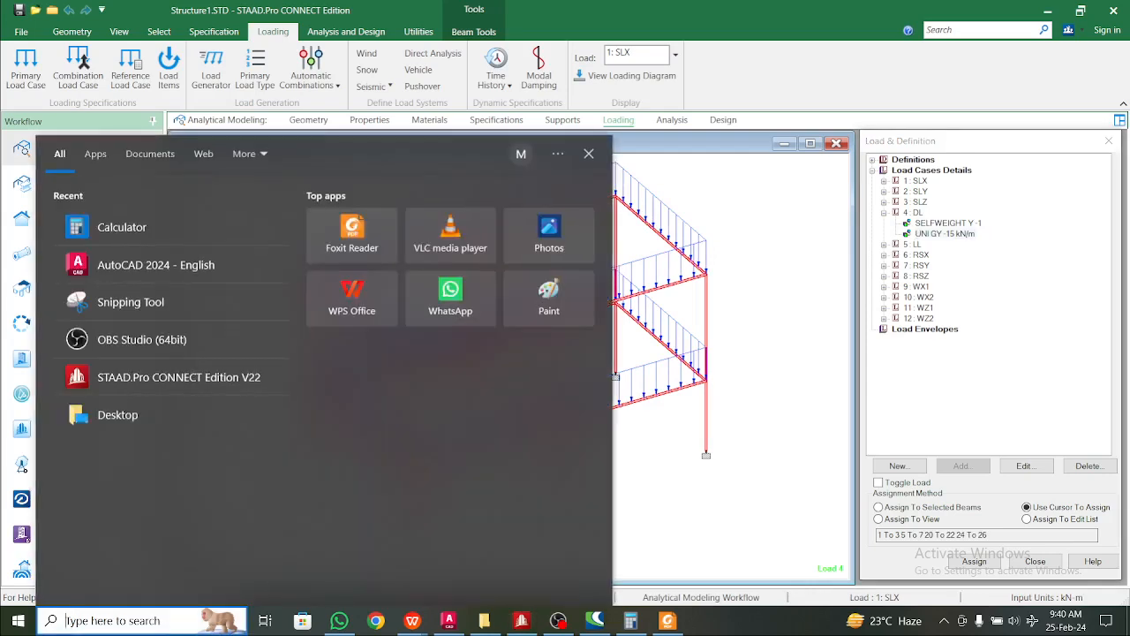
pyautogui.click(173, 228)
pyautogui.write('20')
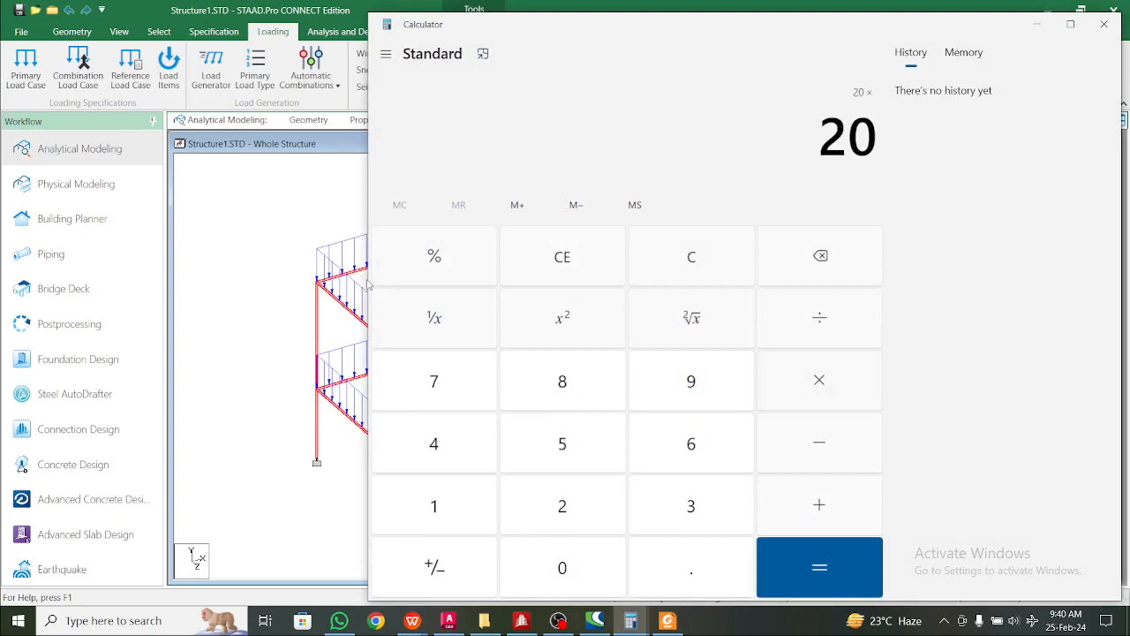
pyautogui.write('3=*0.2')
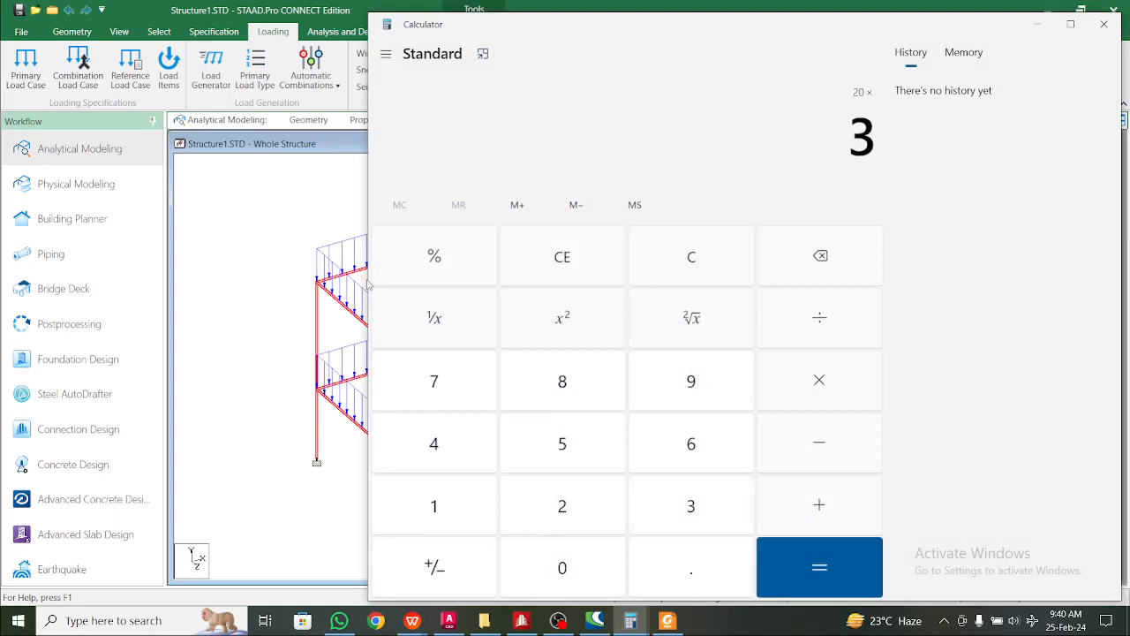
pyautogui.write('5=')
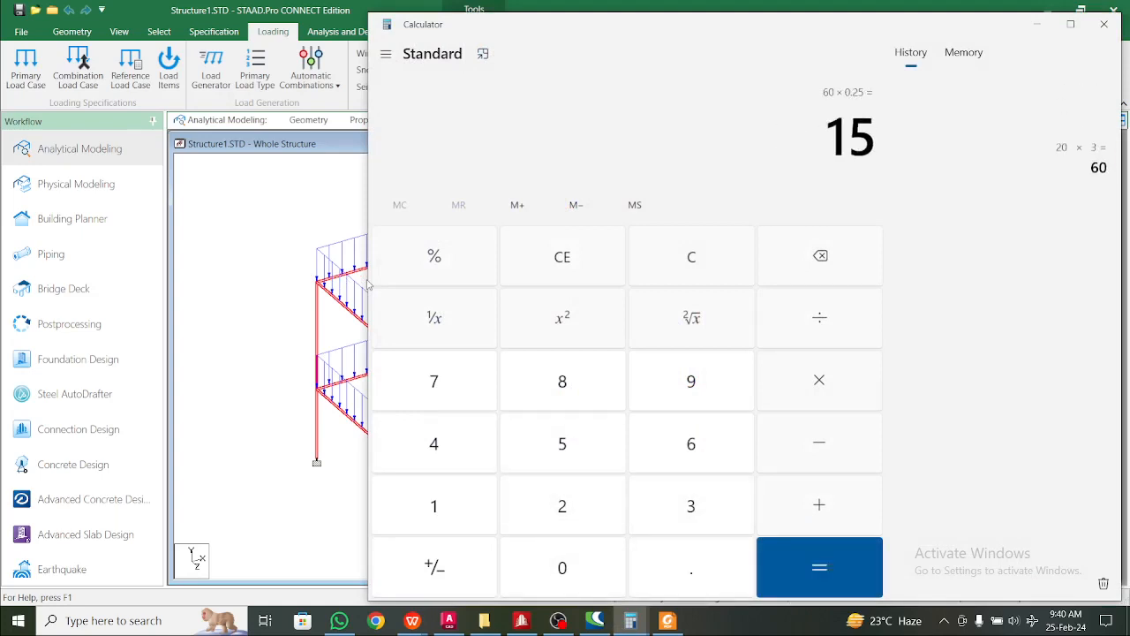
pyautogui.click(1039, 24)
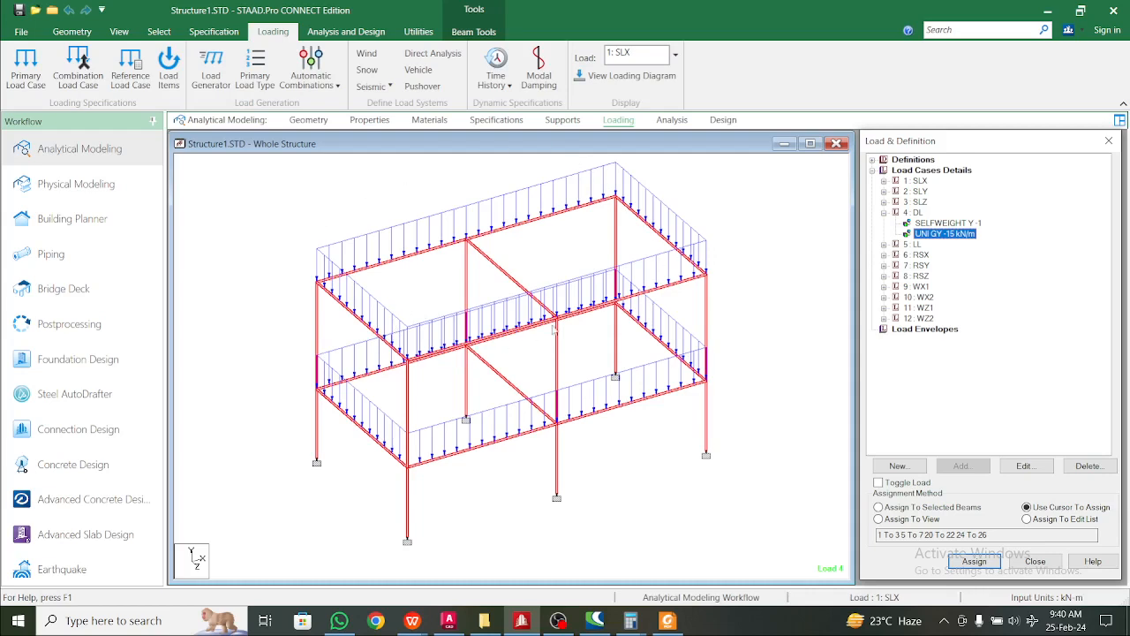
# - Inspect the floor load of the LL case on the model
pyautogui.click(917, 246)
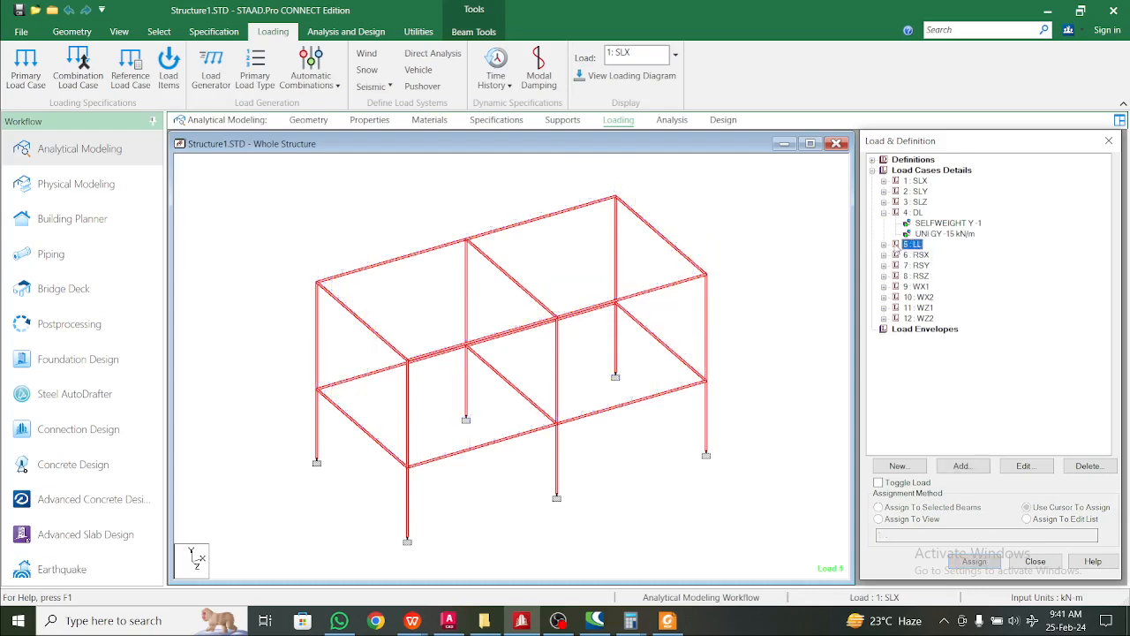
pyautogui.click(884, 244)
pyautogui.click(942, 256)
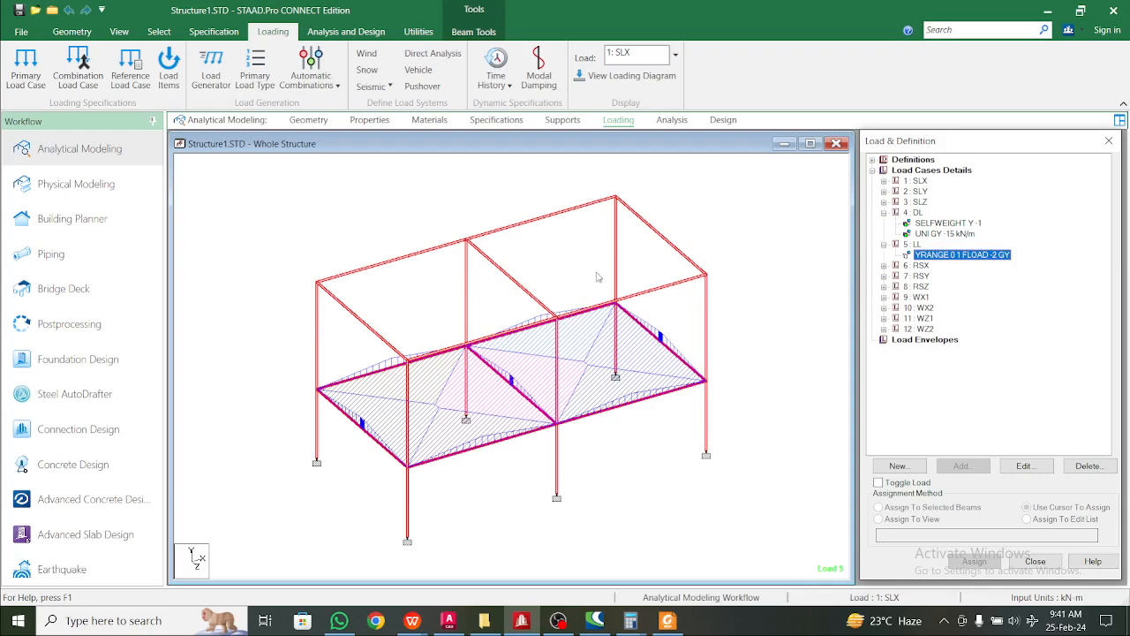
# - Review the code, combination method and subsoil class options in the RSX case's response spectrum definition
pyautogui.click(884, 265)
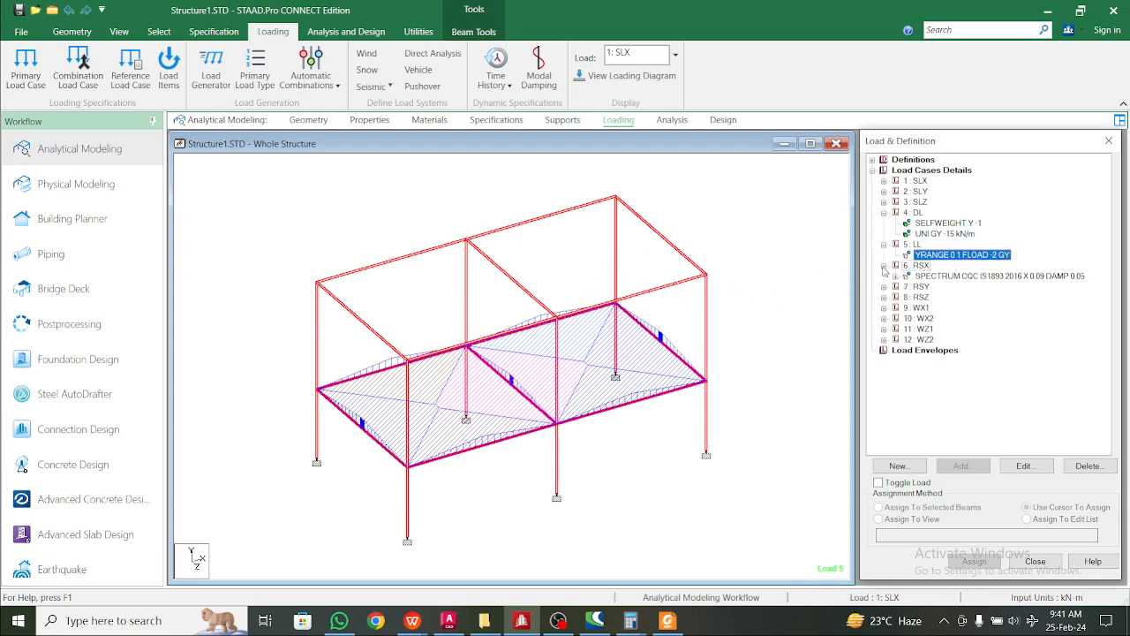
pyautogui.click(941, 278)
pyautogui.click(1023, 465)
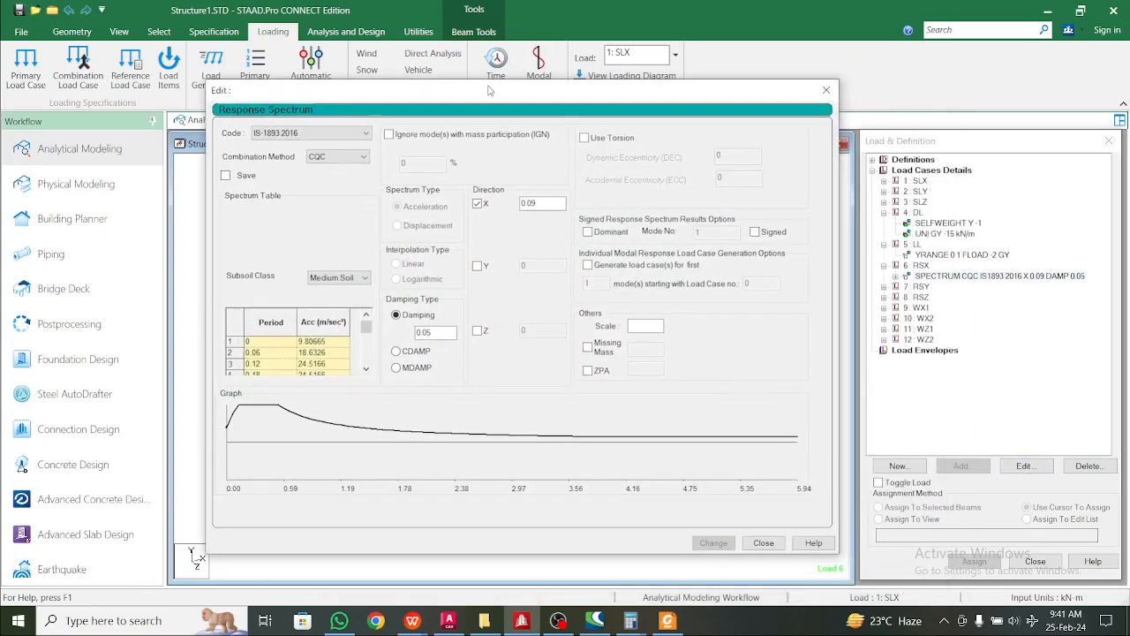
pyautogui.click(333, 159)
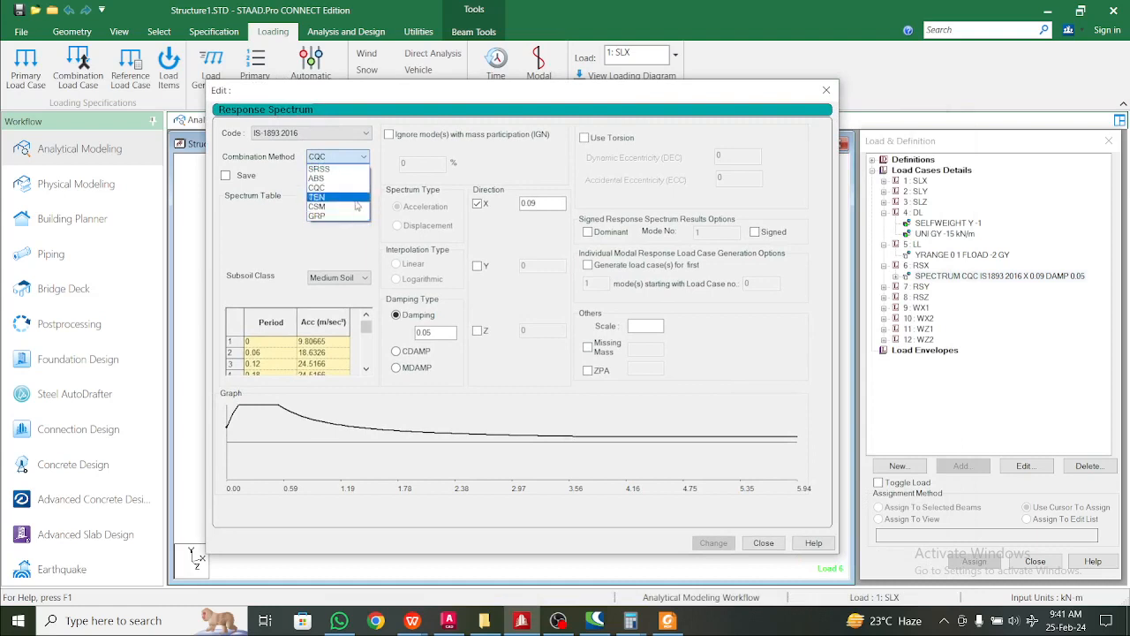
pyautogui.click(262, 234)
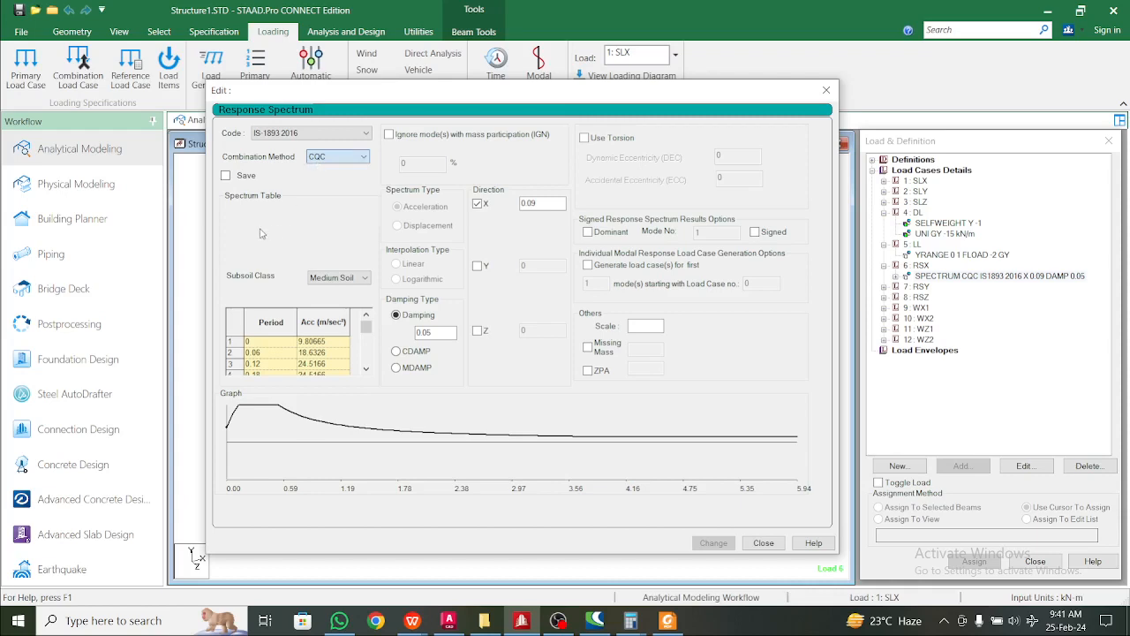
pyautogui.click(332, 133)
pyautogui.click(334, 133)
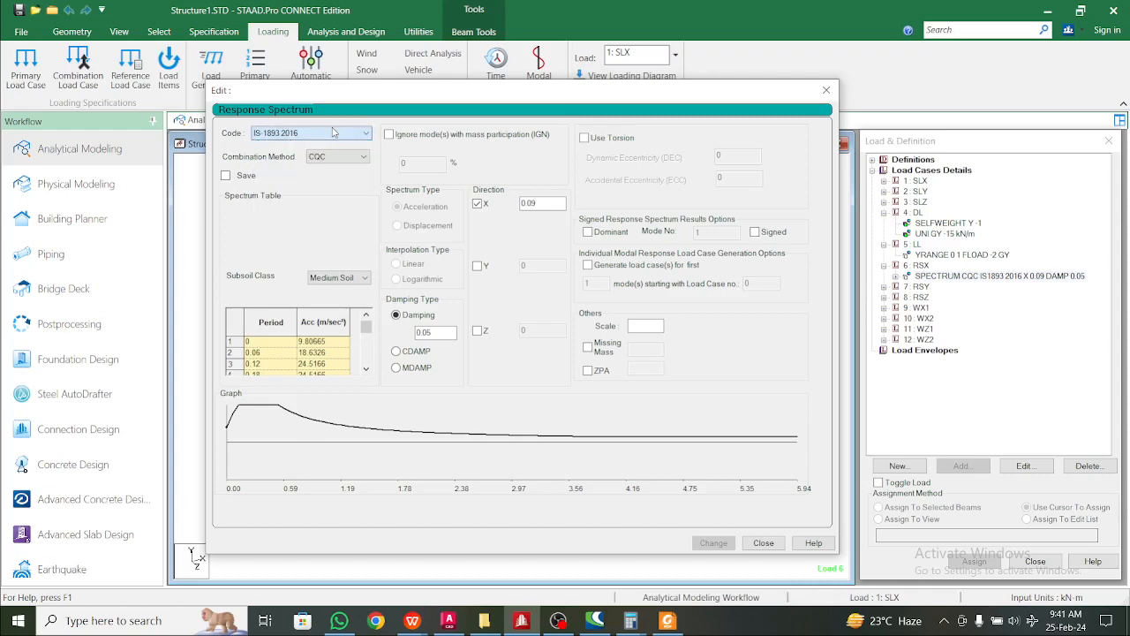
pyautogui.click(362, 279)
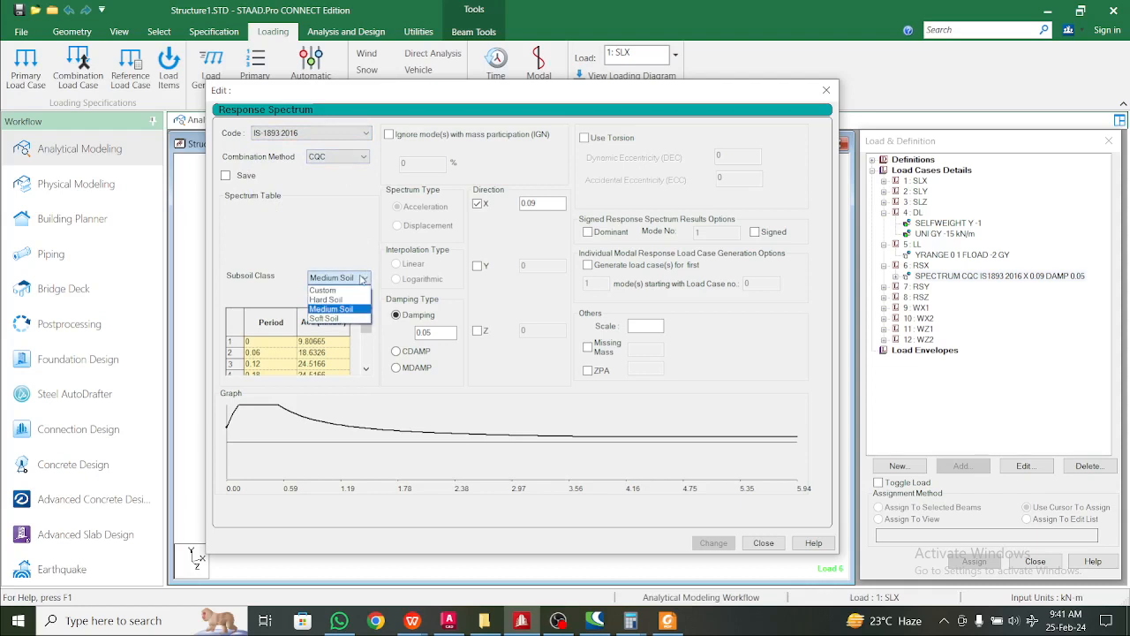
pyautogui.click(307, 288)
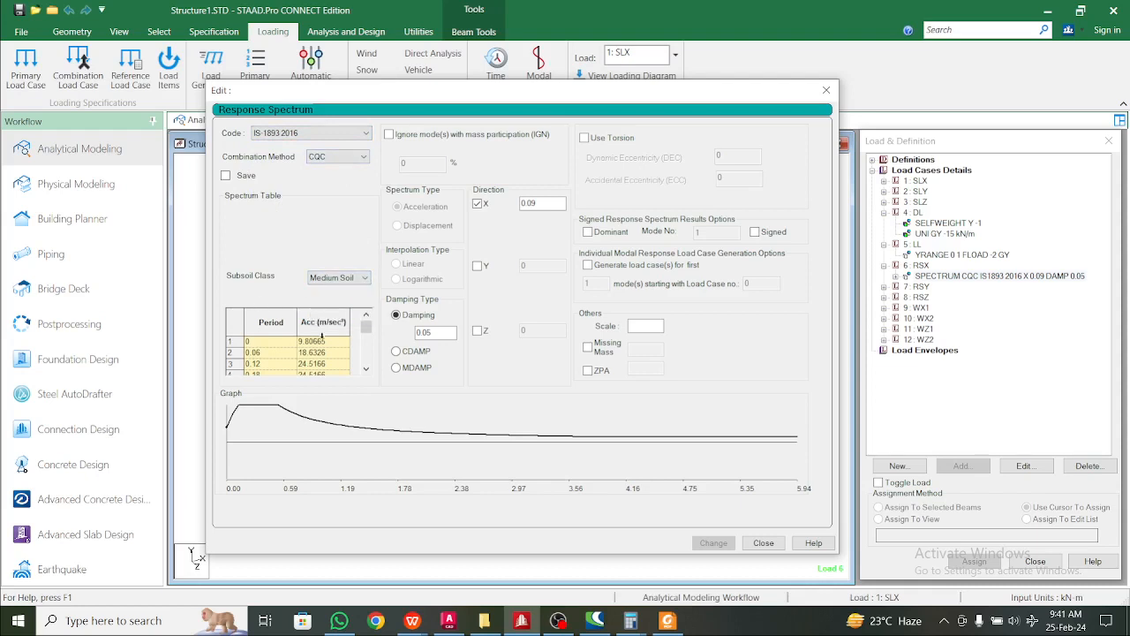
# - Examine the X direction factor and the torsion eccentricity options of the RSX spectrum, leaving torsion disabled
pyautogui.doubleClick(542, 205)
pyautogui.click(583, 138)
pyautogui.click(584, 139)
pyautogui.click(603, 140)
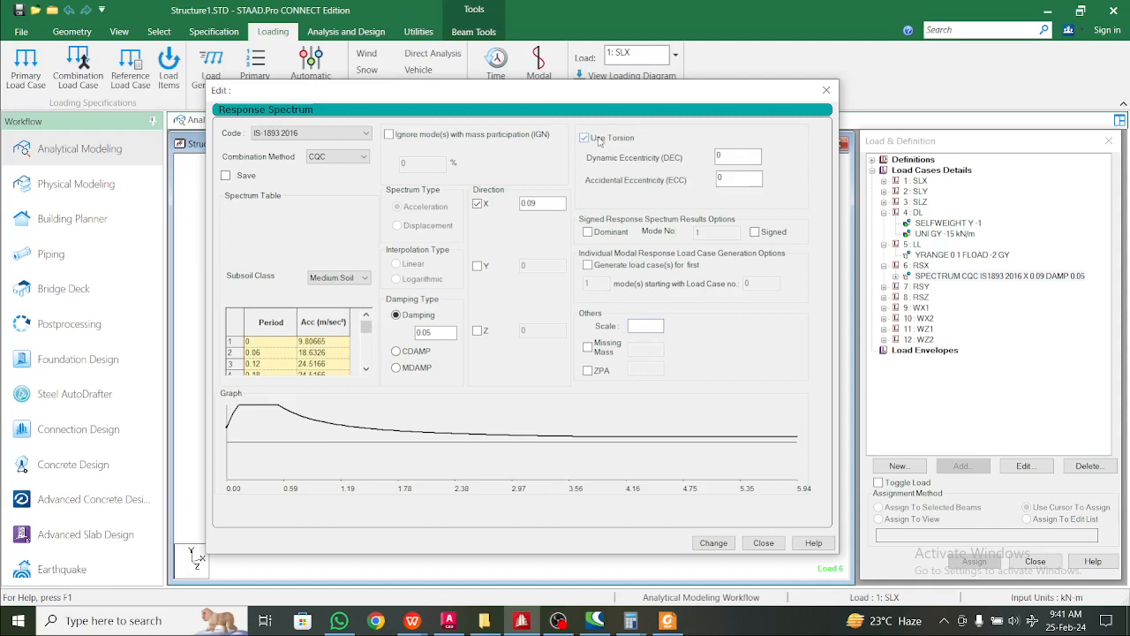
pyautogui.click(600, 140)
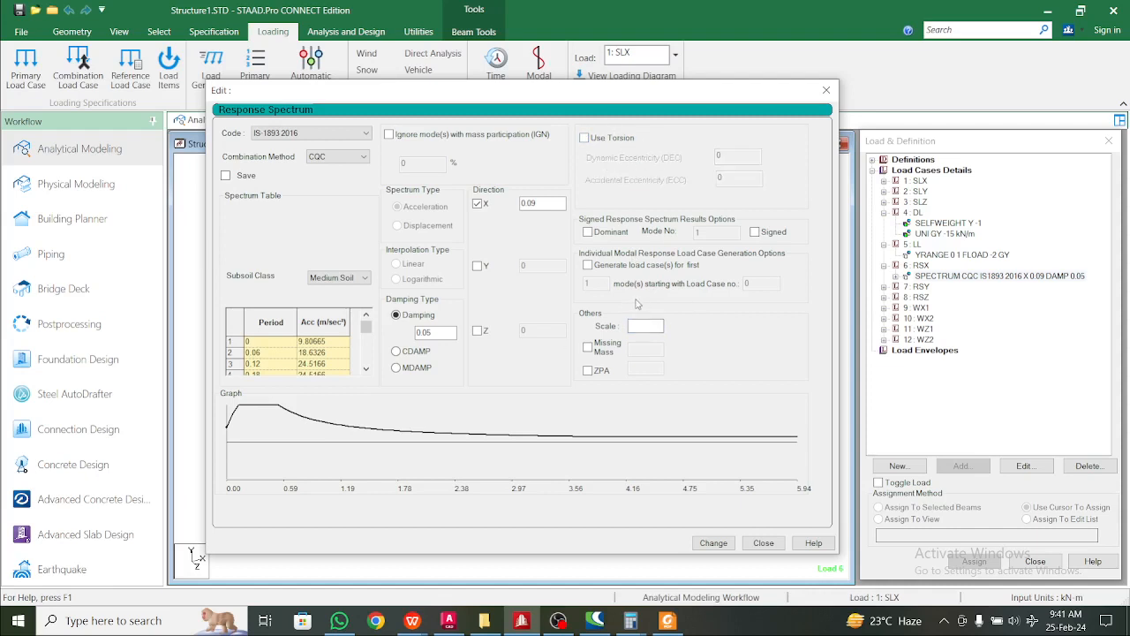
pyautogui.doubleClick(551, 201)
pyautogui.click(550, 202)
# - Switch to the Response Spectrum Analysis document in WPS Office, review the design seismic coefficient calculation, and return to STAAD.Pro
pyautogui.click(412, 621)
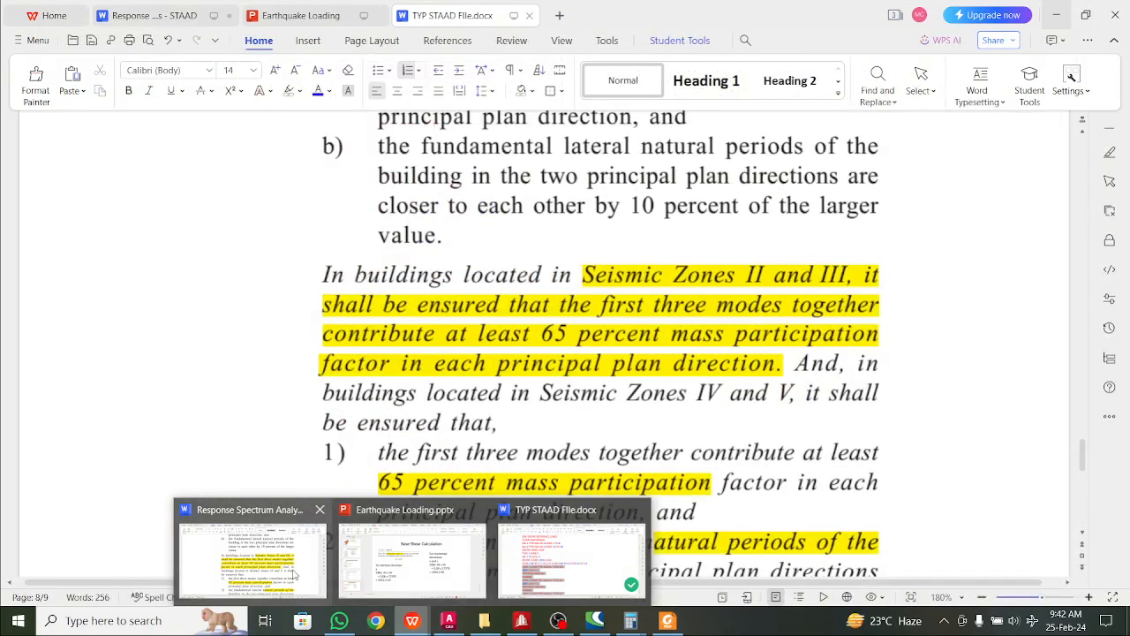
pyautogui.click(294, 574)
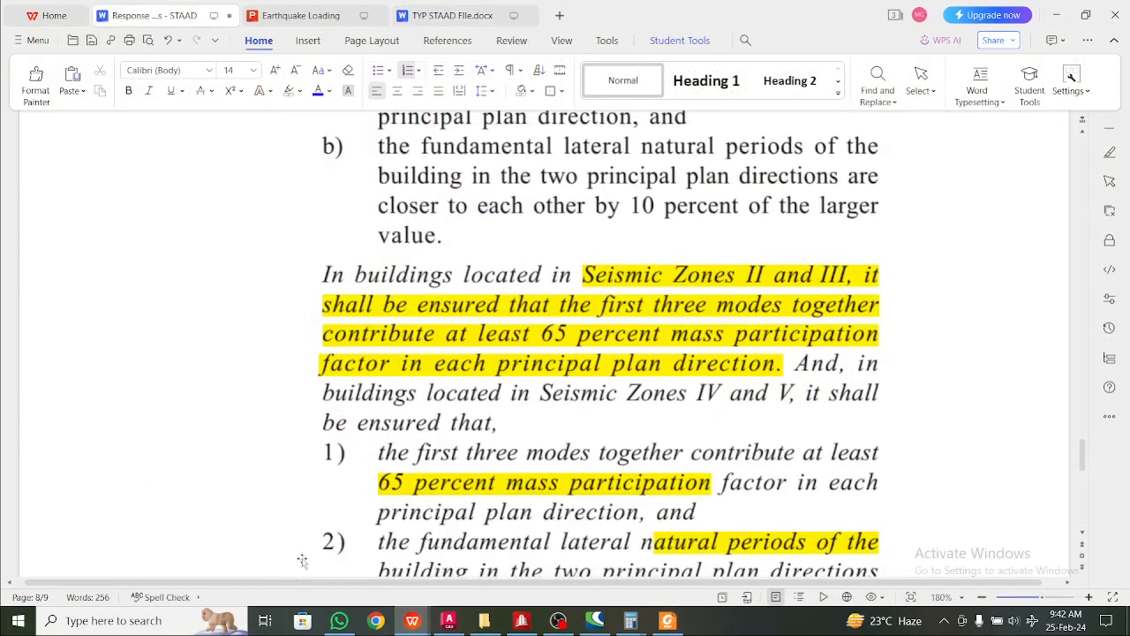
pyautogui.scroll(8, 522, 424)
pyautogui.scroll(15, 522, 425)
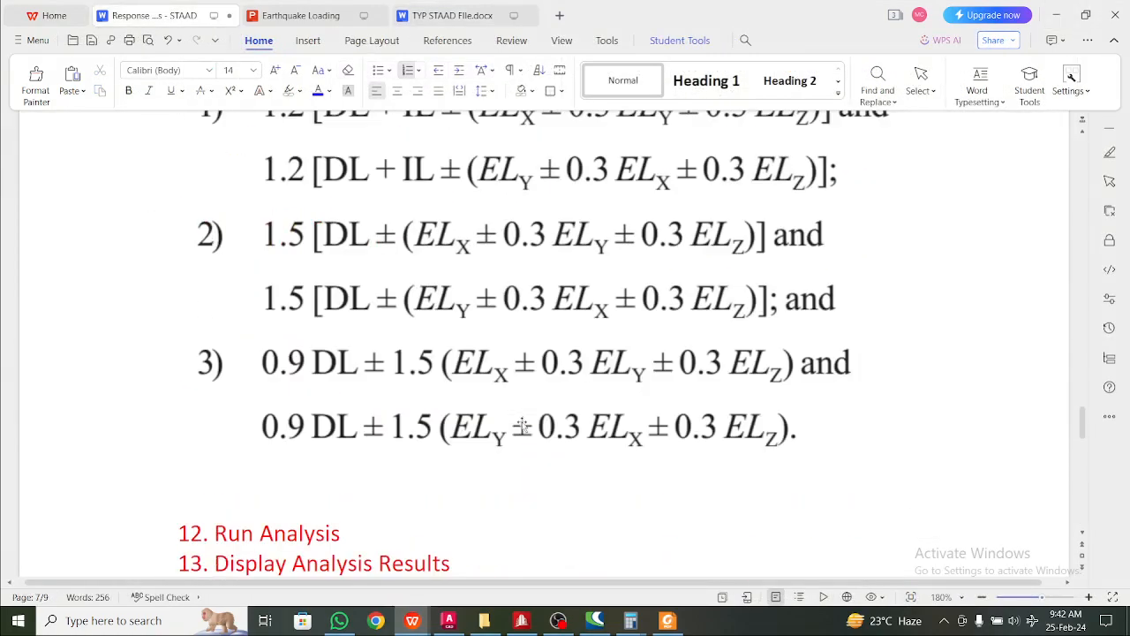
pyautogui.scroll(10, 522, 421)
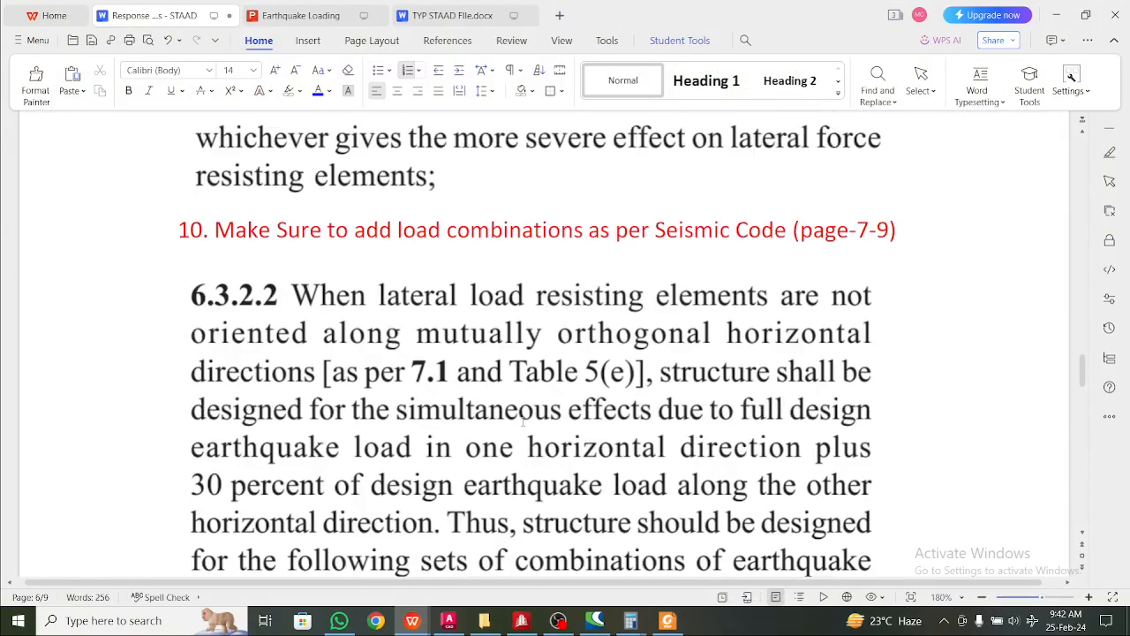
pyautogui.scroll(-2, 522, 422)
pyautogui.scroll(20, 522, 423)
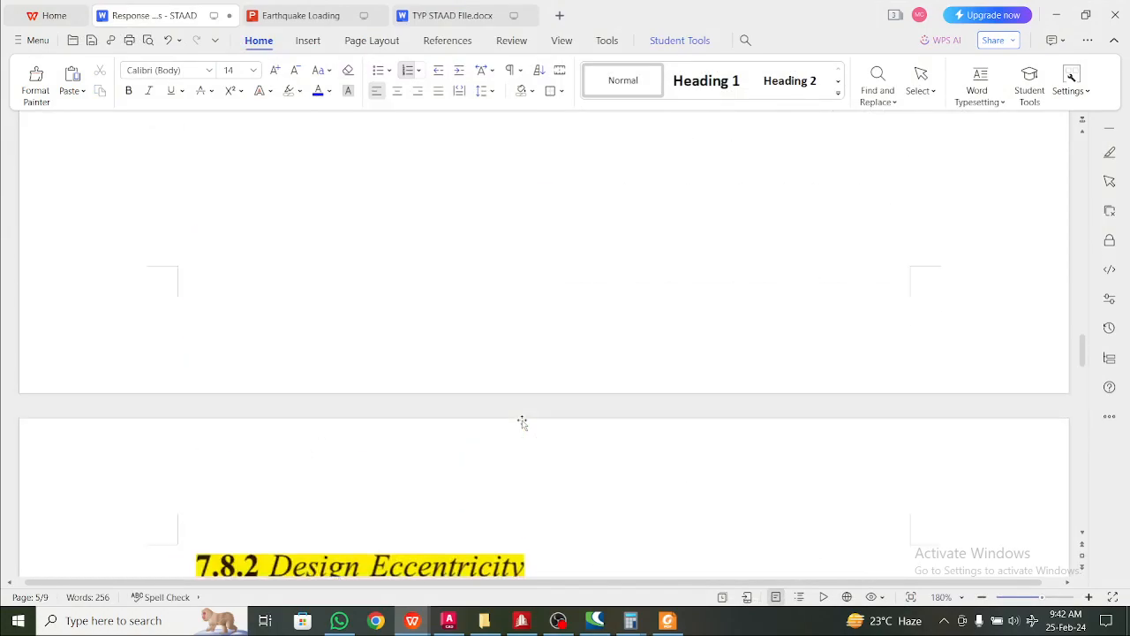
pyautogui.scroll(5, 522, 422)
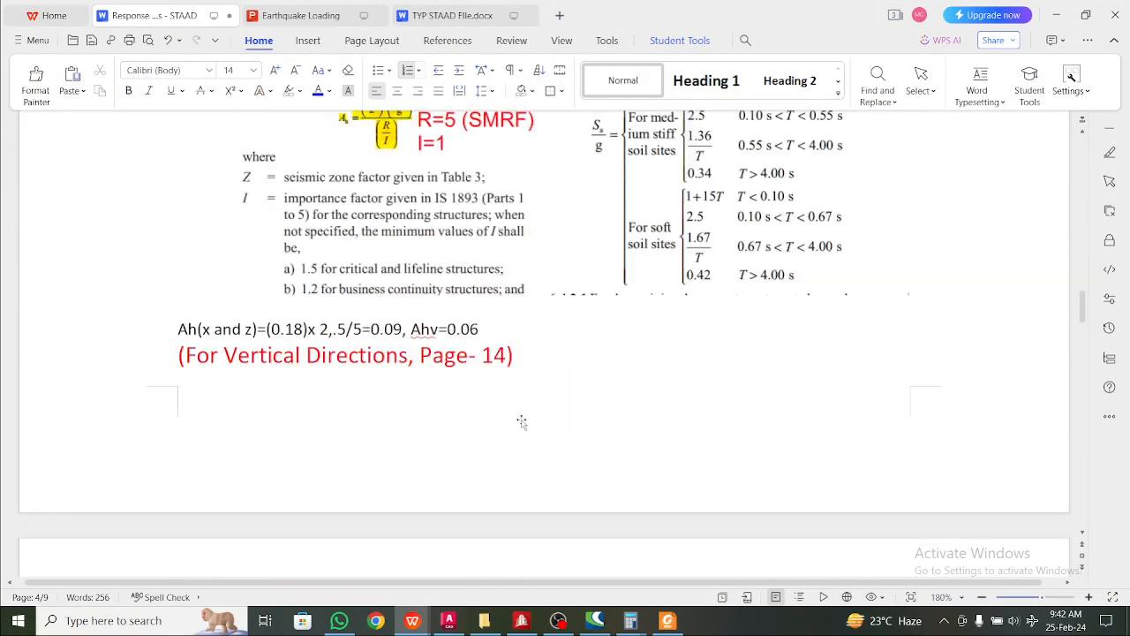
pyautogui.click(274, 428)
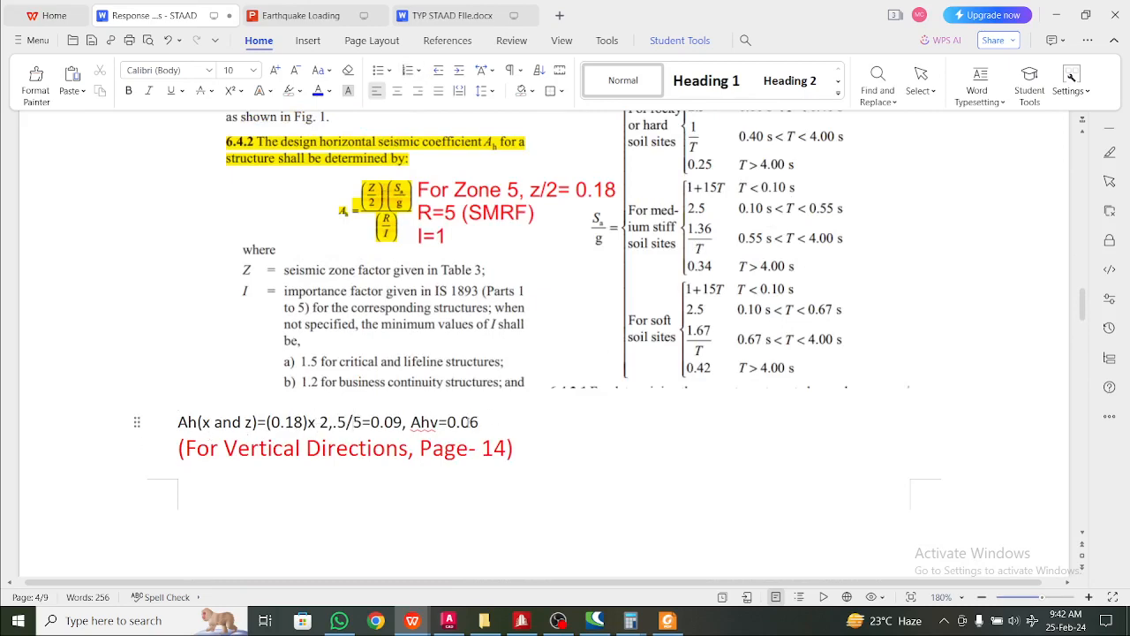
pyautogui.click(1055, 15)
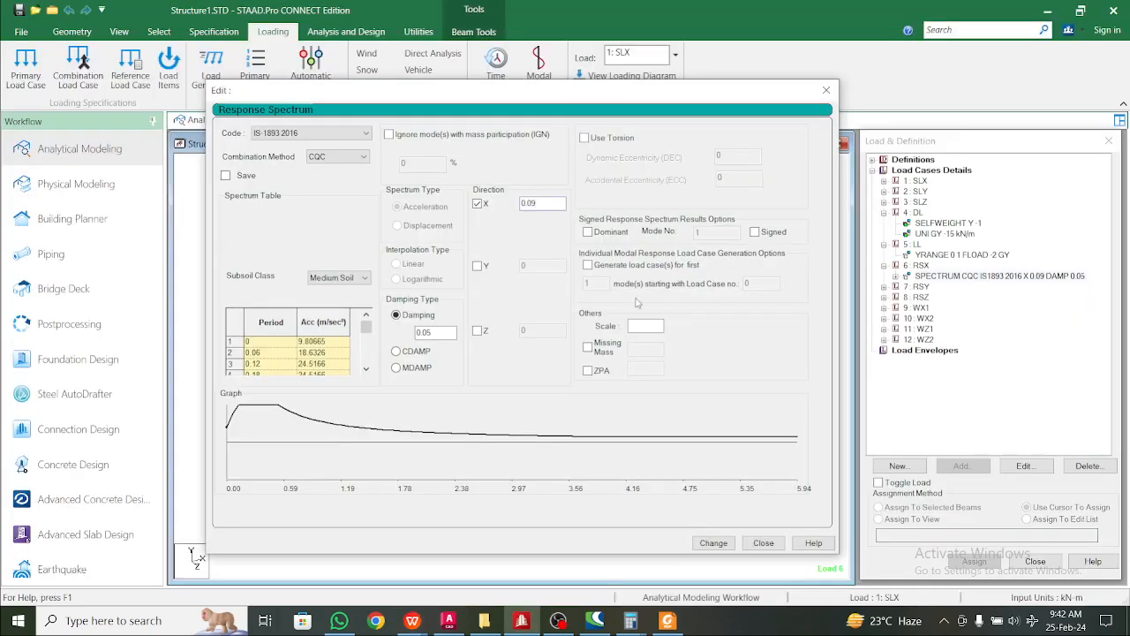
# - Close the RSX spectrum definition unchanged and review the Y direction factor in the RSY case's response spectrum definition
pyautogui.click(764, 543)
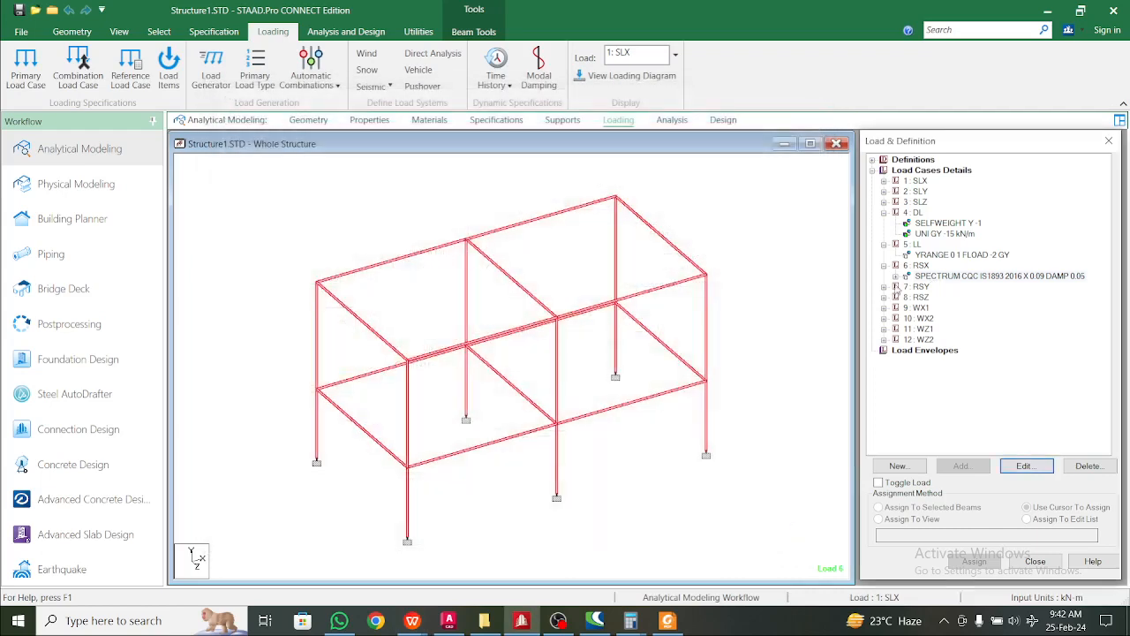
pyautogui.click(885, 286)
pyautogui.click(941, 299)
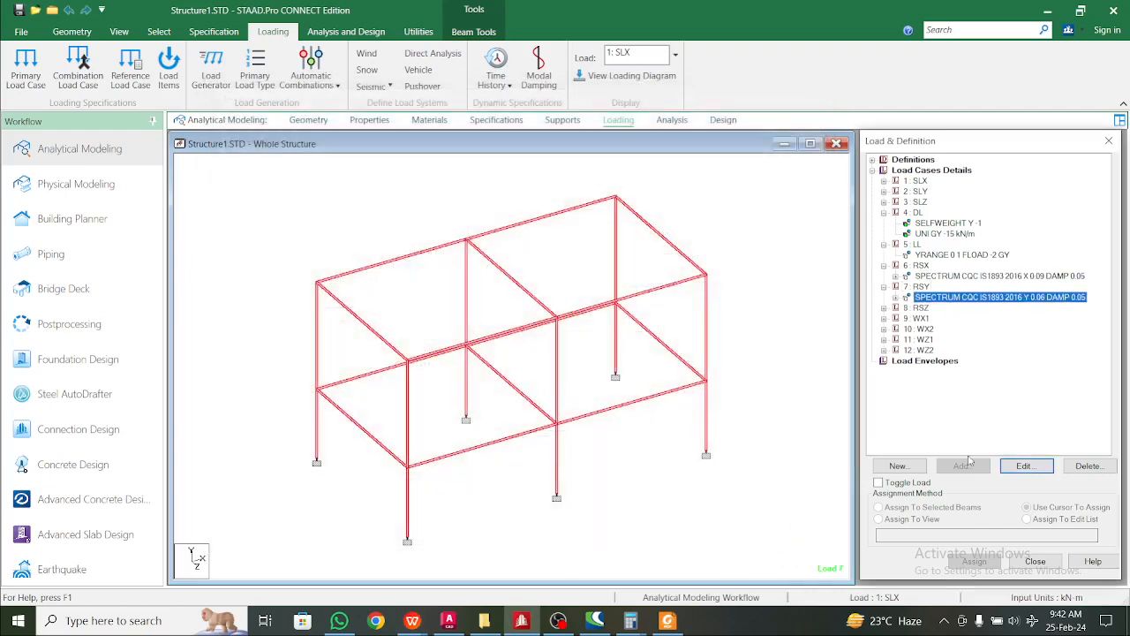
pyautogui.click(1023, 471)
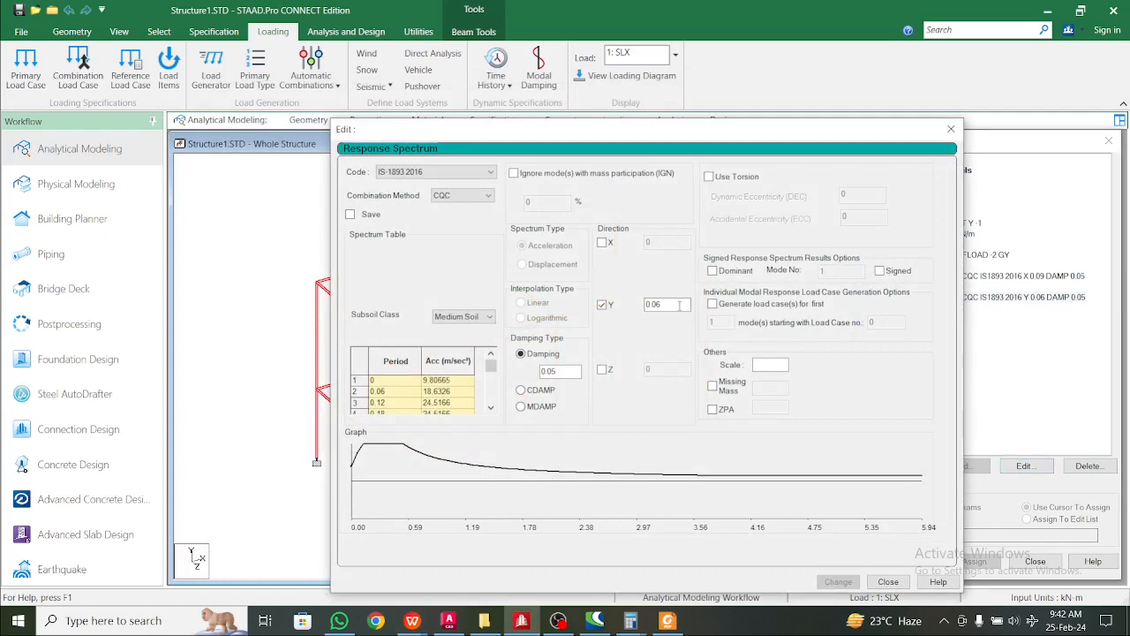
pyautogui.click(951, 129)
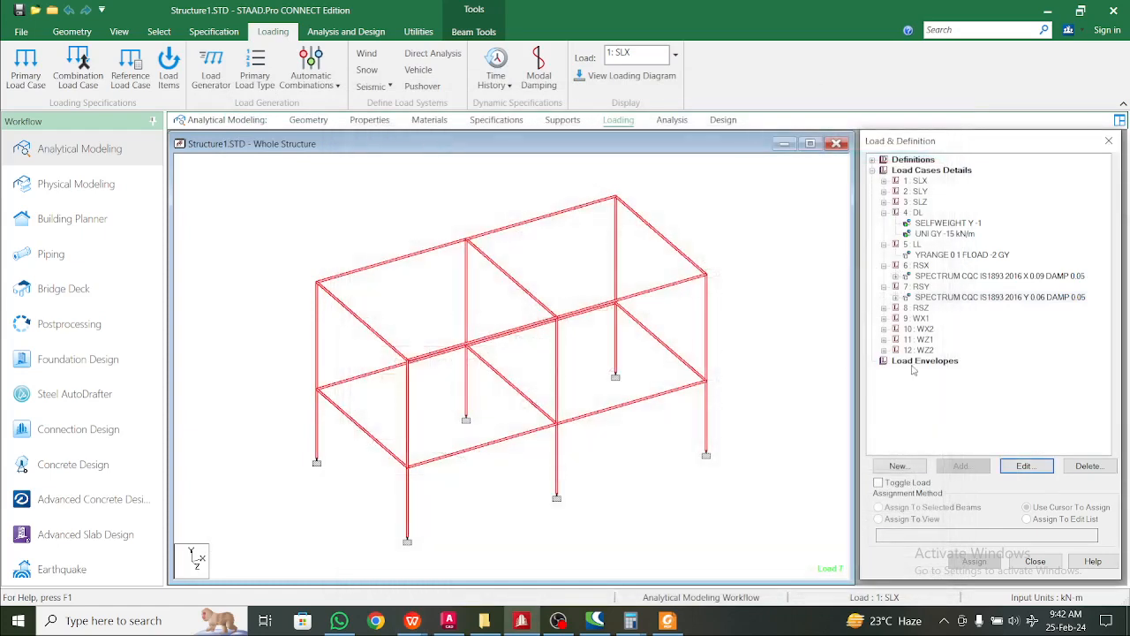
# - Review the response spectrum definition of the RSZ case and close it without changes
pyautogui.click(884, 308)
pyautogui.click(967, 321)
pyautogui.click(1027, 467)
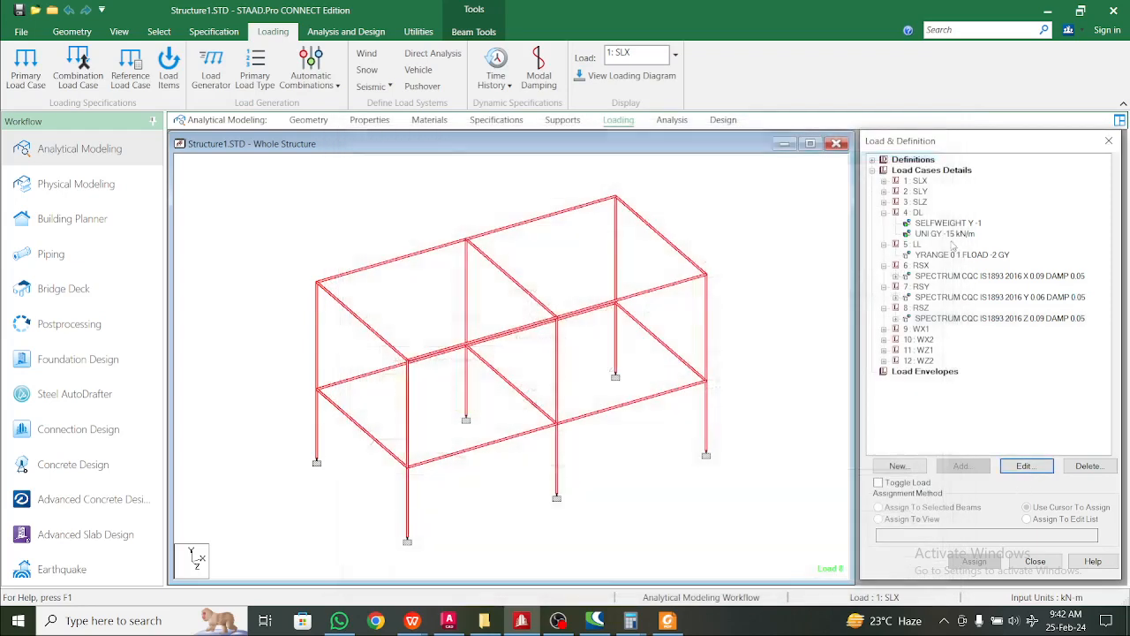
pyautogui.click(952, 129)
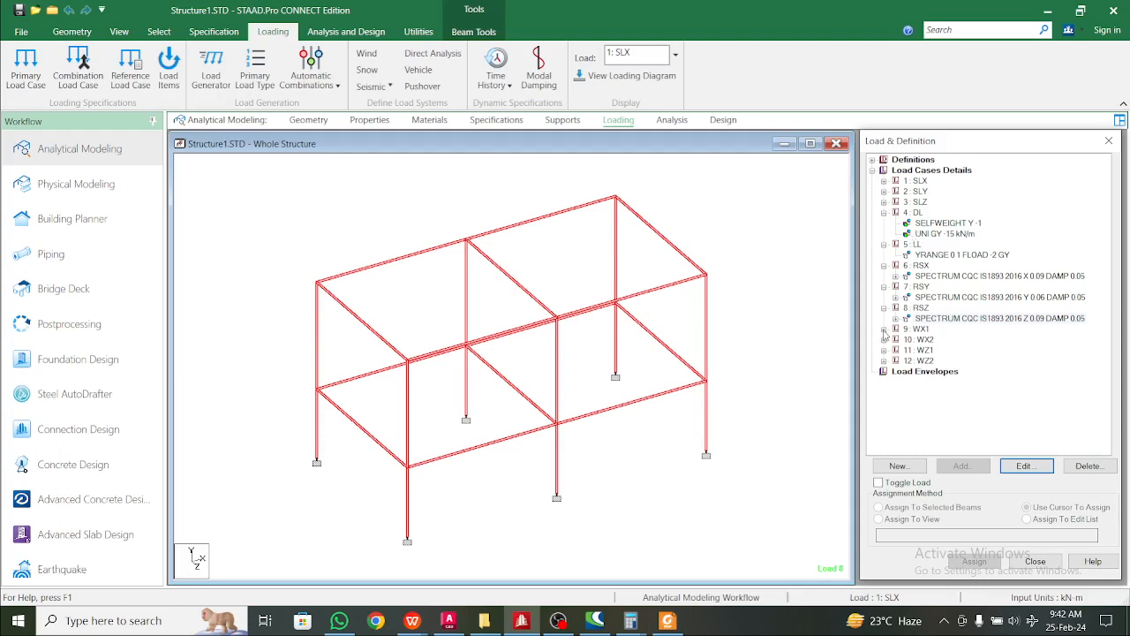
# - Display the wind loads of the WX1, WX2, WZ1 and WZ2 cases on the model one after another
pyautogui.click(885, 329)
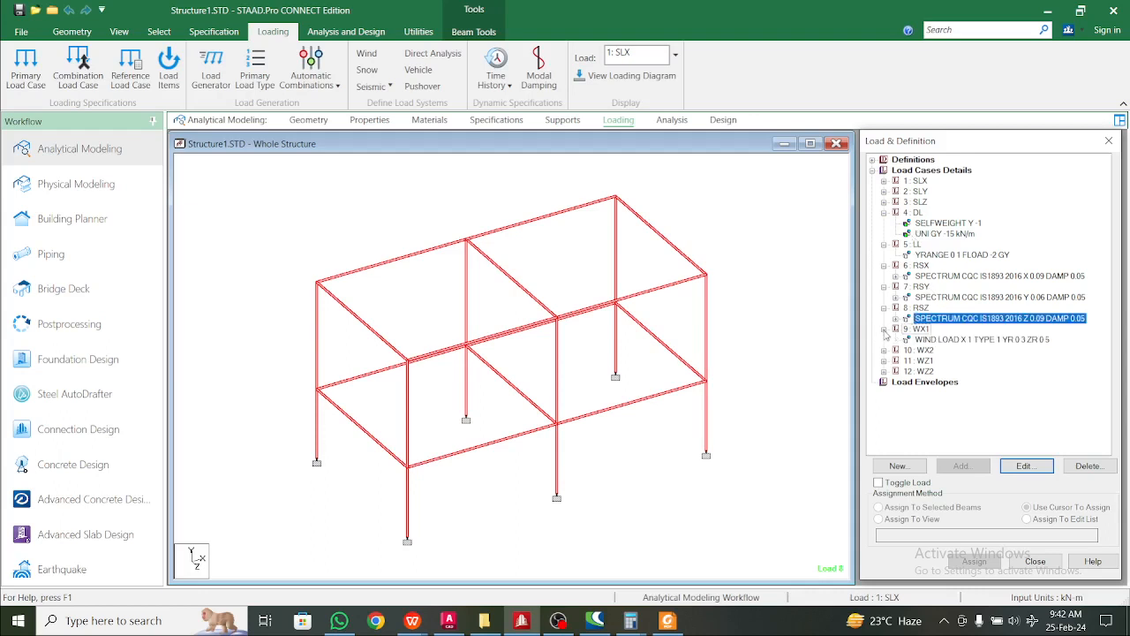
pyautogui.click(940, 341)
pyautogui.click(884, 350)
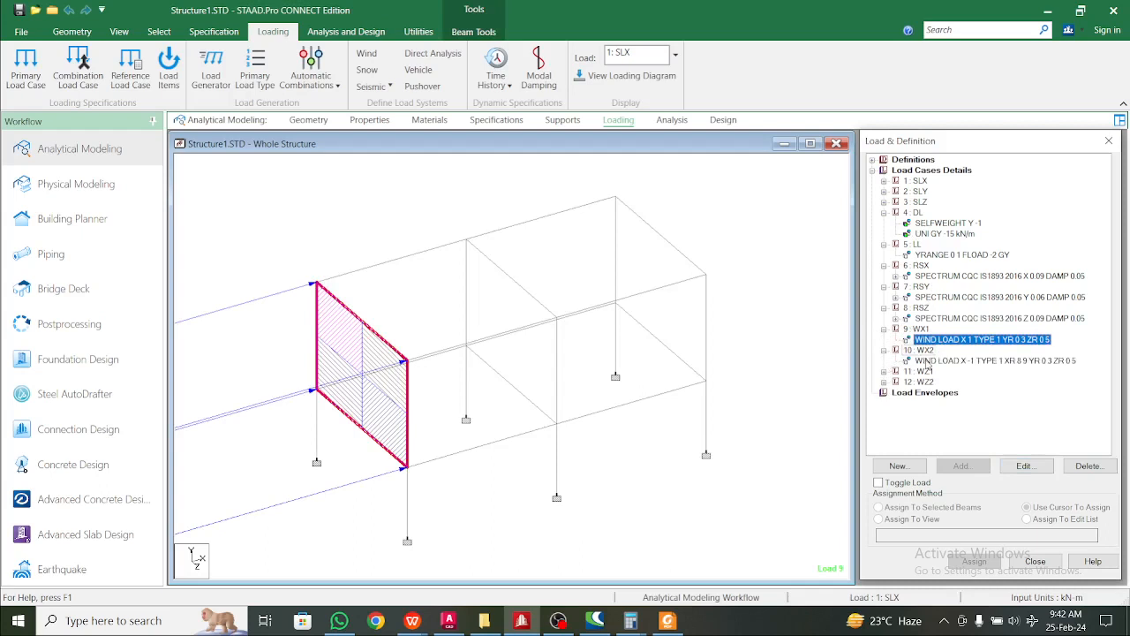
pyautogui.click(927, 360)
pyautogui.click(884, 371)
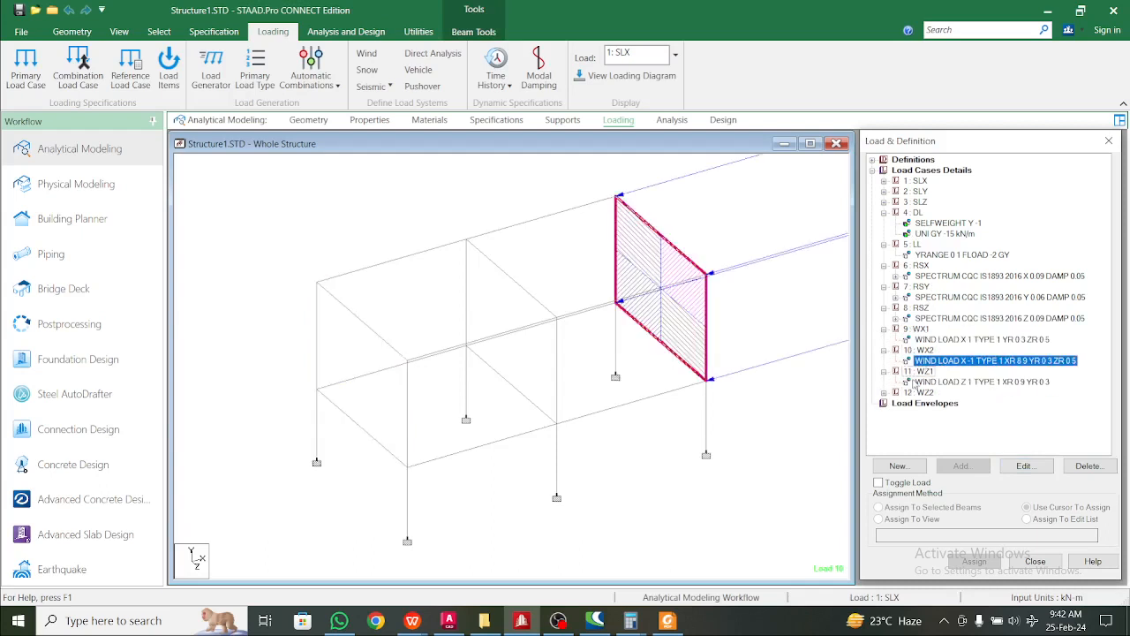
pyautogui.click(917, 382)
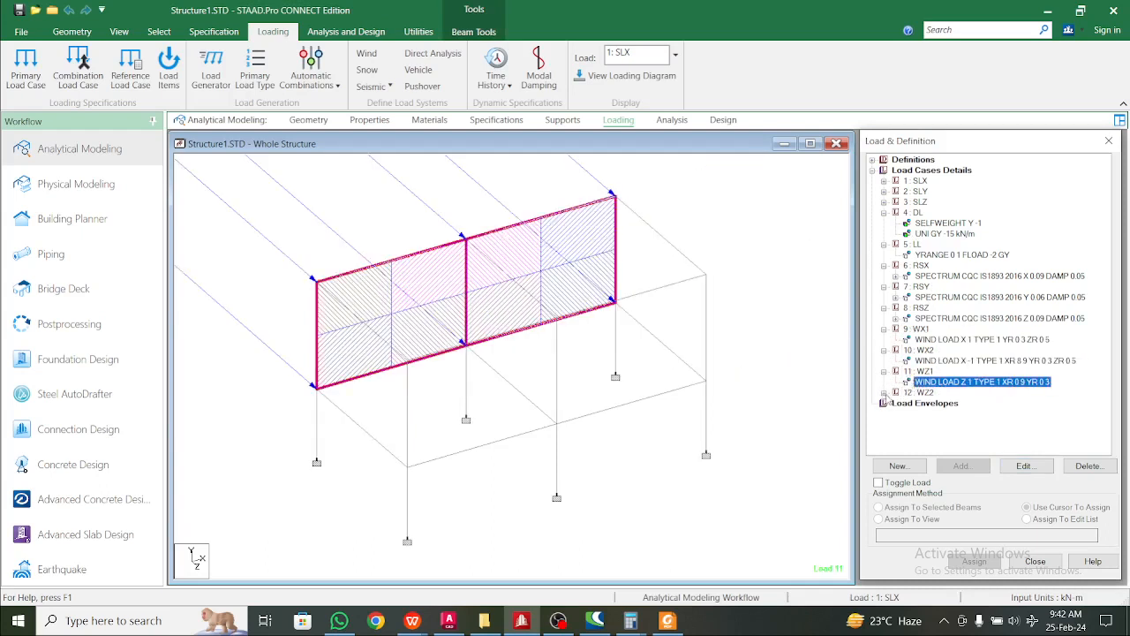
pyautogui.click(884, 392)
pyautogui.click(932, 402)
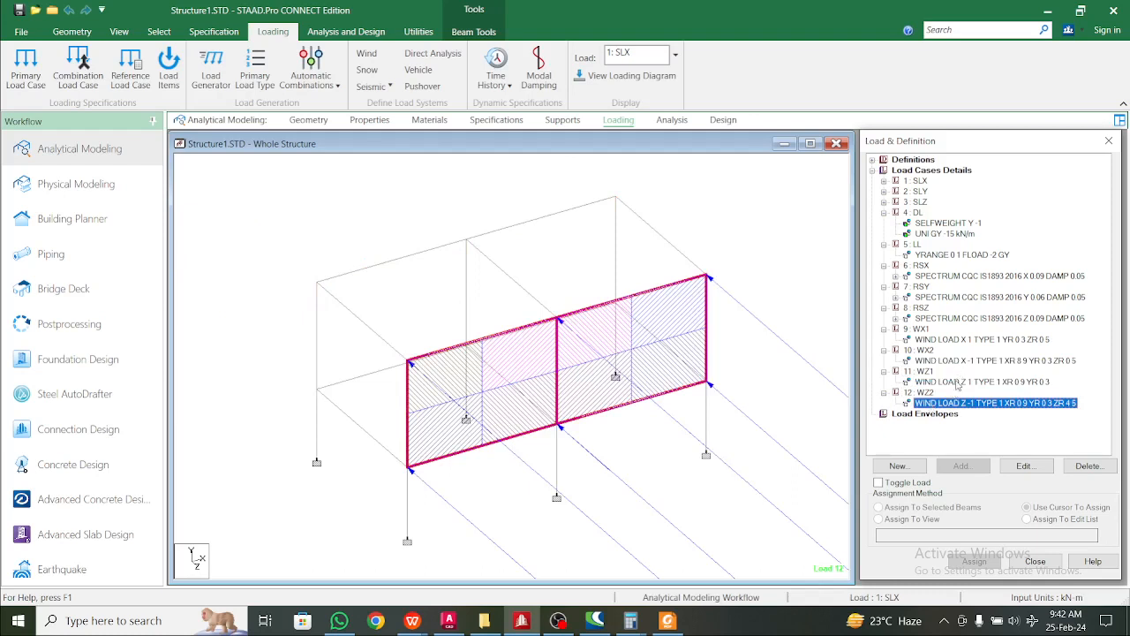
# - Clear the member selection and compare the WX1 and WX2 wind load directions on the model
pyautogui.click(961, 341)
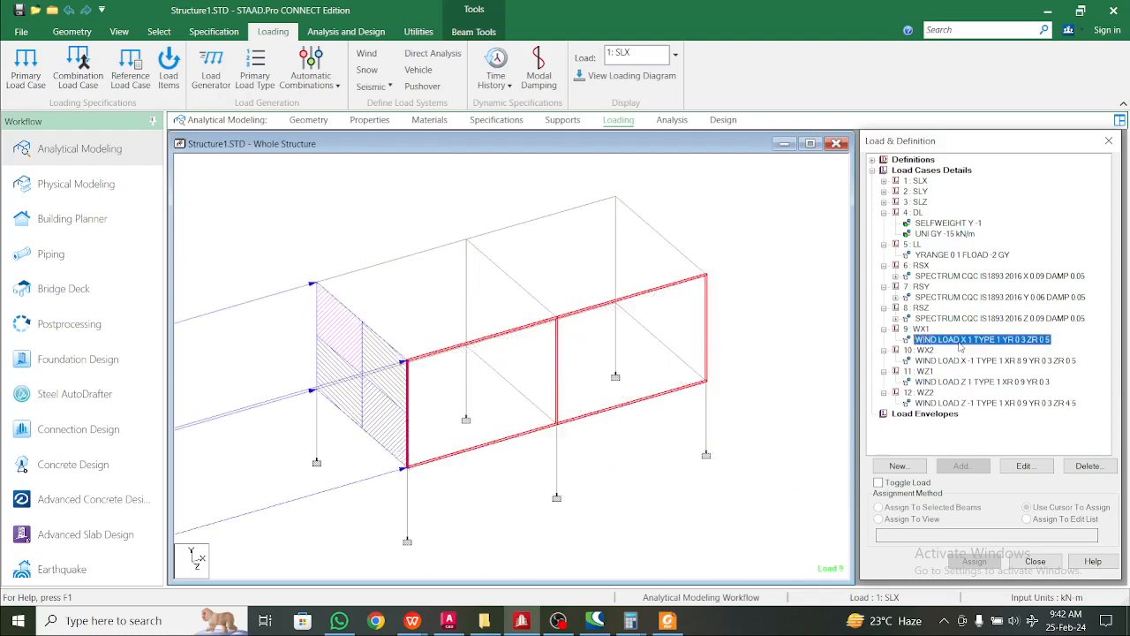
pyautogui.click(815, 373)
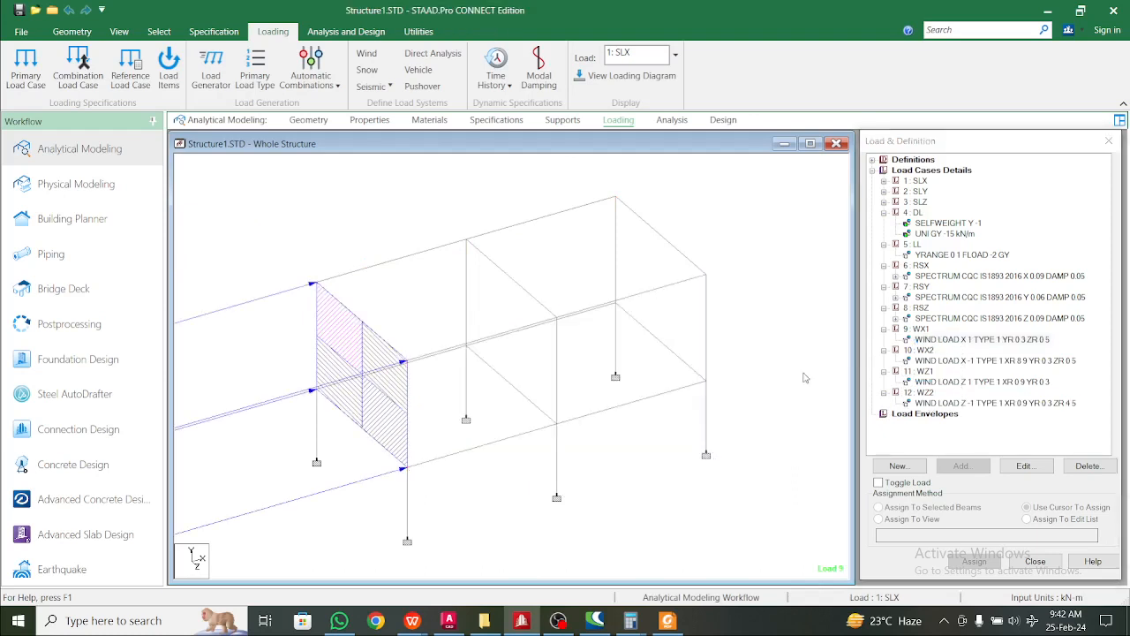
pyautogui.click(927, 340)
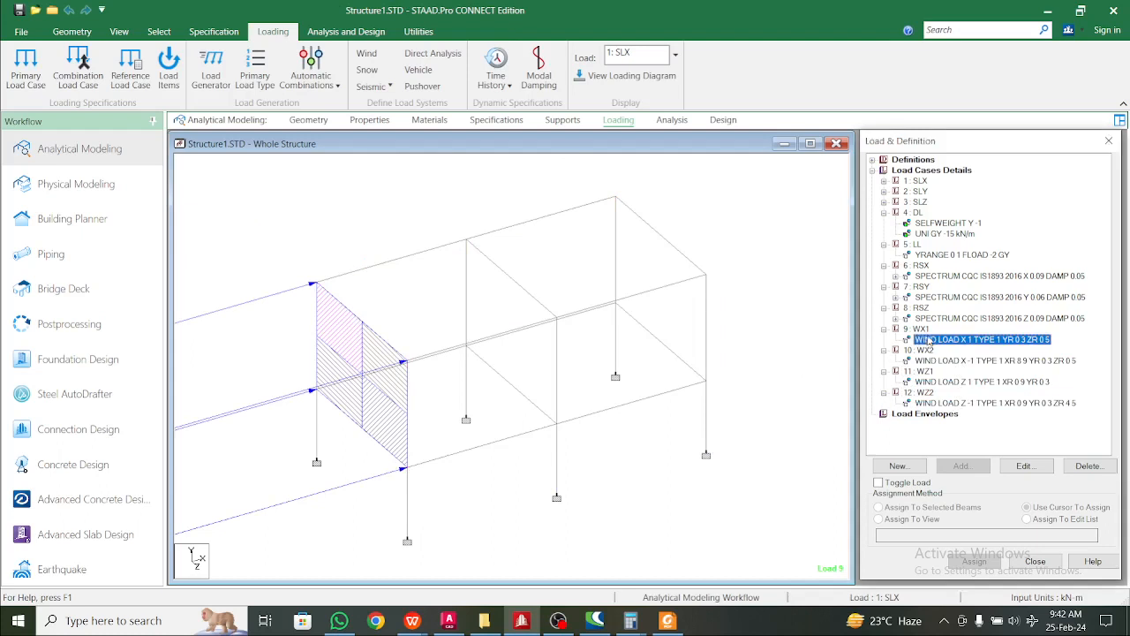
pyautogui.click(946, 362)
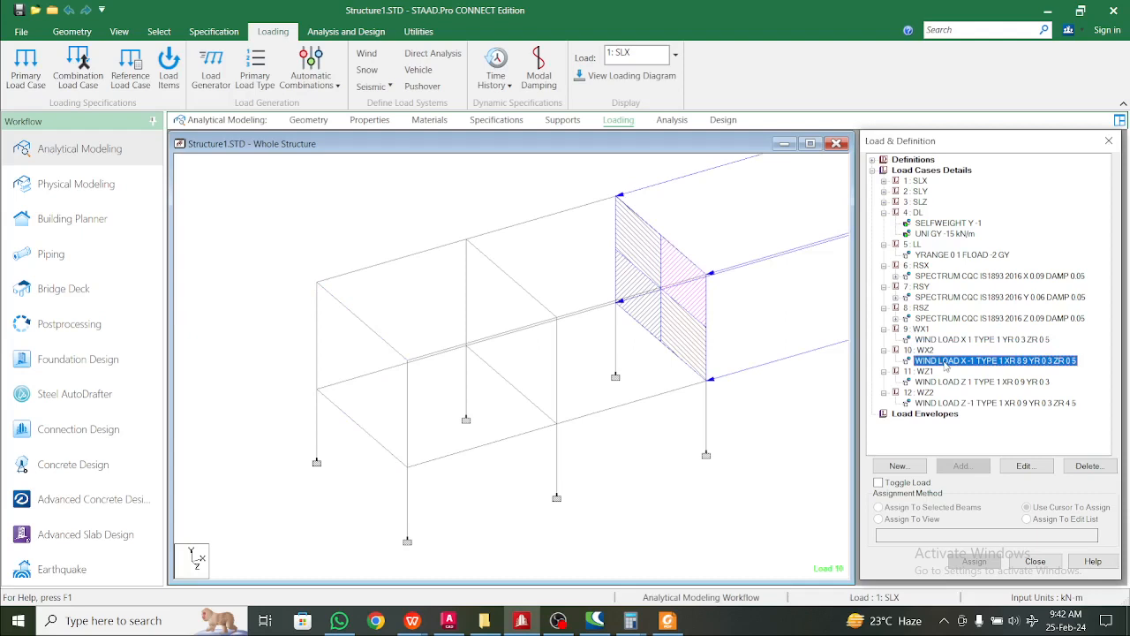
pyautogui.click(962, 343)
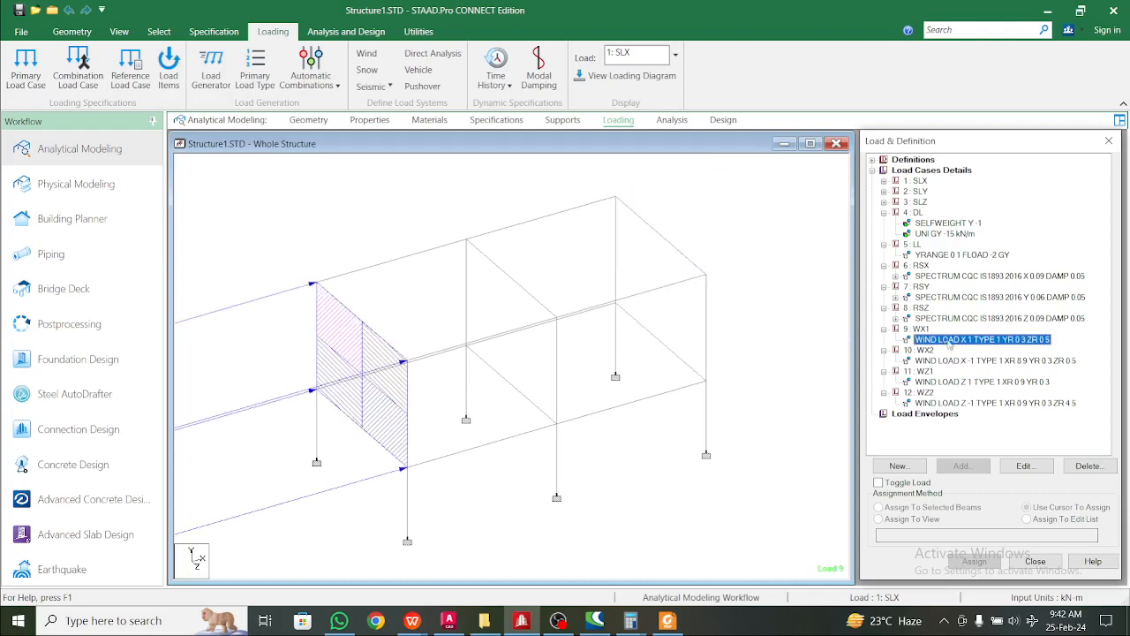
pyautogui.click(786, 357)
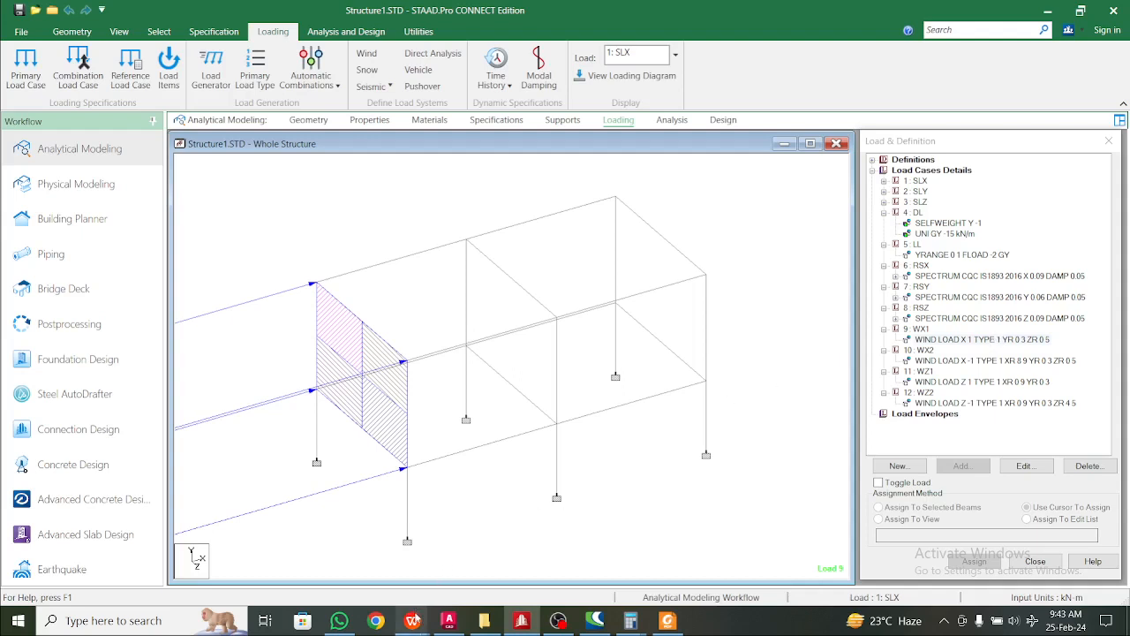
# - Open the IS 875 part 3 wind load calculation spreadsheet from the Desktop folder in WPS Office and review its design pressure table
pyautogui.click(481, 623)
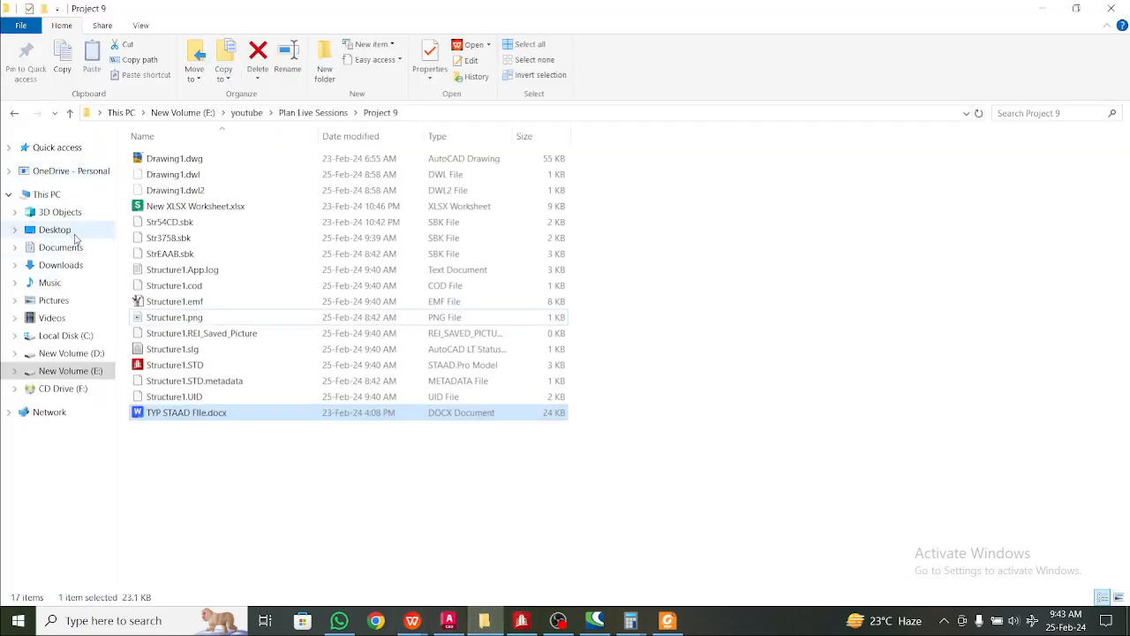
pyautogui.click(54, 230)
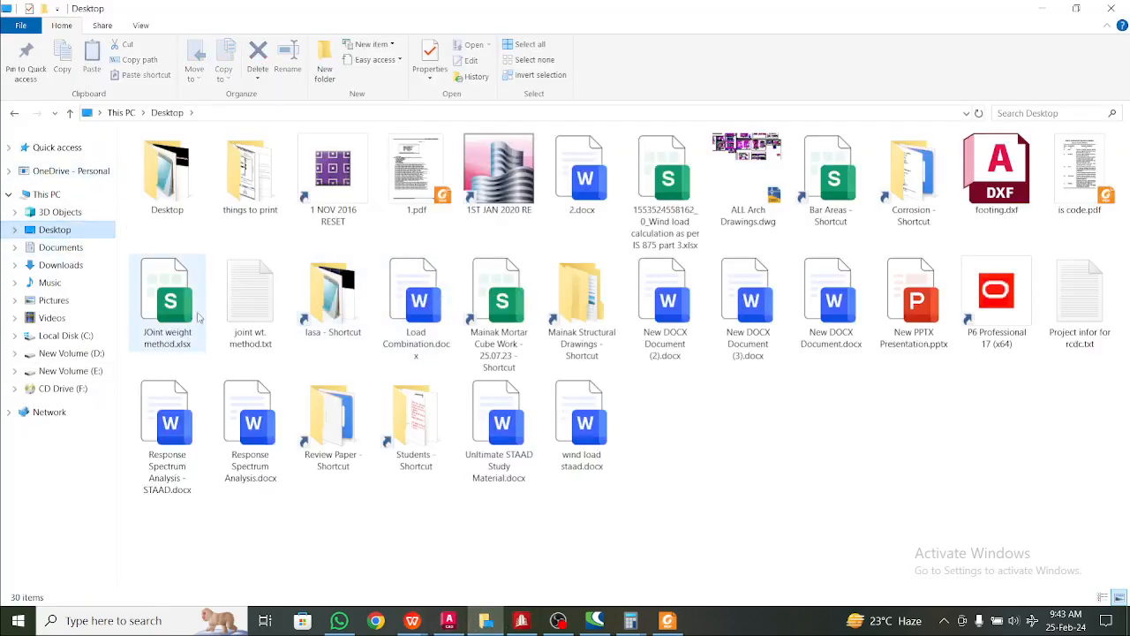
pyautogui.doubleClick(647, 227)
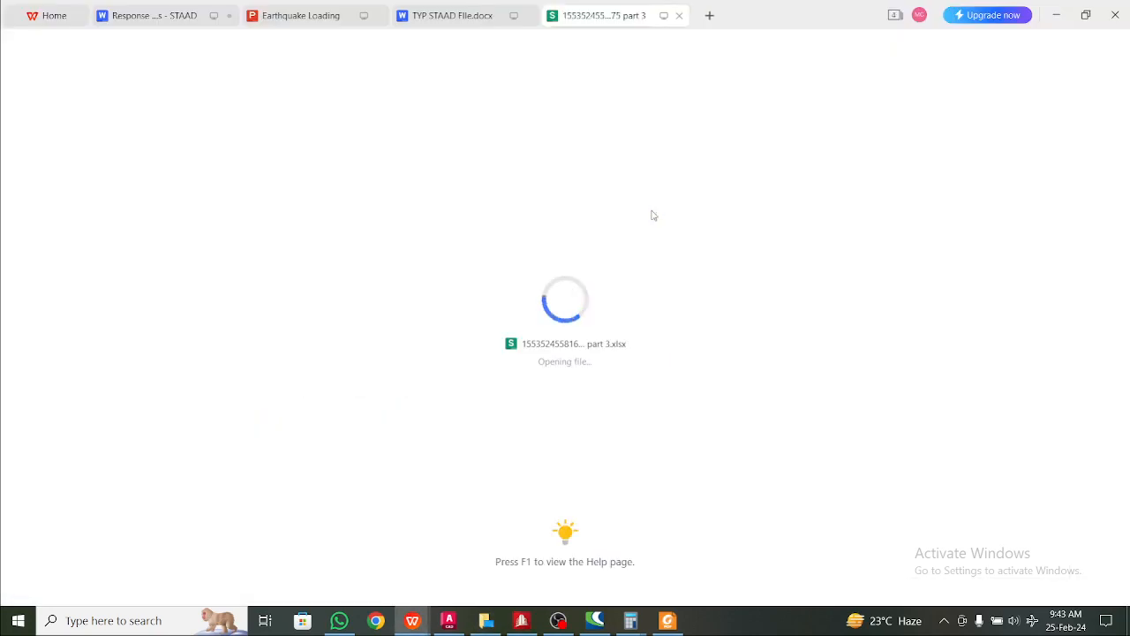
pyautogui.scroll(-5, 563, 341)
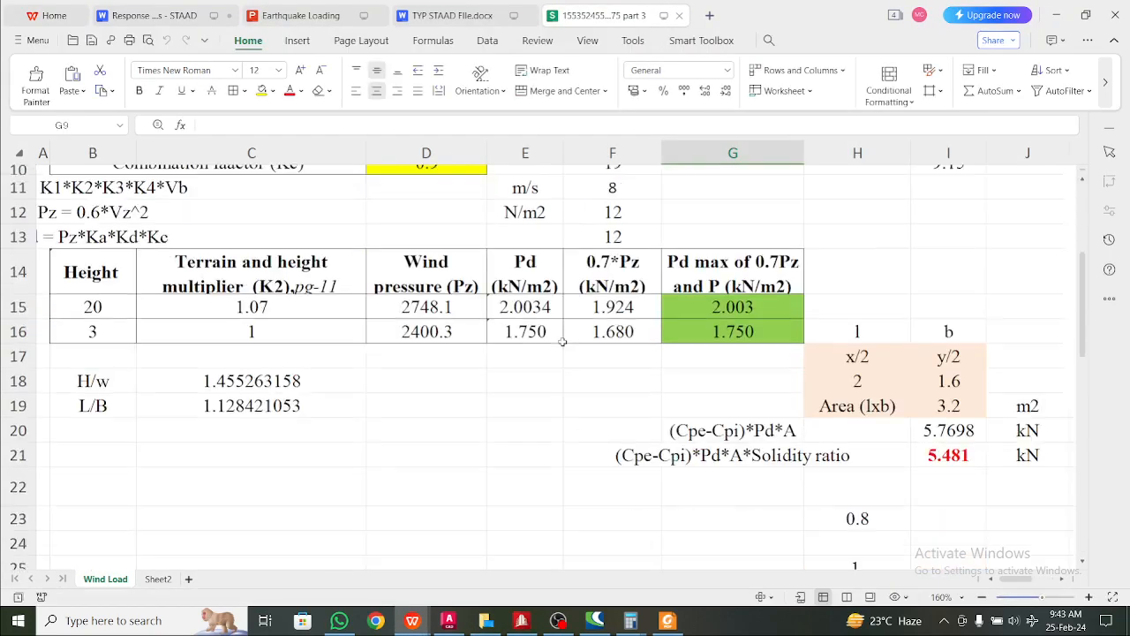
pyautogui.scroll(-2, 563, 341)
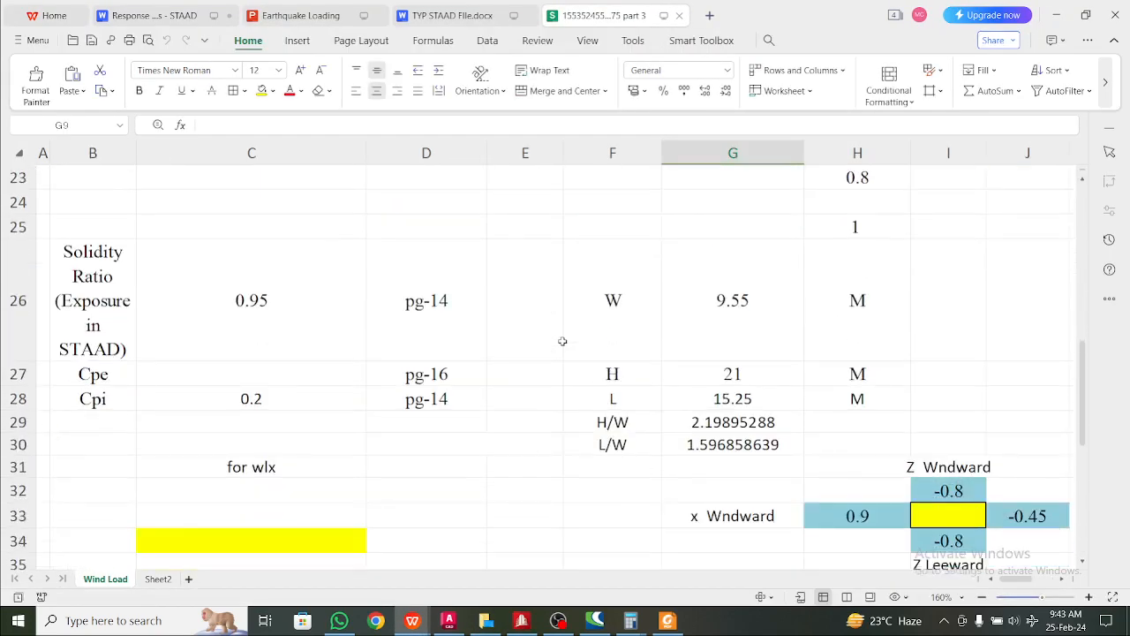
# - Examine the solidity ratio and the Cpe and Cpi pressure coefficient rows on the Wind Load sheet
pyautogui.click(401, 405)
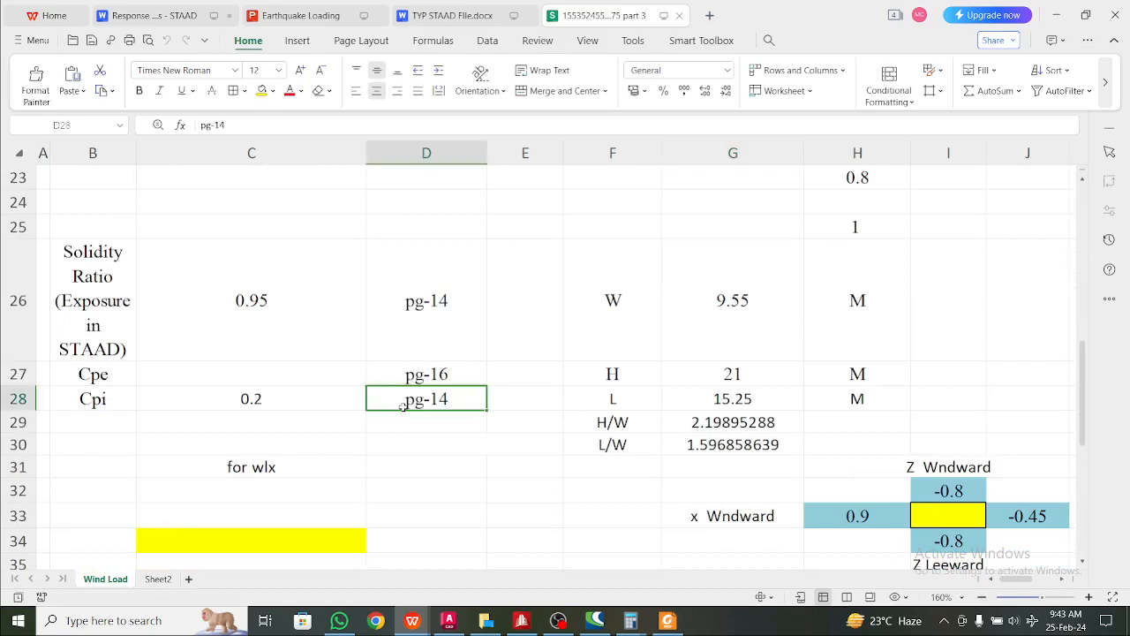
pyautogui.click(305, 398)
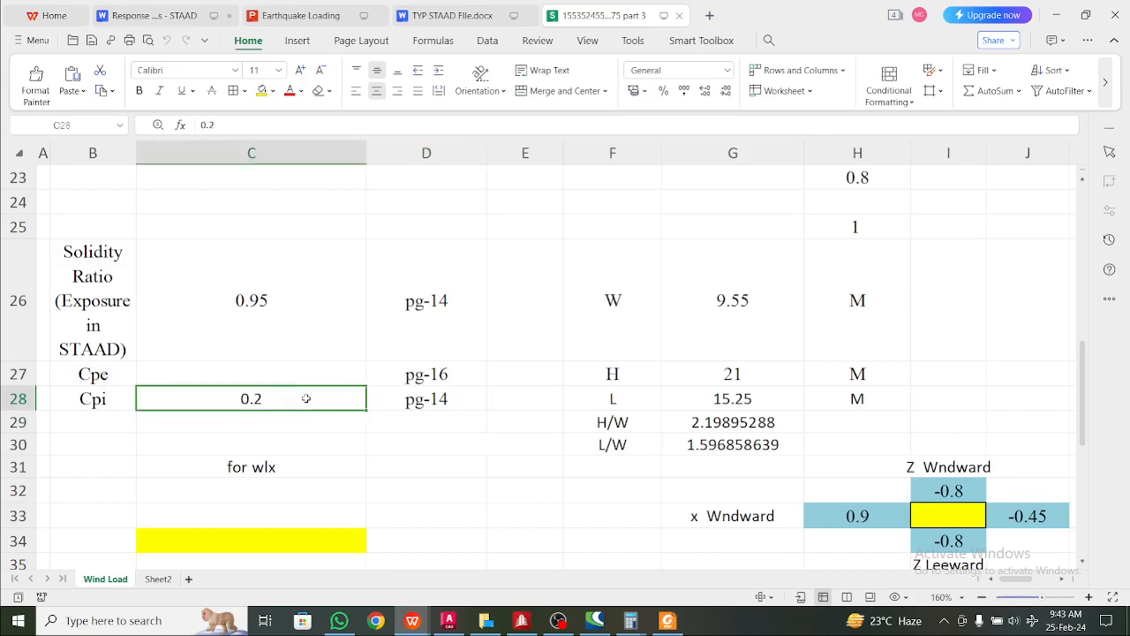
pyautogui.scroll(-3, 306, 406)
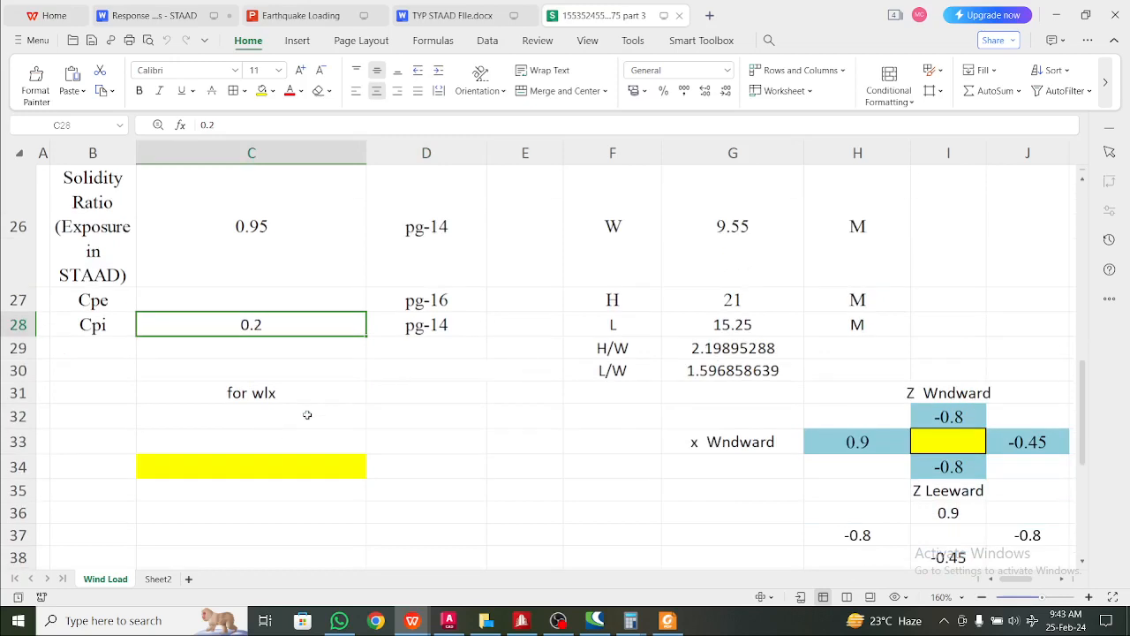
pyautogui.scroll(2, 307, 414)
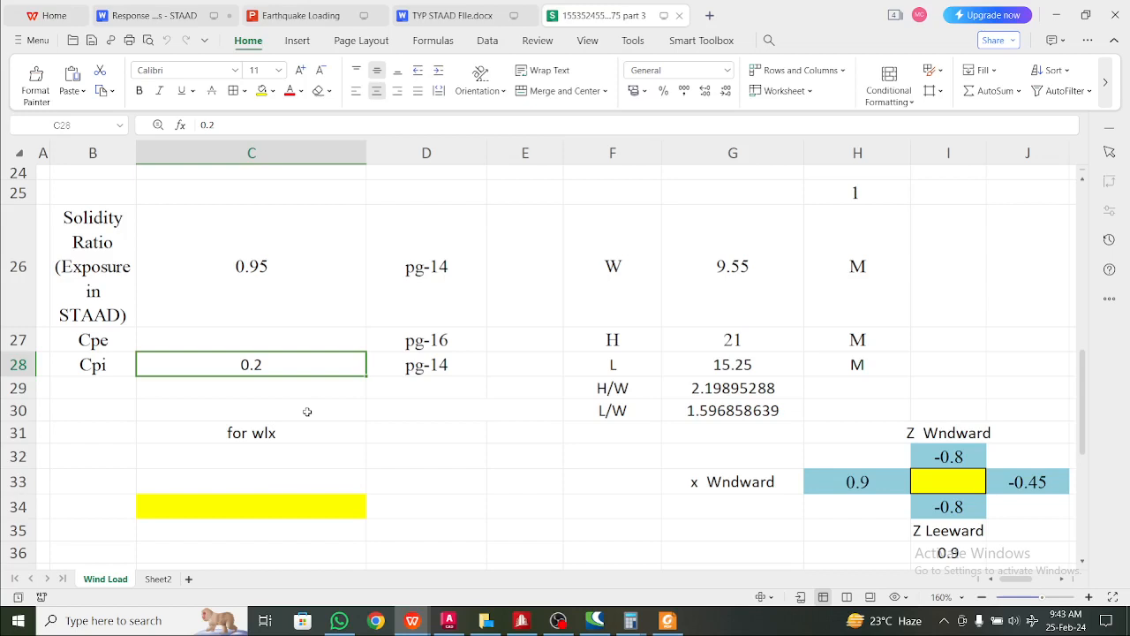
pyautogui.click(333, 414)
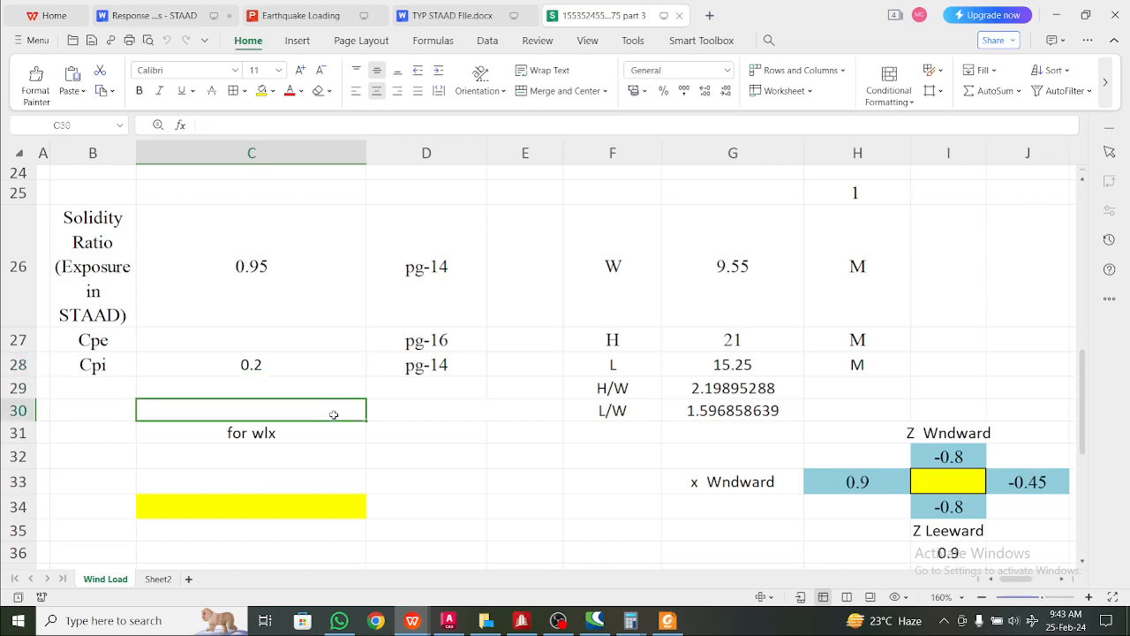
pyautogui.click(330, 388)
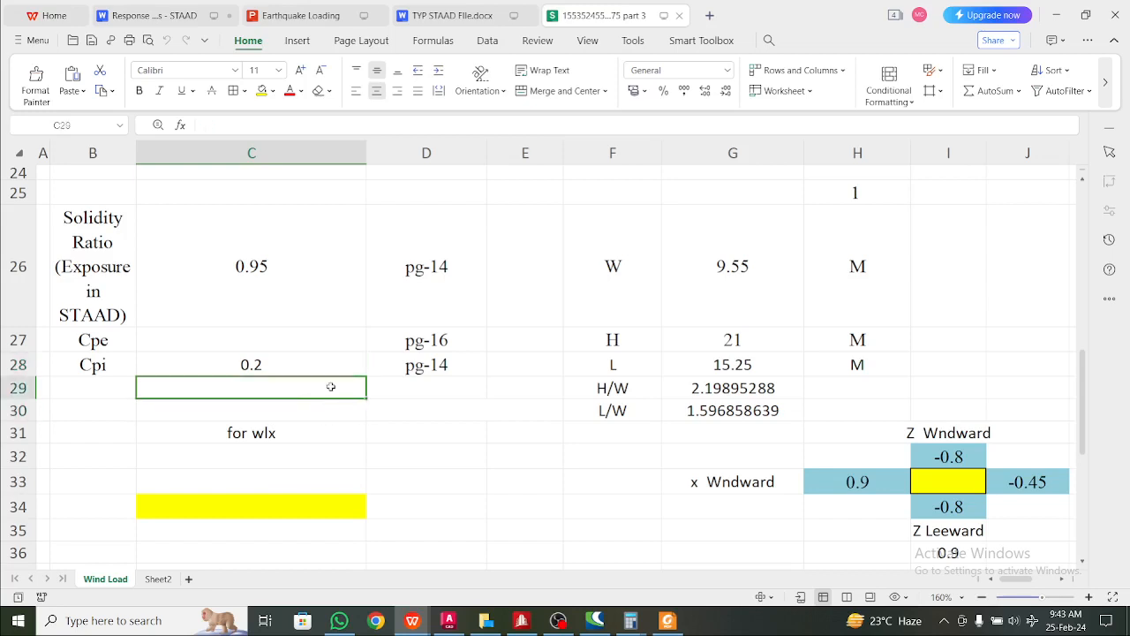
pyautogui.click(327, 371)
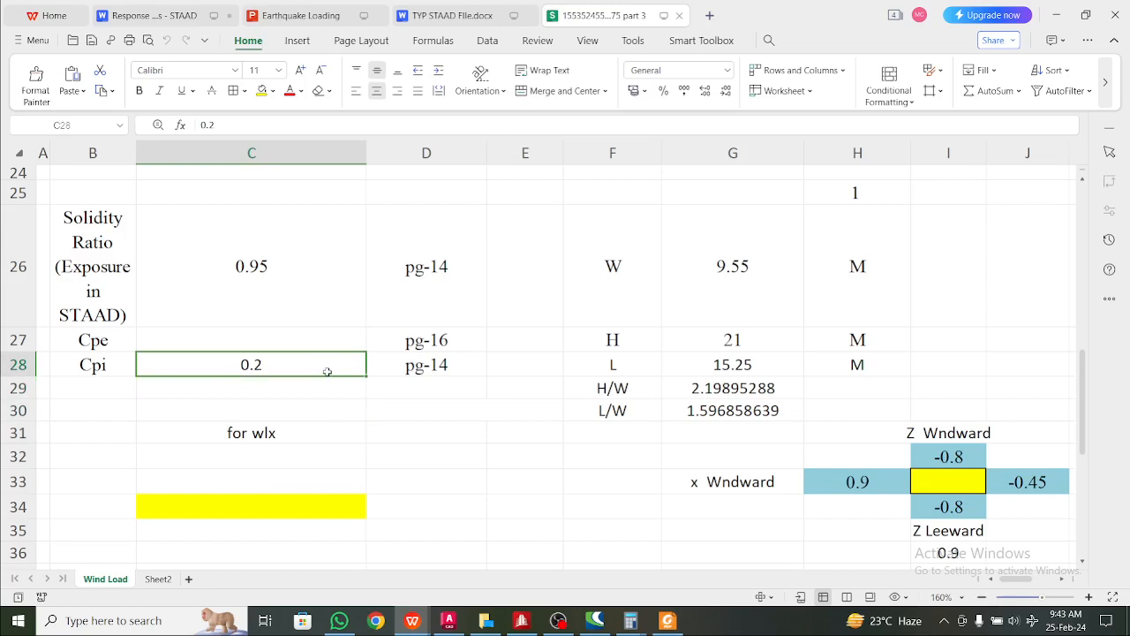
pyautogui.click(331, 341)
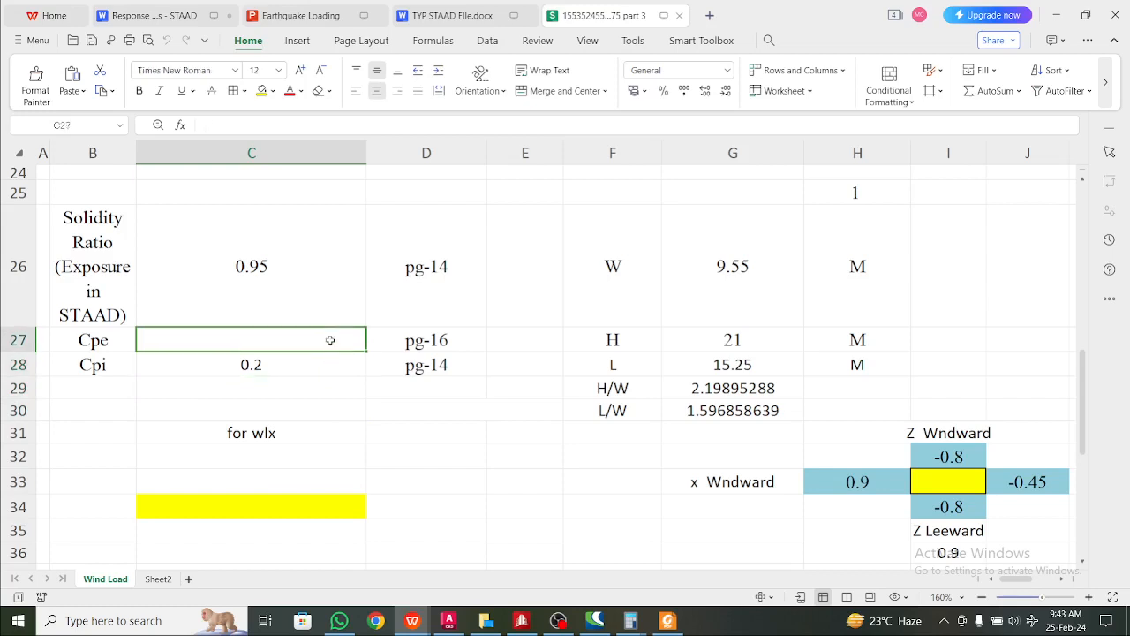
pyautogui.scroll(2, 341, 358)
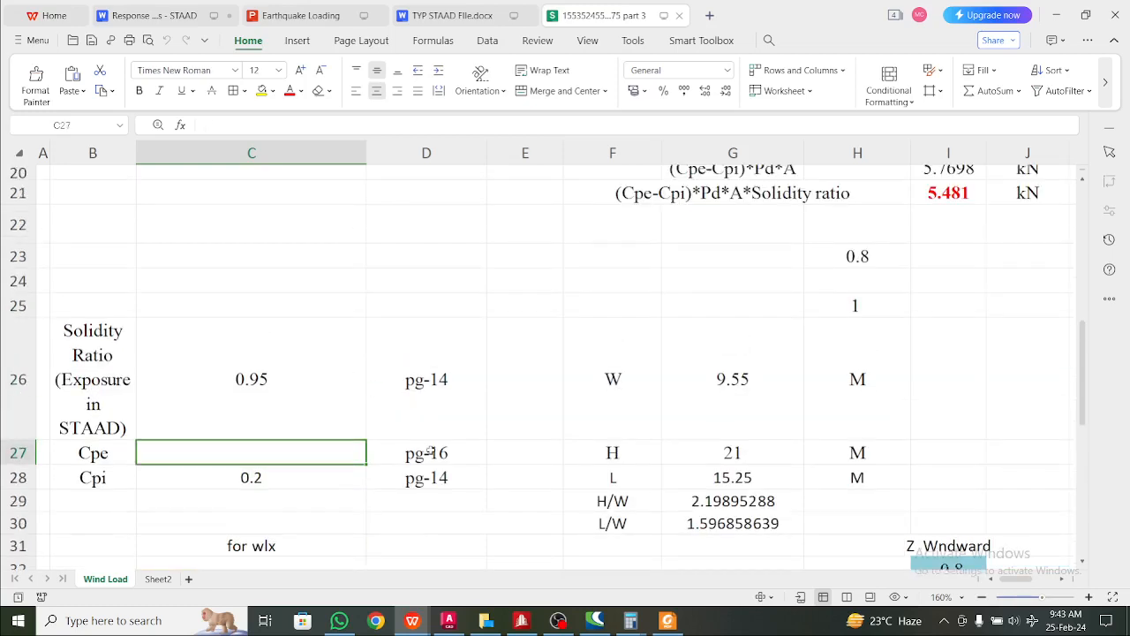
pyautogui.scroll(-2, 431, 450)
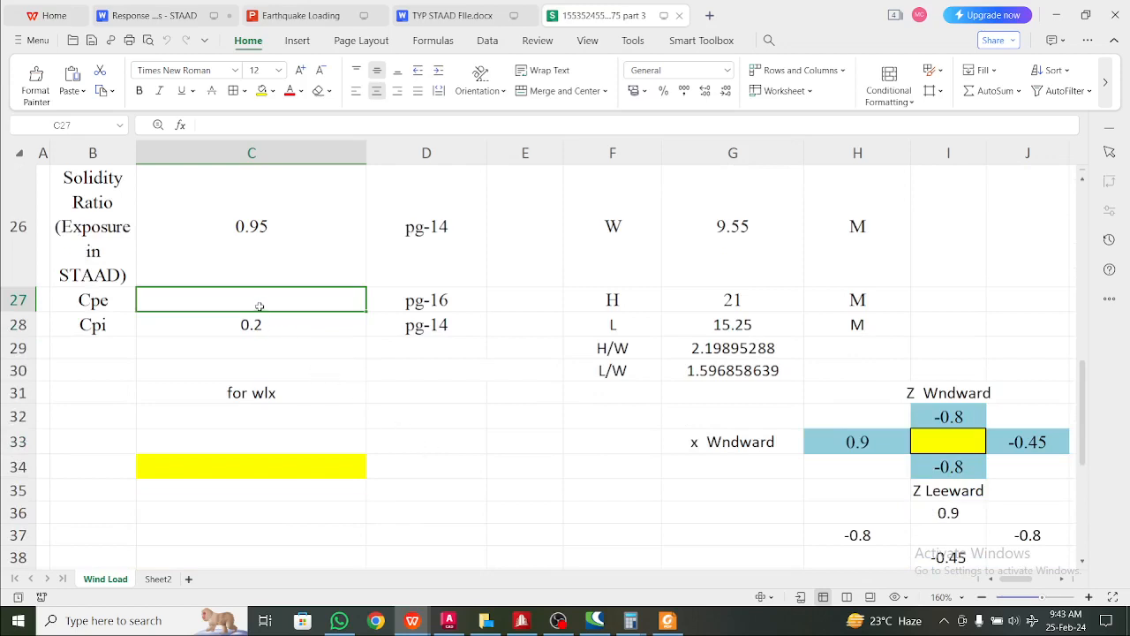
# - Inspect the X windward coefficient and its formula in the Wind Load sheet's pressure coefficient diagram
pyautogui.click(774, 447)
pyautogui.click(840, 441)
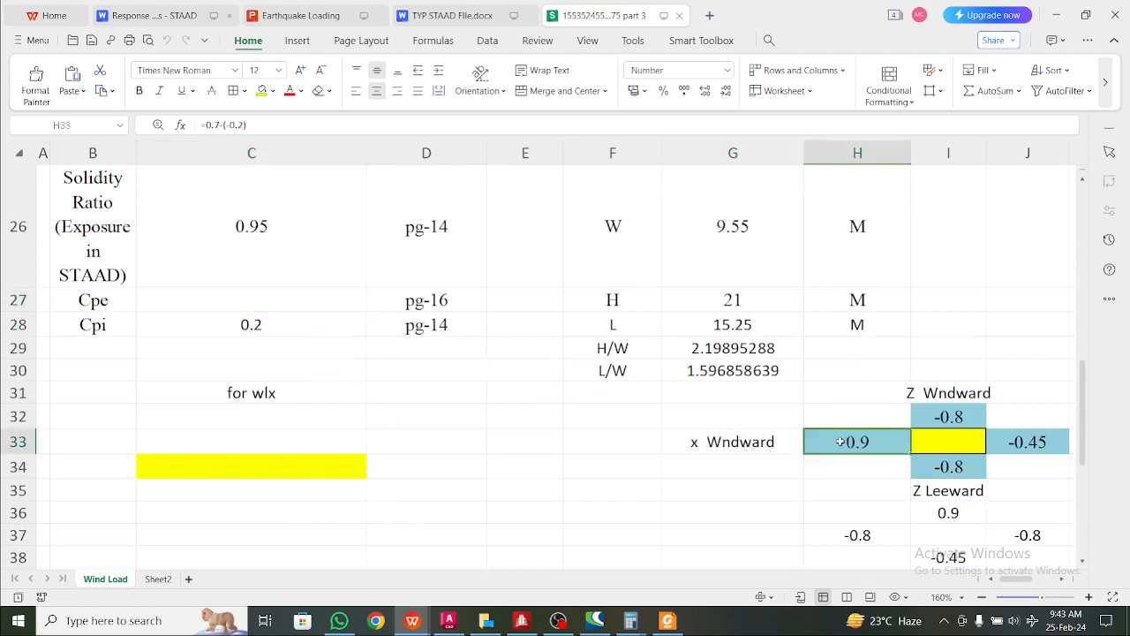
pyautogui.click(942, 444)
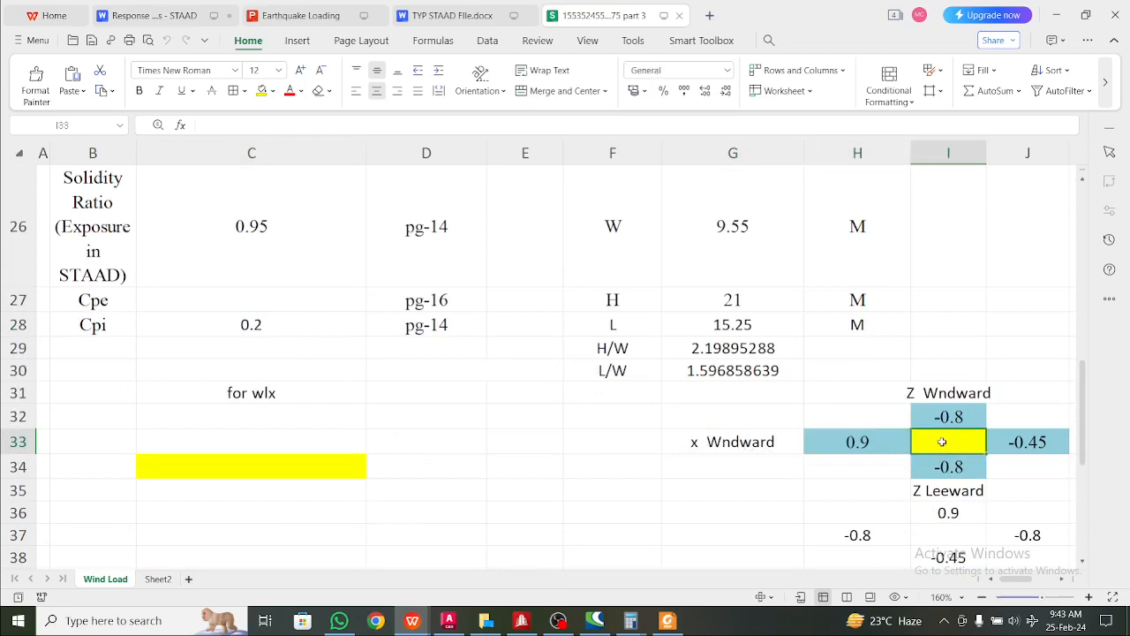
pyautogui.click(846, 442)
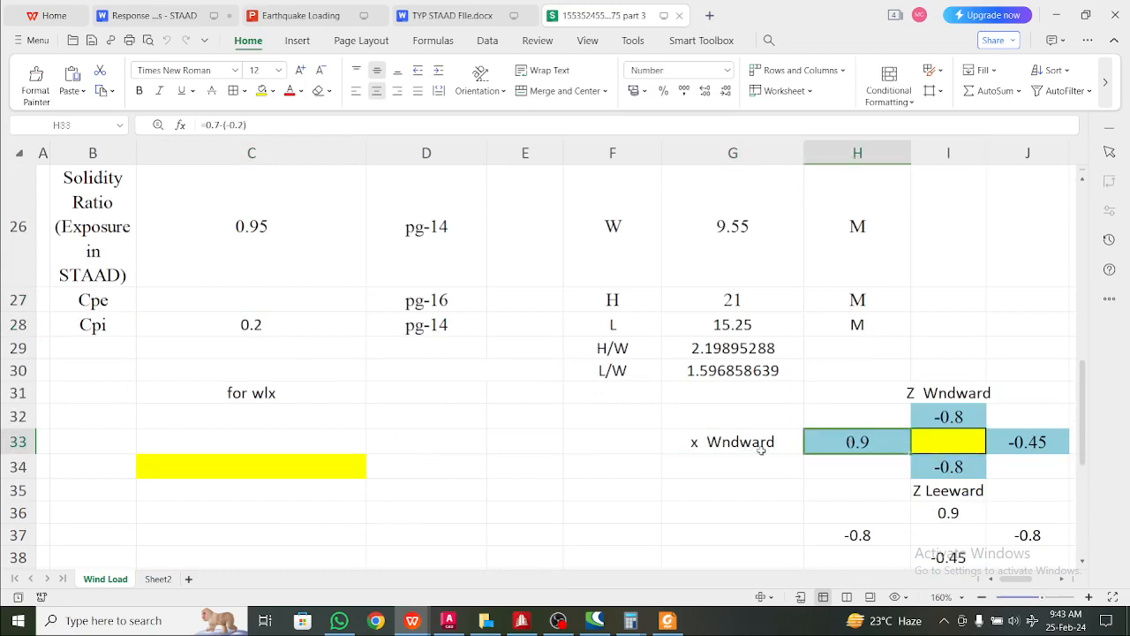
# - Examine the X-direction coefficients in H33 and J33 and the two side-face coefficients in I32 and I34 of the pressure diagram
pyautogui.click(711, 443)
pyautogui.click(825, 443)
pyautogui.click(1015, 444)
pyautogui.click(962, 419)
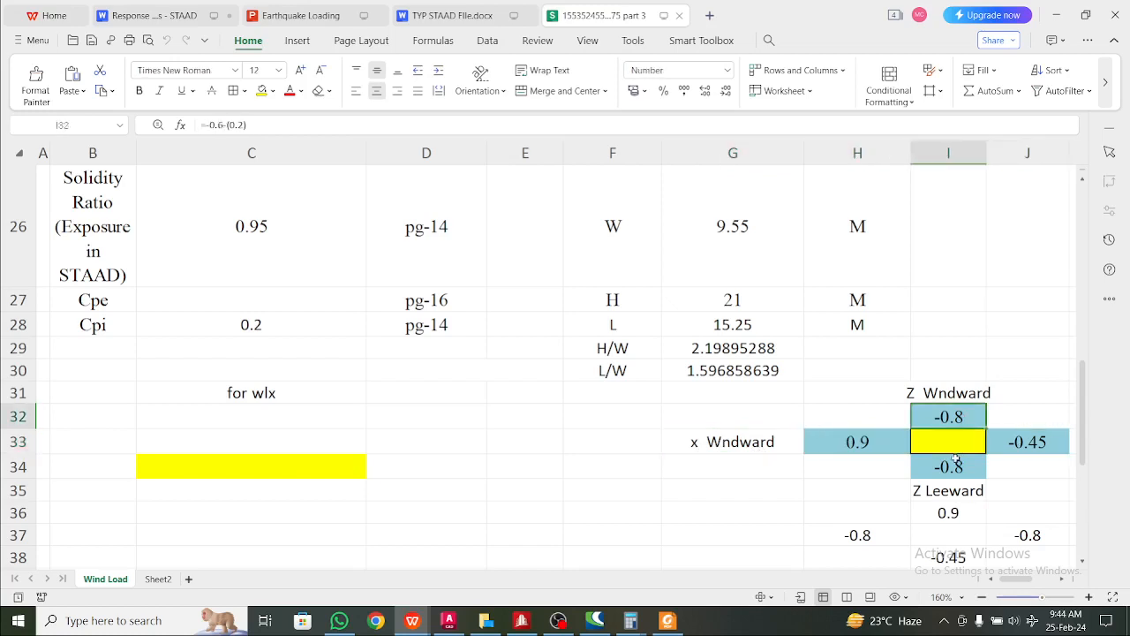
pyautogui.click(956, 457)
pyautogui.click(939, 409)
pyautogui.click(947, 471)
pyautogui.click(948, 419)
pyautogui.click(947, 468)
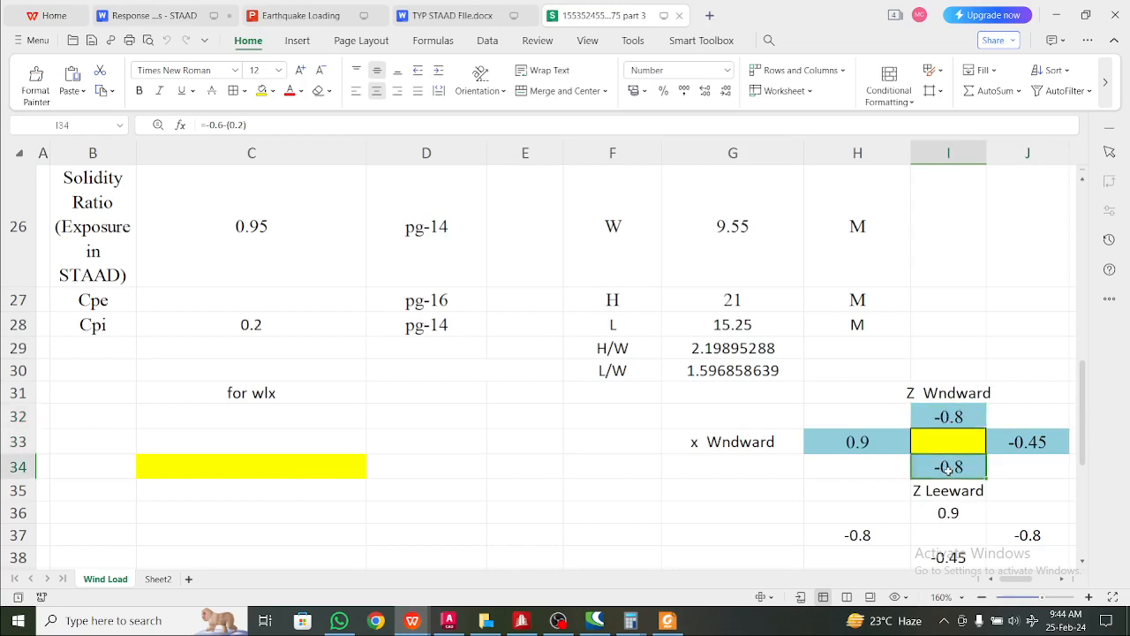
pyautogui.click(946, 415)
pyautogui.click(945, 464)
pyautogui.click(946, 422)
pyautogui.click(943, 464)
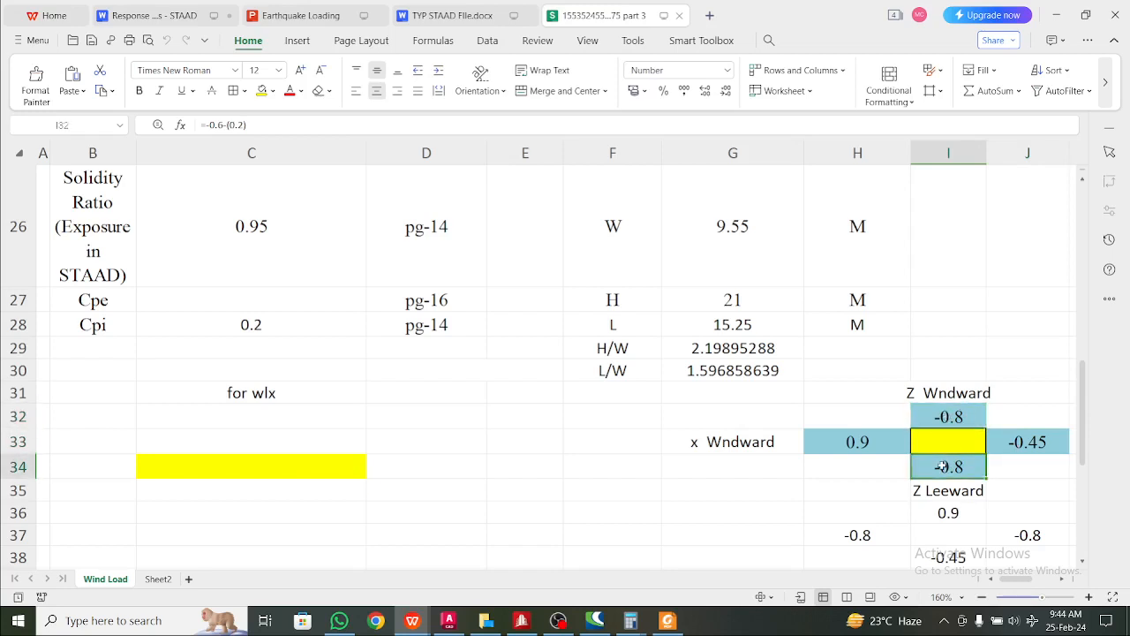
# - Compare the X windward coefficient and its formula in H33 with the opposite-face and side-face coefficients around the yellow cell
pyautogui.click(874, 434)
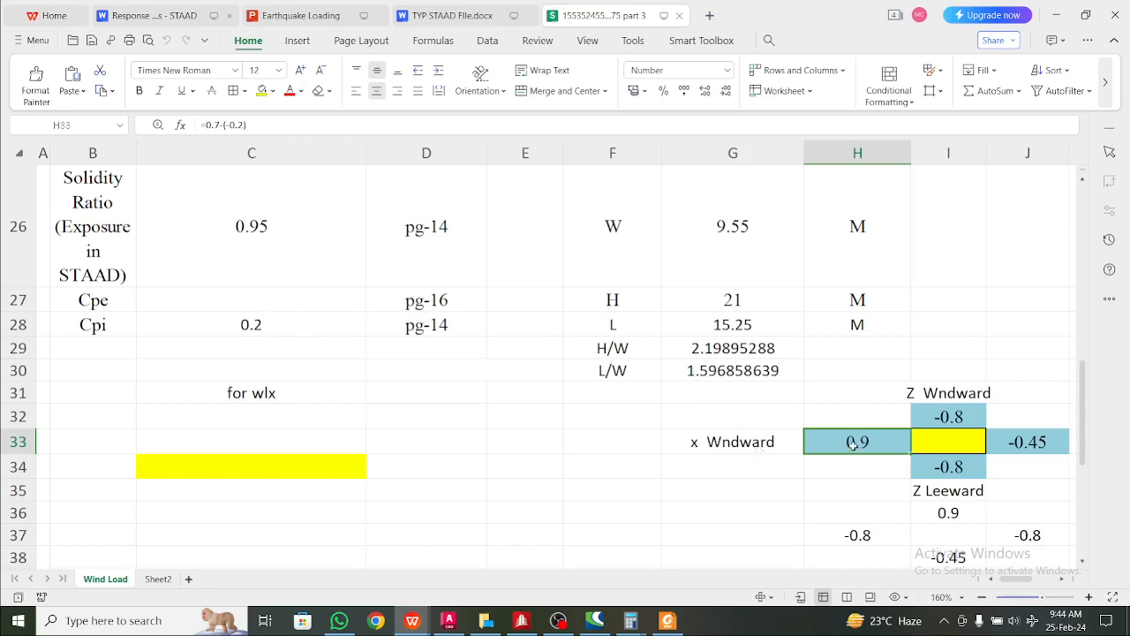
pyautogui.click(1054, 443)
pyautogui.click(953, 417)
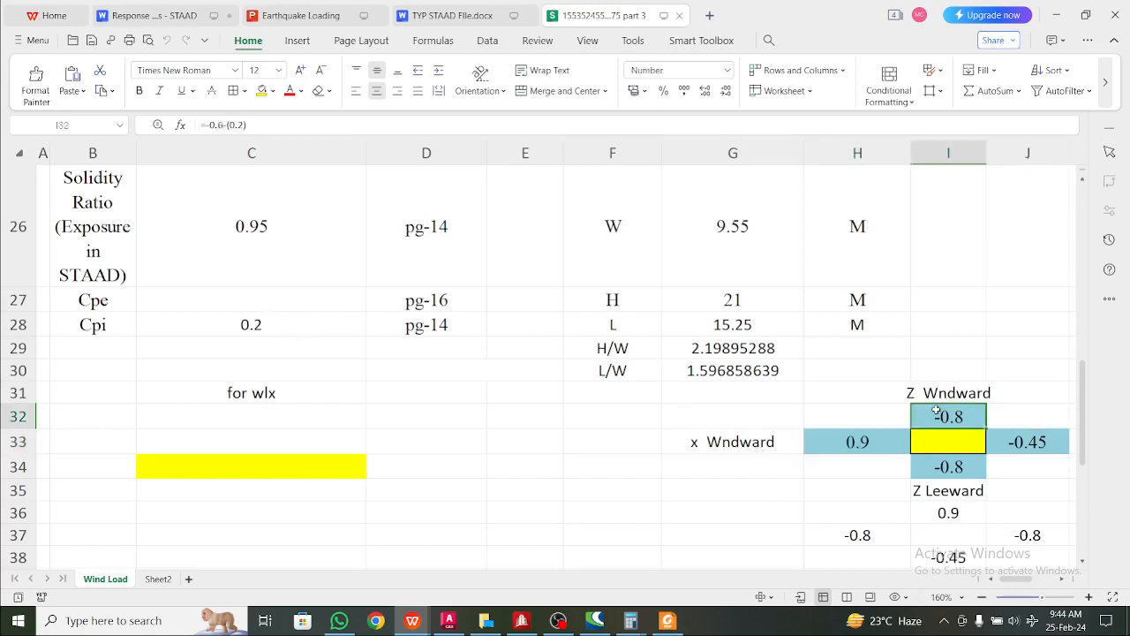
pyautogui.click(942, 470)
pyautogui.click(870, 442)
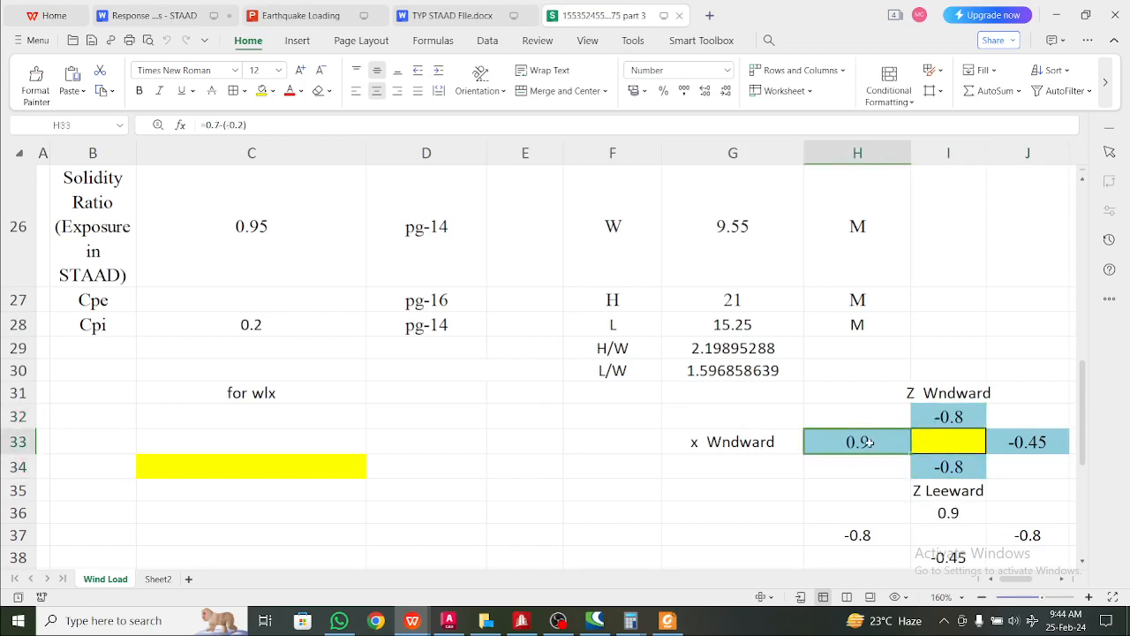
pyautogui.click(930, 418)
pyautogui.click(935, 477)
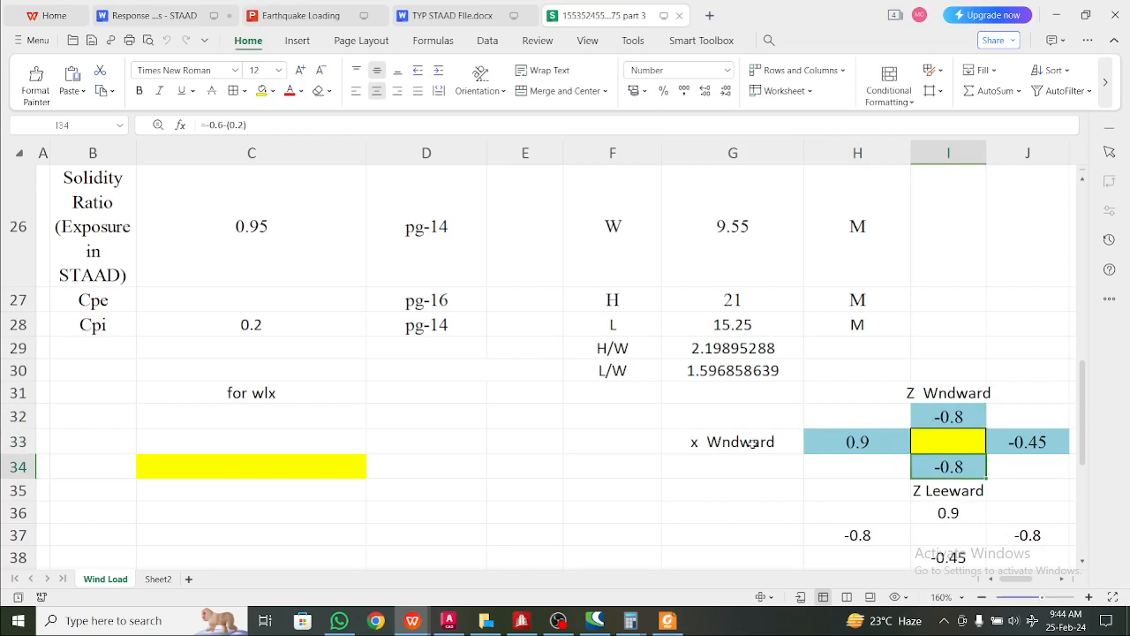
# - Trace the pressure coefficients on all four faces of the yellow building cell, starting from the X windward label
pyautogui.click(772, 446)
pyautogui.click(842, 445)
pyautogui.click(959, 418)
pyautogui.click(952, 460)
pyautogui.click(949, 393)
pyautogui.click(866, 424)
pyautogui.click(865, 447)
pyautogui.click(938, 472)
pyautogui.click(1010, 441)
pyautogui.click(962, 412)
pyautogui.click(891, 440)
pyautogui.click(940, 472)
# - Switch to STAAD.Pro and select the WX1 load case for adding a load item
pyautogui.click(493, 624)
pyautogui.click(529, 624)
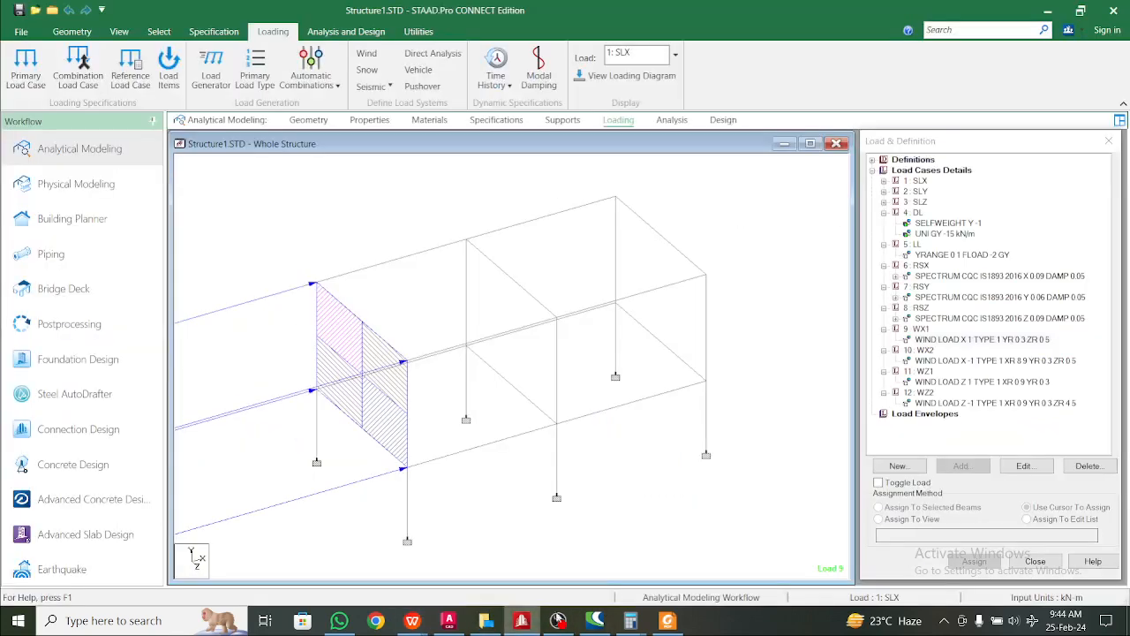
pyautogui.click(920, 328)
pyautogui.click(933, 339)
pyautogui.click(926, 332)
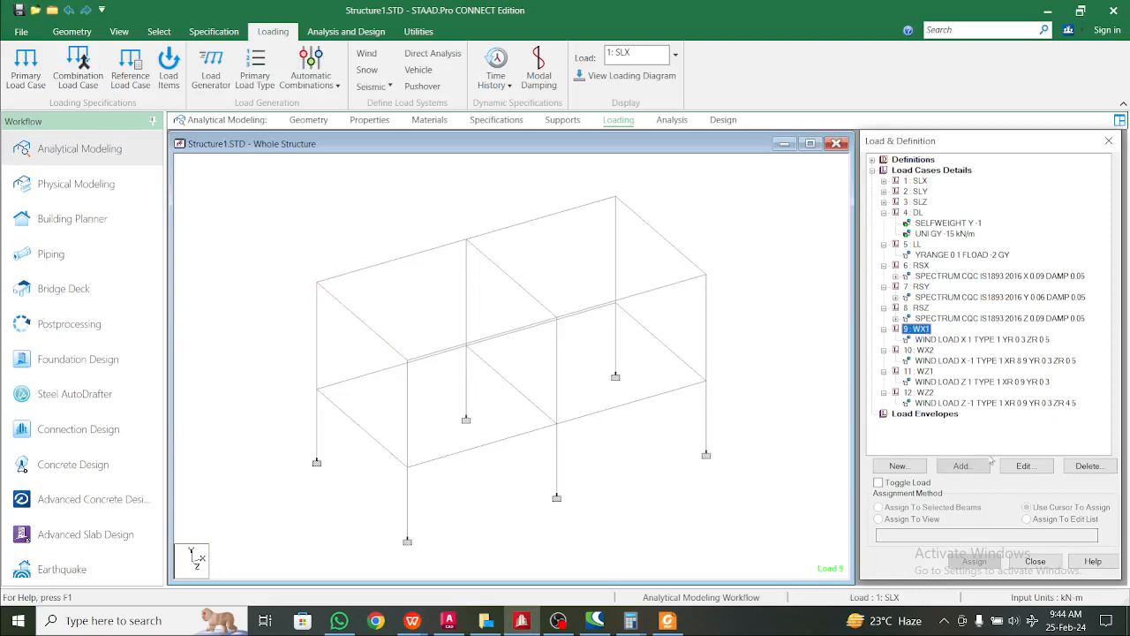
# - Review the exposed surface and direction options of a new wind load item for WX1 and close it without adding anything
pyautogui.click(971, 466)
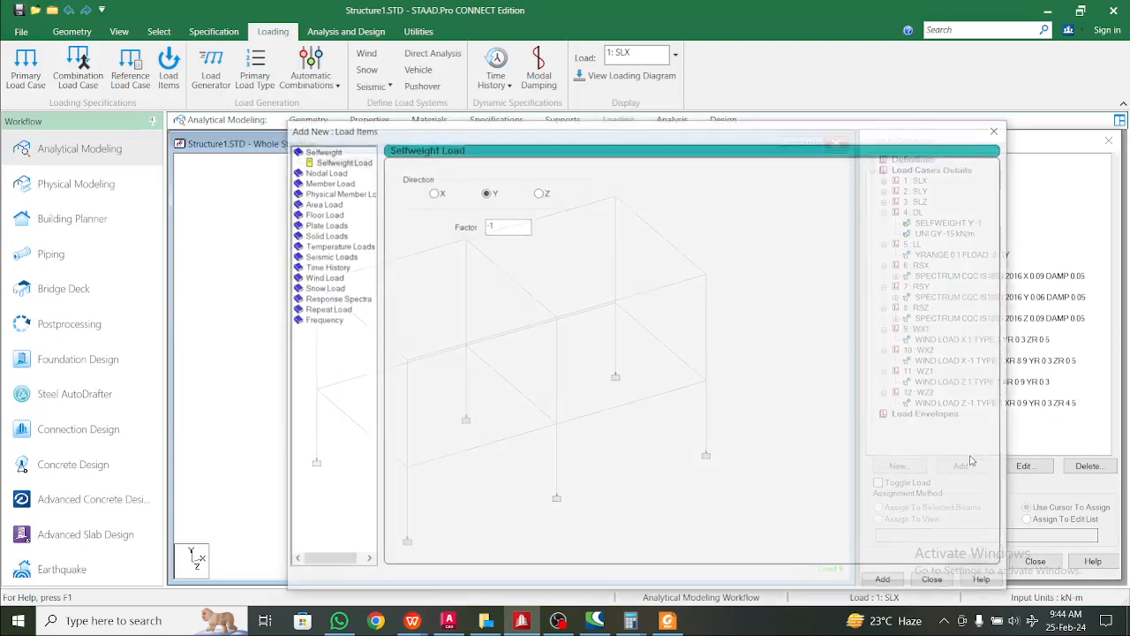
pyautogui.click(325, 277)
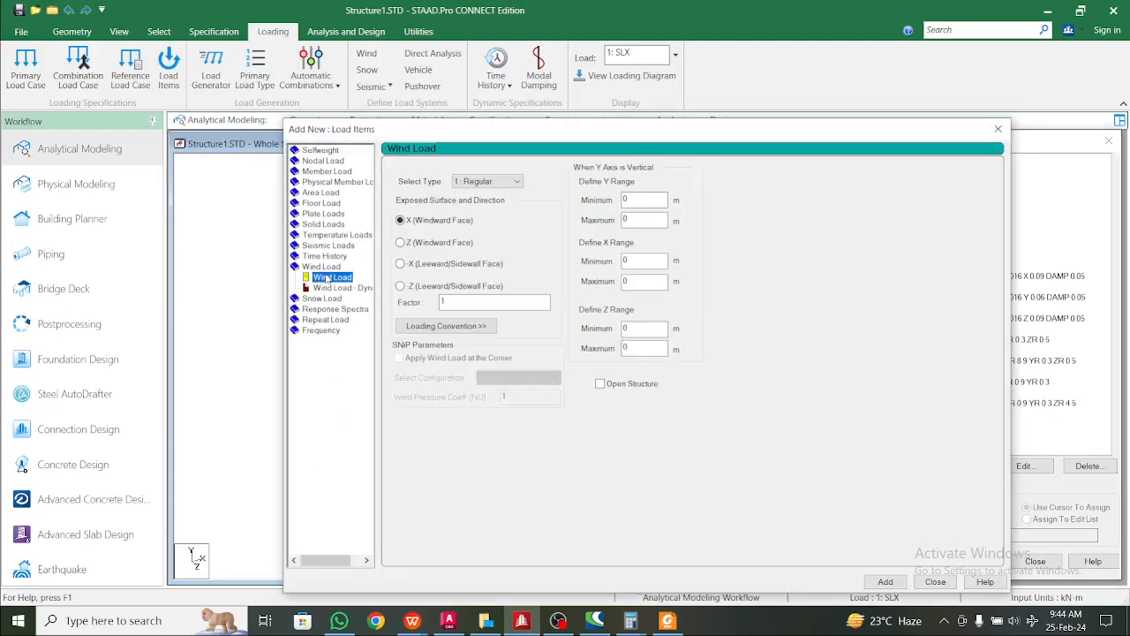
pyautogui.click(424, 244)
pyautogui.click(425, 264)
pyautogui.click(432, 226)
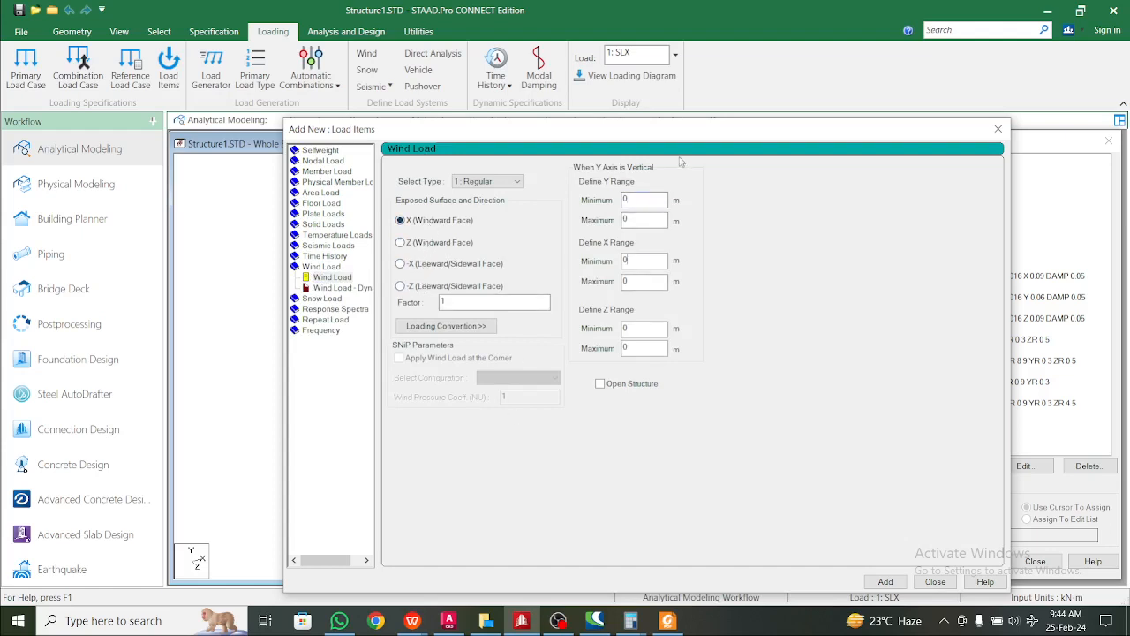
pyautogui.moveTo(685, 135); pyautogui.dragTo(1021, 441)
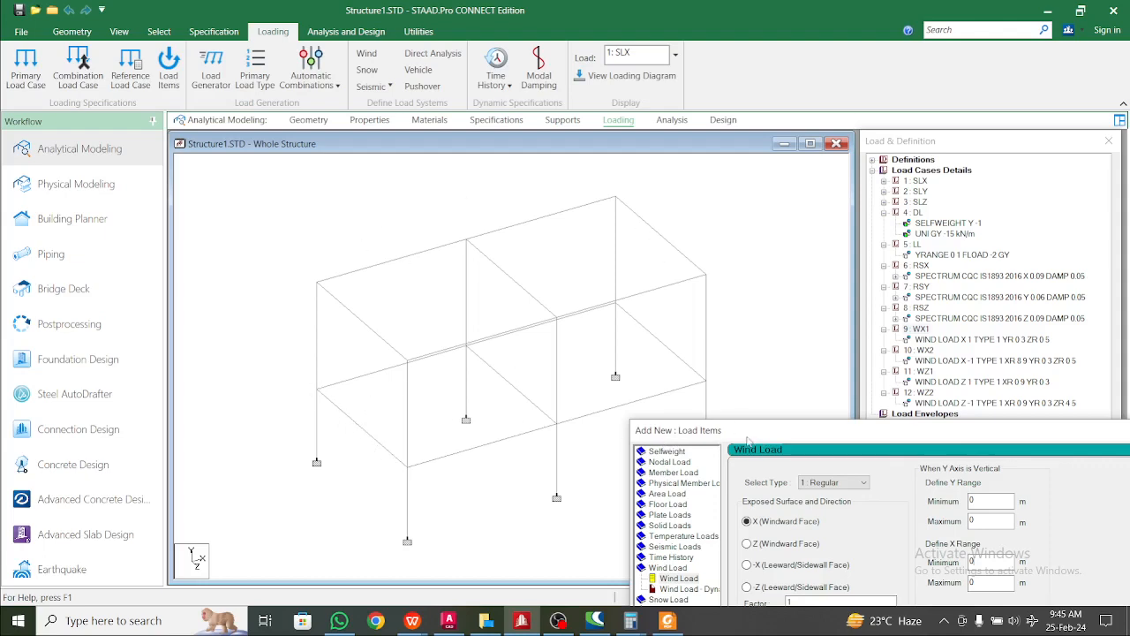
pyautogui.moveTo(748, 439); pyautogui.dragTo(234, 206)
pyautogui.moveTo(513, 208); pyautogui.dragTo(515, 184)
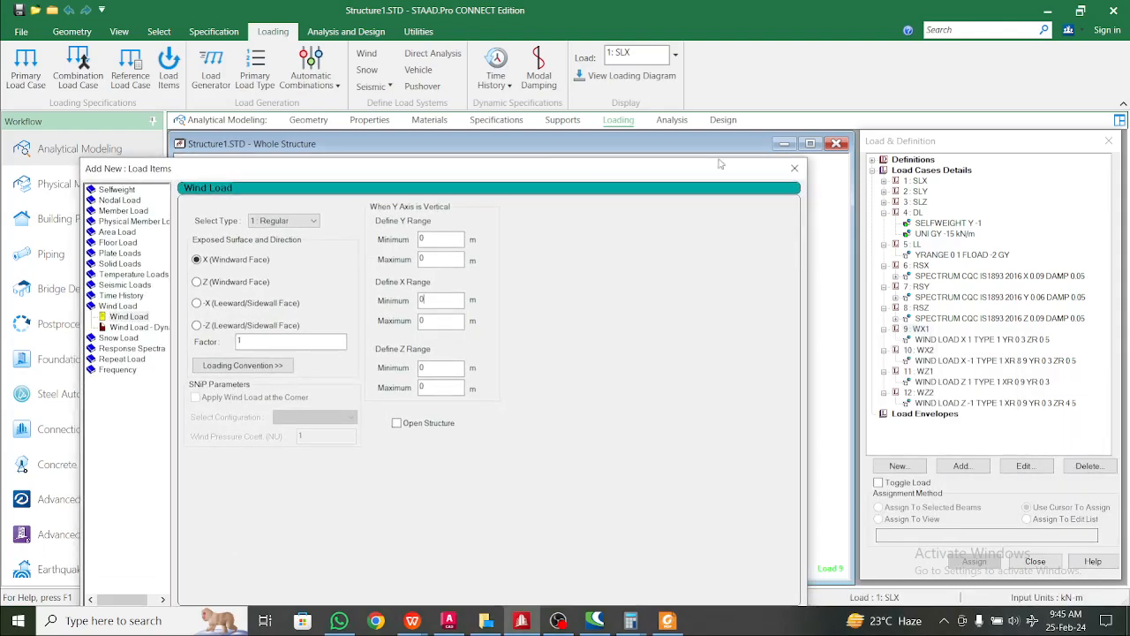
pyautogui.click(792, 169)
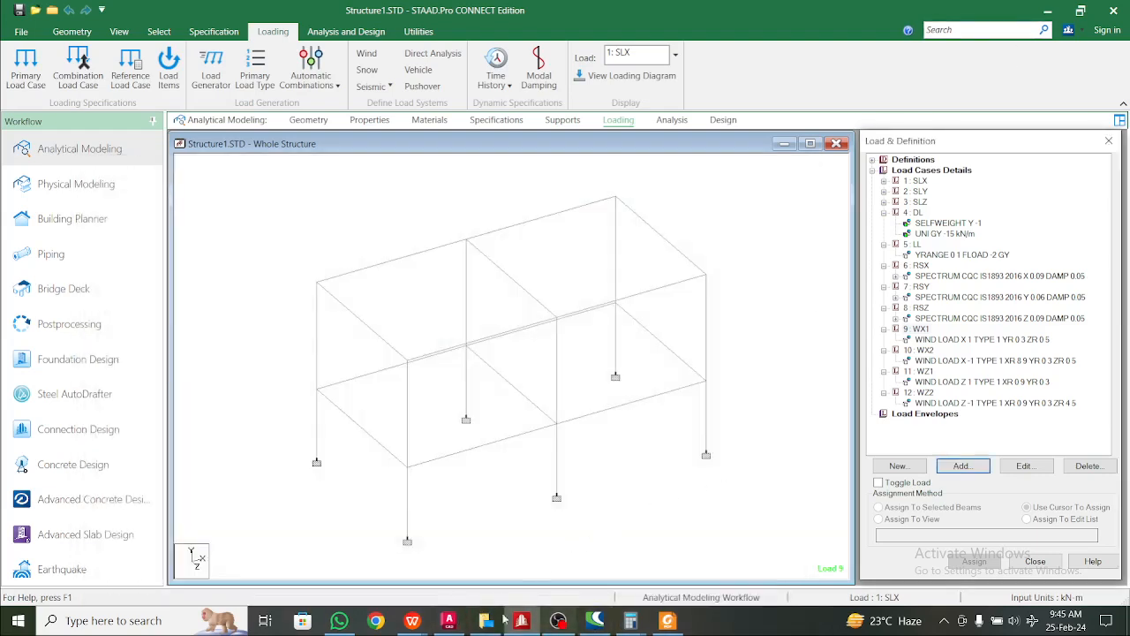
# - Return to the wind load spreadsheet in WPS Office and compare the side-face, X windward and opposite-face coefficients with their formulas
pyautogui.moveTo(415, 621)
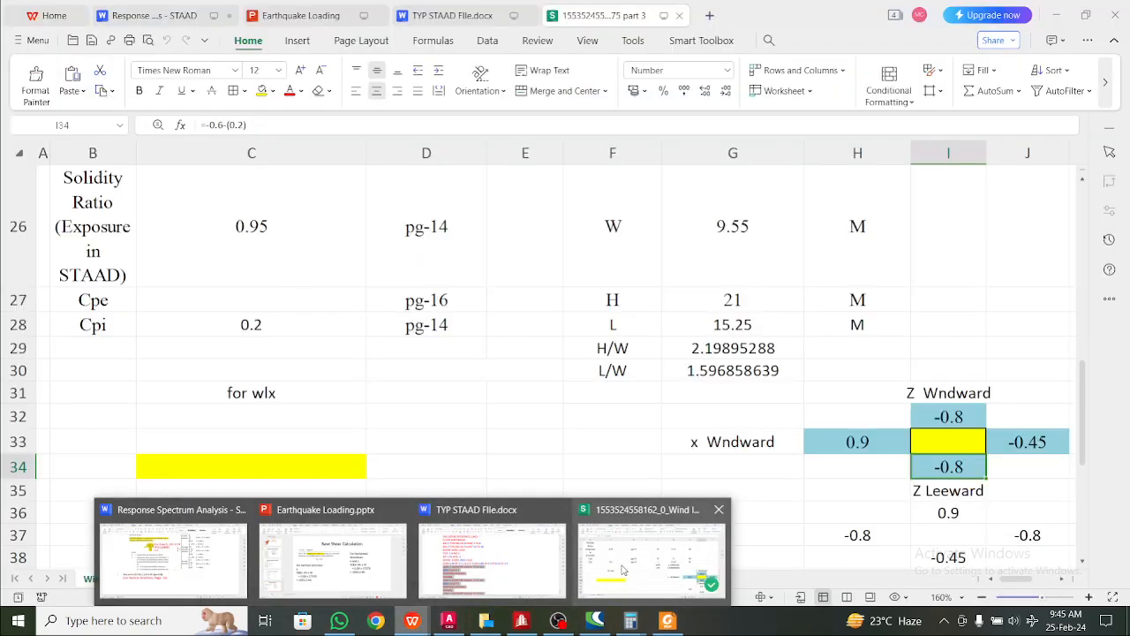
pyautogui.click(654, 589)
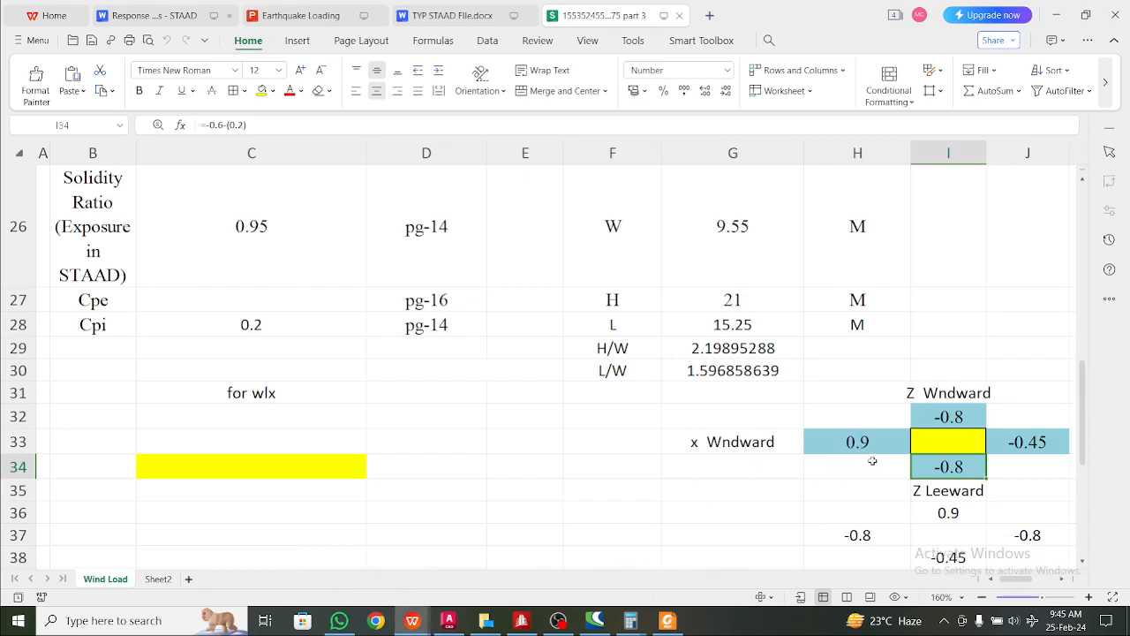
pyautogui.click(938, 422)
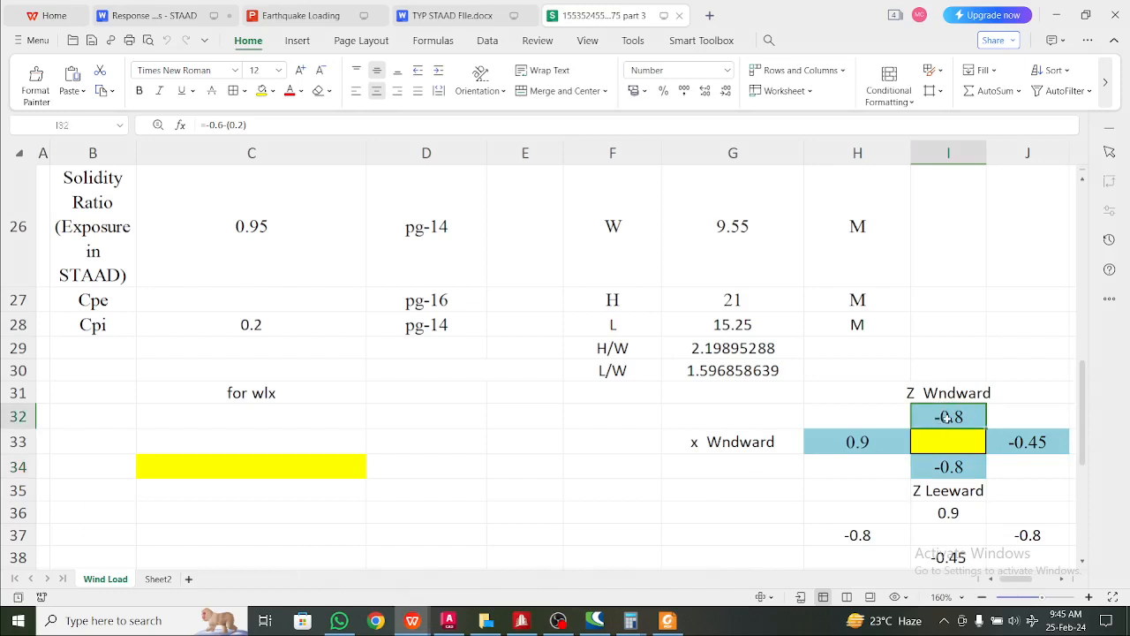
pyautogui.click(949, 472)
pyautogui.click(861, 437)
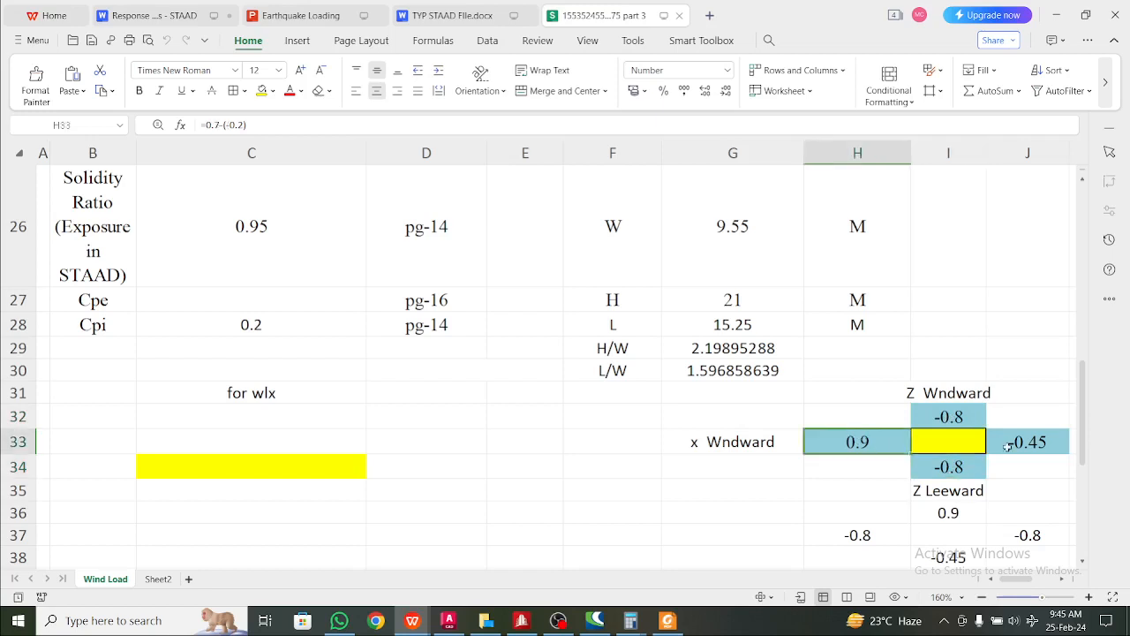
pyautogui.click(1008, 447)
pyautogui.click(796, 426)
pyautogui.click(902, 444)
pyautogui.click(1020, 444)
pyautogui.click(874, 439)
pyautogui.click(1003, 439)
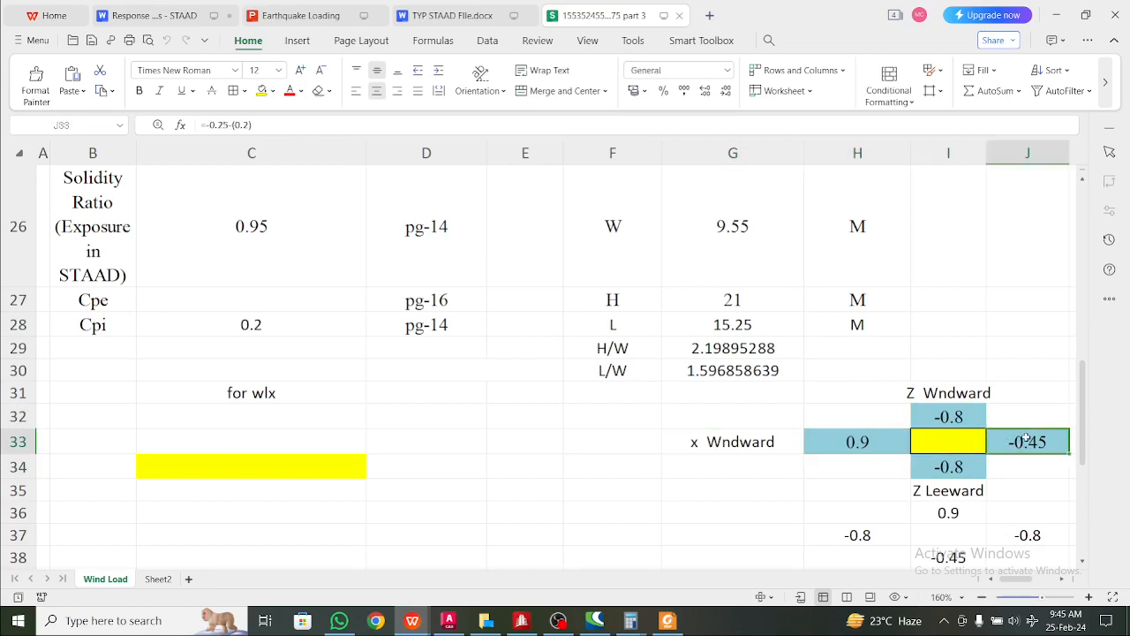
# - Recheck the side-face coefficient formulas in I32 and I34 against the X-direction coefficients in H33 and J33
pyautogui.click(947, 442)
pyautogui.click(942, 468)
pyautogui.click(944, 417)
pyautogui.click(948, 475)
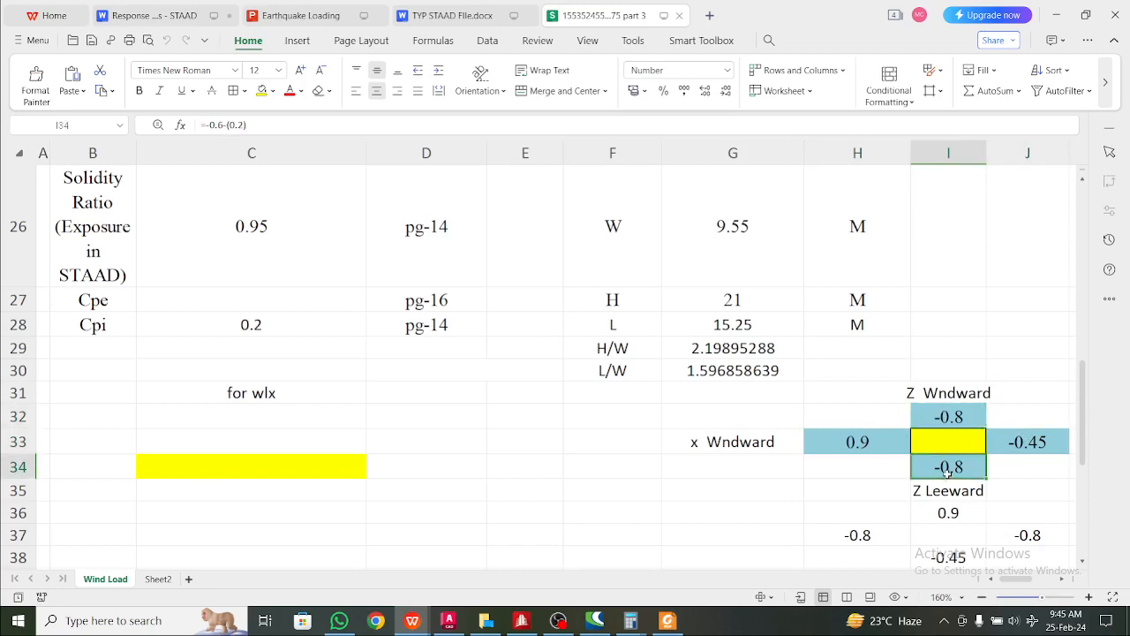
pyautogui.click(853, 450)
pyautogui.click(1013, 437)
pyautogui.click(947, 421)
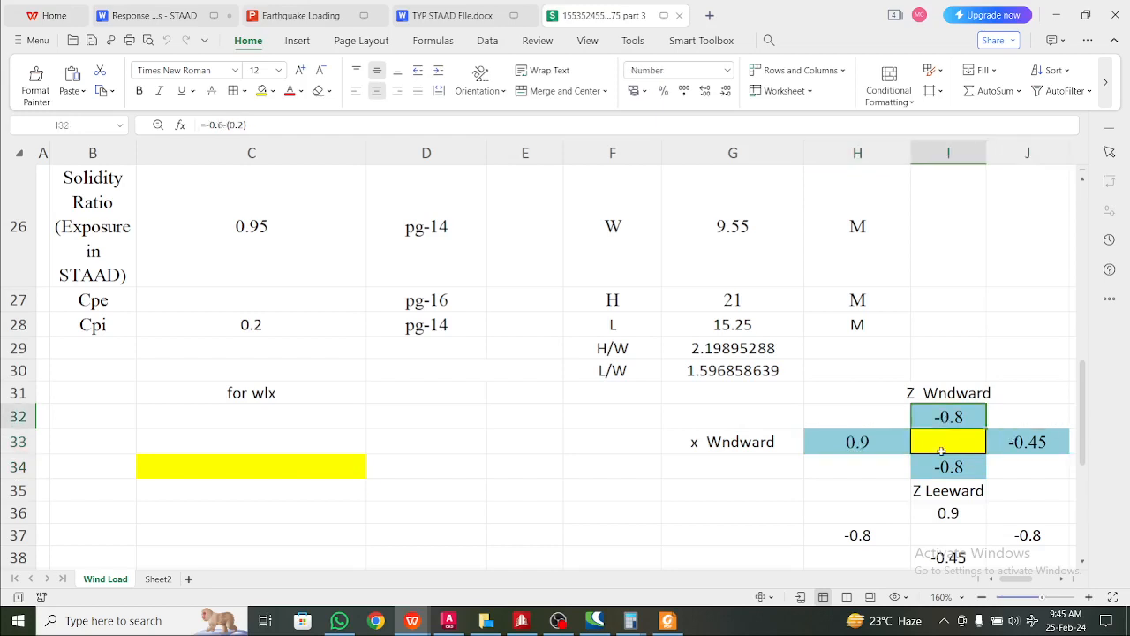
pyautogui.click(941, 483)
pyautogui.click(938, 471)
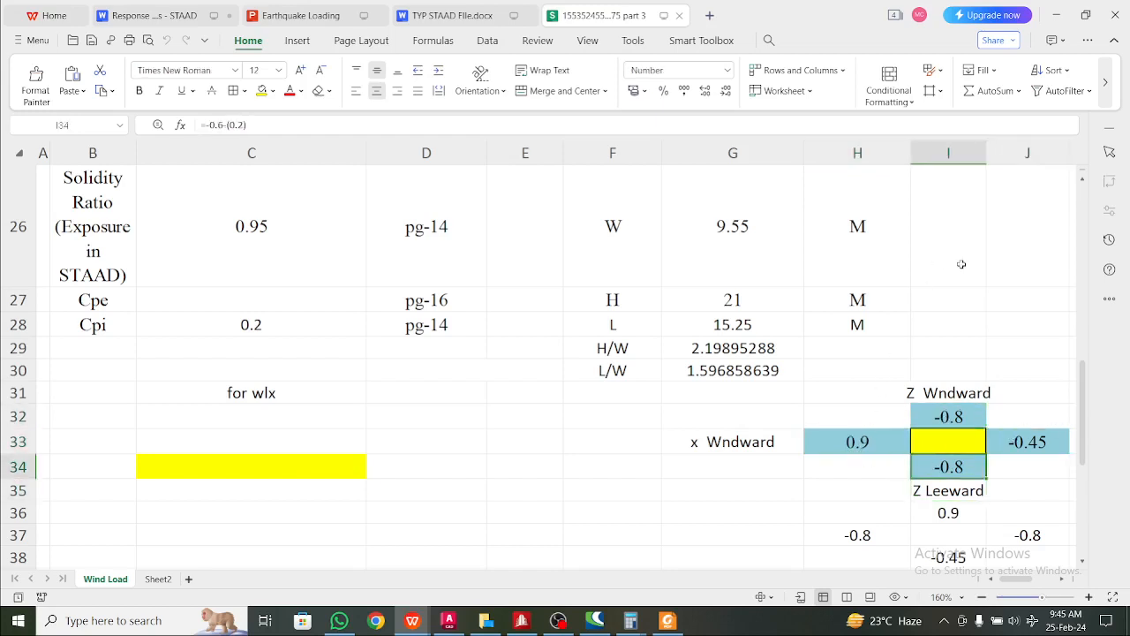
# - Switch back to STAAD.Pro and inspect the WX1, WX2, WZ1 and WZ2 wind loads on the model
pyautogui.click(1056, 15)
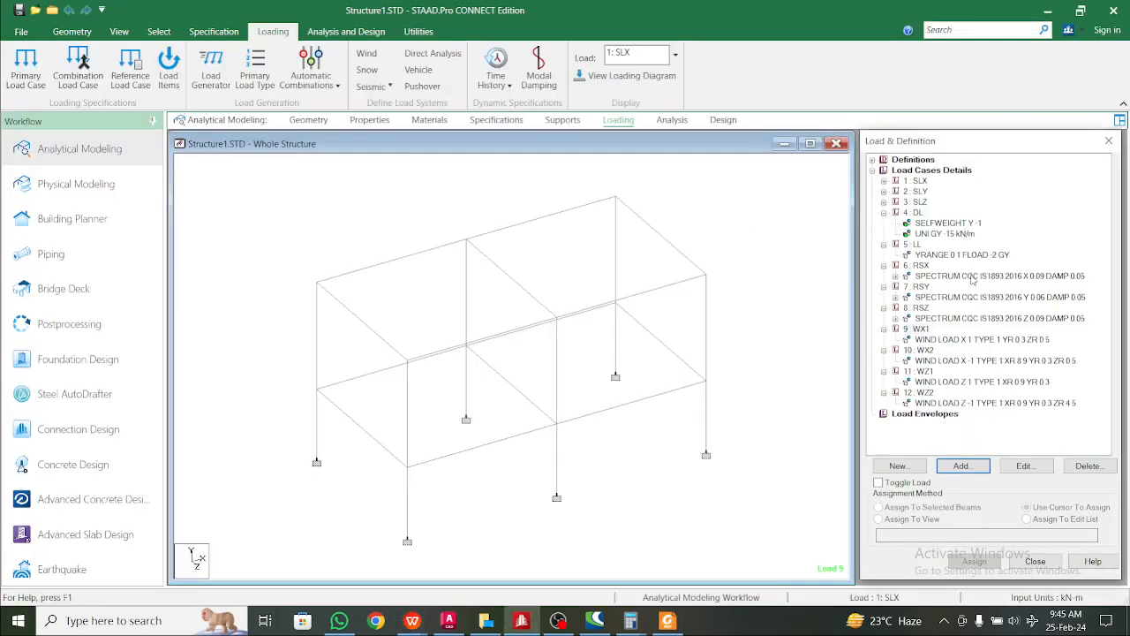
pyautogui.click(966, 342)
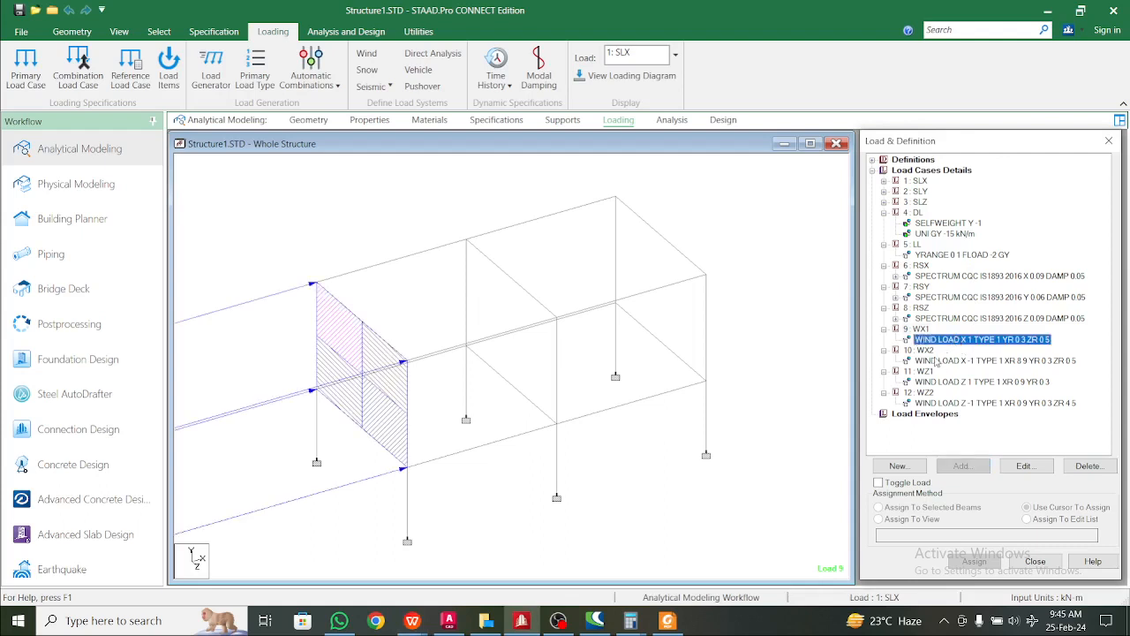
pyautogui.click(938, 362)
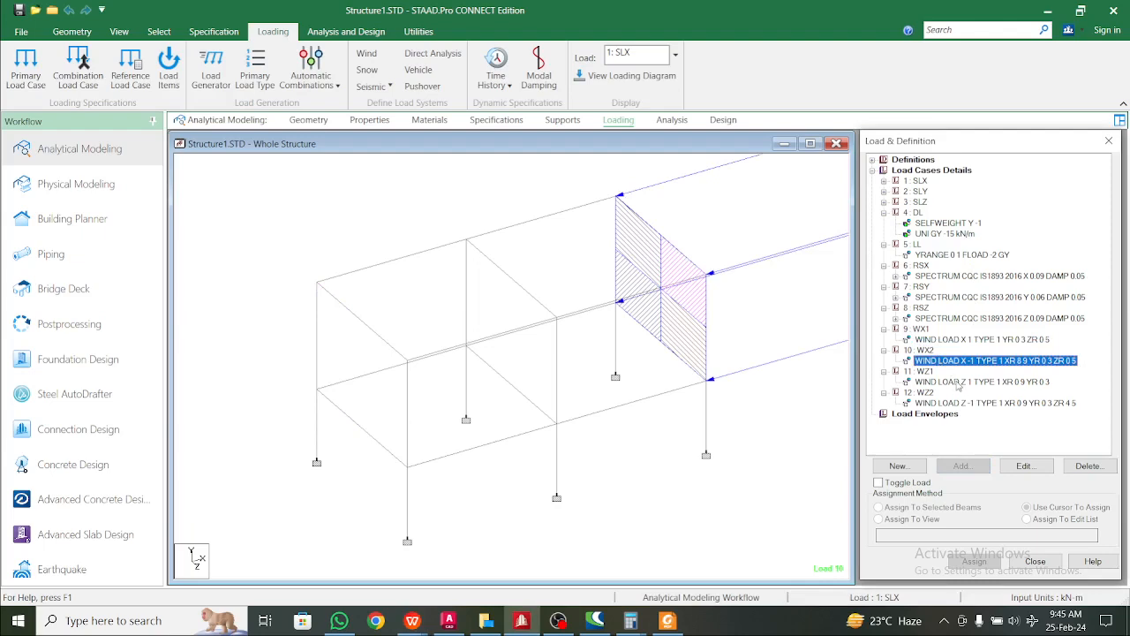
pyautogui.click(959, 383)
pyautogui.click(962, 405)
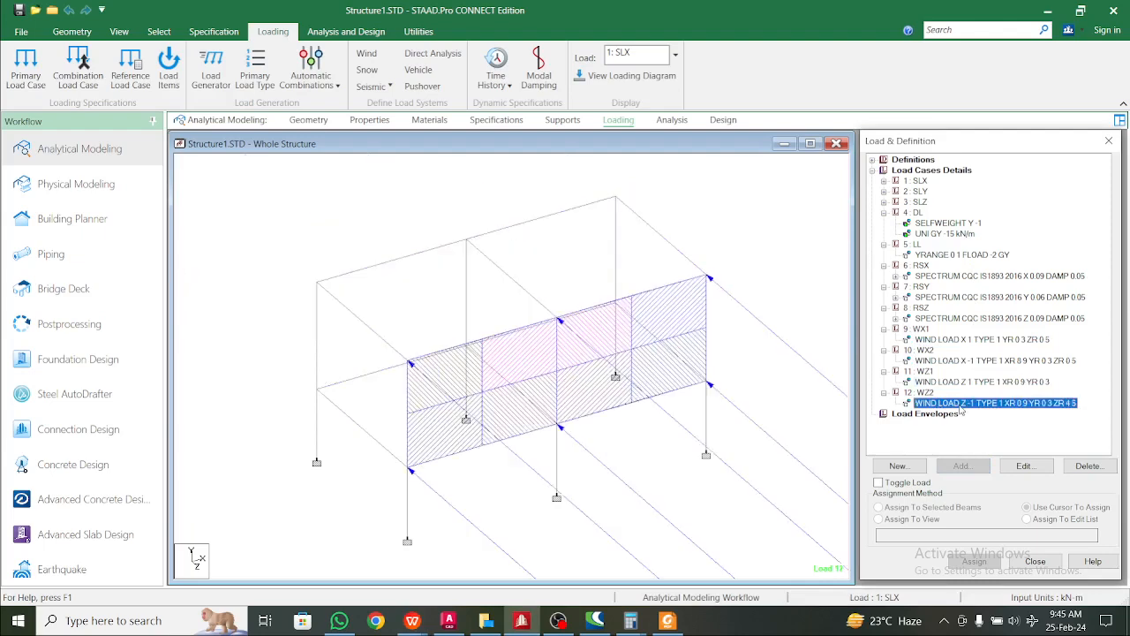
pyautogui.click(970, 383)
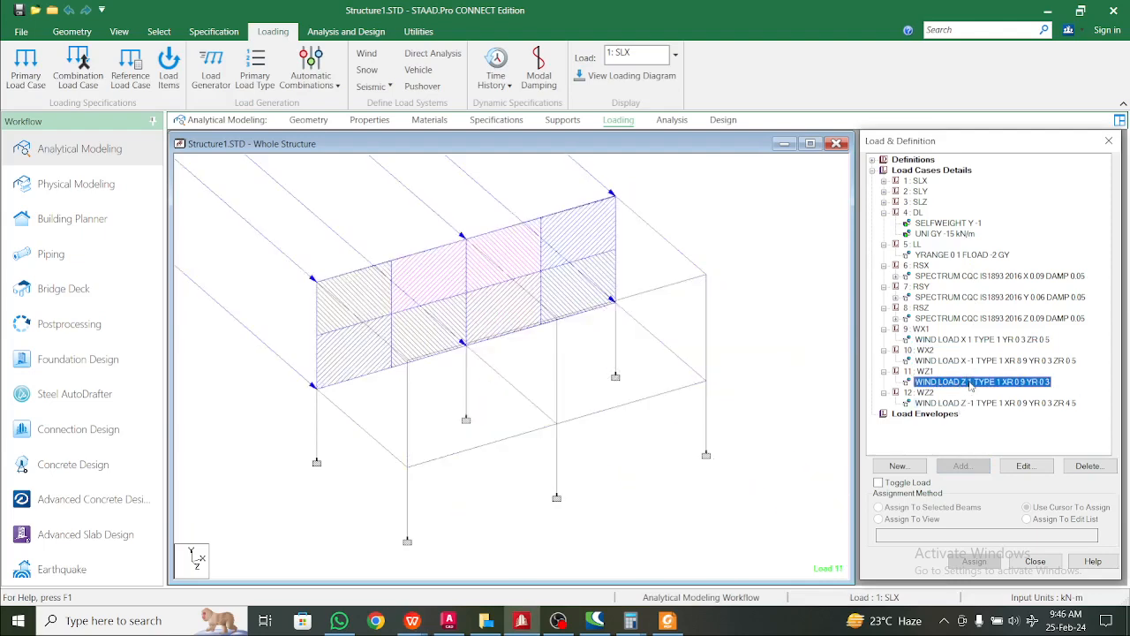
pyautogui.click(985, 361)
pyautogui.click(988, 340)
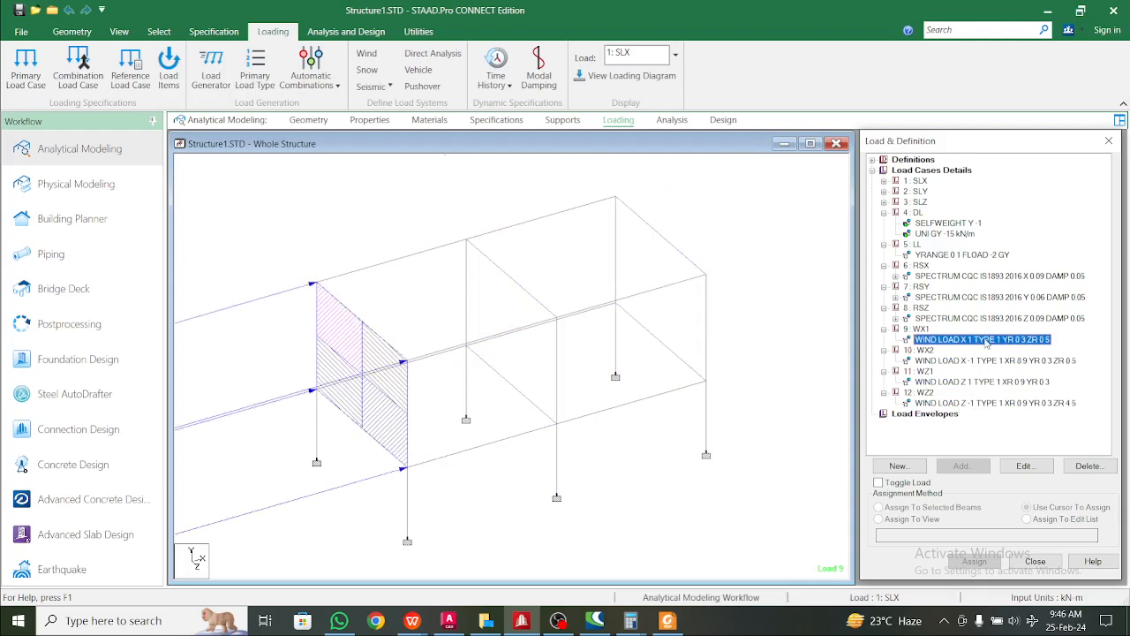
# - Review the factor and range settings of the WX1 wind load, and compare the loaded faces of all four wind cases
pyautogui.click(1024, 465)
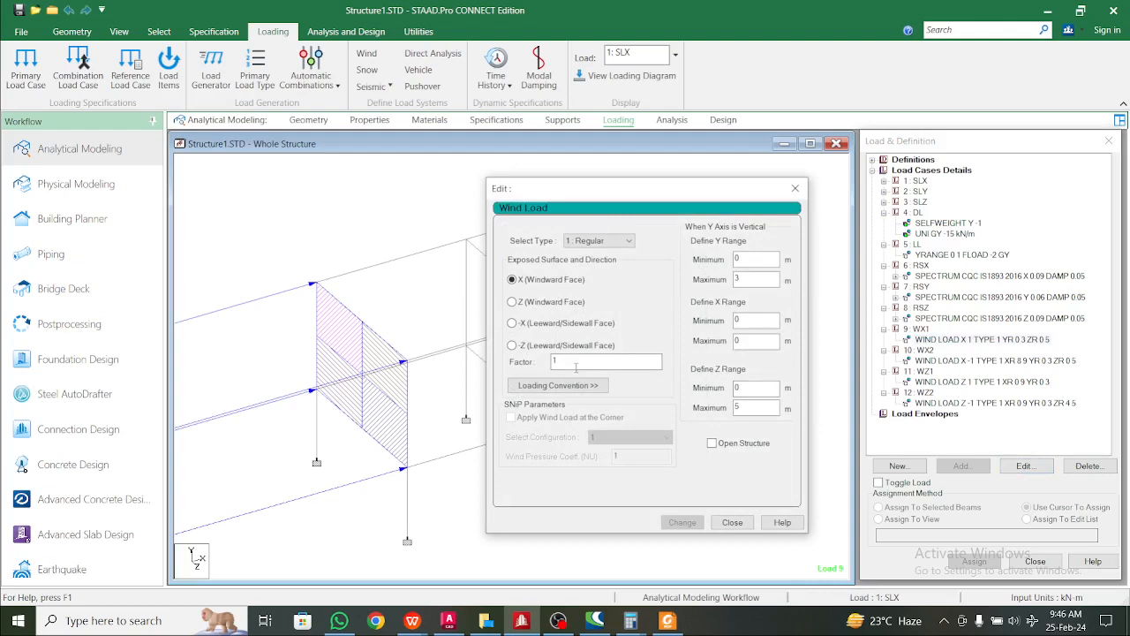
pyautogui.click(797, 193)
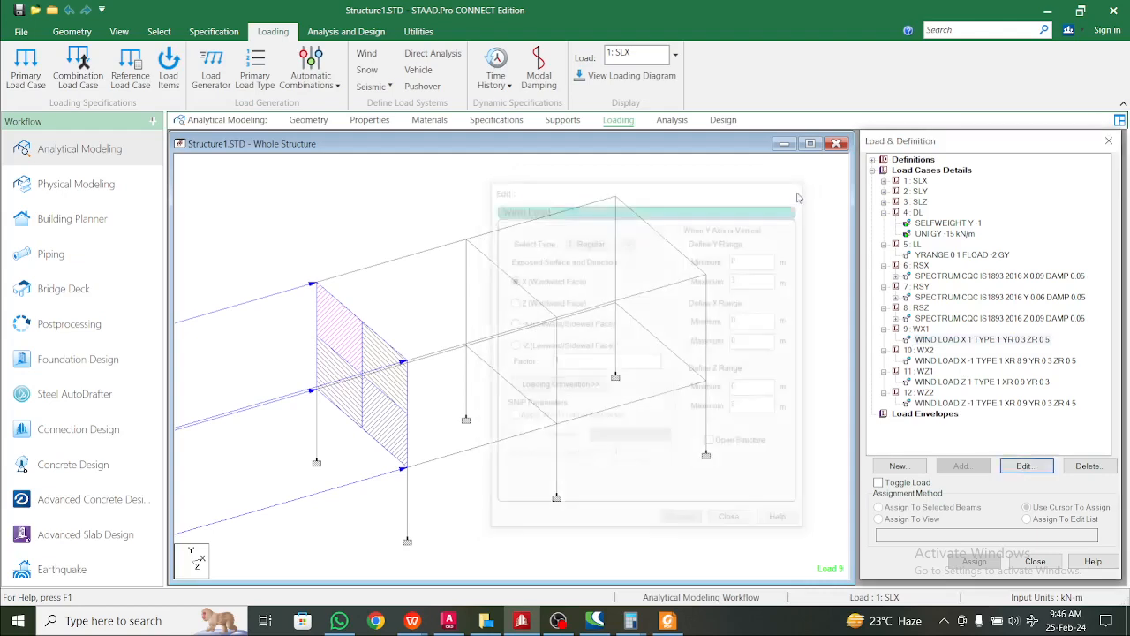
pyautogui.click(957, 360)
pyautogui.click(955, 382)
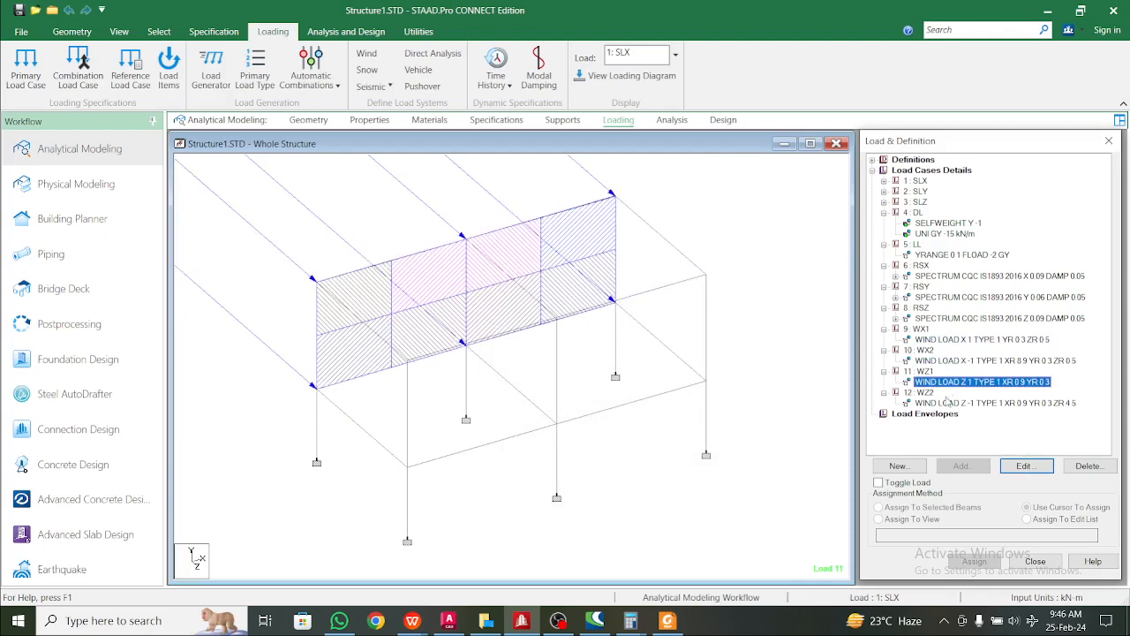
pyautogui.click(948, 403)
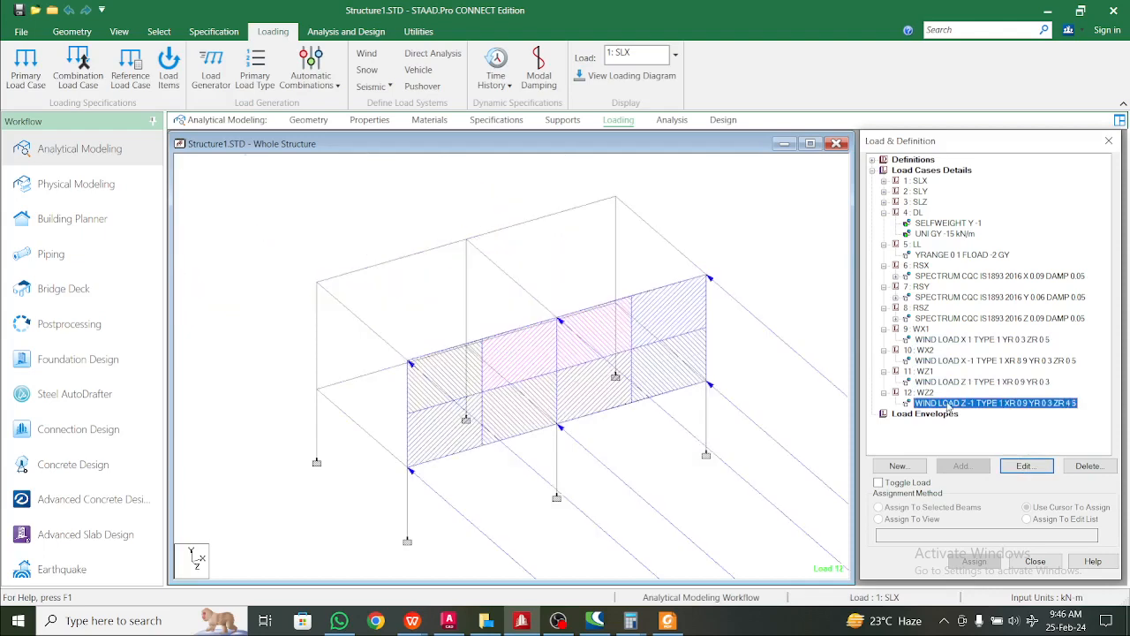
pyautogui.click(954, 383)
pyautogui.click(959, 360)
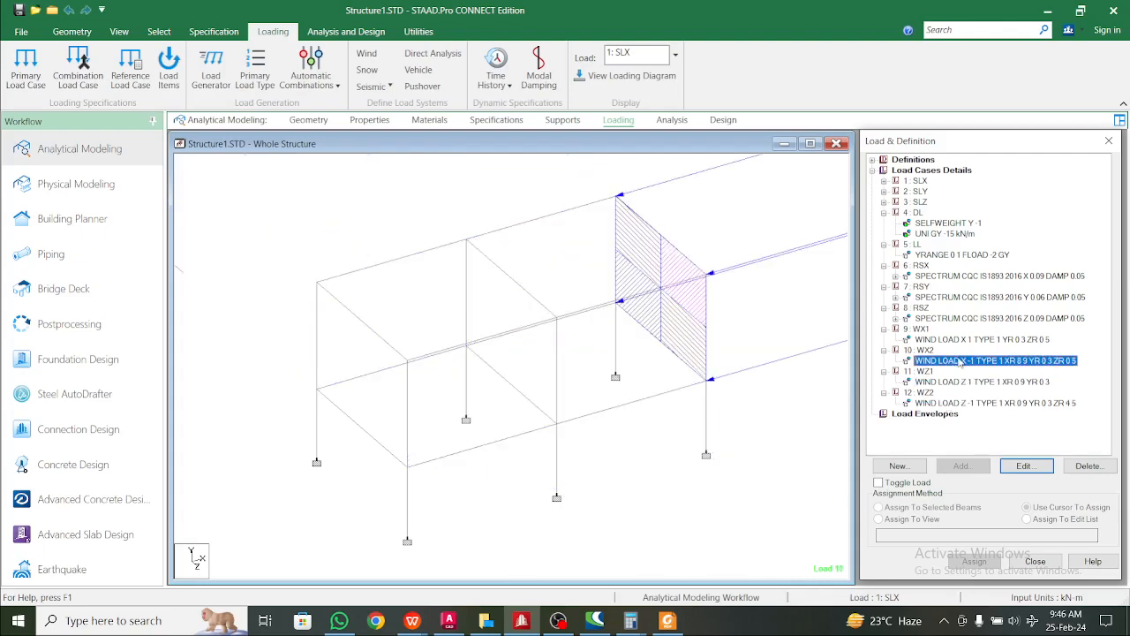
pyautogui.click(961, 341)
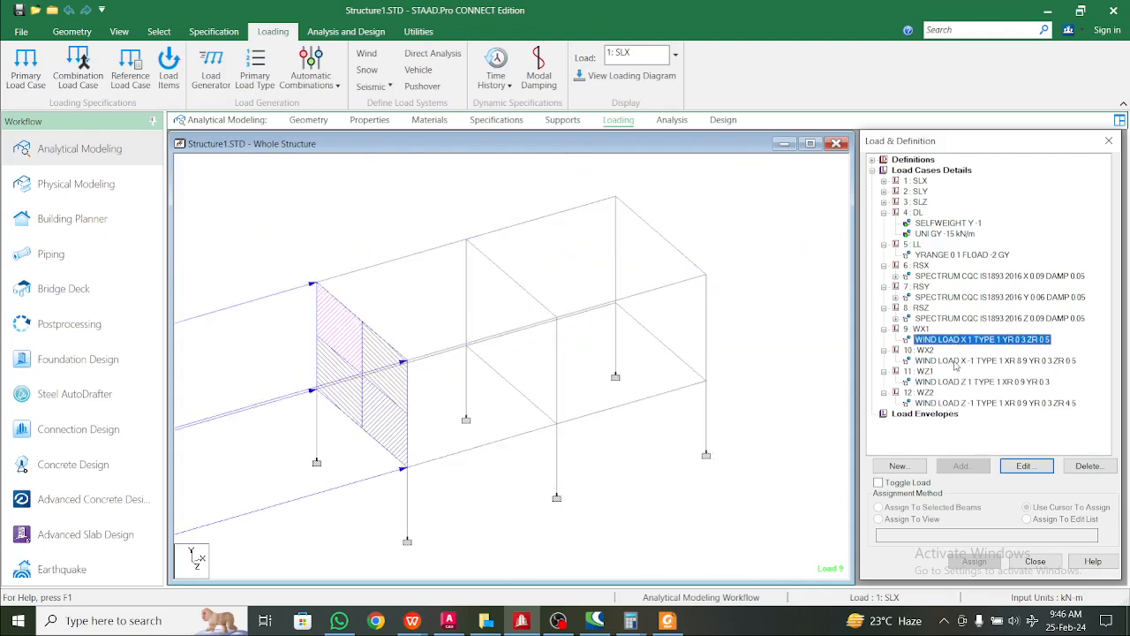
# - Step through the WX2, WZ1, WZ2 and WX1 wind load items to check the loaded face and direction of each
pyautogui.click(955, 363)
pyautogui.click(955, 382)
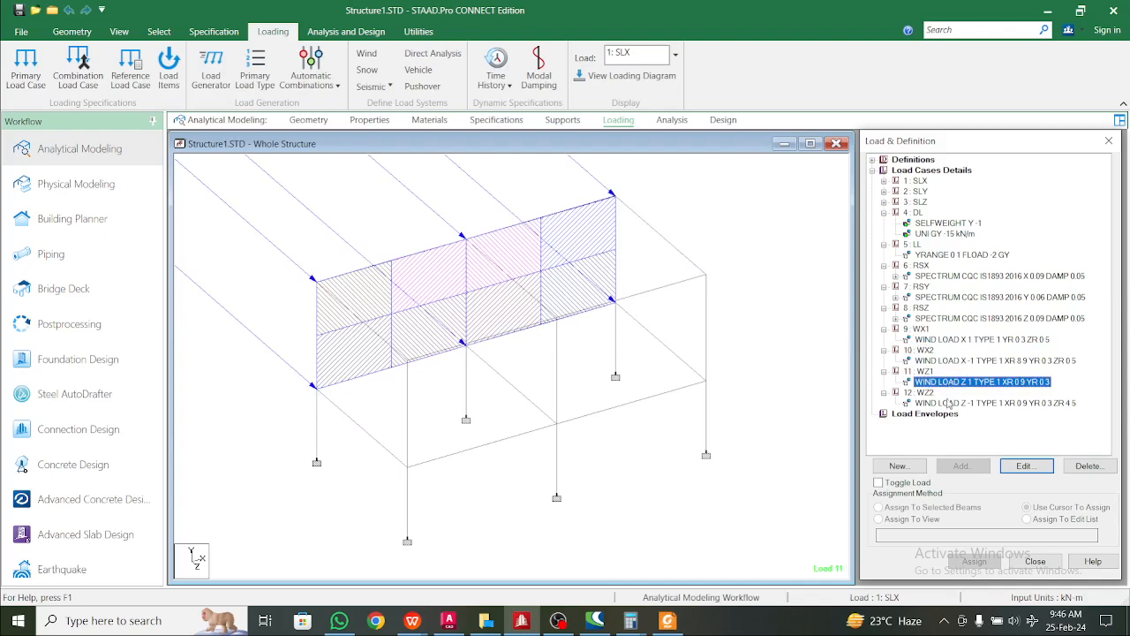
pyautogui.click(947, 405)
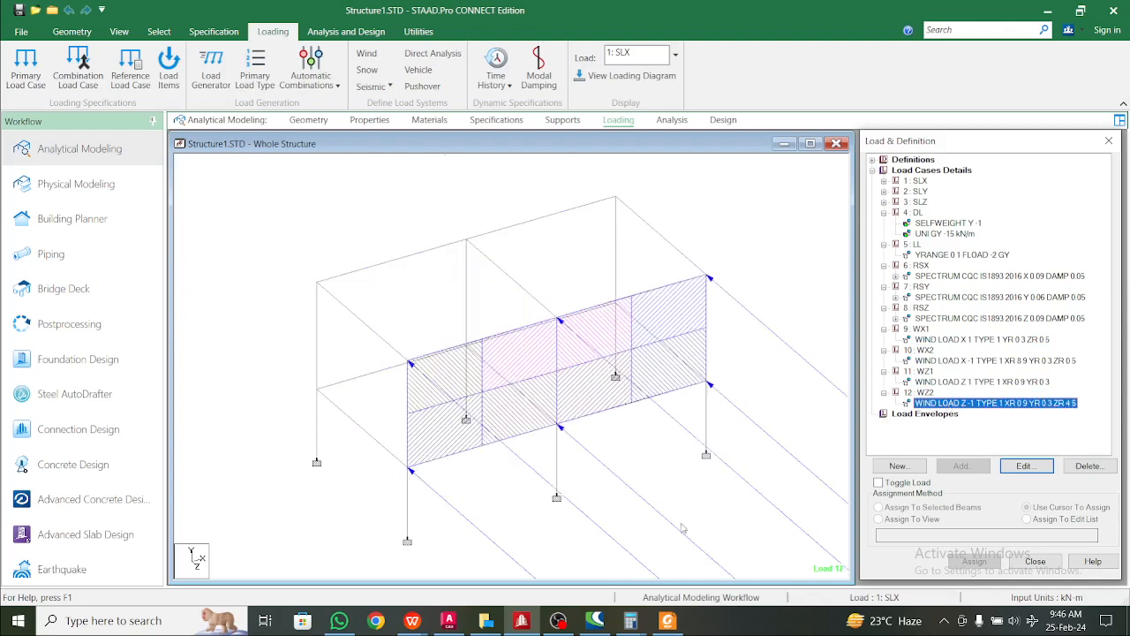
pyautogui.click(945, 382)
pyautogui.click(959, 362)
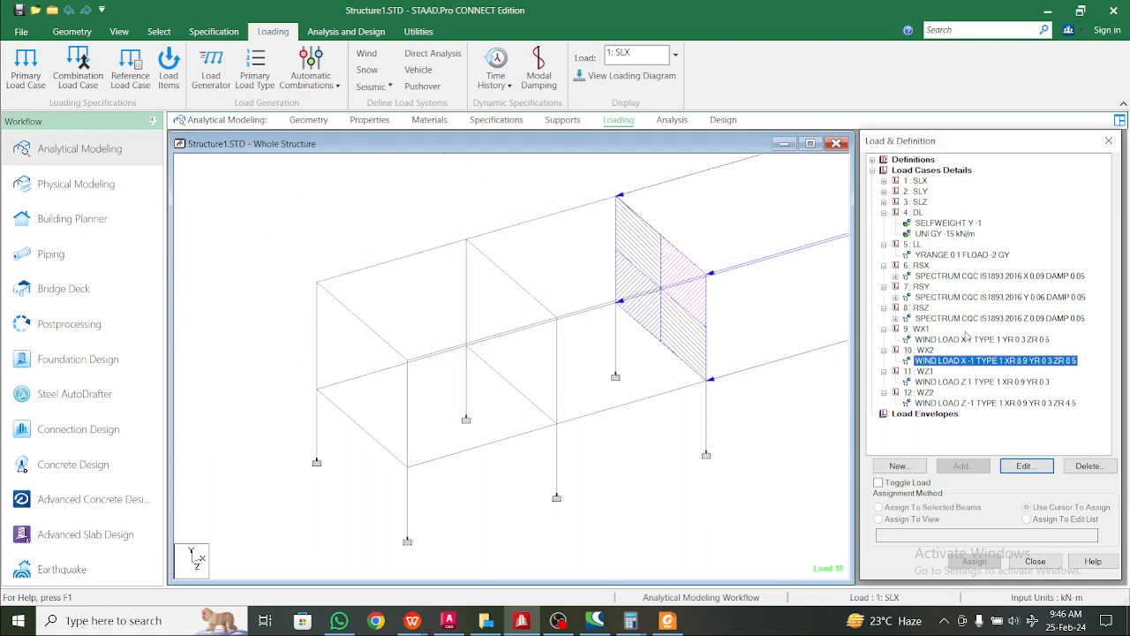
pyautogui.click(968, 340)
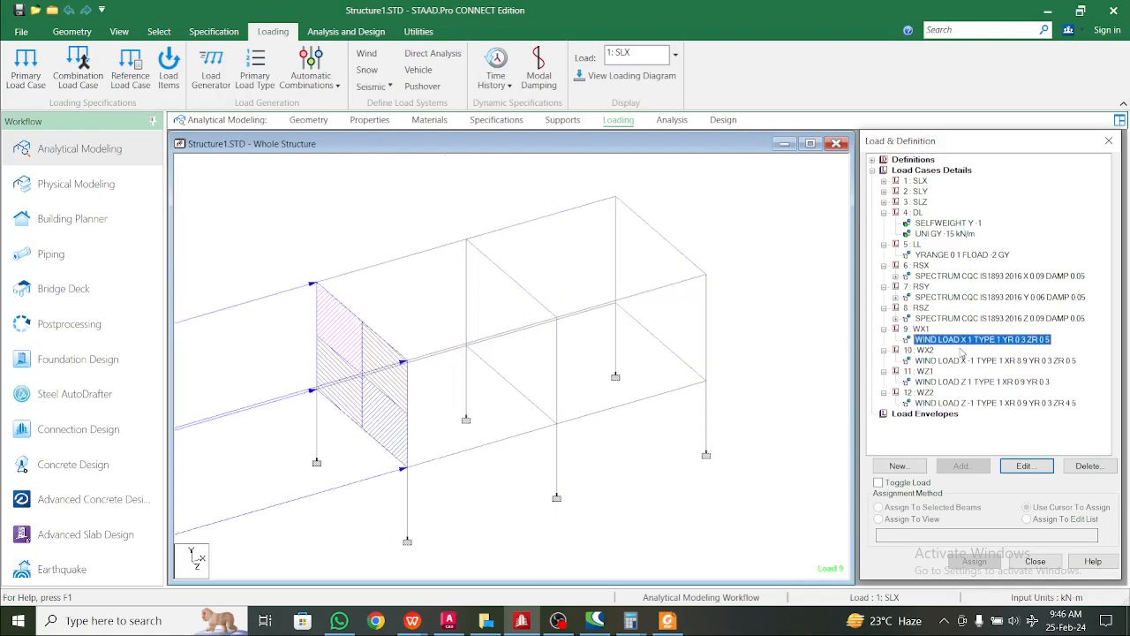
# - Recheck the four wind load items against one another, comparing the opposing X faces and the opposing Z faces on the frame
pyautogui.click(961, 320)
pyautogui.click(959, 341)
pyautogui.click(958, 360)
pyautogui.click(960, 382)
pyautogui.click(959, 404)
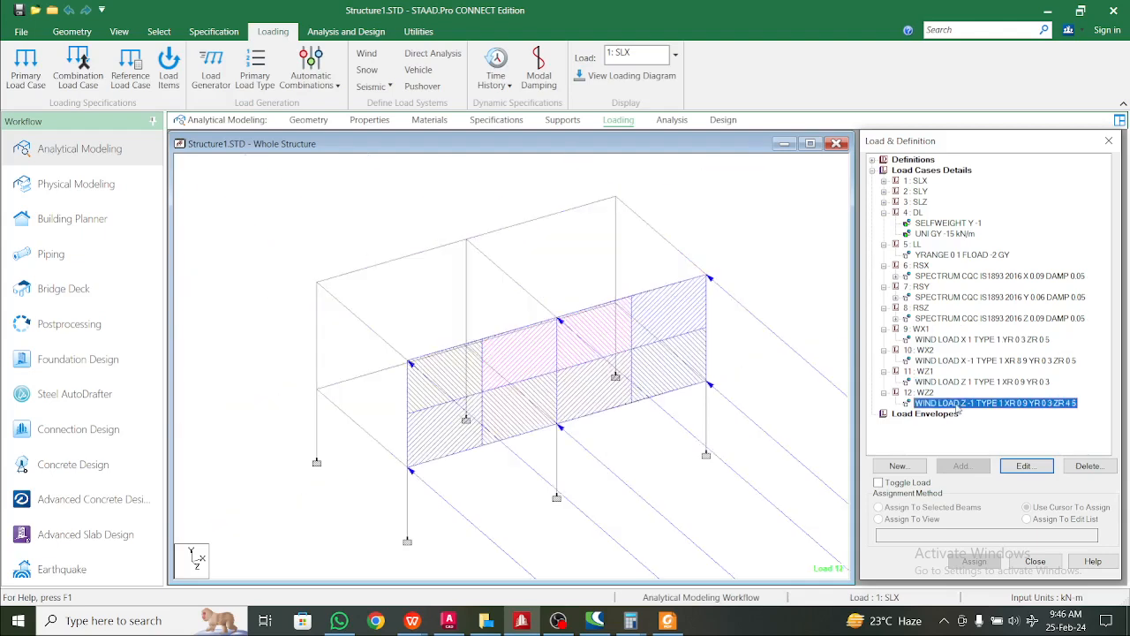
pyautogui.click(961, 383)
pyautogui.click(967, 341)
pyautogui.click(965, 361)
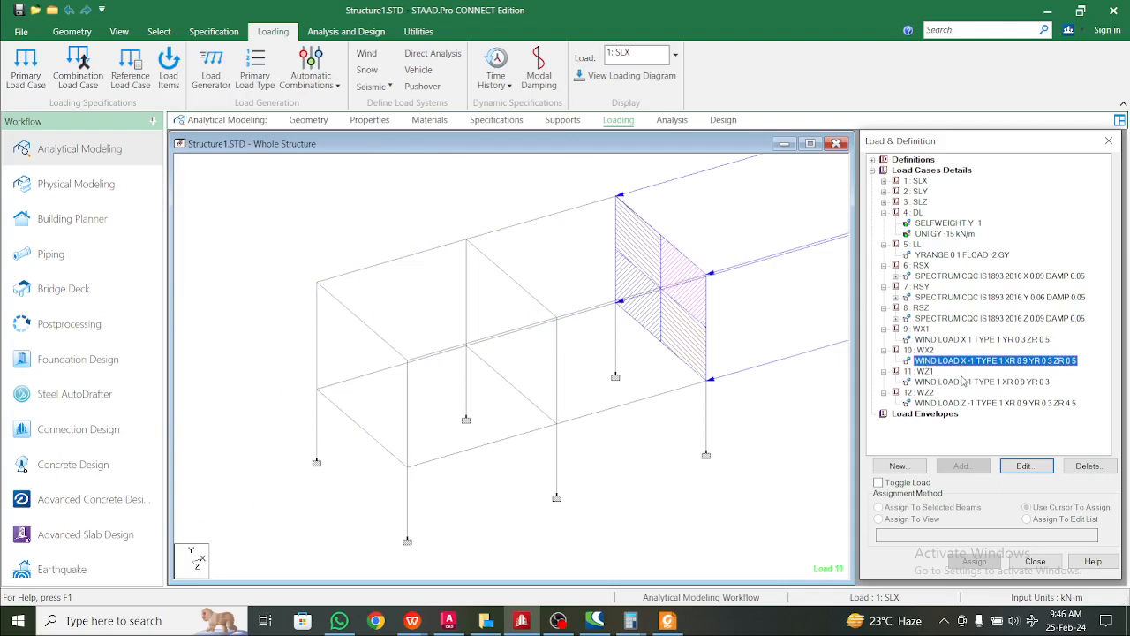
pyautogui.click(967, 405)
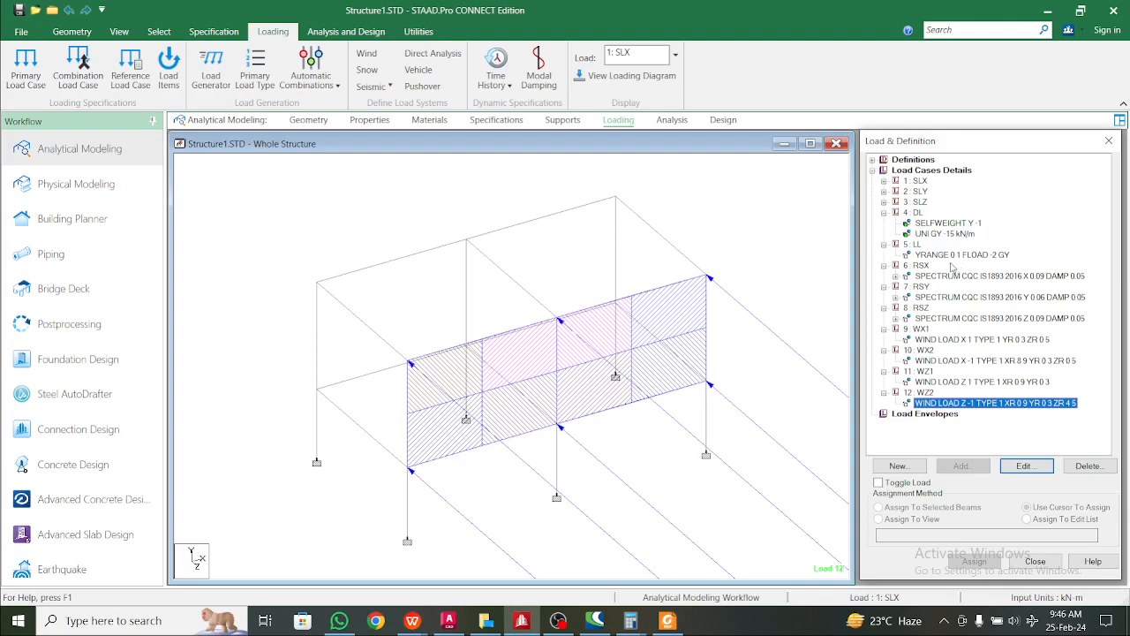
pyautogui.click(927, 171)
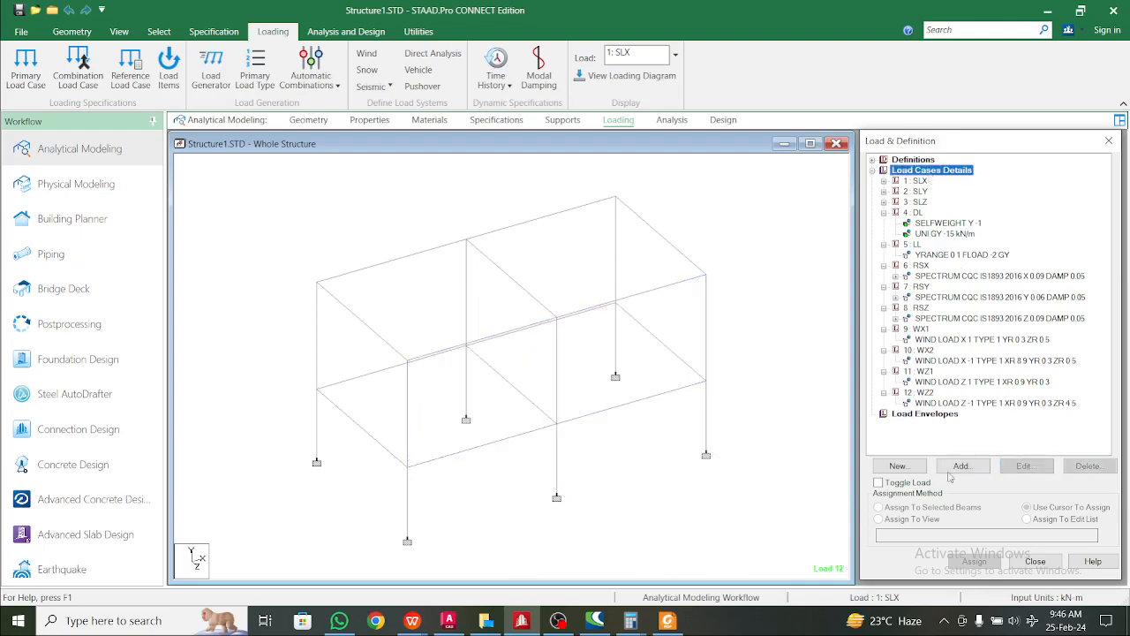
pyautogui.click(963, 467)
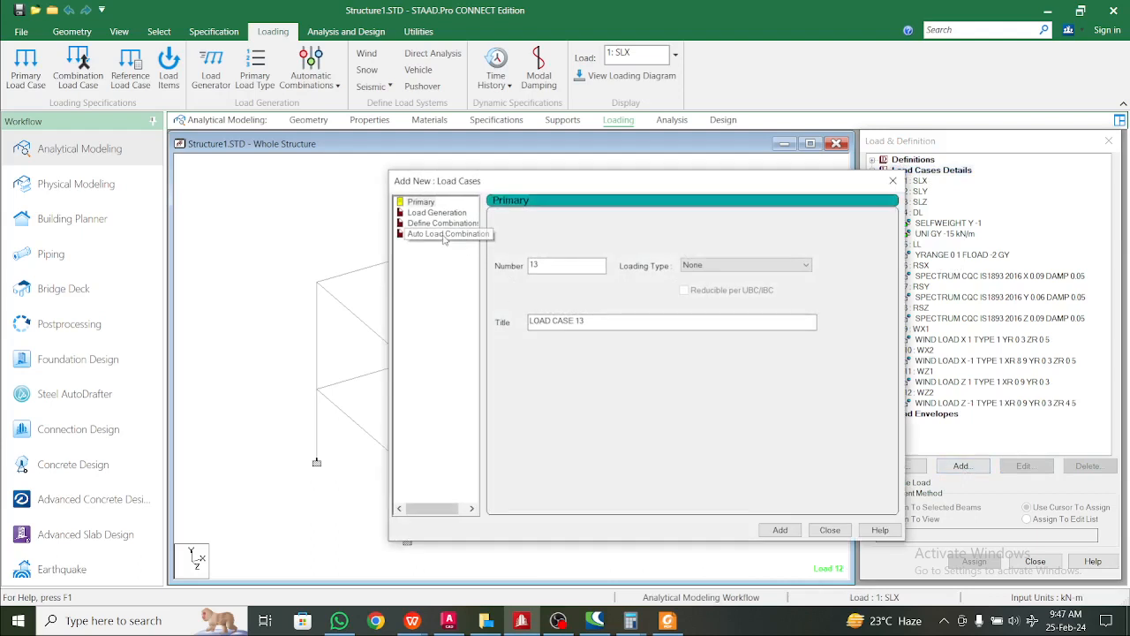
pyautogui.click(455, 214)
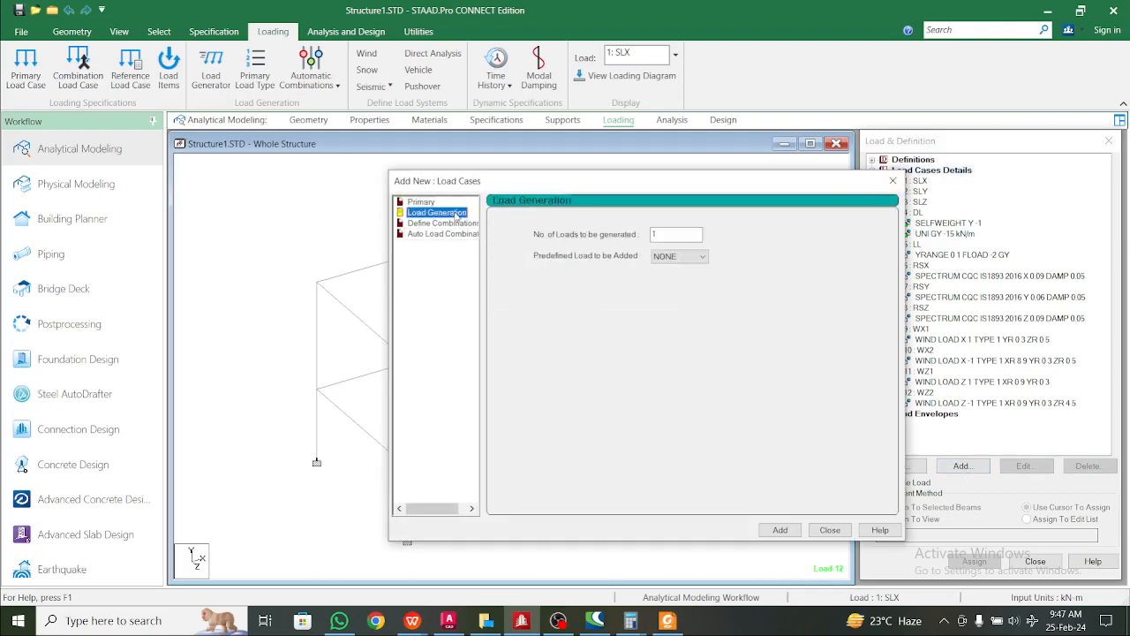
pyautogui.click(433, 203)
pyautogui.click(697, 265)
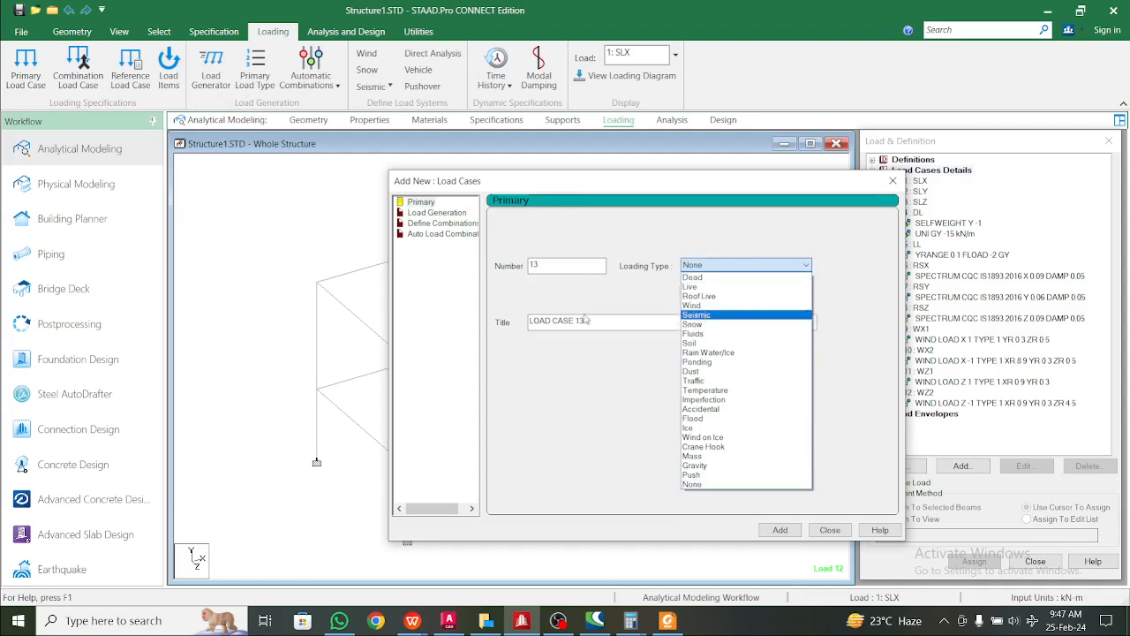
pyautogui.click(894, 187)
pyautogui.click(893, 180)
pyautogui.click(916, 191)
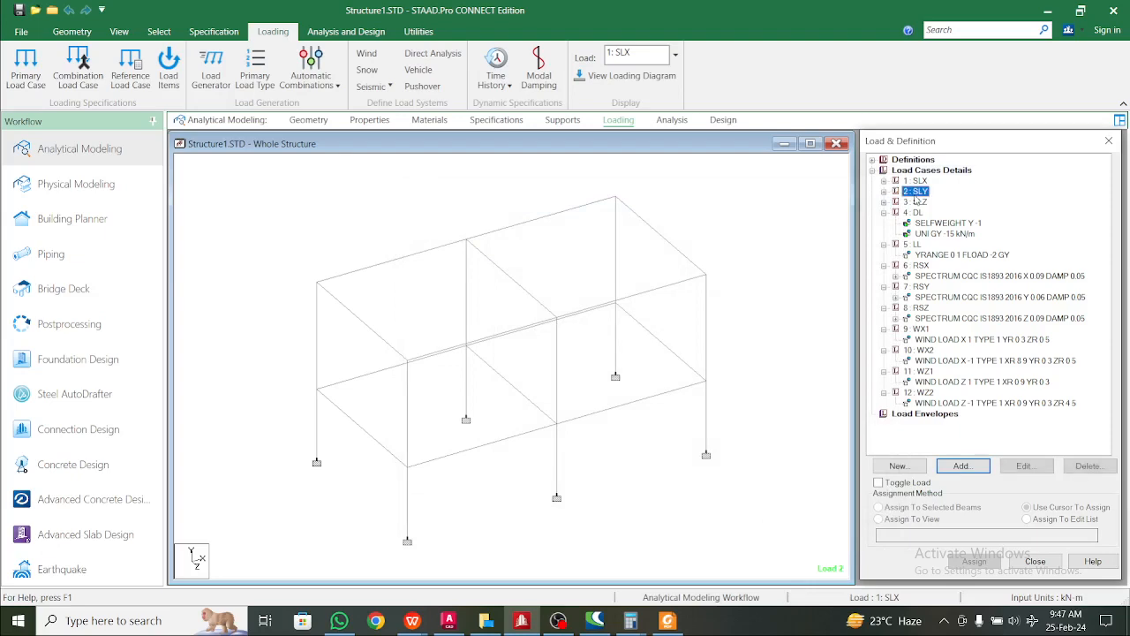
pyautogui.click(960, 469)
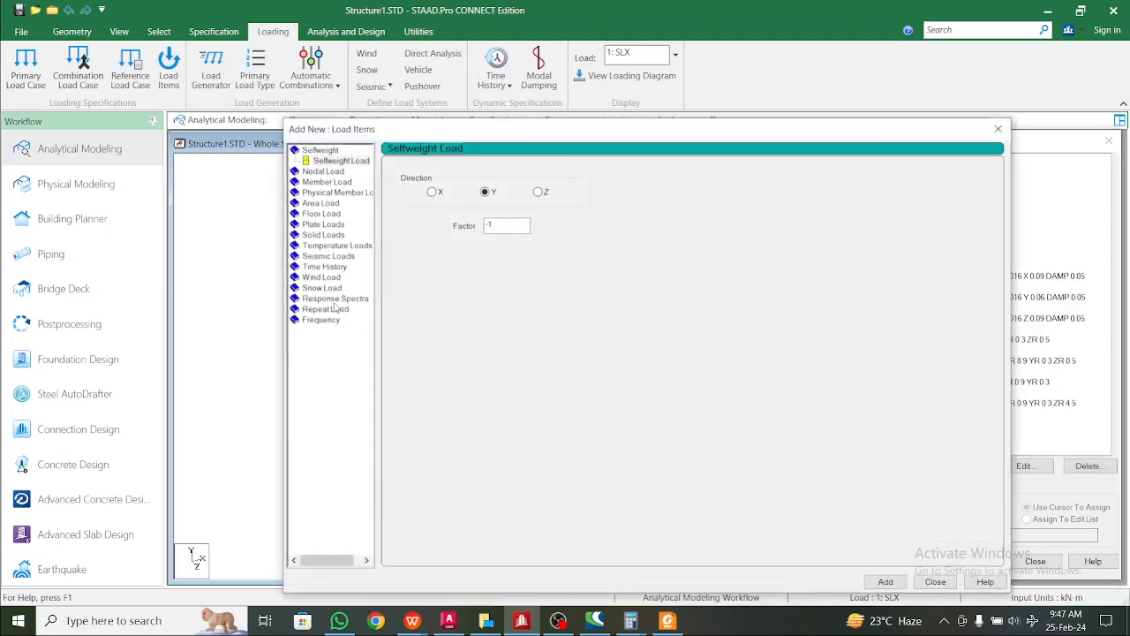
pyautogui.click(334, 300)
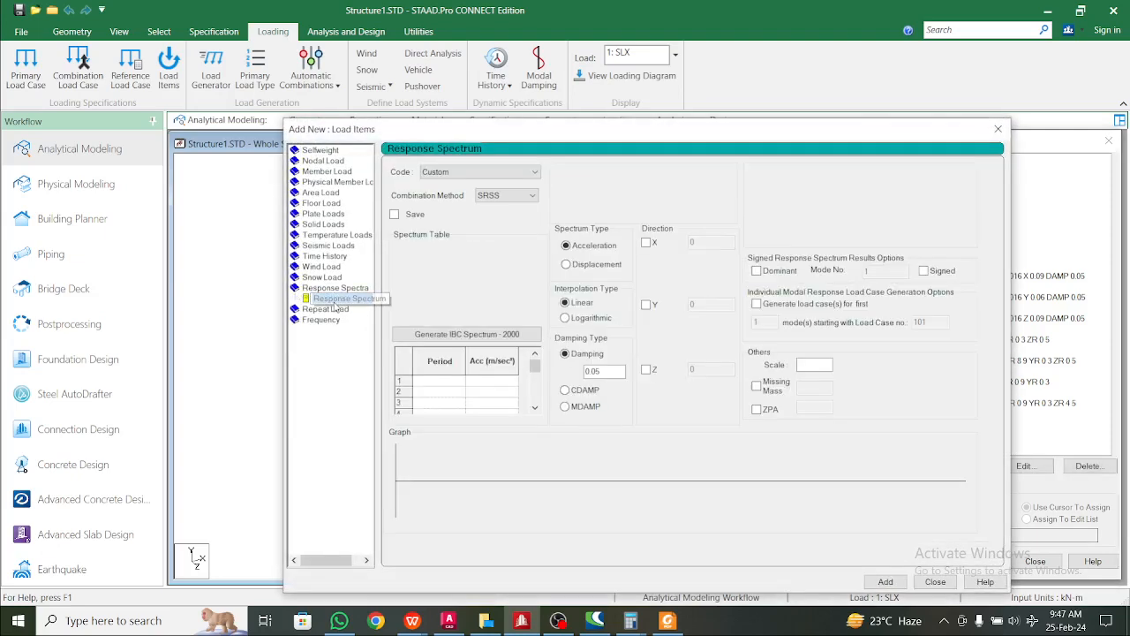
pyautogui.click(998, 129)
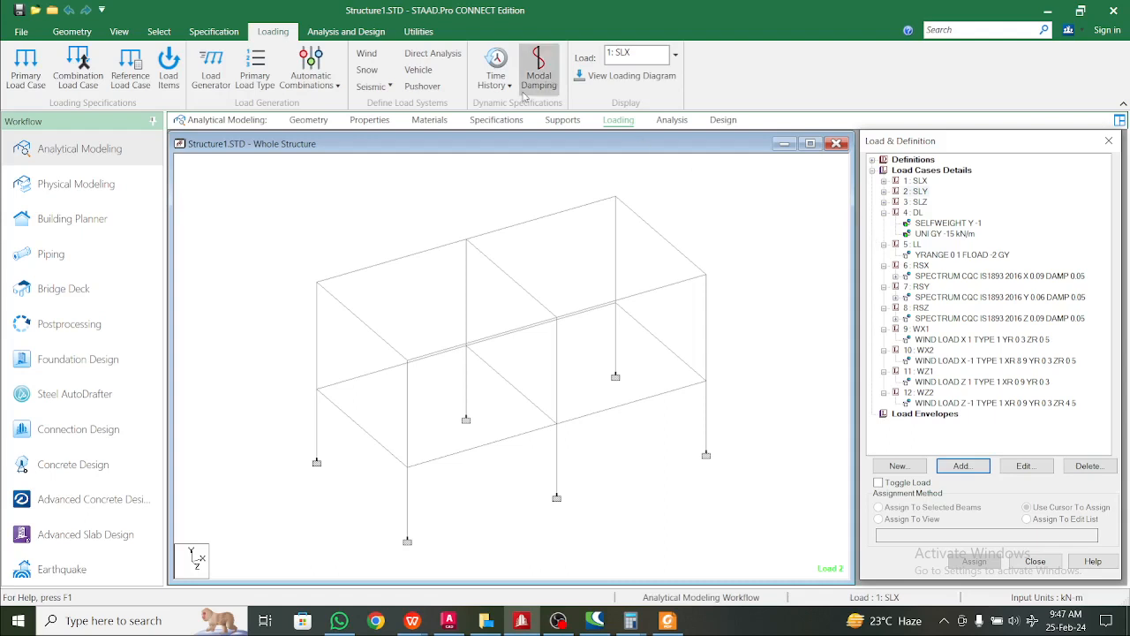
# - Expand the load definitions and review the wind, IS 1893 and load case commands in the STAAD command file
pyautogui.click(873, 159)
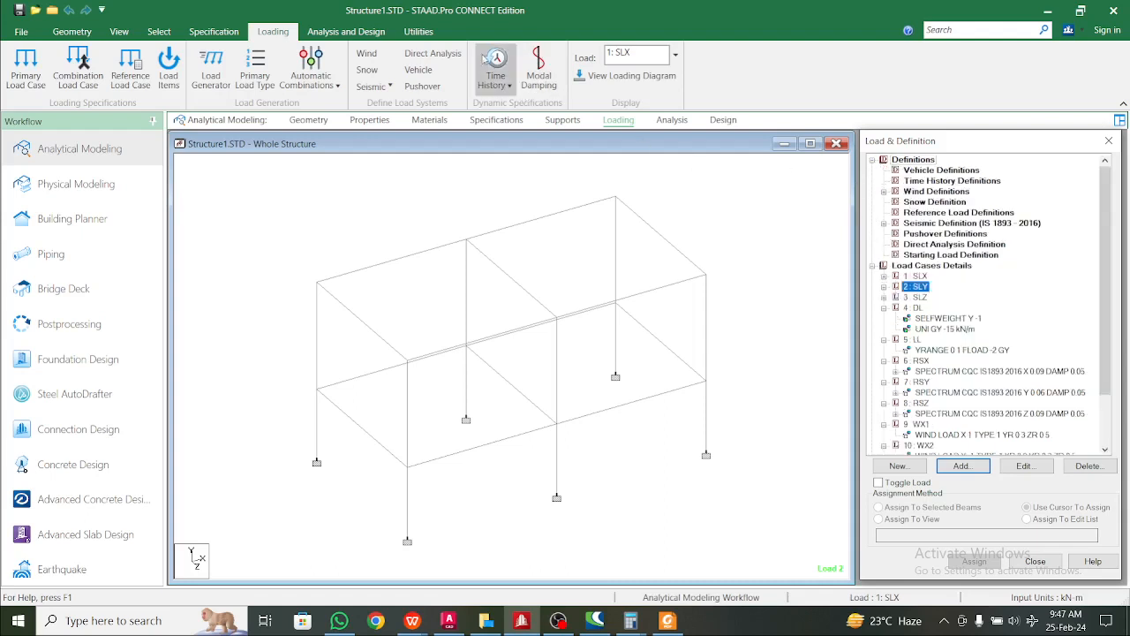
pyautogui.click(418, 31)
pyautogui.click(392, 66)
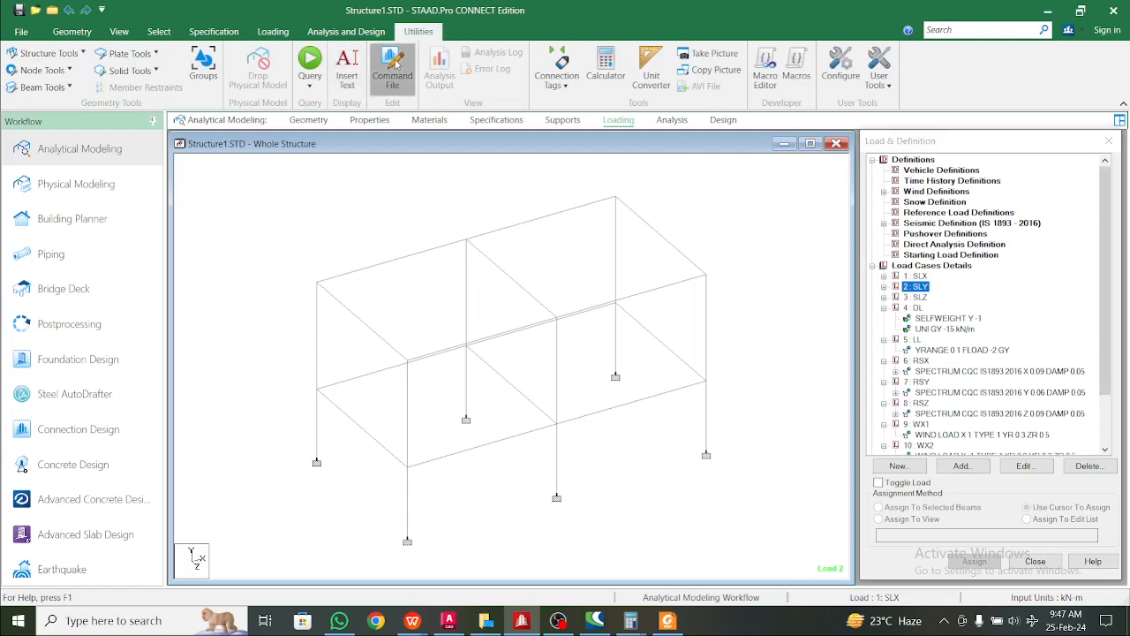
pyautogui.keyDown('ctrl'); pyautogui.scroll(10, 289, 268); pyautogui.keyUp('ctrl')
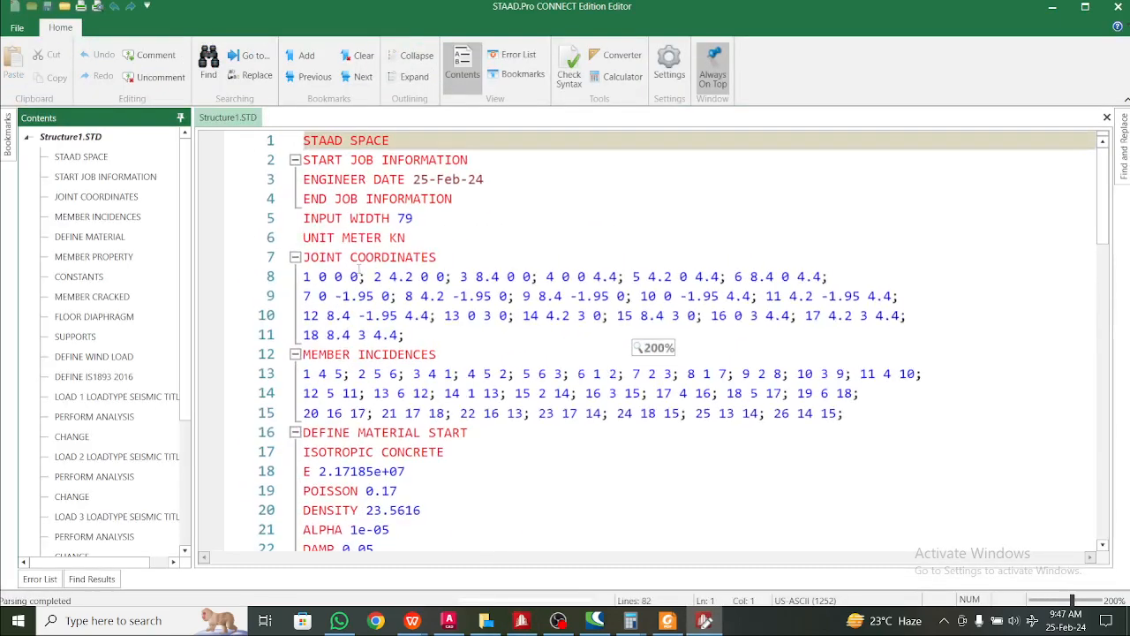
pyautogui.keyDown('ctrl'); pyautogui.scroll(-1, 360, 269); pyautogui.keyUp('ctrl')
pyautogui.scroll(-18, 360, 268)
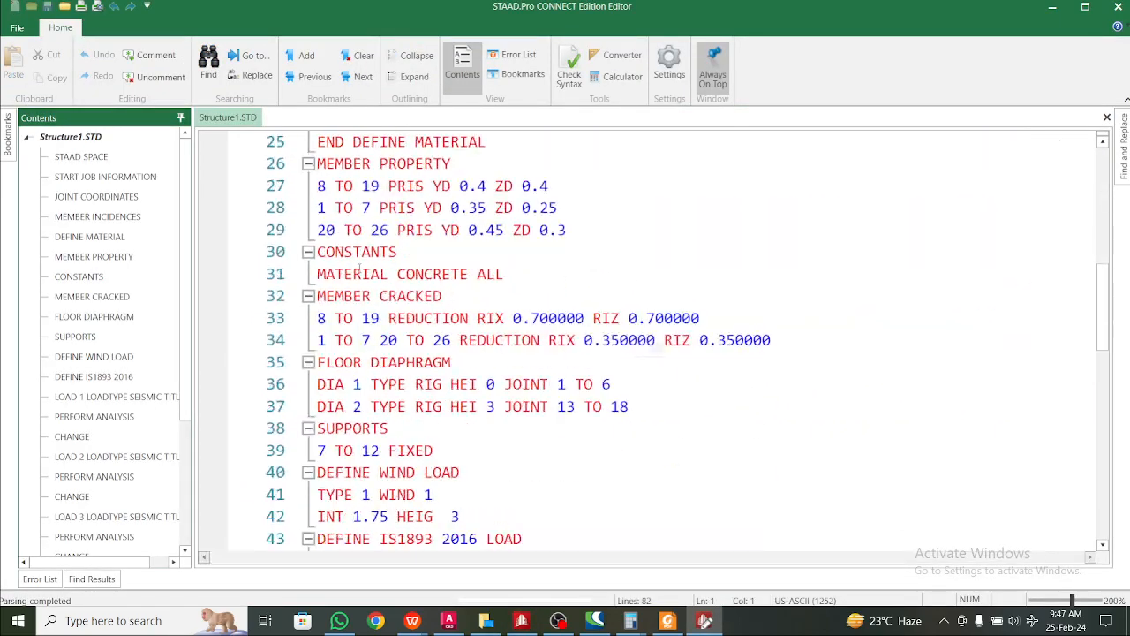
pyautogui.scroll(-3, 360, 269)
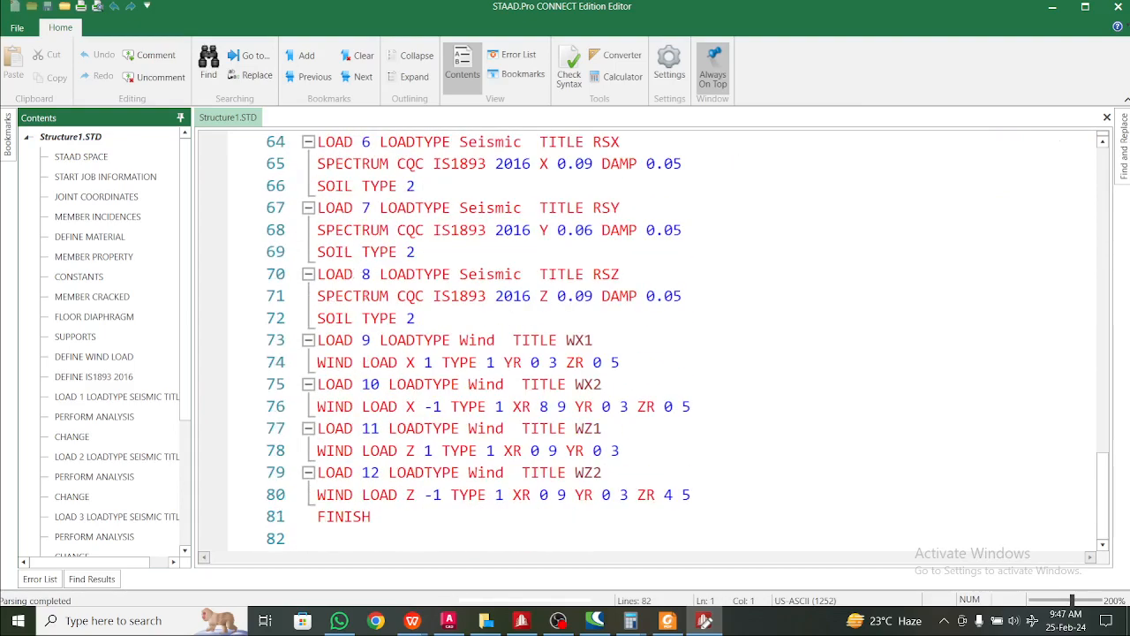
pyautogui.scroll(12, 366, 295)
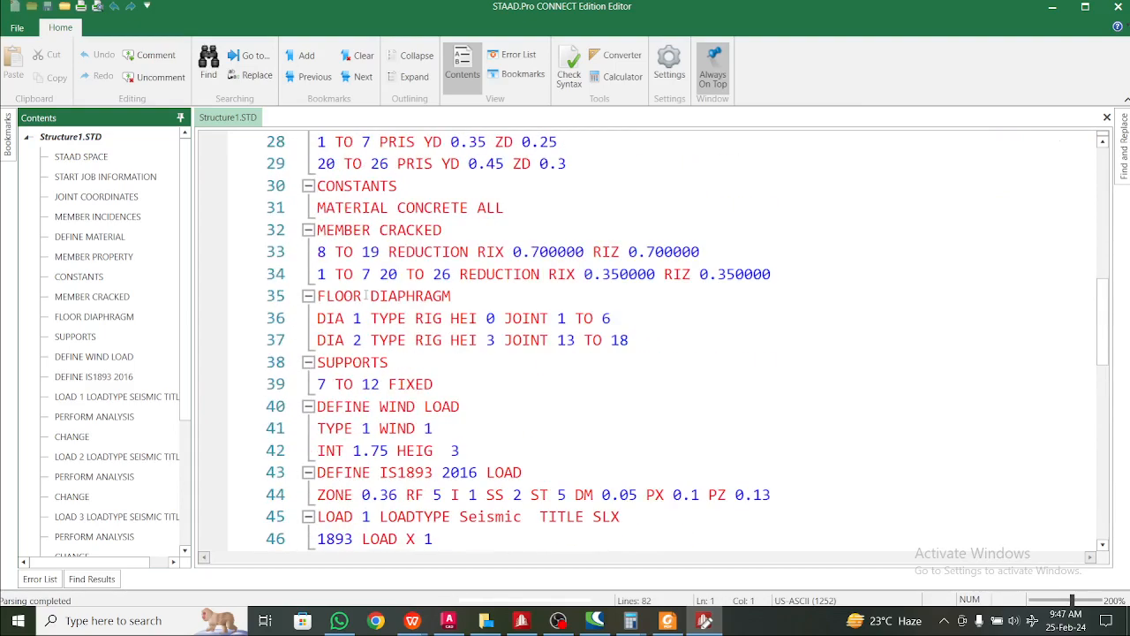
pyautogui.scroll(-1, 366, 298)
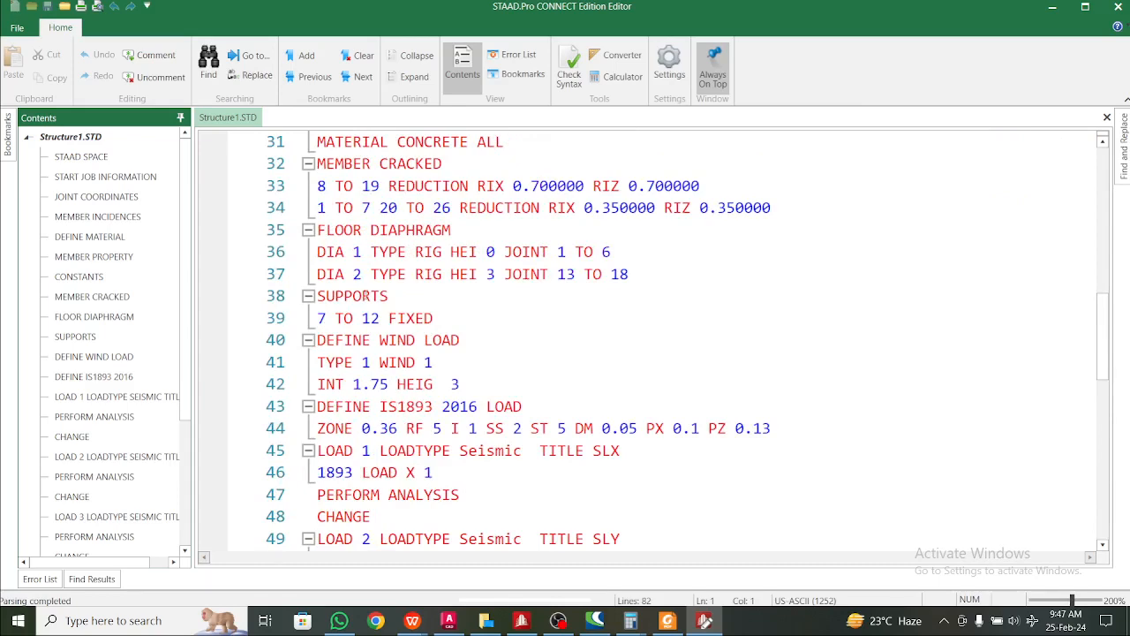
pyautogui.click(1118, 6)
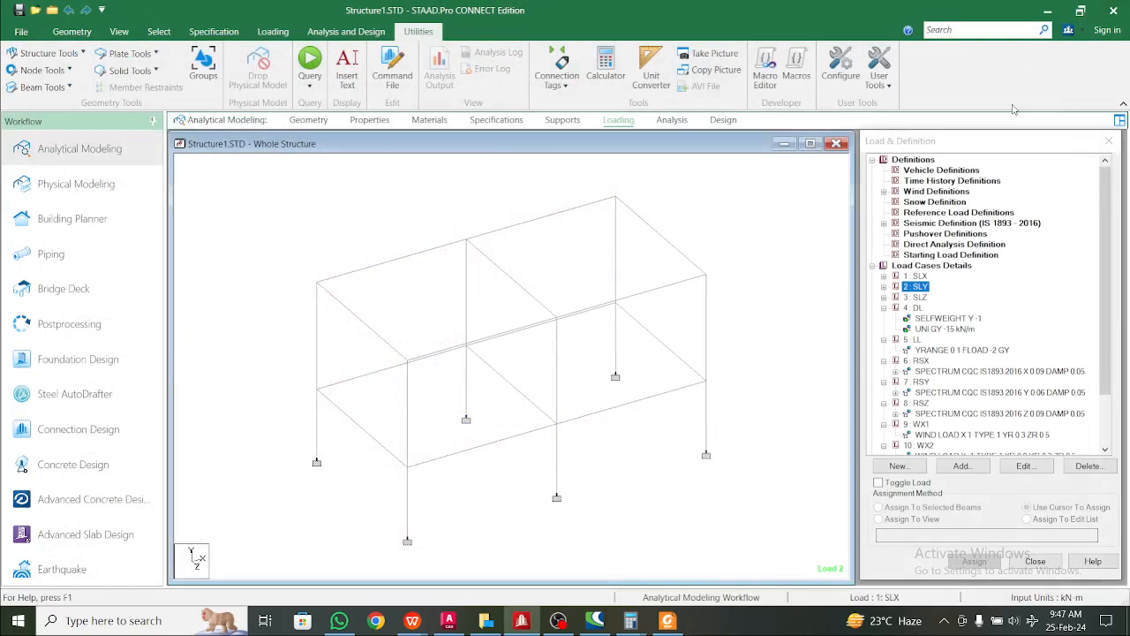
# - Add reference load R1 with the loading type Mass and the title Mass
pyautogui.click(925, 214)
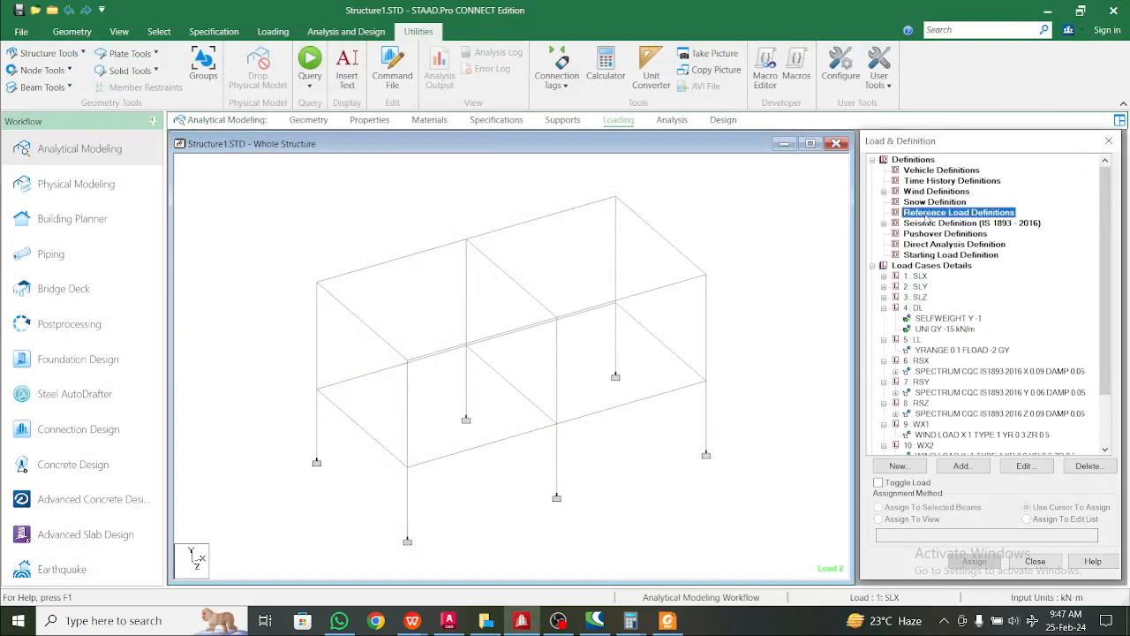
pyautogui.click(982, 470)
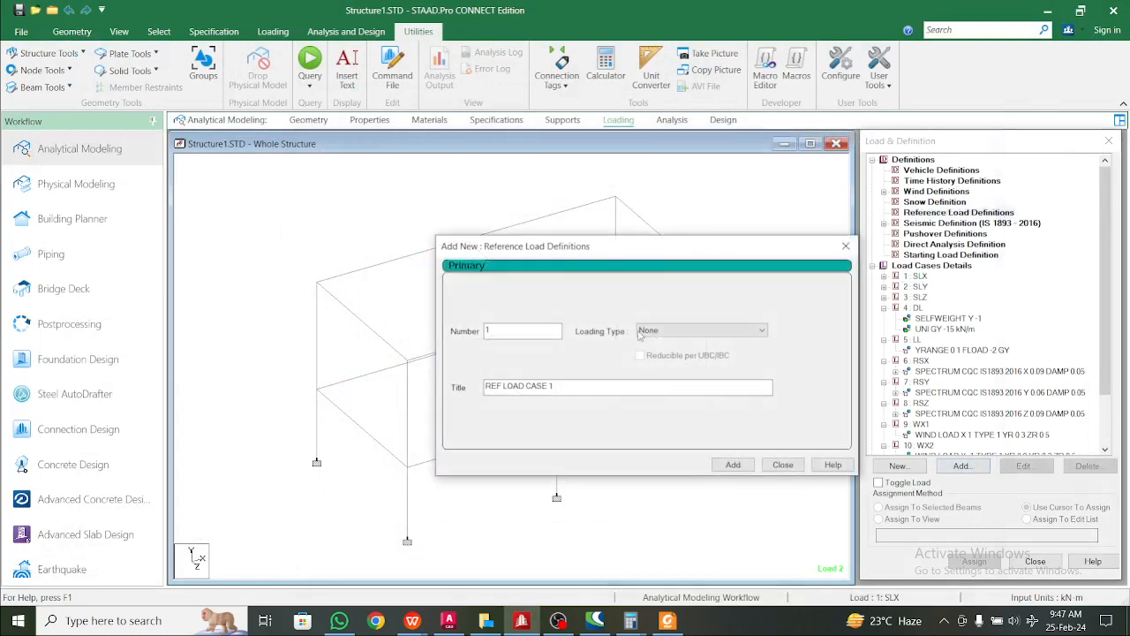
pyautogui.click(641, 334)
pyautogui.click(669, 521)
pyautogui.press('Tab')
pyautogui.write('M')
pyautogui.click(733, 465)
pyautogui.click(782, 464)
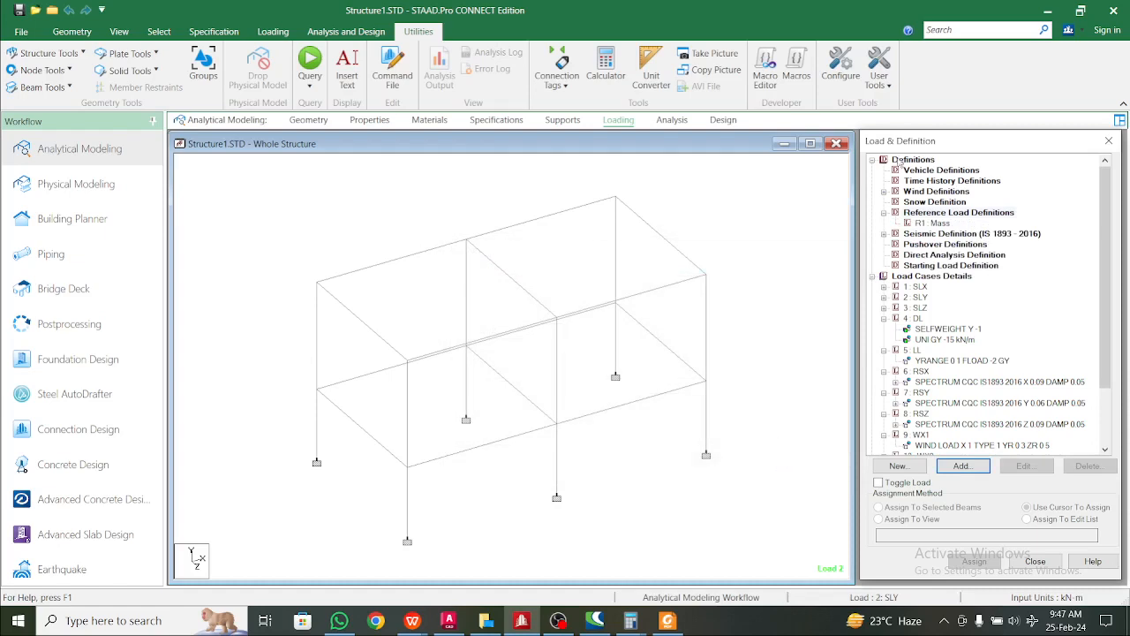
# - Reopen the command file and copy the lines from SELFWEIGHT Y -1 under DL through YRANGE 0 1 FLOAD -2 GY under LL
pyautogui.click(395, 64)
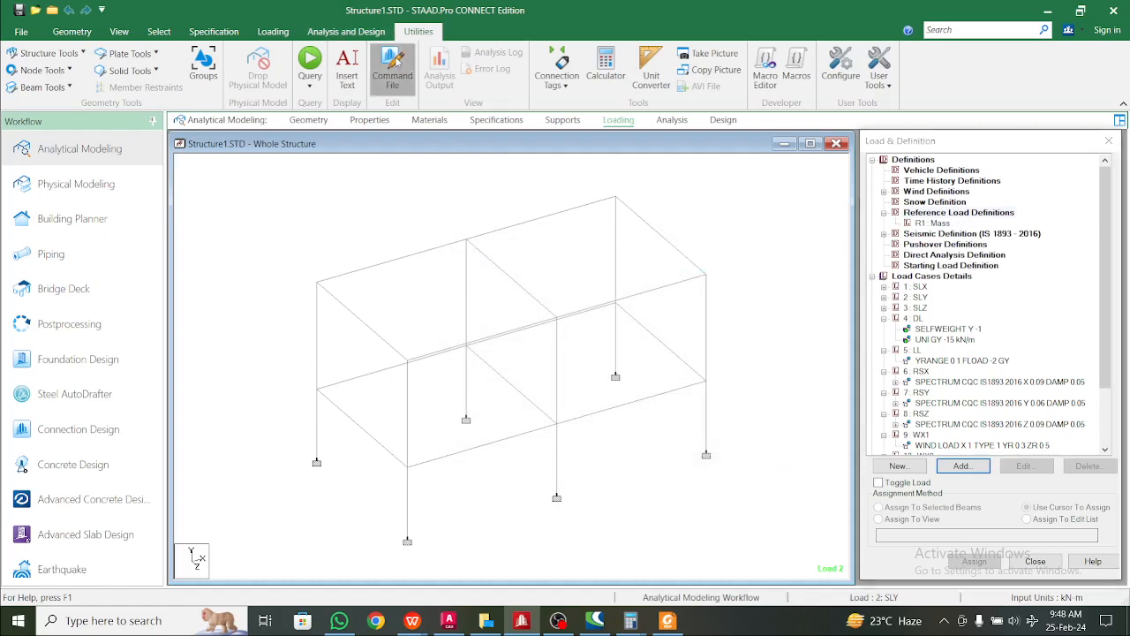
pyautogui.click(551, 383)
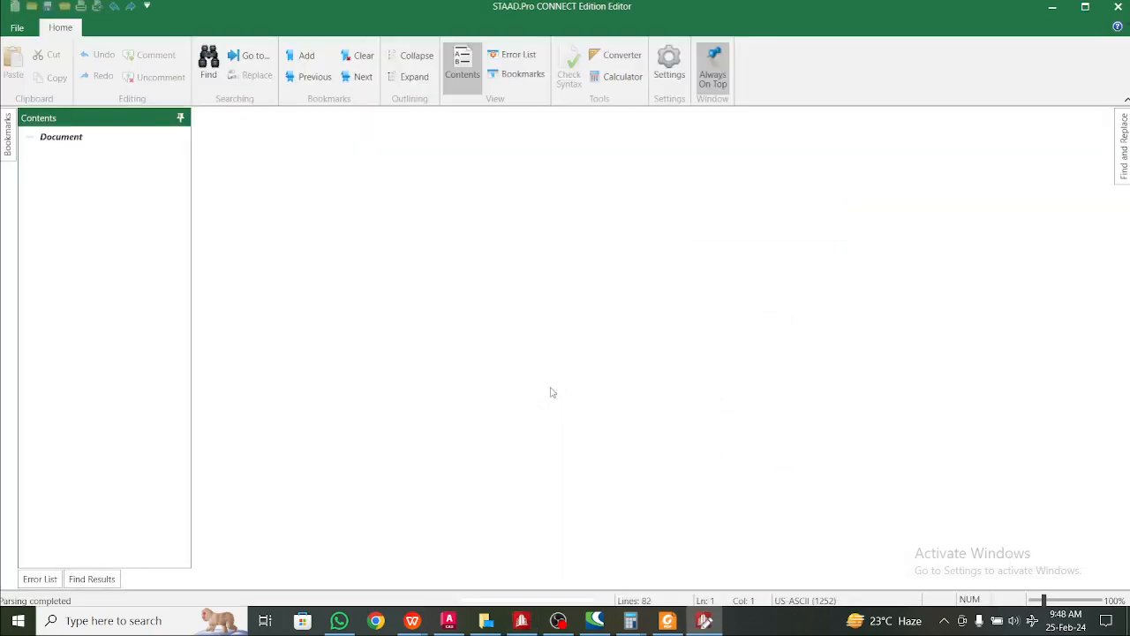
pyautogui.keyDown('ctrl'); pyautogui.scroll(4, 544, 386); pyautogui.keyUp('ctrl')
pyautogui.keyDown('ctrl'); pyautogui.scroll(-2, 522, 387); pyautogui.keyUp('ctrl')
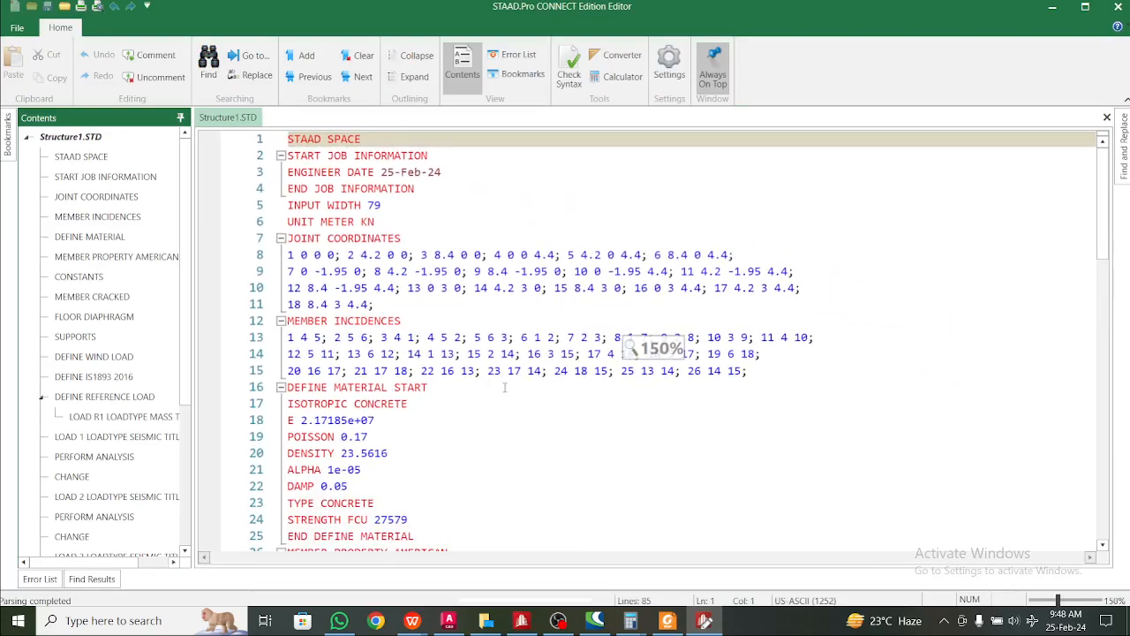
pyautogui.keyDown('ctrl'); pyautogui.scroll(1, 505, 387); pyautogui.keyUp('ctrl')
pyautogui.scroll(-20, 504, 387)
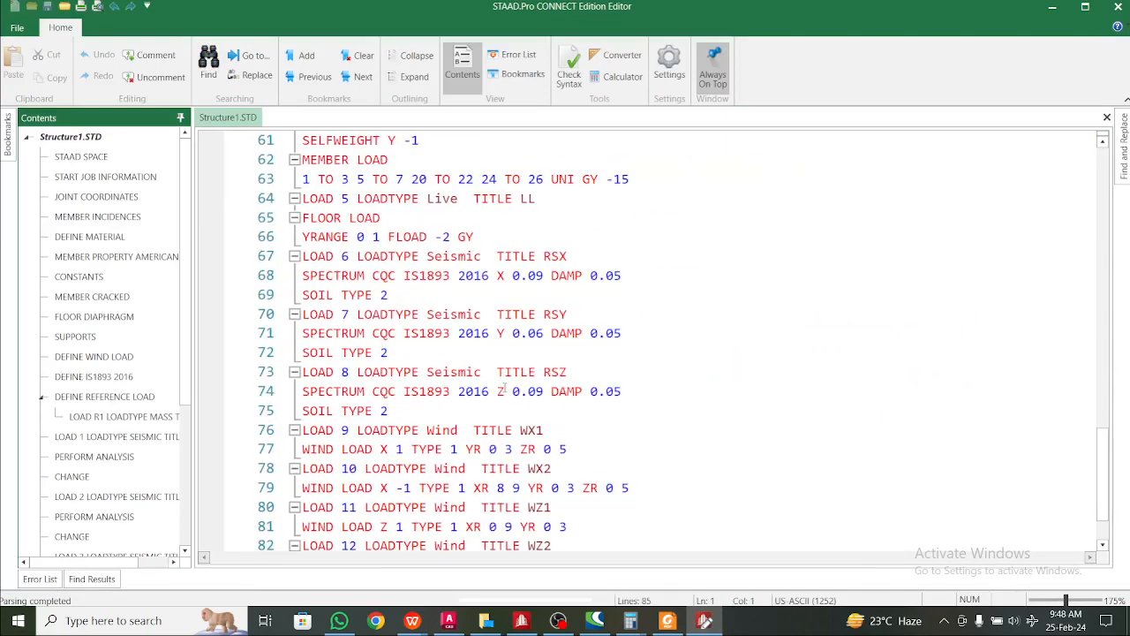
pyautogui.scroll(3, 505, 387)
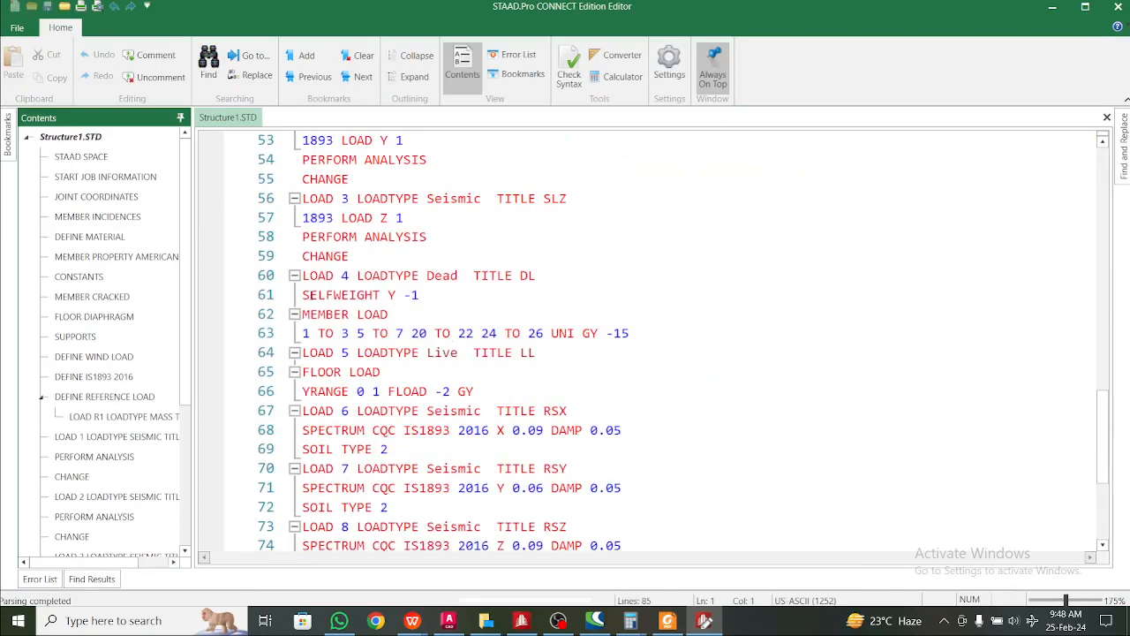
pyautogui.click(305, 297)
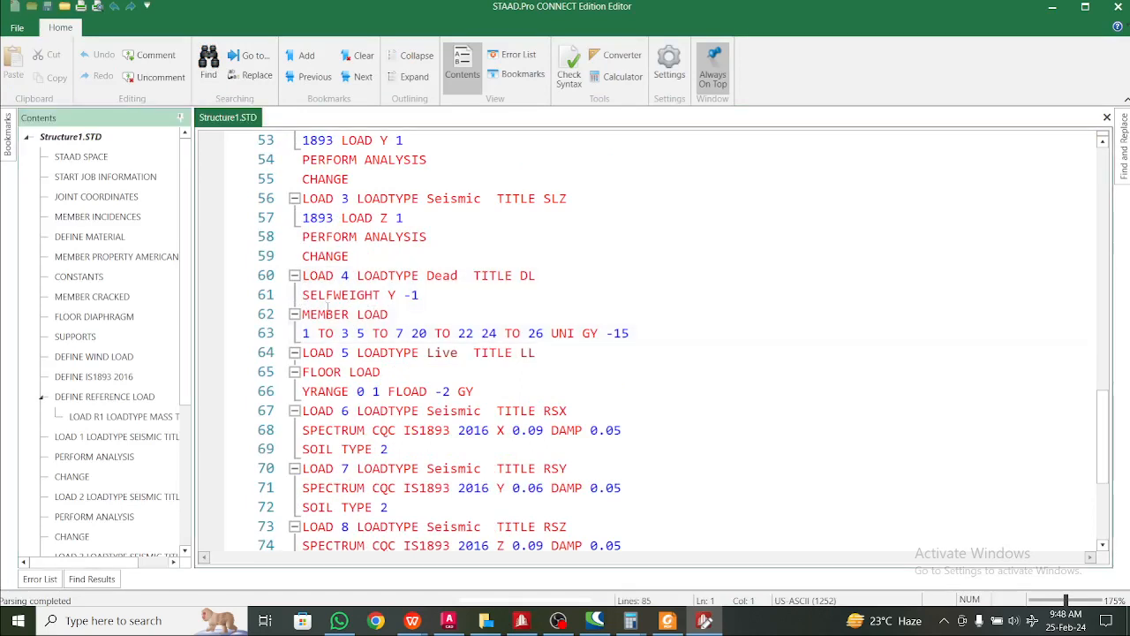
pyautogui.moveTo(302, 295); pyautogui.dragTo(528, 389)
pyautogui.hotkey('ctrl', 'c')
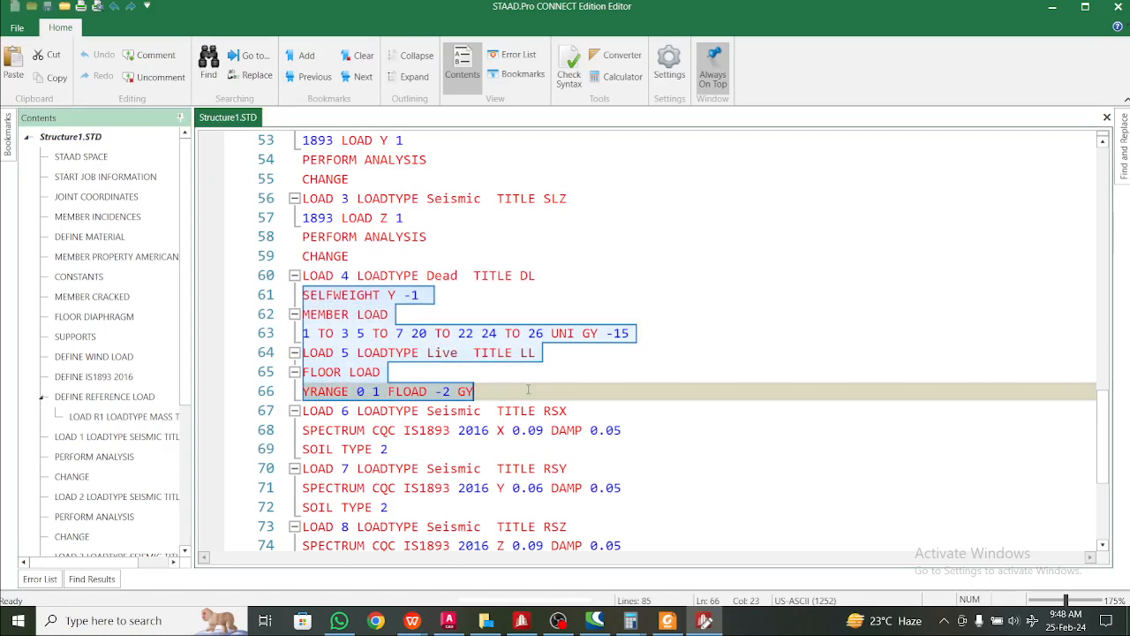
# - Paste the copied DL and LL load lines below the LOAD R1 Mass line in the reference load definition
pyautogui.scroll(13, 529, 390)
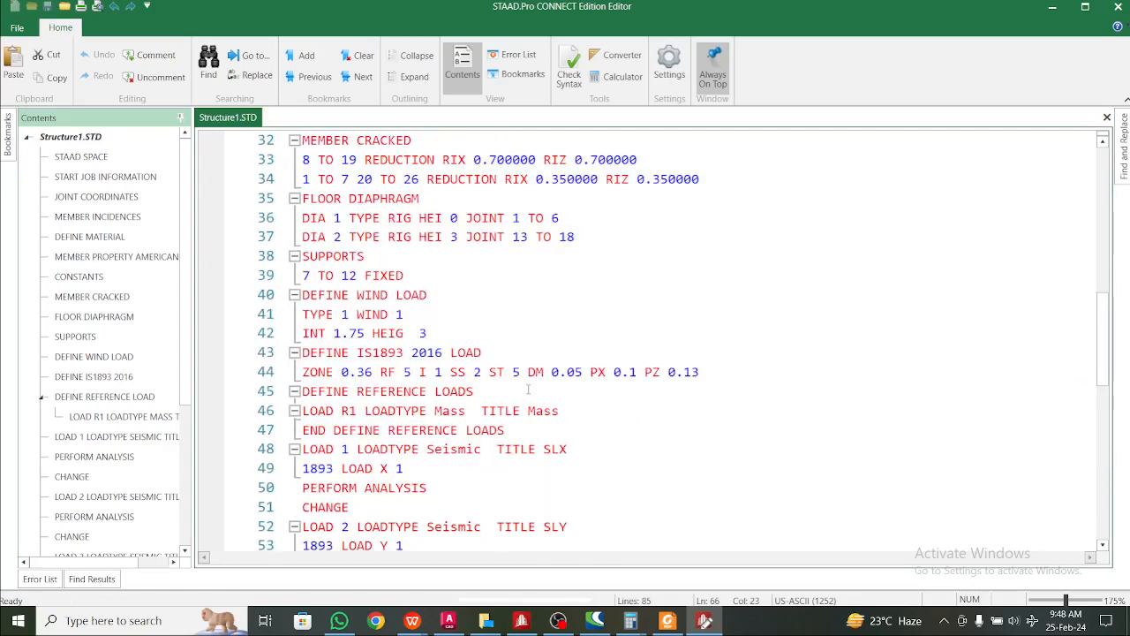
pyautogui.scroll(-6, 530, 390)
pyautogui.click(583, 409)
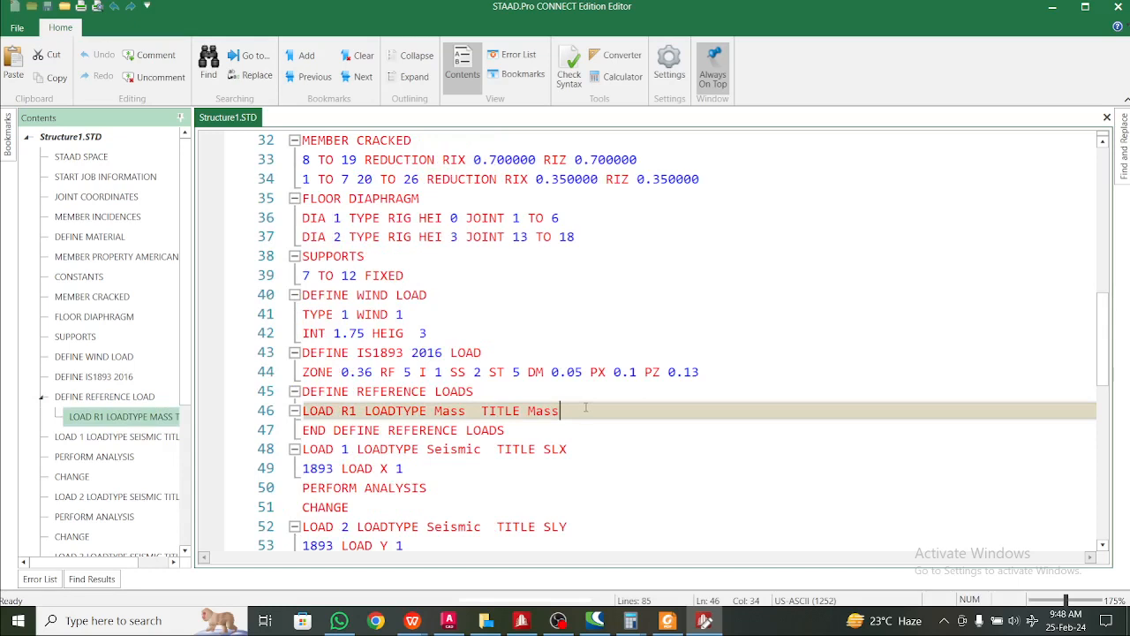
pyautogui.press('Return')
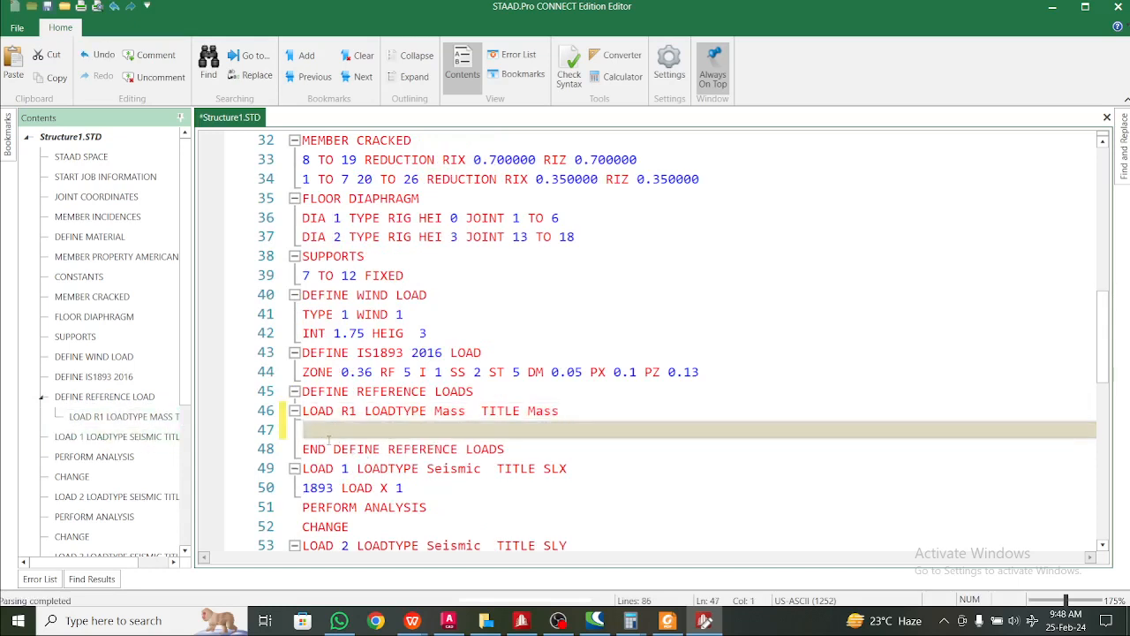
pyautogui.hotkey('ctrl', 'v')
pyautogui.scroll(1, 419, 386)
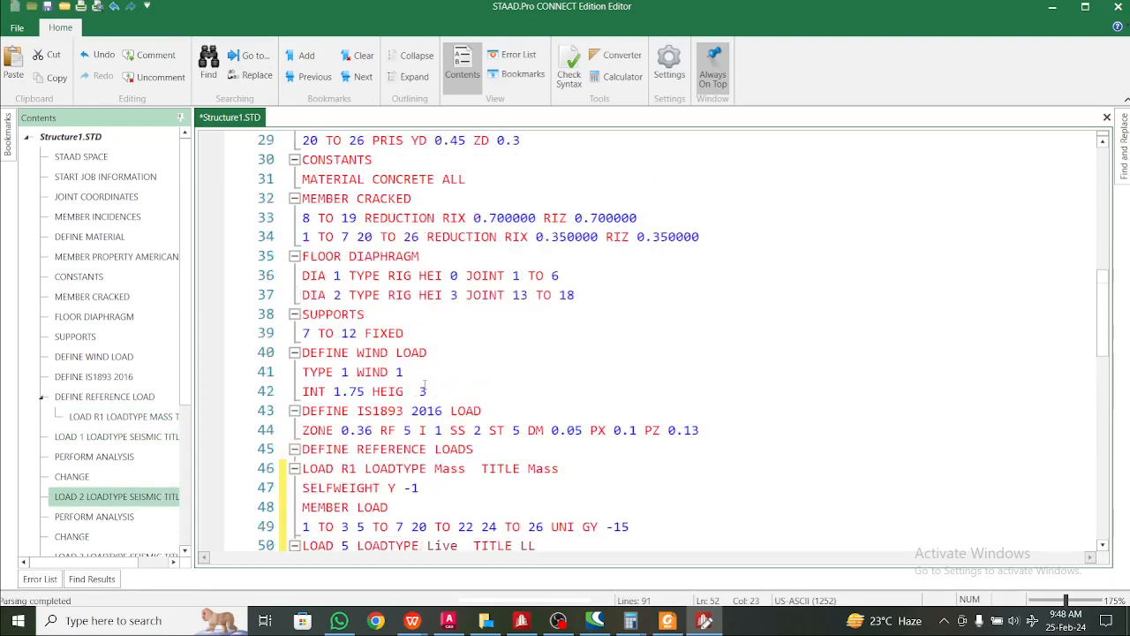
# - Remove the minus sign from the pasted selfweight so that the line reads SELFWEIGHT Y 1
pyautogui.scroll(-2, 419, 386)
pyautogui.keyDown('ctrl'); pyautogui.scroll(4, 419, 386); pyautogui.keyUp('ctrl')
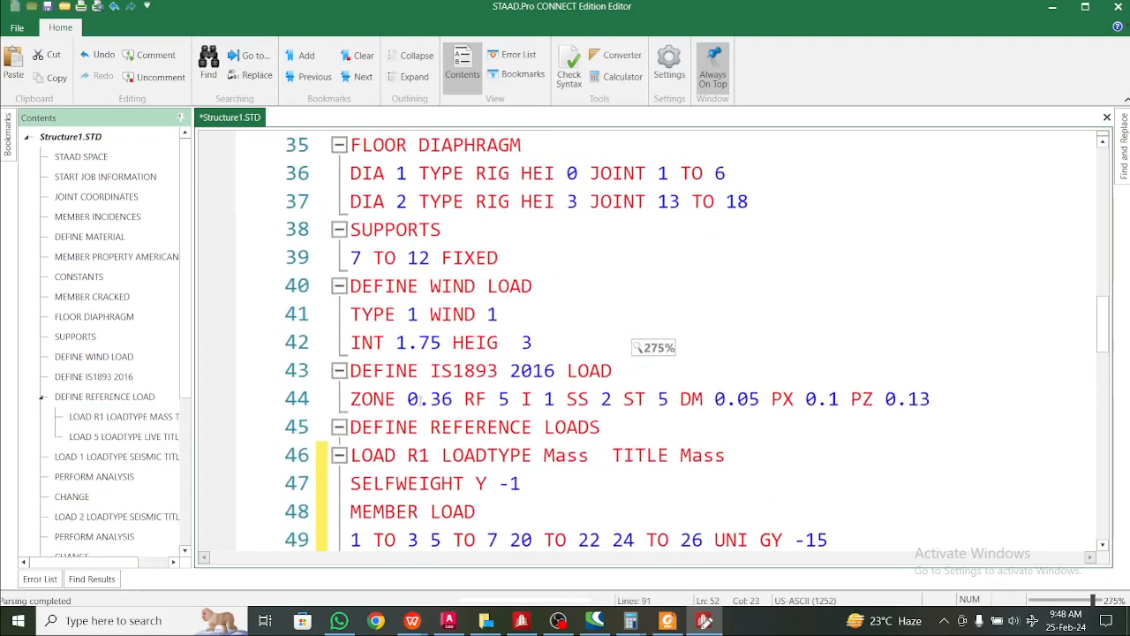
pyautogui.scroll(1, 422, 402)
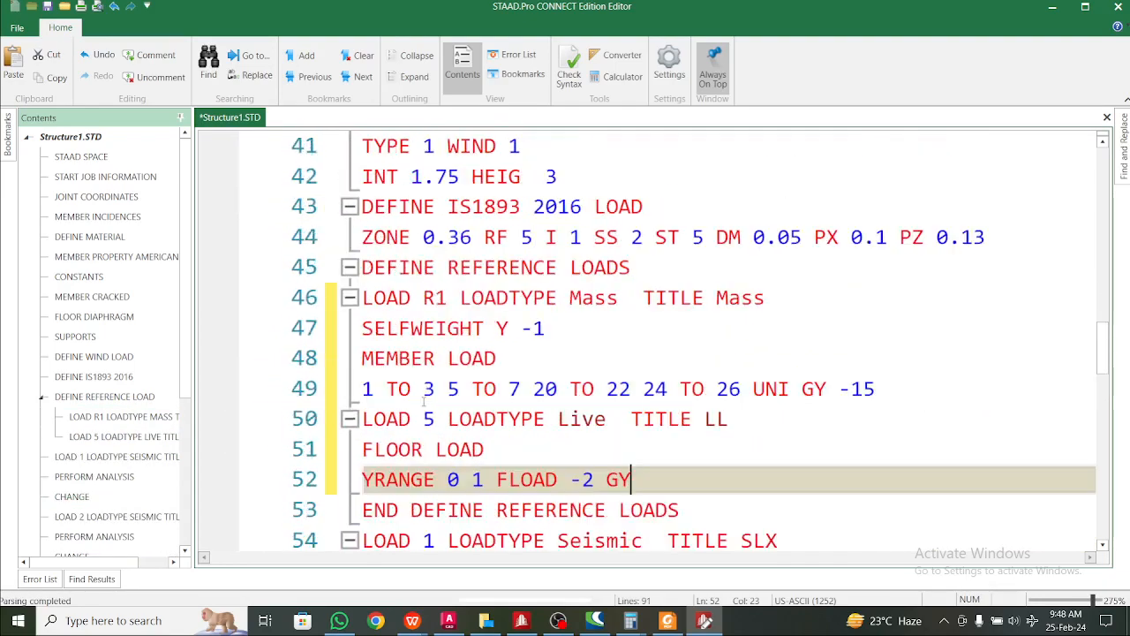
pyautogui.click(534, 328)
pyautogui.press('BackSpace')
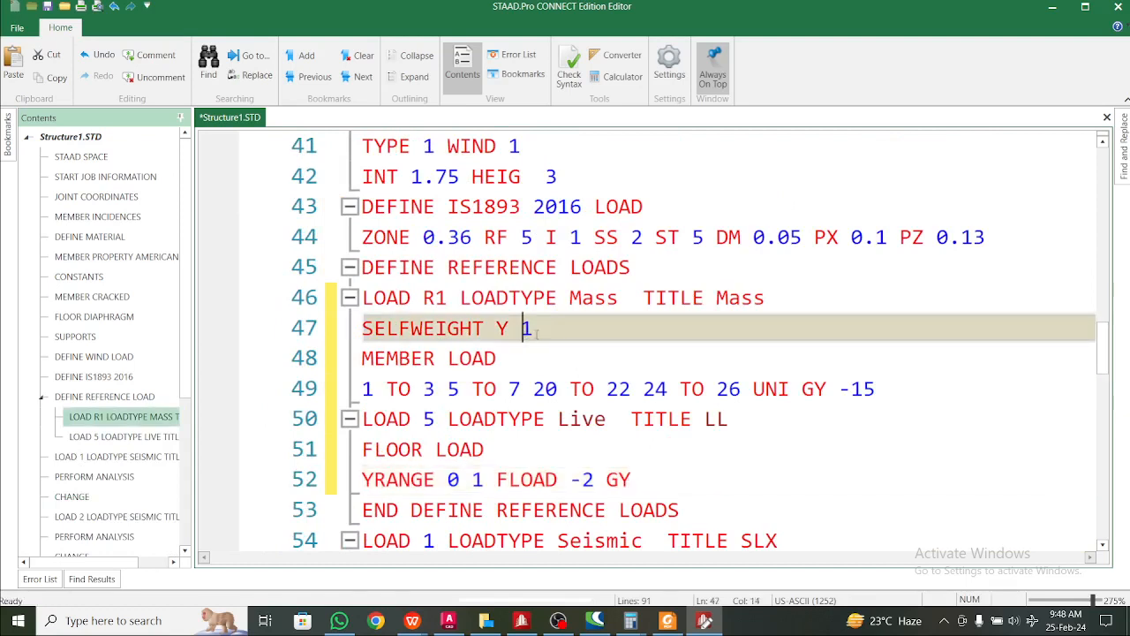
# - Duplicate the R1 selfweight line above itself and change the copy to SELFWEIGHT X 1
pyautogui.click(499, 328)
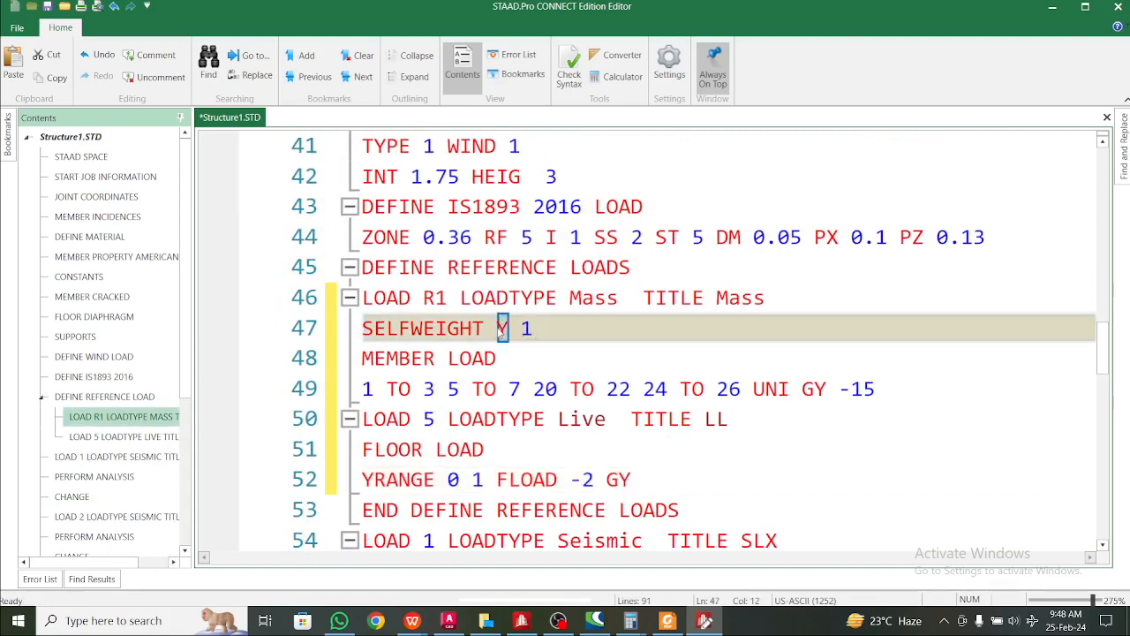
pyautogui.press('End')
pyautogui.hotkey('shift', 'Home')
pyautogui.hotkey('ctrl', 'c')
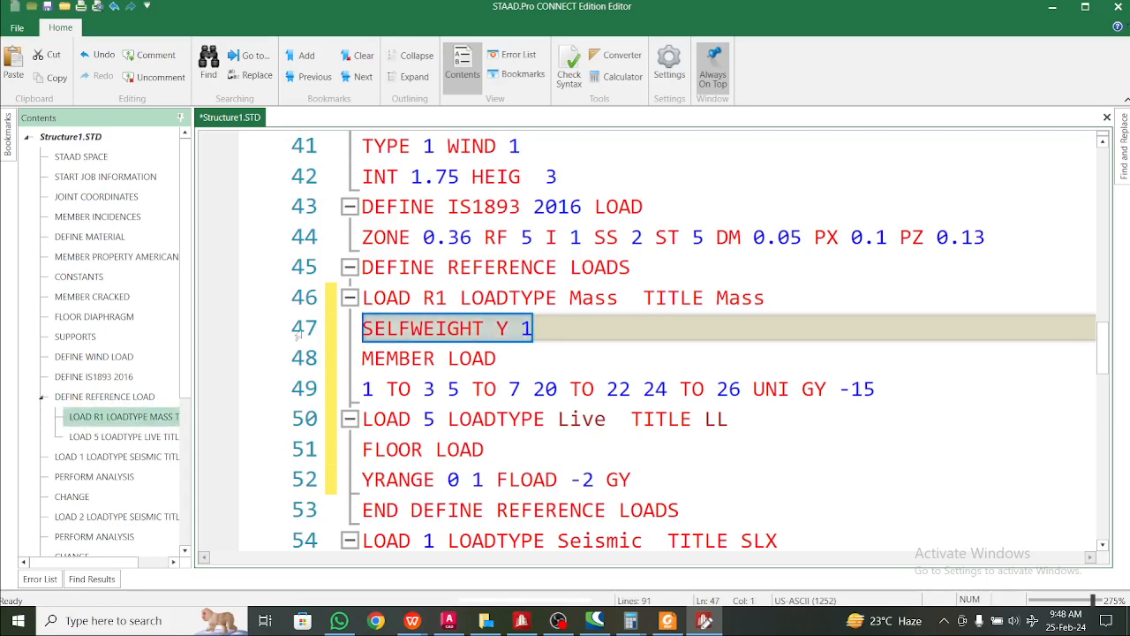
pyautogui.click(365, 328)
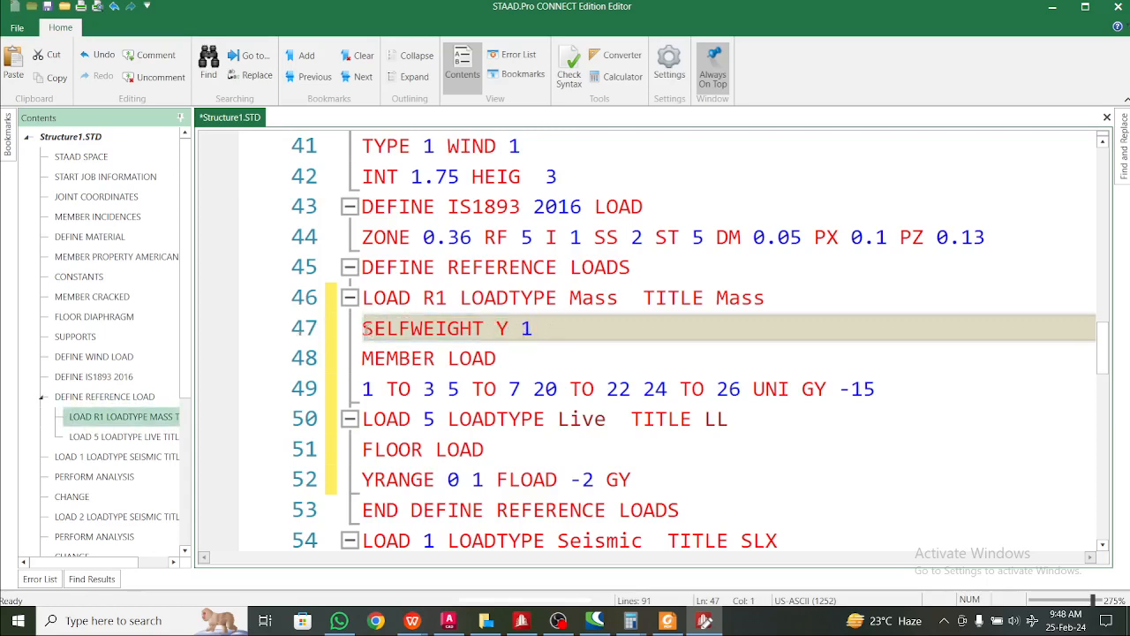
pyautogui.press('Return')
pyautogui.press('Up')
pyautogui.hotkey('ctrl', 'v')
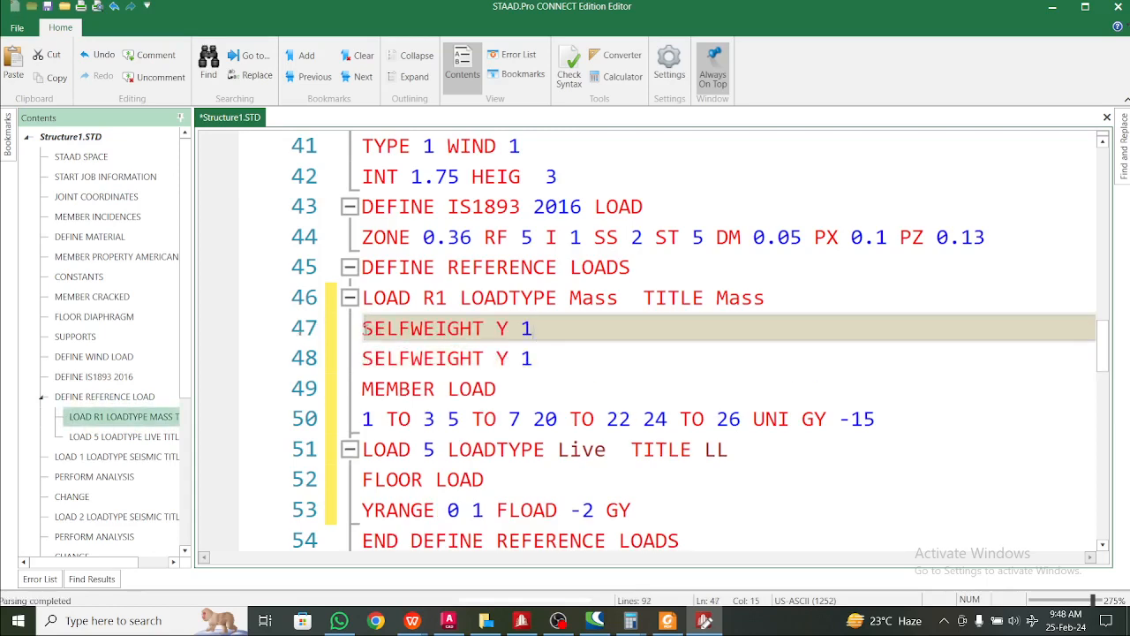
pyautogui.press('Left')
pyautogui.press('Left')
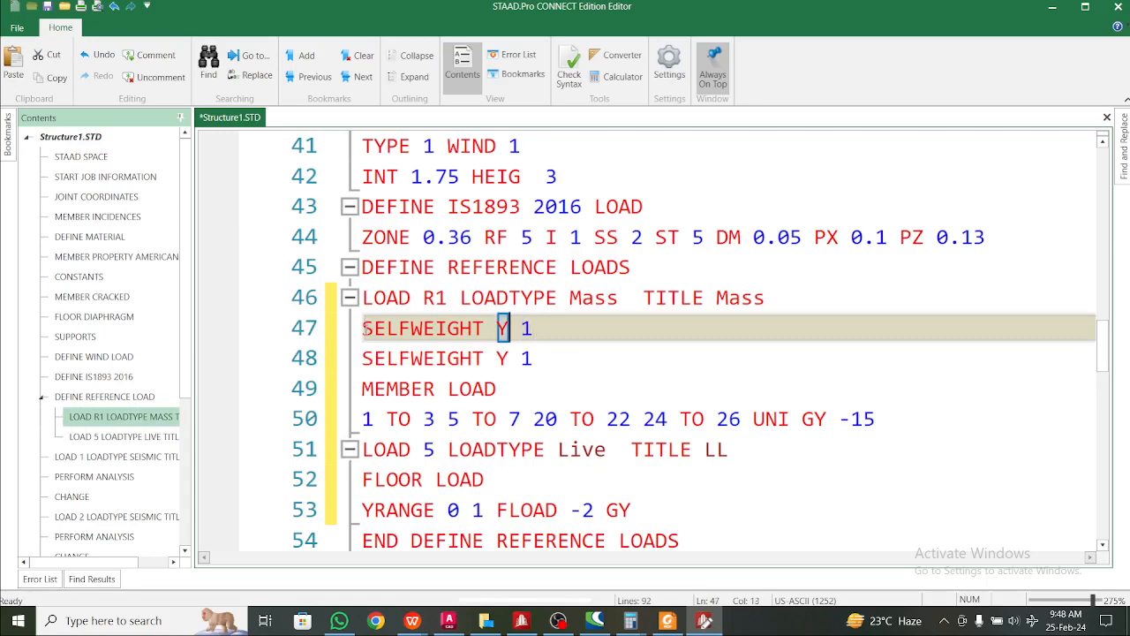
pyautogui.press('capslock')
pyautogui.press('BackSpace')
pyautogui.write('X')
# - Duplicate SELFWEIGHT Y 1 on the line below it and change the copy to SELFWEIGHT Z 1
pyautogui.scroll(1, 376, 341)
pyautogui.moveTo(550, 449); pyautogui.dragTo(362, 449)
pyautogui.hotkey('ctrl', 'c')
pyautogui.click(601, 450)
pyautogui.press('Return')
pyautogui.hotkey('ctrl', 'v')
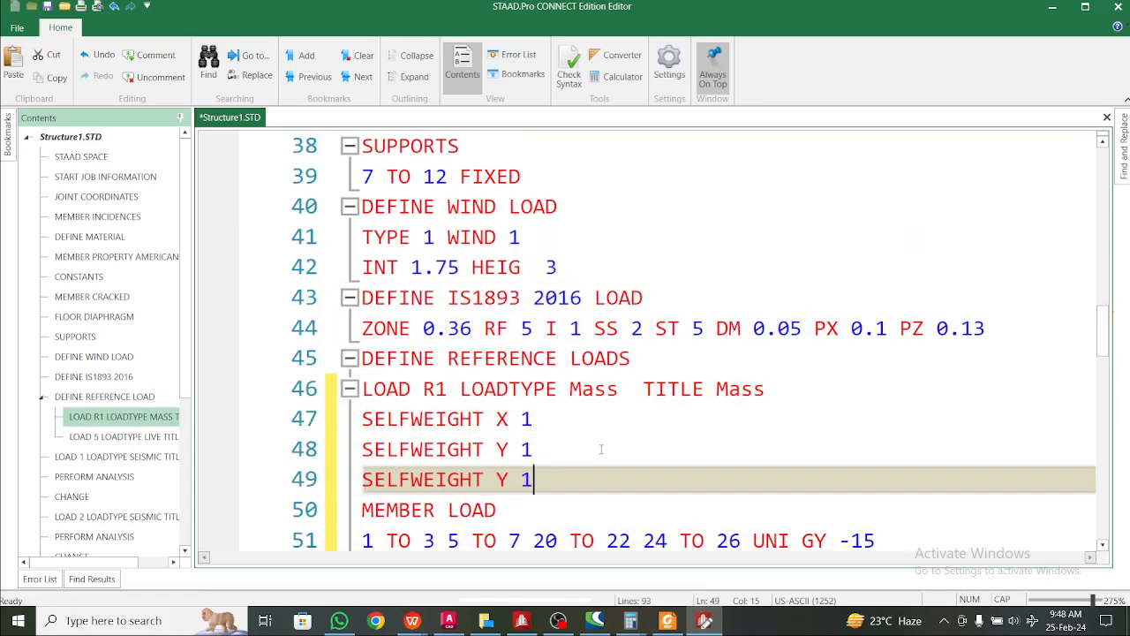
pyautogui.click(500, 479)
pyautogui.doubleClick(500, 479)
pyautogui.write('Z')
pyautogui.click(549, 453)
# - Make the R1 member load positive as UNI GY 15 and add a copy of the line above it with UNI GX 15
pyautogui.scroll(-2, 565, 459)
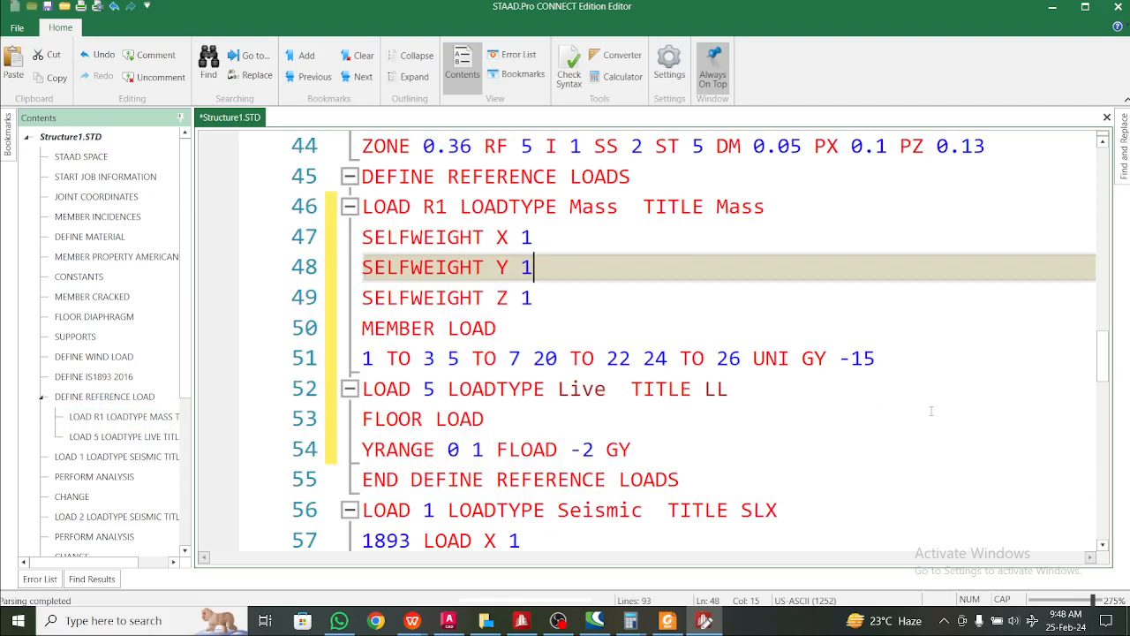
pyautogui.click(847, 360)
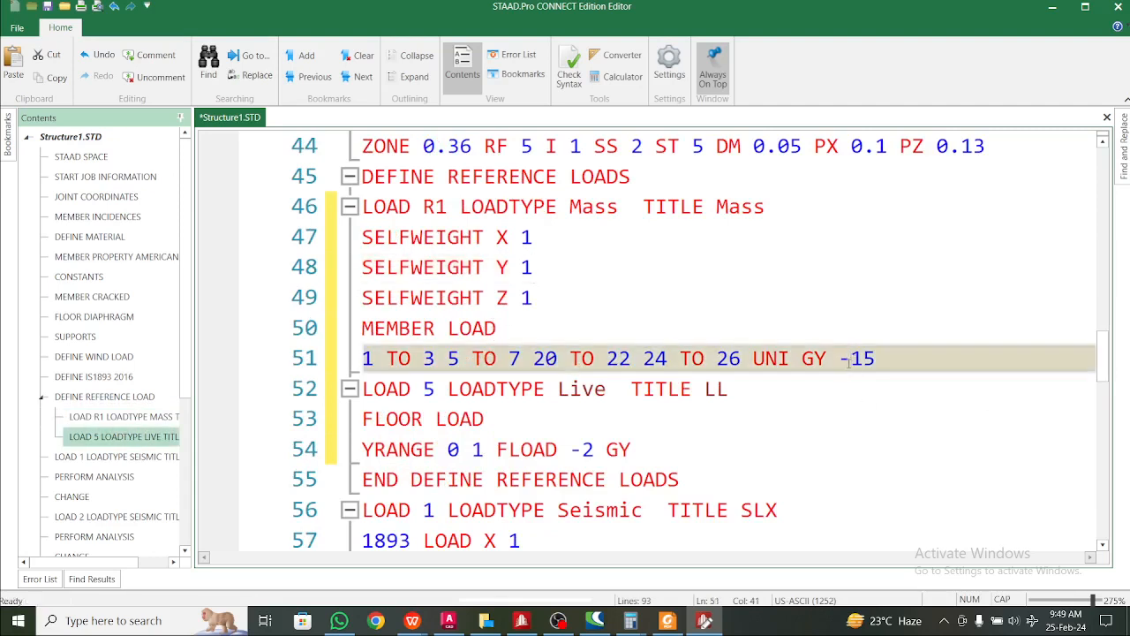
pyautogui.press('BackSpace')
pyautogui.moveTo(863, 358); pyautogui.dragTo(360, 347)
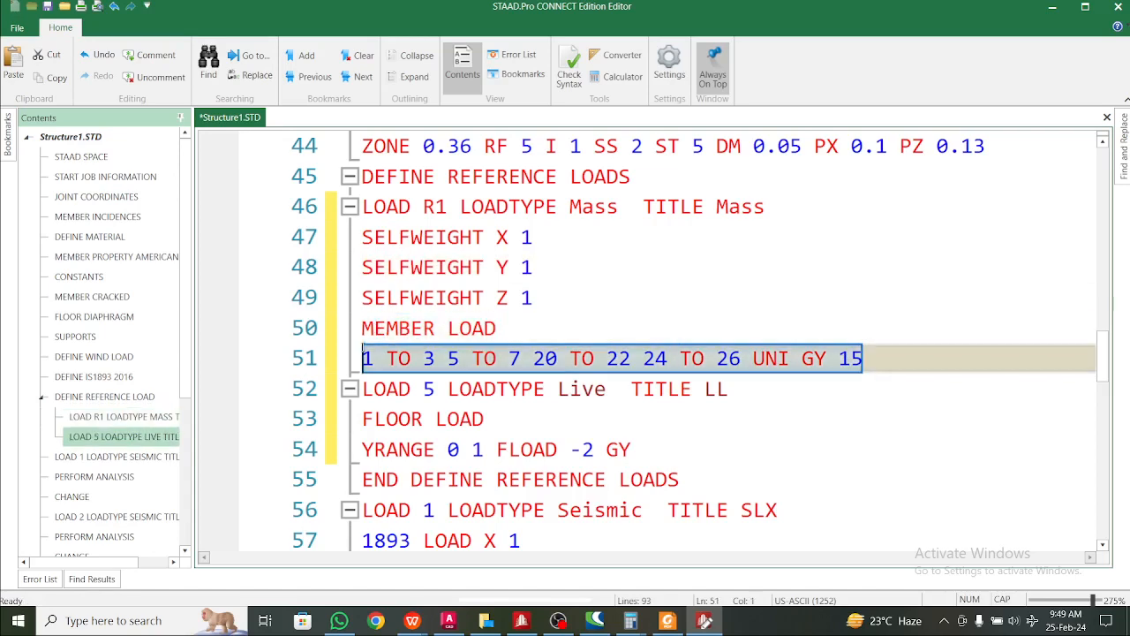
pyautogui.click(362, 353)
pyautogui.press('Return')
pyautogui.click(362, 355)
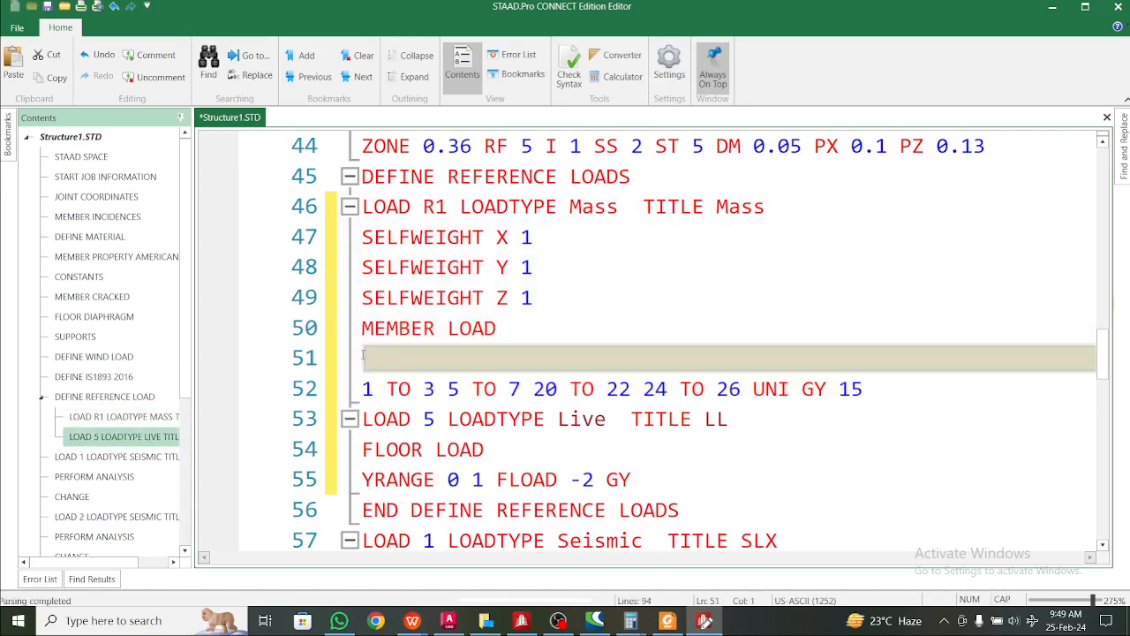
pyautogui.write('1 TO 3 5 TO 7 20 TO 22 24 TO 26 UNI GY 15')
pyautogui.click(815, 358)
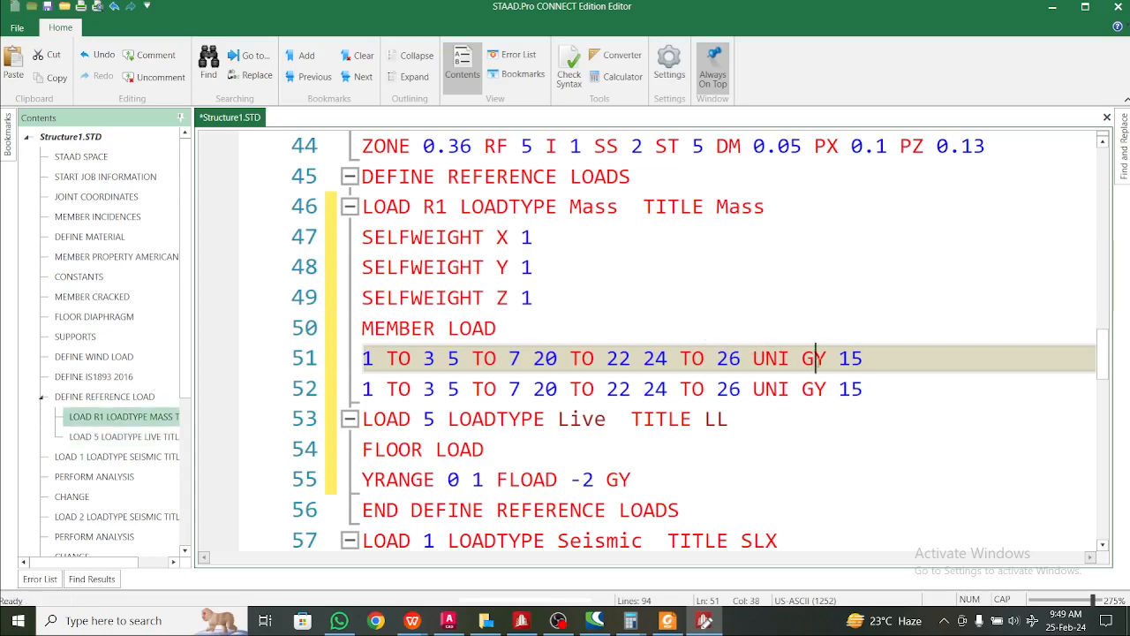
pyautogui.moveTo(814, 358); pyautogui.dragTo(823, 362)
pyautogui.write('X')
# - Add a third copy of the member load line below the GY one, with the load direction GZ
pyautogui.click(869, 389)
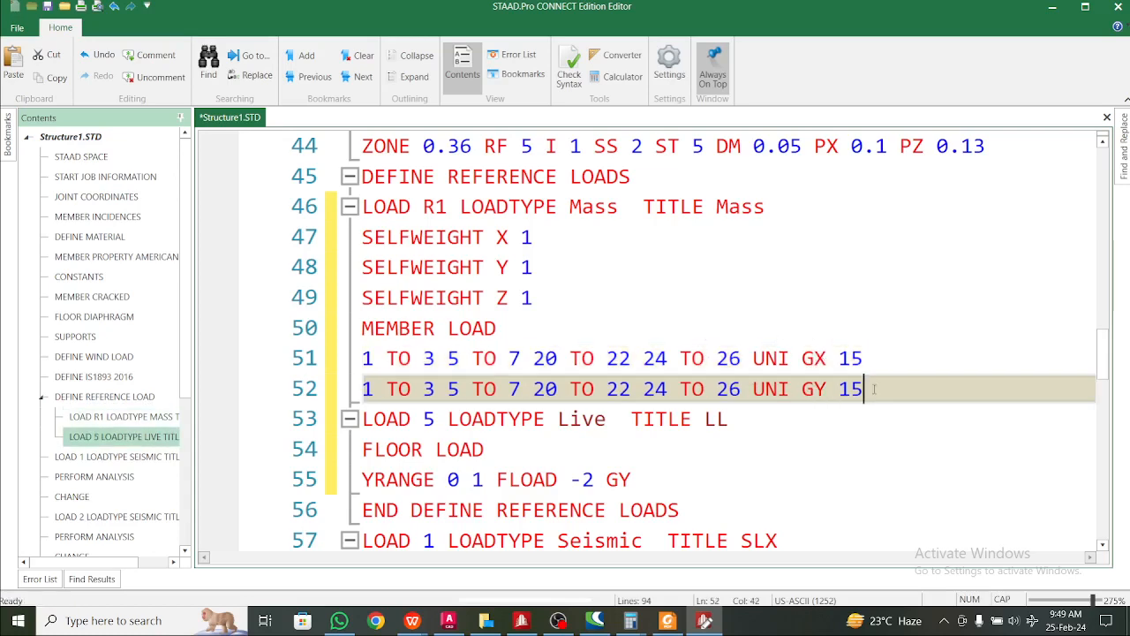
pyautogui.press('Return')
pyautogui.write('1 TO 3 5 TO 7 20 TO 22 24 TO 26 UNI GY 15')
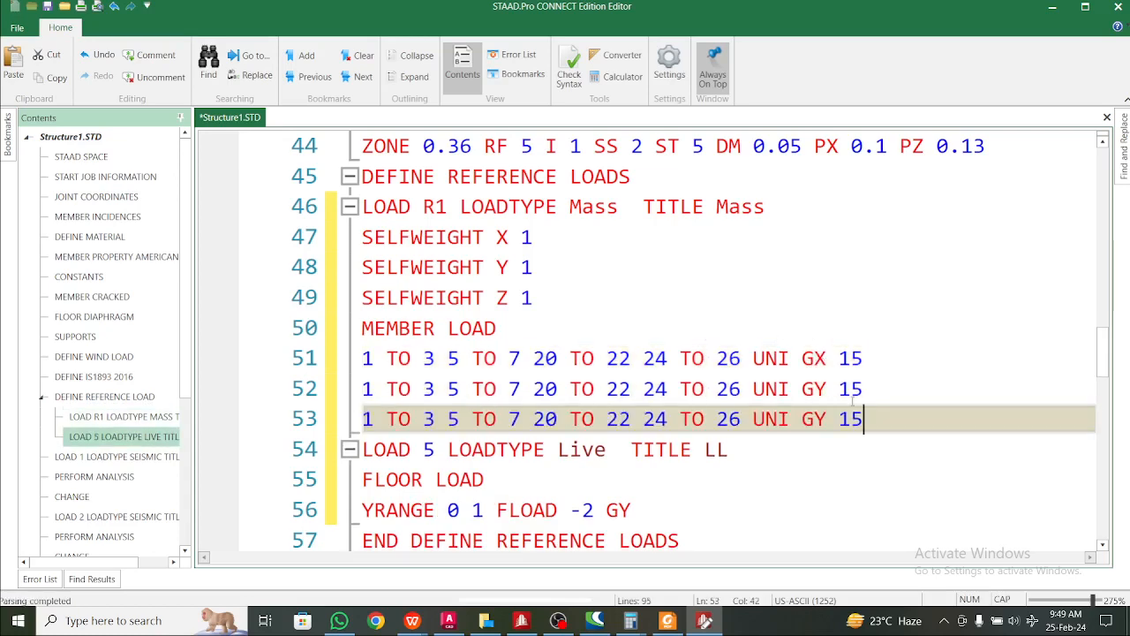
pyautogui.click(820, 418)
pyautogui.hotkey('shift', 'Right')
pyautogui.write('Z')
# - Delete the pasted LOAD 5 LOADTYPE Live TITLE LL line from the R1 reference load
pyautogui.press('Down')
pyautogui.scroll(-1, 719, 430)
pyautogui.moveTo(728, 358); pyautogui.dragTo(347, 359)
pyautogui.press('BackSpace')
pyautogui.press('Delete')
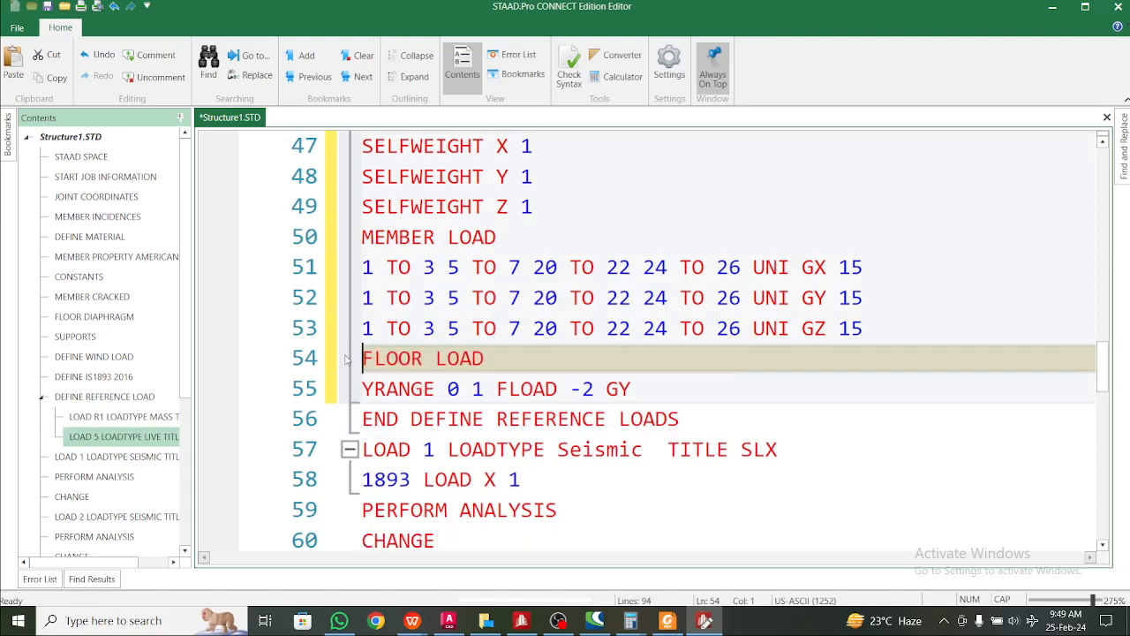
# - Change the R1 floor load line to YRANGE 0 1 FLOAD 0.5 GY
pyautogui.click(586, 389)
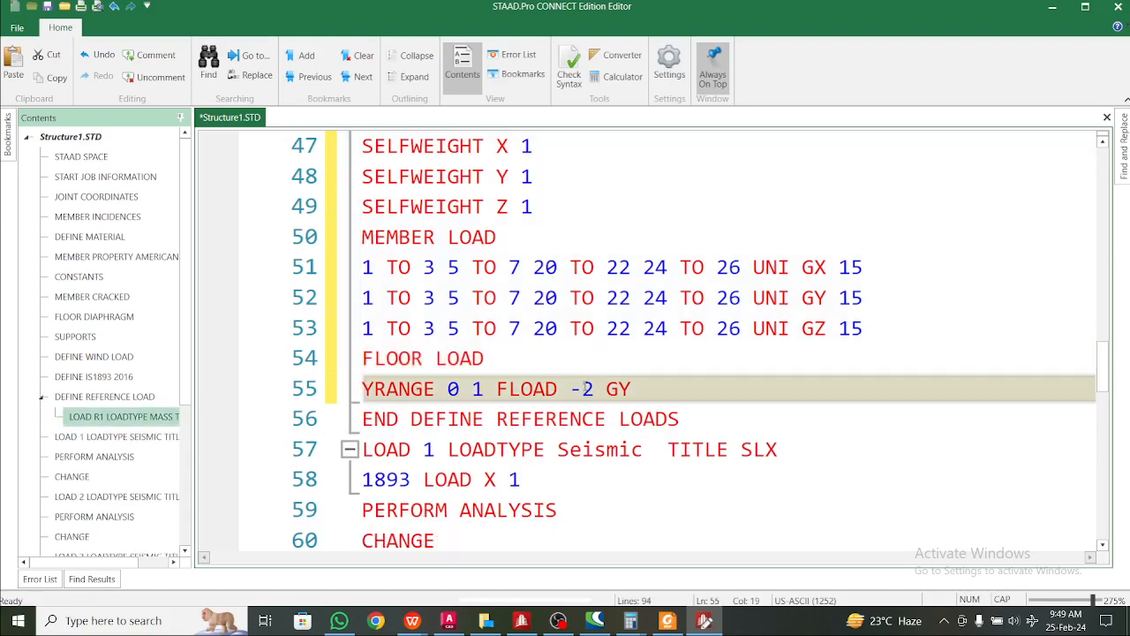
pyautogui.press('BackSpace')
pyautogui.hotkey('shift', 'Right')
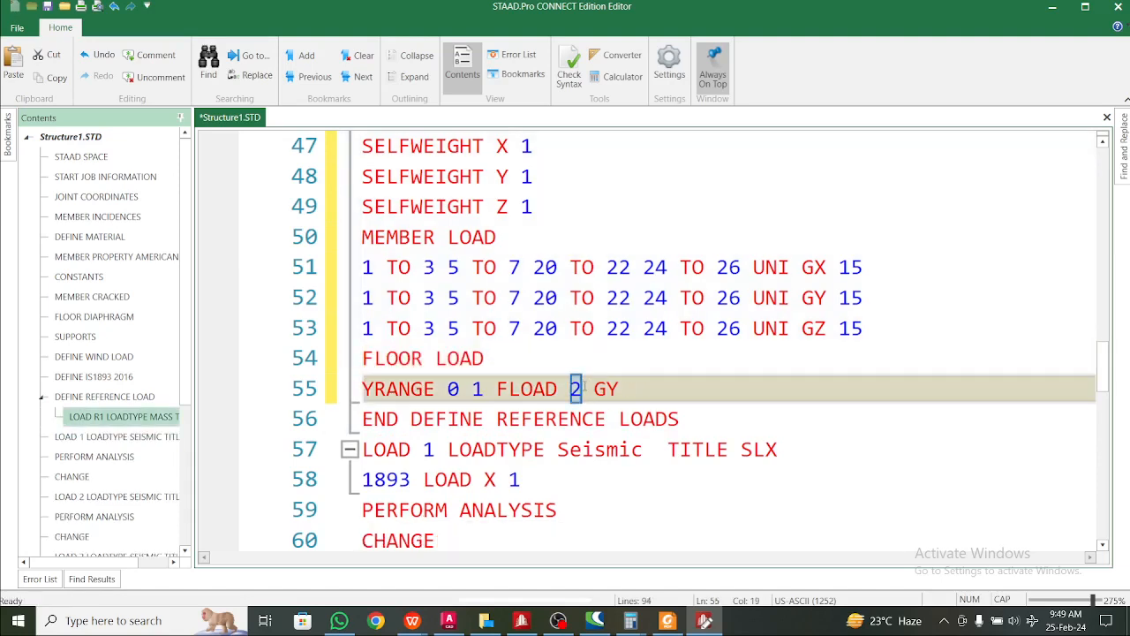
pyautogui.write('0.5')
pyautogui.click(660, 393)
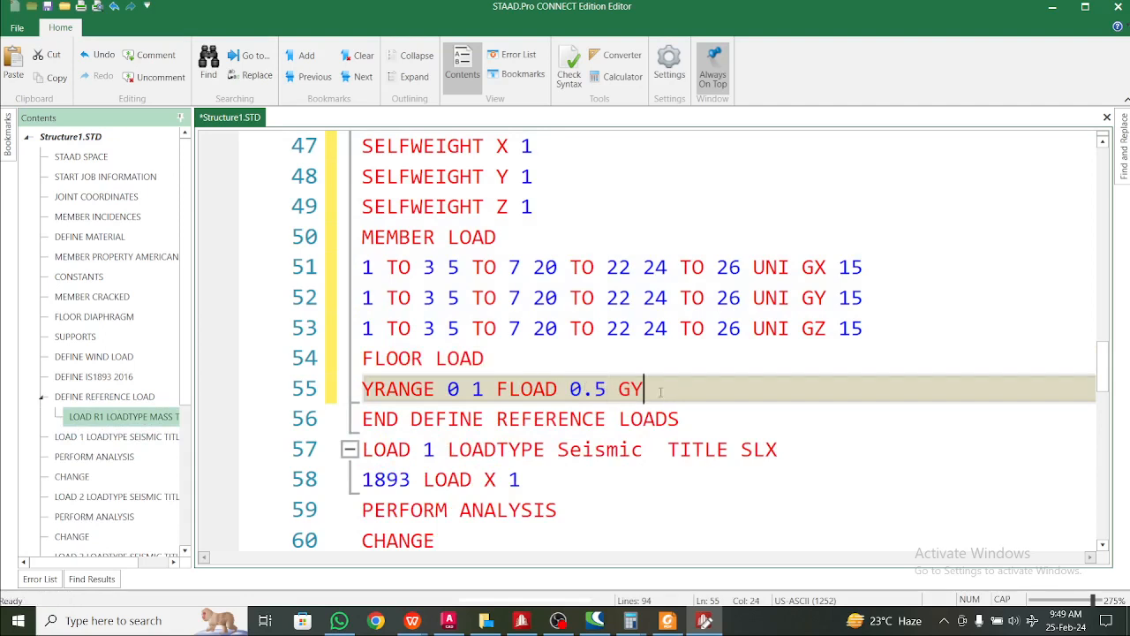
# - Add two copies of the YRANGE 0 1 FLOAD 0.5 GY line under FLOOR LOAD
pyautogui.moveTo(660, 392); pyautogui.dragTo(277, 399)
pyautogui.hotkey('ctrl', 'c')
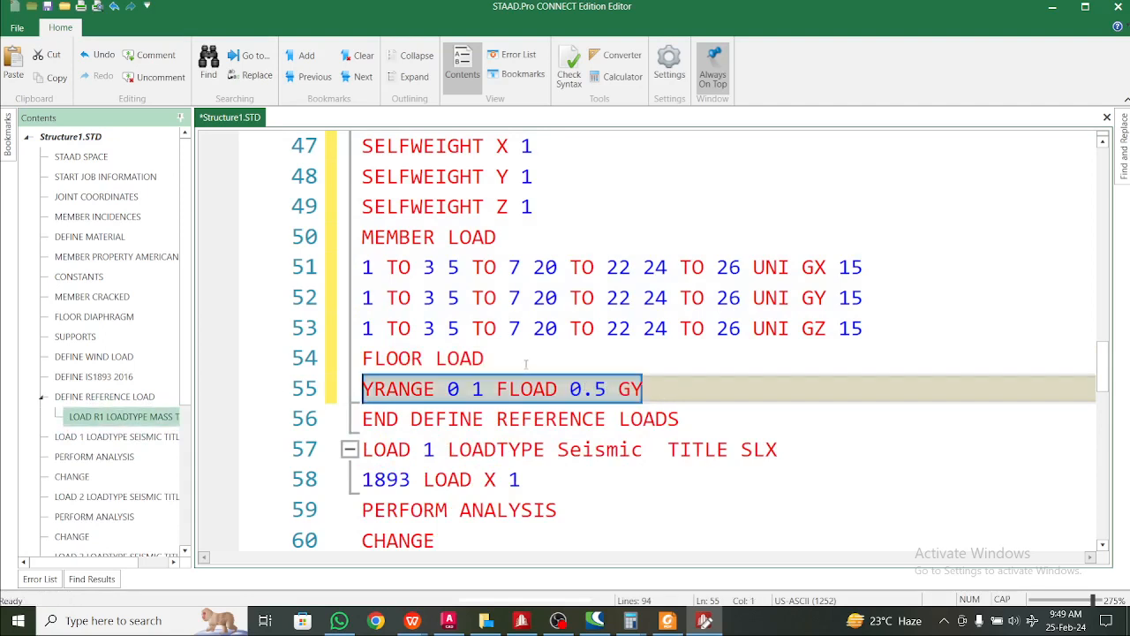
pyautogui.click(528, 358)
pyautogui.press('Return')
pyautogui.hotkey('ctrl', 'v')
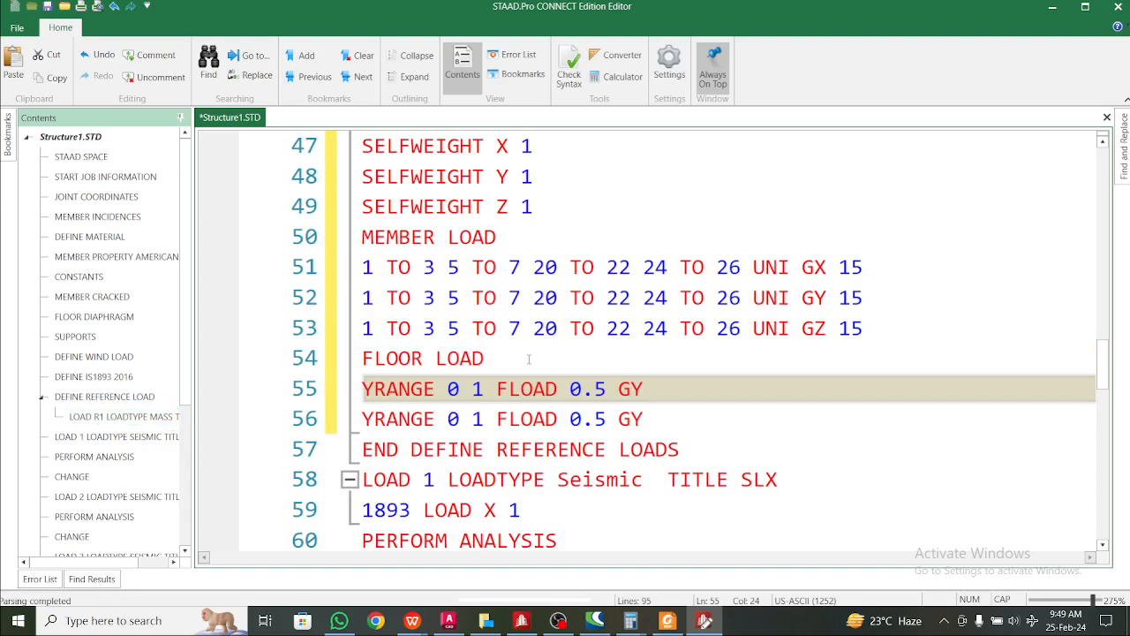
pyautogui.press('Return')
pyautogui.hotkey('ctrl', 'v')
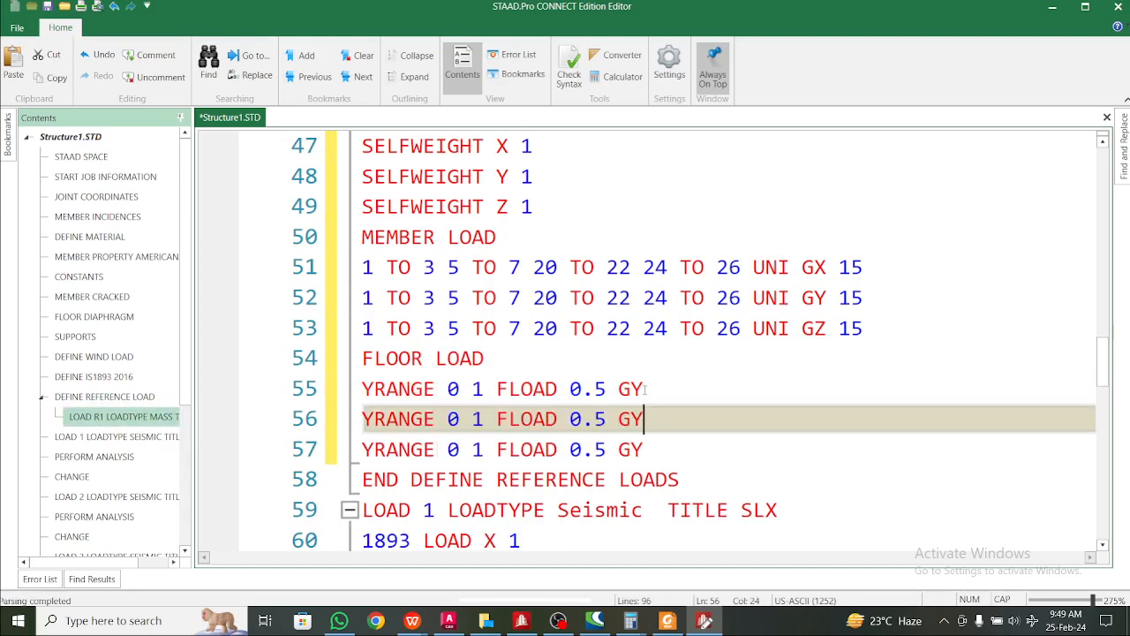
# - Change the first floor load line to GX and the last one to GZ, and save the command file
pyautogui.click(646, 389)
pyautogui.press('BackSpace')
pyautogui.write('X')
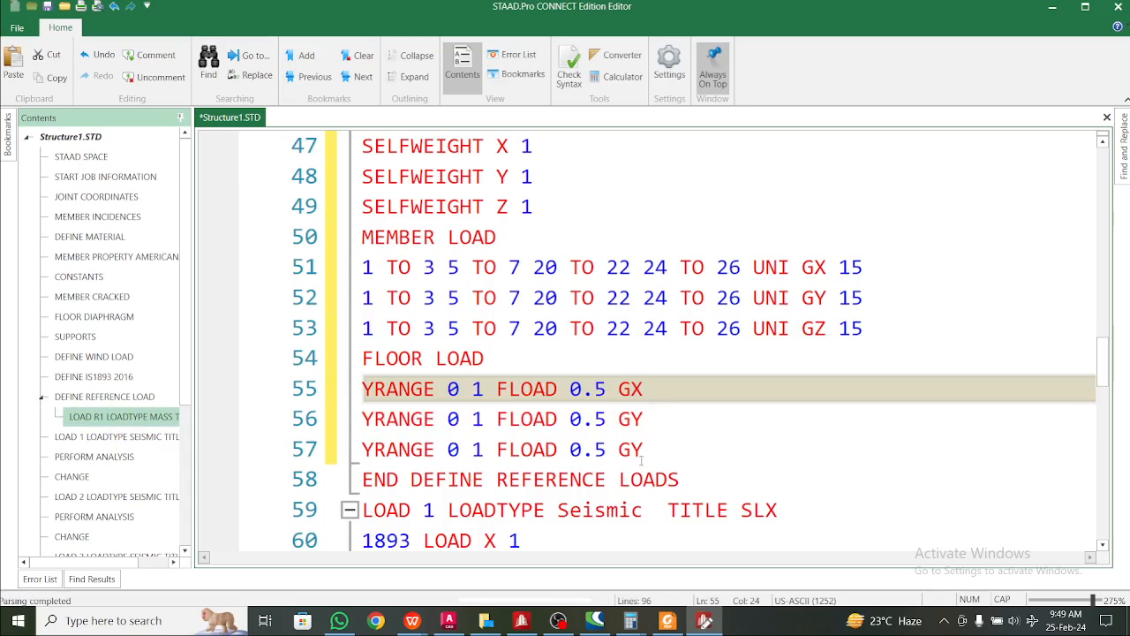
pyautogui.click(642, 458)
pyautogui.press('BackSpace')
pyautogui.write('Z')
pyautogui.click(717, 380)
pyautogui.scroll(-2, 715, 379)
pyautogui.scroll(1, 715, 380)
pyautogui.hotkey('ctrl', 's')
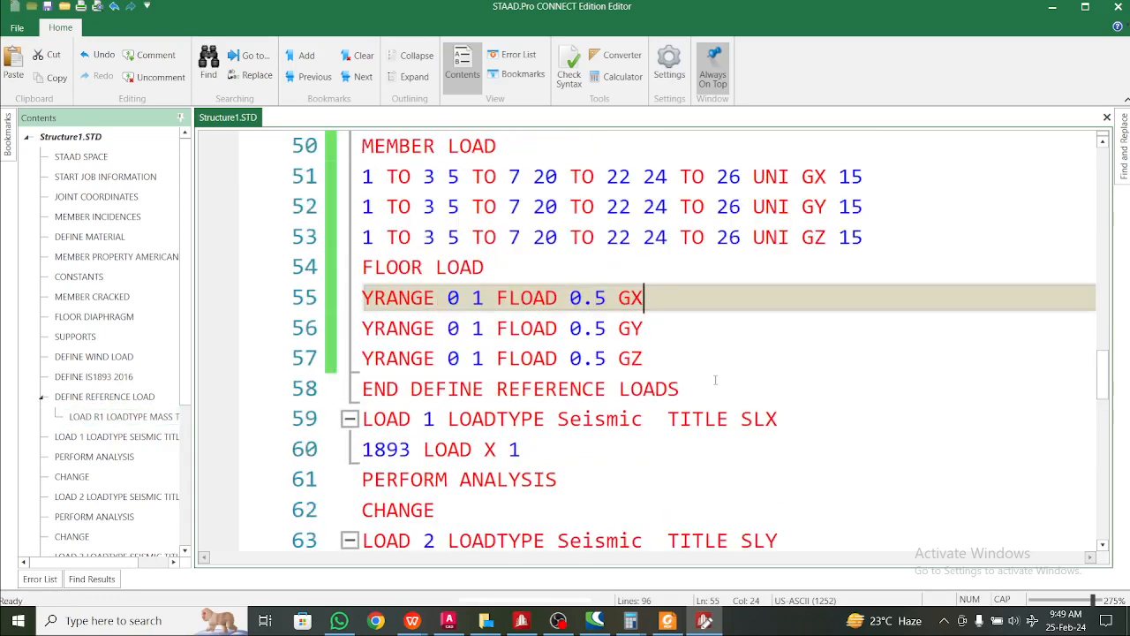
# - Copy the block from DEFINE REFERENCE LOADS to END DEFINE REFERENCE LOADS and remove it from below the IS1893 2016 definition
pyautogui.scroll(2, 665, 365)
pyautogui.scroll(-2, 665, 364)
pyautogui.click(648, 358)
pyautogui.moveTo(648, 357); pyautogui.dragTo(362, 267)
pyautogui.hotkey('ctrl', 'c')
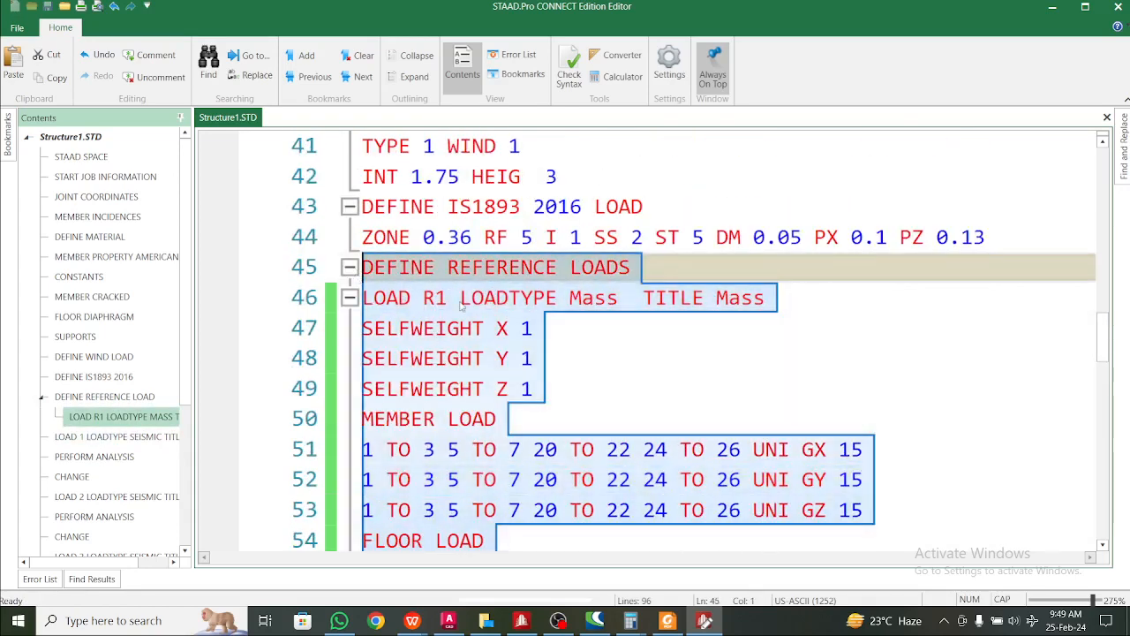
pyautogui.scroll(-4, 460, 305)
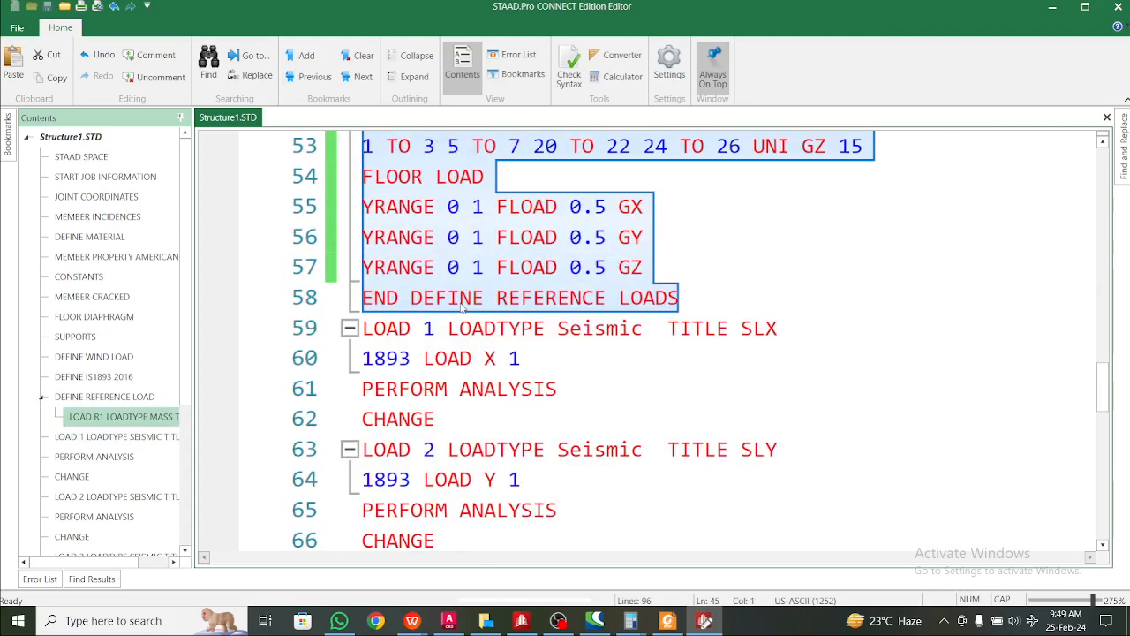
pyautogui.scroll(3, 461, 305)
pyautogui.press('Delete')
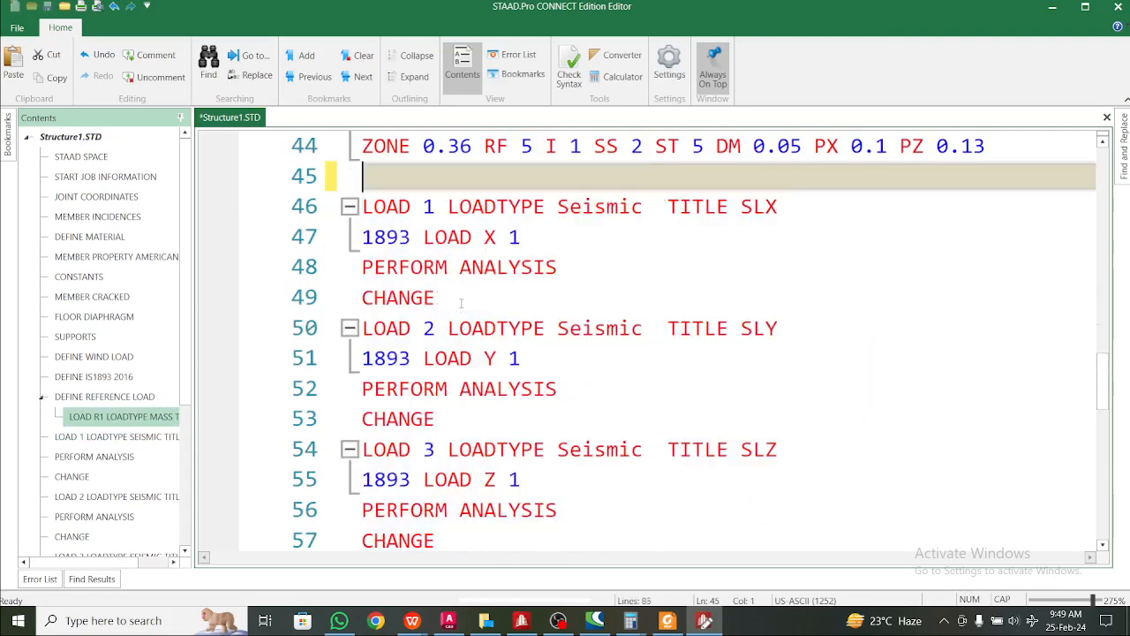
pyautogui.scroll(3, 460, 304)
pyautogui.press('Delete')
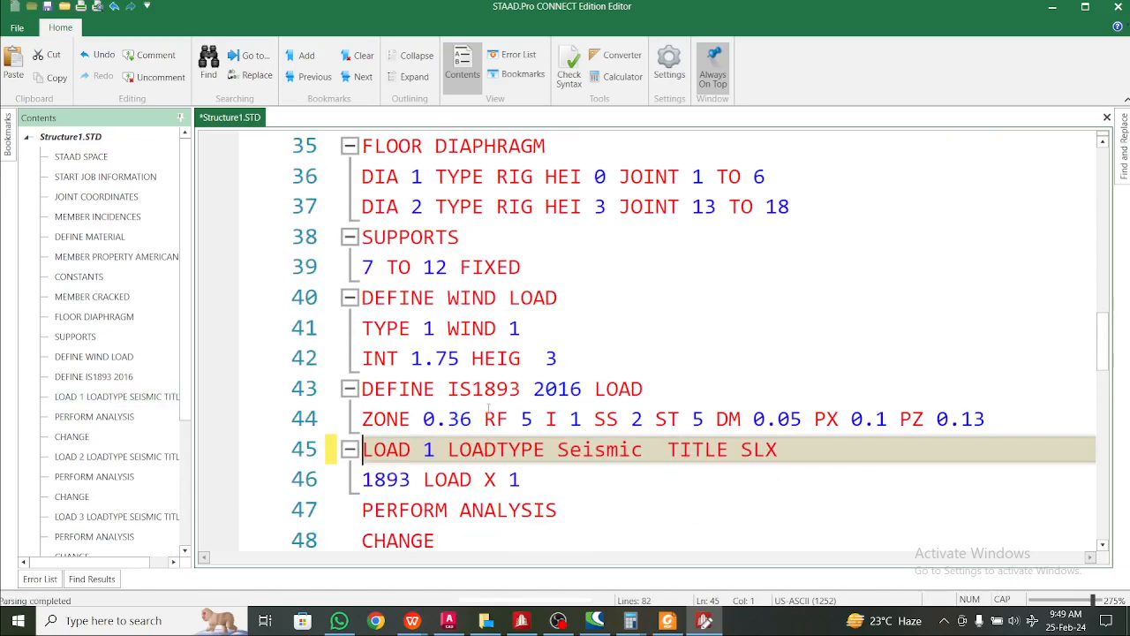
# - Set the concrete material's STRENGTH FCU value to 25000
pyautogui.scroll(4, 513, 409)
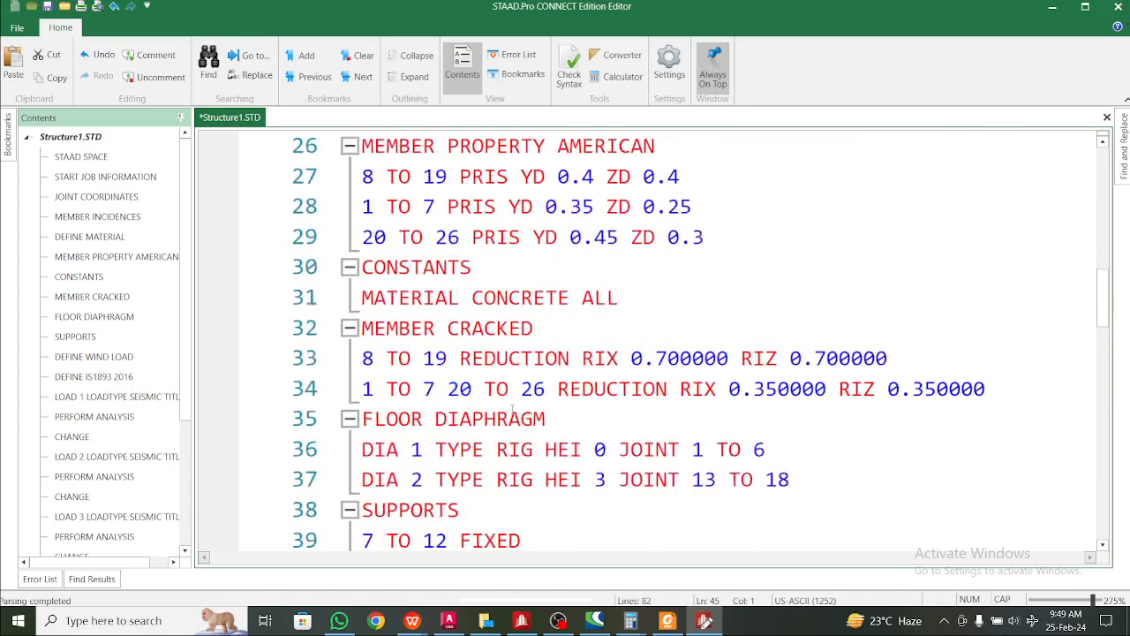
pyautogui.scroll(7, 513, 410)
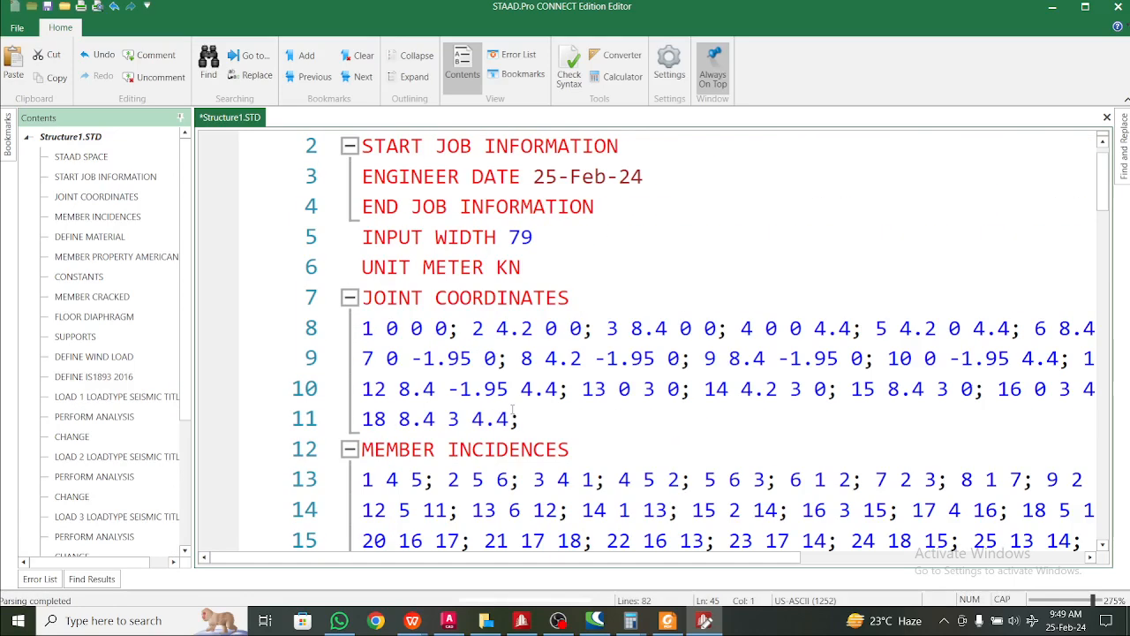
pyautogui.scroll(-3, 513, 410)
pyautogui.scroll(-1, 512, 410)
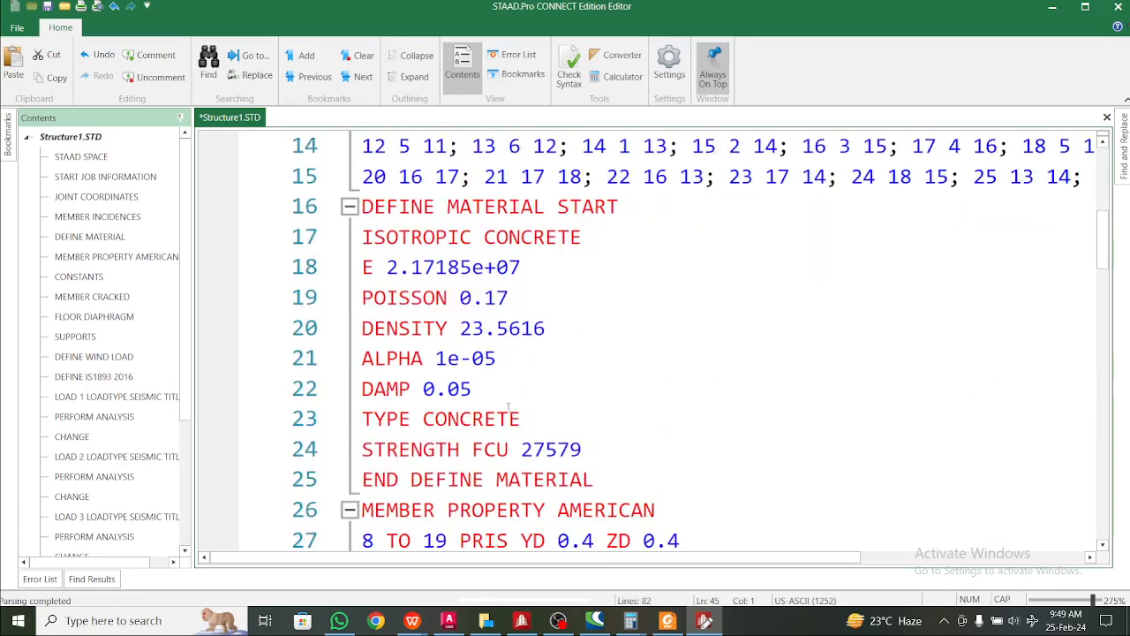
pyautogui.scroll(-1, 508, 407)
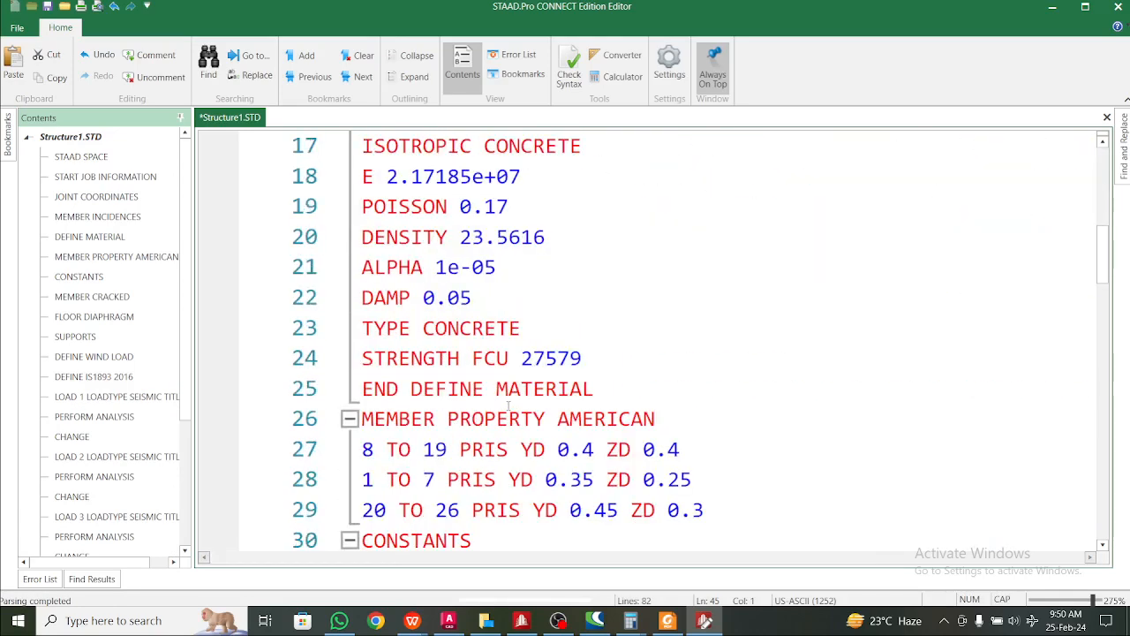
pyautogui.scroll(-1, 584, 352)
pyautogui.moveTo(594, 266); pyautogui.dragTo(526, 276)
pyautogui.write('25000')
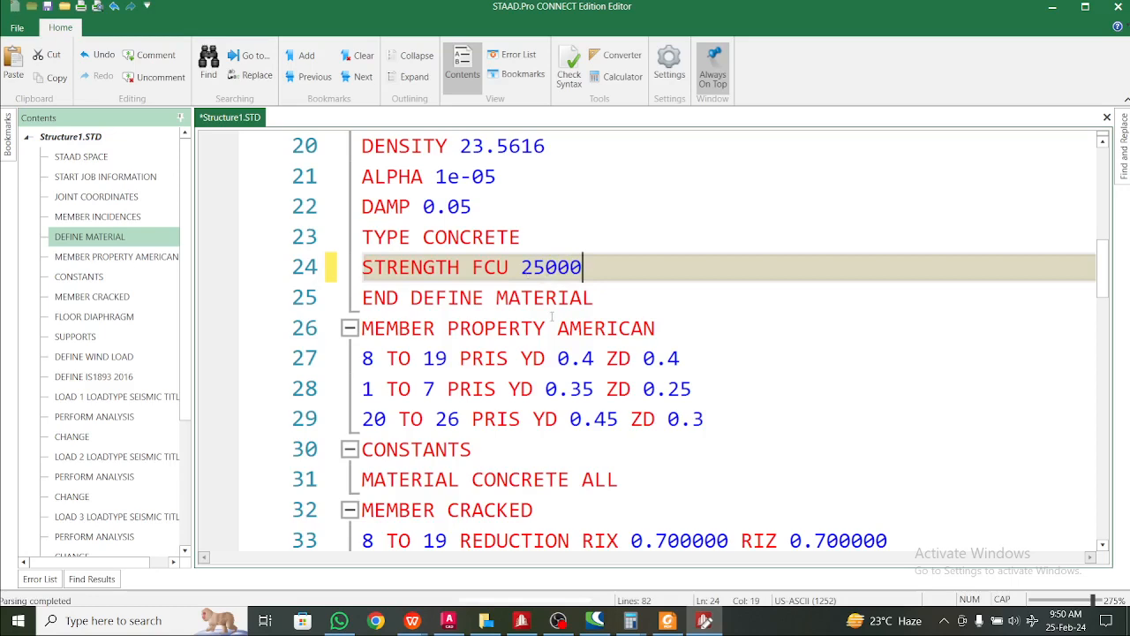
# - Paste the copied reference loads block below the 20 TO 26 PRIS member property line, above CONSTANTS
pyautogui.scroll(-2, 552, 325)
pyautogui.click(556, 358)
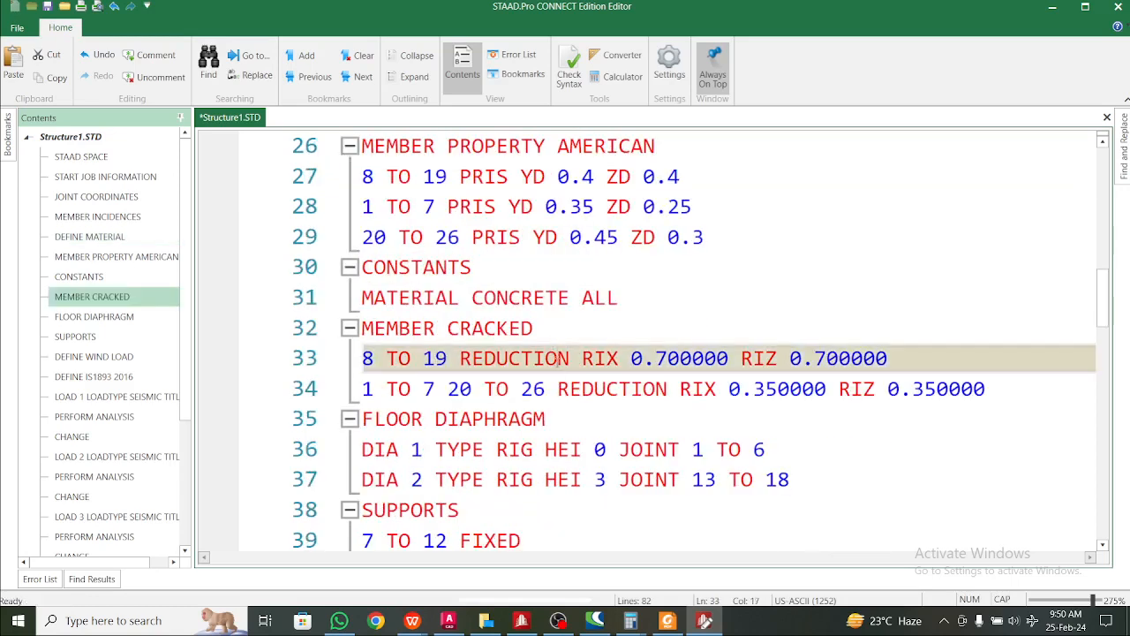
pyautogui.click(558, 389)
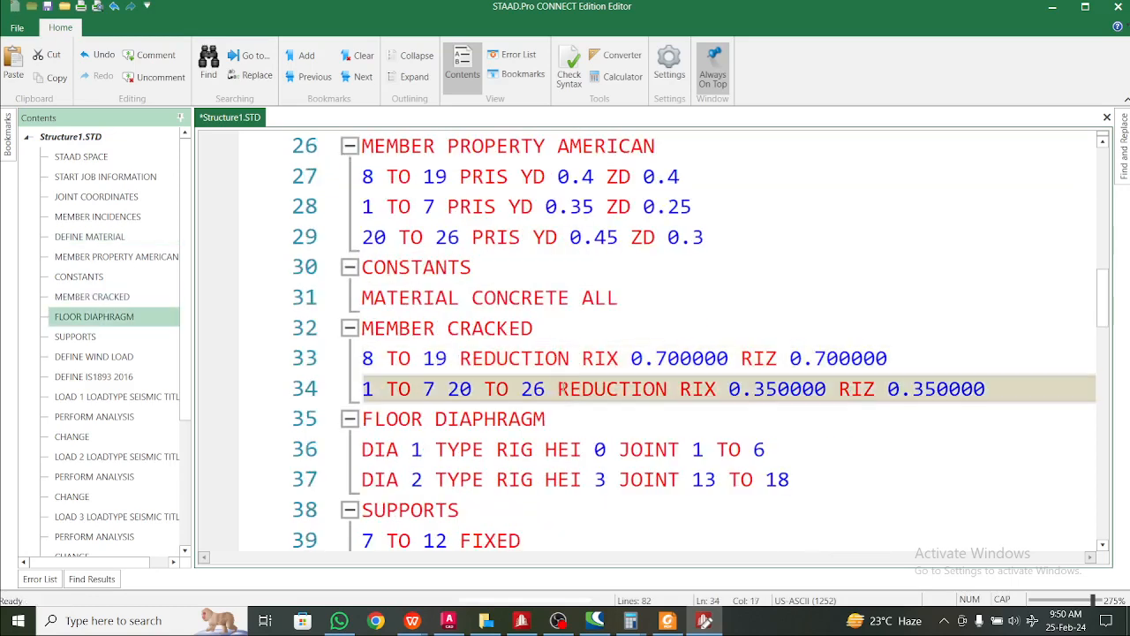
pyautogui.click(583, 389)
pyautogui.scroll(-1, 571, 389)
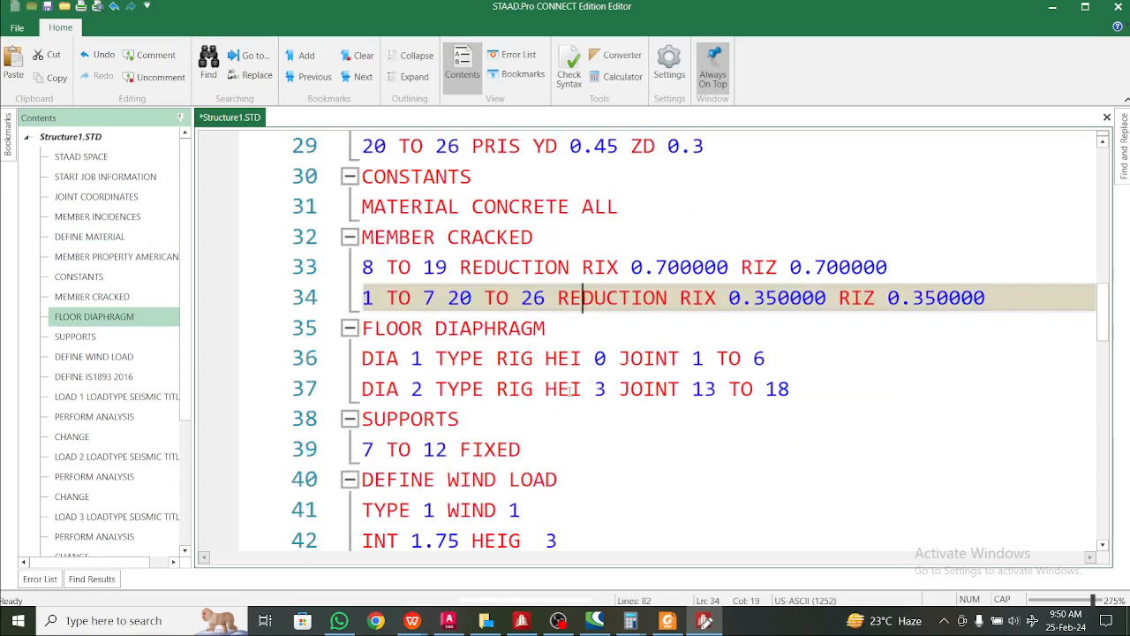
pyautogui.scroll(1, 572, 390)
pyautogui.scroll(-1, 571, 390)
pyautogui.scroll(1, 571, 390)
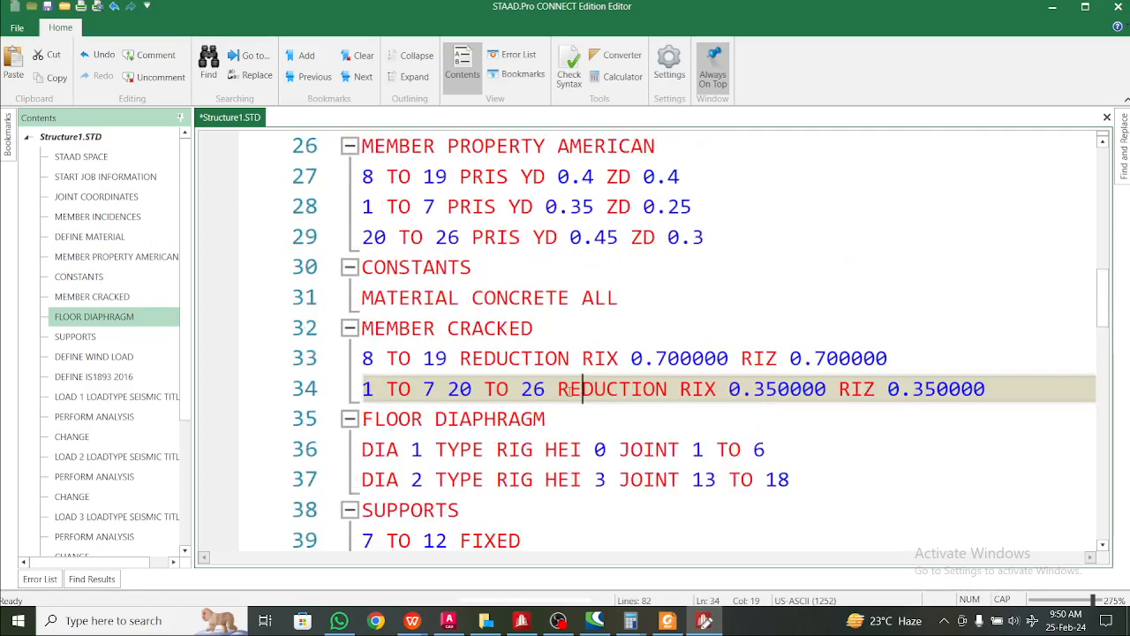
pyautogui.click(745, 240)
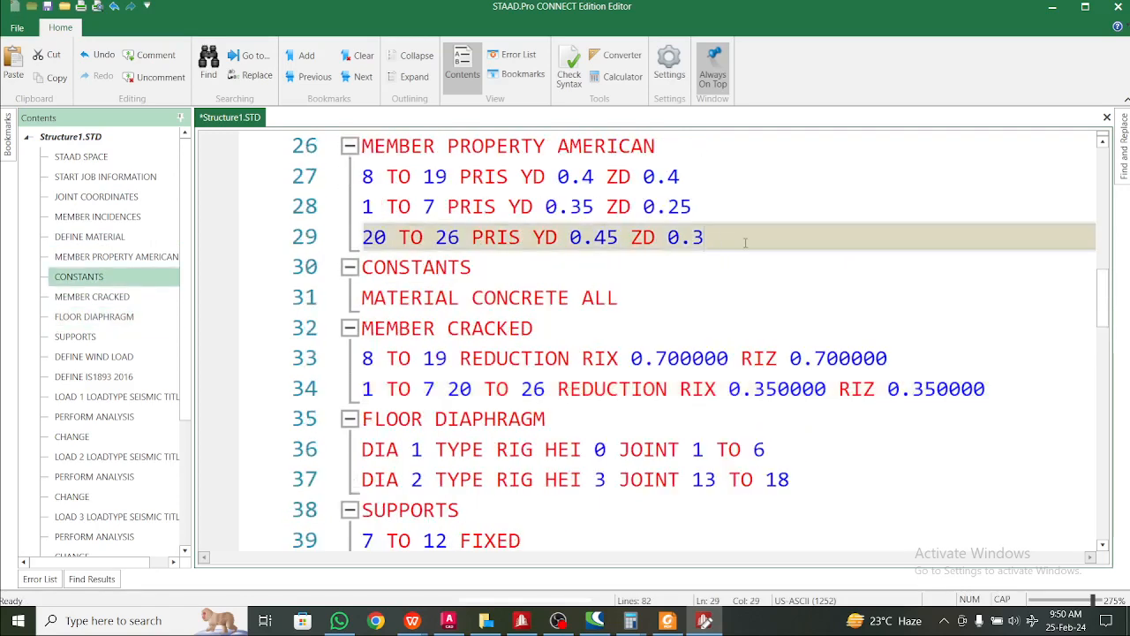
pyautogui.press('Return')
pyautogui.hotkey('ctrl', 'v')
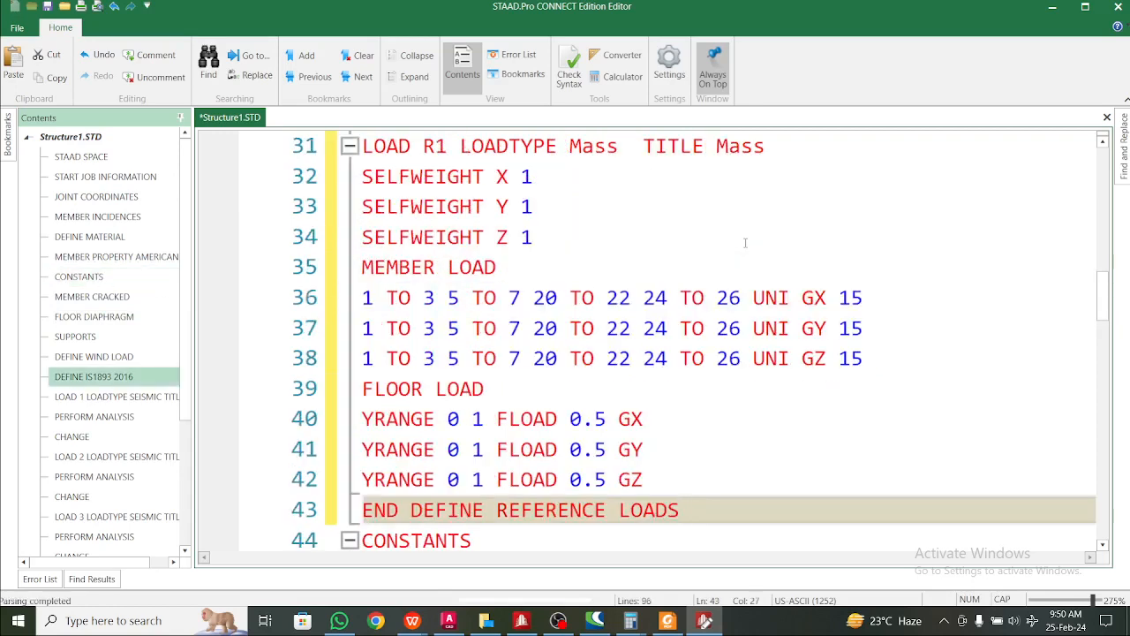
# - Copy the SUPPORTS and 7 TO 12 FIXED lines and remove them from above DEFINE WIND LOAD
pyautogui.scroll(-4, 639, 265)
pyautogui.scroll(-1, 638, 267)
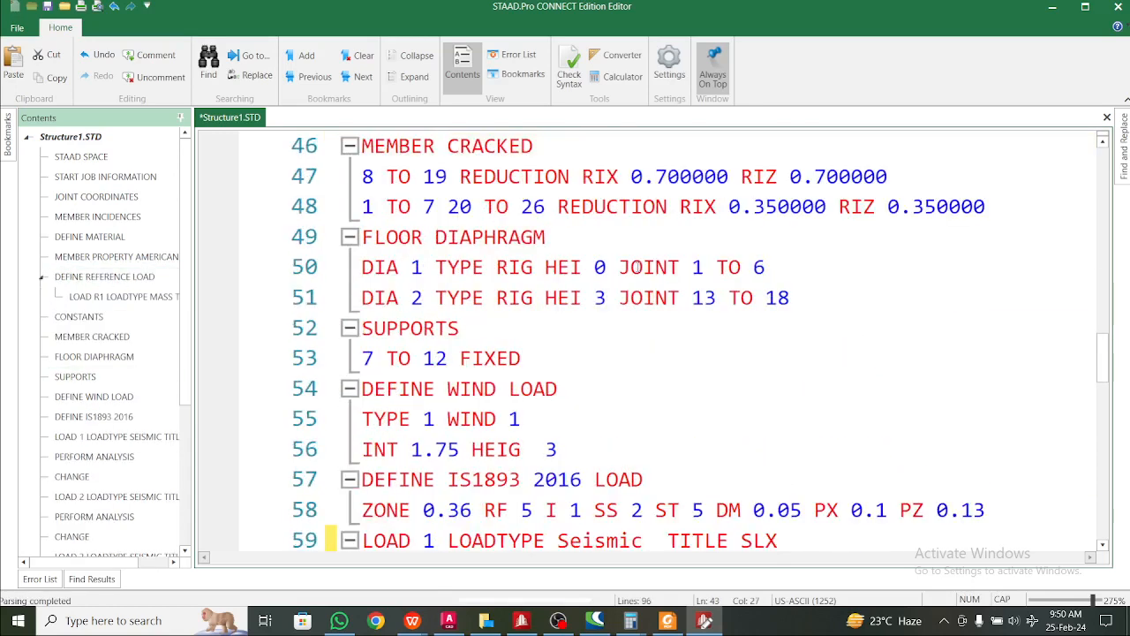
pyautogui.moveTo(540, 357); pyautogui.dragTo(355, 329)
pyautogui.hotkey('ctrl', 'c')
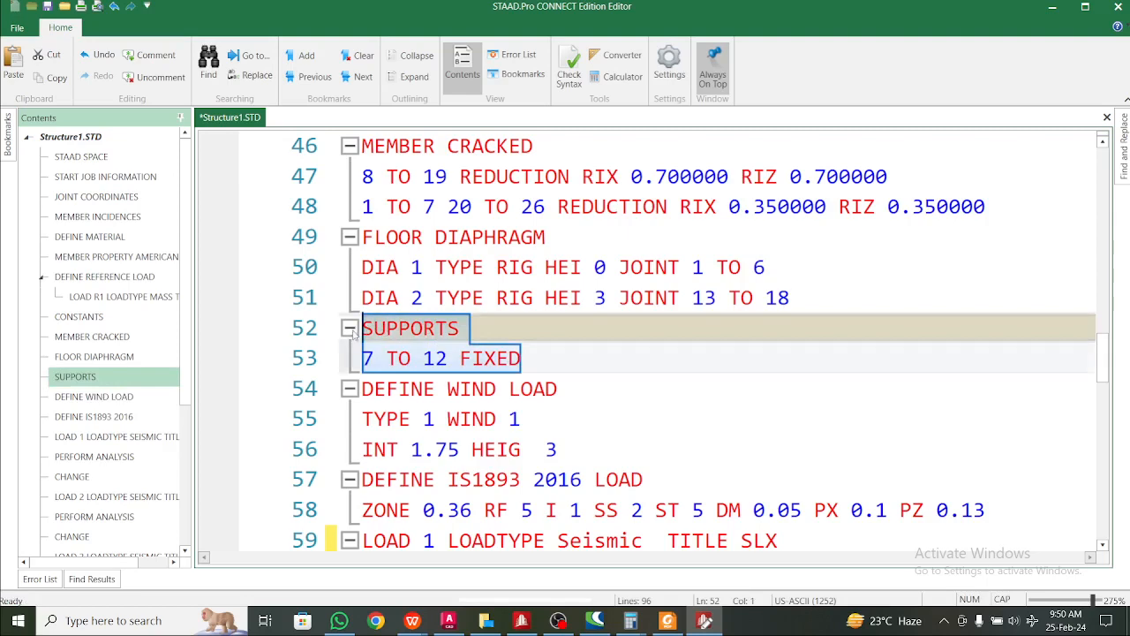
pyautogui.press('Delete')
pyautogui.press('Delete')
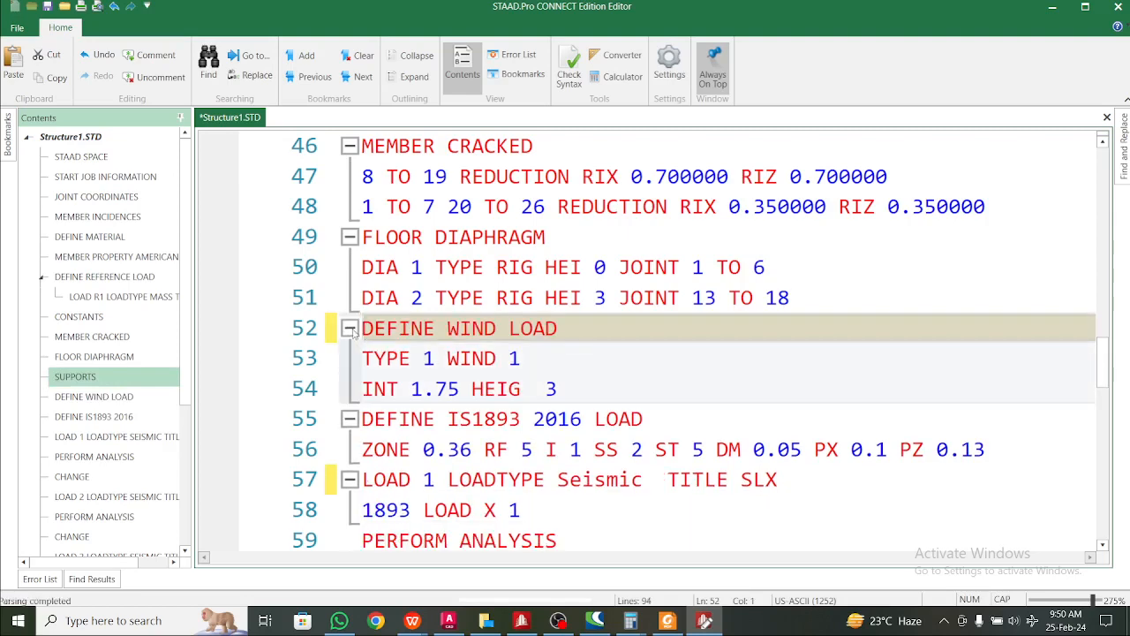
# - Paste the SUPPORTS lines between the member properties and DEFINE REFERENCE LOADS, and save the command file
pyautogui.scroll(3, 353, 331)
pyautogui.scroll(1, 505, 305)
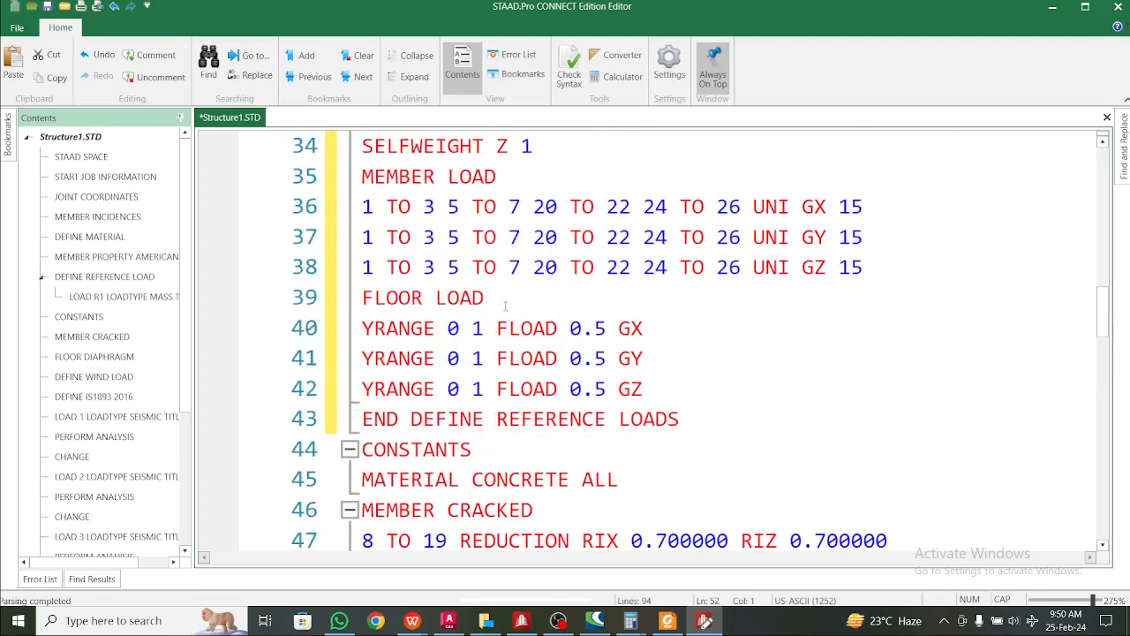
pyautogui.click(668, 388)
pyautogui.scroll(2, 654, 383)
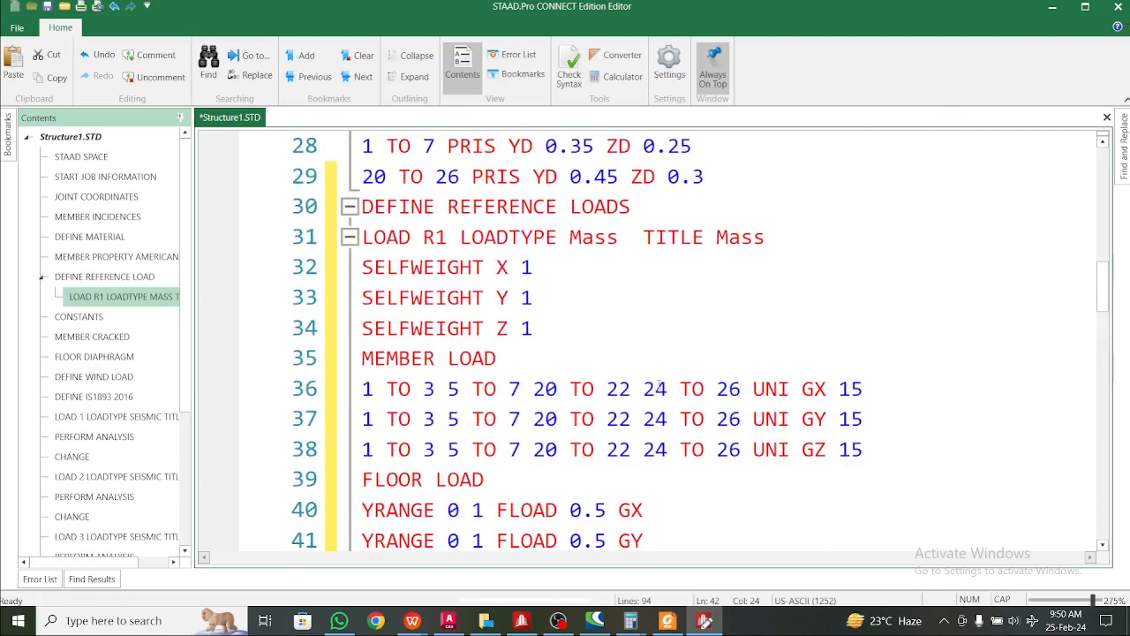
pyautogui.scroll(2, 546, 347)
pyautogui.click(714, 358)
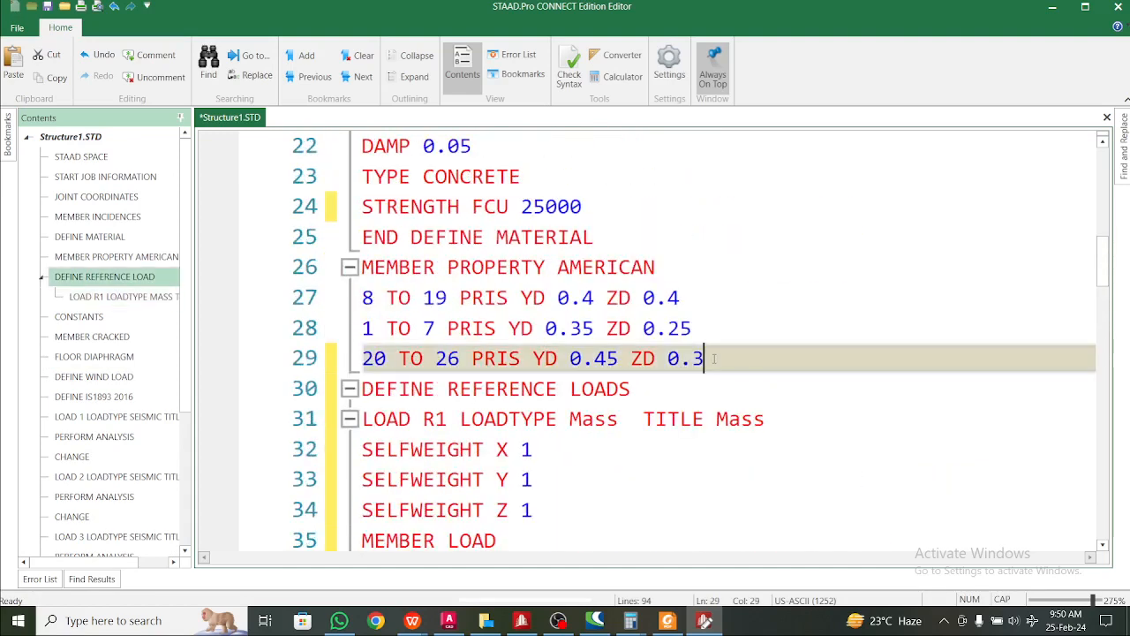
pyautogui.press('Return')
pyautogui.hotkey('ctrl', 'v')
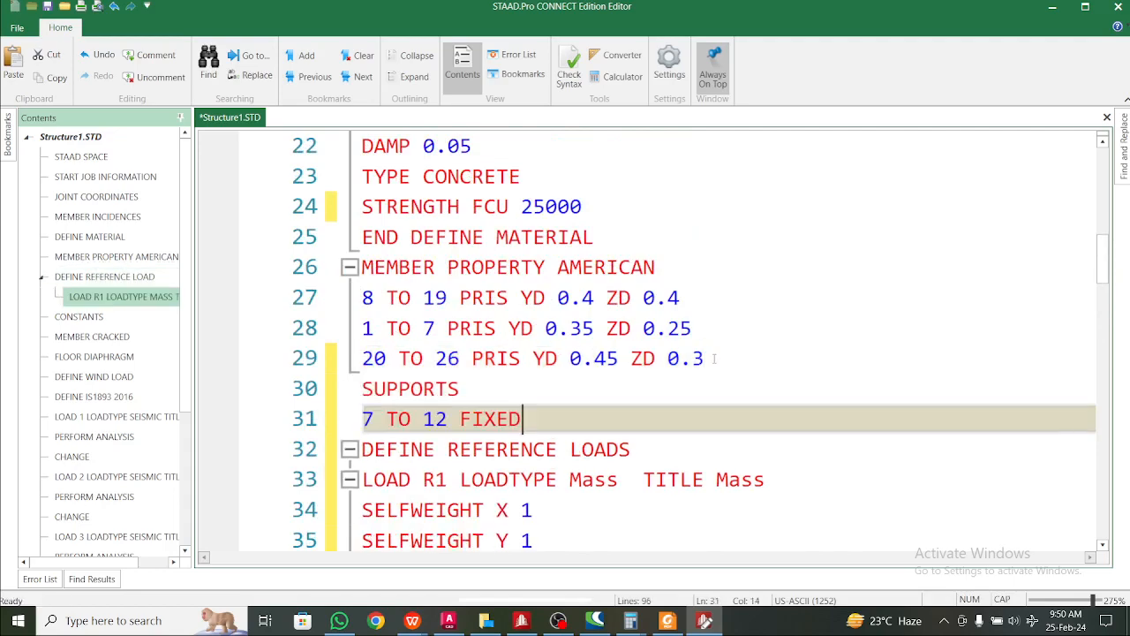
pyautogui.scroll(-11, 702, 363)
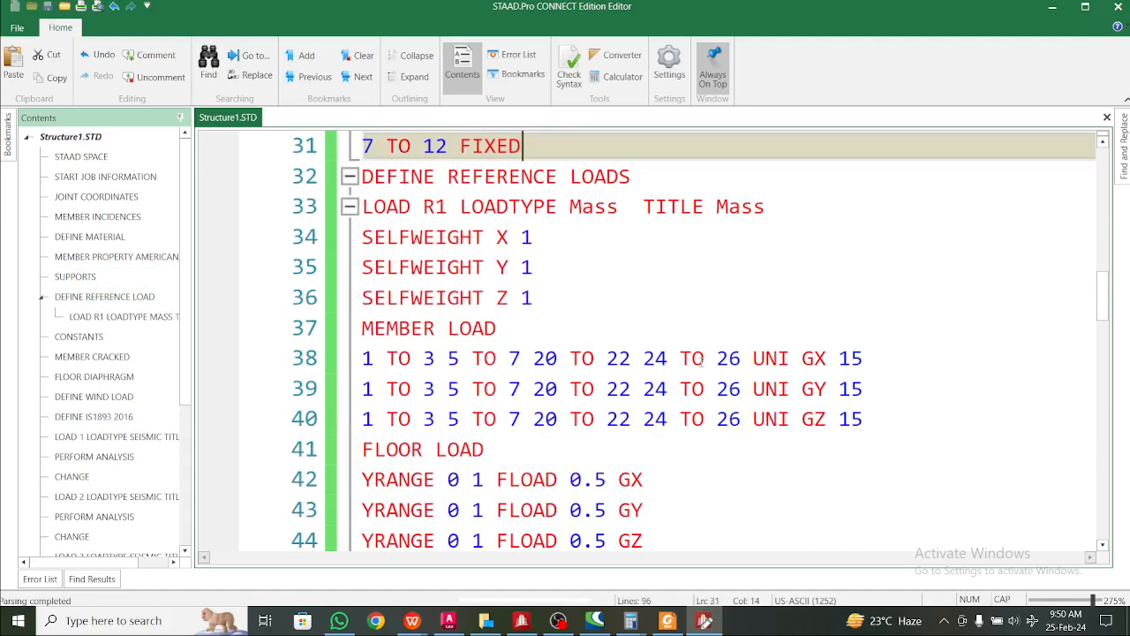
# - Insert a blank line between the LOAD 12 wind load line and FINISH
pyautogui.scroll(-10, 703, 363)
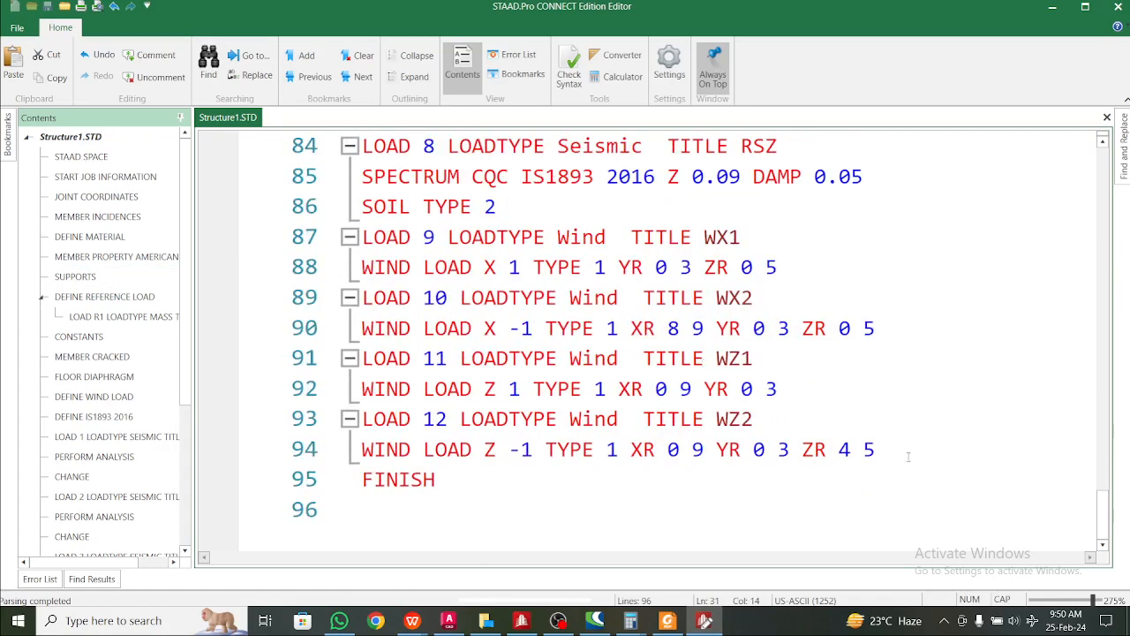
pyautogui.click(908, 457)
pyautogui.press('Return')
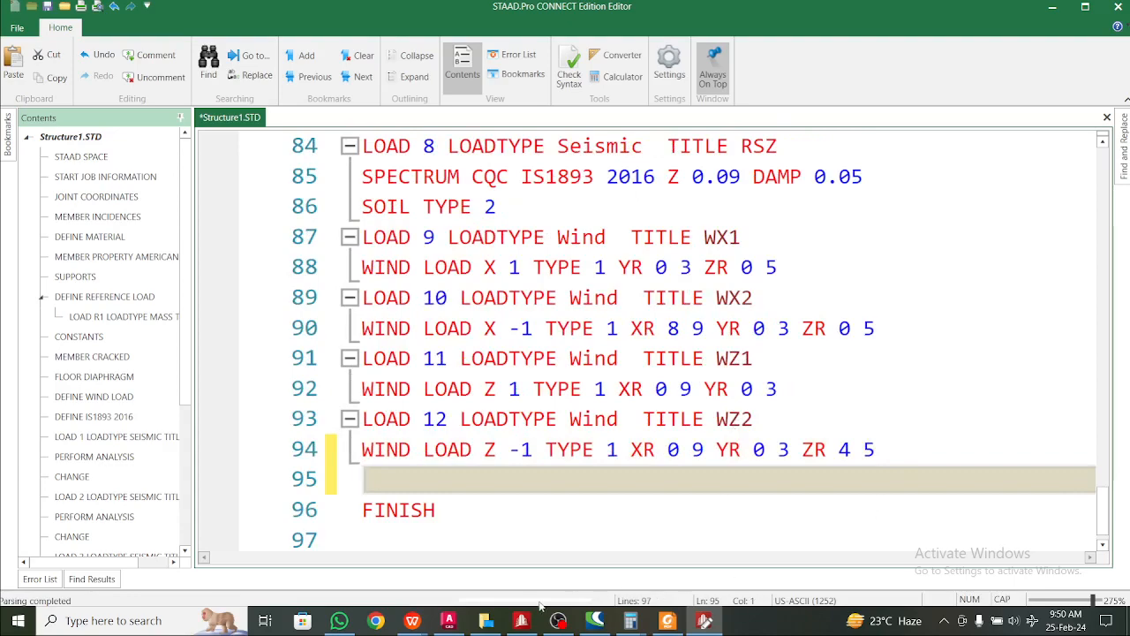
# - Copy the load combinations, from the SERVICE LOAD COMB heading through LOAD COMB 398, from TYP STAAD File.docx in WPS Office into the STAAD editor above FINISH
pyautogui.moveTo(413, 622)
pyautogui.click(467, 569)
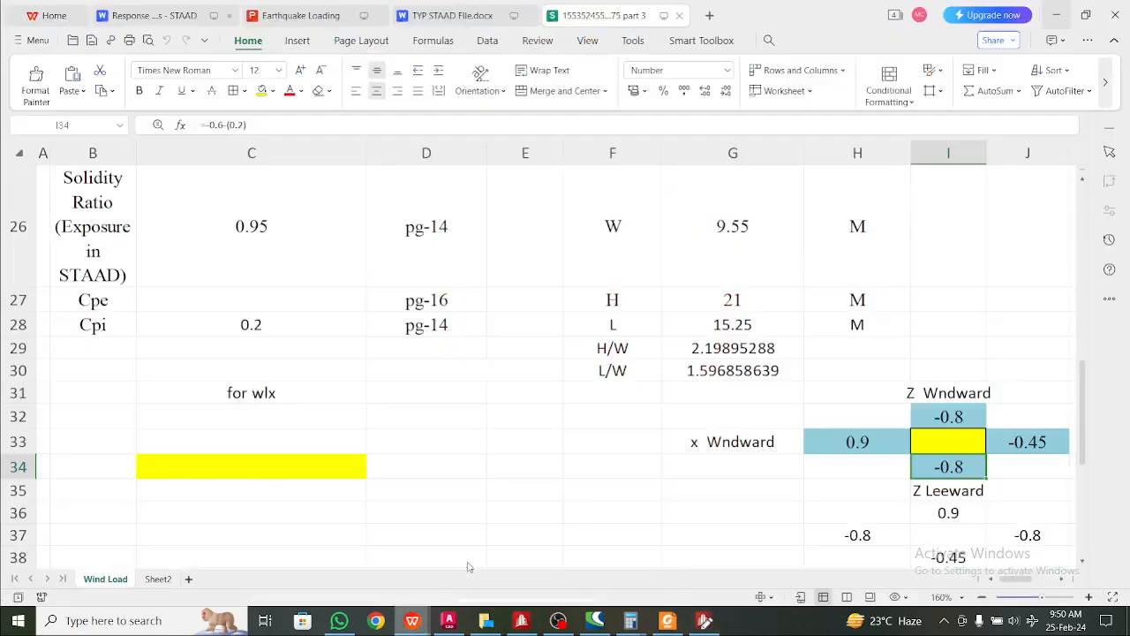
pyautogui.scroll(-15, 499, 404)
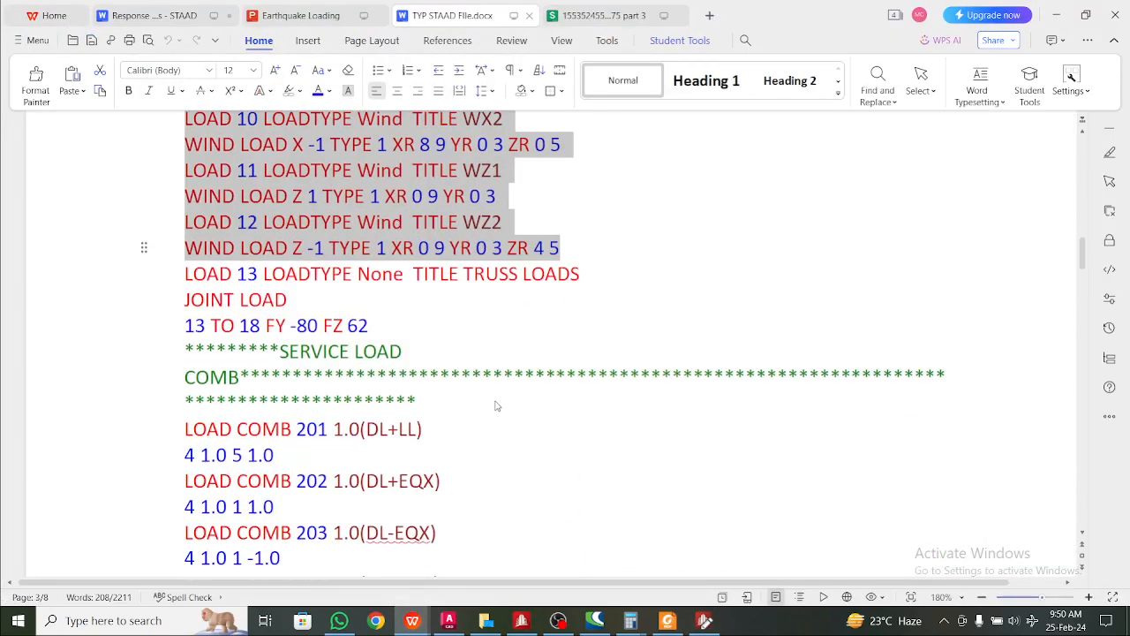
pyautogui.click(468, 396)
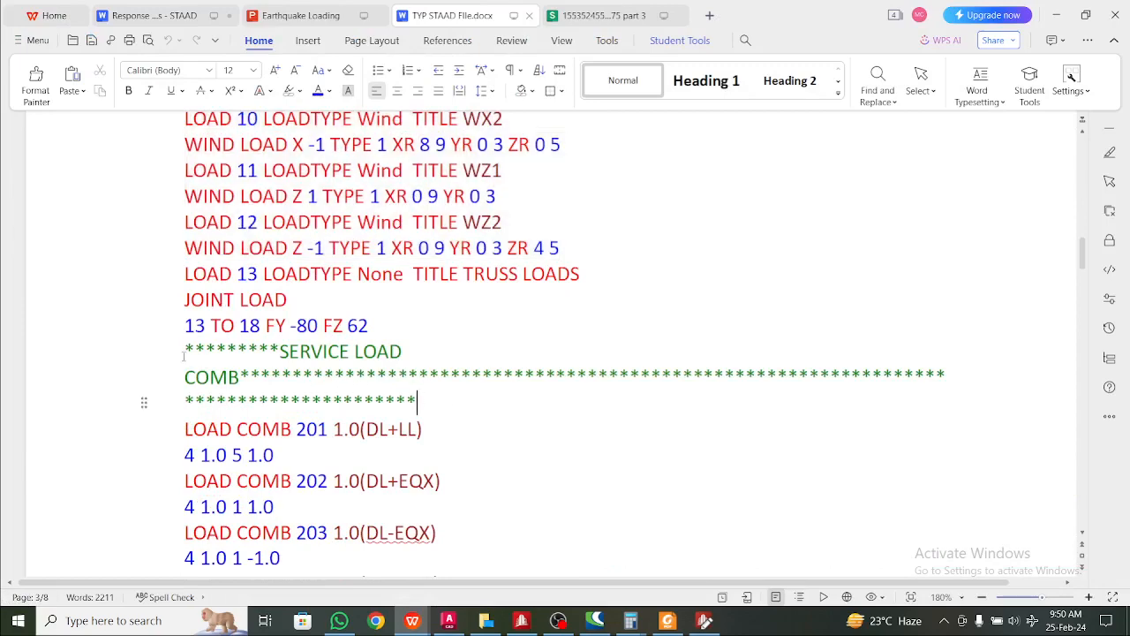
pyautogui.moveTo(184, 356); pyautogui.dragTo(290, 391)
pyautogui.scroll(-12, 290, 390)
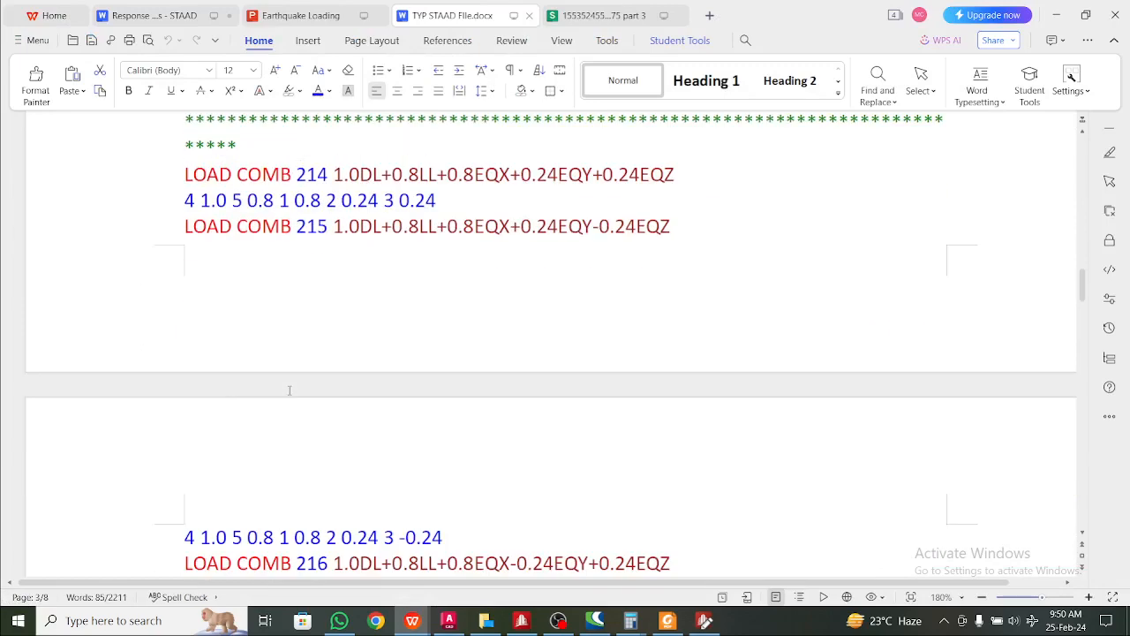
pyautogui.scroll(-15, 289, 390)
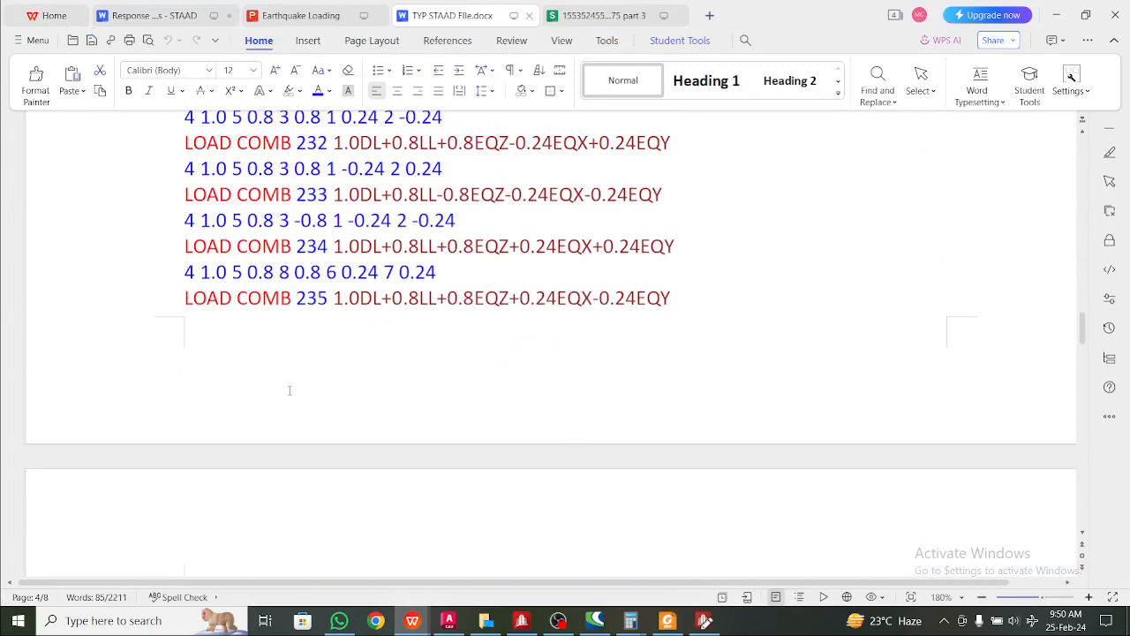
pyautogui.scroll(-20, 289, 389)
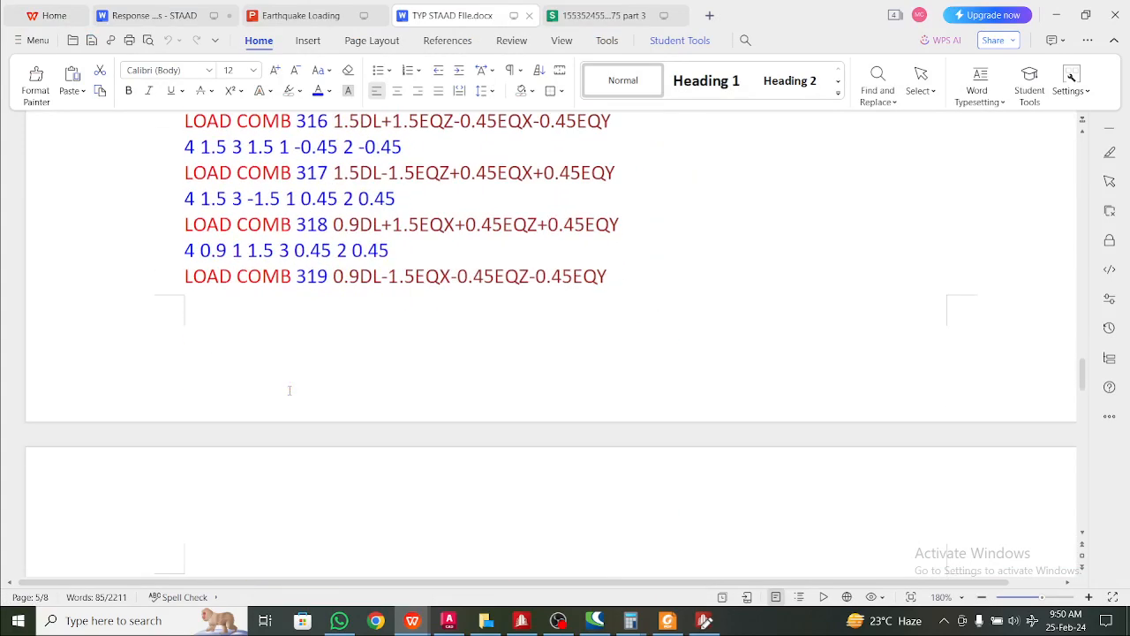
pyautogui.scroll(-15, 289, 389)
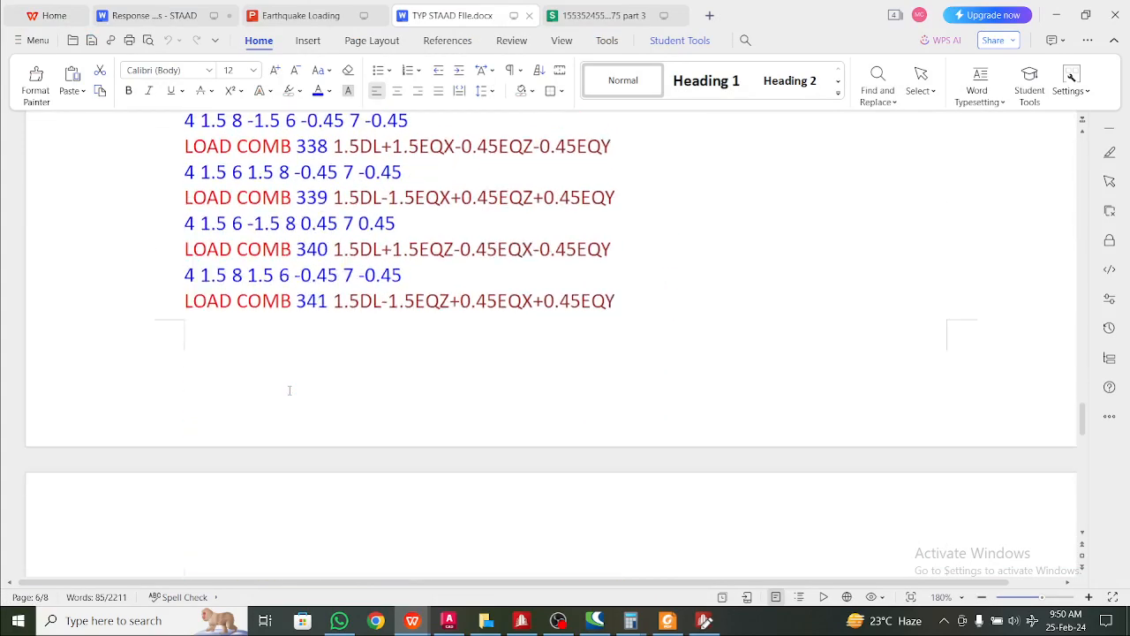
pyautogui.scroll(-20, 288, 389)
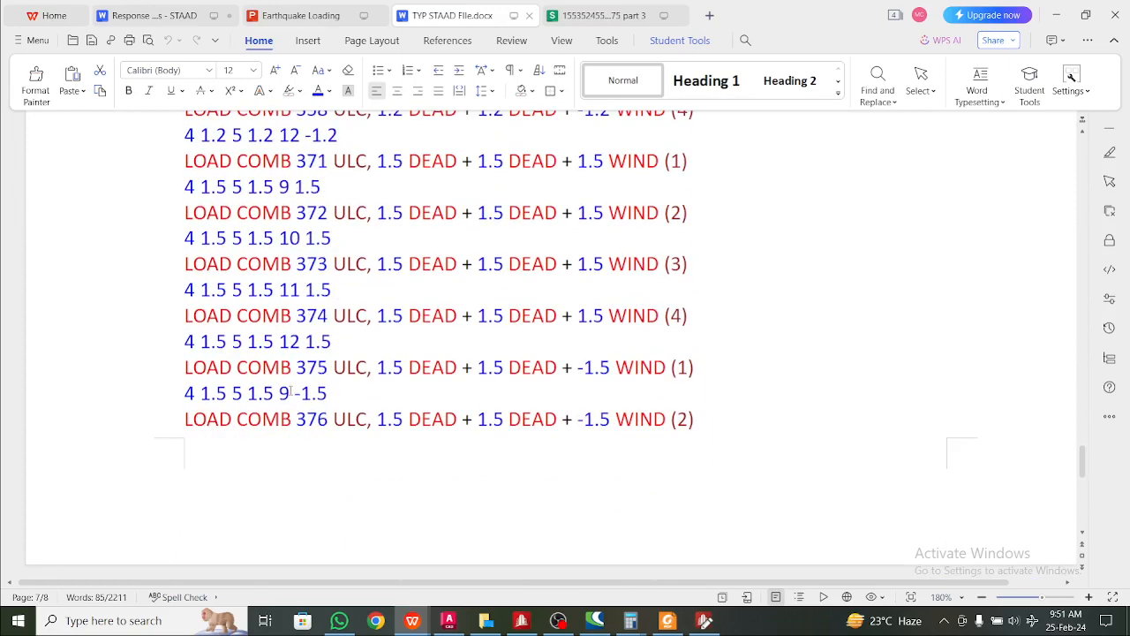
pyautogui.scroll(-20, 290, 393)
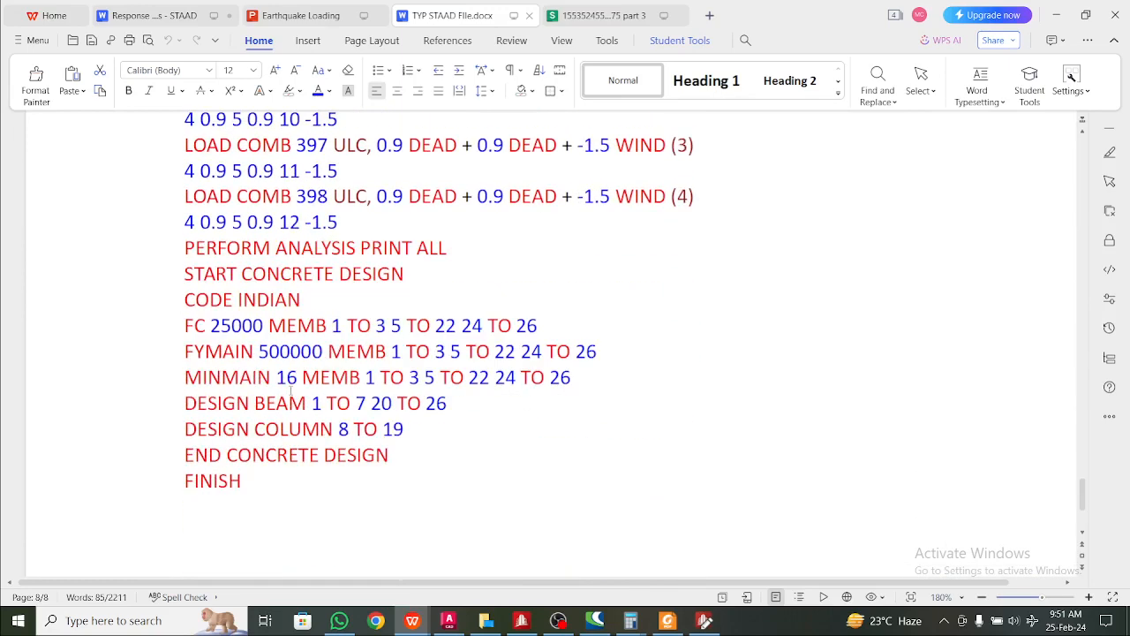
pyautogui.keyDown('shift'); pyautogui.moveTo(256, 248); pyautogui.dragTo(366, 227); pyautogui.keyUp('shift')
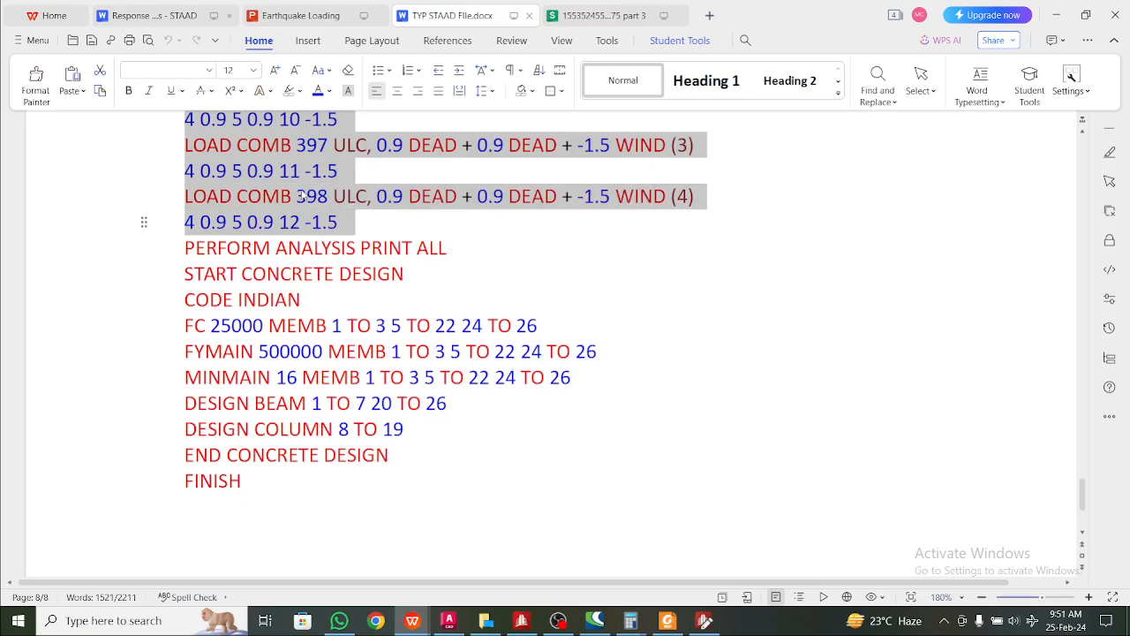
pyautogui.click(1059, 14)
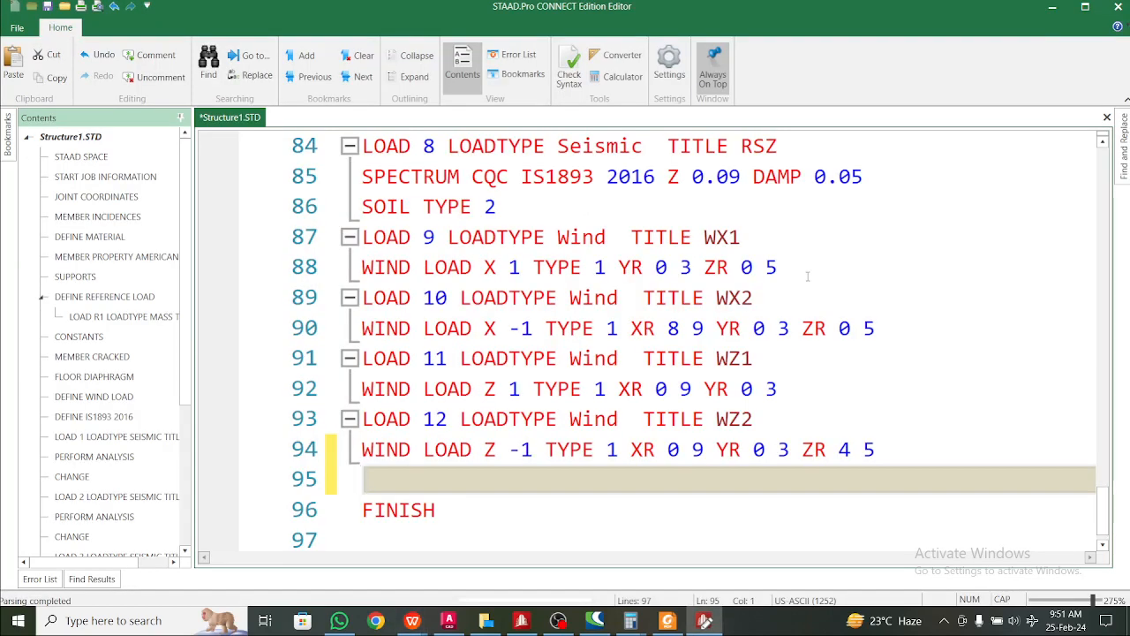
pyautogui.hotkey('ctrl', 'v')
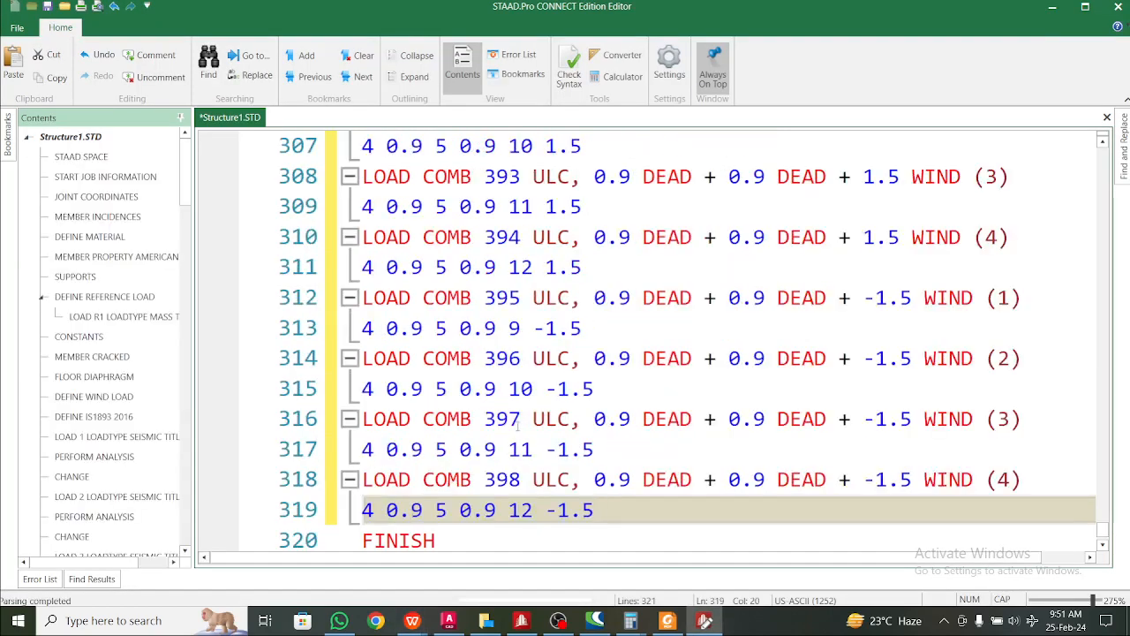
# - Review the pasted seismic and wind load combinations, 336 through 398, in the input file
pyautogui.scroll(2, 569, 408)
pyautogui.scroll(13, 571, 403)
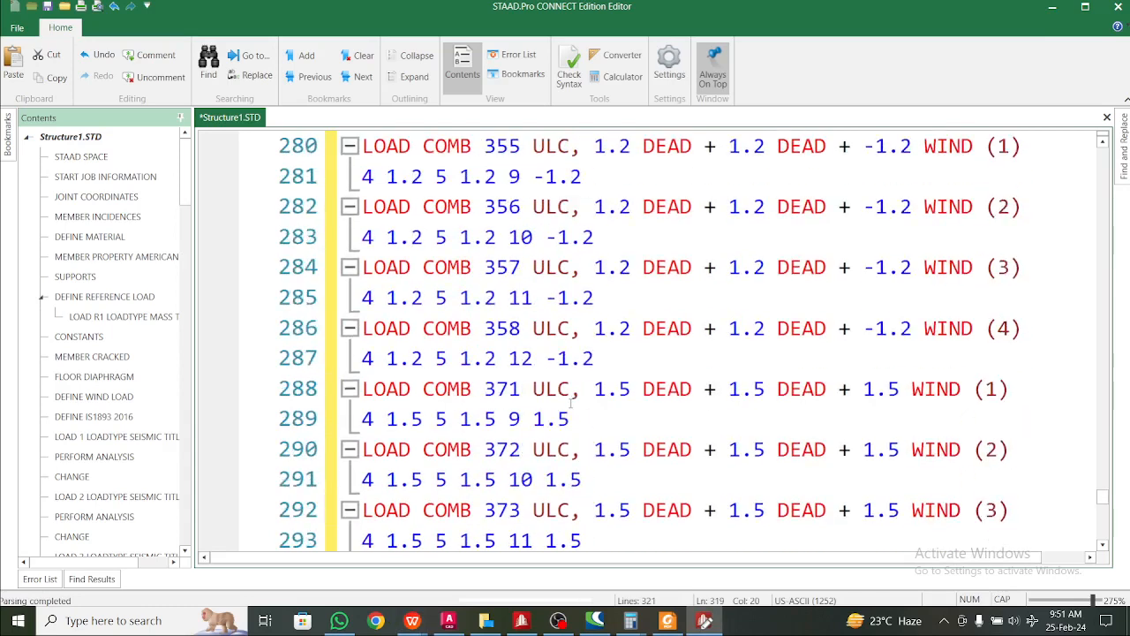
pyautogui.scroll(-2, 680, 356)
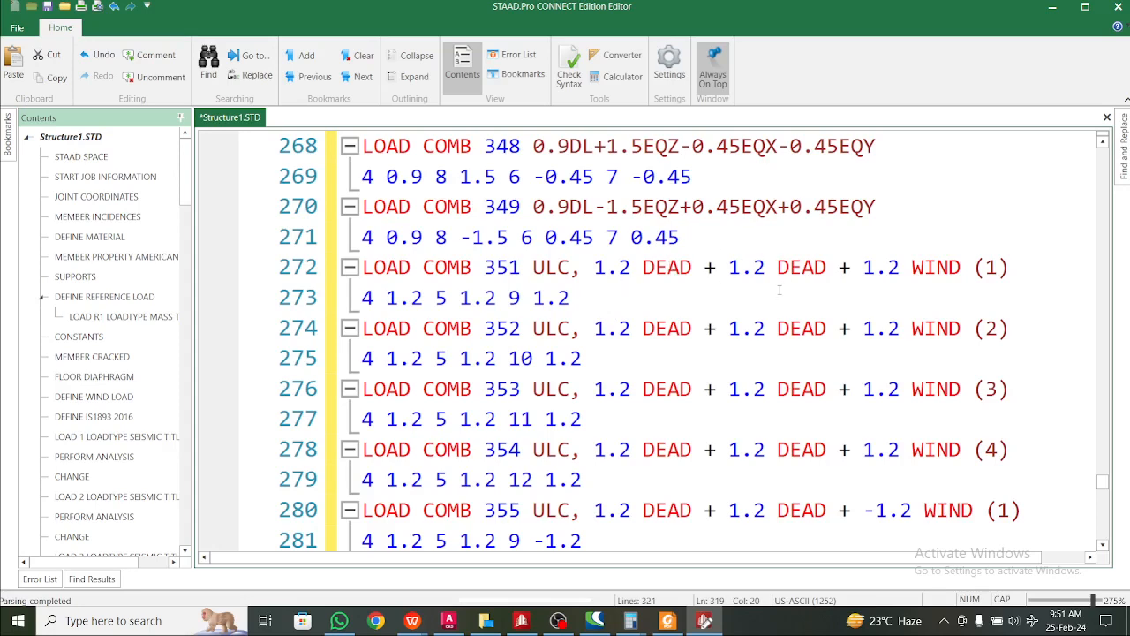
pyautogui.scroll(-12, 780, 290)
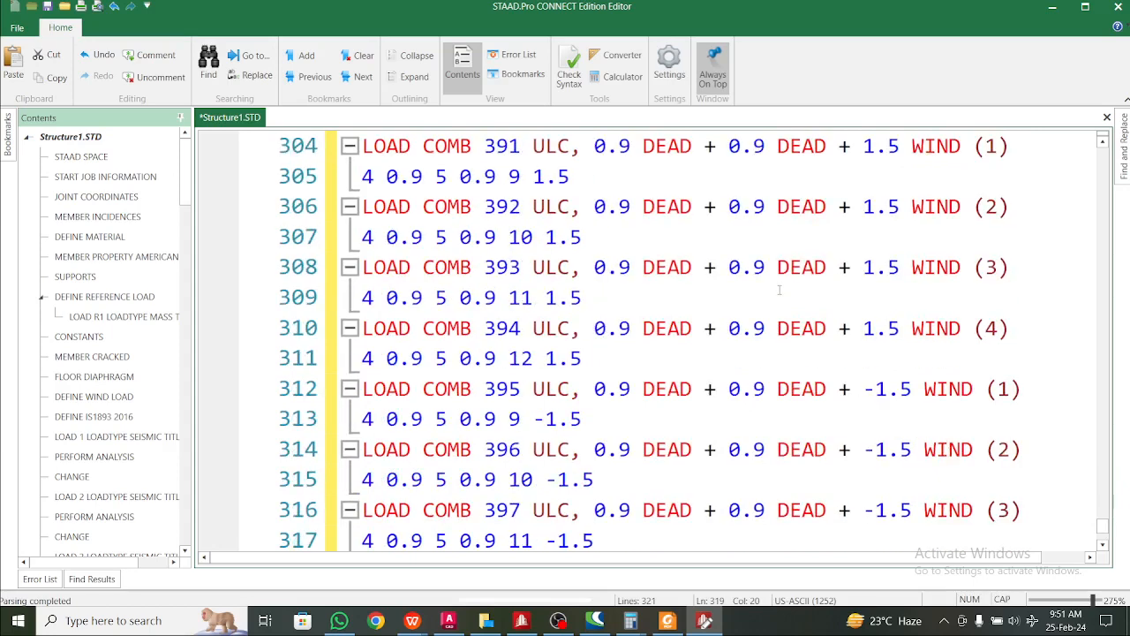
pyautogui.scroll(13, 780, 290)
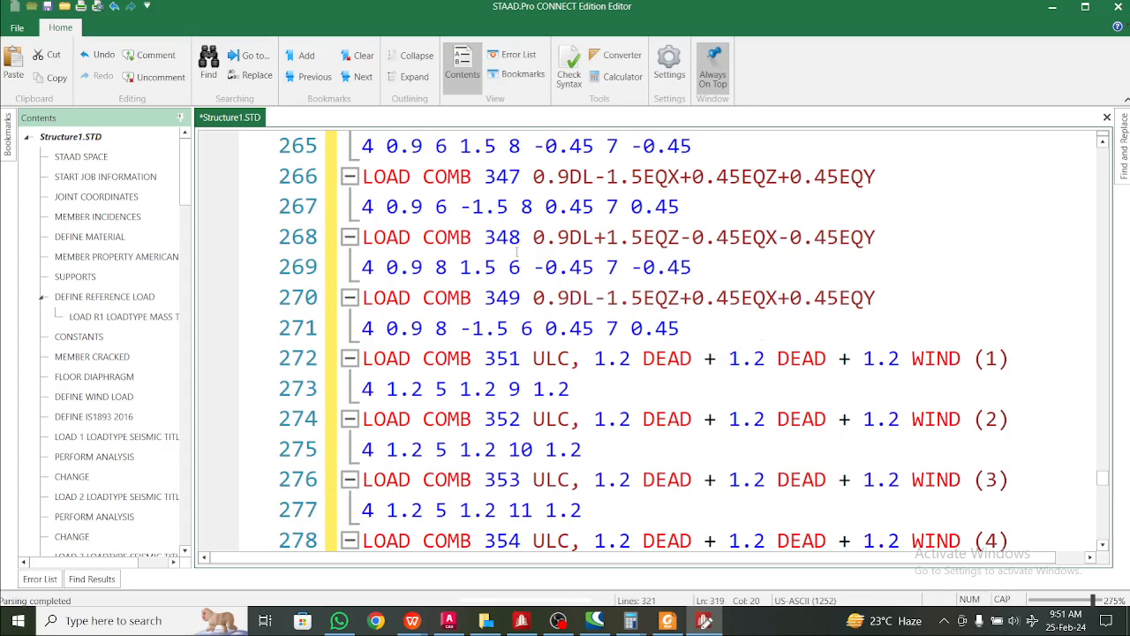
pyautogui.scroll(7, 523, 254)
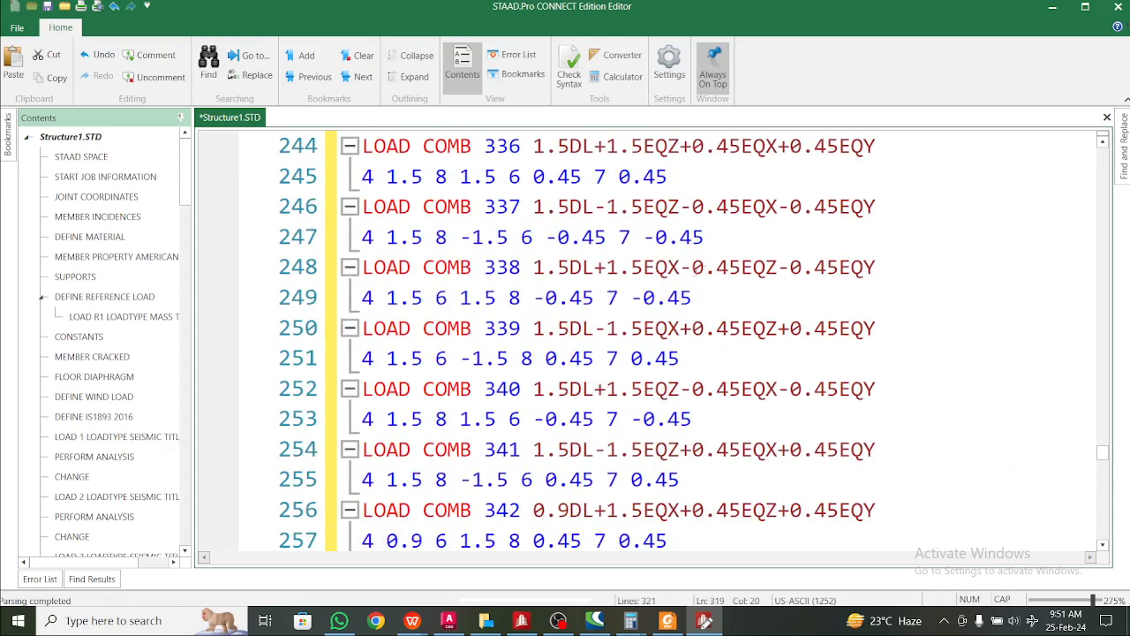
pyautogui.scroll(-10, 751, 295)
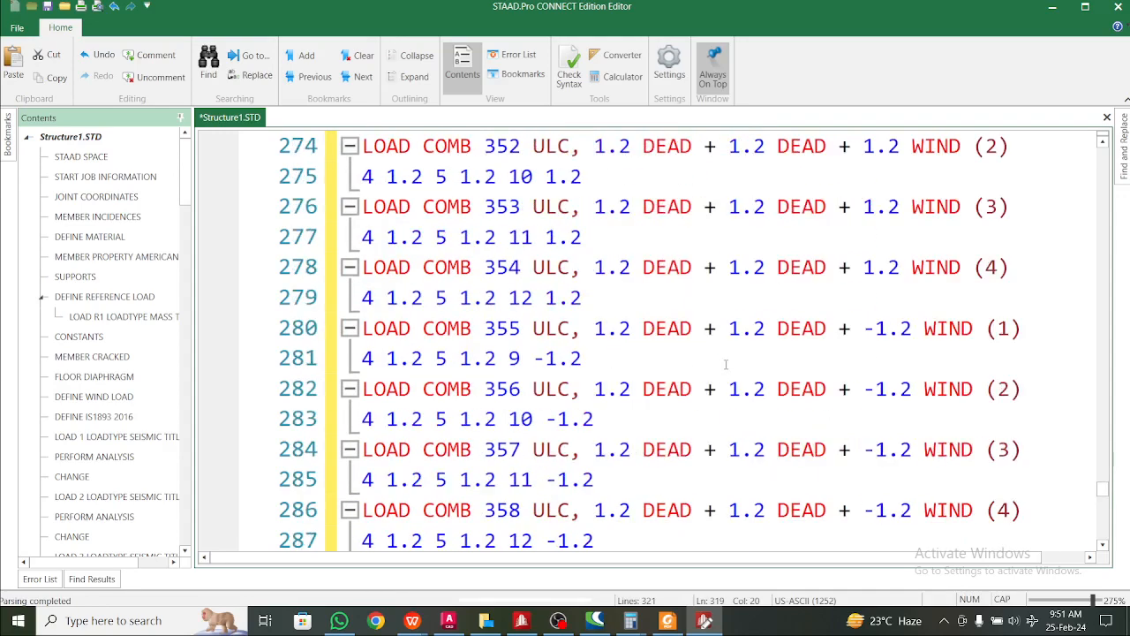
pyautogui.scroll(-12, 726, 363)
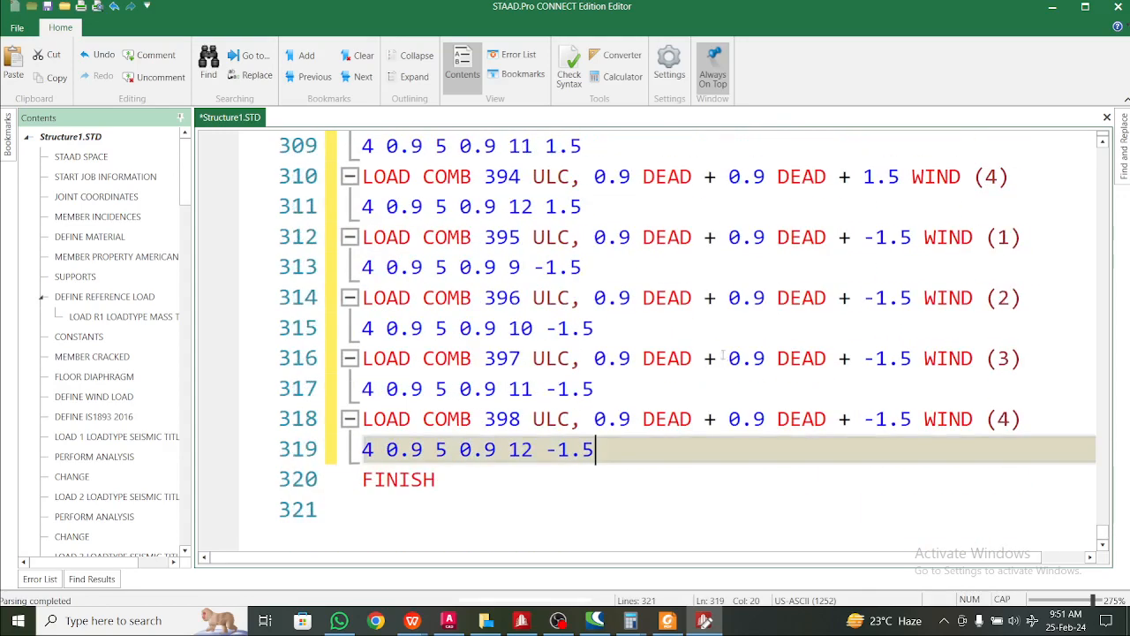
pyautogui.scroll(17, 722, 356)
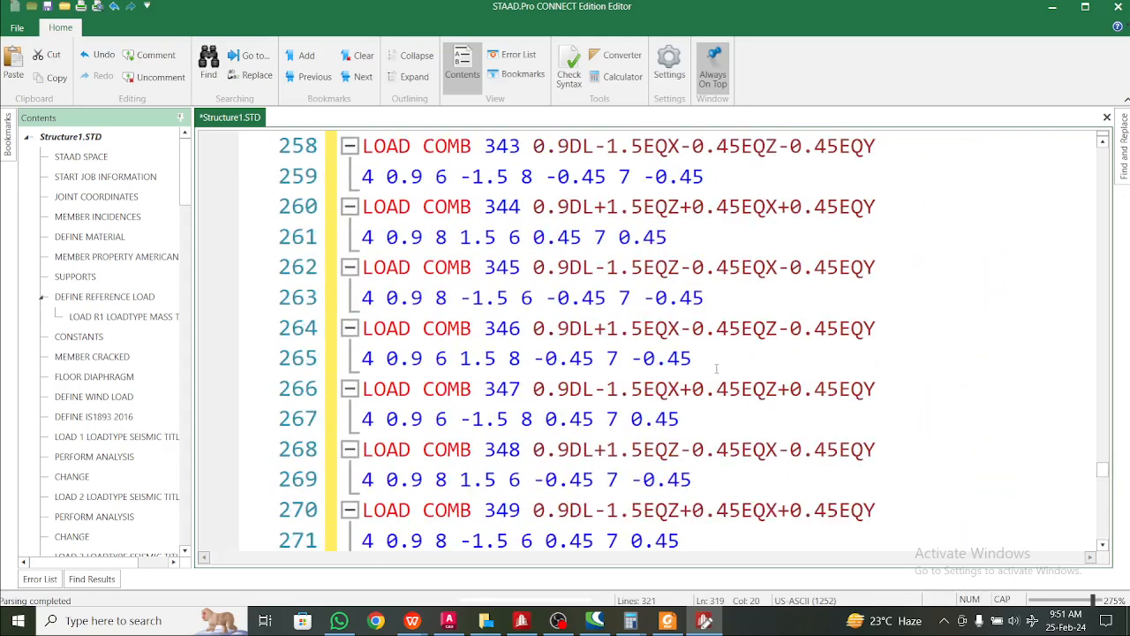
pyautogui.scroll(-12, 716, 368)
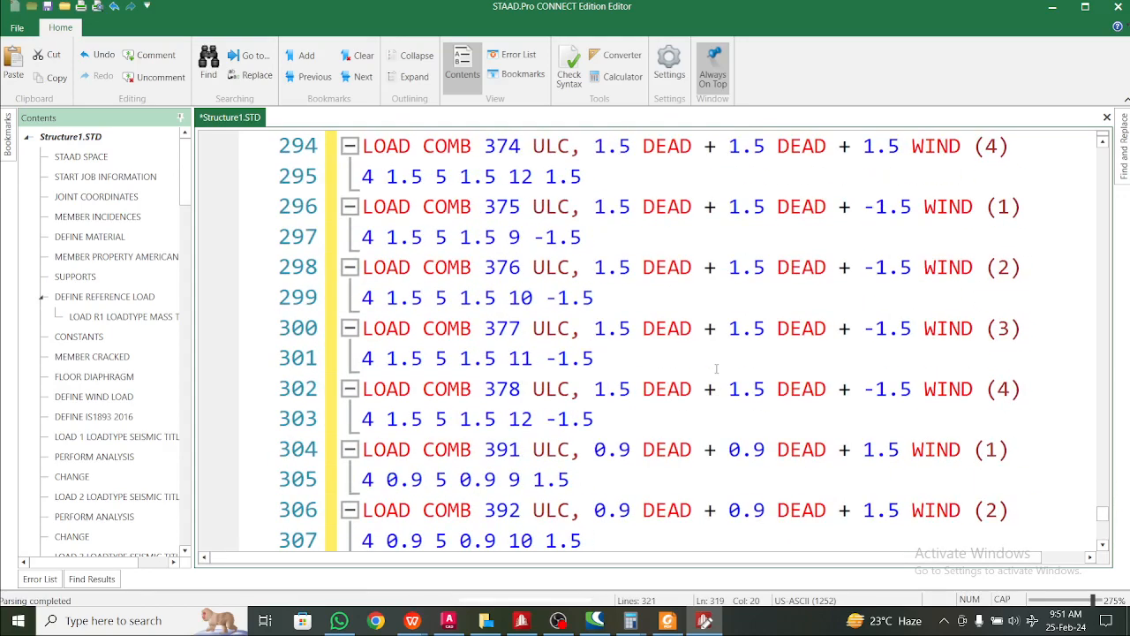
pyautogui.scroll(-5, 716, 368)
pyautogui.scroll(7, 717, 369)
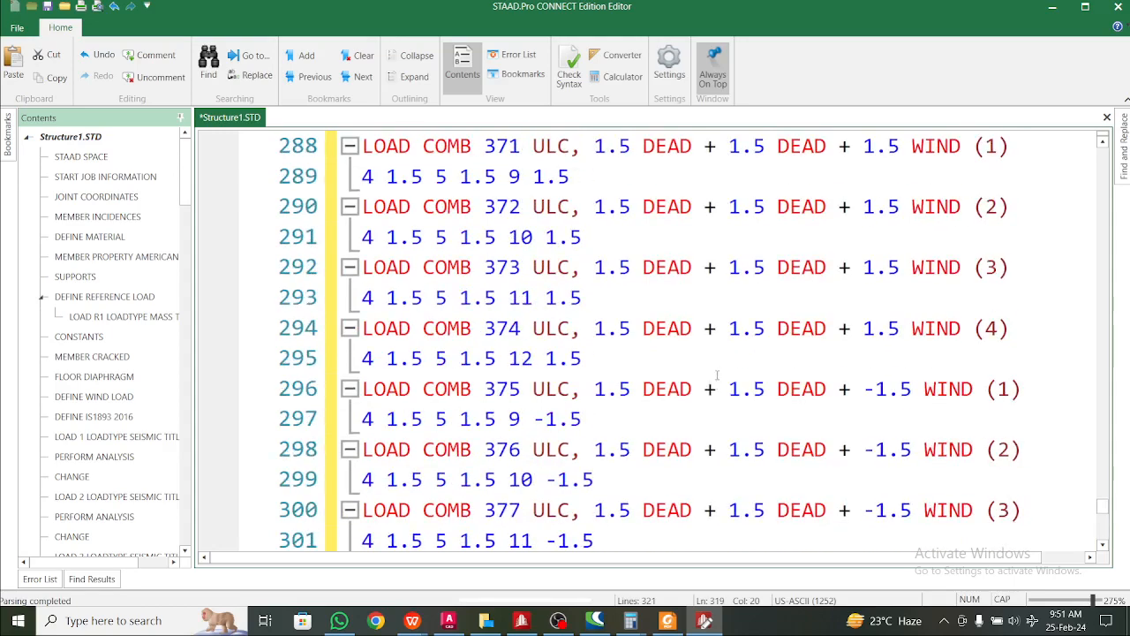
# - Save the edited Structure1.STD input file and close the editor to return to the model
pyautogui.hotkey('ctrl', 's')
pyautogui.click(1118, 6)
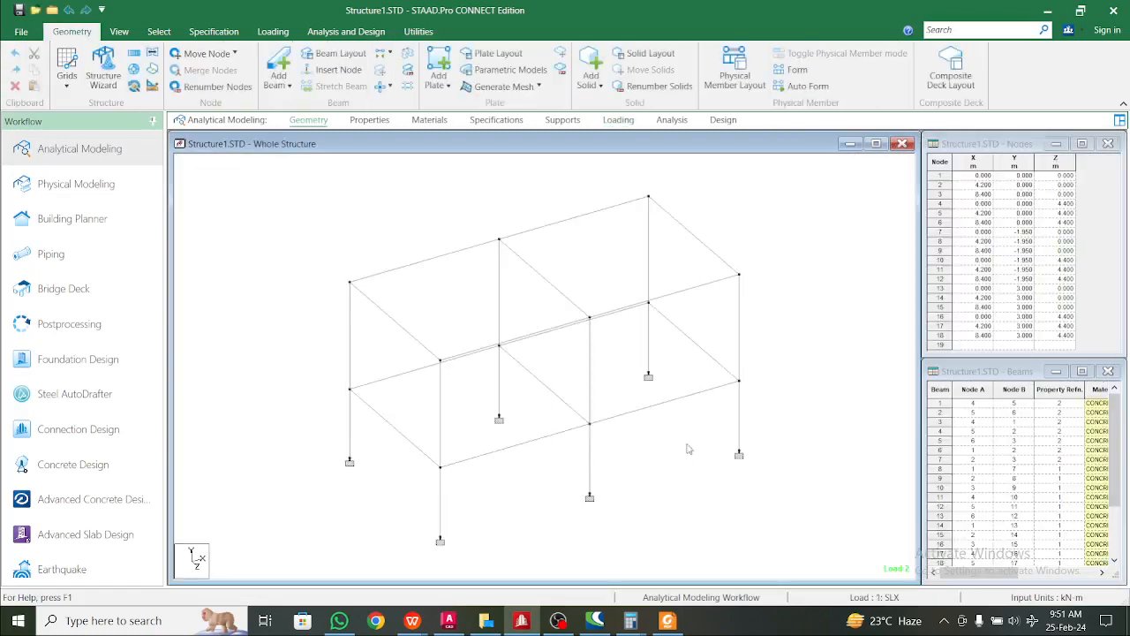
# - Add a Perform Analysis command with the All print option and close the analysis commands dialog
pyautogui.click(345, 32)
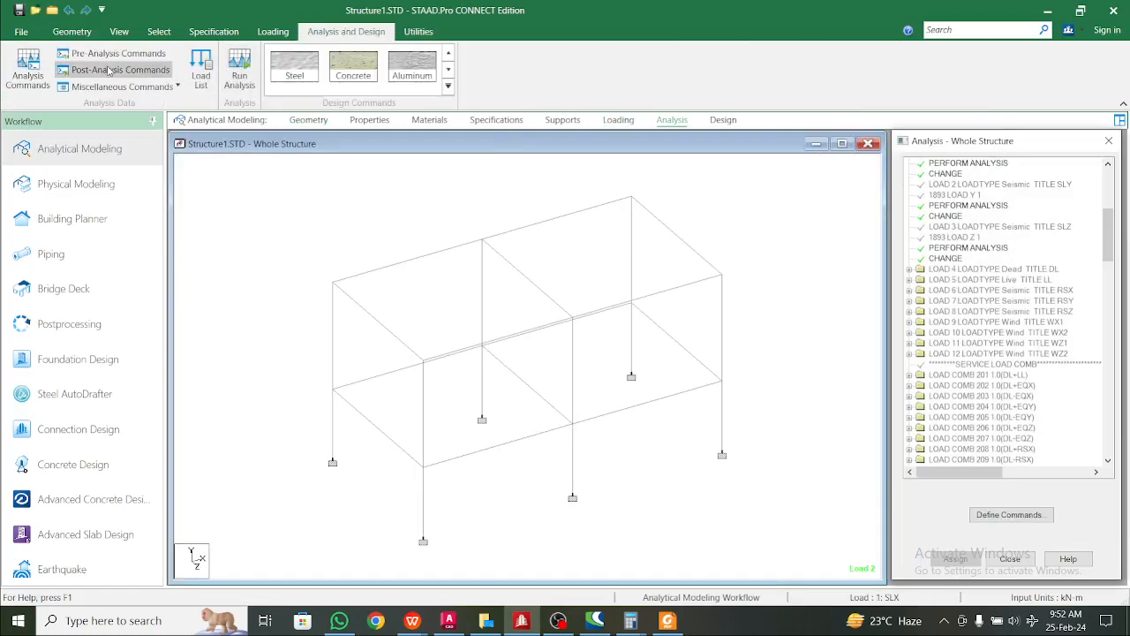
pyautogui.click(32, 72)
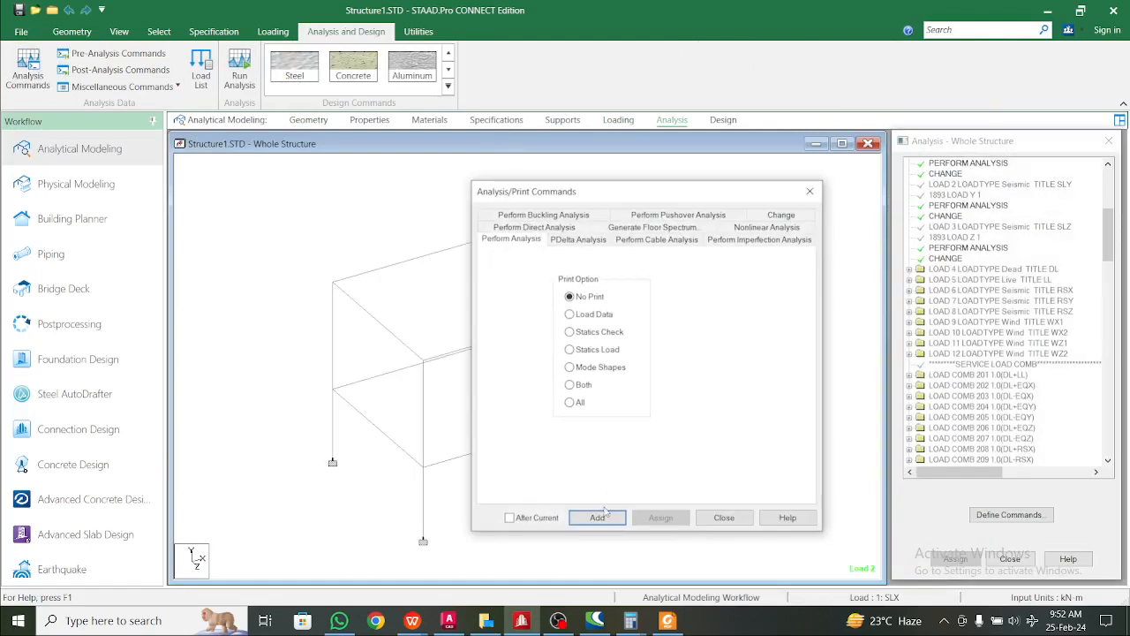
pyautogui.click(570, 404)
pyautogui.click(605, 520)
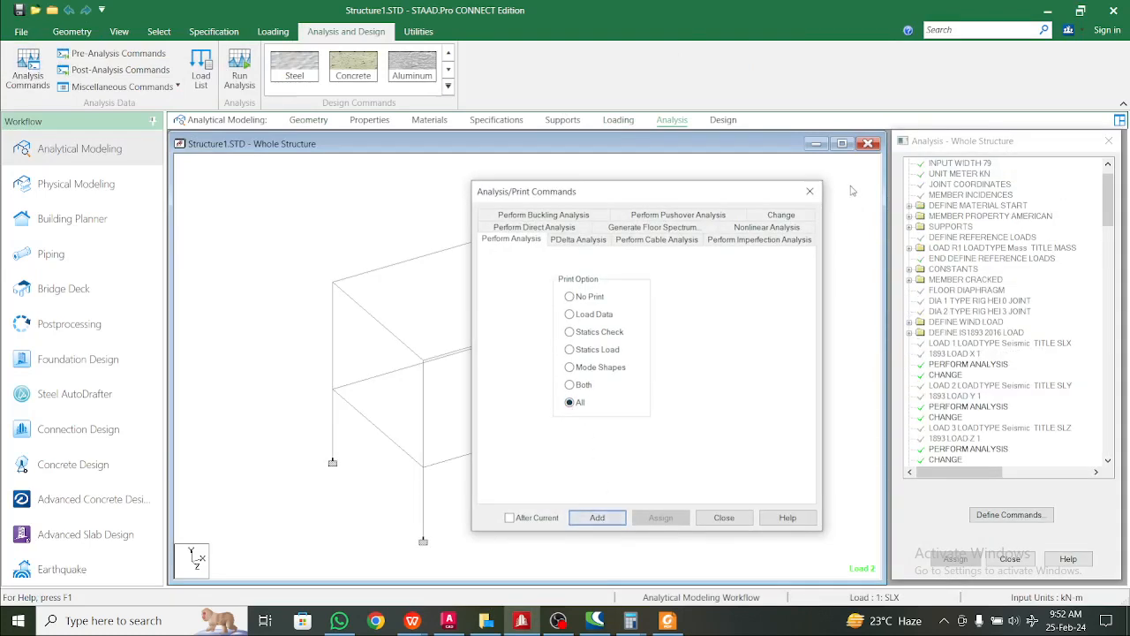
pyautogui.click(809, 190)
# - Run the analysis, saving the modified structure, and open the resulting output file
pyautogui.click(240, 69)
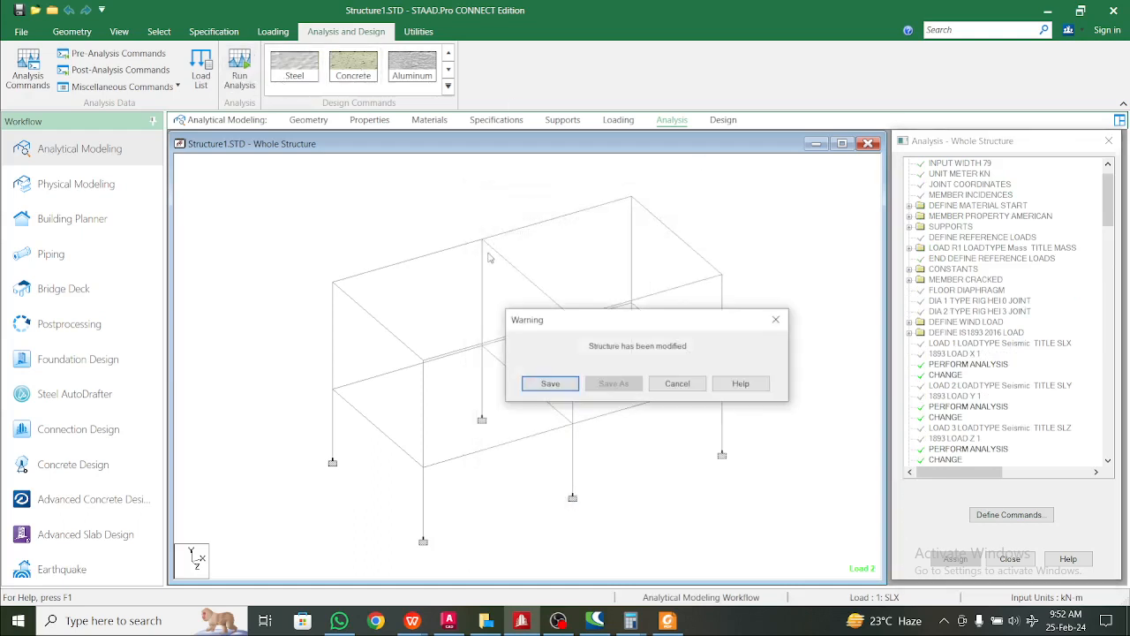
pyautogui.click(557, 386)
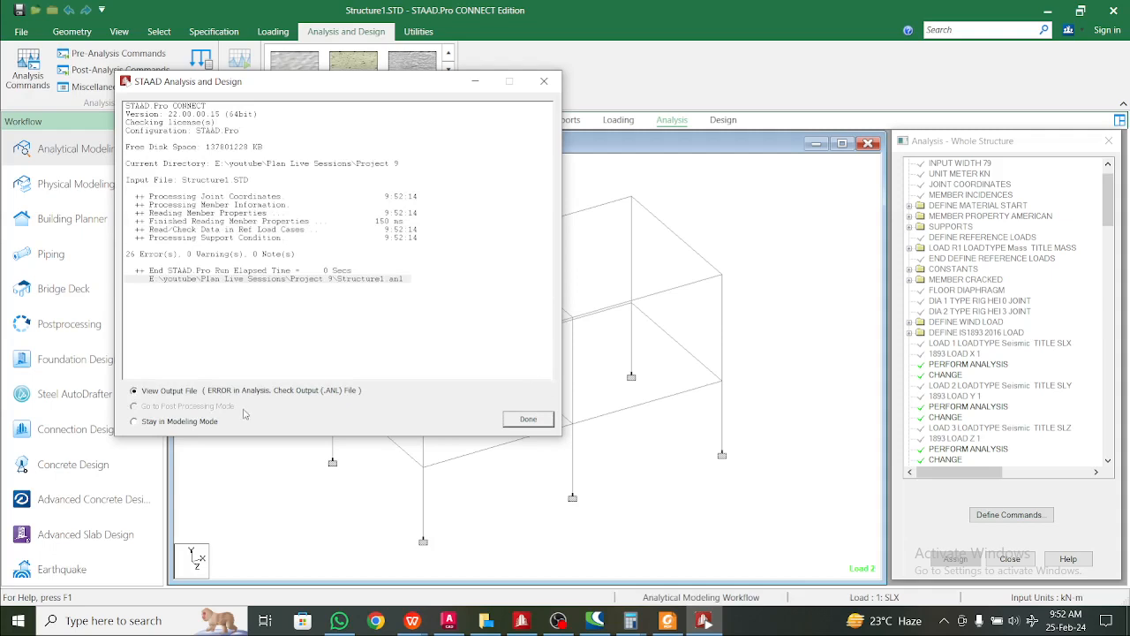
pyautogui.click(528, 420)
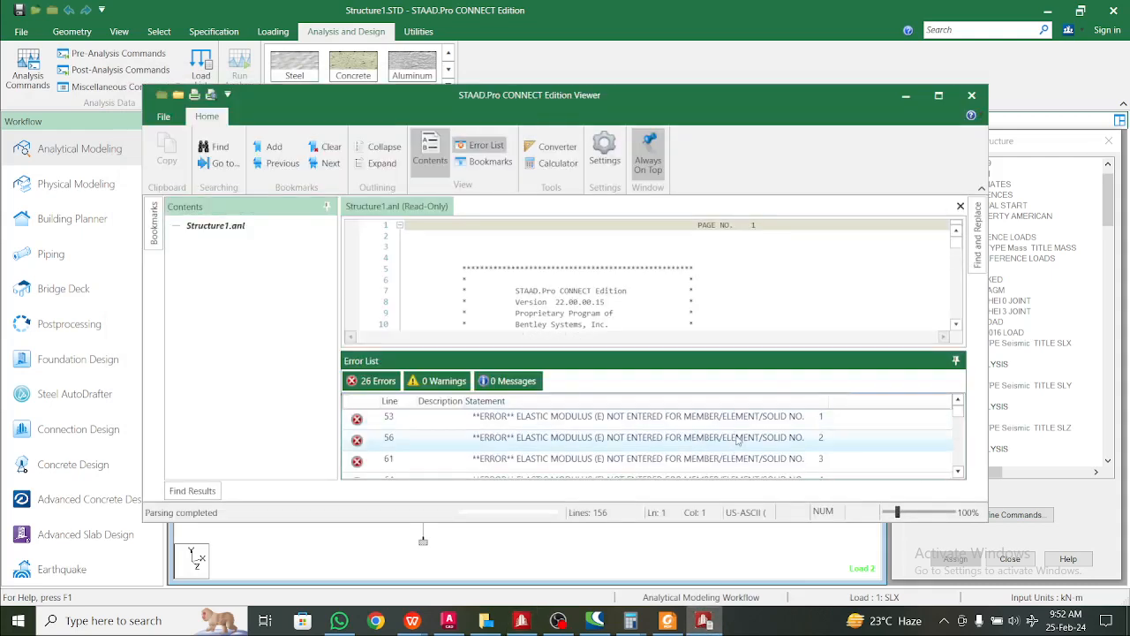
# - Examine the error list in the analysis output file, then close the viewer
pyautogui.scroll(-3, 742, 437)
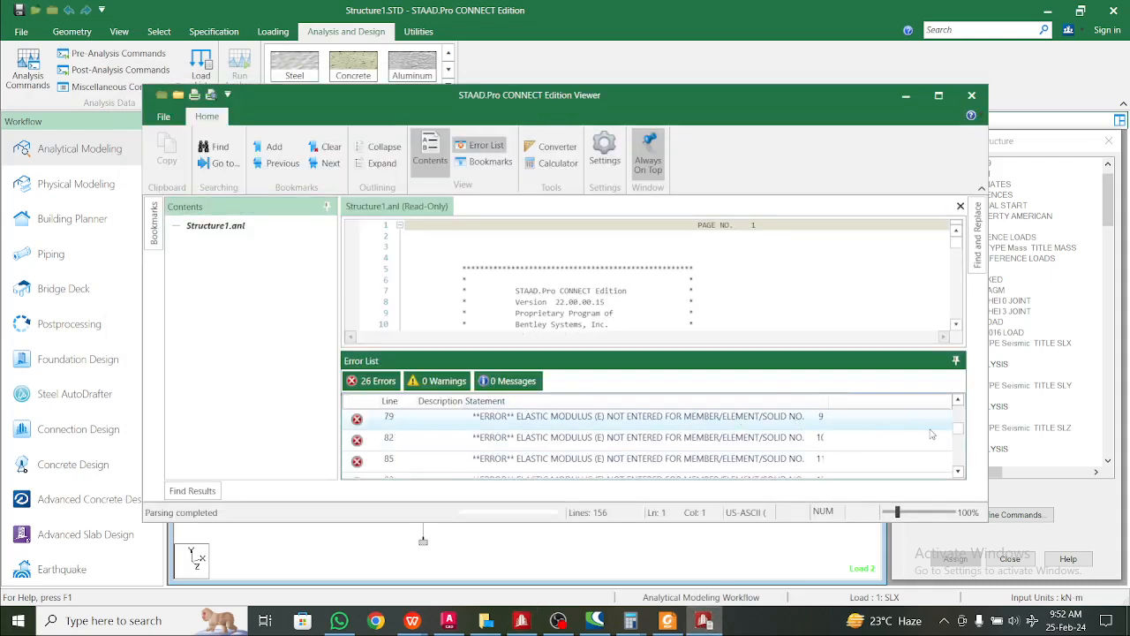
pyautogui.scroll(3, 932, 433)
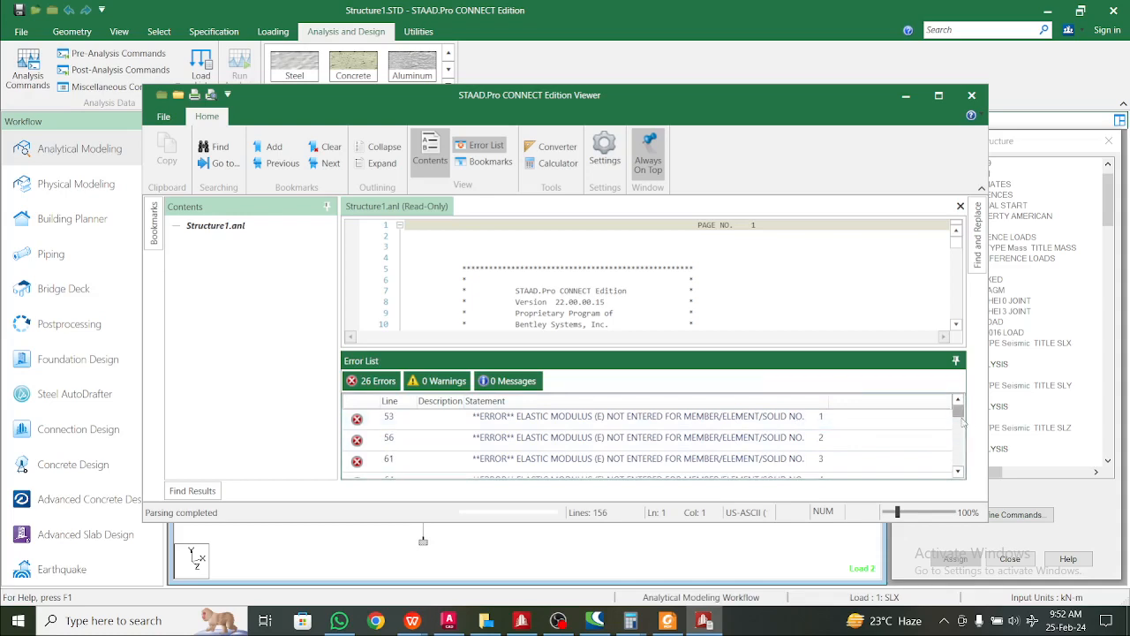
pyautogui.moveTo(958, 411)
pyautogui.mouseDown()
pyautogui.moveTo(959, 466)
pyautogui.moveTo(958, 422)
pyautogui.mouseUp()
pyautogui.click(972, 95)
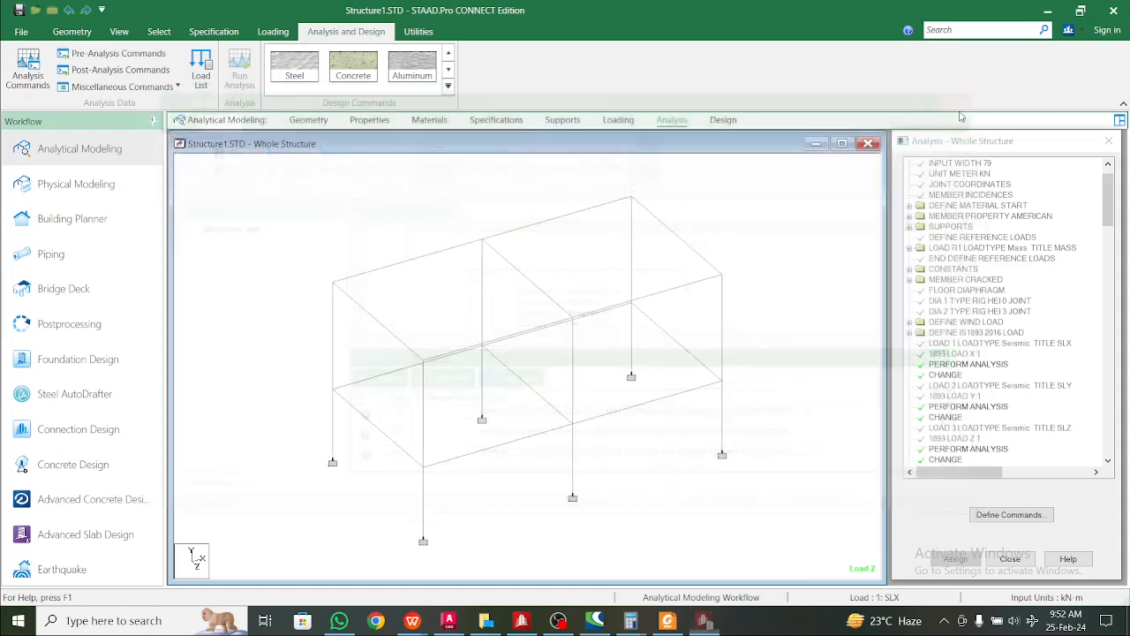
# - Check which members are assigned the Rect 0.40x0.40, Rect 0.35x0.25 and Rect 0.45x0.30 sections
pyautogui.click(369, 120)
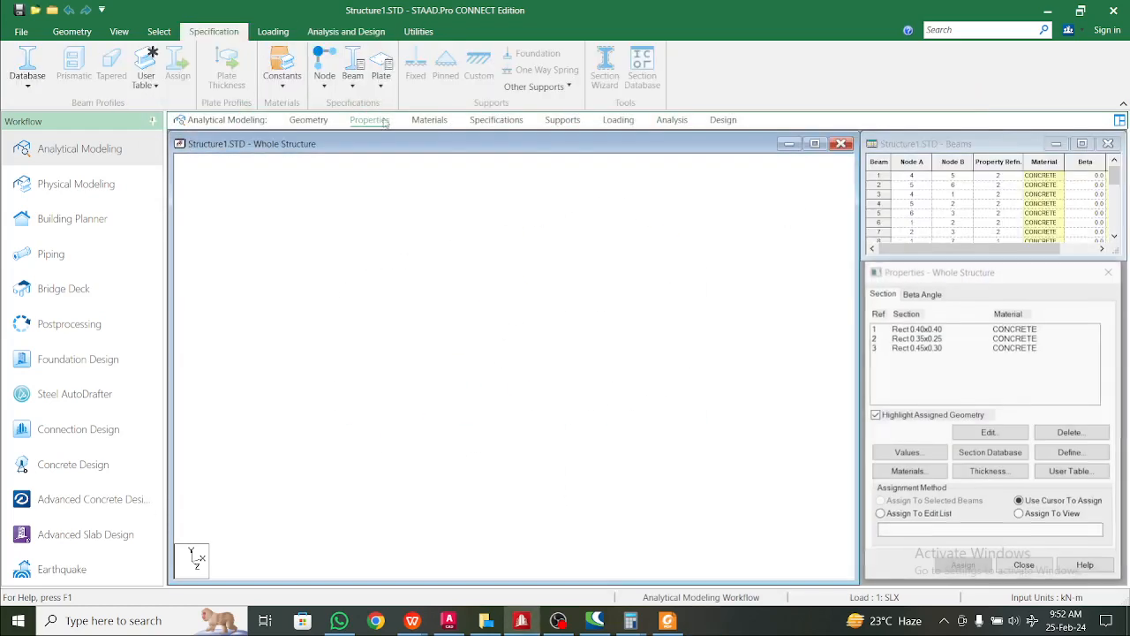
pyautogui.click(921, 329)
pyautogui.click(922, 338)
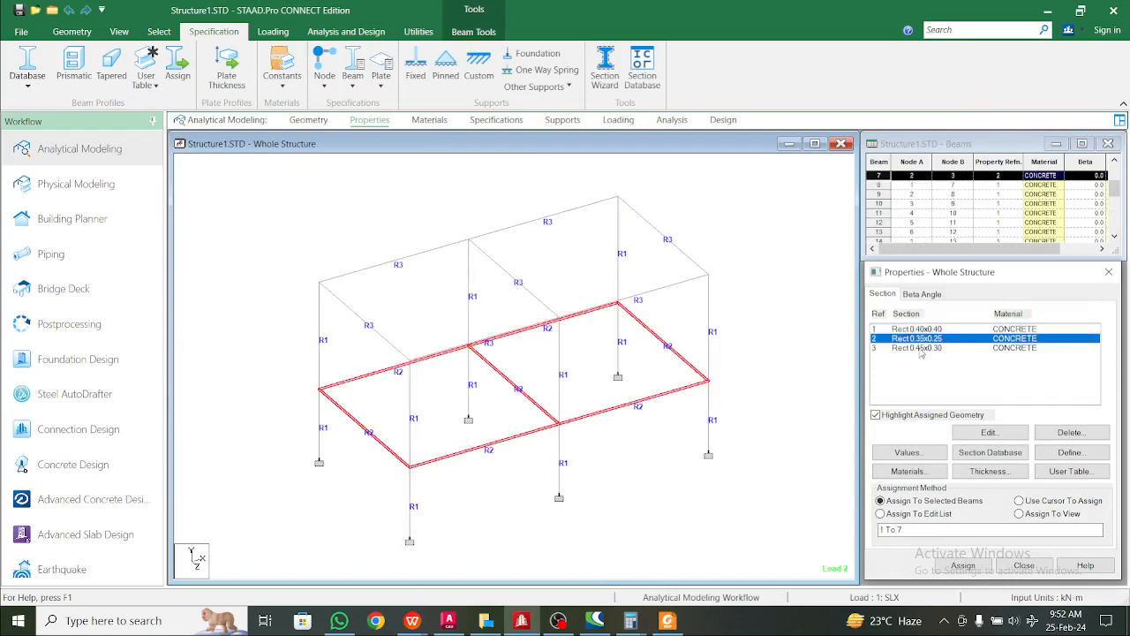
pyautogui.click(922, 349)
pyautogui.click(783, 337)
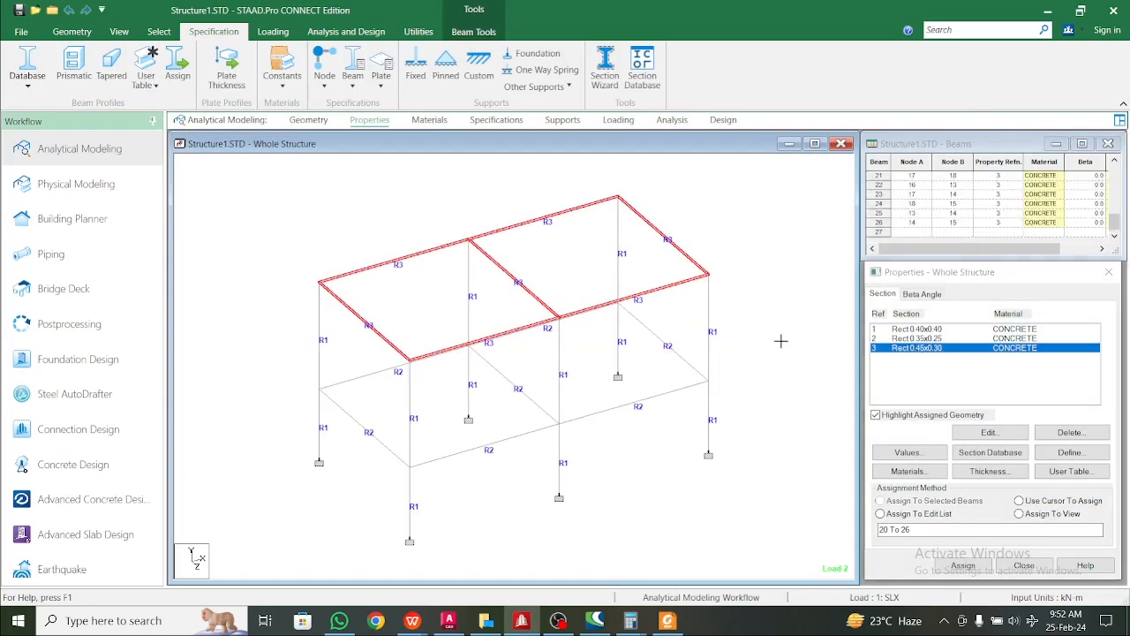
pyautogui.click(430, 29)
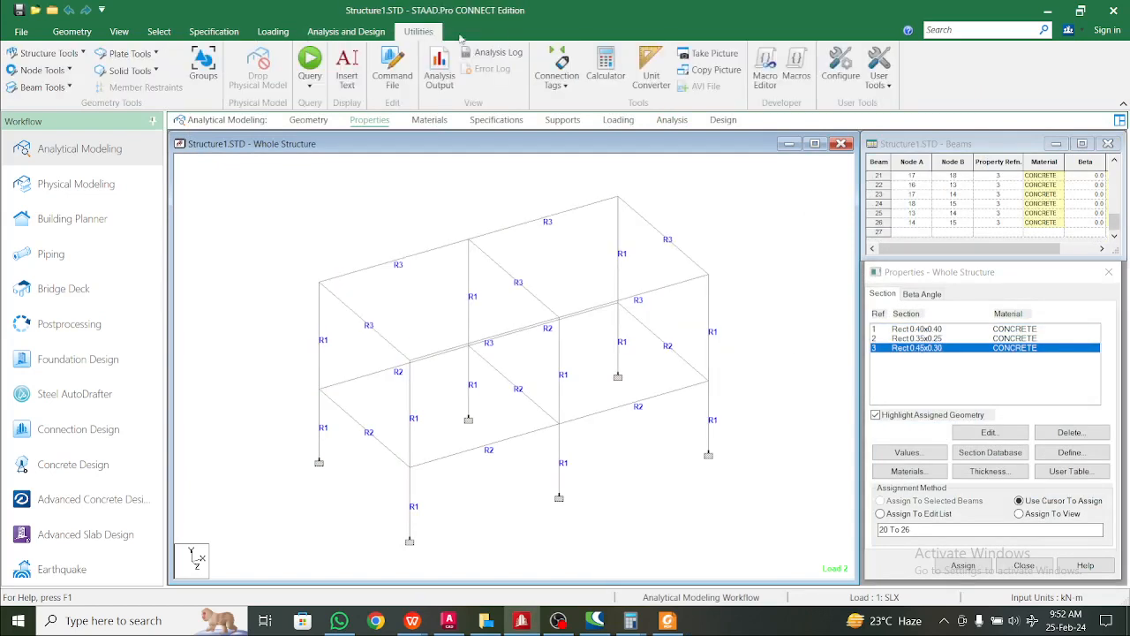
pyautogui.moveTo(579, 174); pyautogui.dragTo(581, 185, button='middle')
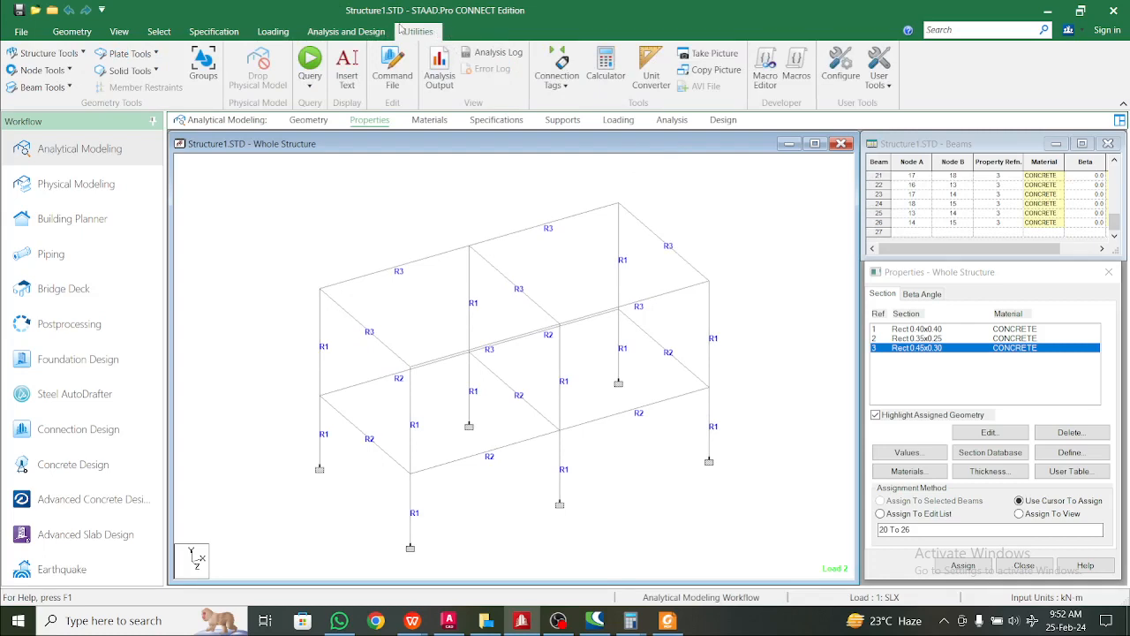
pyautogui.click(278, 32)
pyautogui.click(338, 34)
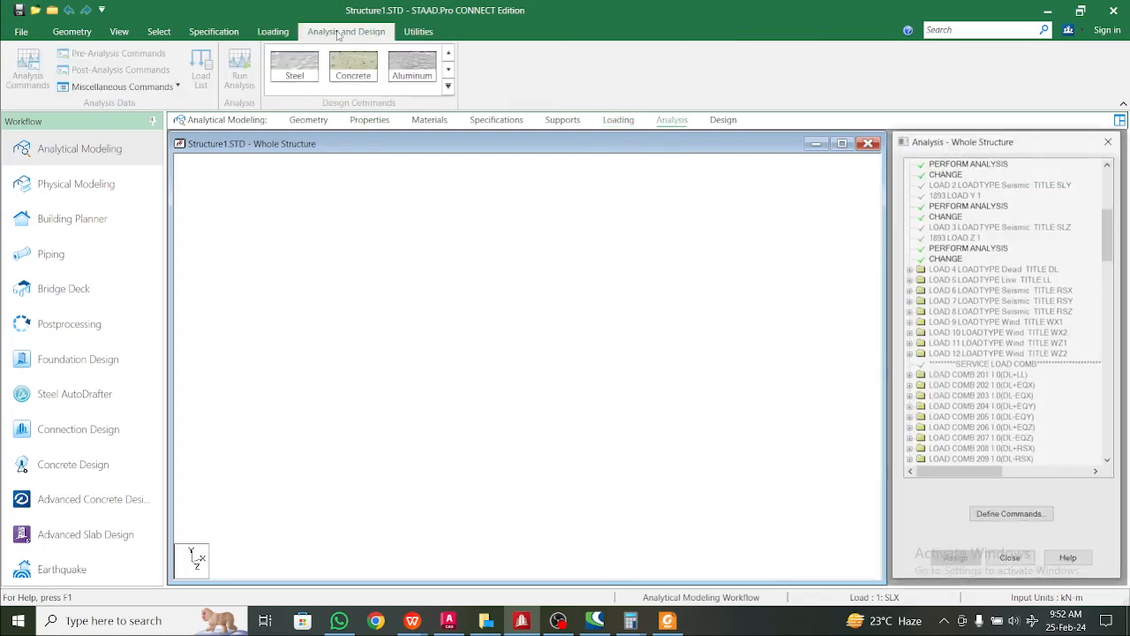
pyautogui.click(410, 32)
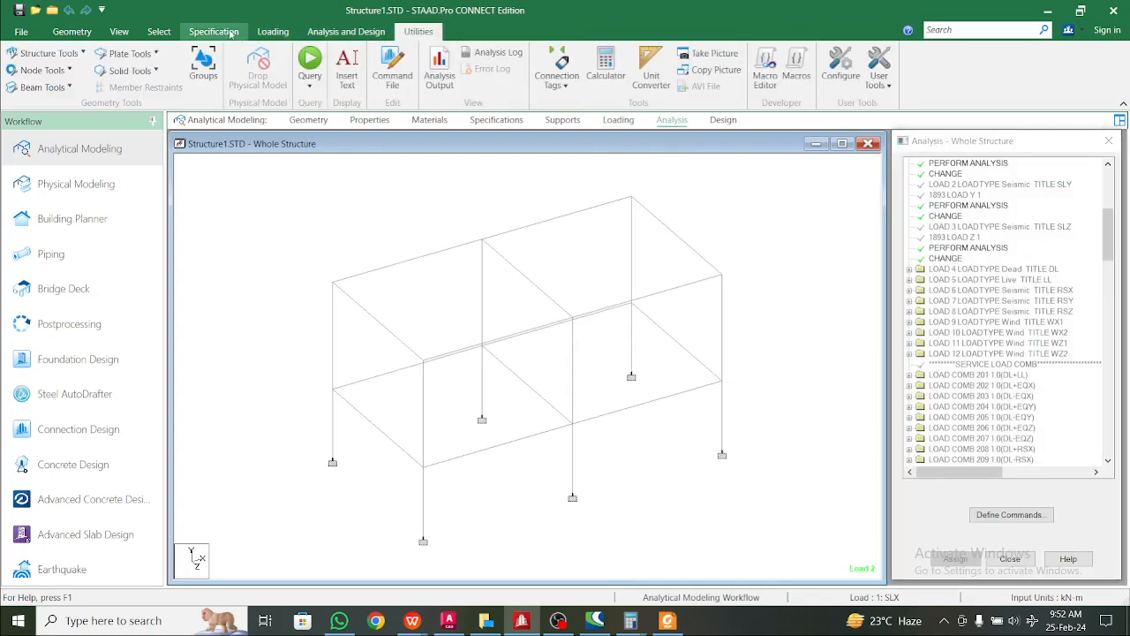
# - Search the model for members with a missing property and dismiss the result
pyautogui.click(159, 32)
pyautogui.click(954, 71)
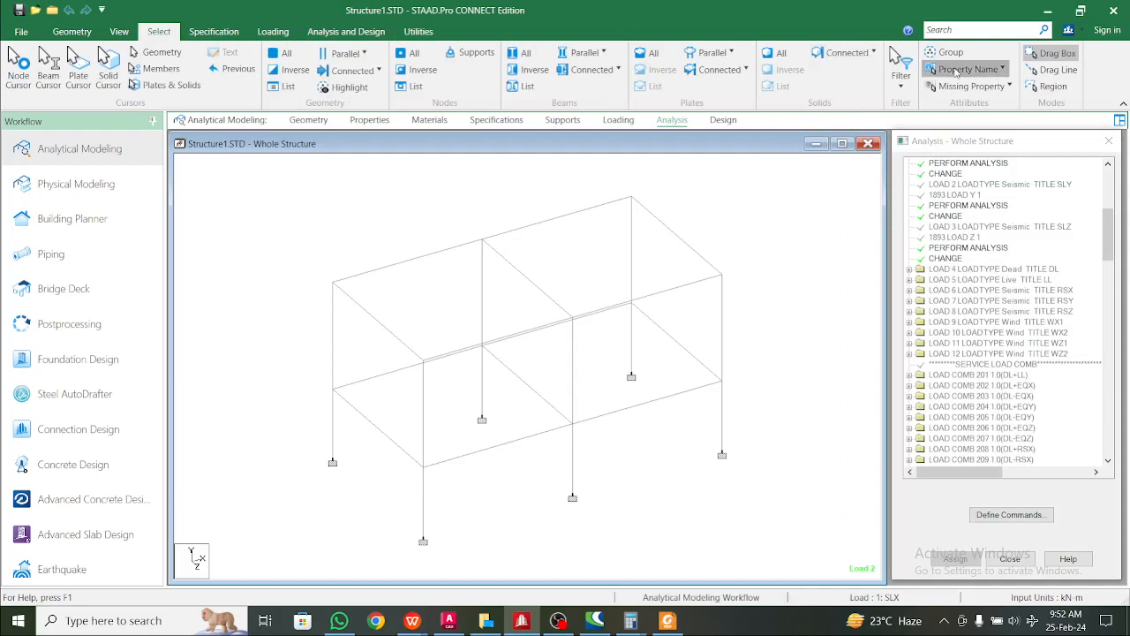
pyautogui.click(957, 73)
pyautogui.click(956, 89)
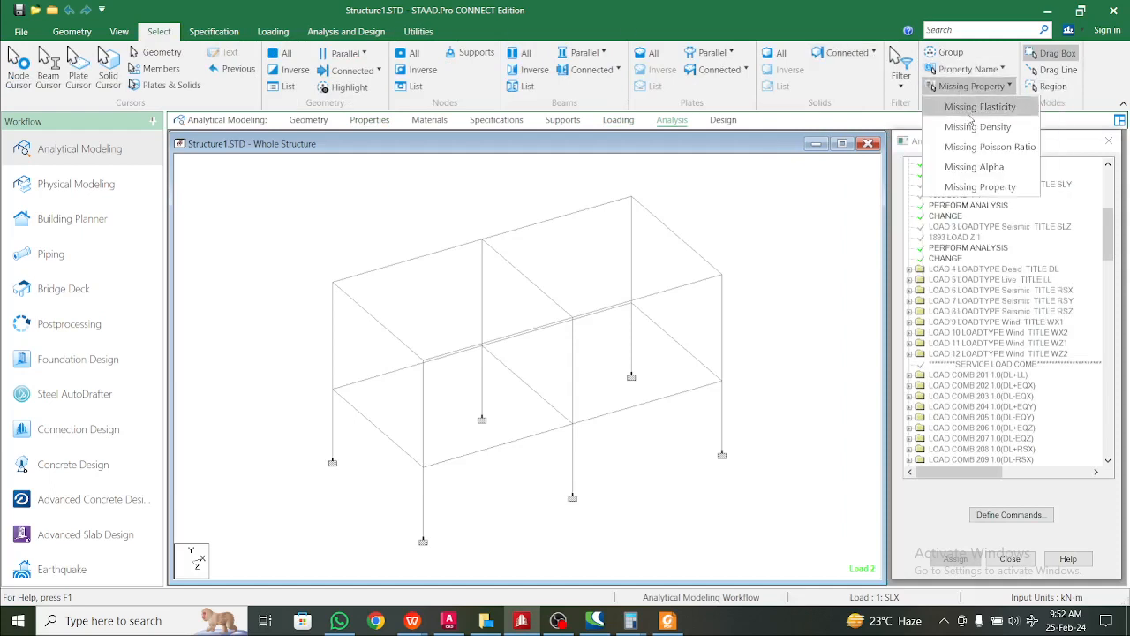
pyautogui.click(982, 188)
pyautogui.click(630, 343)
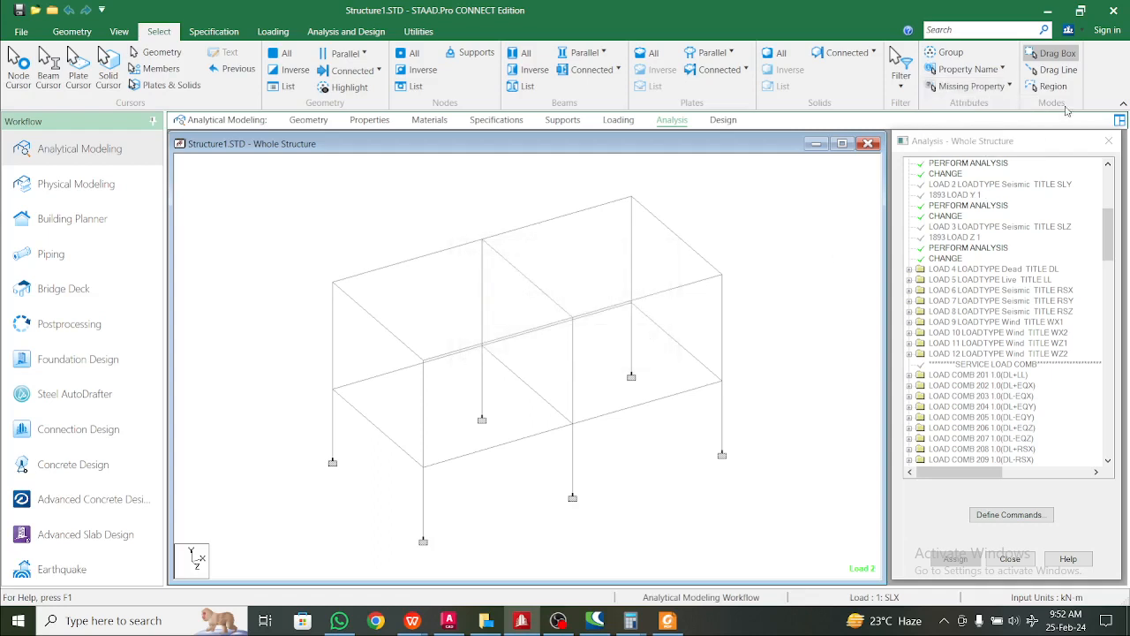
# - Search the model for entities with missing elasticity and missing density, dismissing each result
pyautogui.click(971, 85)
pyautogui.click(996, 107)
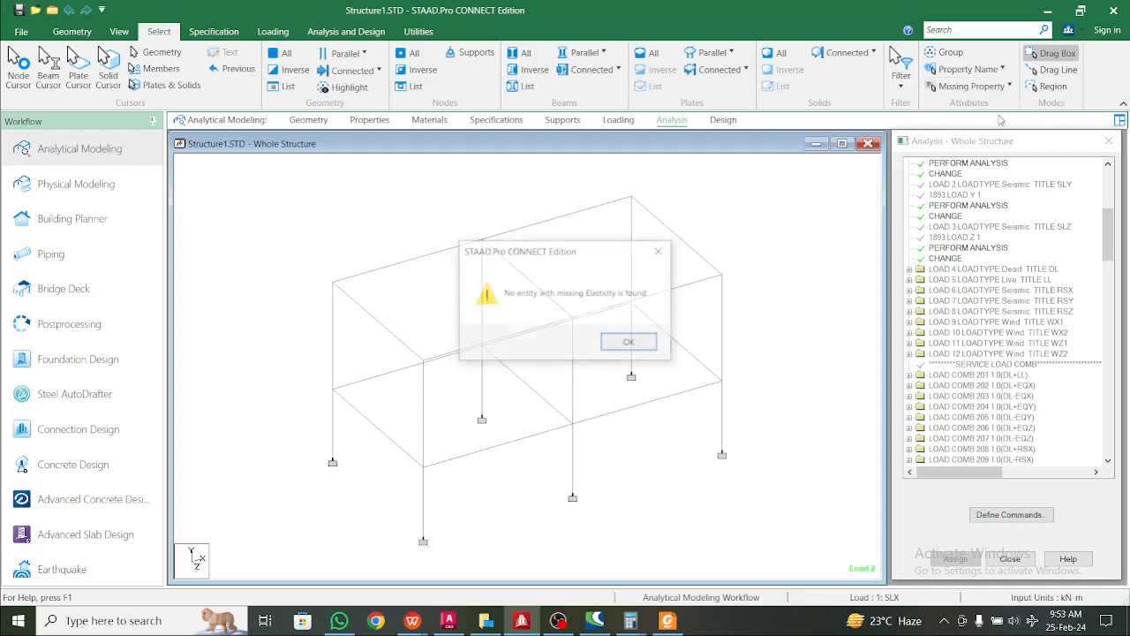
pyautogui.click(630, 344)
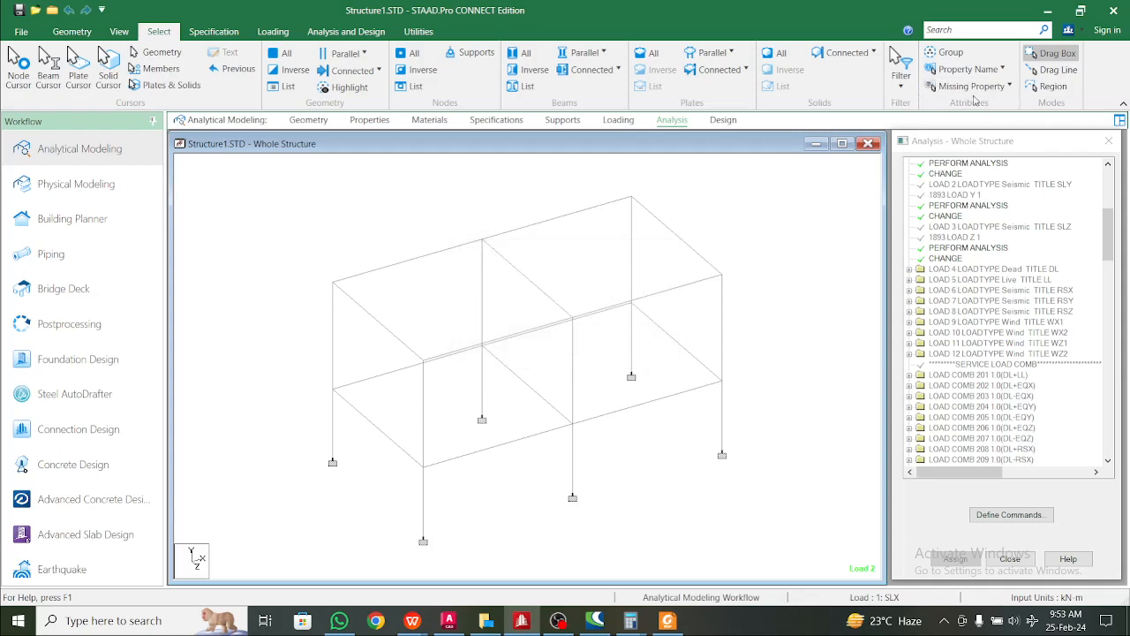
pyautogui.click(972, 85)
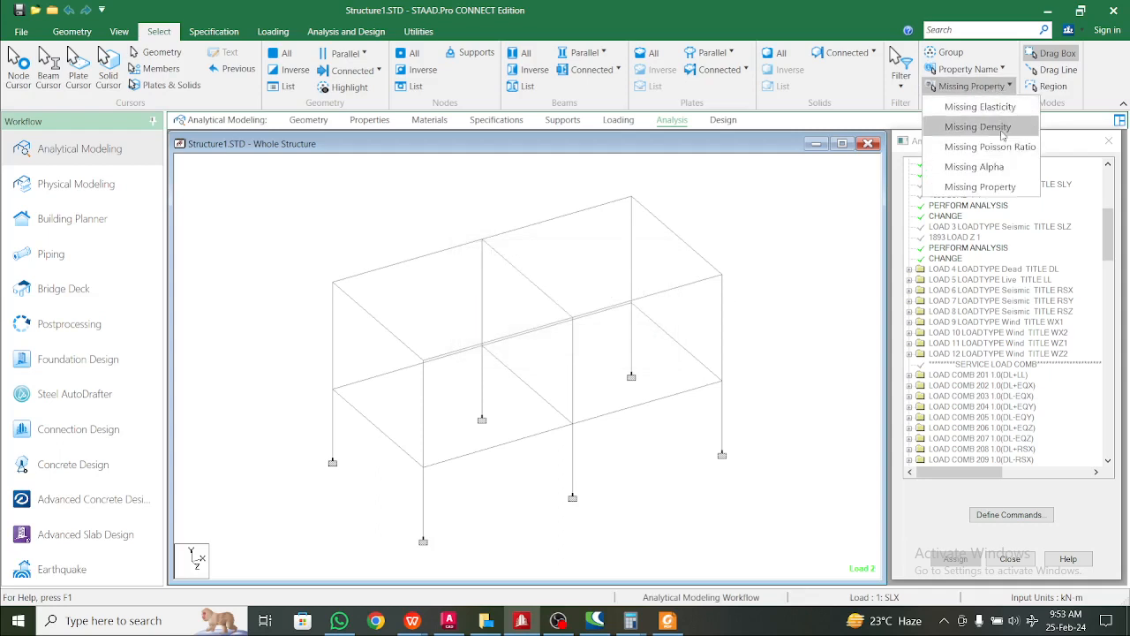
pyautogui.click(984, 126)
pyautogui.click(643, 343)
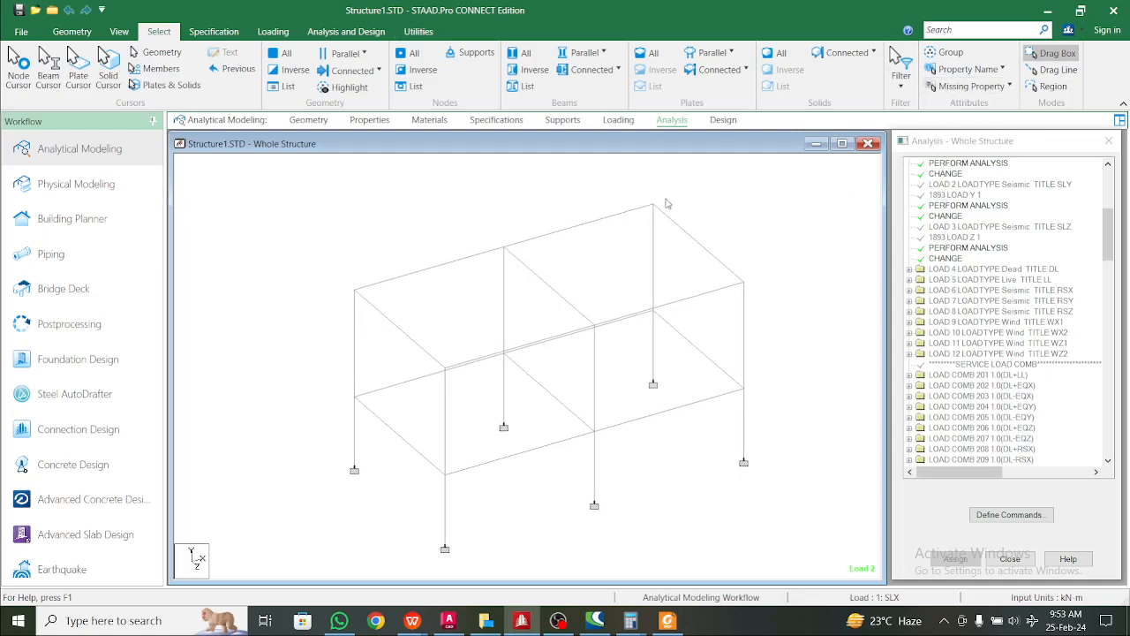
# - Reopen the analysis output, trace the elastic modulus errors from the error list into the file, and close the viewer
pyautogui.click(416, 34)
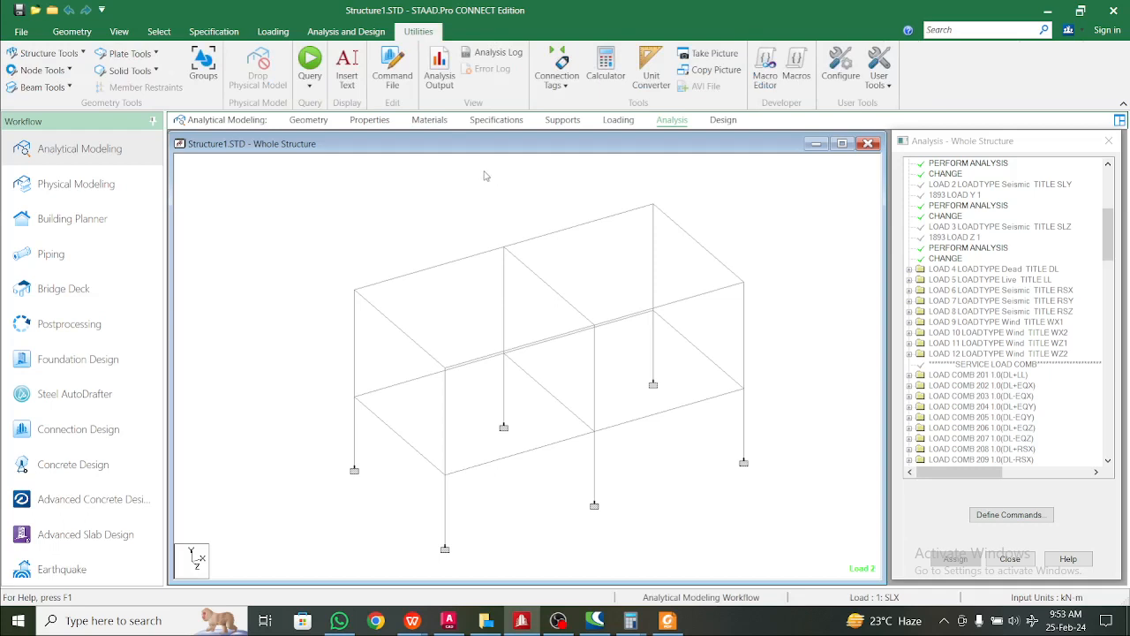
pyautogui.click(439, 75)
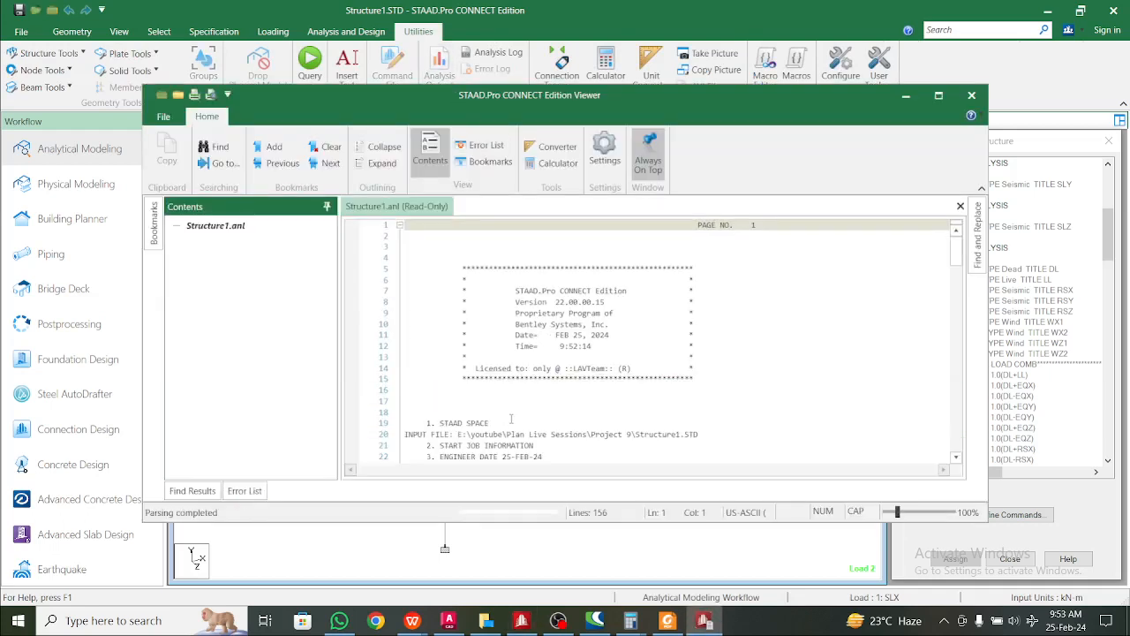
pyautogui.click(244, 490)
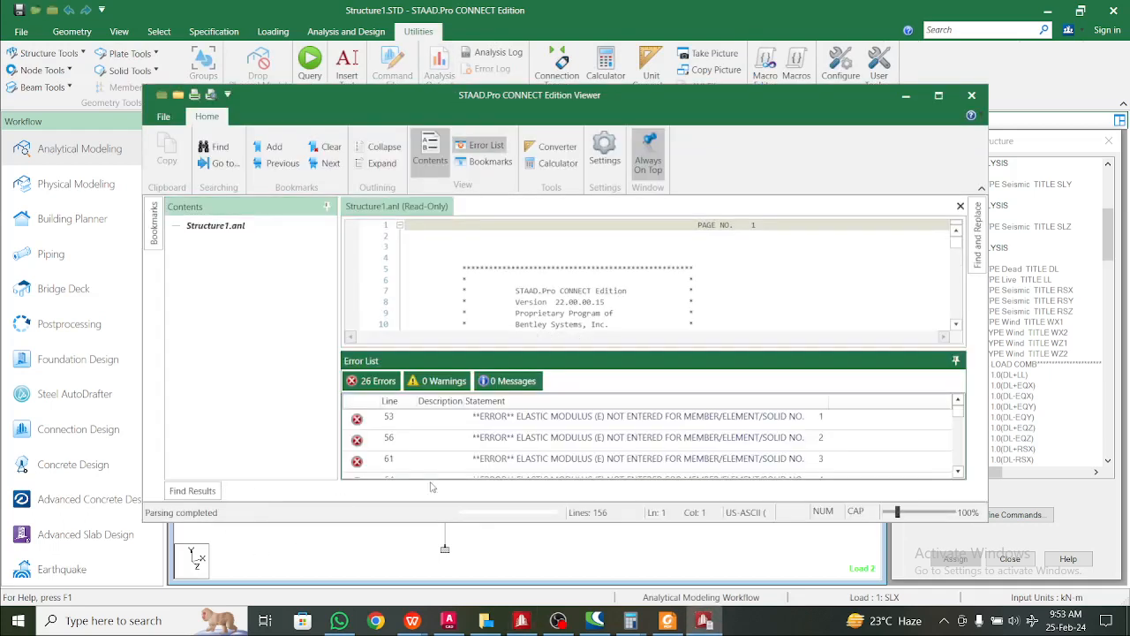
pyautogui.doubleClick(515, 458)
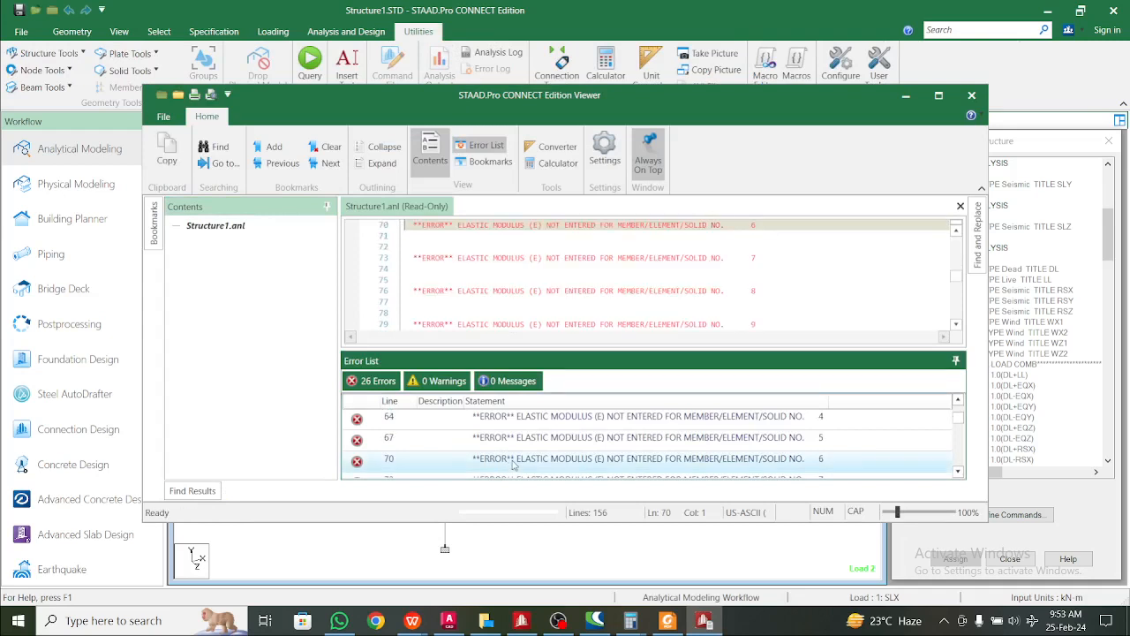
pyautogui.scroll(10, 559, 290)
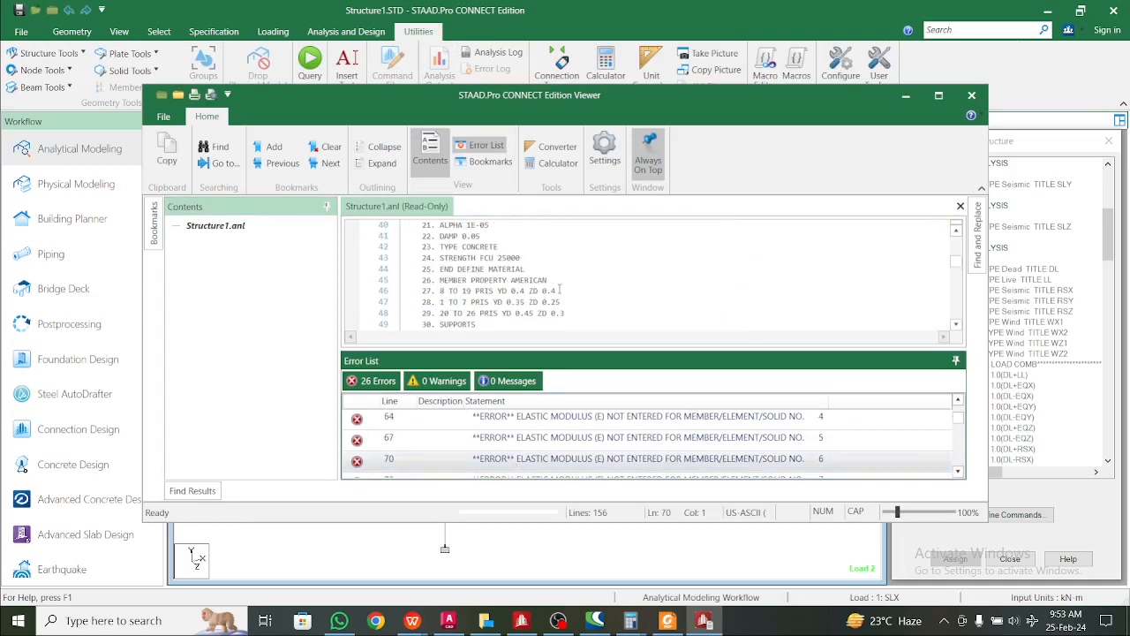
pyautogui.scroll(-3, 559, 290)
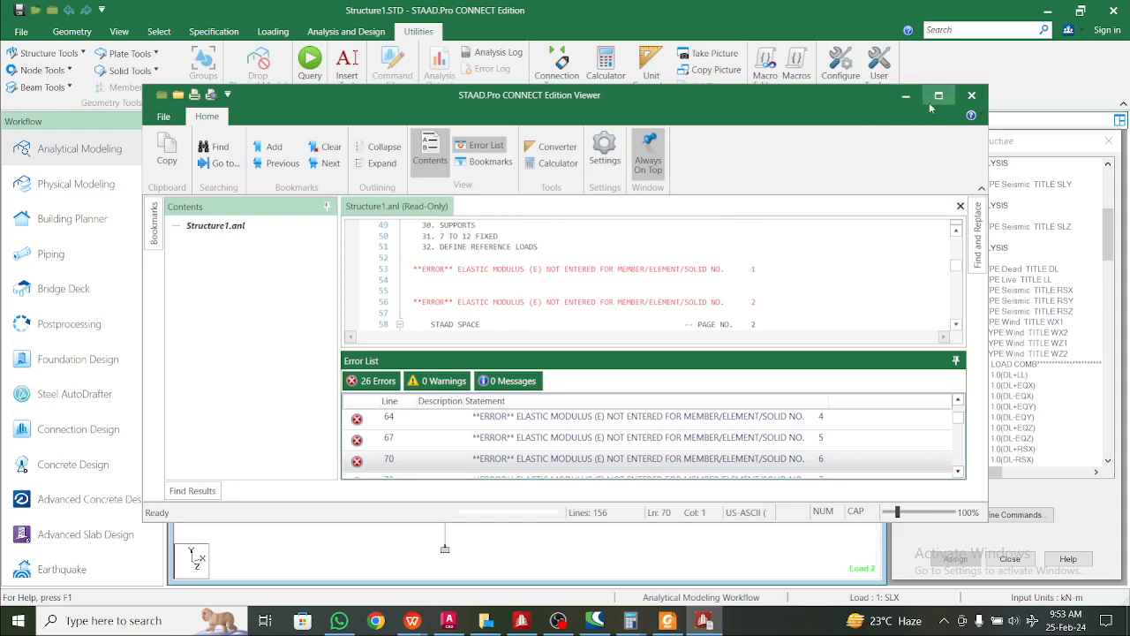
pyautogui.click(971, 94)
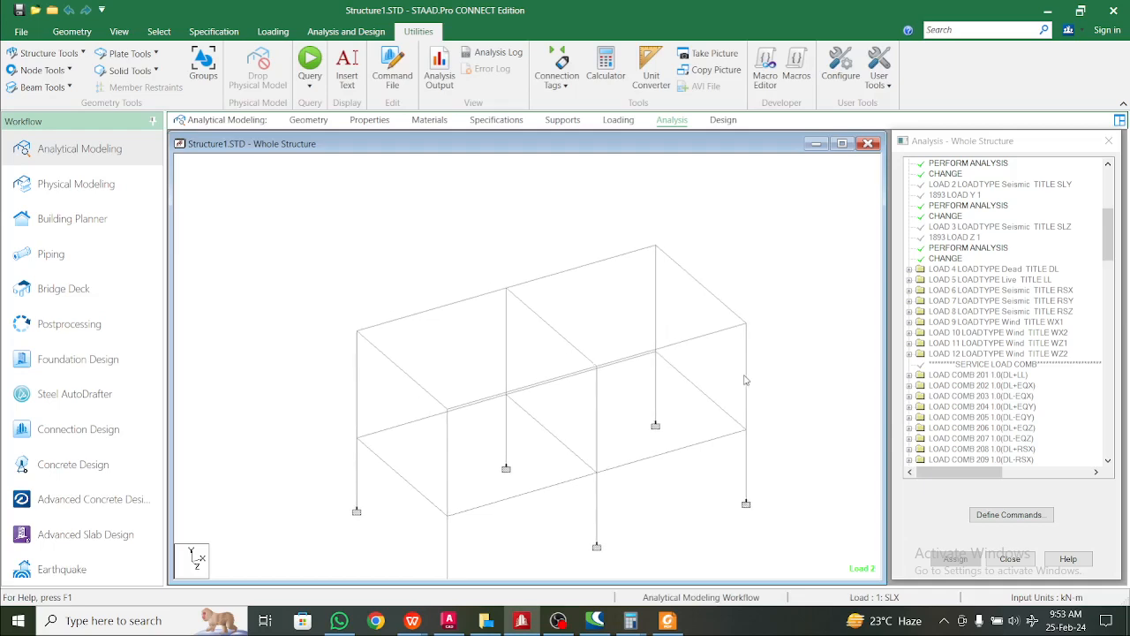
# - Inspect the upper corner column's beam data and check which members have the Rect 0.40x0.40 and Rect 0.45x0.30 sections
pyautogui.doubleClick(745, 380)
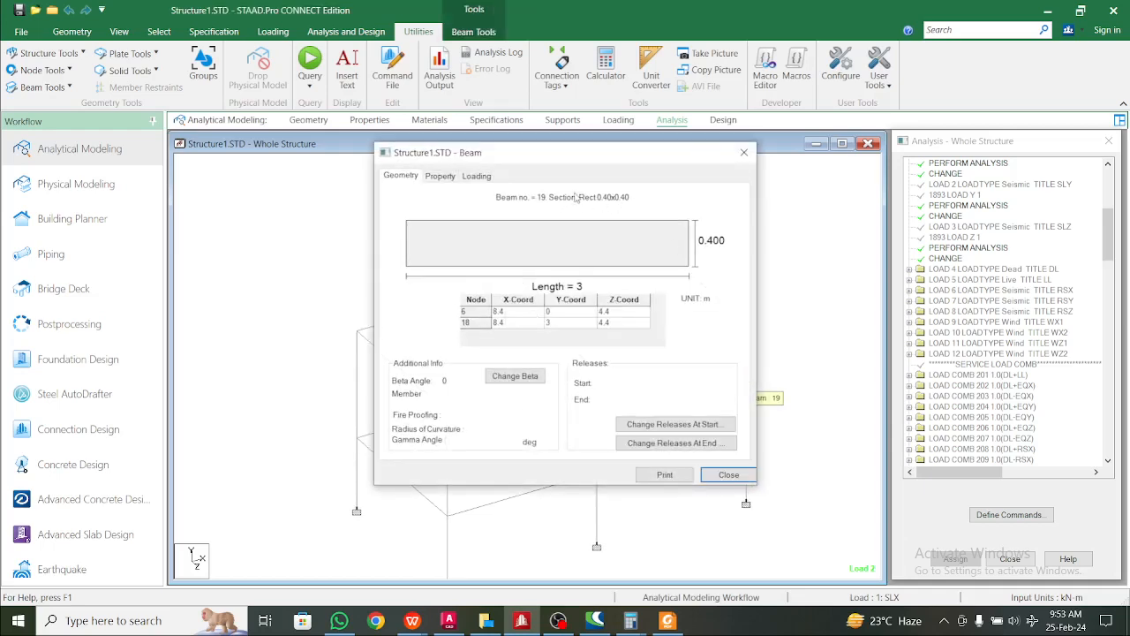
pyautogui.click(742, 154)
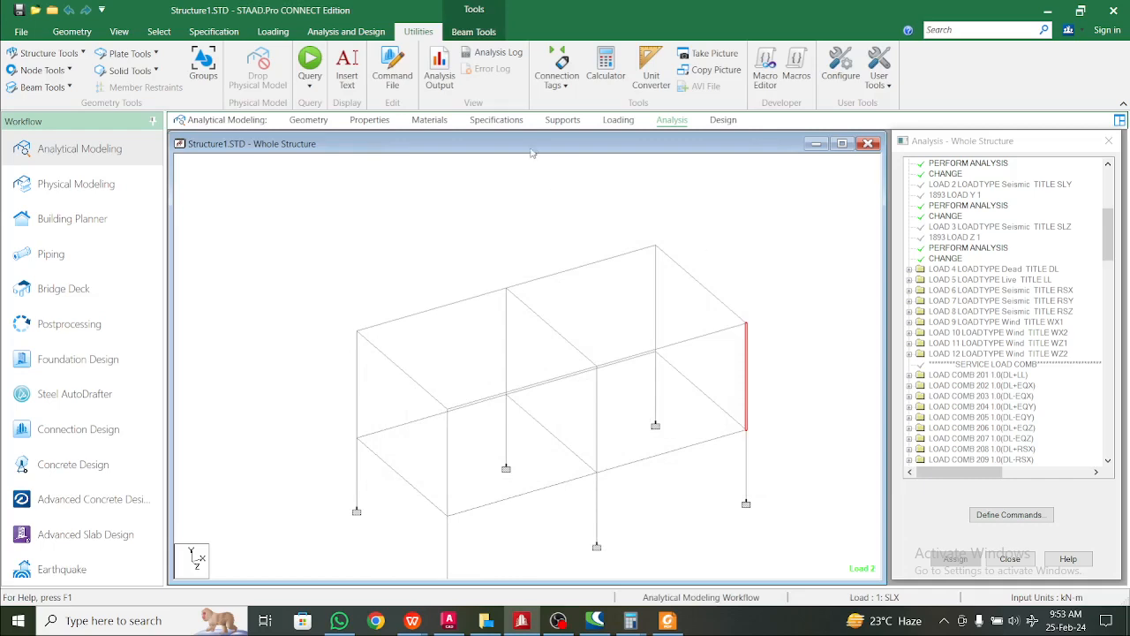
pyautogui.click(369, 119)
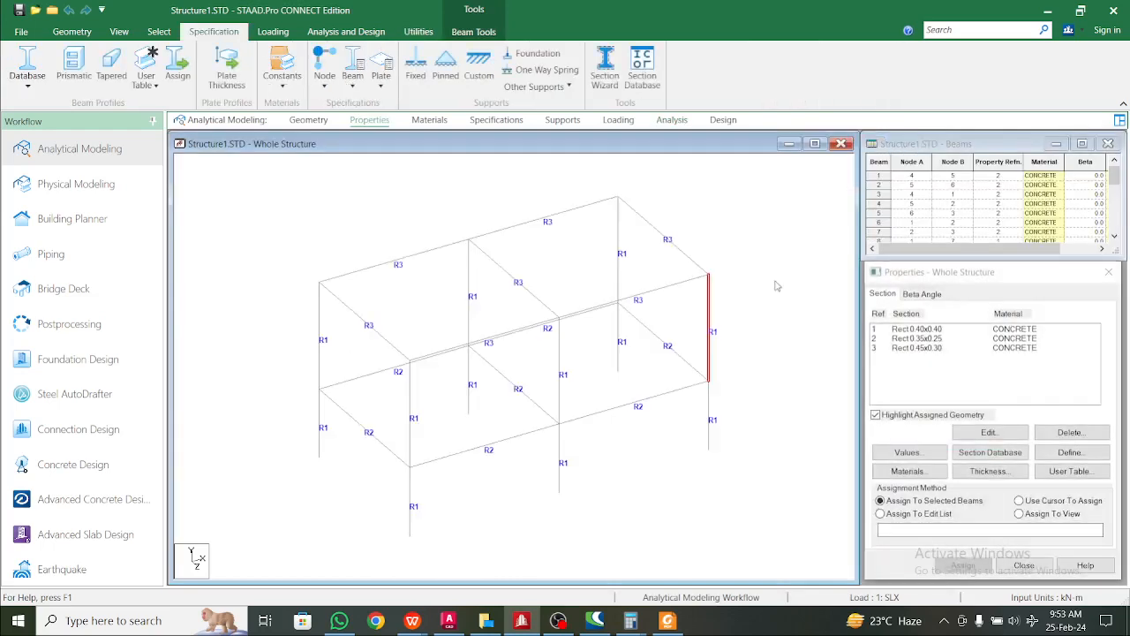
pyautogui.click(908, 329)
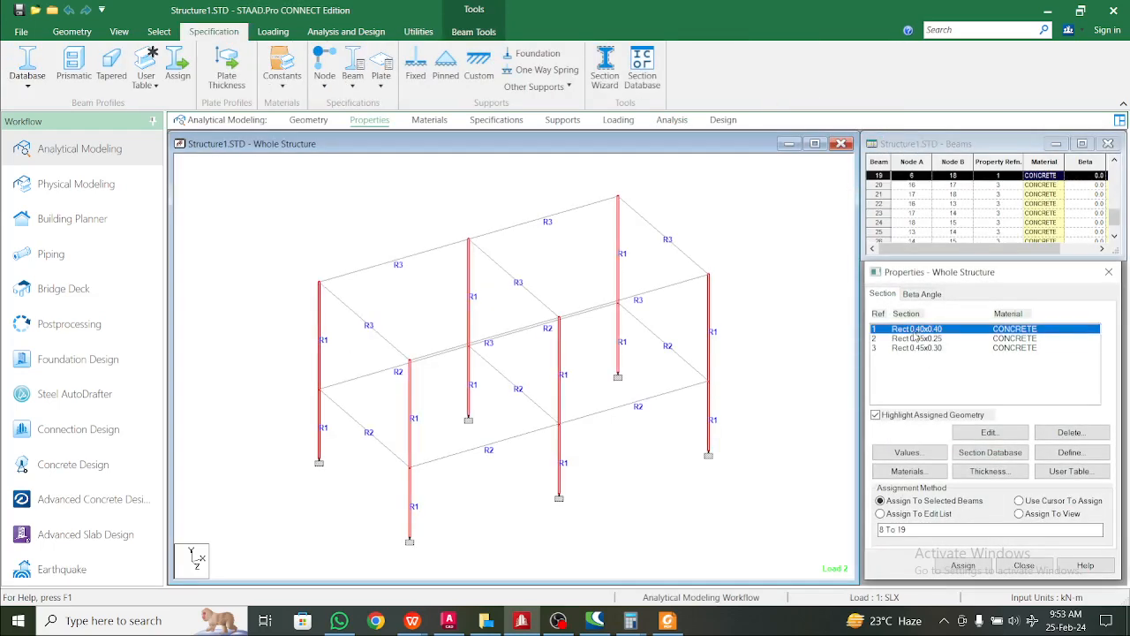
pyautogui.click(921, 347)
pyautogui.click(793, 309)
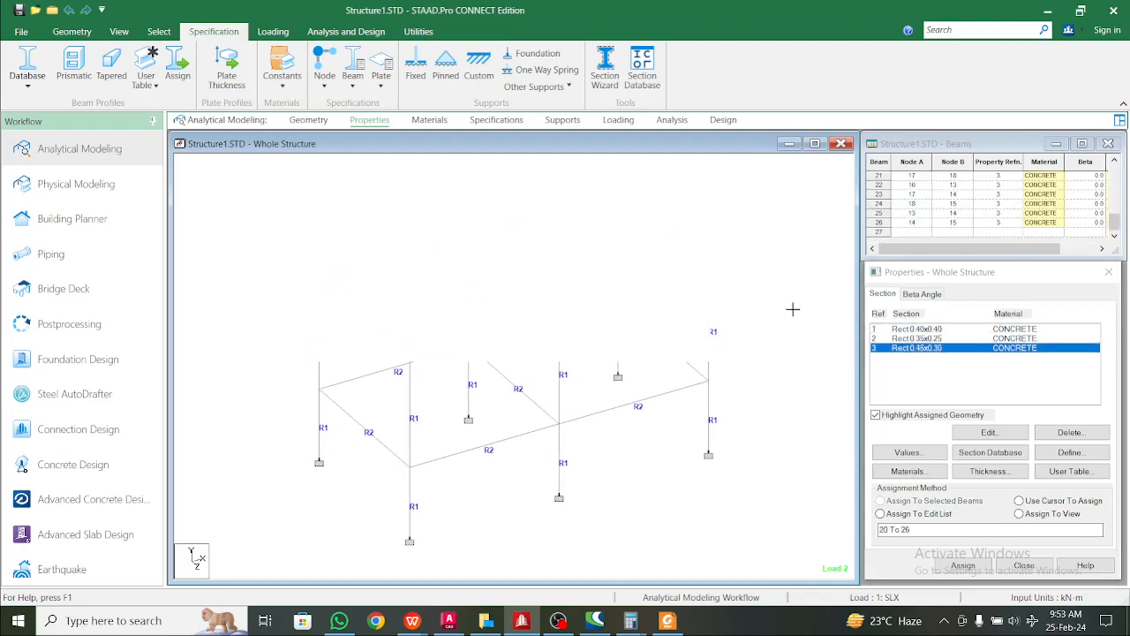
# - Open the structure's command file in the editor and examine the DEFINE MATERIAL block down to the STRENGTH FCU value
pyautogui.click(419, 31)
pyautogui.click(413, 77)
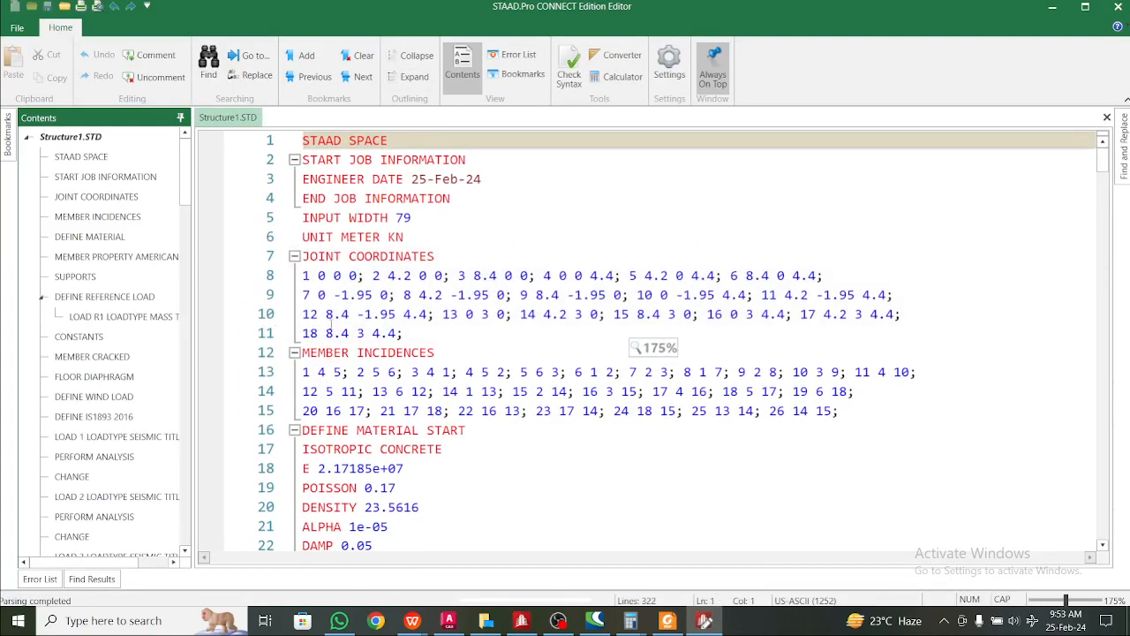
pyautogui.keyDown('ctrl'); pyautogui.scroll(1, 336, 449); pyautogui.keyUp('ctrl')
pyautogui.scroll(-4, 349, 445)
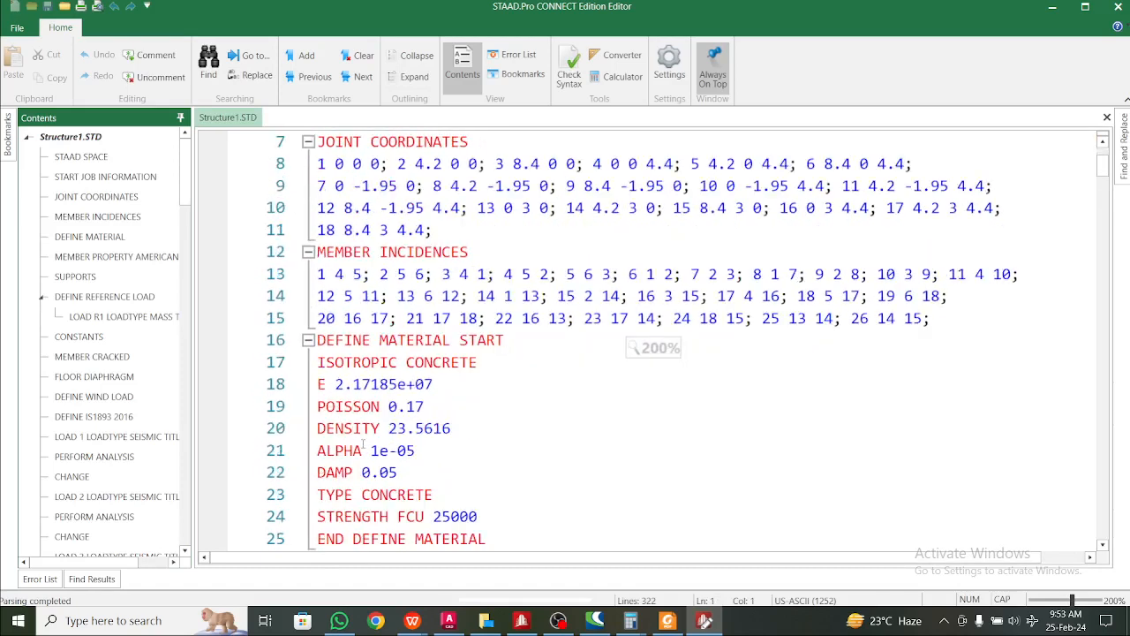
pyautogui.click(459, 340)
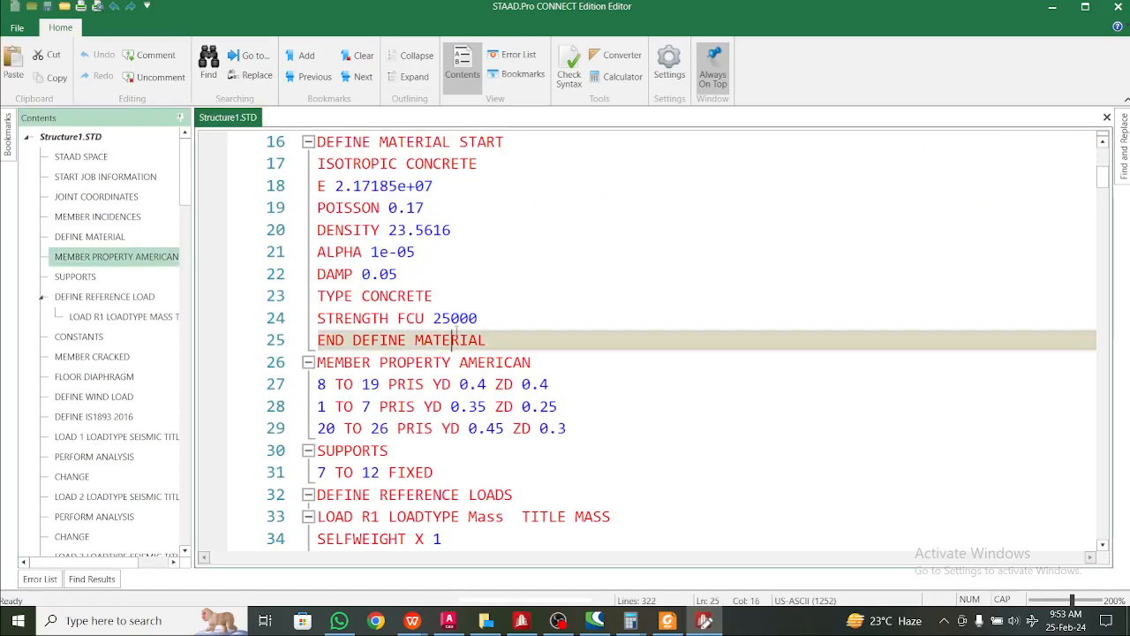
pyautogui.click(478, 318)
pyautogui.moveTo(478, 318); pyautogui.dragTo(432, 317)
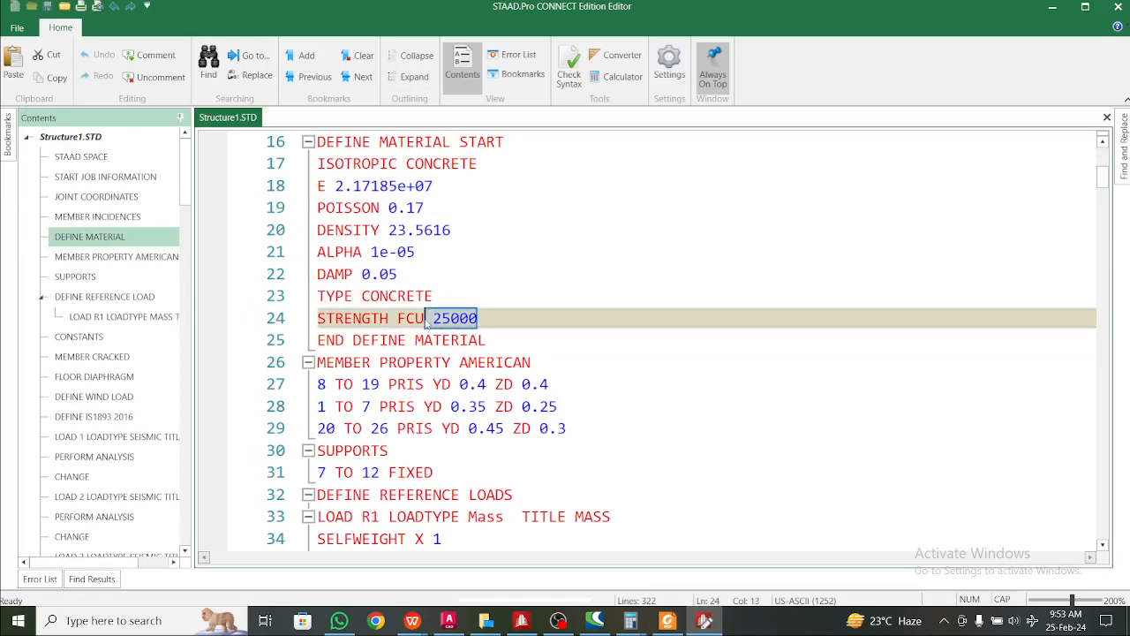
# - Delete the MEMBER PROPERTY AMERICAN block with its three section lines from the command file, save it and close the editor
pyautogui.click(446, 362)
pyautogui.click(460, 402)
pyautogui.moveTo(570, 428); pyautogui.dragTo(317, 362)
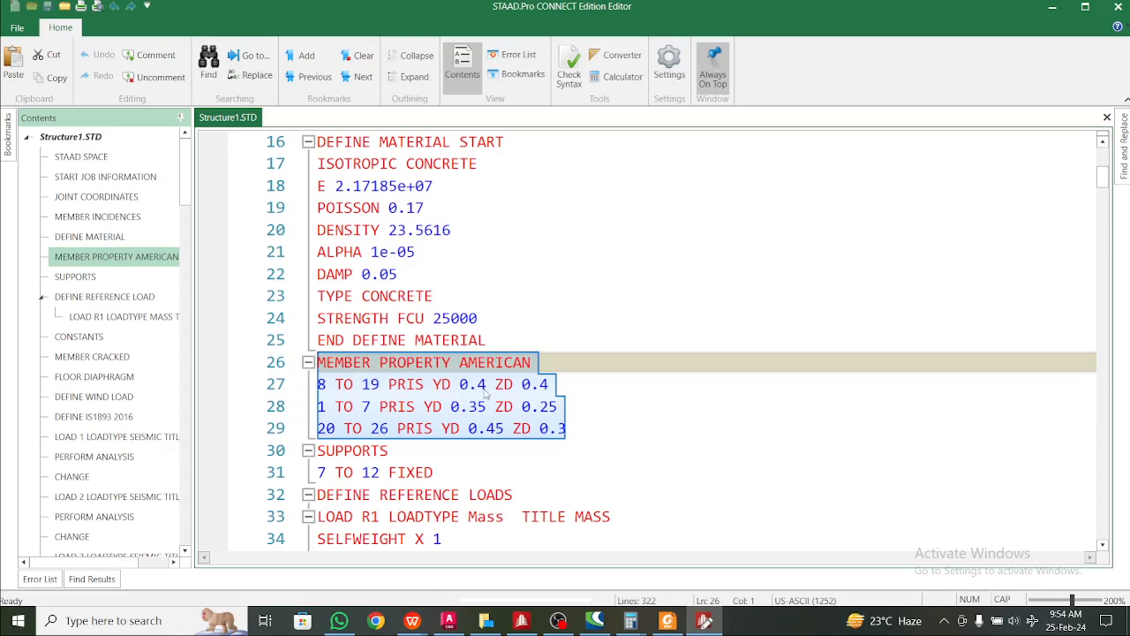
pyautogui.press('Delete')
pyautogui.press('Delete')
pyautogui.hotkey('ctrl', 's')
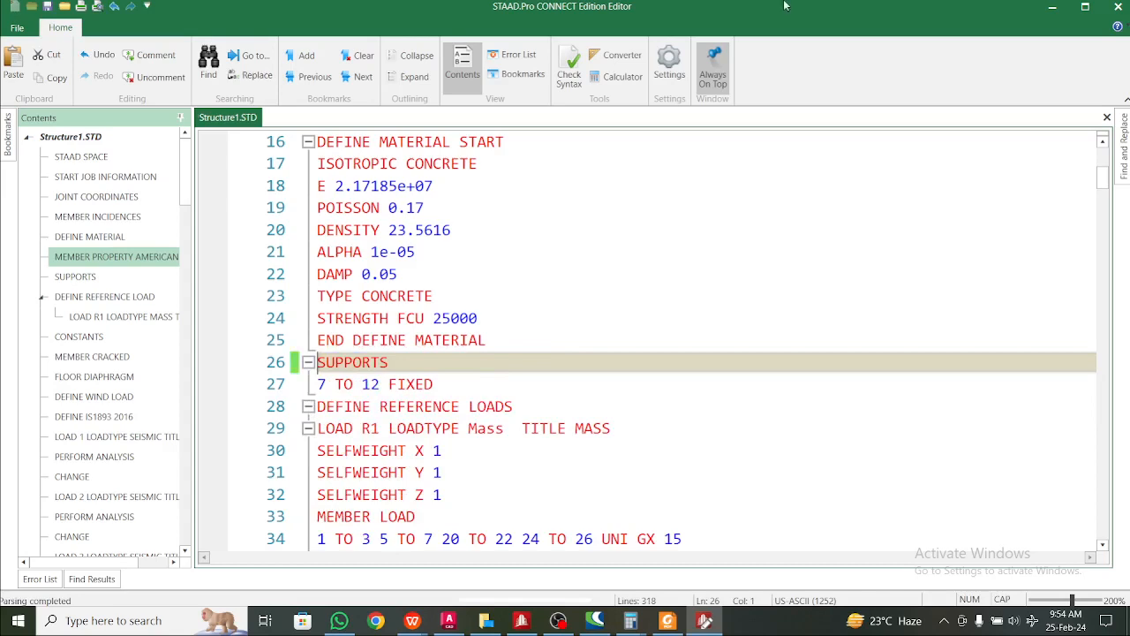
pyautogui.click(1118, 6)
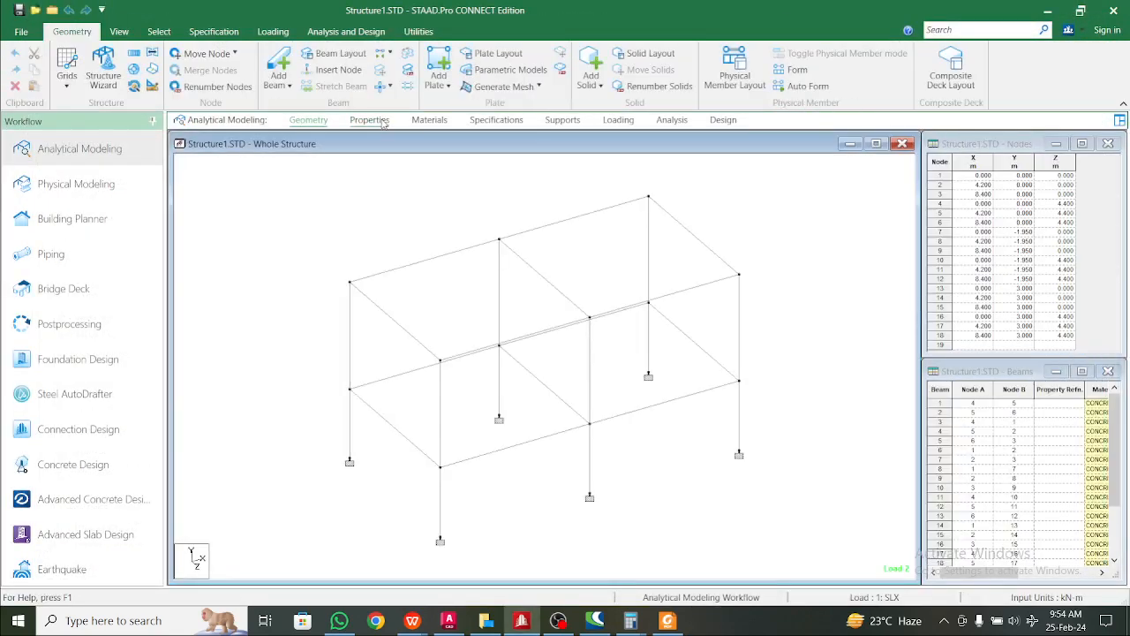
# - Define a rectangular CONCRETE section with YD 0.4 m and ZD 0.4 m, and assign it to all members in the view
pyautogui.click(369, 120)
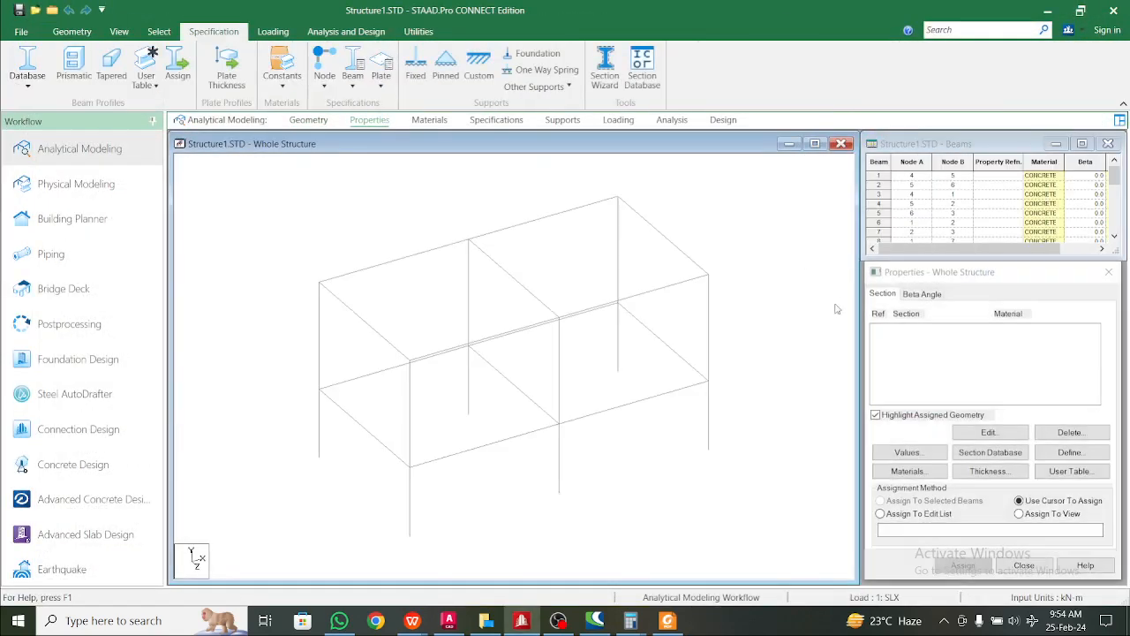
pyautogui.click(1069, 452)
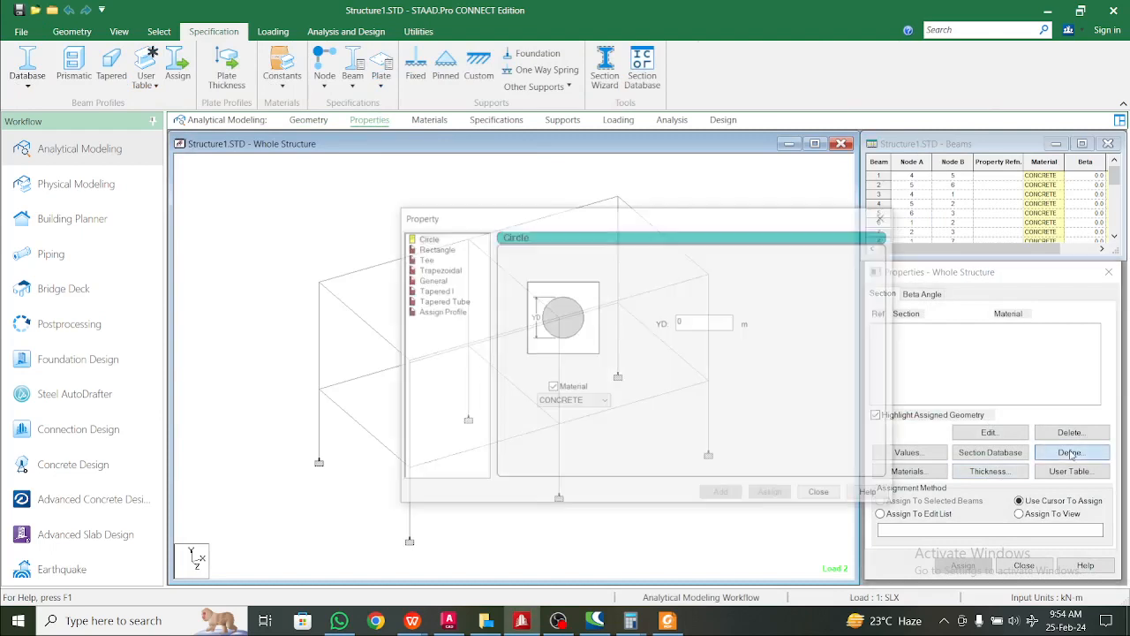
pyautogui.click(432, 248)
pyautogui.click(695, 311)
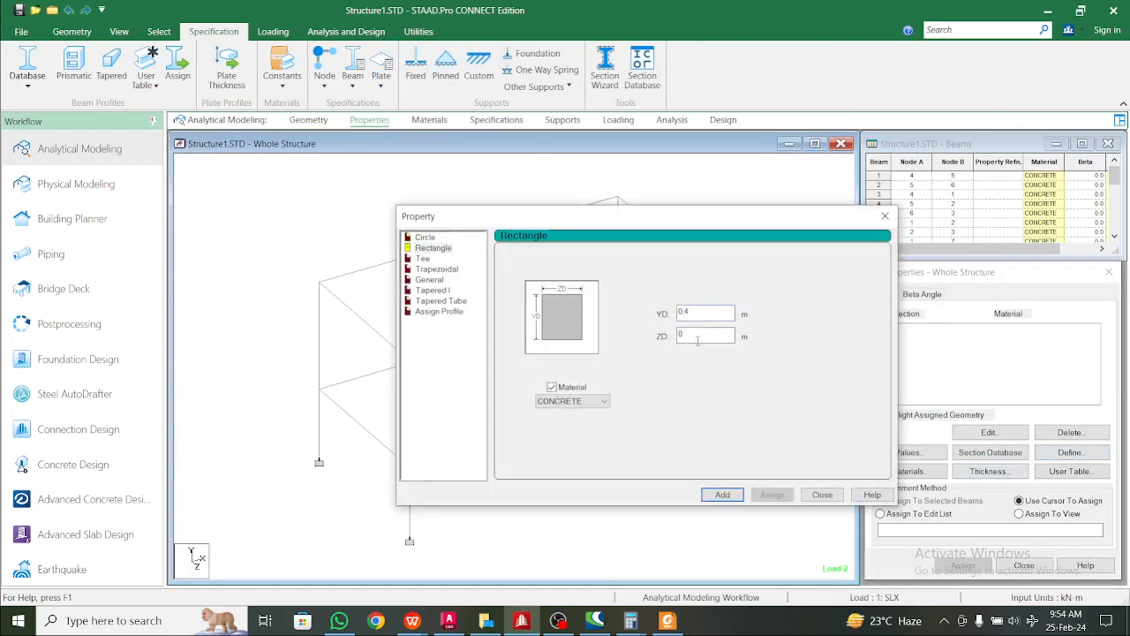
pyautogui.click(724, 496)
pyautogui.click(822, 495)
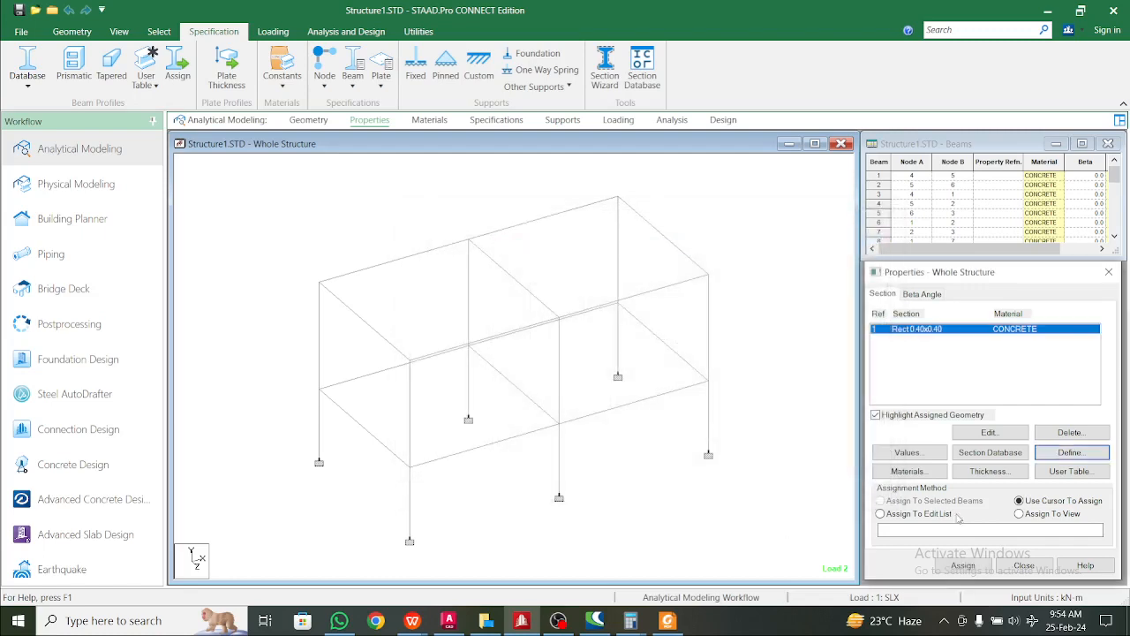
pyautogui.click(963, 565)
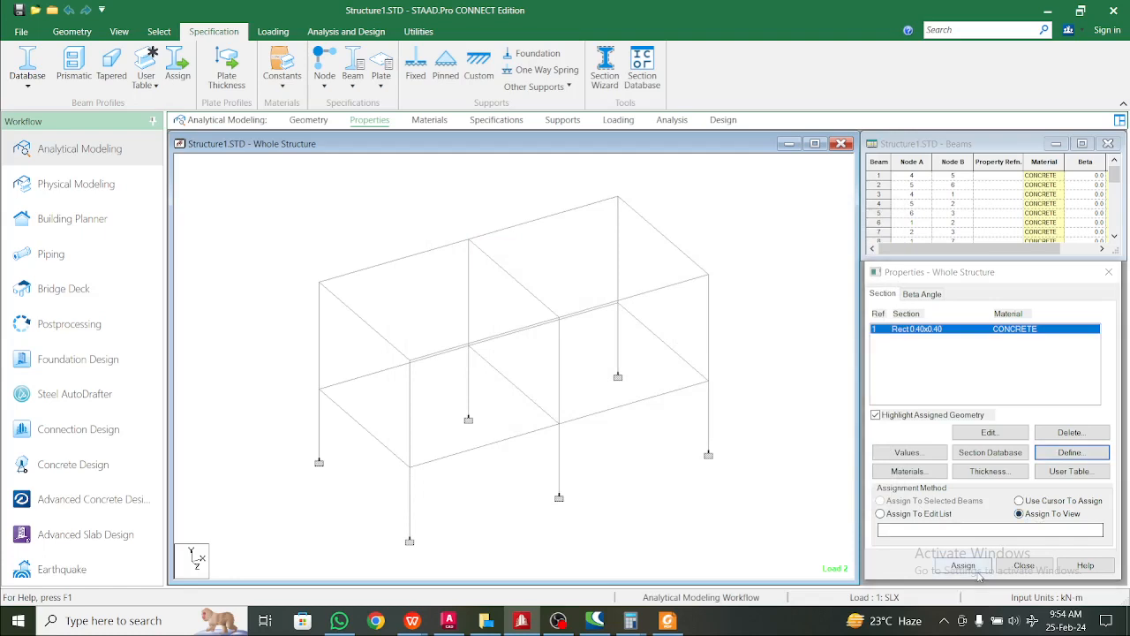
pyautogui.click(975, 463)
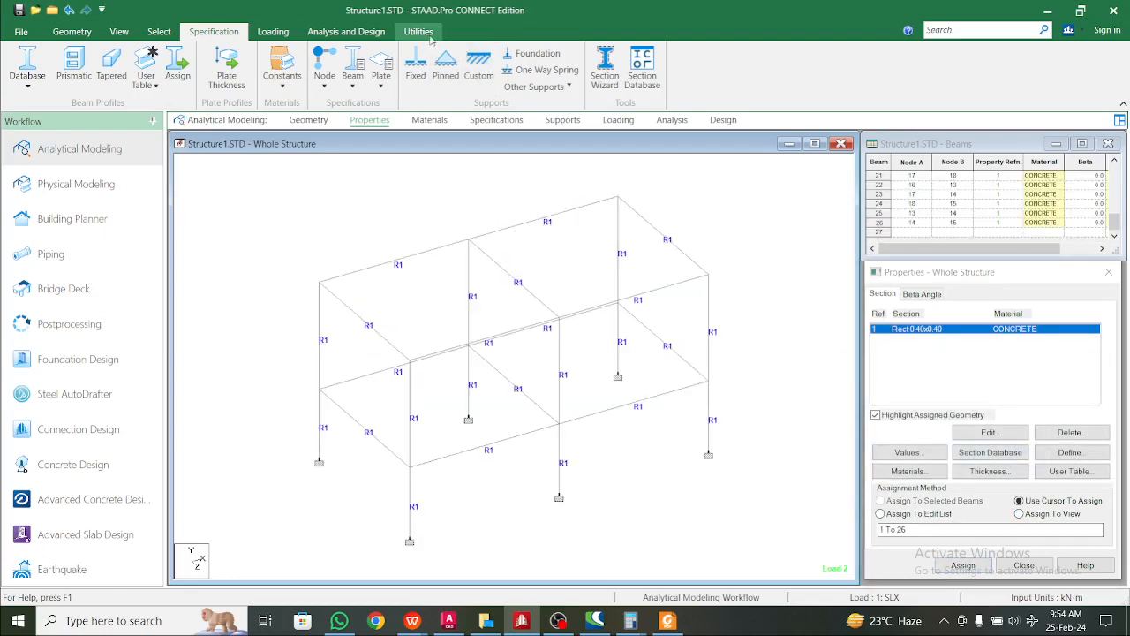
# - Run the analysis, trace the section properties error for member 25 from the error list into the output file, and close the viewer
pyautogui.click(346, 32)
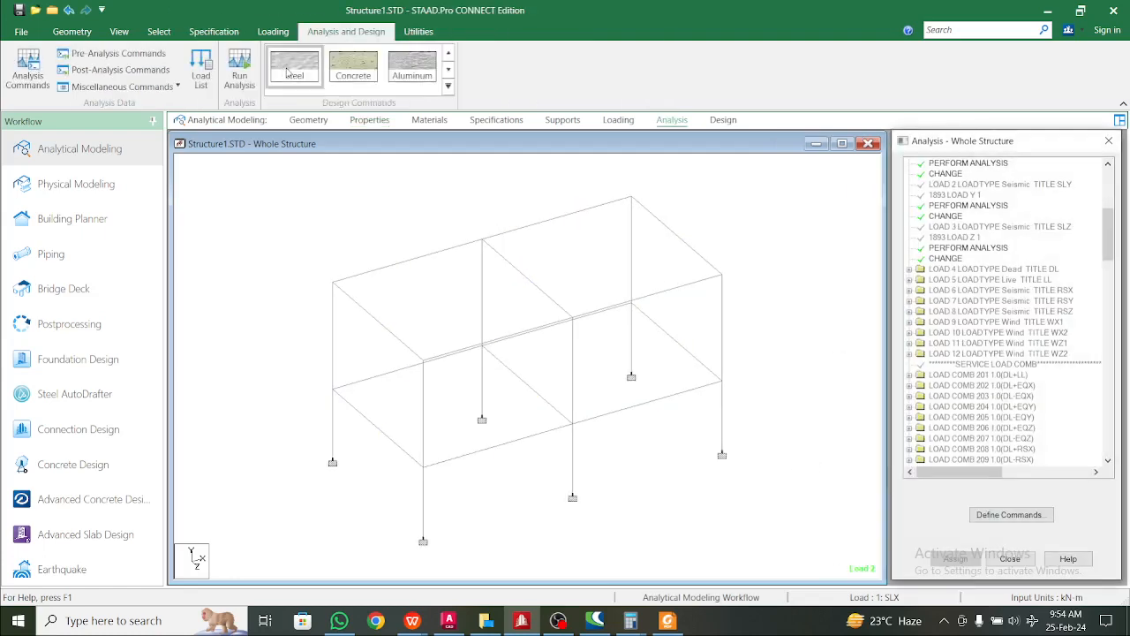
pyautogui.click(239, 70)
pyautogui.click(548, 383)
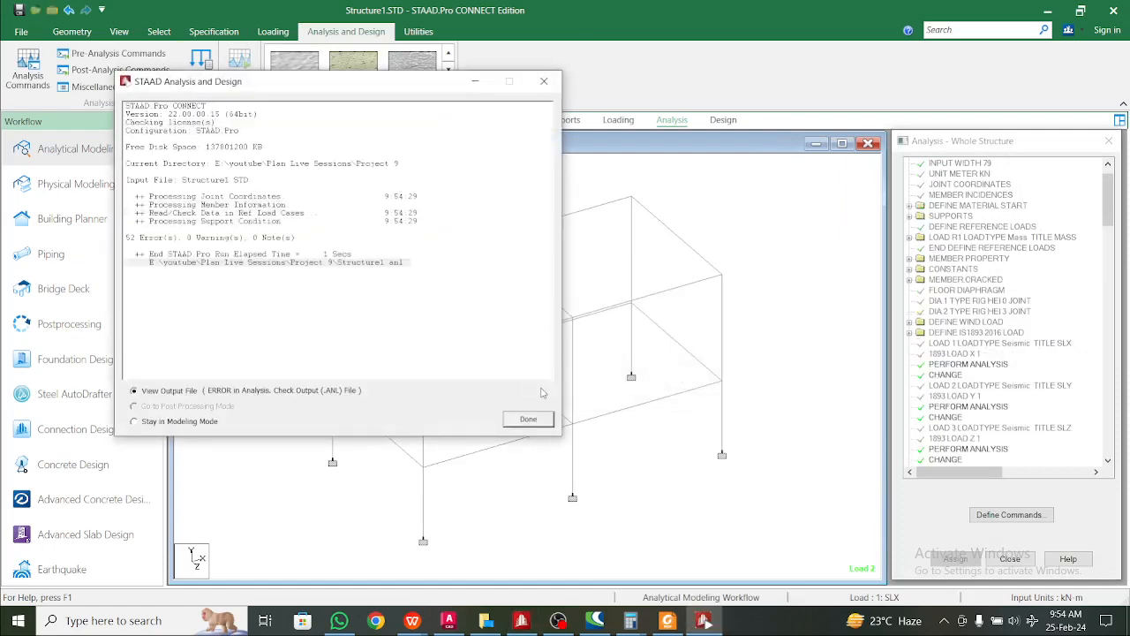
pyautogui.click(528, 419)
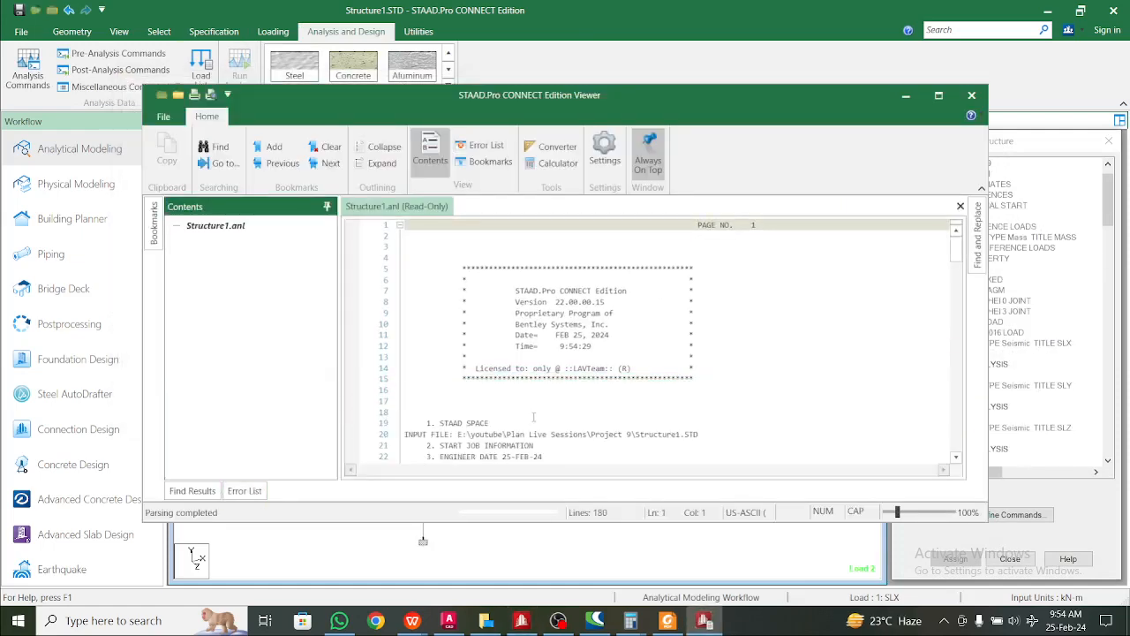
pyautogui.scroll(-4, 548, 449)
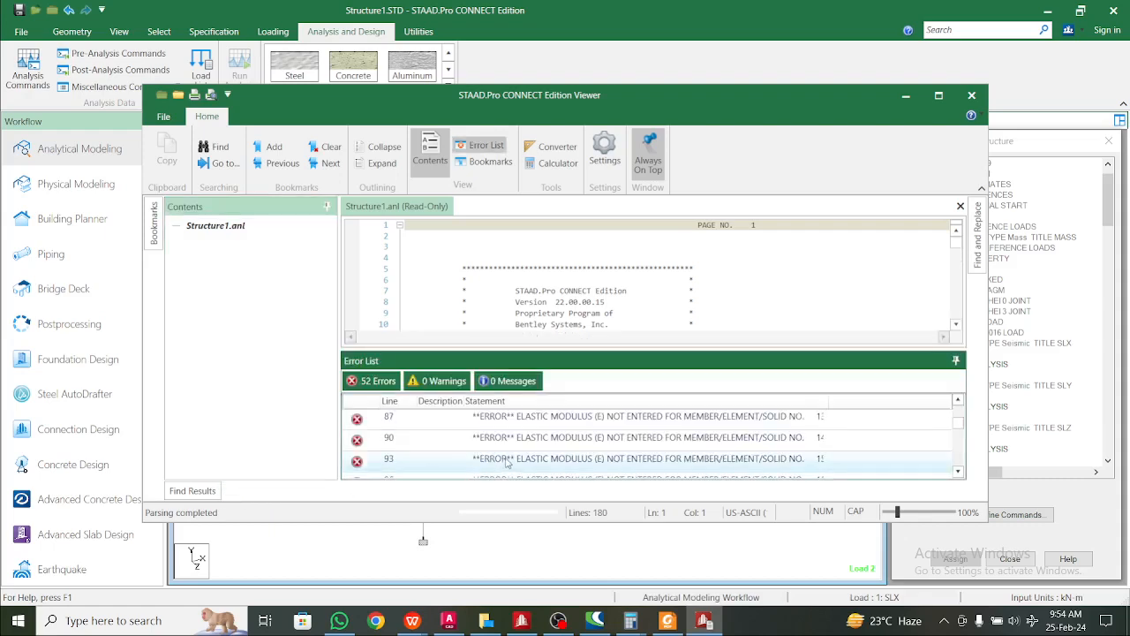
pyautogui.scroll(-4, 547, 449)
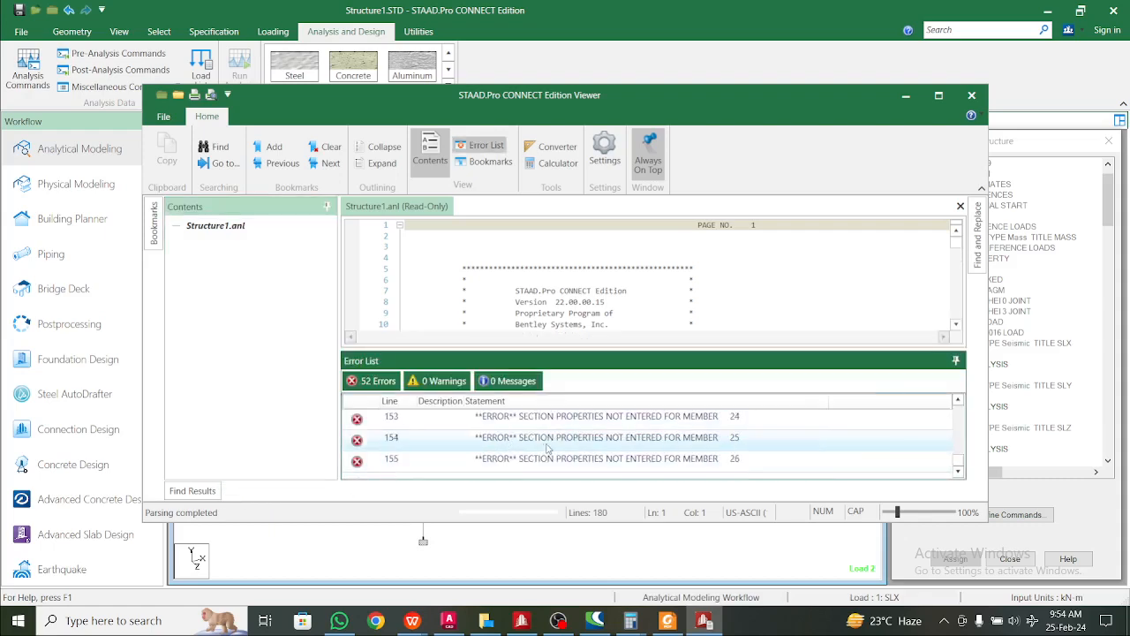
pyautogui.doubleClick(548, 446)
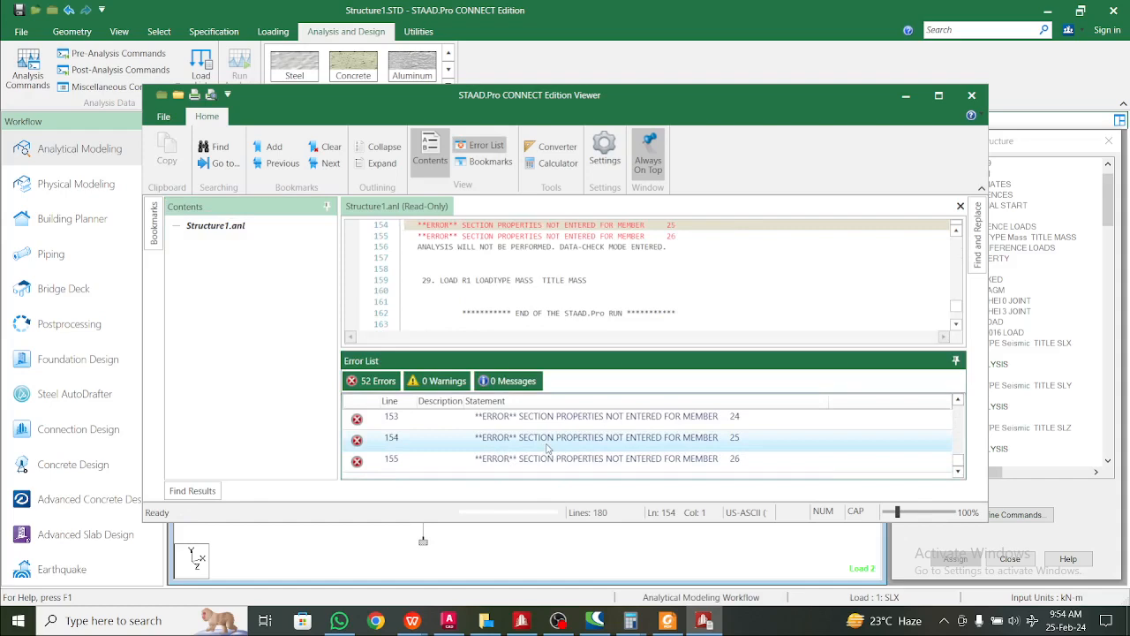
pyautogui.click(972, 94)
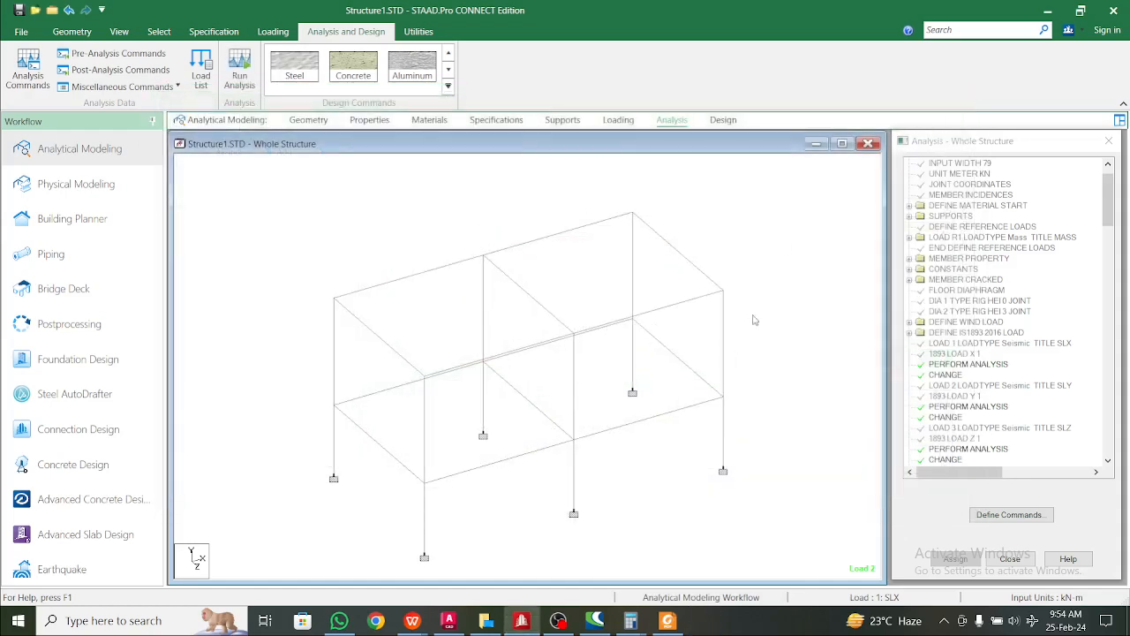
# - Check in the model which members have the Rect 0.40x0.40 section assigned, and clear the selection
pyautogui.click(371, 122)
pyautogui.click(919, 329)
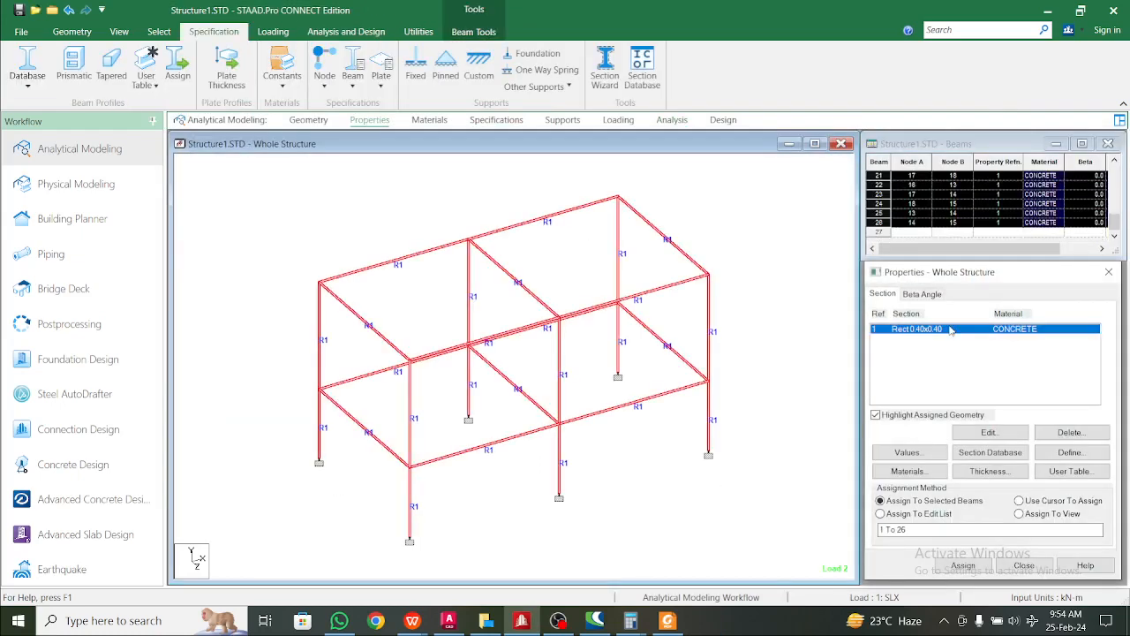
pyautogui.click(740, 321)
pyautogui.click(923, 330)
pyautogui.click(744, 324)
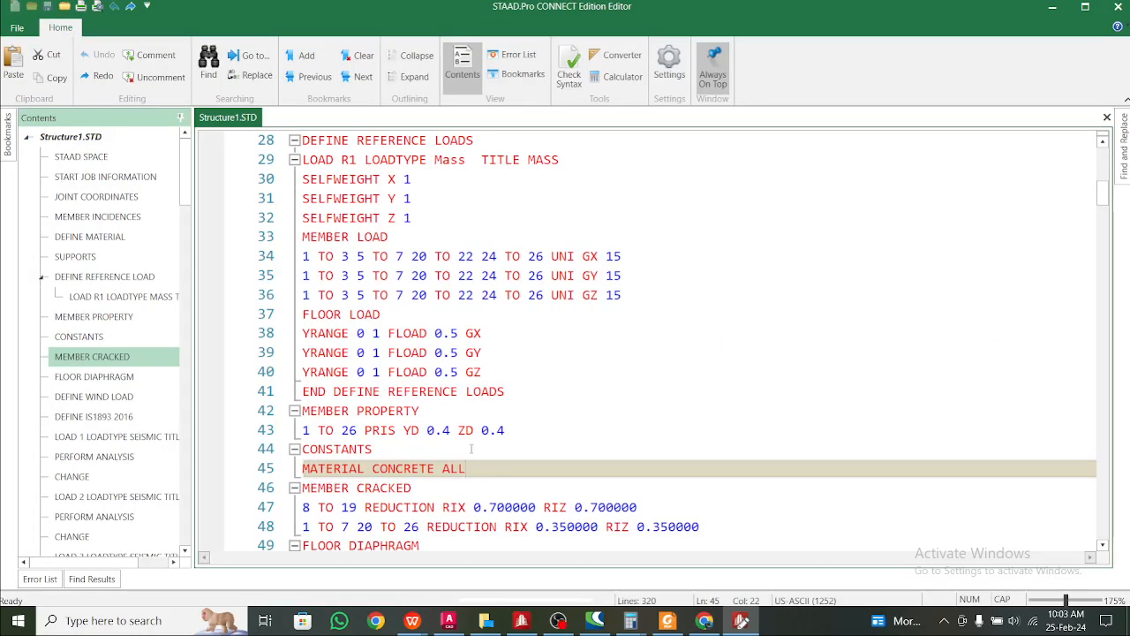
# - Copy the MEMBER PROPERTY and CONSTANTS blocks below the reference loads in the command file, and delete them there with their empty line
pyautogui.moveTo(467, 469); pyautogui.dragTo(451, 454)
pyautogui.moveTo(311, 411); pyautogui.dragTo(303, 415)
pyautogui.hotkey('ctrl', 'c')
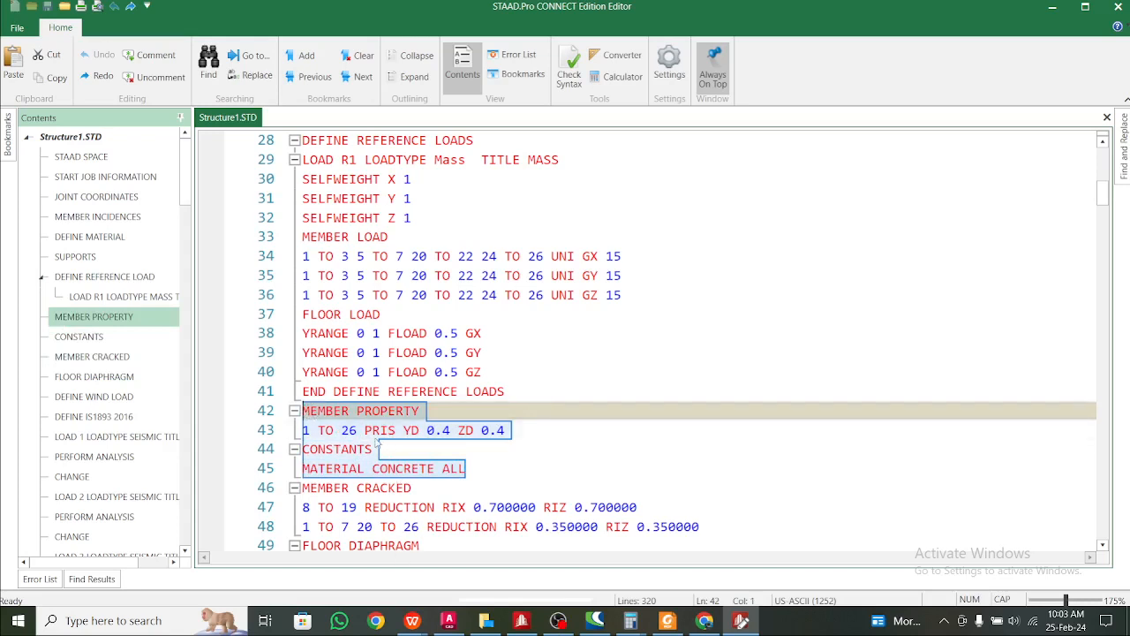
pyautogui.press('Delete')
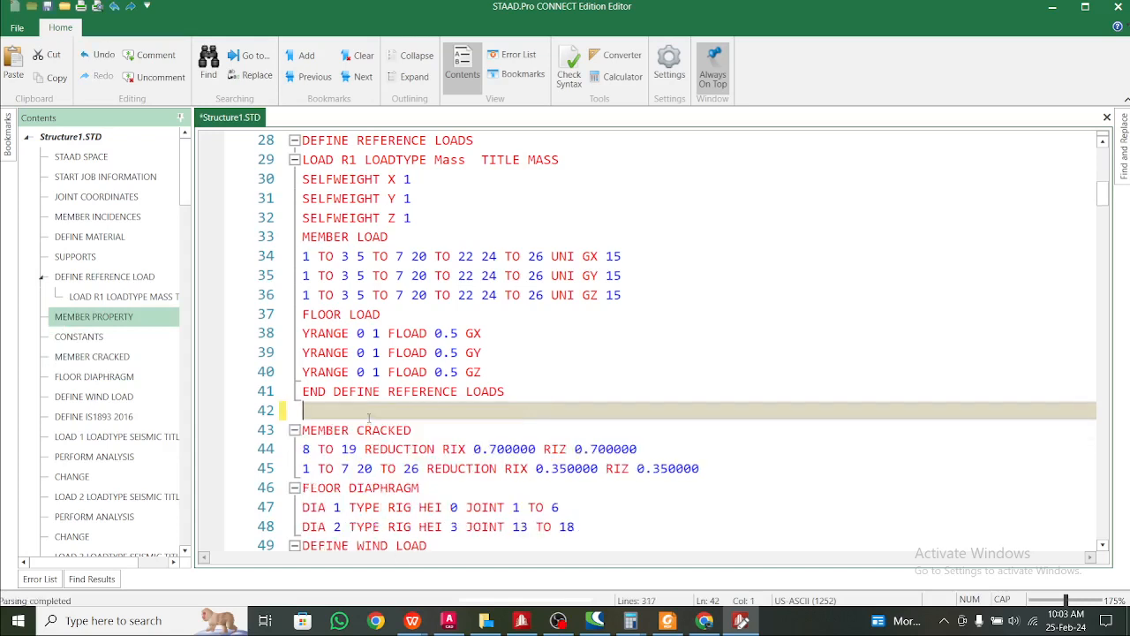
pyautogui.press('Delete')
# - Switch to TYP STAAD File.docx in WPS Office and check where the member property and constants blocks belong relative to DEFINE MATERIAL
pyautogui.scroll(1, 360, 399)
pyautogui.scroll(2, 361, 399)
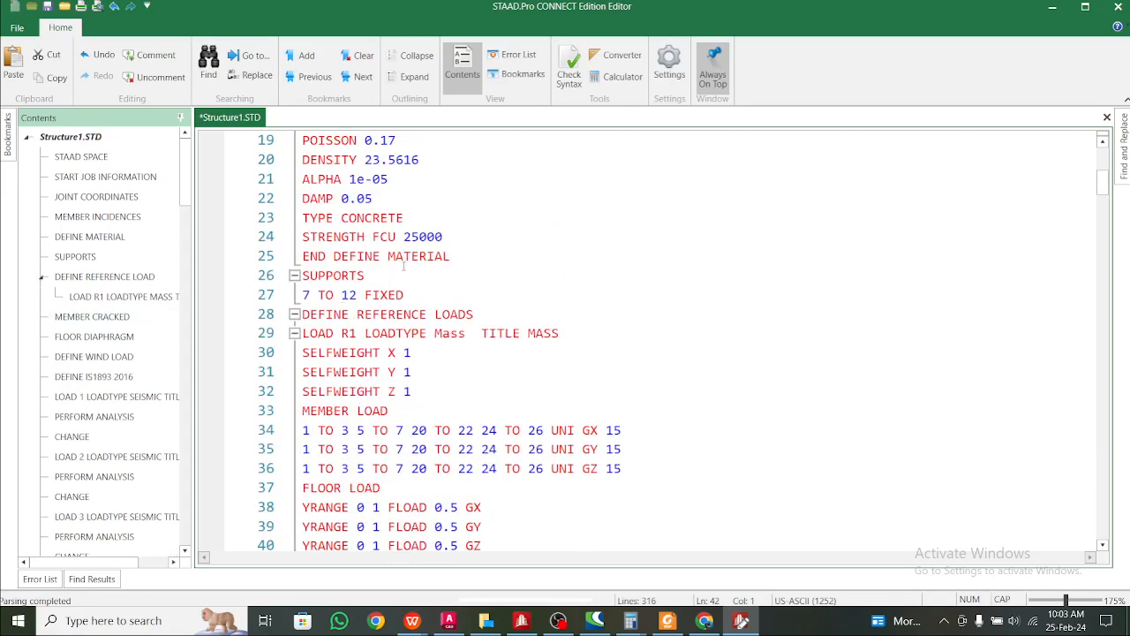
pyautogui.click(454, 243)
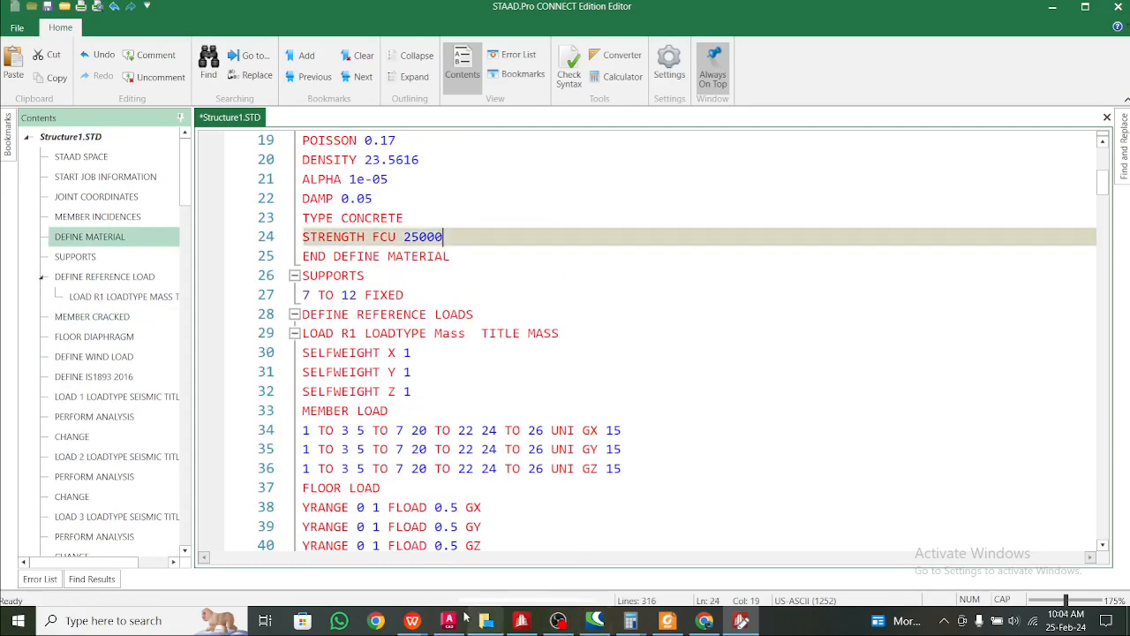
pyautogui.moveTo(412, 621)
pyautogui.click(326, 569)
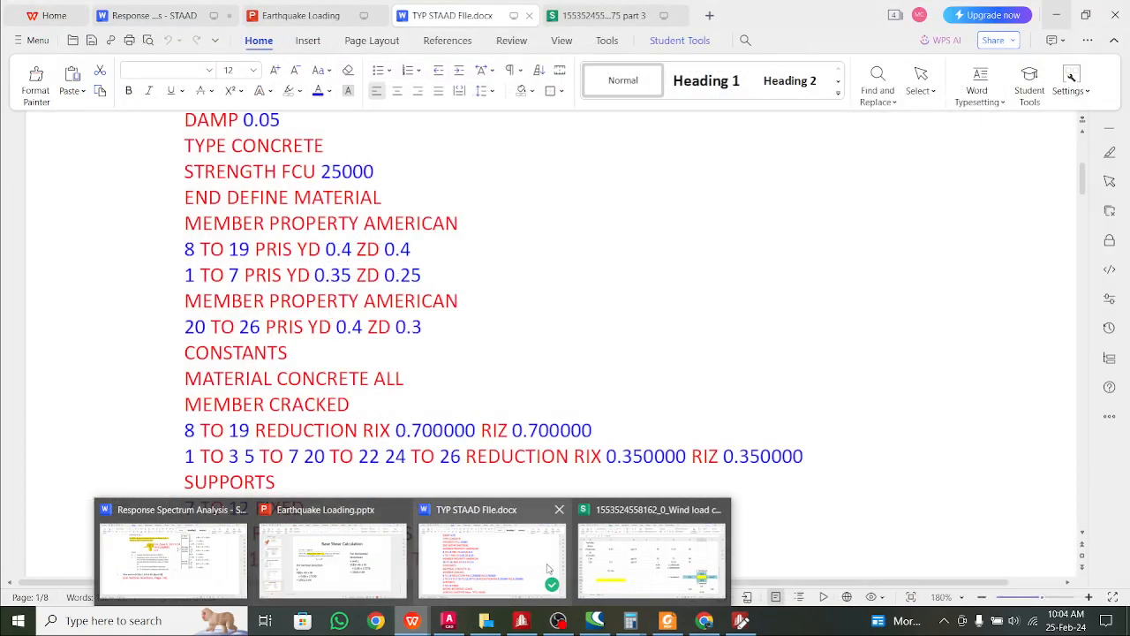
pyautogui.click(492, 557)
pyautogui.scroll(2, 402, 415)
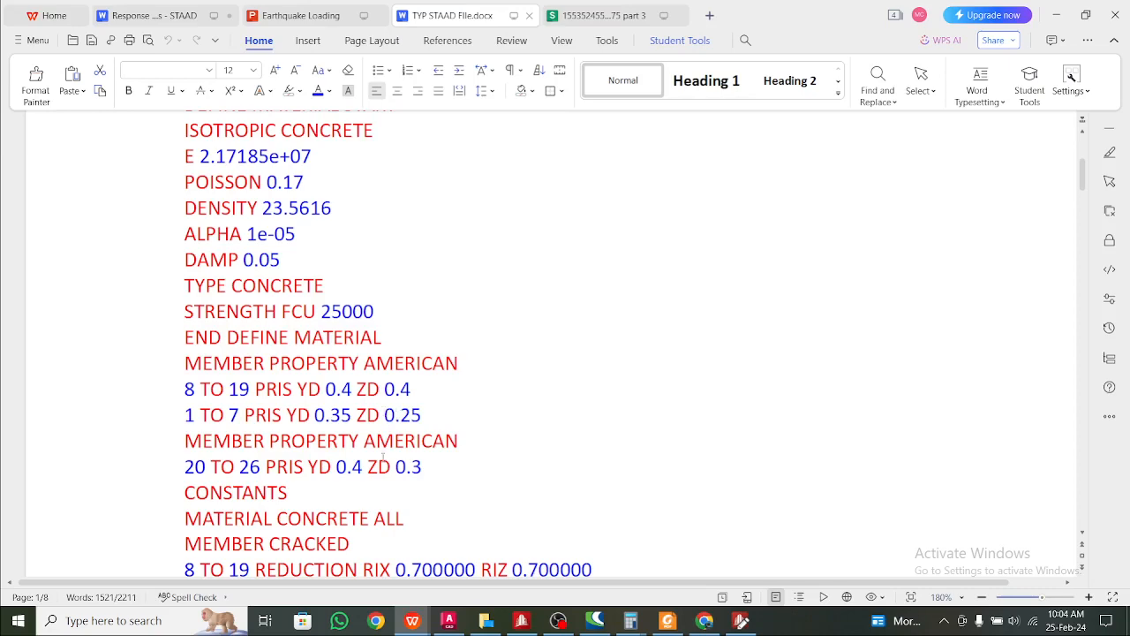
pyautogui.click(1050, 20)
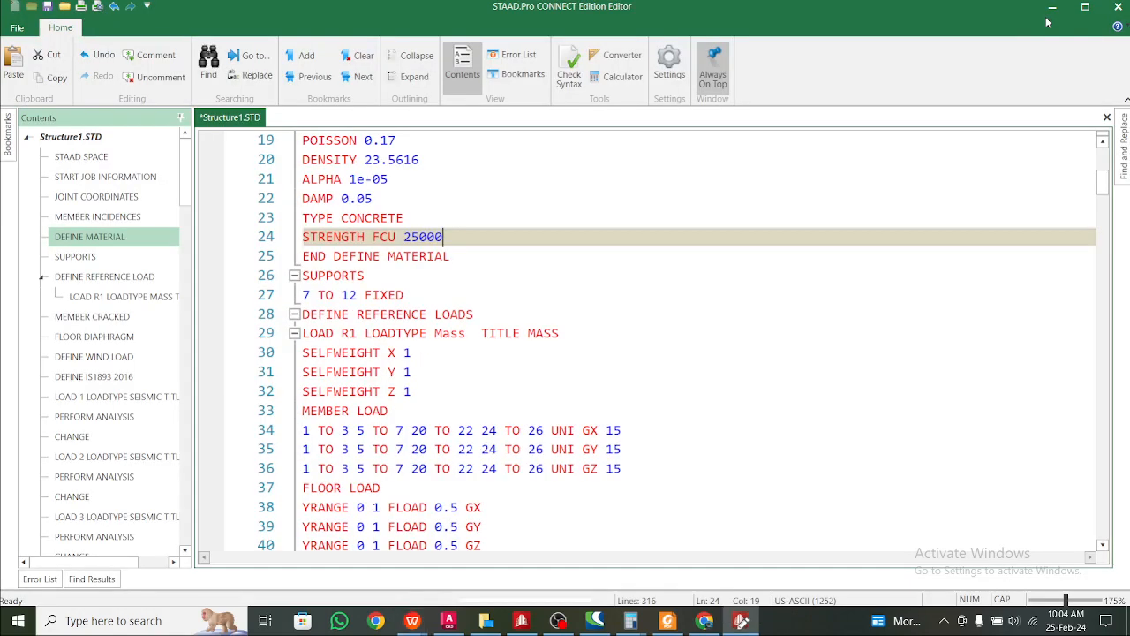
# - Paste the copied MEMBER PROPERTY and CONSTANTS blocks directly after END DEFINE MATERIAL, save the command file and close the editor
pyautogui.click(485, 260)
pyautogui.press('Return')
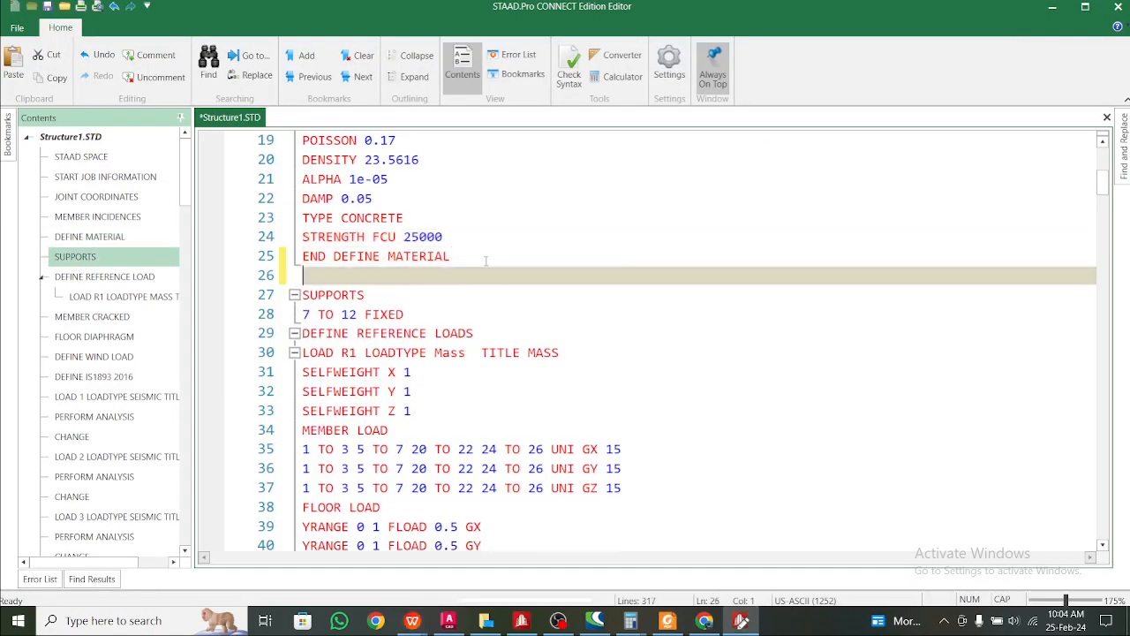
pyautogui.hotkey('ctrl', 'v')
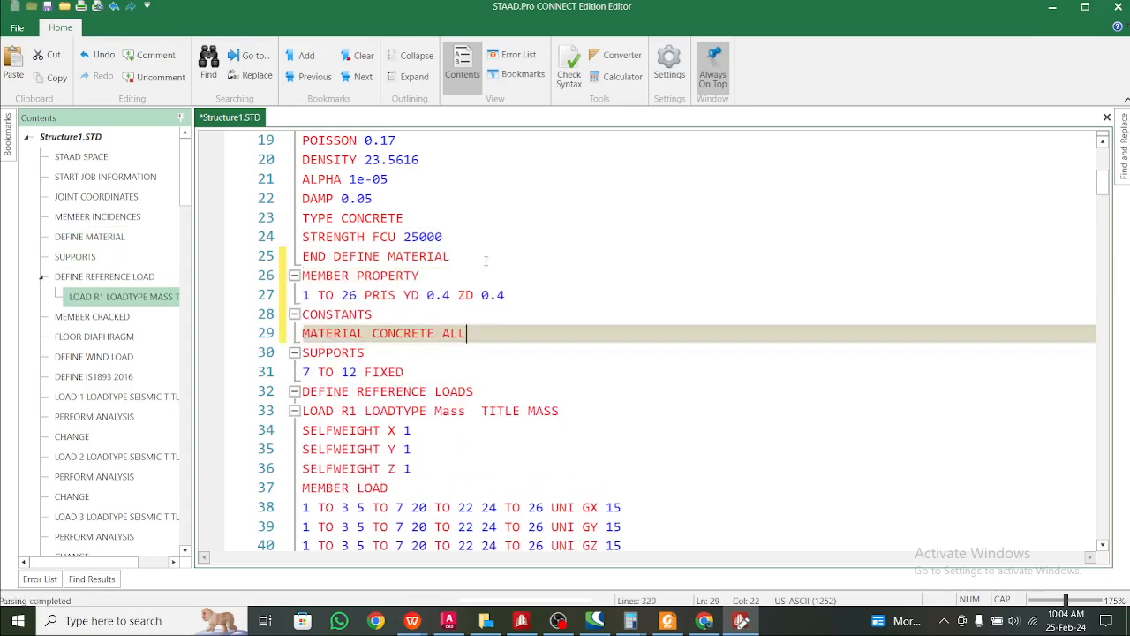
pyautogui.hotkey('ctrl', 's')
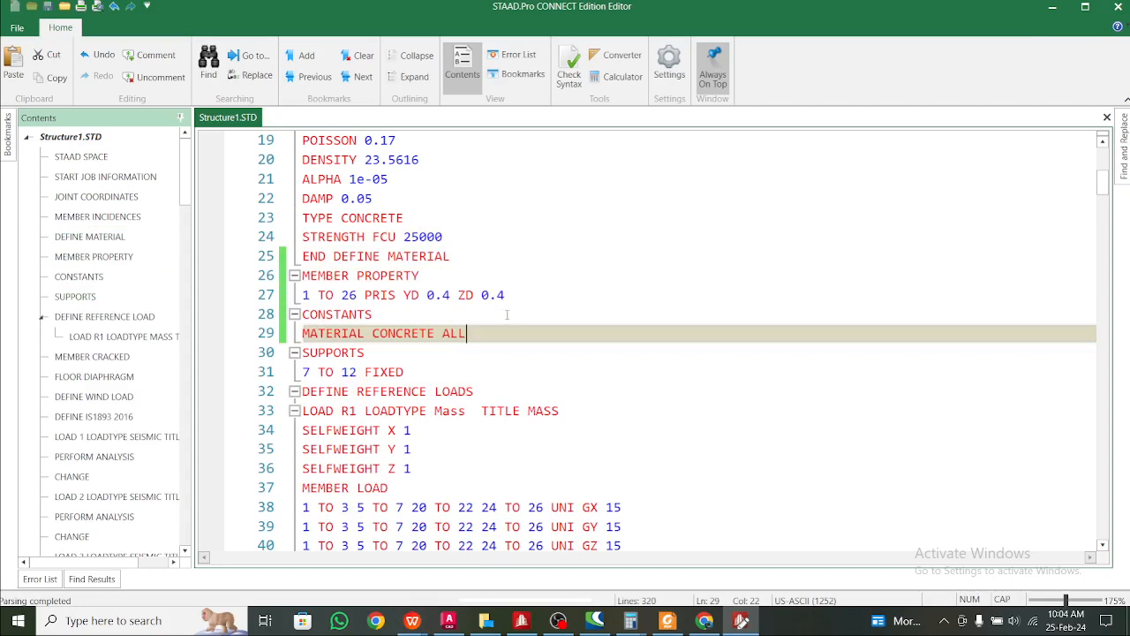
pyautogui.click(1118, 7)
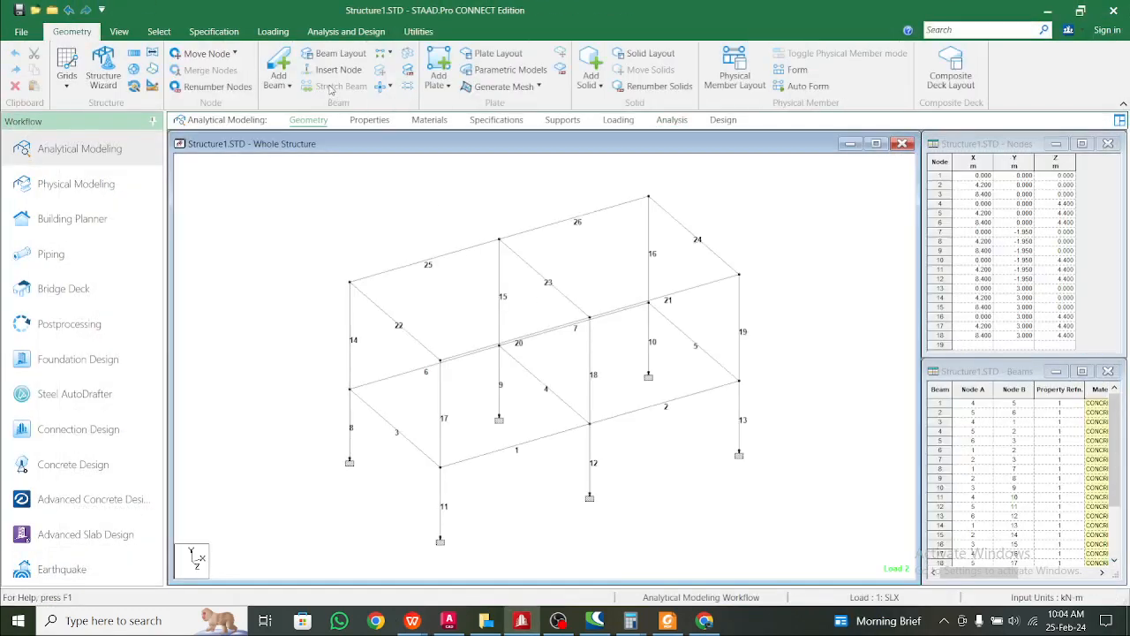
# - Run the analysis again and stay in modeling mode when it finishes
pyautogui.click(346, 31)
pyautogui.click(239, 63)
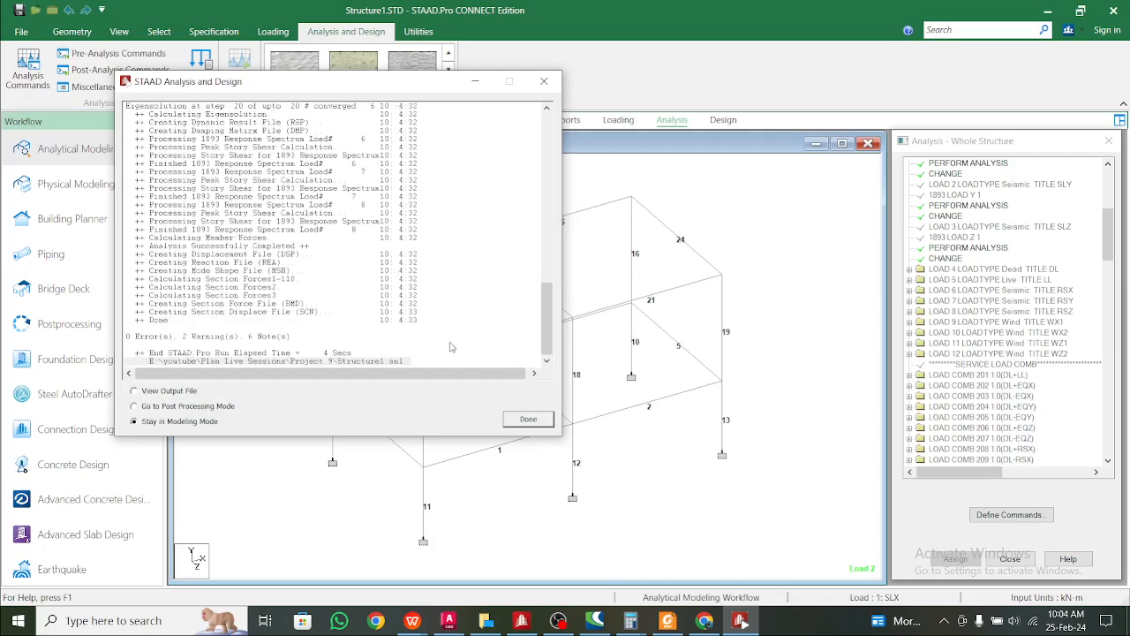
pyautogui.click(528, 418)
# - Inspect the assignment of the Rect 0.40x0.40 section across the frame, and clear the member selection
pyautogui.click(370, 119)
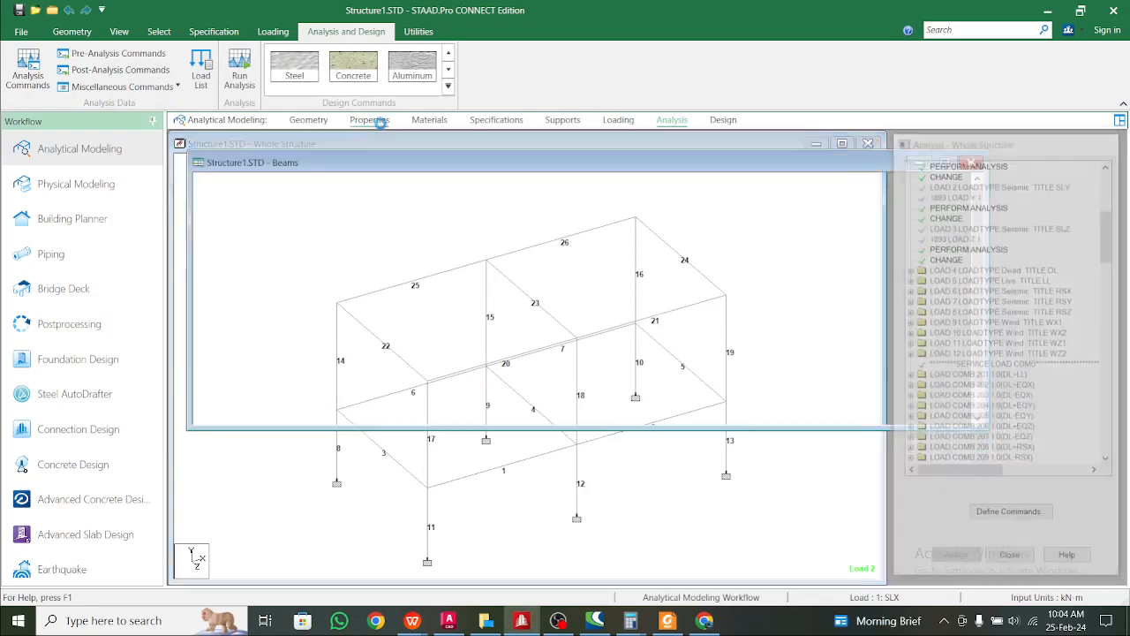
pyautogui.click(927, 332)
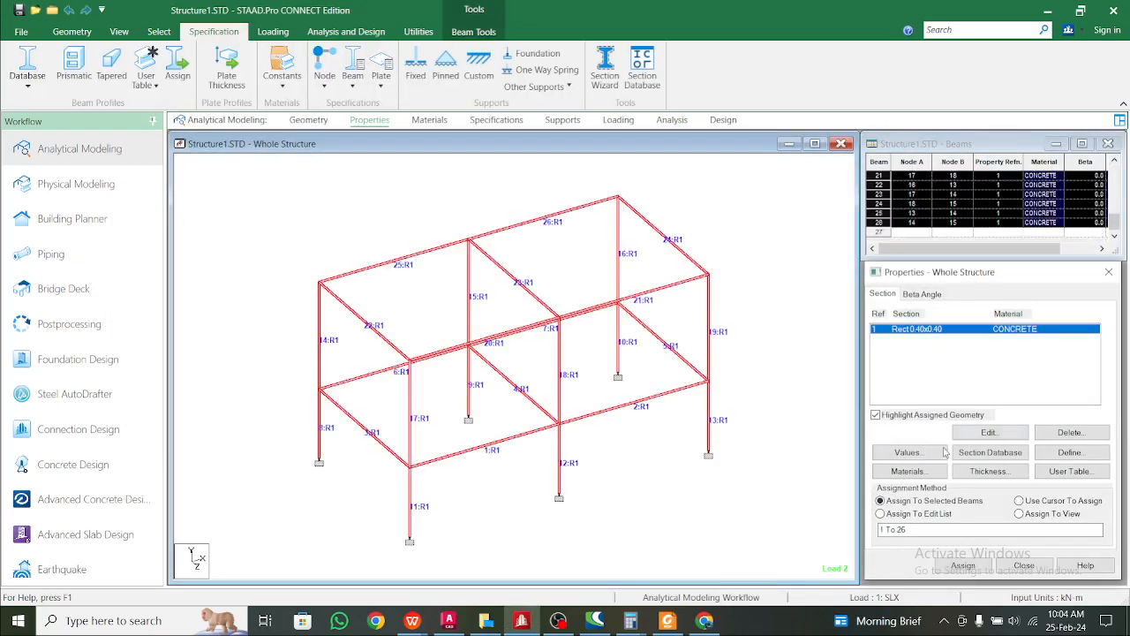
pyautogui.click(786, 436)
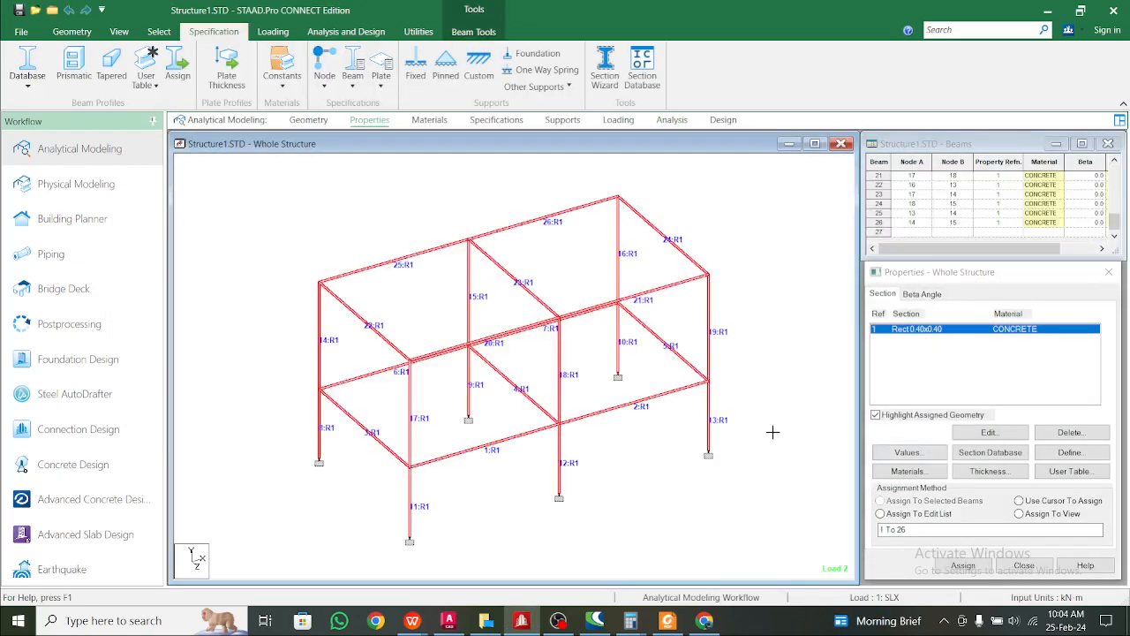
pyautogui.click(995, 342)
pyautogui.click(792, 400)
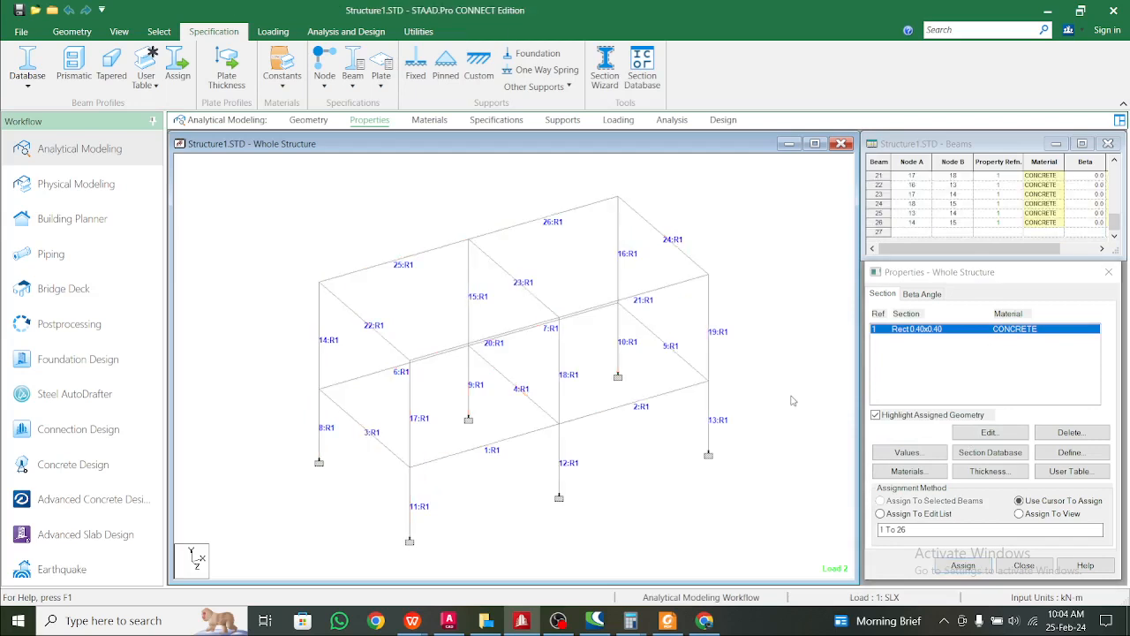
# - Define a rectangular CONCRETE section with YD 0.35 m and ZD 0.25 m and add it to the section list
pyautogui.click(1071, 453)
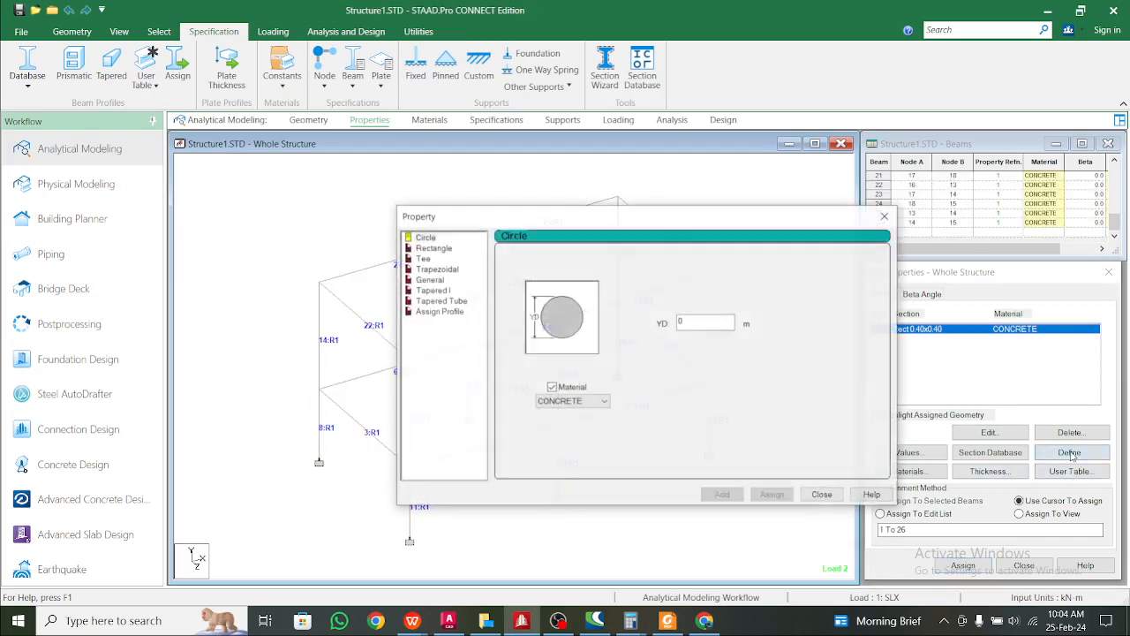
pyautogui.click(434, 248)
pyautogui.click(698, 314)
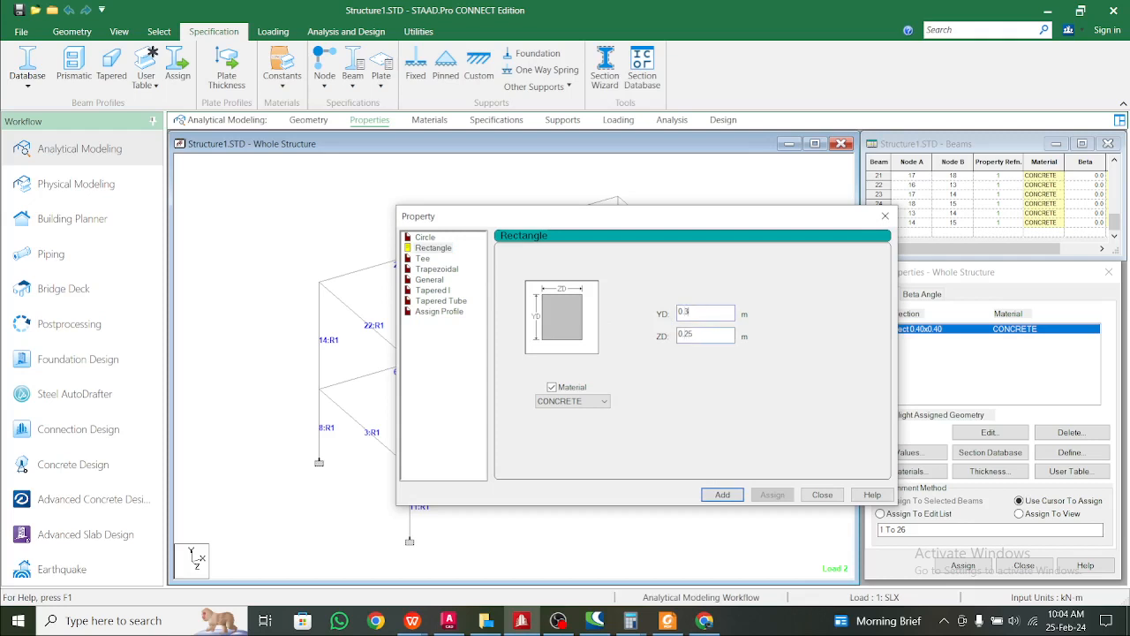
pyautogui.write('5')
pyautogui.click(723, 495)
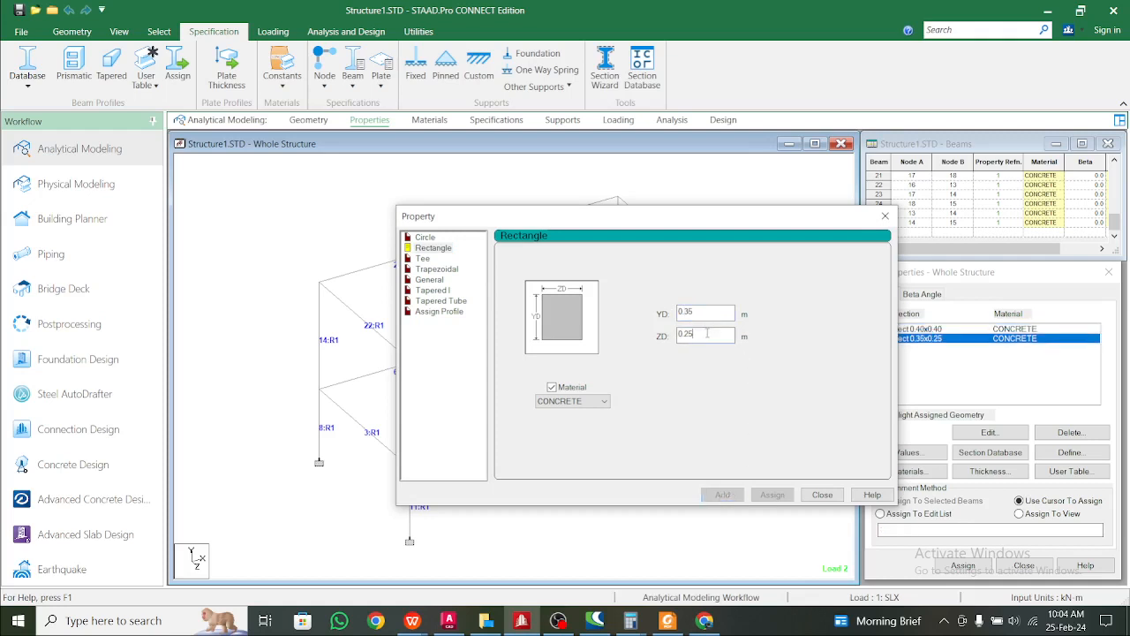
# - Define a rectangular CONCRETE section with YD 0.45 m and ZD 0.3 m, add it to the section list and close the property definition
pyautogui.press('BackSpace')
pyautogui.press('BackSpace')
pyautogui.write('3')
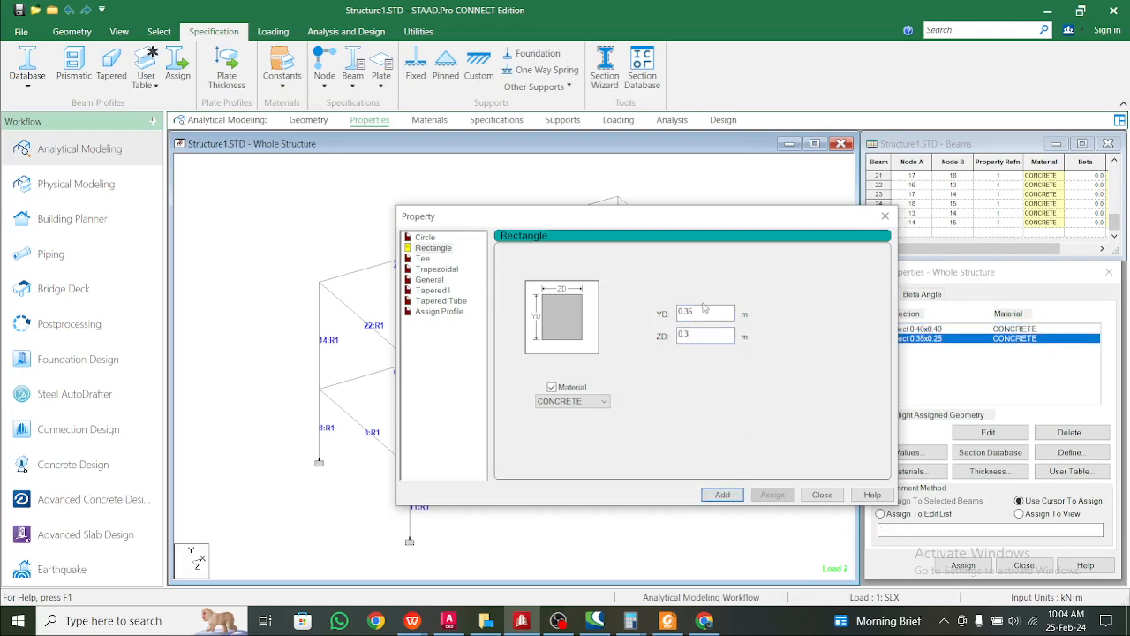
pyautogui.press('BackSpace')
pyautogui.press('BackSpace')
pyautogui.write('4')
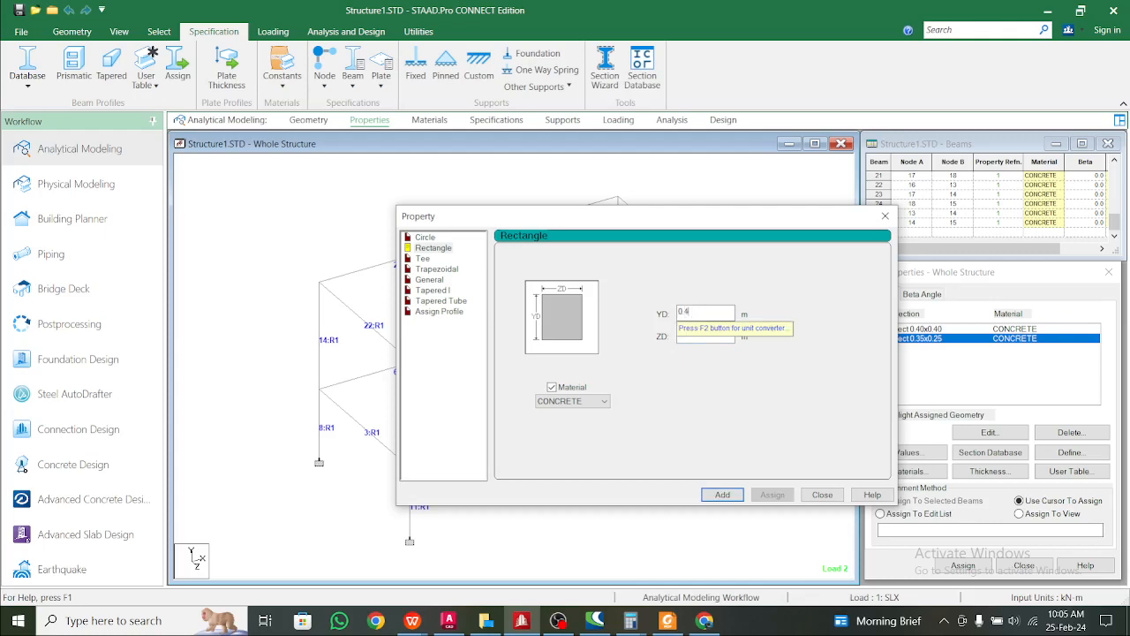
pyautogui.write('5')
pyautogui.click(723, 495)
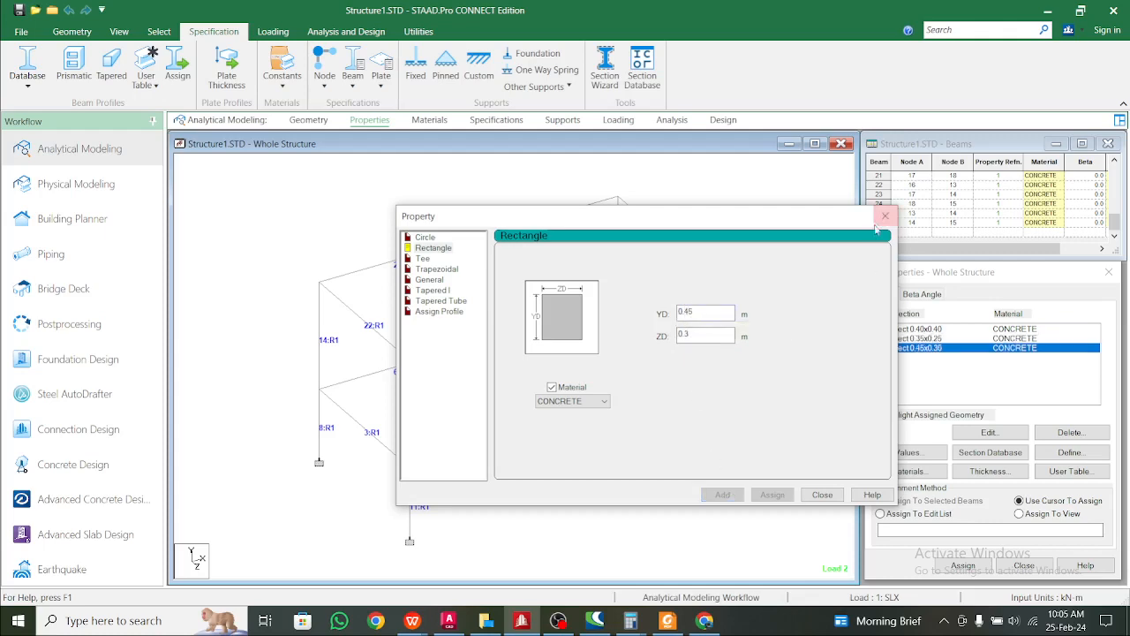
pyautogui.click(884, 217)
# - Assign the Rect 0.35x0.25 section to all beams at the lower level of the frame, selecting them in a front view
pyautogui.click(929, 338)
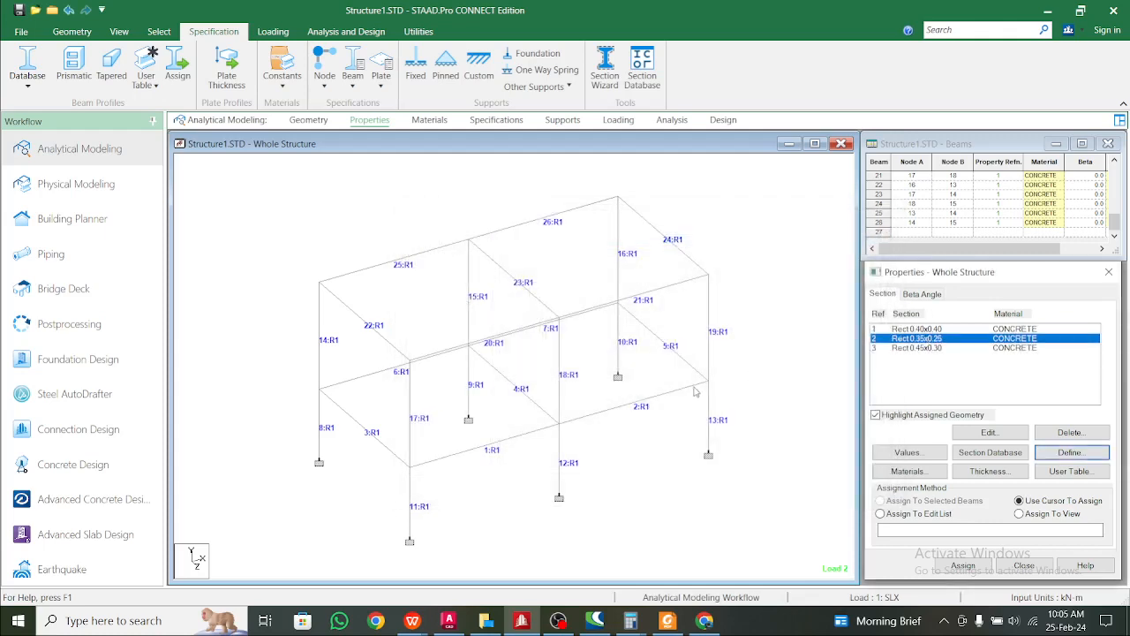
pyautogui.click(584, 460)
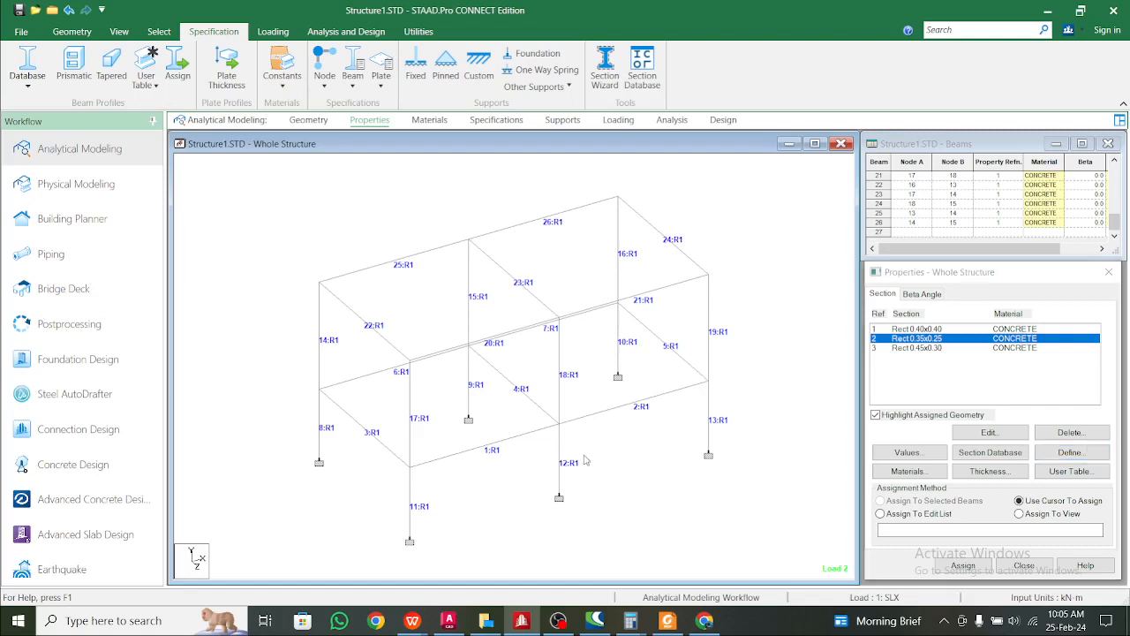
pyautogui.press('z')
pyautogui.moveTo(219, 383); pyautogui.dragTo(817, 422)
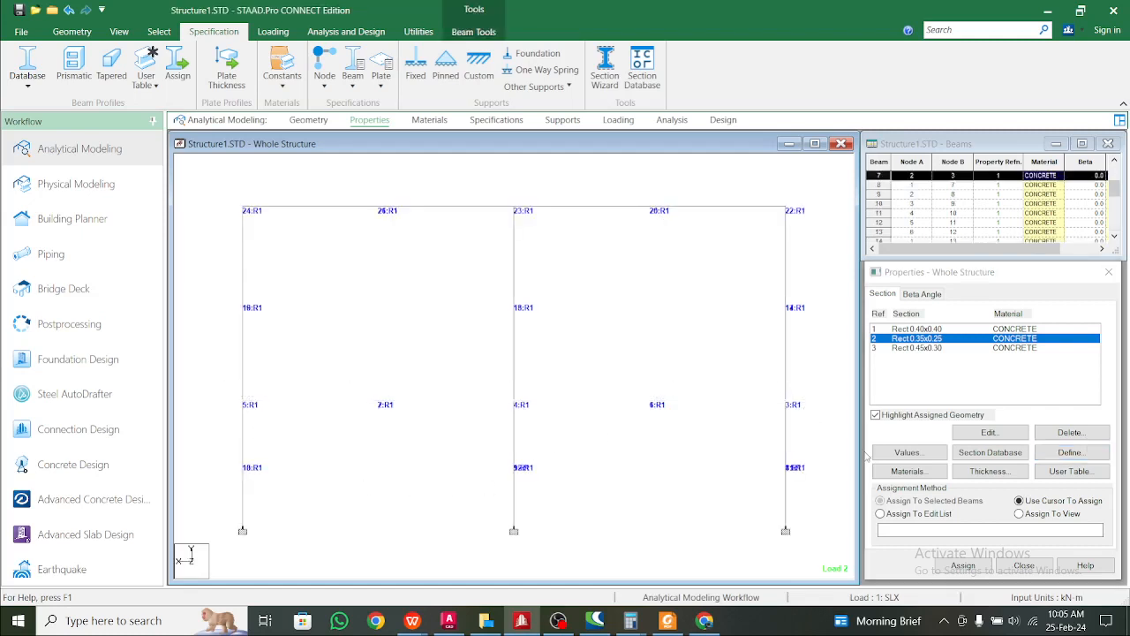
pyautogui.click(968, 569)
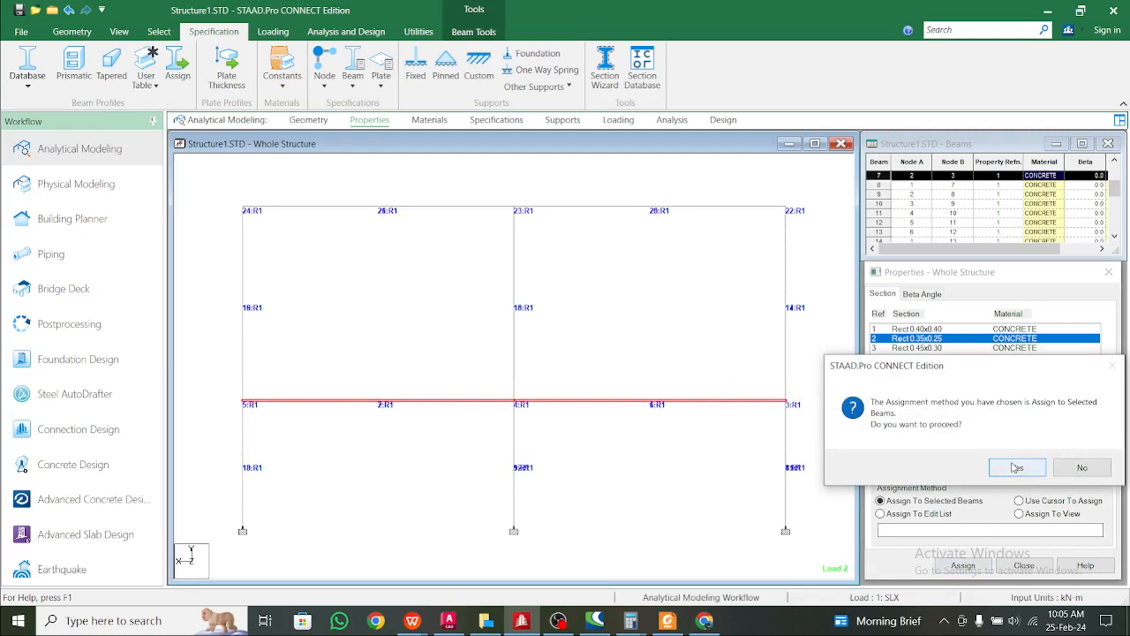
pyautogui.click(1018, 468)
pyautogui.click(1014, 468)
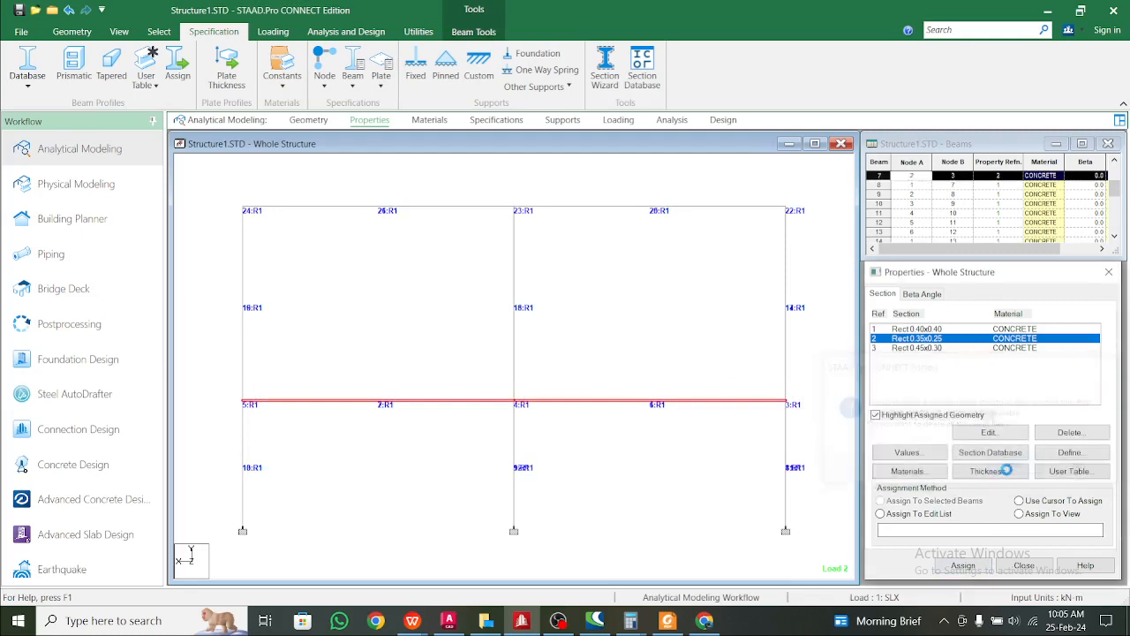
# - Assign the Rect 0.45x0.30 section to all roof-level beams, members 20 to 26
pyautogui.click(924, 349)
pyautogui.moveTo(219, 196); pyautogui.dragTo(802, 237)
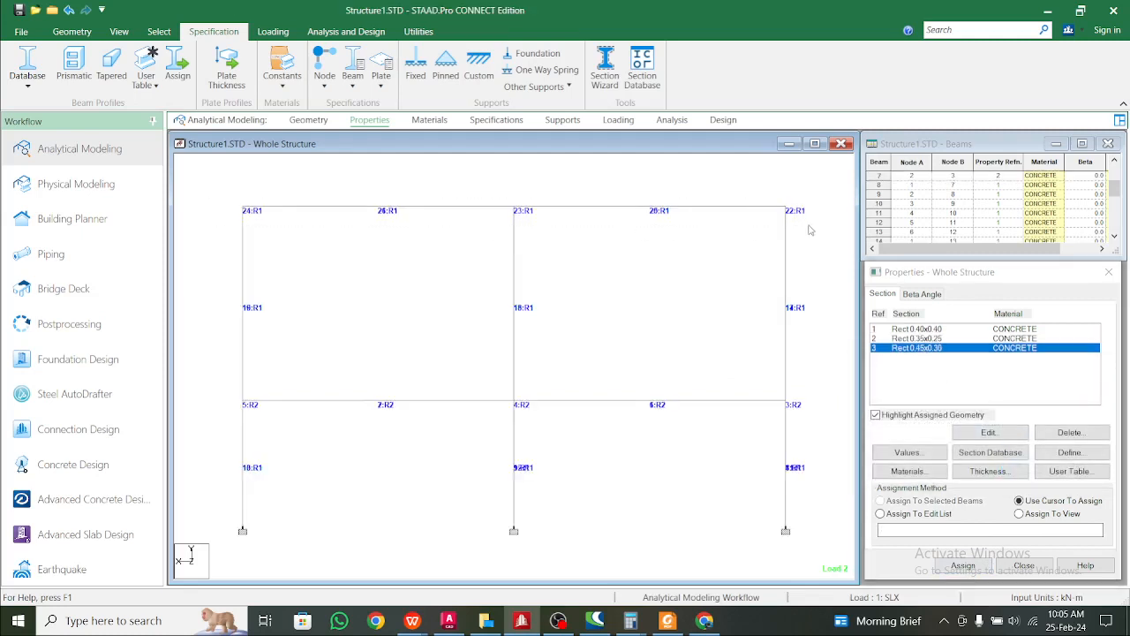
pyautogui.click(963, 565)
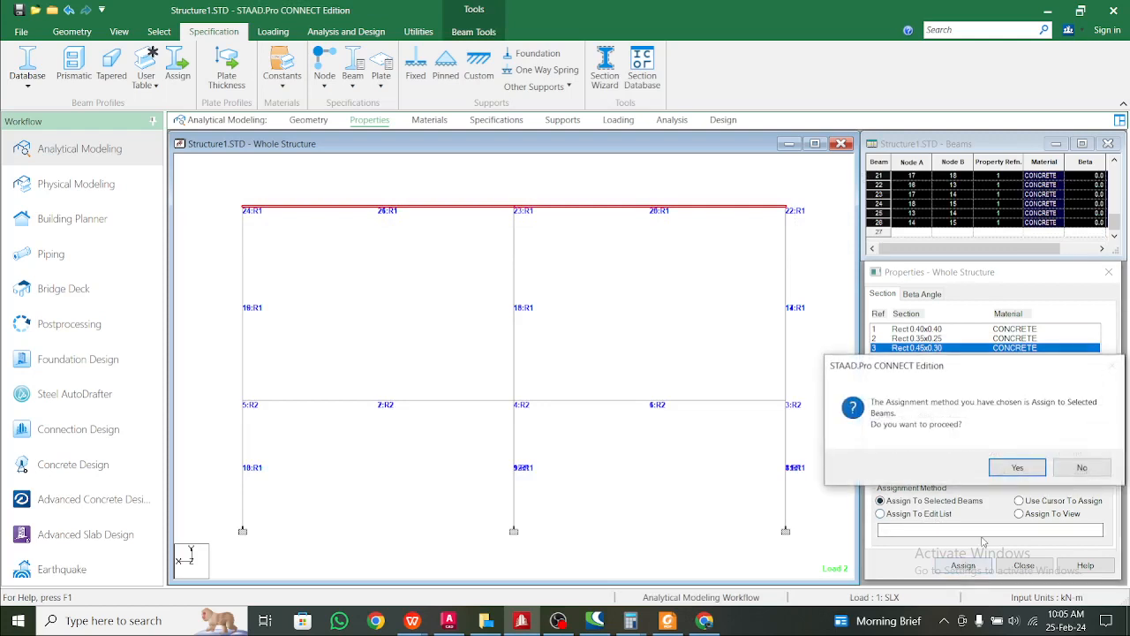
pyautogui.click(1008, 466)
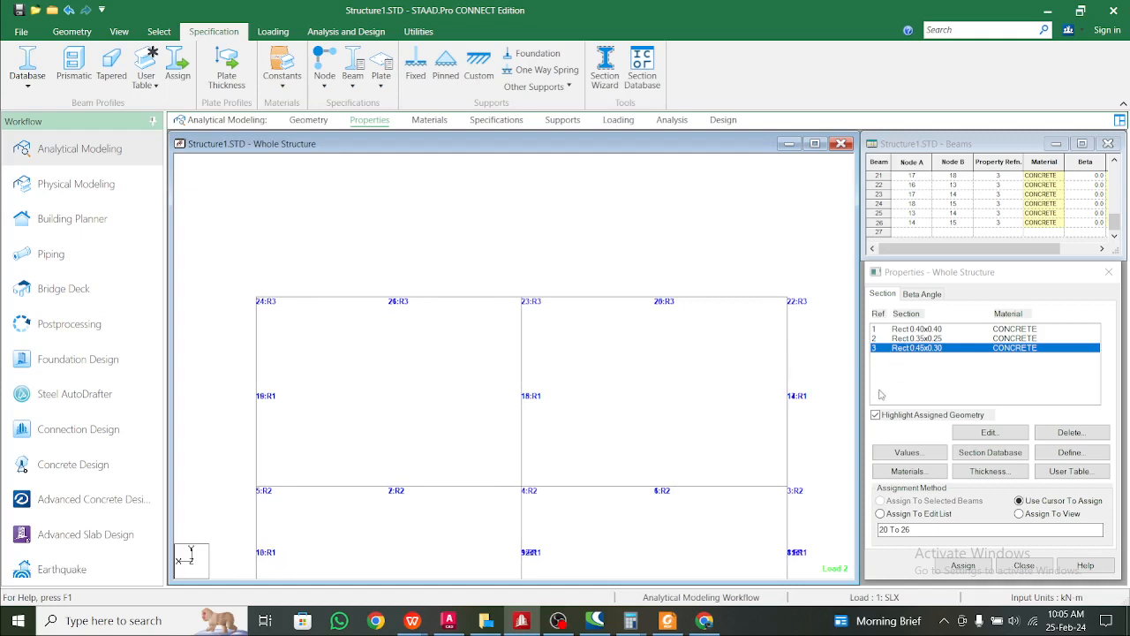
pyautogui.moveTo(624, 302)
pyautogui.mouseDown(button='middle')
pyautogui.moveTo(633, 269)
pyautogui.moveTo(630, 289)
pyautogui.mouseUp(button='middle')
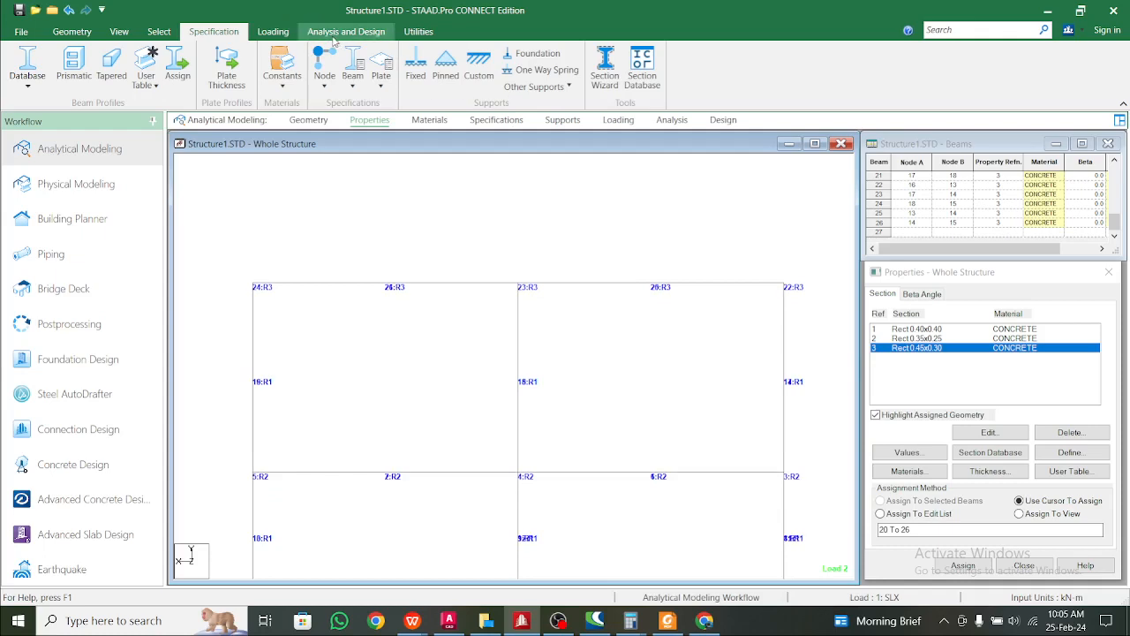
# - Open the concrete design settings and remove every parameter from the selected design parameters
pyautogui.click(419, 30)
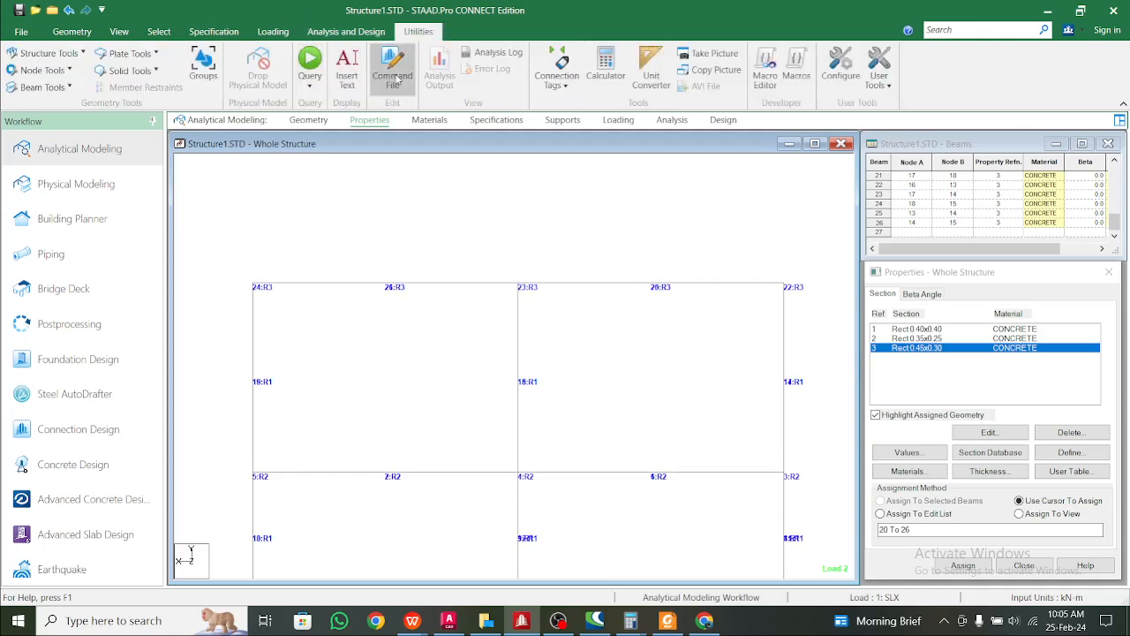
pyautogui.click(346, 31)
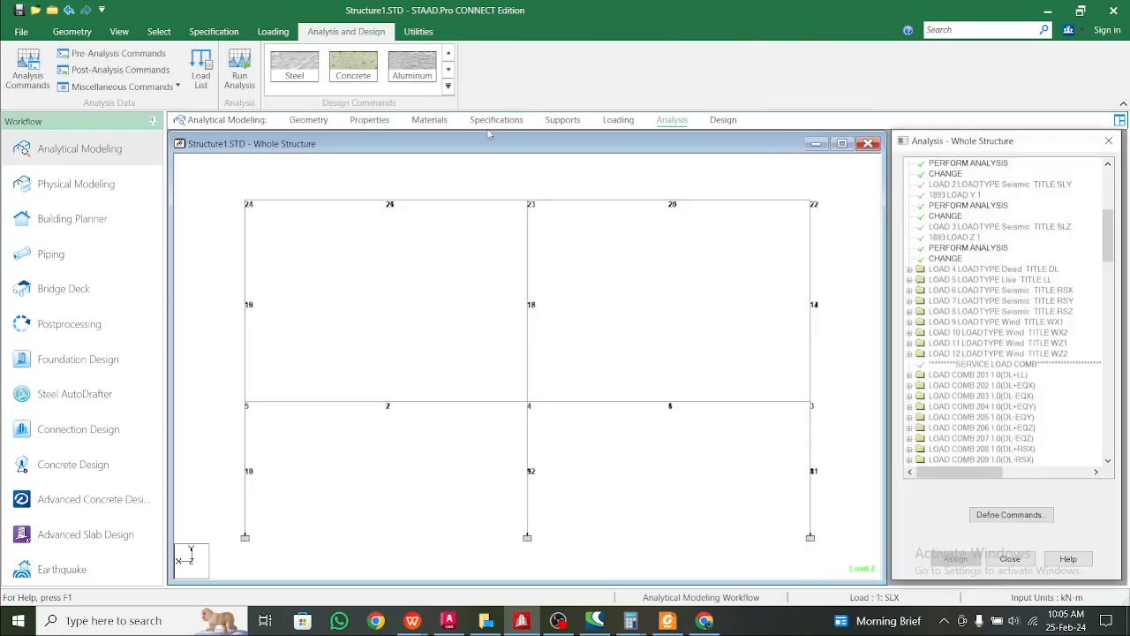
pyautogui.click(353, 64)
pyautogui.click(950, 438)
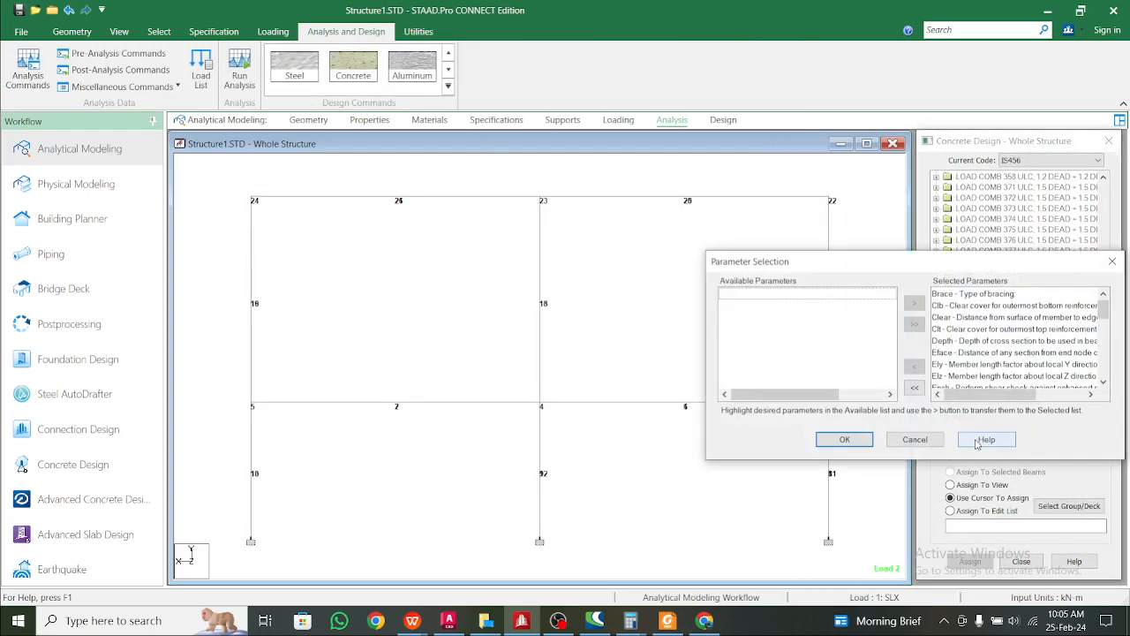
pyautogui.click(915, 388)
pyautogui.moveTo(935, 263); pyautogui.dragTo(471, 243)
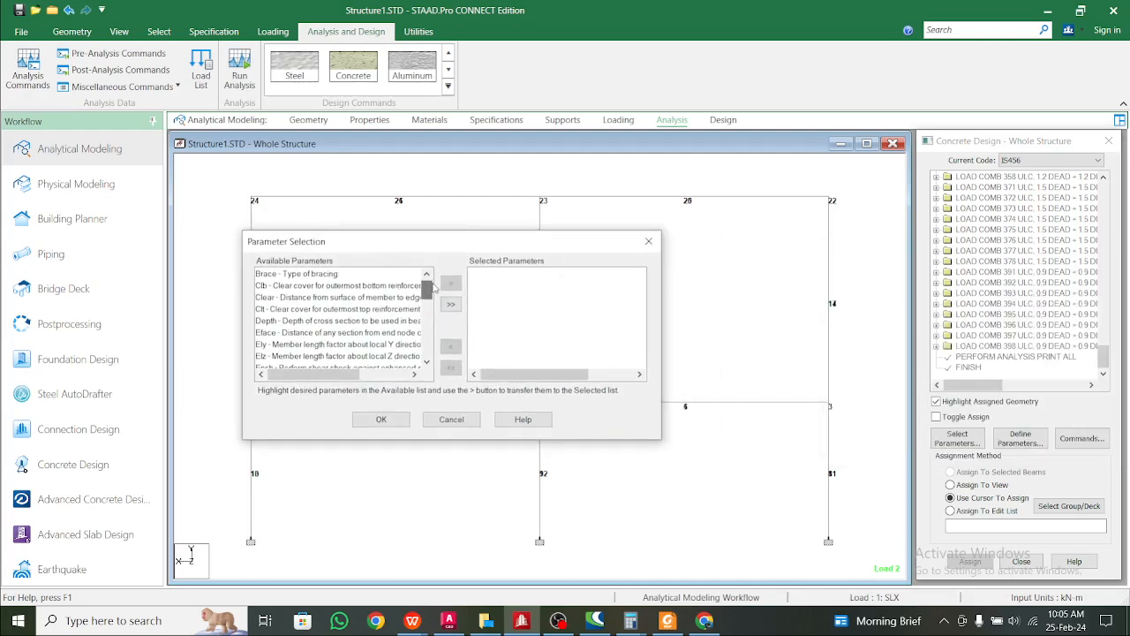
# - Add the Fc, Fymain and Minmain parameters to the selected concrete design parameters and confirm the selection
pyautogui.moveTo(433, 287); pyautogui.dragTo(432, 302)
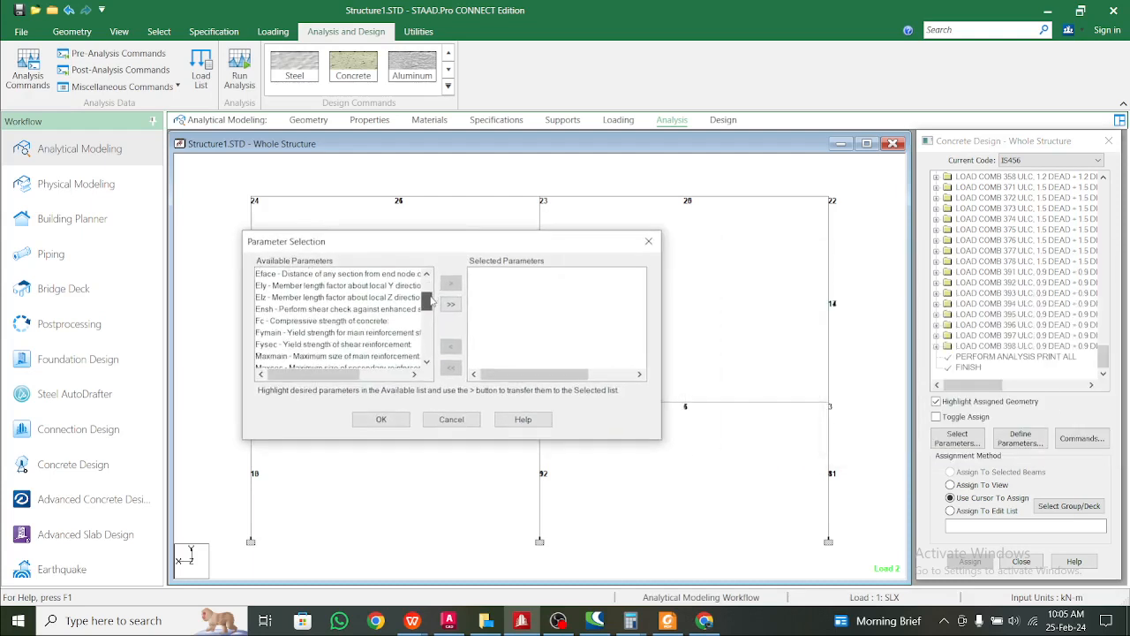
pyautogui.click(351, 322)
pyautogui.keyDown('shift'); pyautogui.click(352, 332); pyautogui.keyUp('shift')
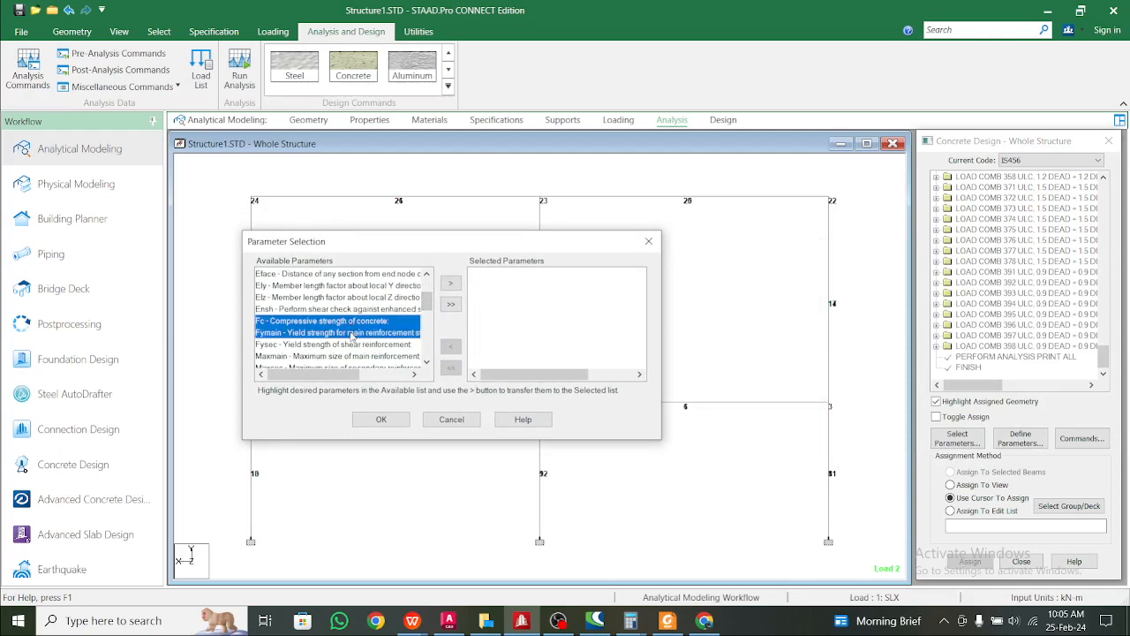
pyautogui.moveTo(431, 300); pyautogui.dragTo(432, 305)
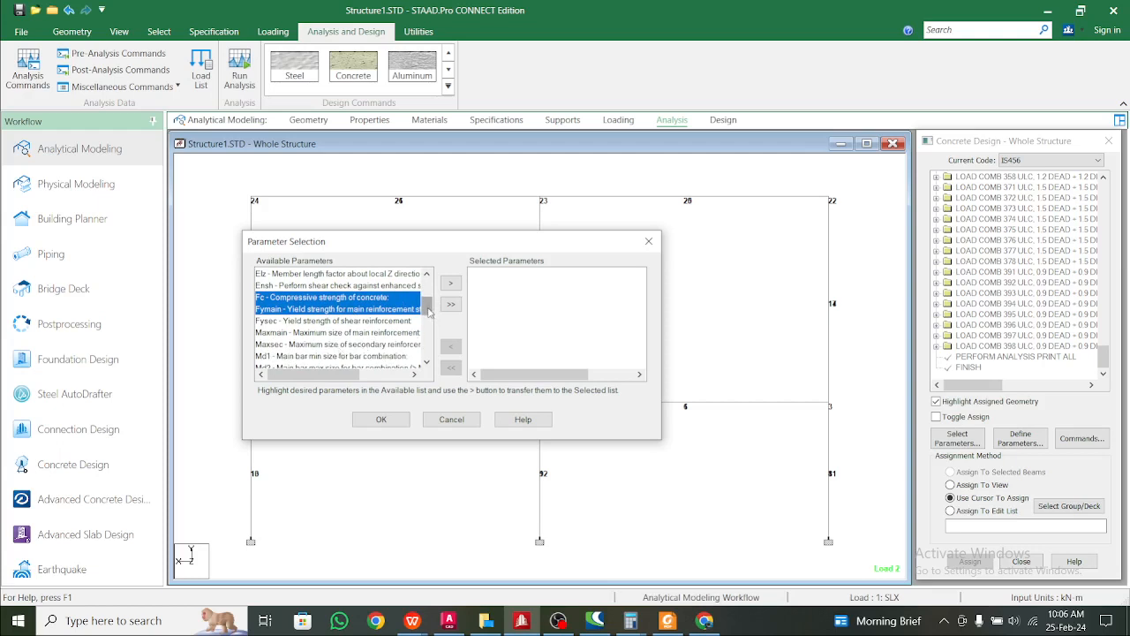
pyautogui.moveTo(426, 304); pyautogui.dragTo(426, 320)
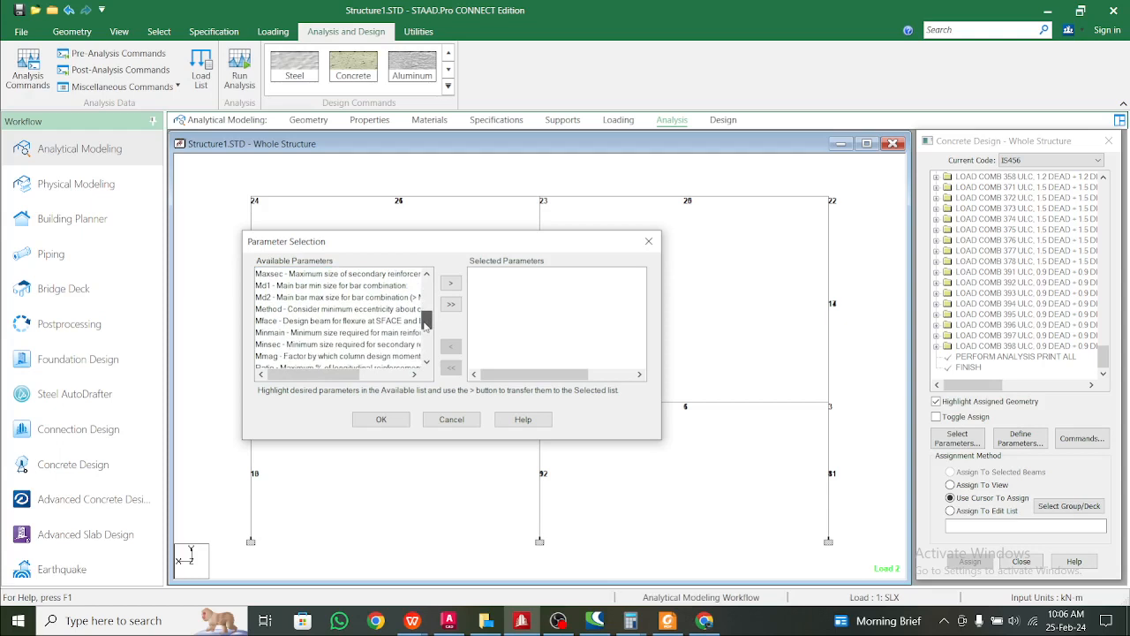
pyautogui.keyDown('ctrl'); pyautogui.click(296, 336); pyautogui.keyUp('ctrl')
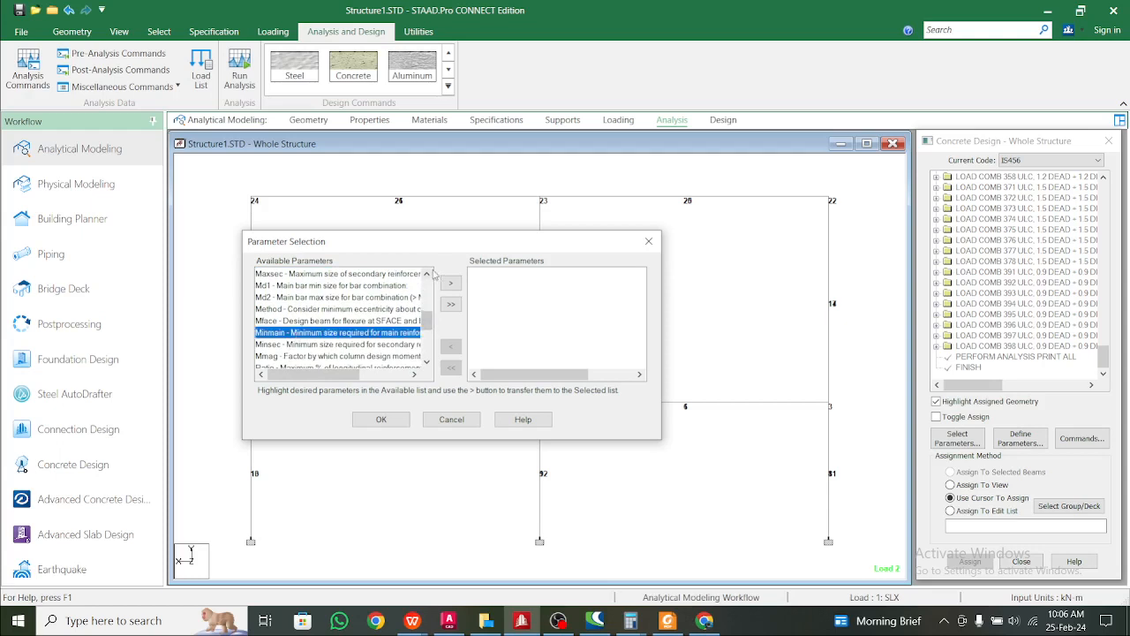
pyautogui.click(451, 282)
pyautogui.click(381, 420)
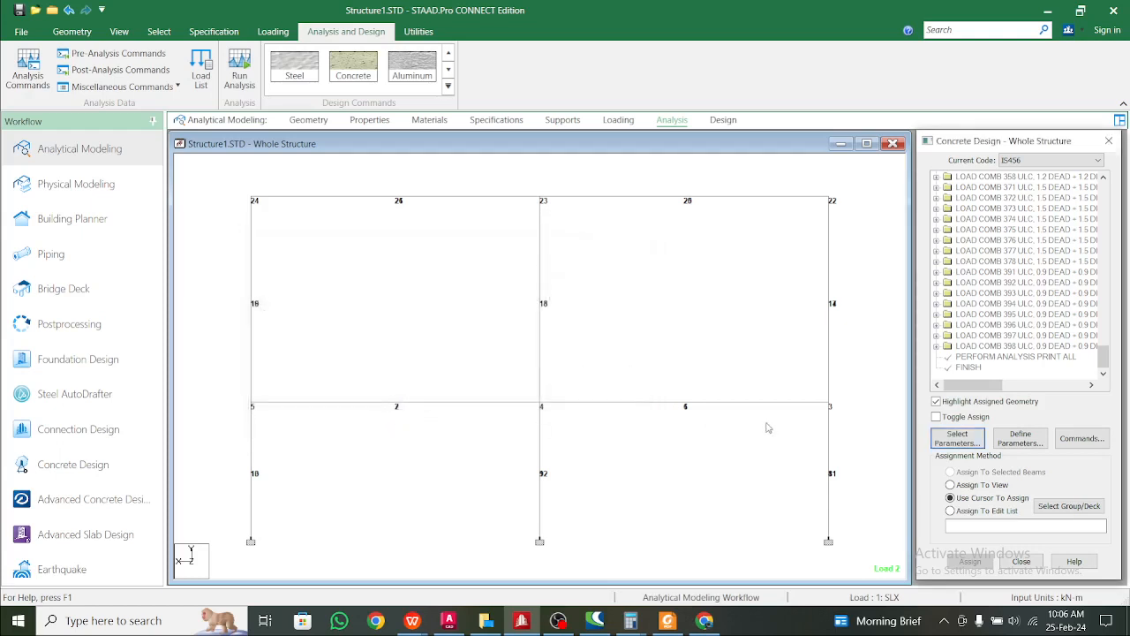
# - Add the DESIGN BEAM and DESIGN COLUMN commands to the concrete design block
pyautogui.click(1083, 441)
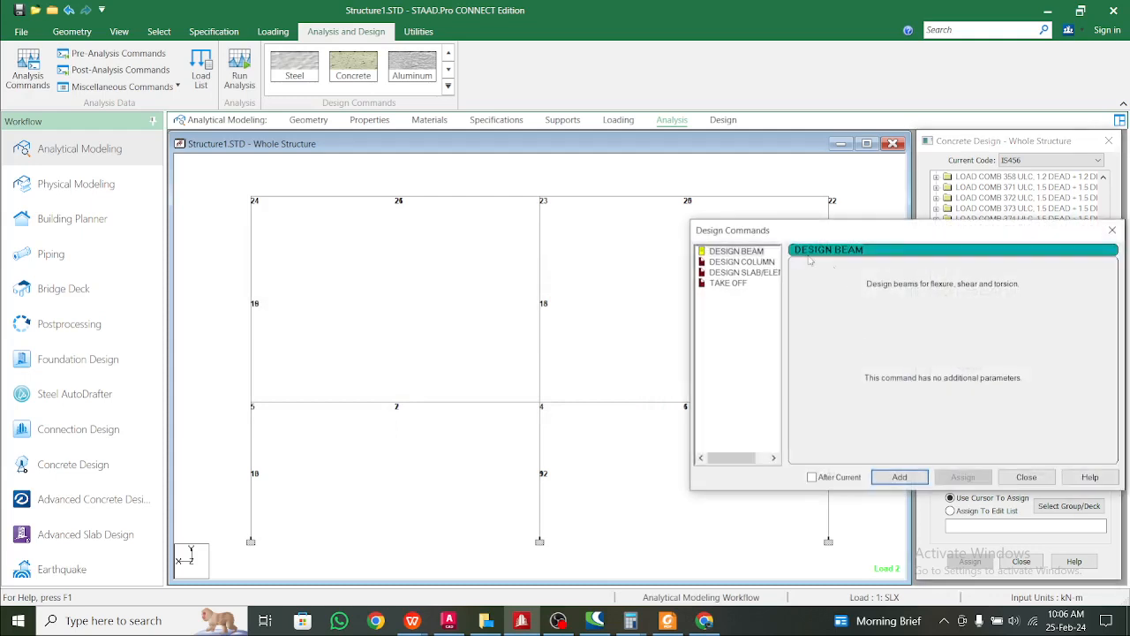
pyautogui.click(761, 263)
pyautogui.click(900, 477)
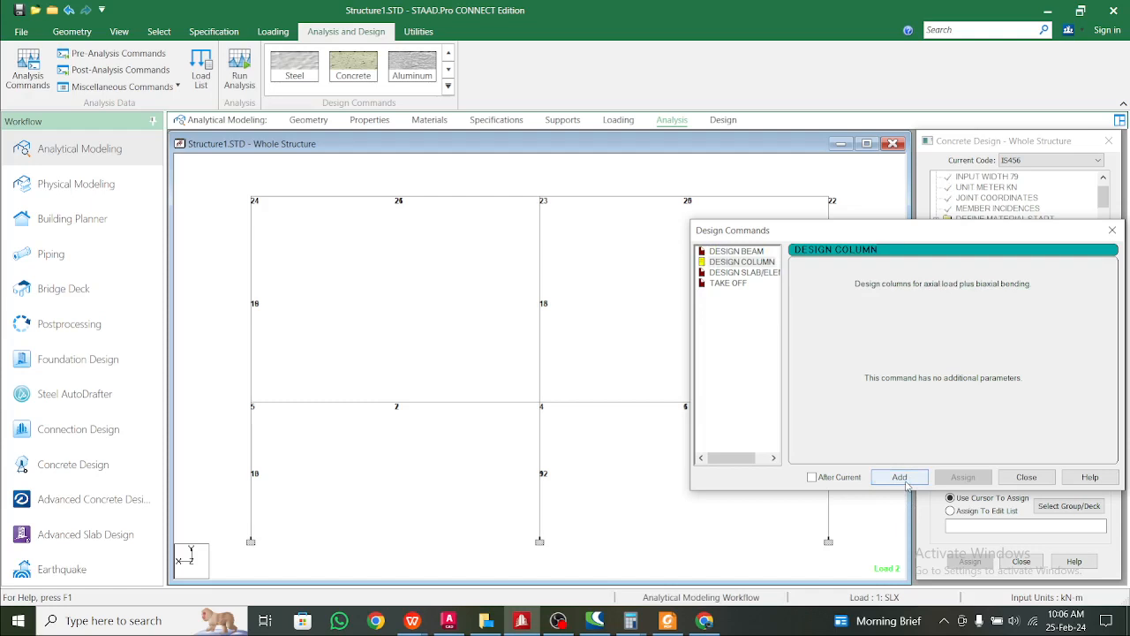
pyautogui.click(1026, 477)
pyautogui.moveTo(1103, 196); pyautogui.dragTo(1103, 357)
# - Show the frame in isometric view and select all horizontal beams of both levels by their parallel direction
pyautogui.moveTo(669, 317)
pyautogui.mouseDown(button='middle')
pyautogui.moveTo(624, 355)
pyautogui.moveTo(657, 331)
pyautogui.mouseUp(button='middle')
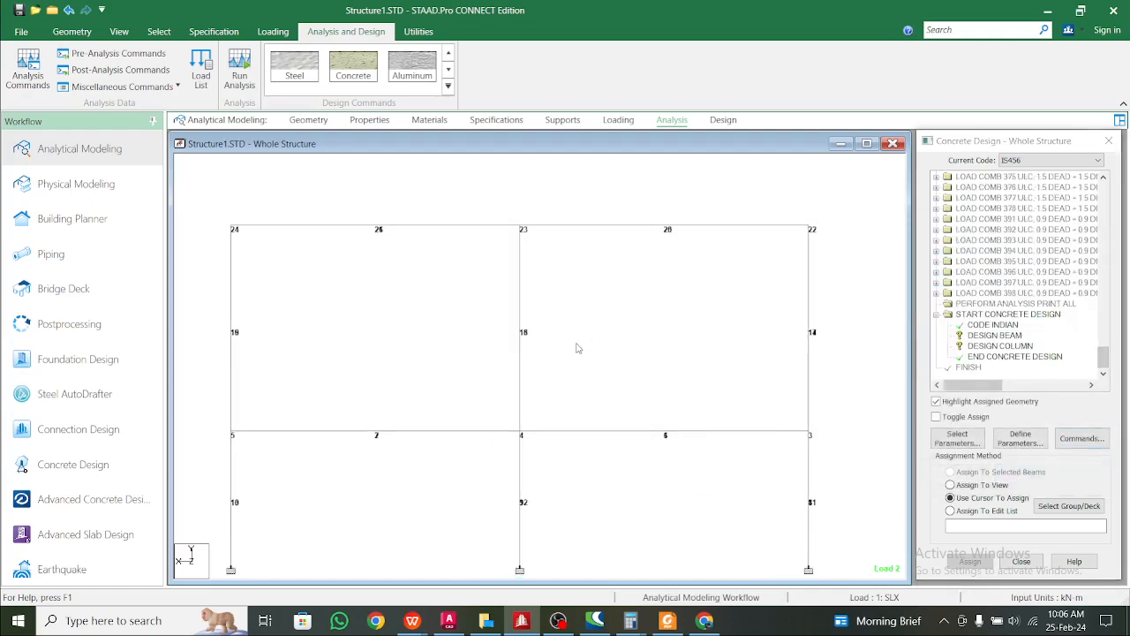
pyautogui.click(160, 32)
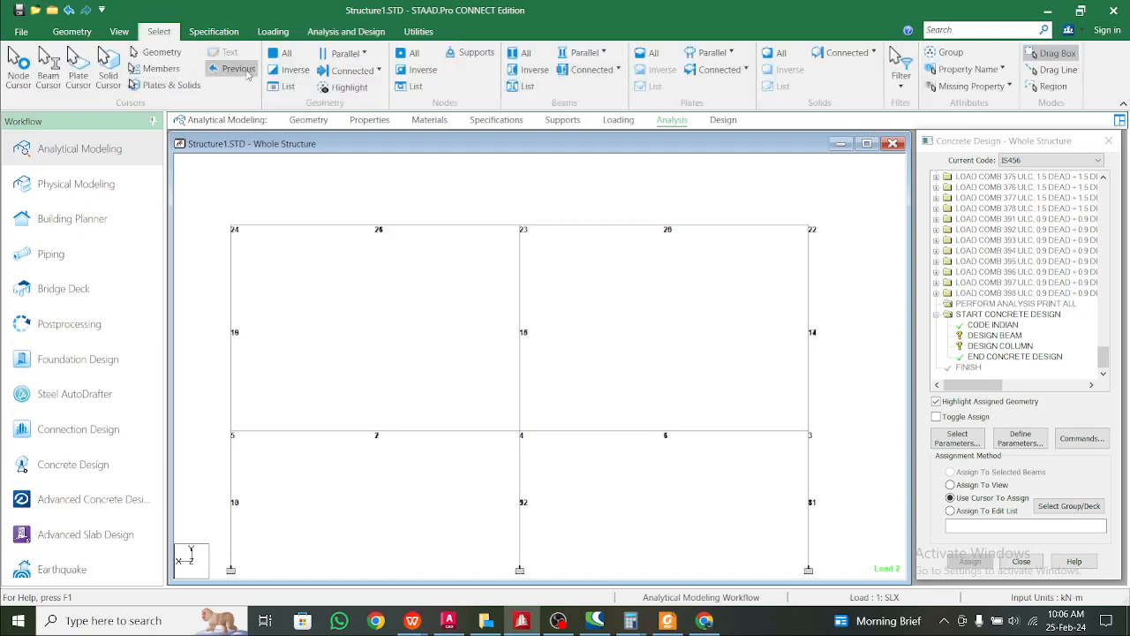
pyautogui.click(120, 32)
pyautogui.click(288, 53)
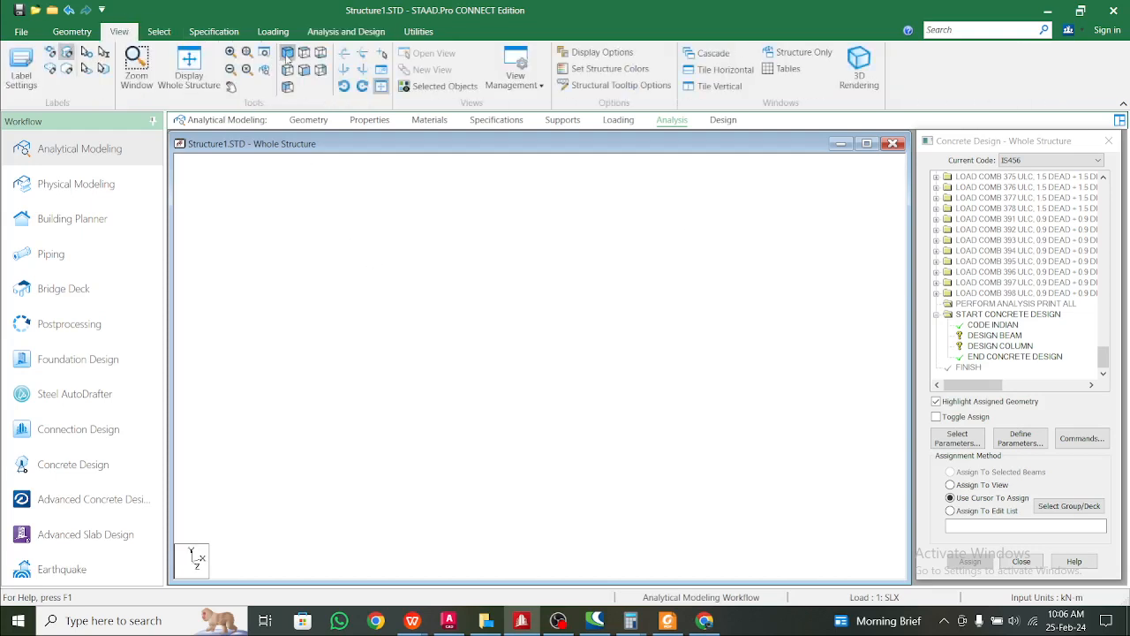
pyautogui.click(159, 32)
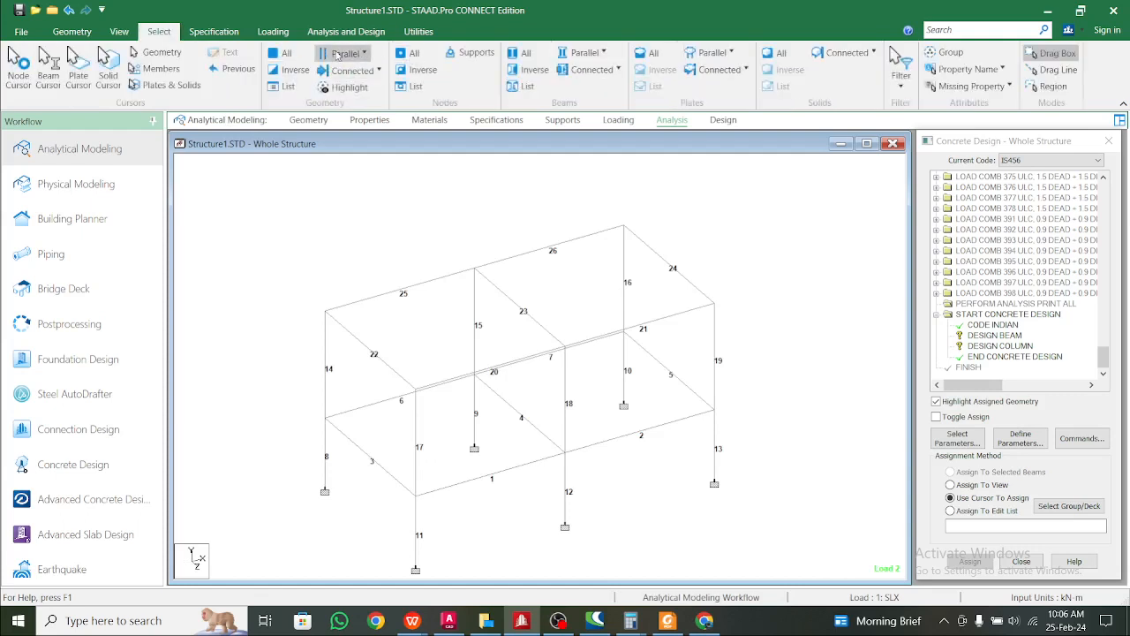
pyautogui.click(341, 55)
pyautogui.click(602, 53)
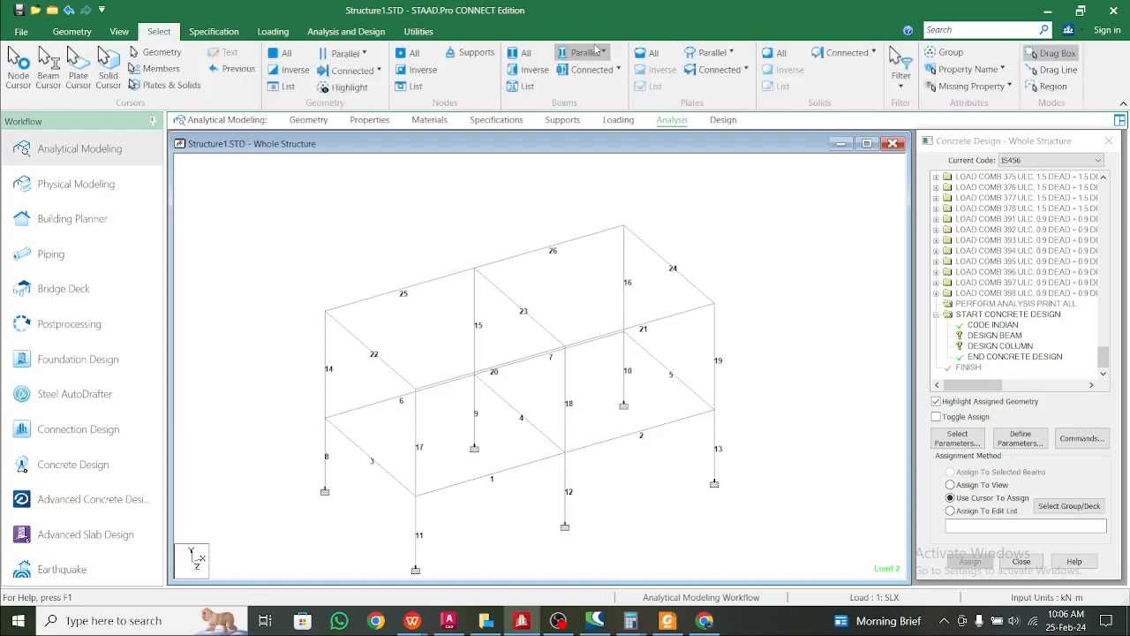
pyautogui.click(602, 53)
pyautogui.click(602, 53)
pyautogui.click(589, 73)
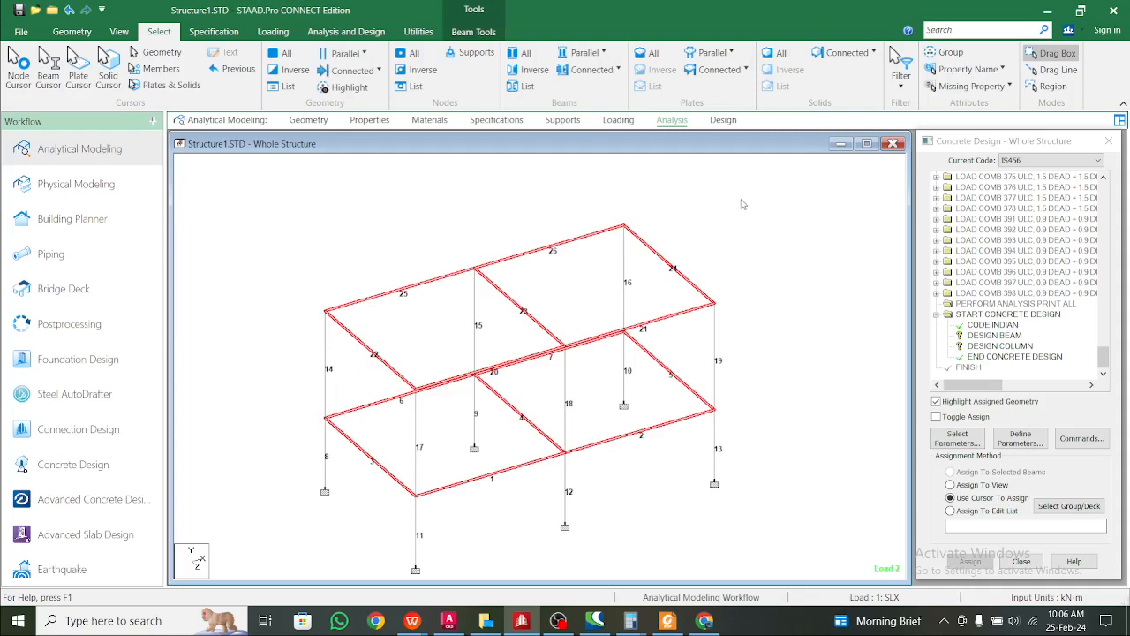
# - Close the concrete design settings and create a group named BEAM with type Beam
pyautogui.press('Escape')
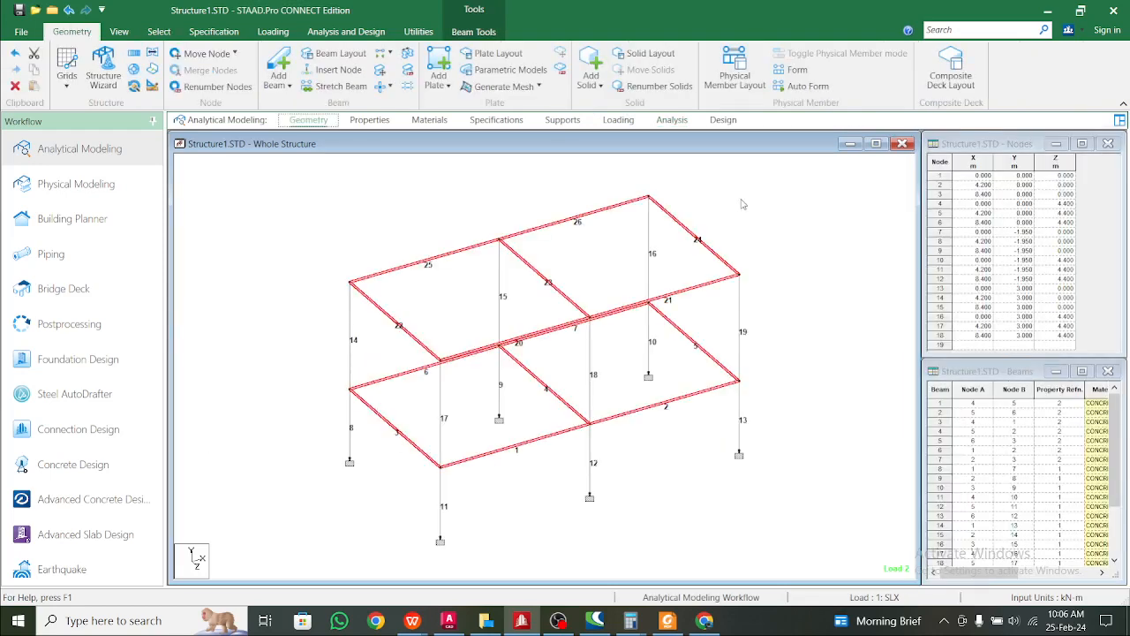
pyautogui.moveTo(742, 200); pyautogui.dragTo(714, 250, button='middle')
pyautogui.hotkey('ctrl', 'g')
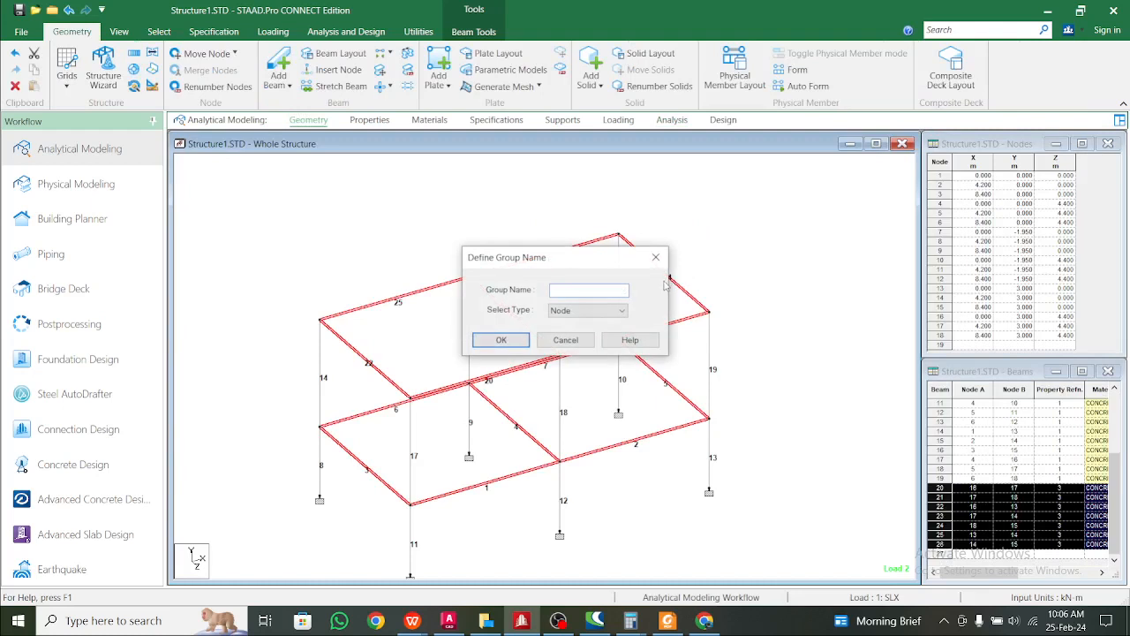
pyautogui.click(600, 310)
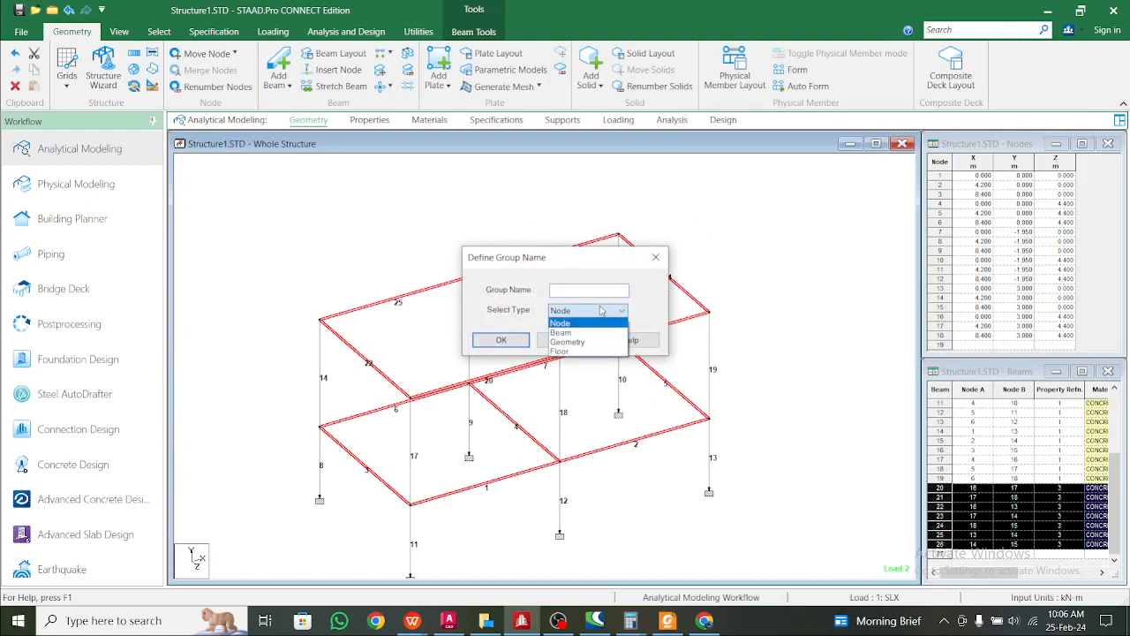
pyautogui.click(598, 332)
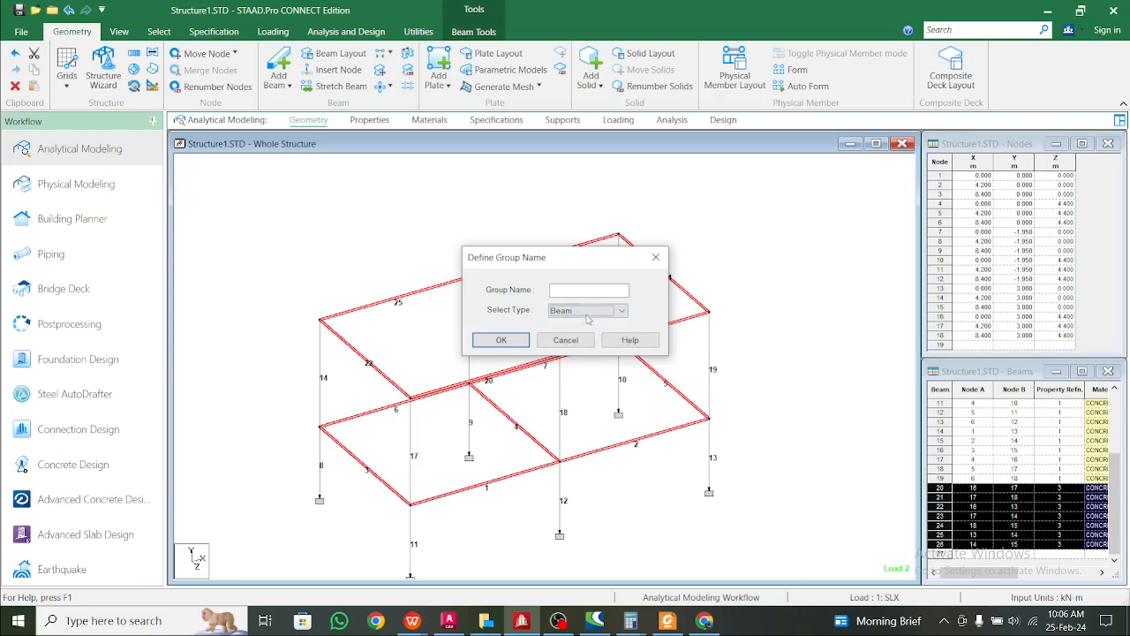
pyautogui.click(580, 290)
pyautogui.click(521, 343)
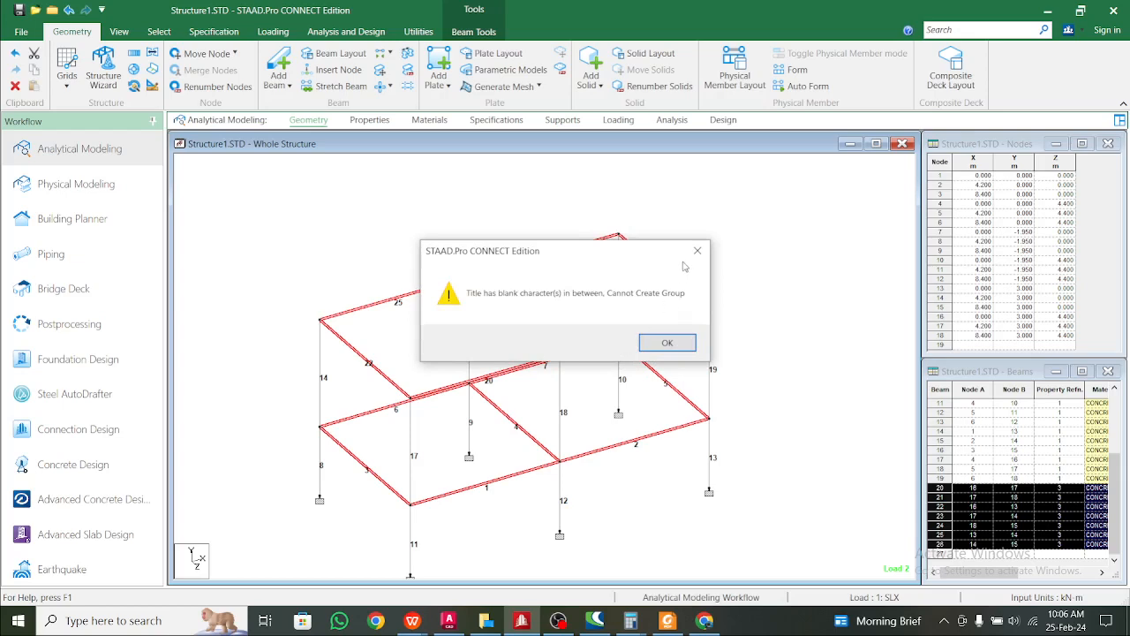
pyautogui.press('Return')
pyautogui.moveTo(609, 290); pyautogui.dragTo(396, 281)
pyautogui.write('B')
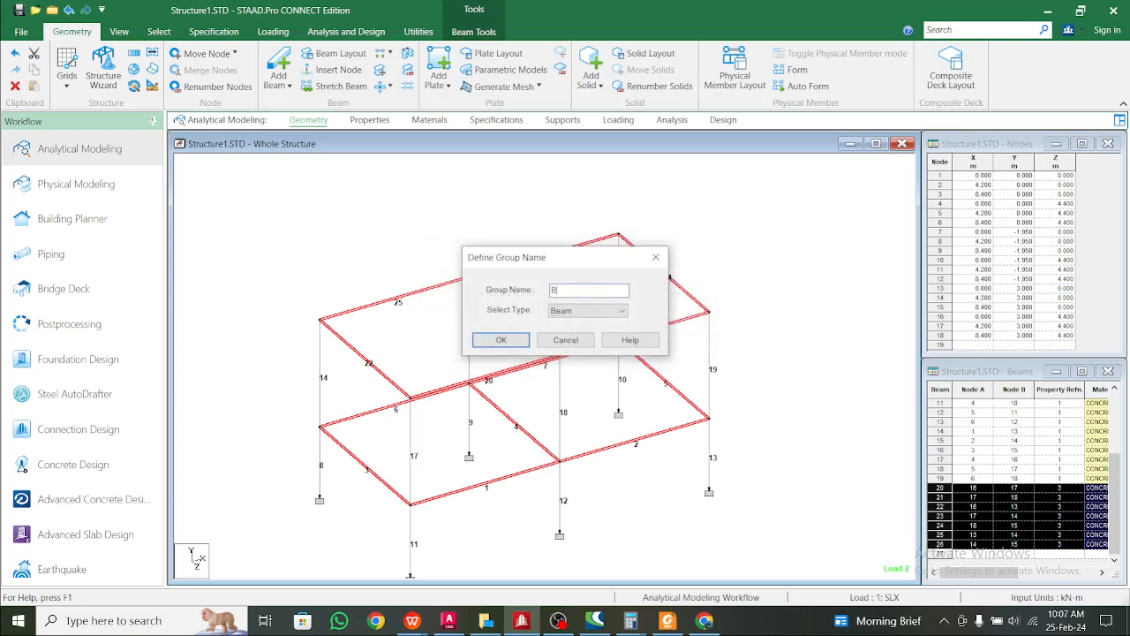
pyautogui.write('EAM')
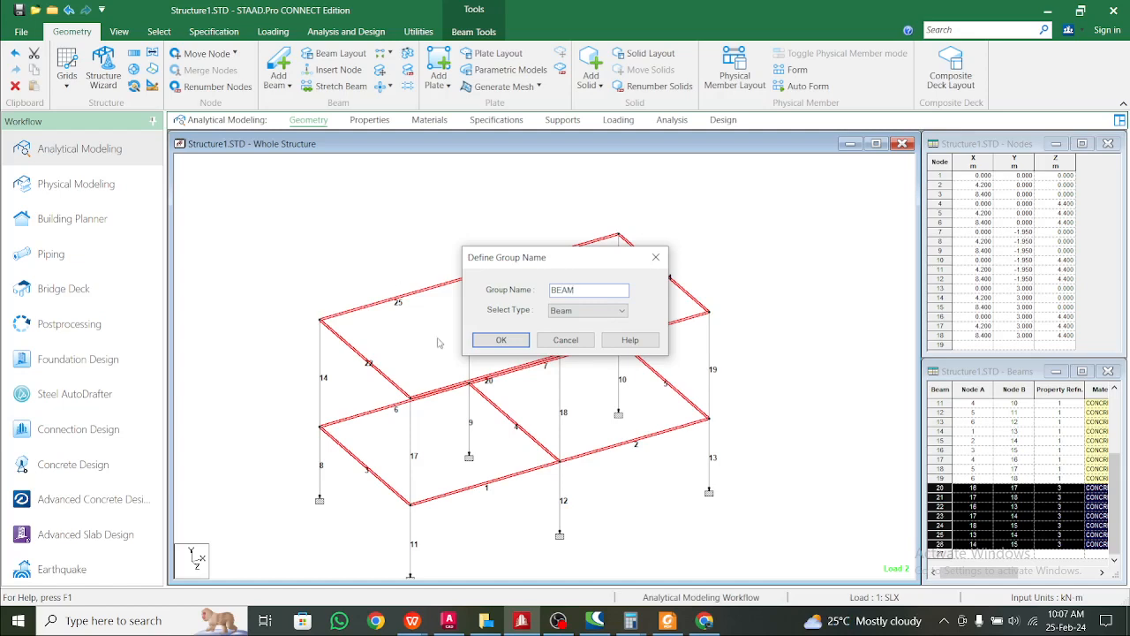
pyautogui.click(496, 343)
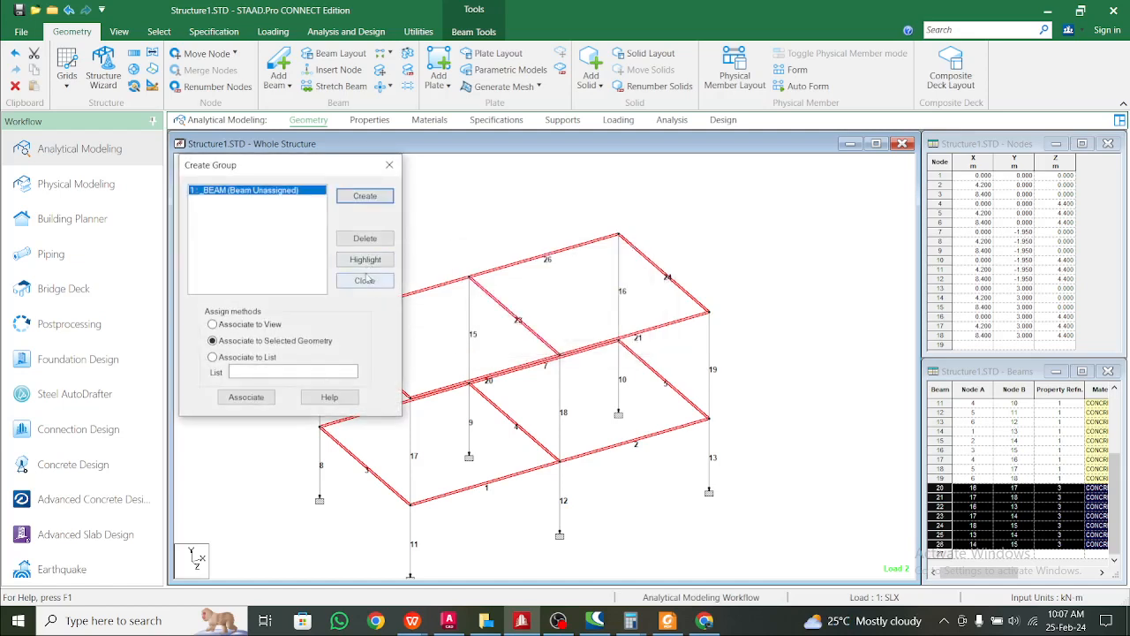
# - Associate the selected horizontal beams with the BEAM group and highlight the group's members in the model
pyautogui.click(262, 397)
pyautogui.click(262, 199)
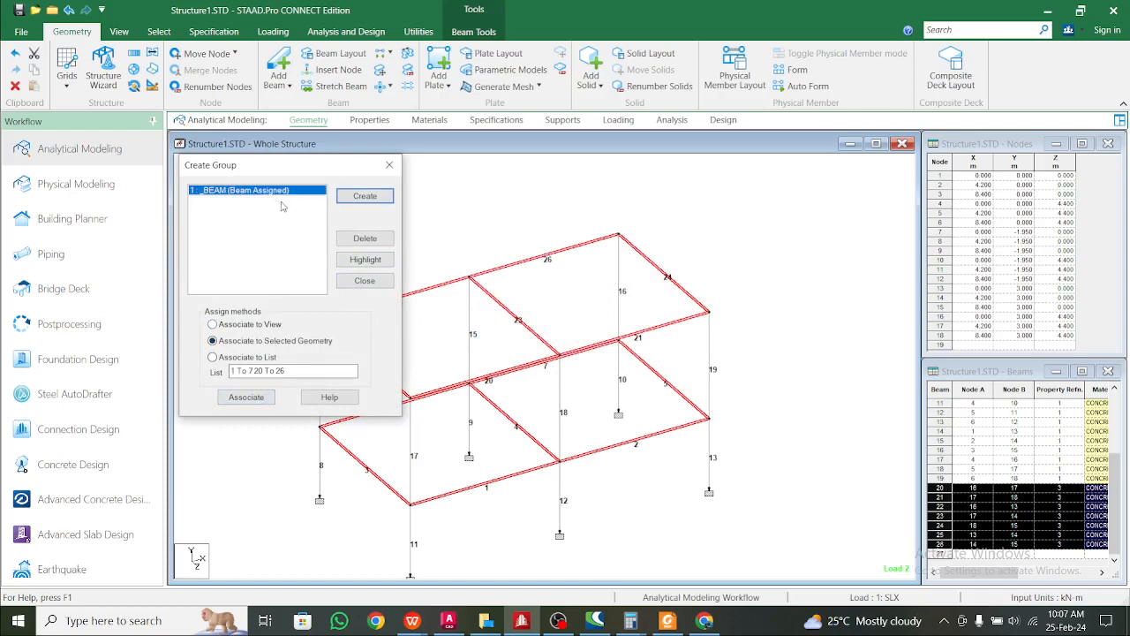
pyautogui.click(687, 218)
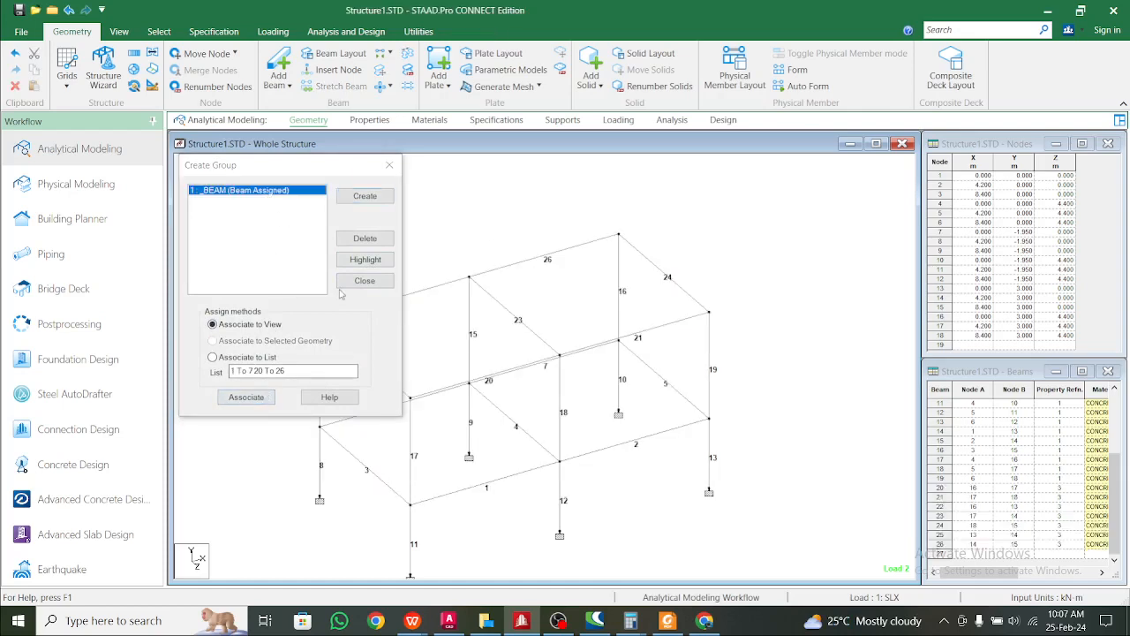
pyautogui.click(362, 260)
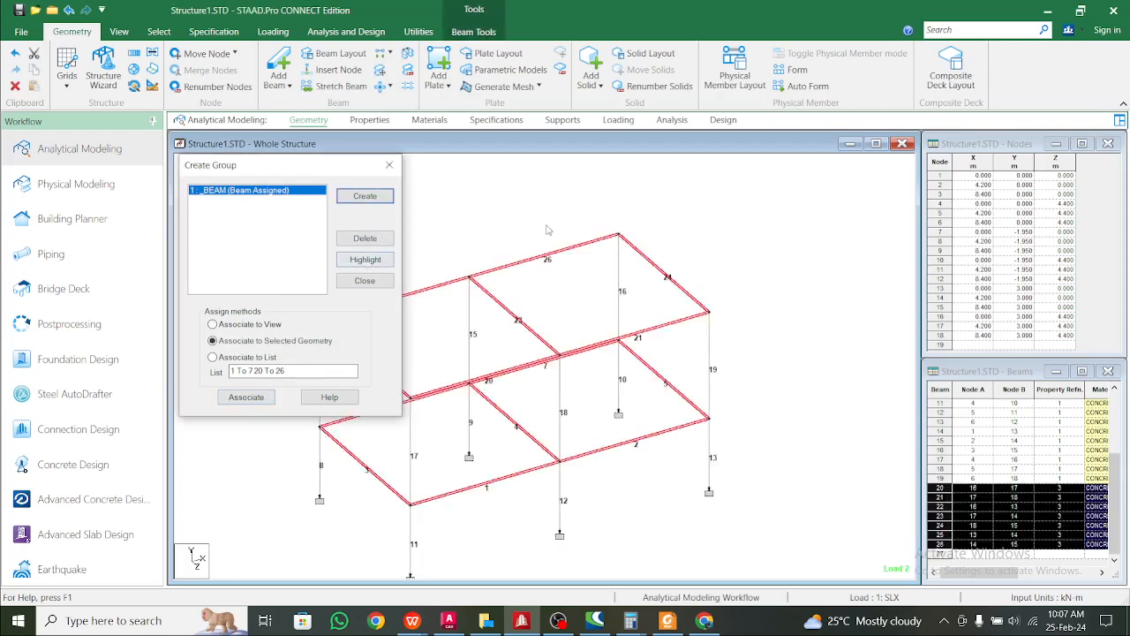
# - Select all vertical columns by their parallel direction and create a group named COLUMN with type Beam
pyautogui.moveTo(437, 182); pyautogui.dragTo(556, 170, button='middle')
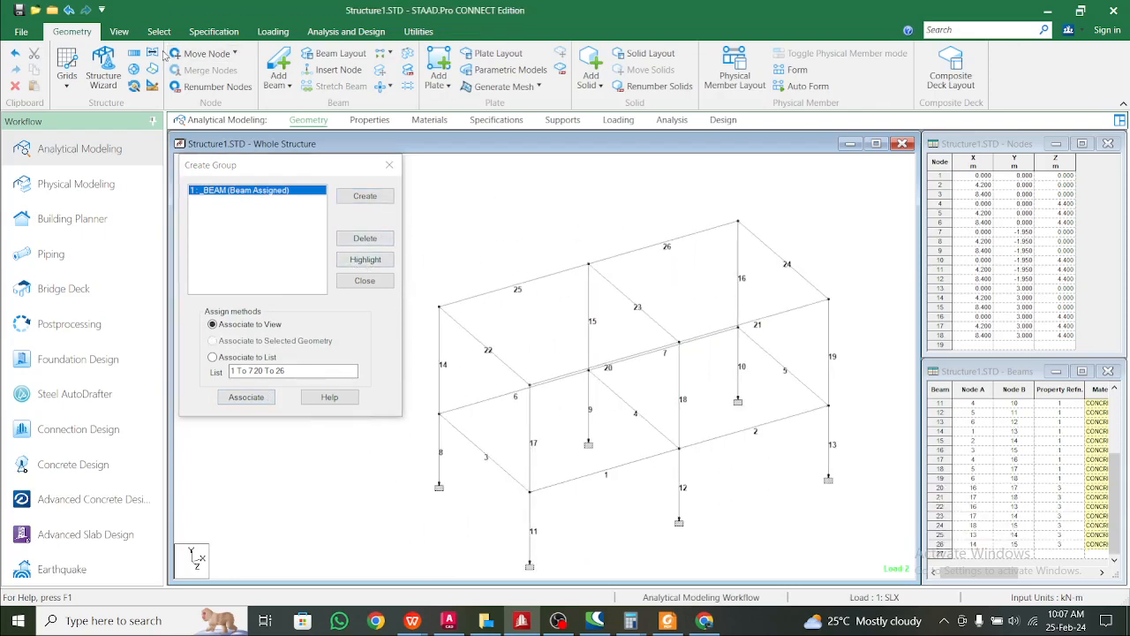
pyautogui.click(159, 31)
pyautogui.click(585, 53)
pyautogui.click(583, 100)
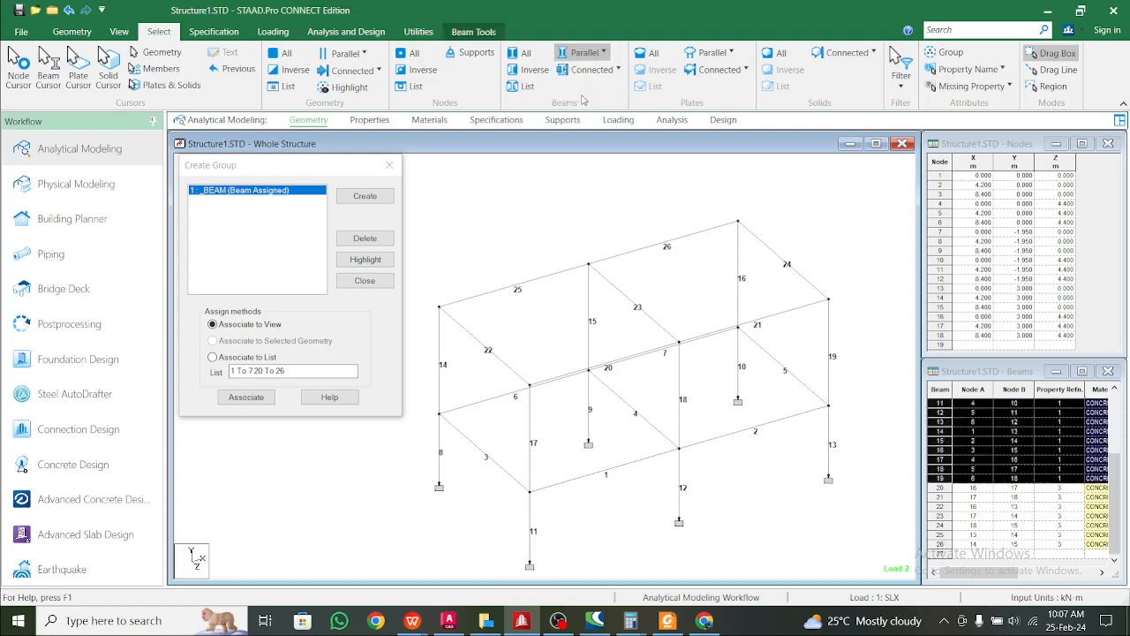
pyautogui.click(364, 263)
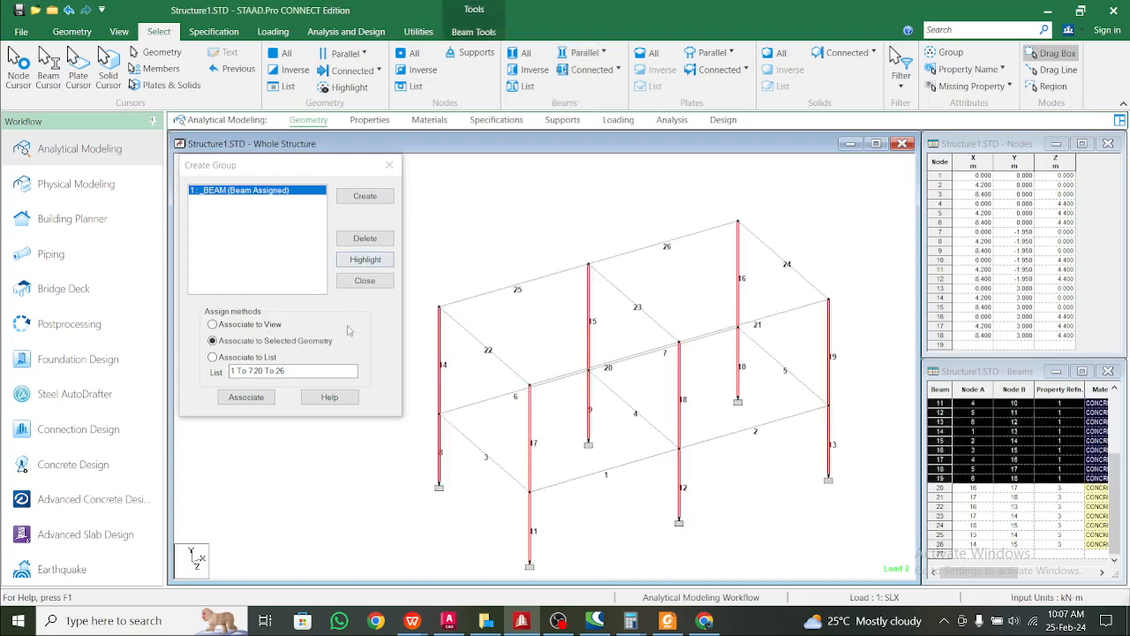
pyautogui.click(370, 201)
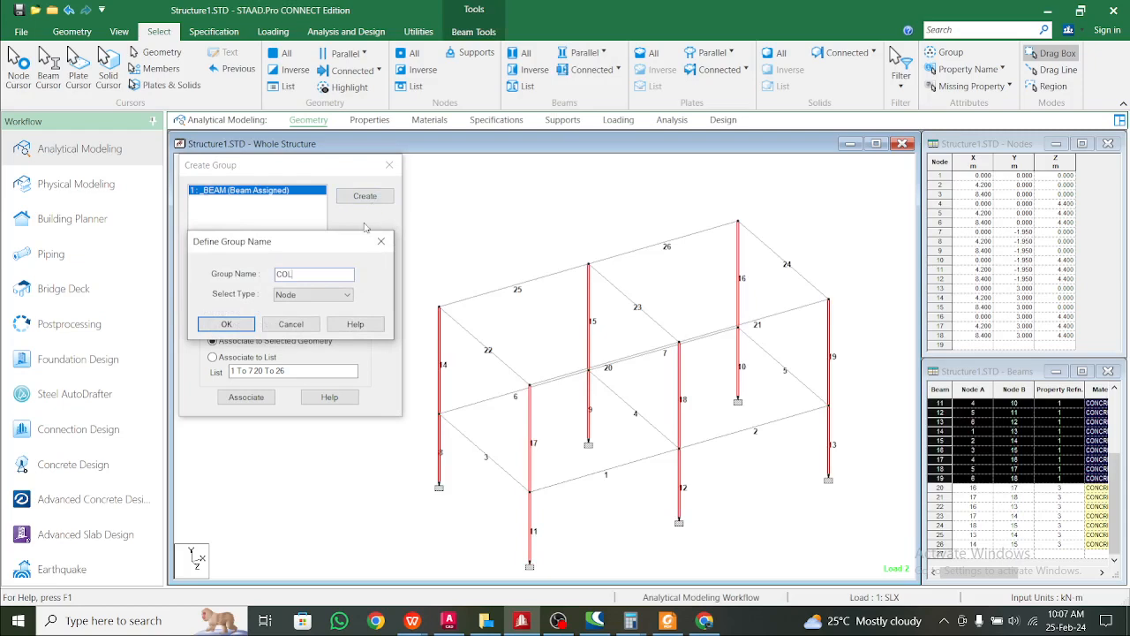
pyautogui.click(324, 295)
pyautogui.click(301, 318)
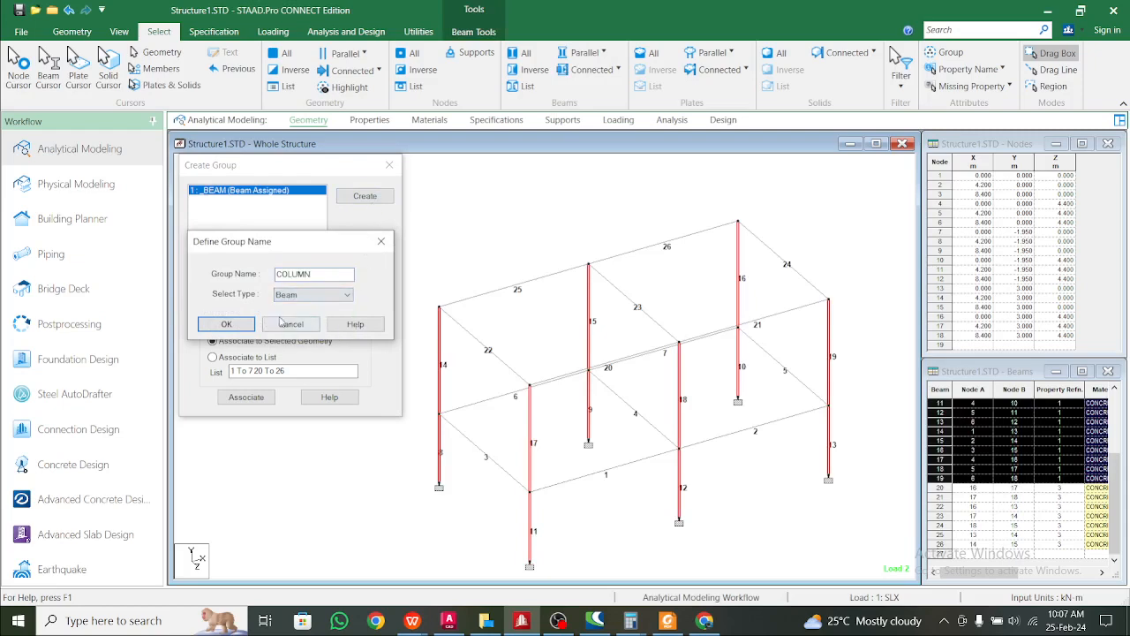
pyautogui.click(226, 325)
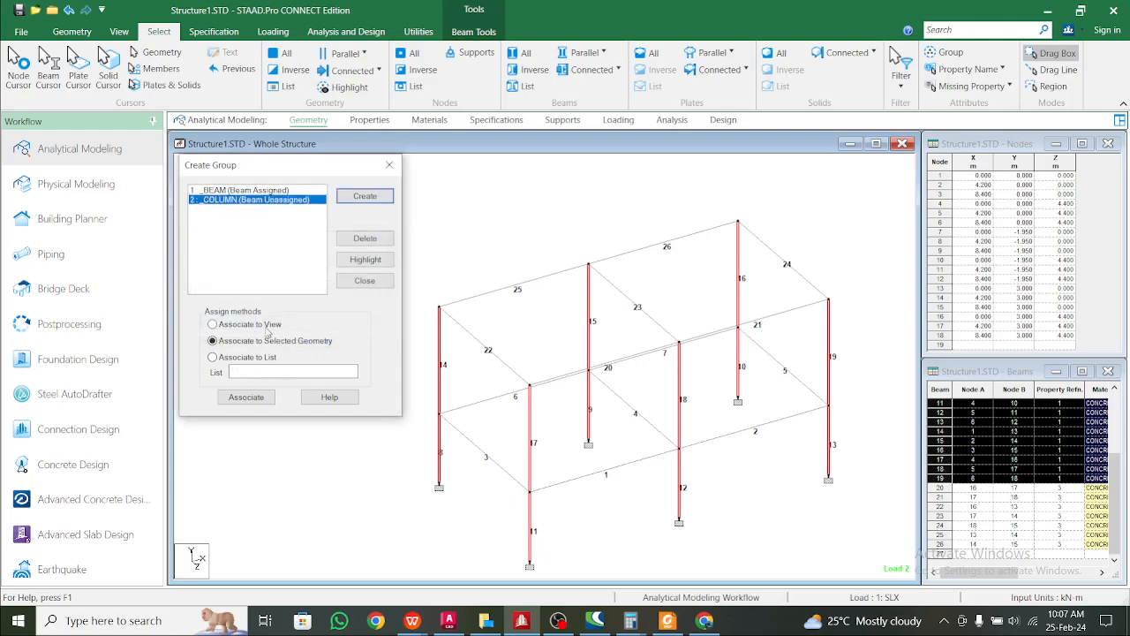
# - Associate the selected columns with the COLUMN group, highlight the group and finish the group creation
pyautogui.click(263, 397)
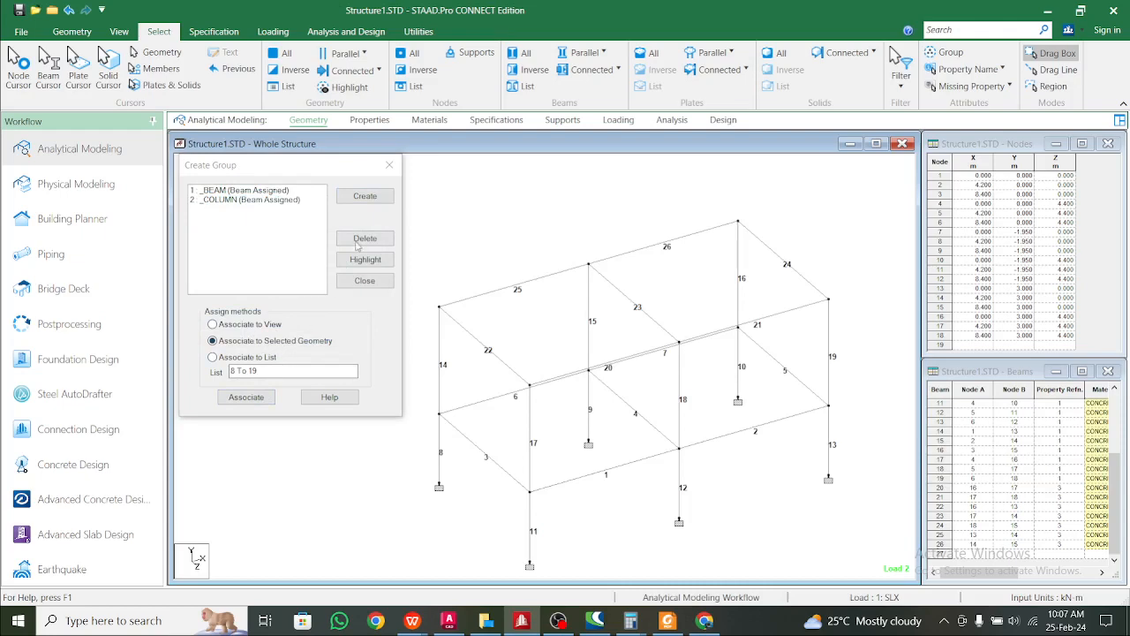
pyautogui.click(357, 259)
pyautogui.click(285, 202)
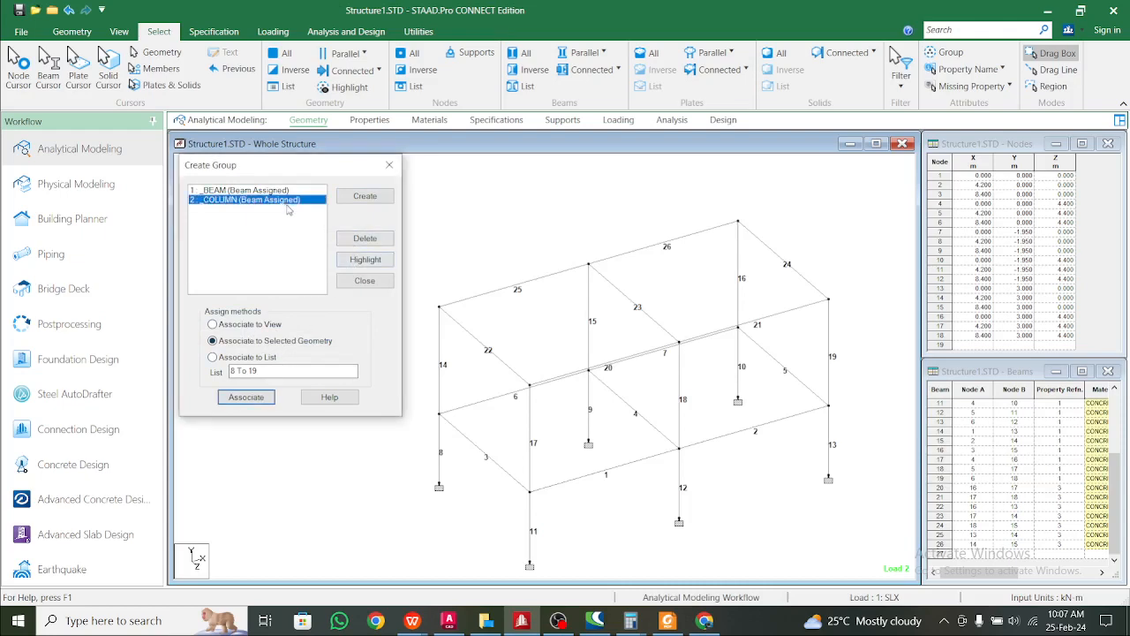
pyautogui.click(367, 260)
pyautogui.click(389, 165)
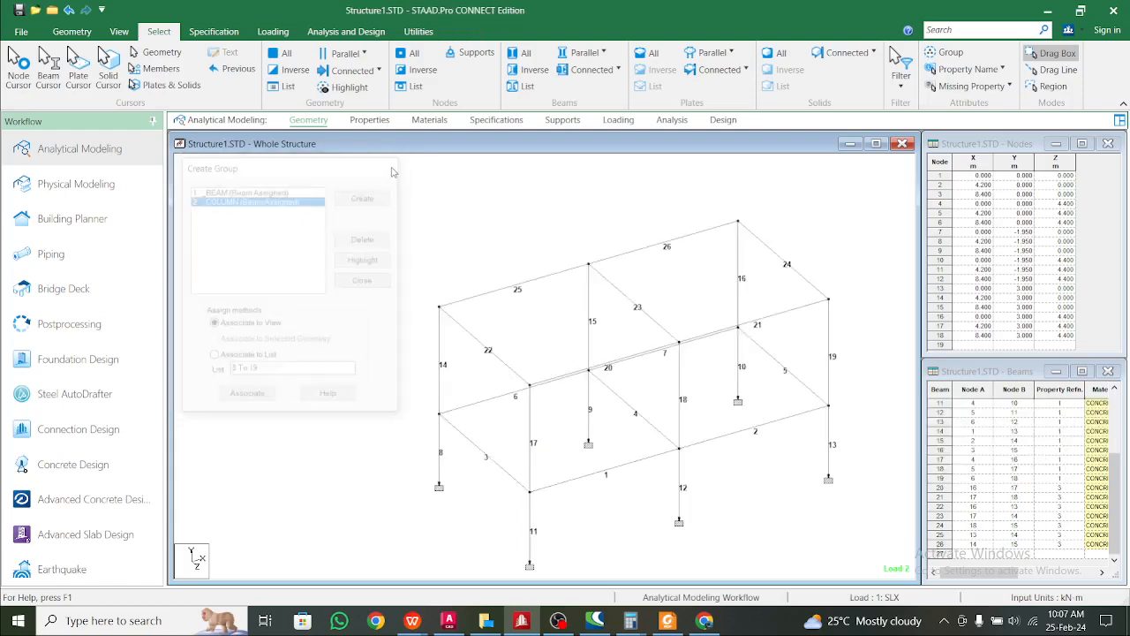
# - Switch from steel to IS456 concrete design, look at the parameter definitions and expand the START CONCRETE DESIGN block
pyautogui.moveTo(696, 283); pyautogui.dragTo(571, 294, button='middle')
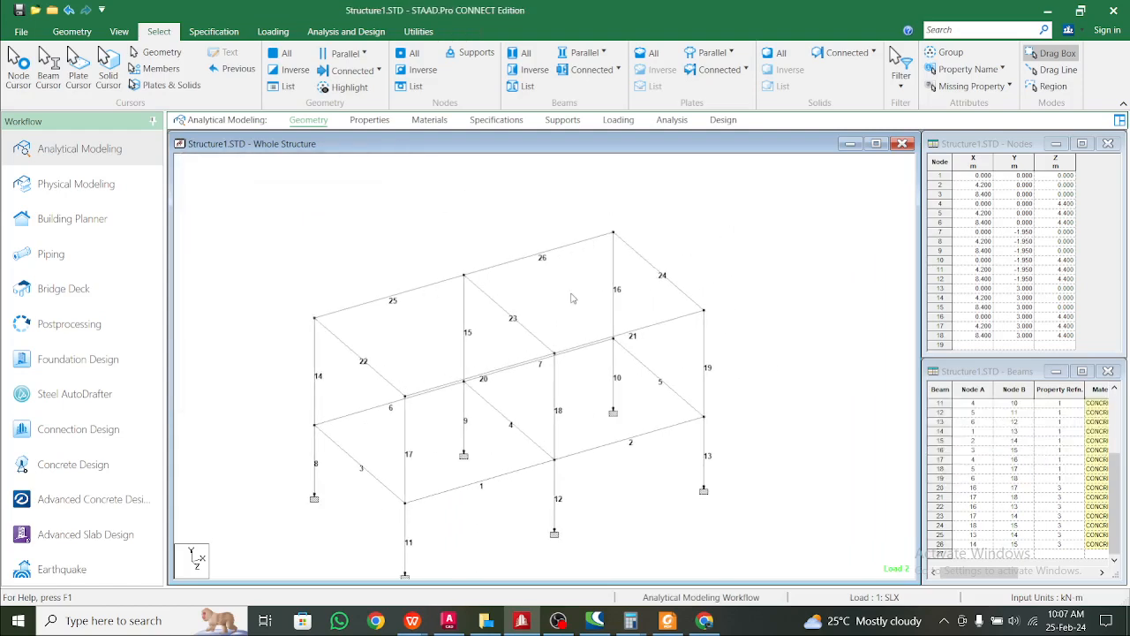
pyautogui.click(723, 119)
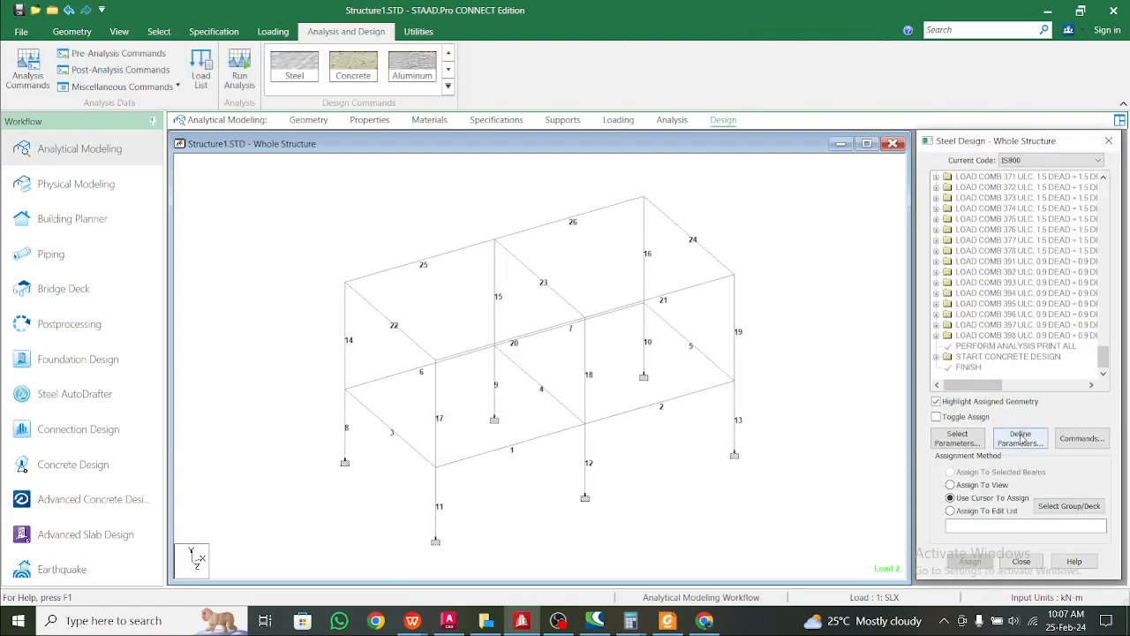
pyautogui.click(1022, 439)
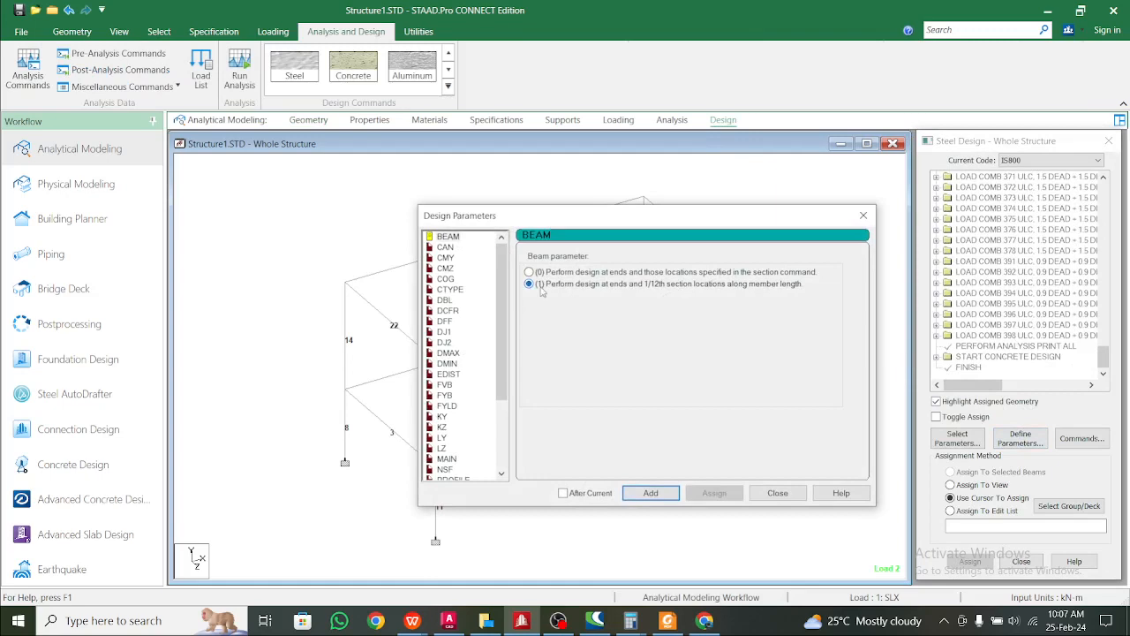
pyautogui.click(866, 222)
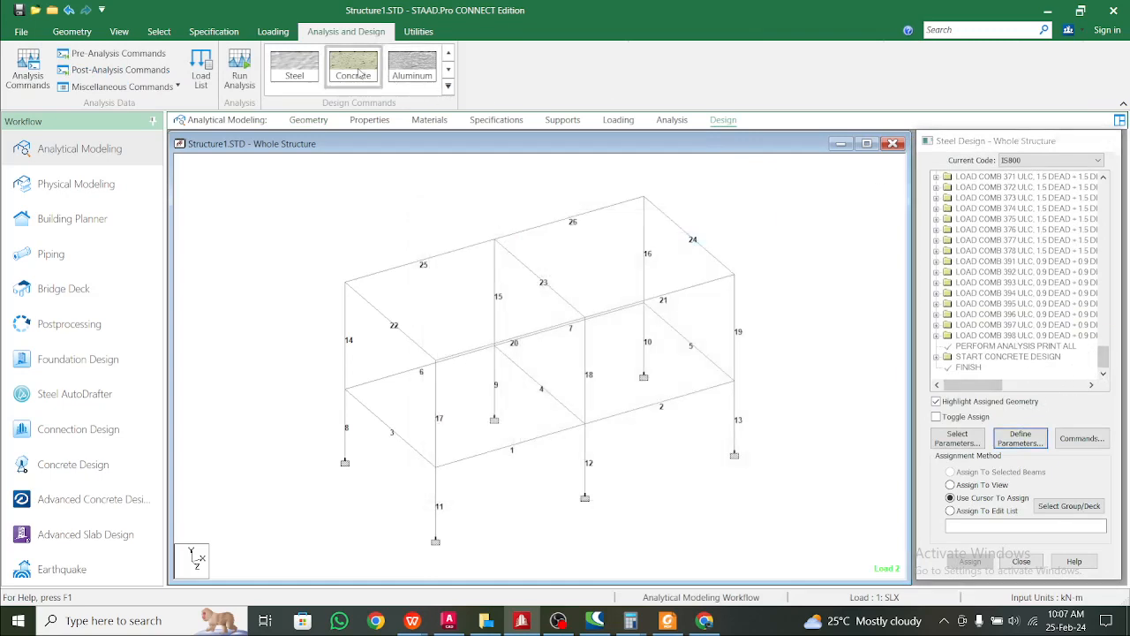
pyautogui.click(353, 64)
pyautogui.click(1035, 444)
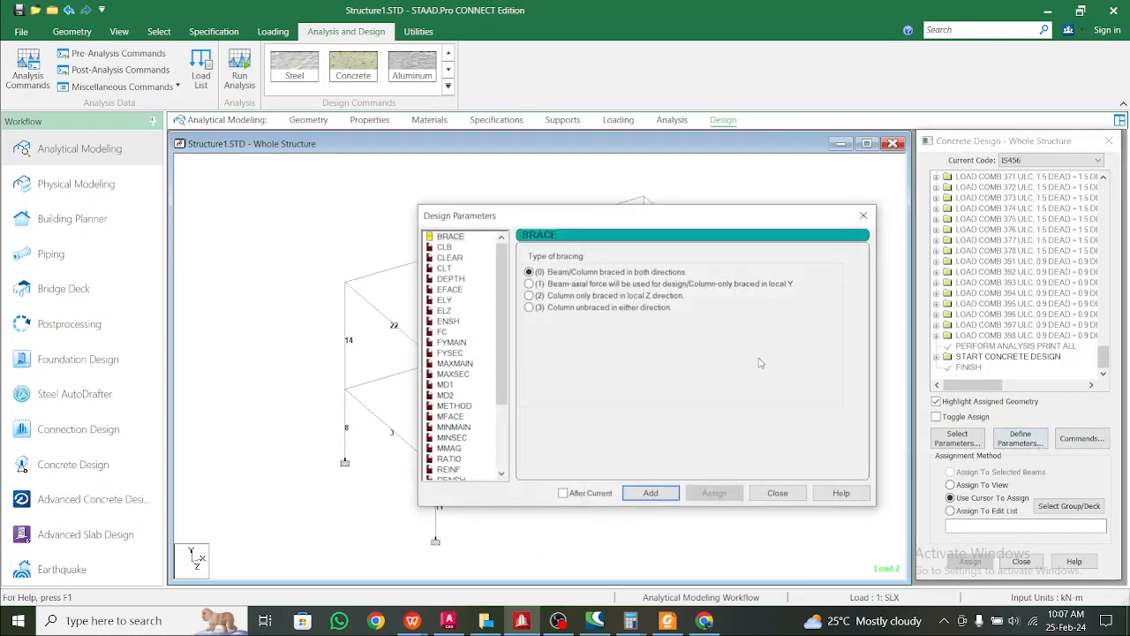
pyautogui.click(865, 212)
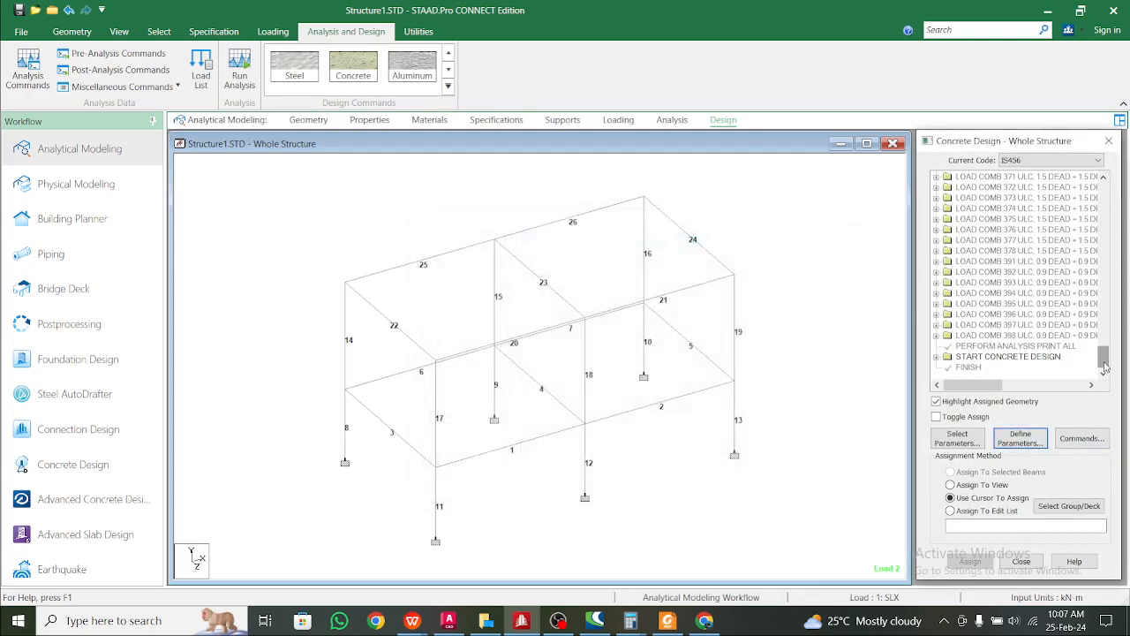
pyautogui.click(937, 357)
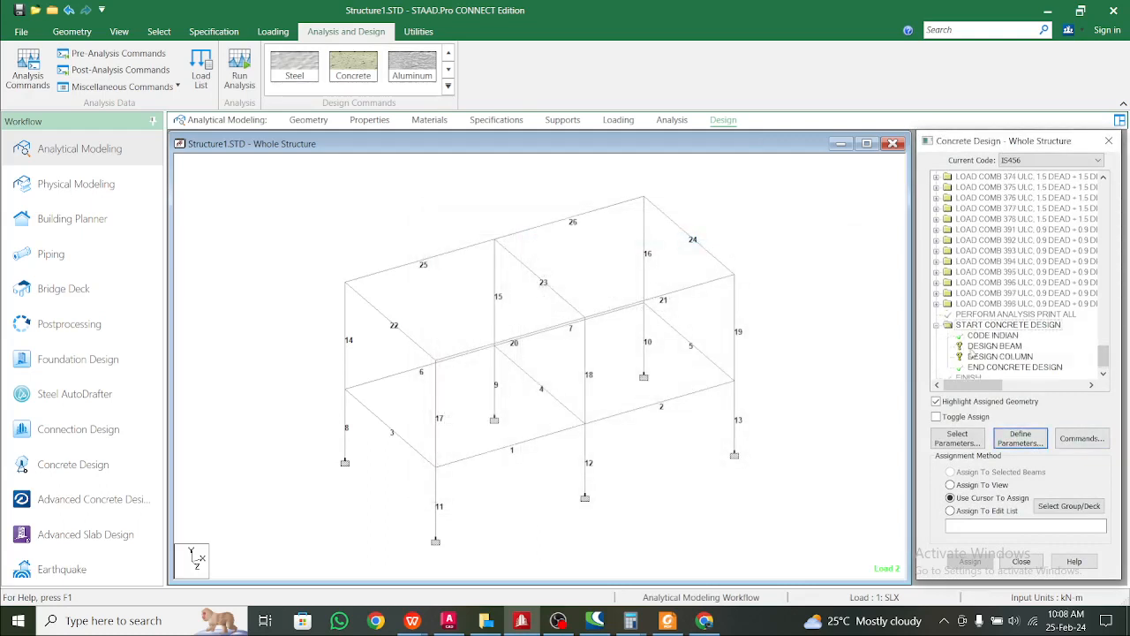
# - Assign the DESIGN BEAM command to the _BEAM member group
pyautogui.click(989, 351)
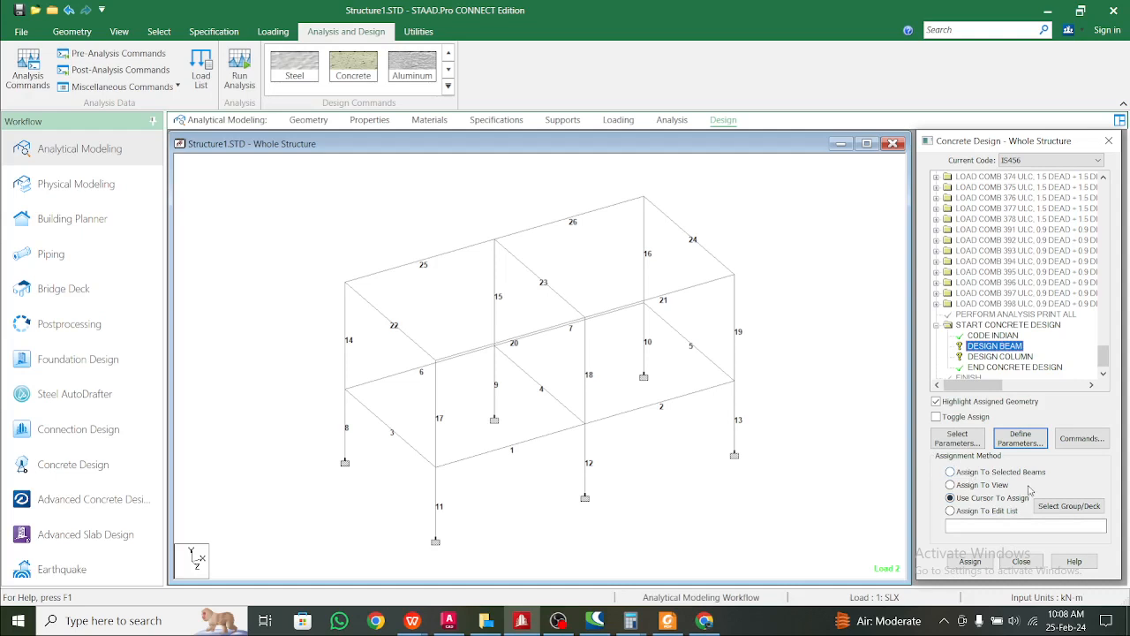
pyautogui.click(1044, 507)
pyautogui.click(932, 299)
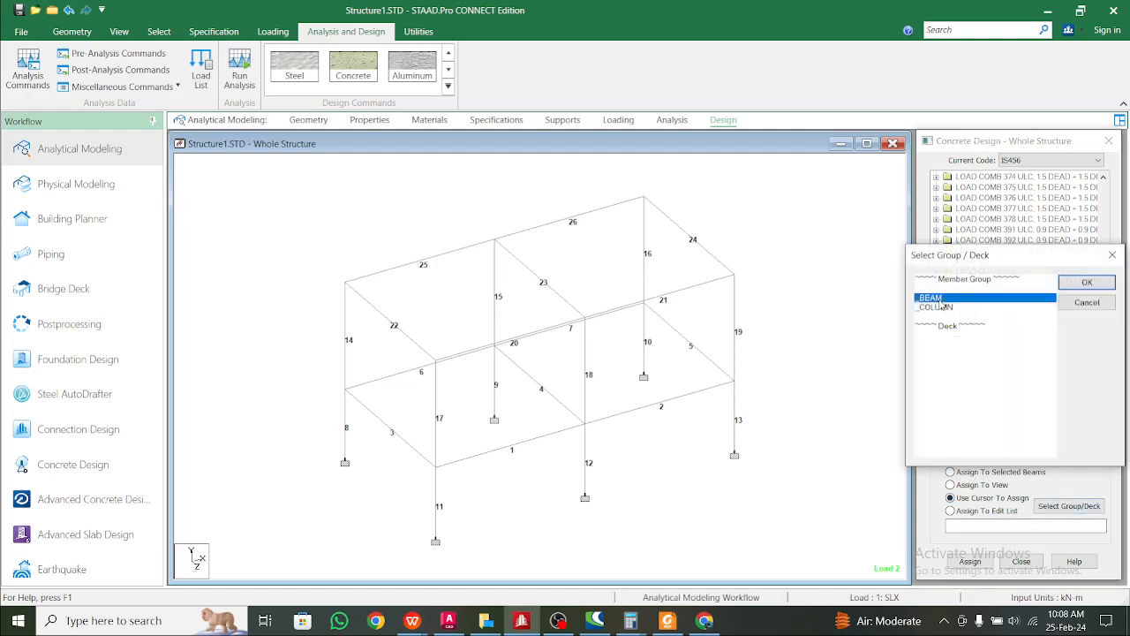
pyautogui.click(1087, 282)
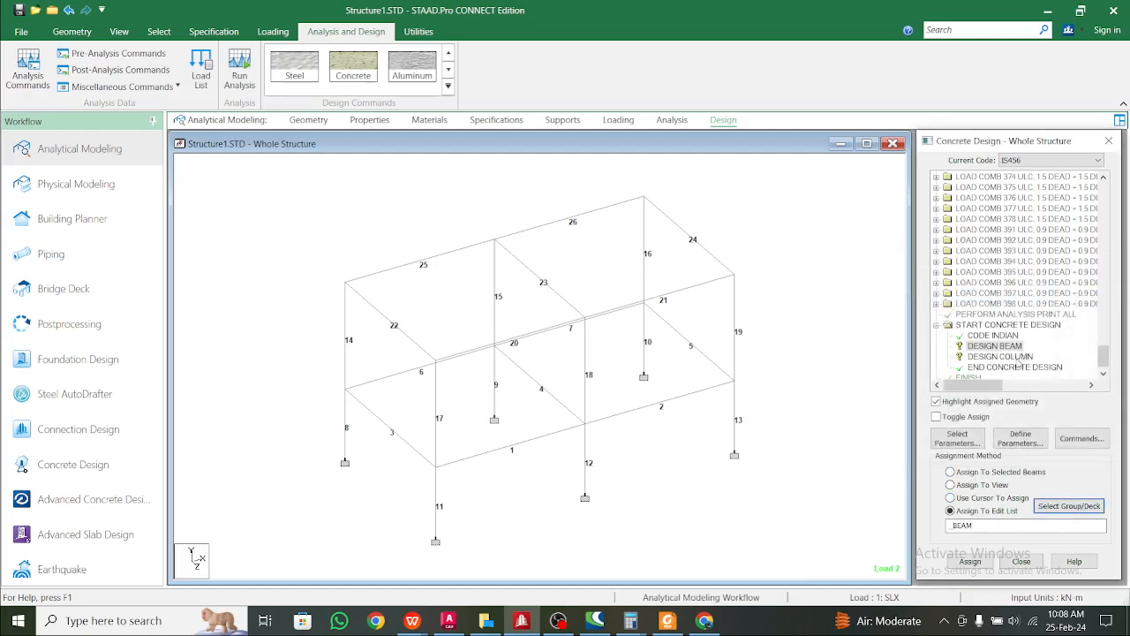
pyautogui.click(971, 562)
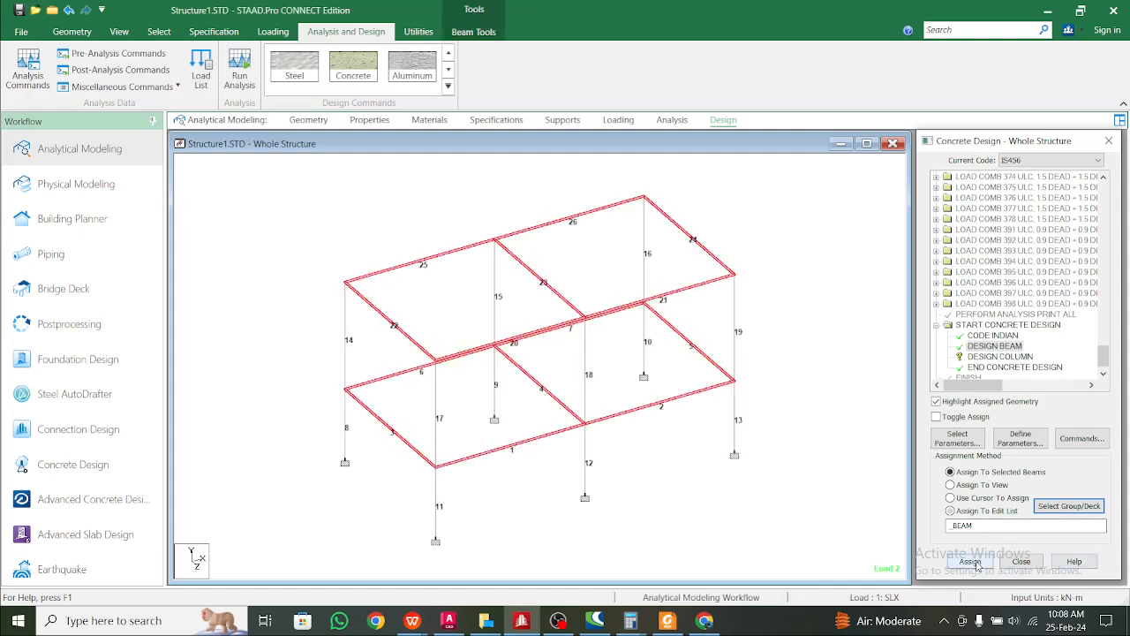
# - Assign the DESIGN COLUMN command to the _COLUMN member group
pyautogui.click(1023, 356)
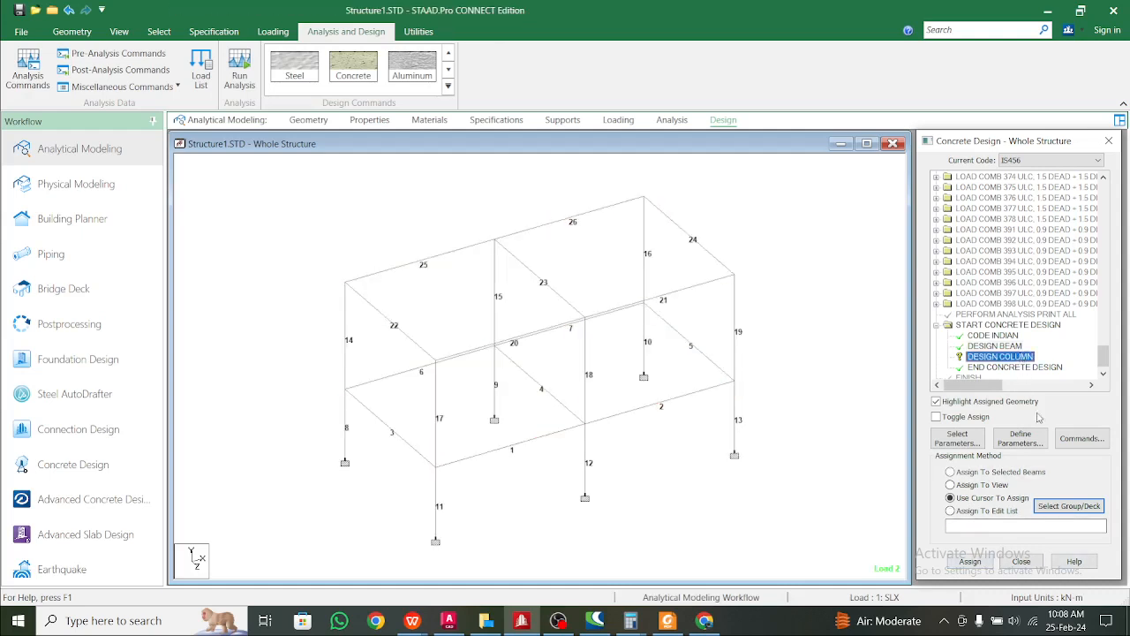
pyautogui.click(1061, 509)
pyautogui.click(936, 308)
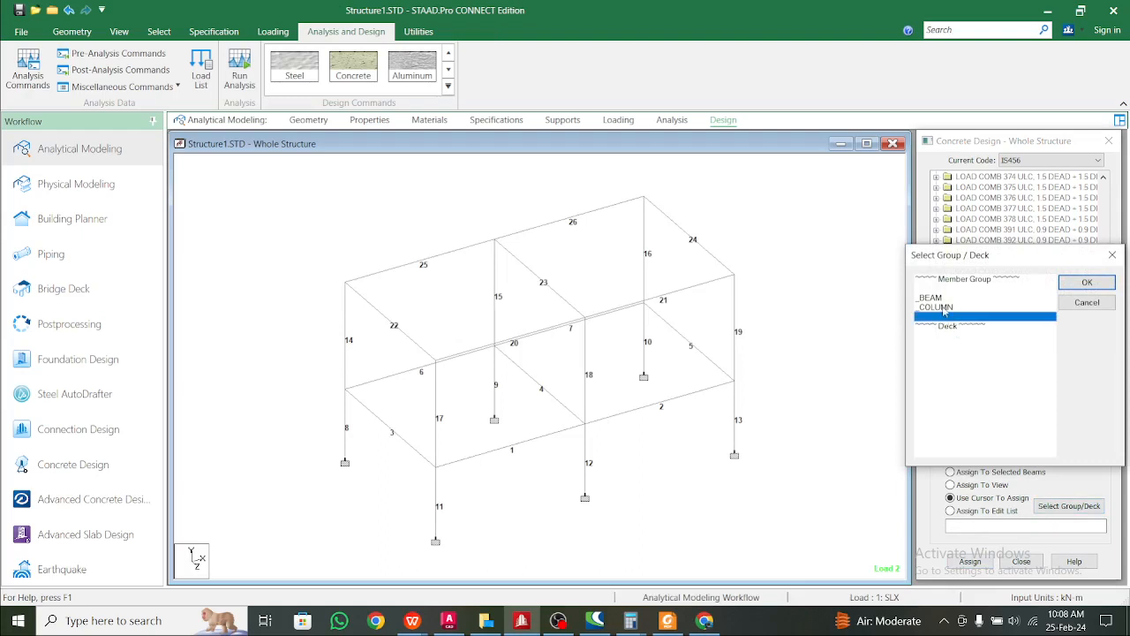
pyautogui.click(1087, 282)
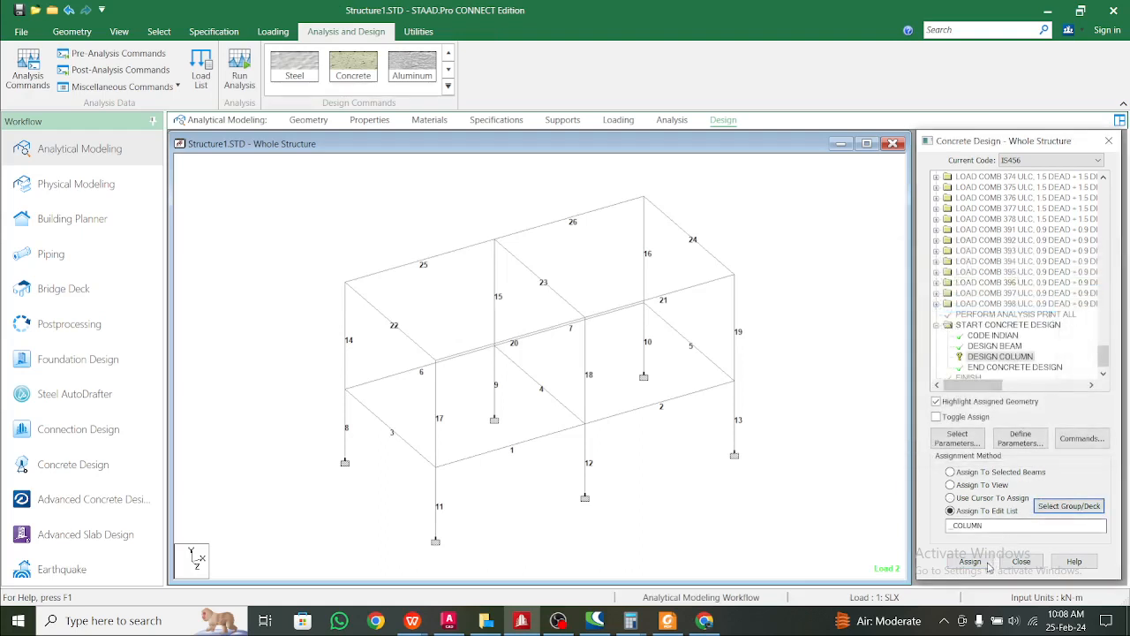
pyautogui.click(871, 456)
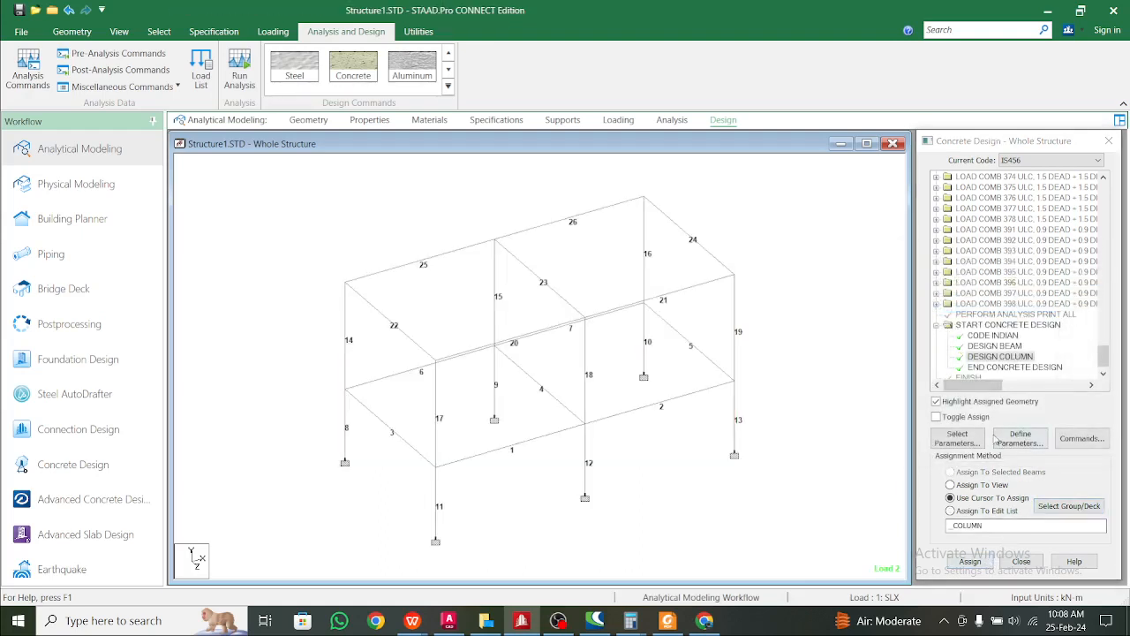
# - Limit the selected concrete design parameters to Fc, Fymain and Minmain
pyautogui.click(957, 438)
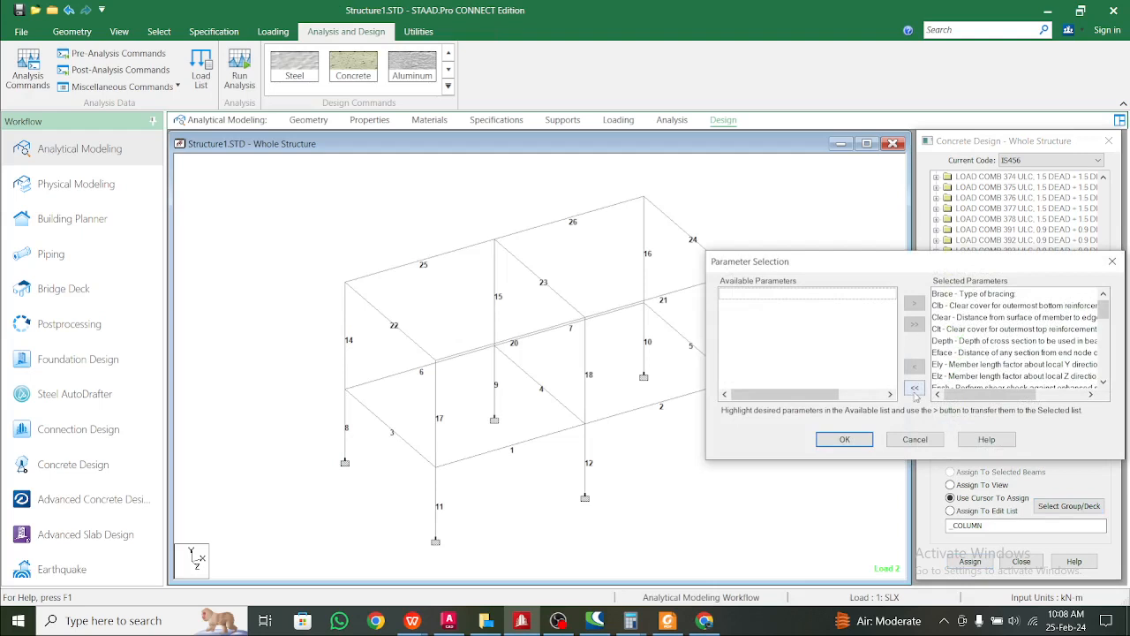
pyautogui.click(915, 388)
pyautogui.moveTo(923, 265); pyautogui.dragTo(566, 304)
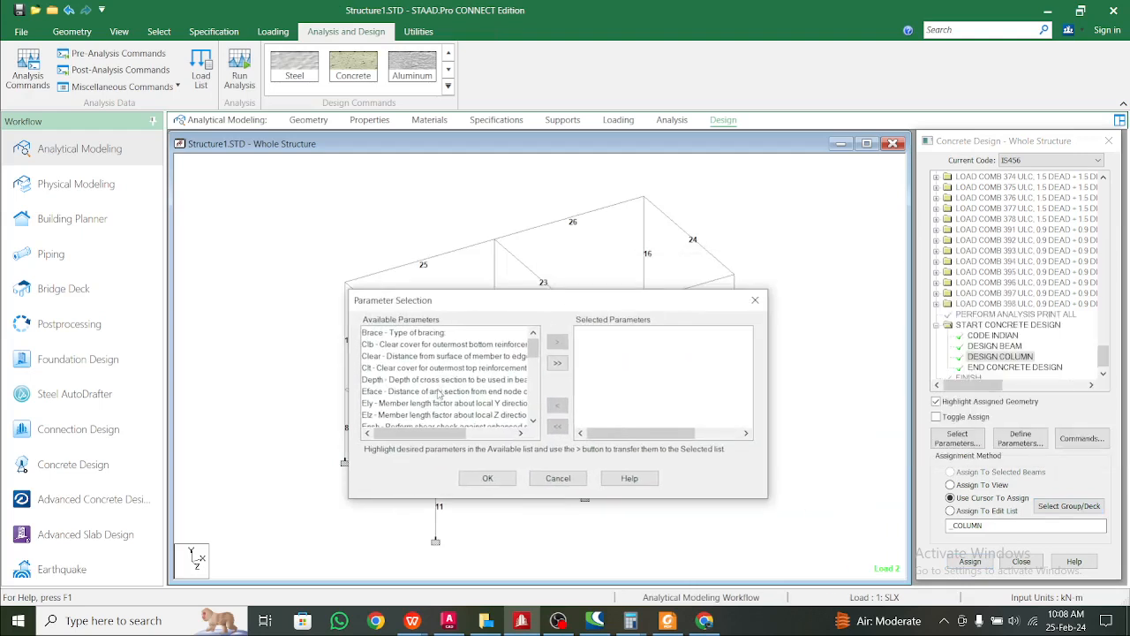
pyautogui.moveTo(533, 348); pyautogui.dragTo(533, 361)
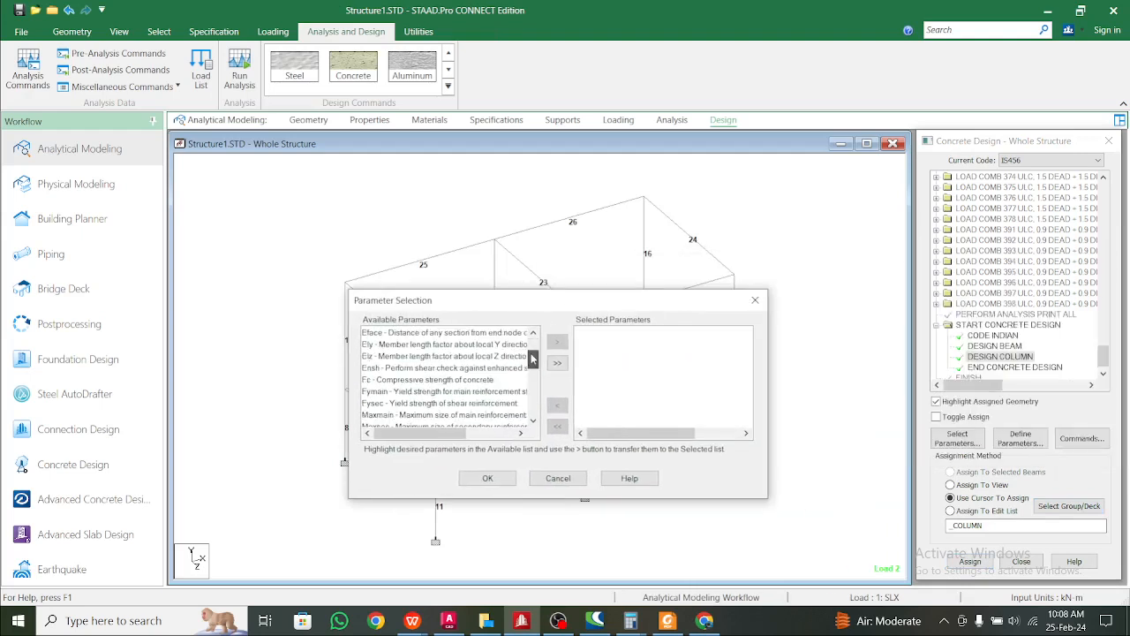
pyautogui.moveTo(439, 381); pyautogui.dragTo(438, 393)
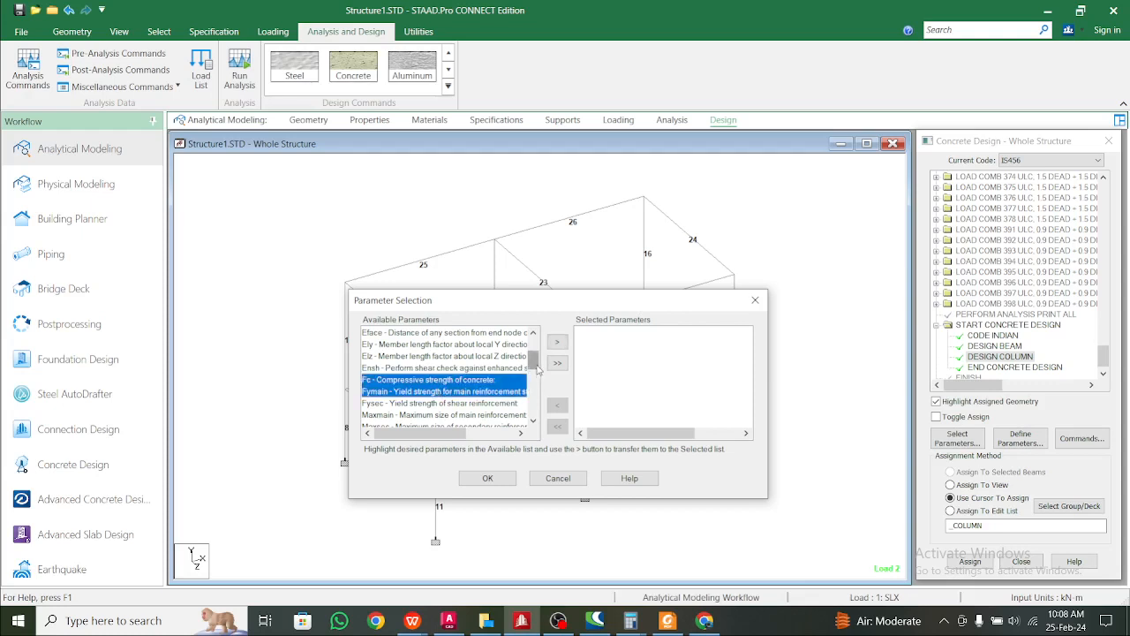
pyautogui.moveTo(533, 362); pyautogui.dragTo(533, 369)
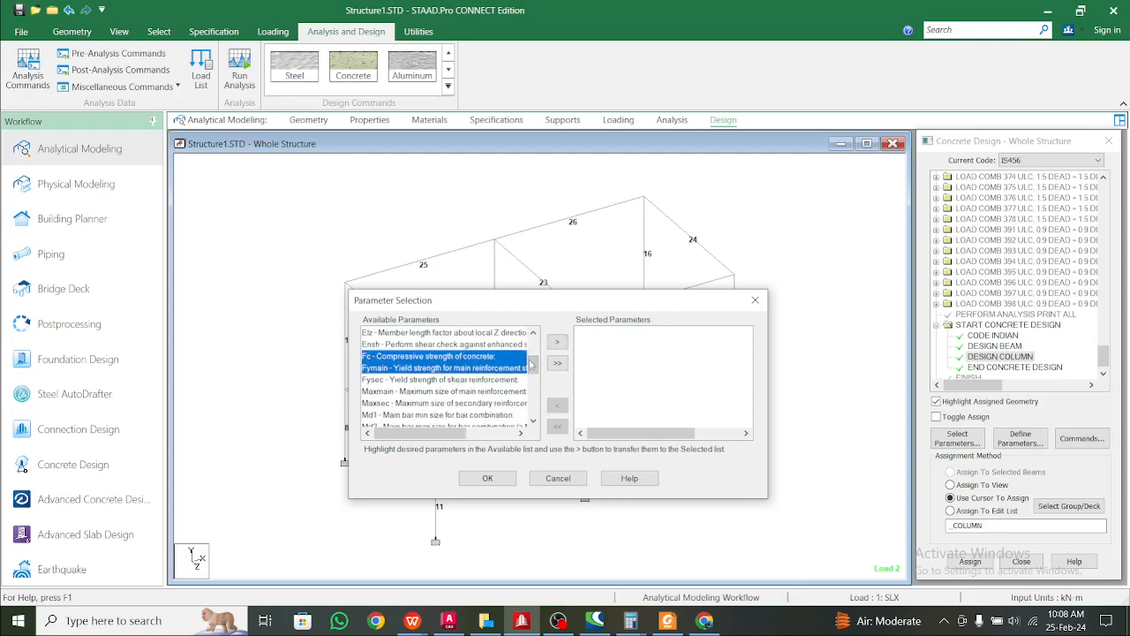
pyautogui.moveTo(534, 368); pyautogui.dragTo(533, 389)
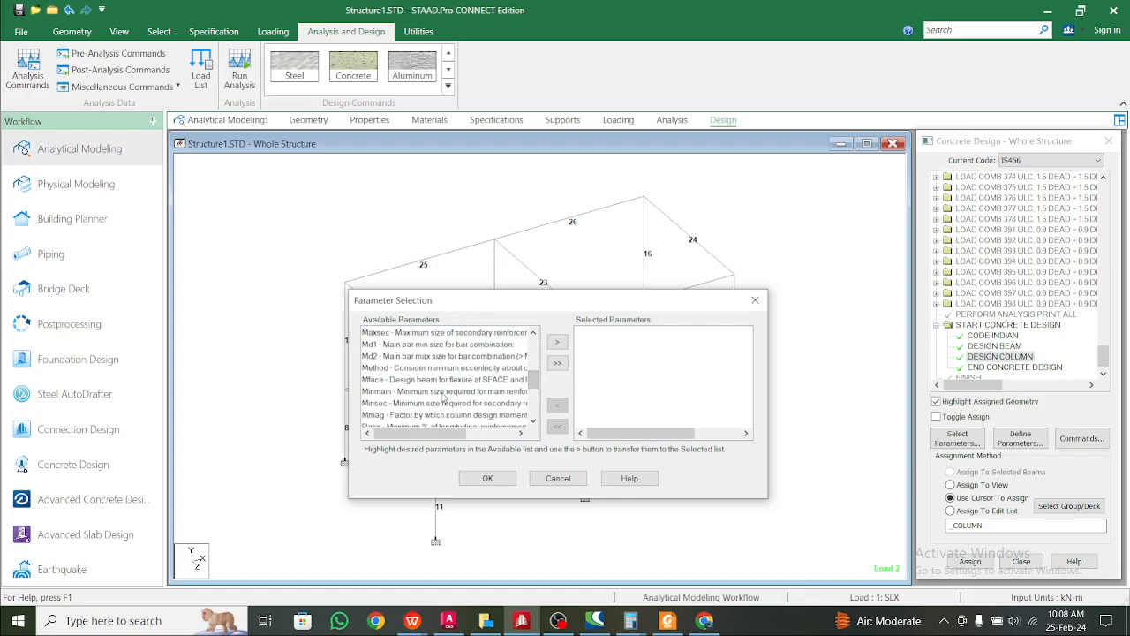
pyautogui.click(441, 391)
pyautogui.click(556, 343)
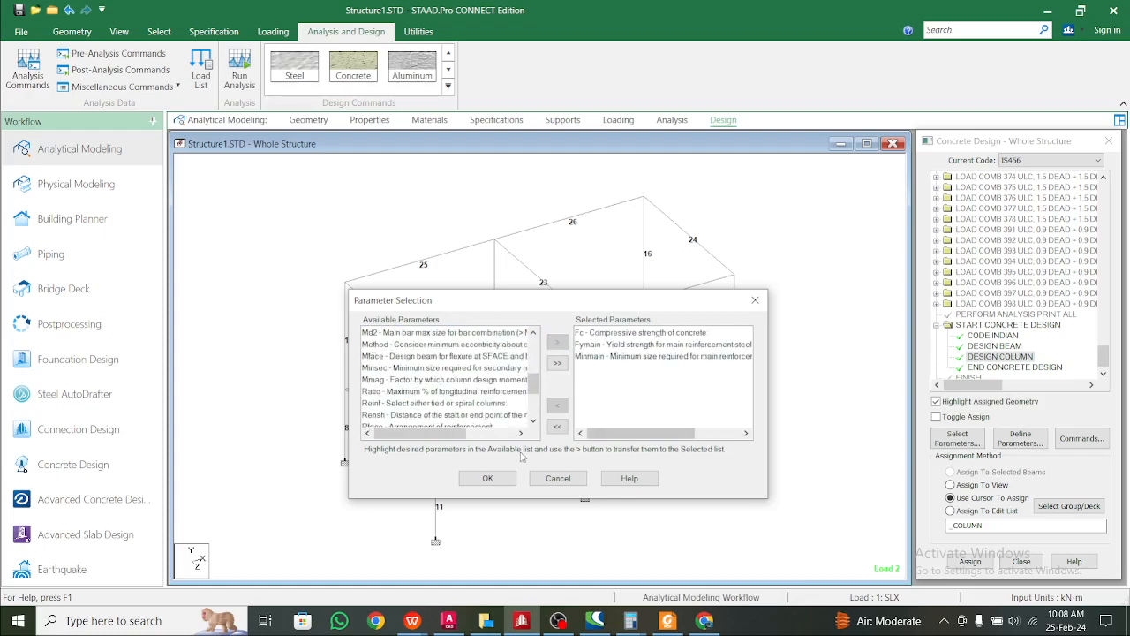
pyautogui.click(490, 477)
# - Add an FC design parameter with a concrete compressive strength of 25000 kN/m2
pyautogui.click(1023, 437)
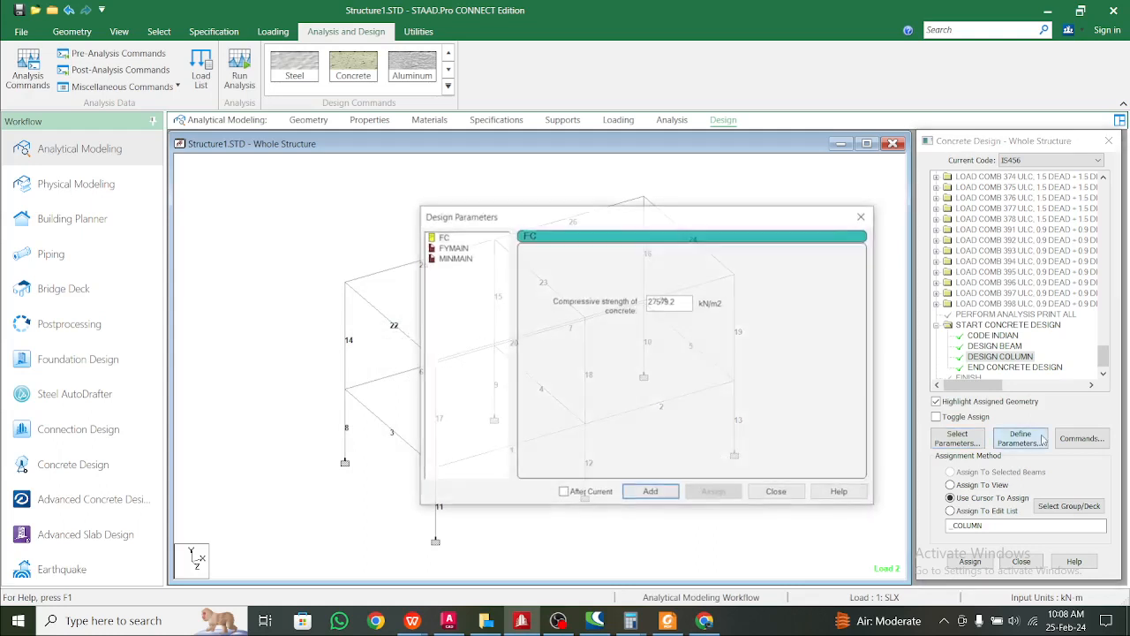
pyautogui.click(442, 237)
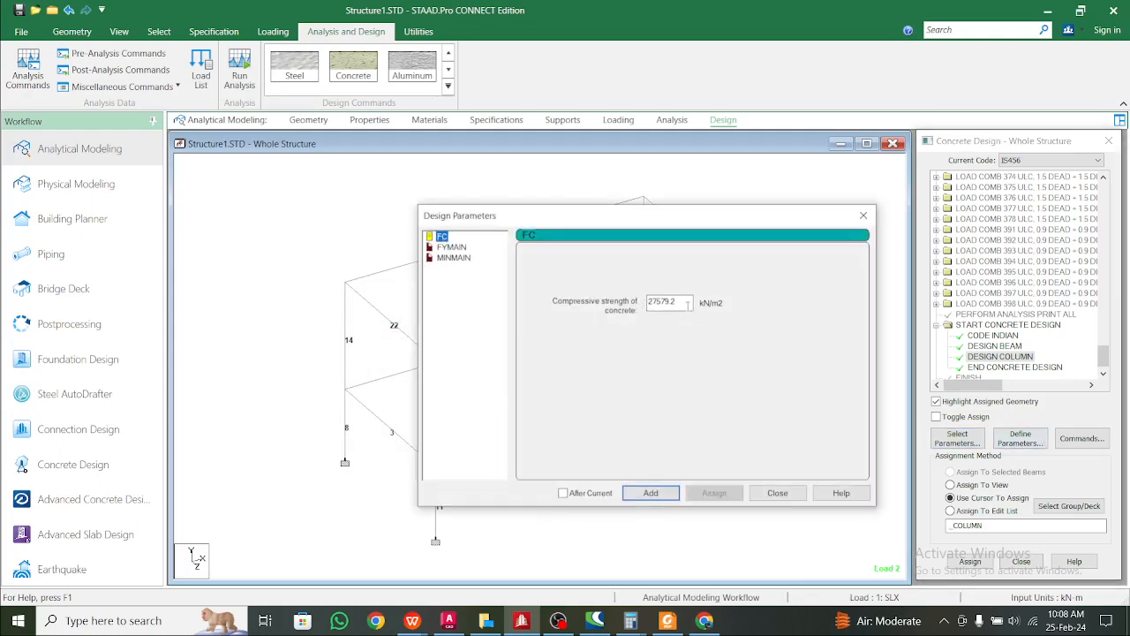
pyautogui.doubleClick(688, 304)
pyautogui.write('25000')
pyautogui.click(651, 493)
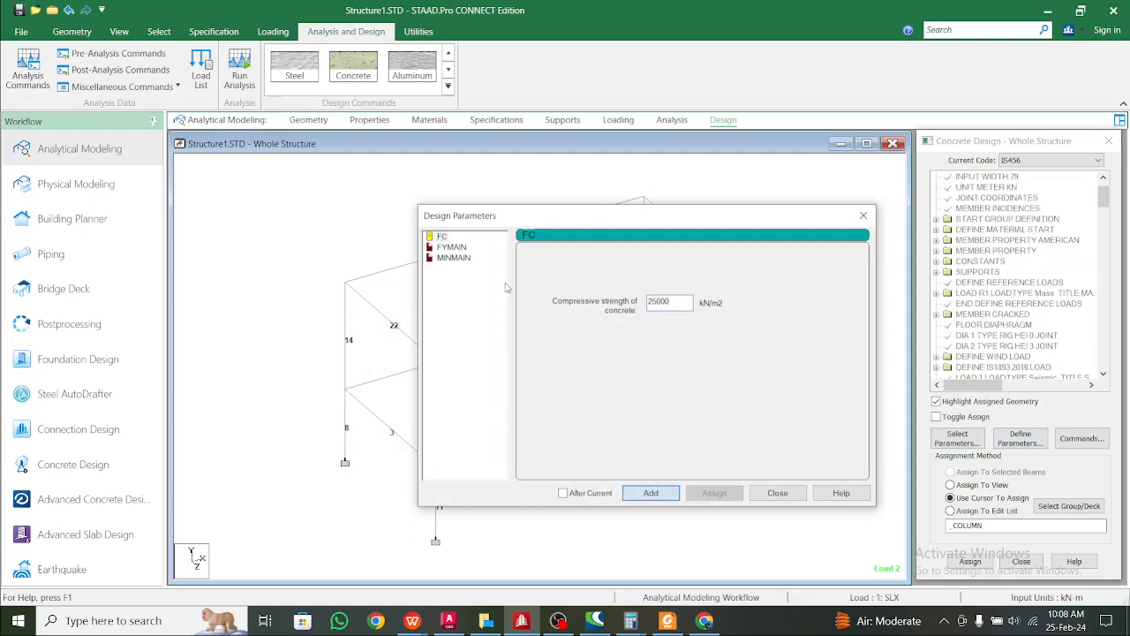
# - Add FYMAIN with a main steel yield strength of 500000 kN/m2 and MINMAIN with a 16 mm minimum bar size
pyautogui.click(451, 248)
pyautogui.doubleClick(676, 302)
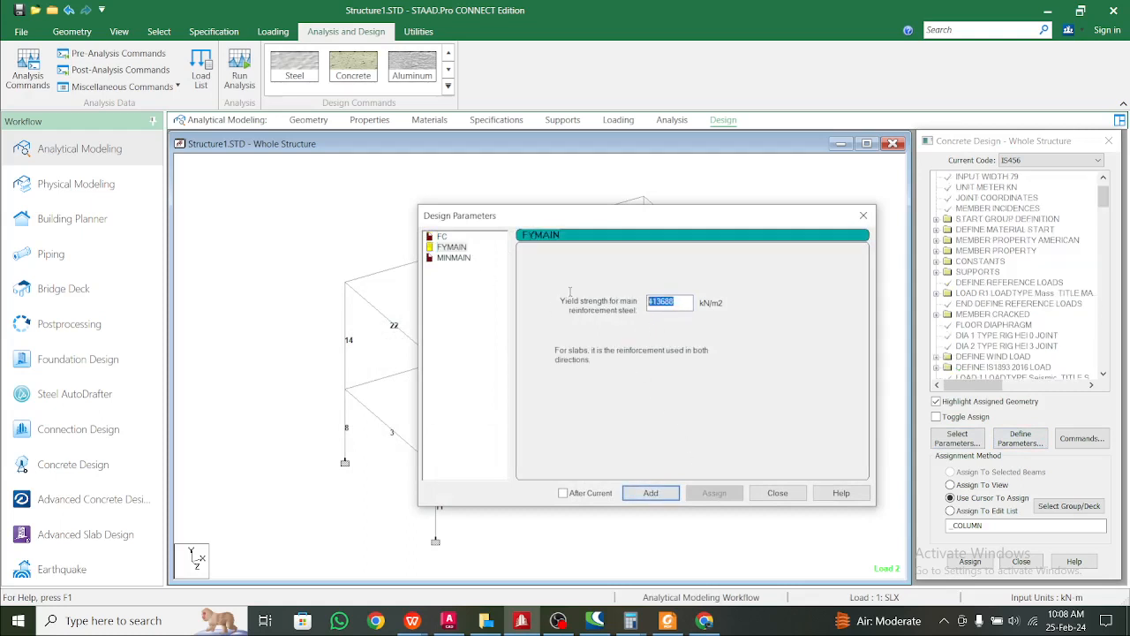
pyautogui.write('500000')
pyautogui.click(459, 261)
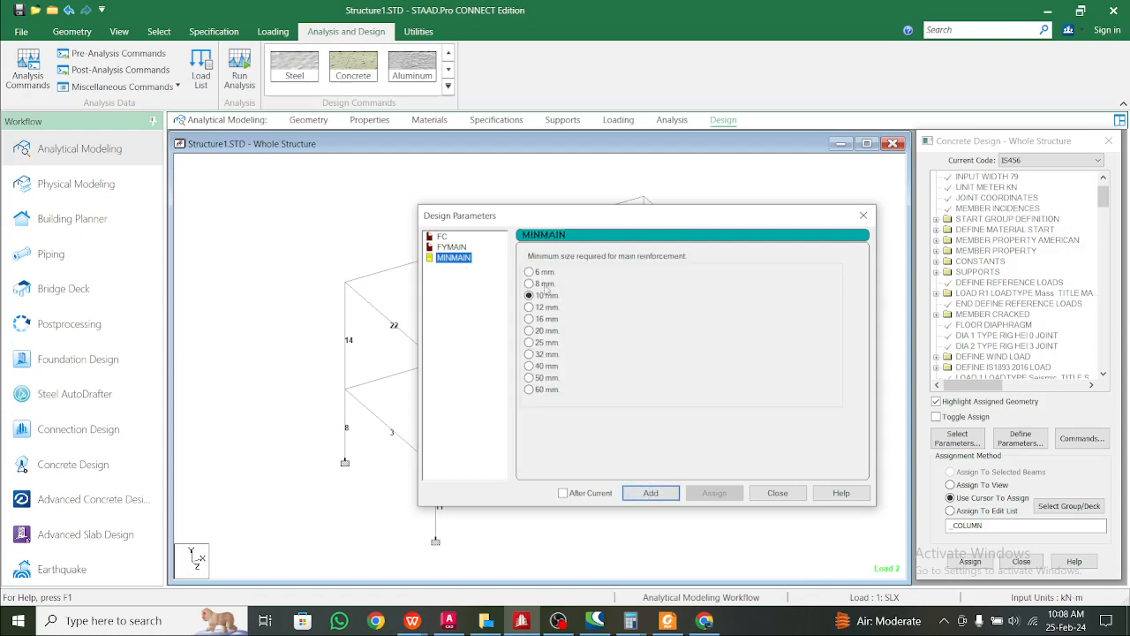
pyautogui.click(545, 319)
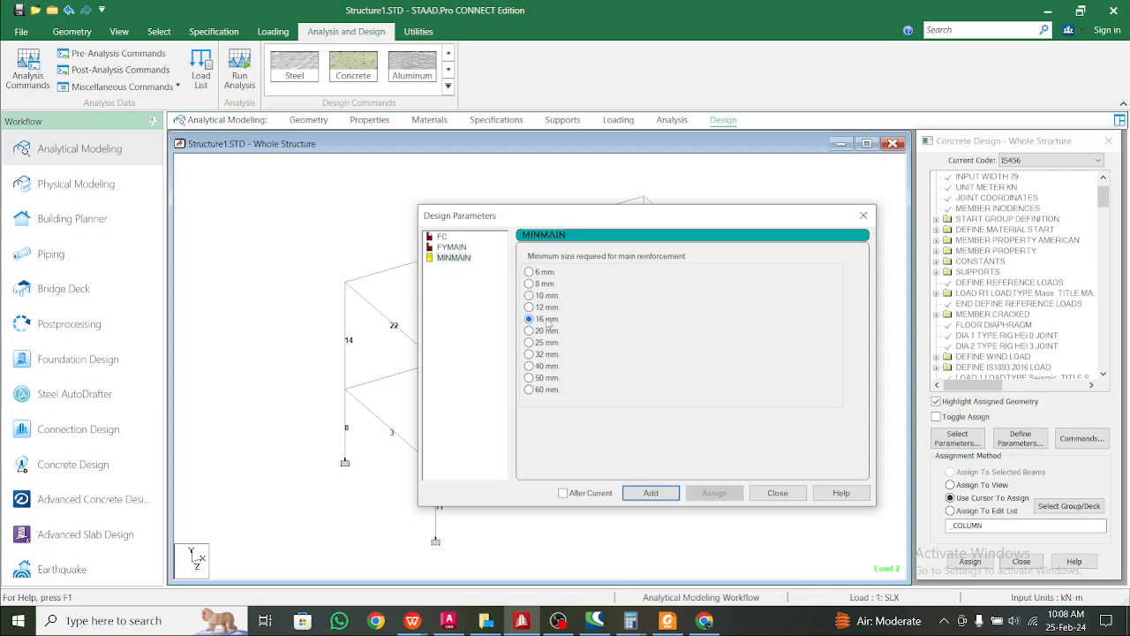
pyautogui.click(651, 493)
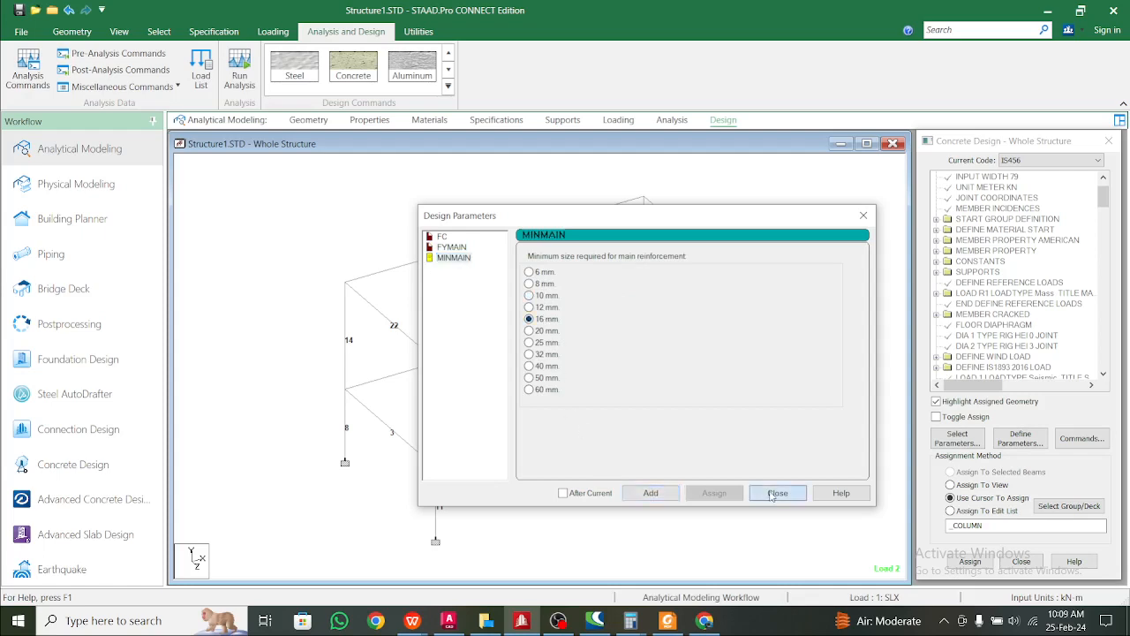
pyautogui.click(777, 493)
# - Assign the FC 25000 parameter to all members in the view
pyautogui.moveTo(1096, 198); pyautogui.dragTo(1100, 357)
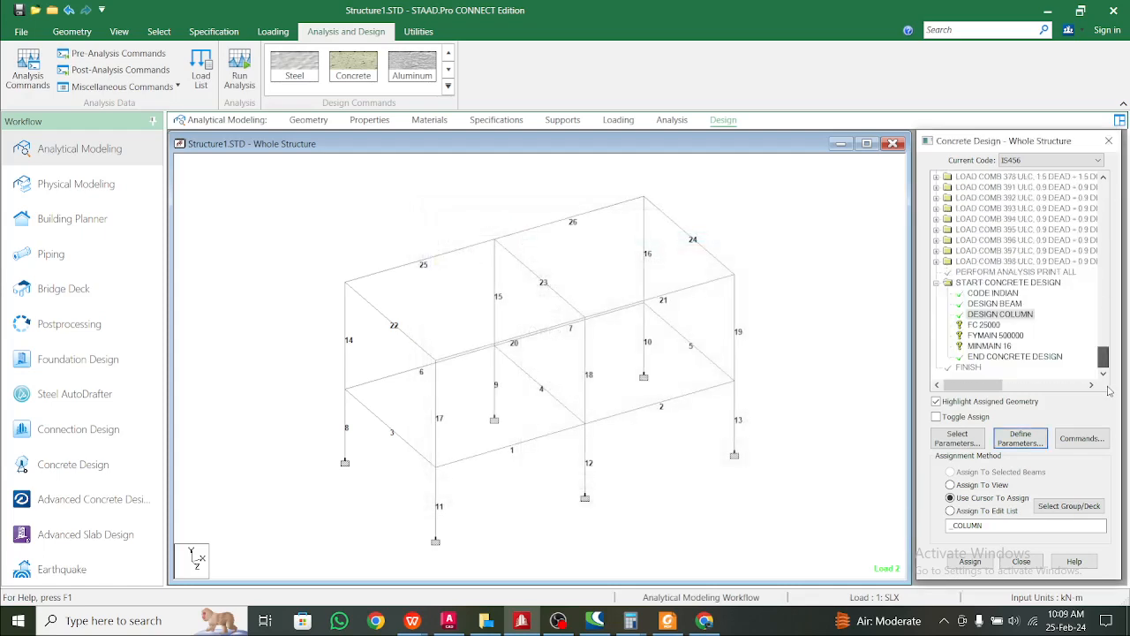
pyautogui.click(986, 325)
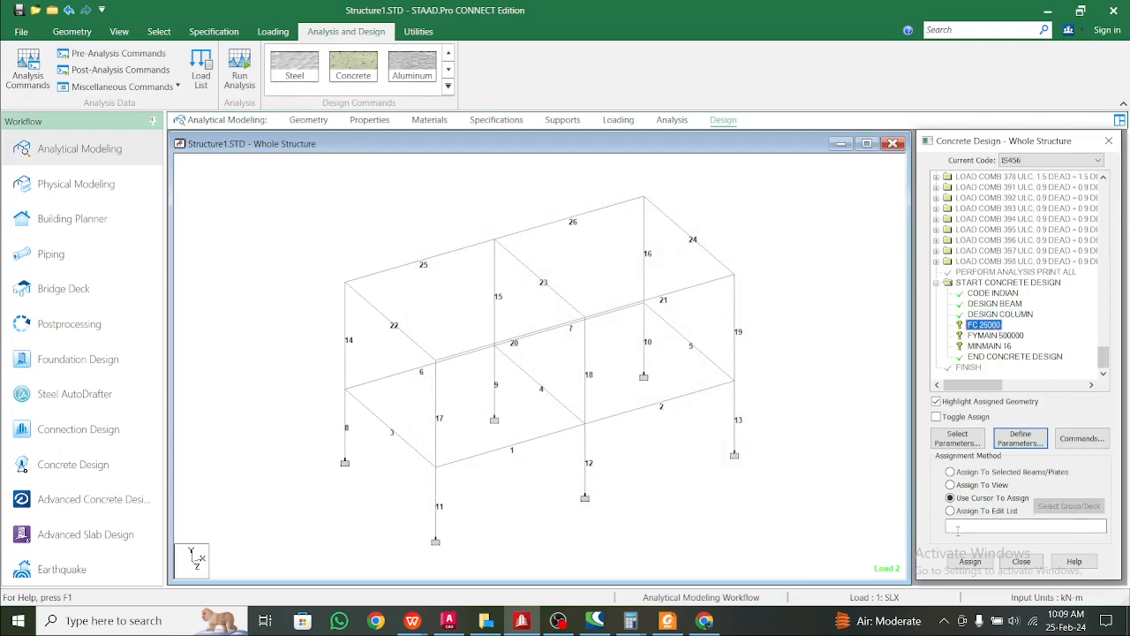
pyautogui.click(971, 485)
pyautogui.click(970, 561)
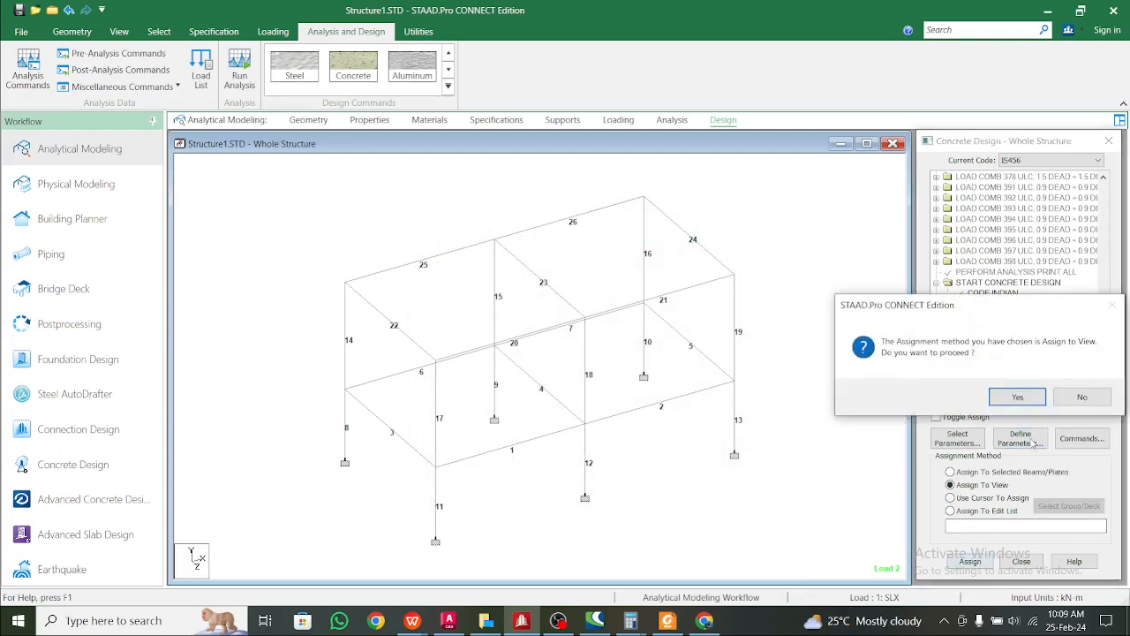
pyautogui.click(1018, 397)
# - Assign the FYMAIN 500000 parameter to all members in the view
pyautogui.click(995, 337)
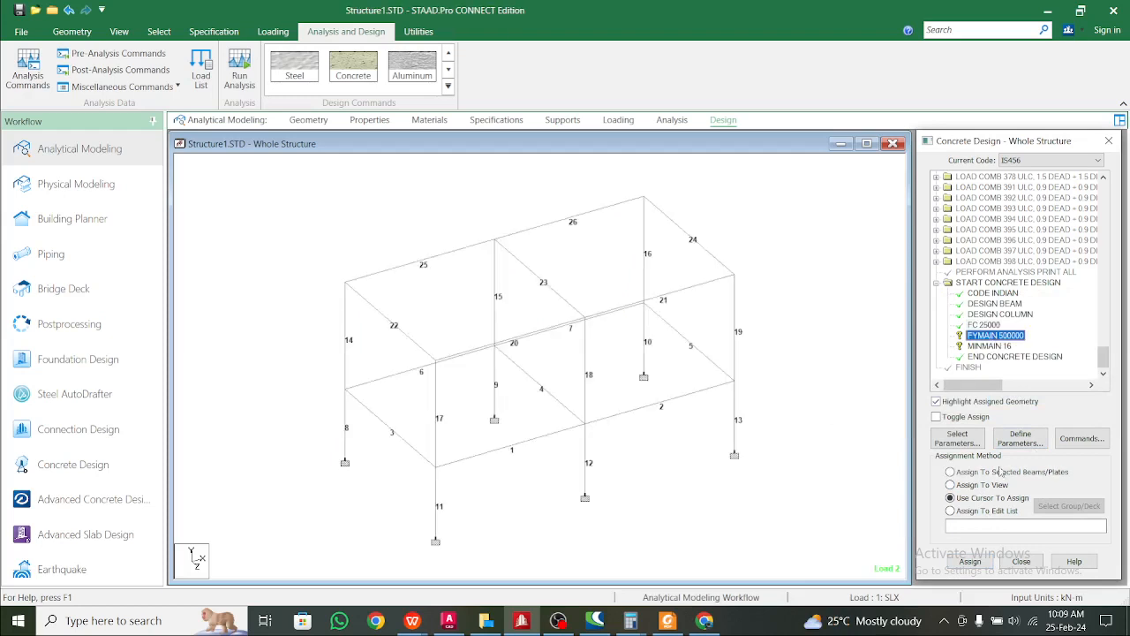
pyautogui.click(980, 487)
pyautogui.click(981, 570)
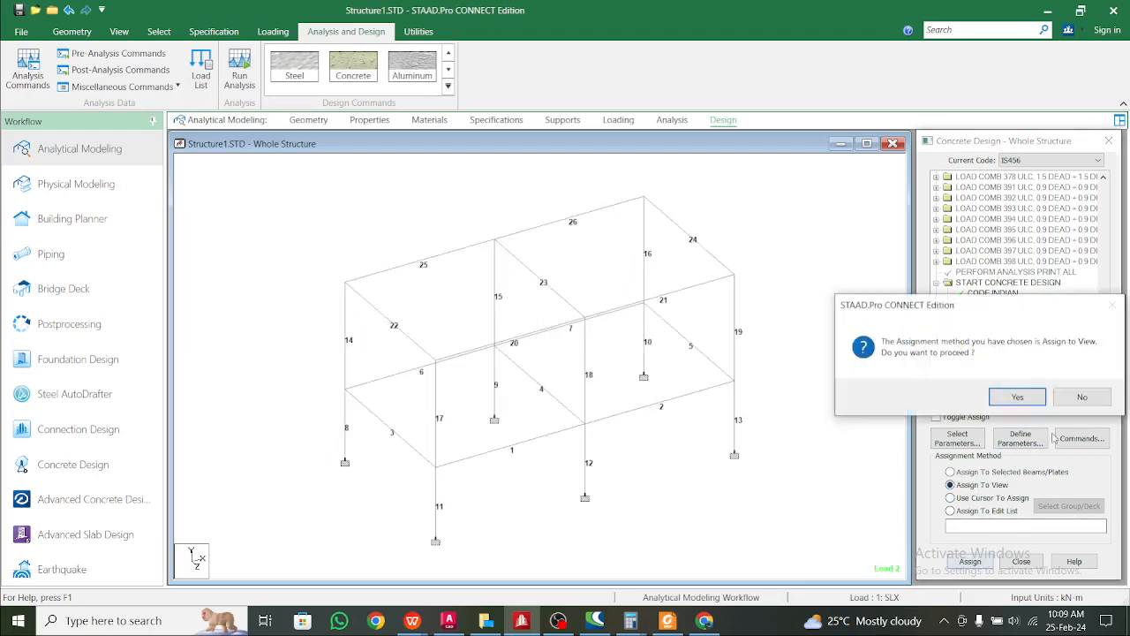
pyautogui.click(1007, 397)
# - Assign the MINMAIN 16 parameter to the _BEAM member group
pyautogui.click(990, 345)
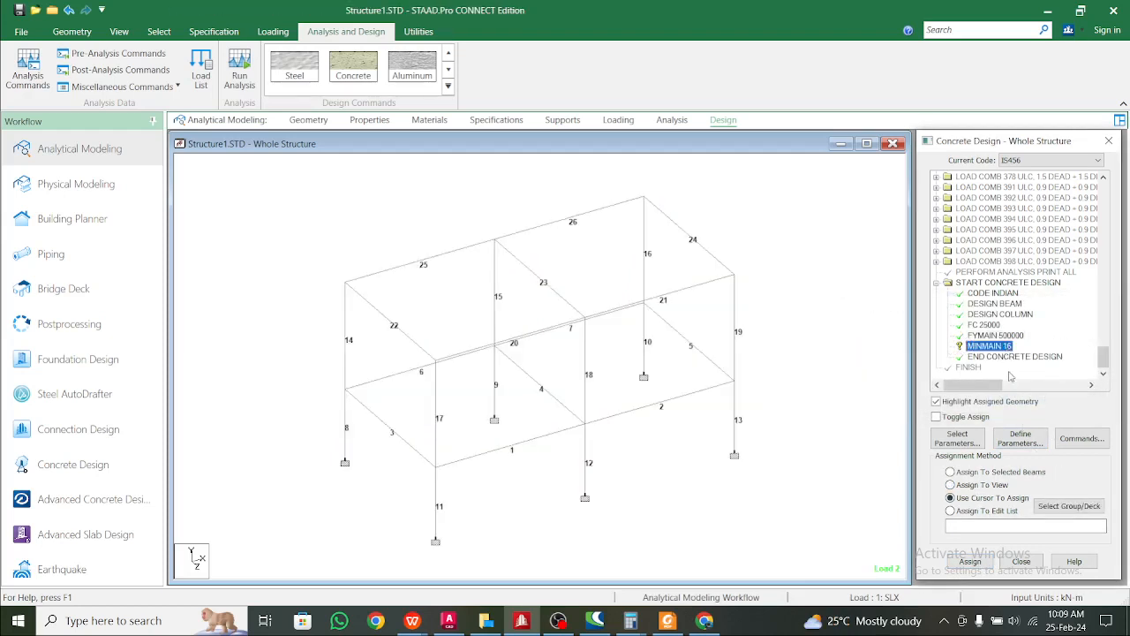
pyautogui.click(1060, 507)
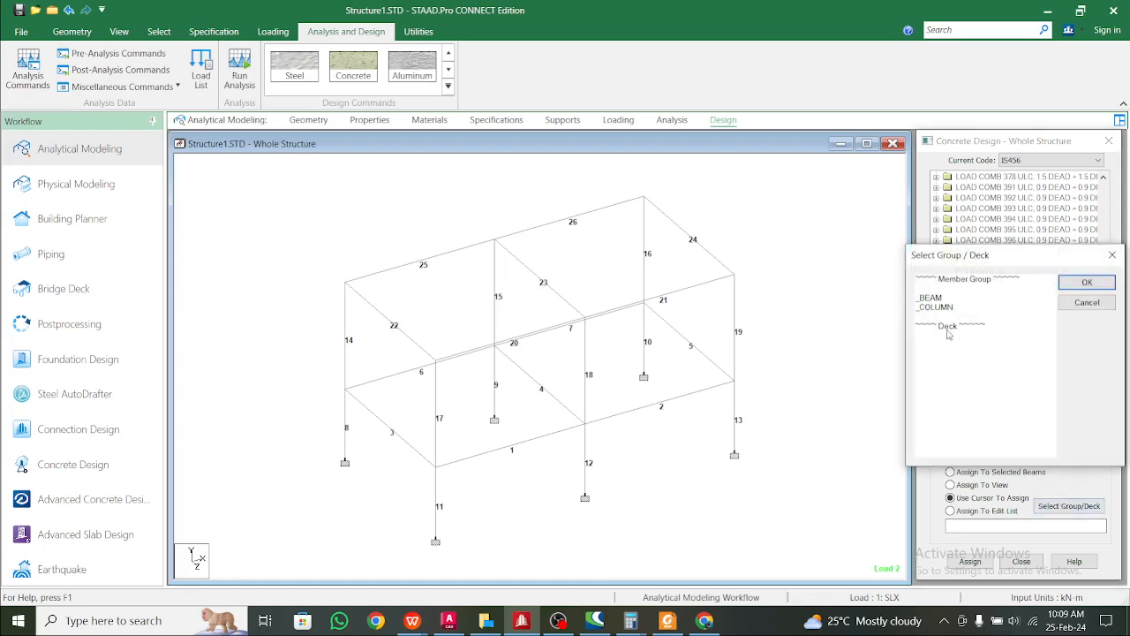
pyautogui.click(938, 299)
pyautogui.click(1087, 282)
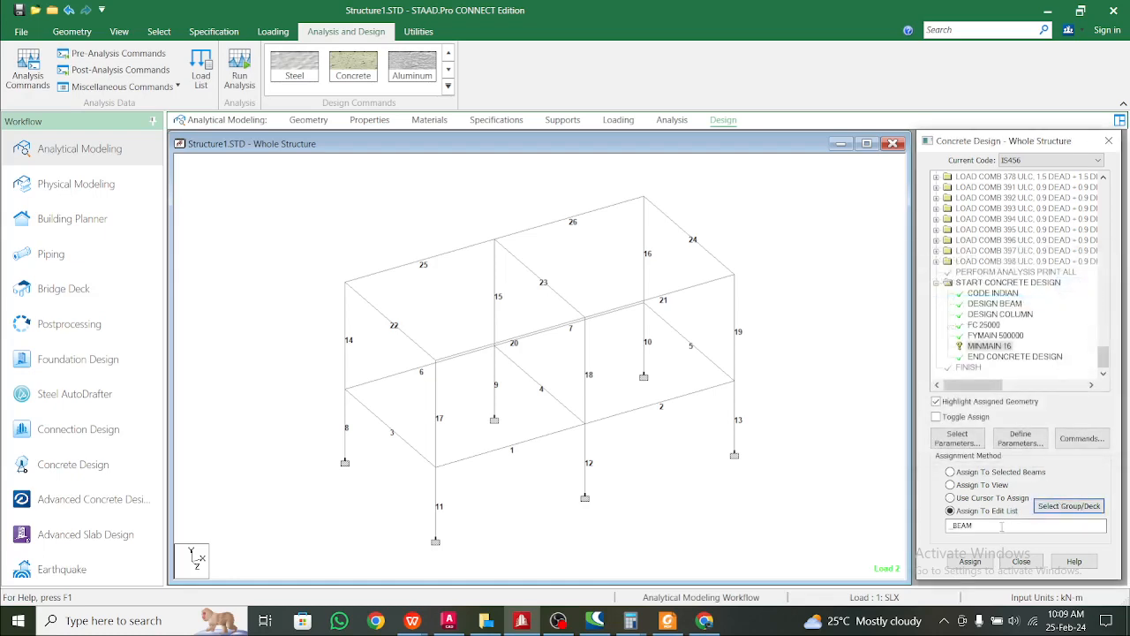
pyautogui.click(970, 561)
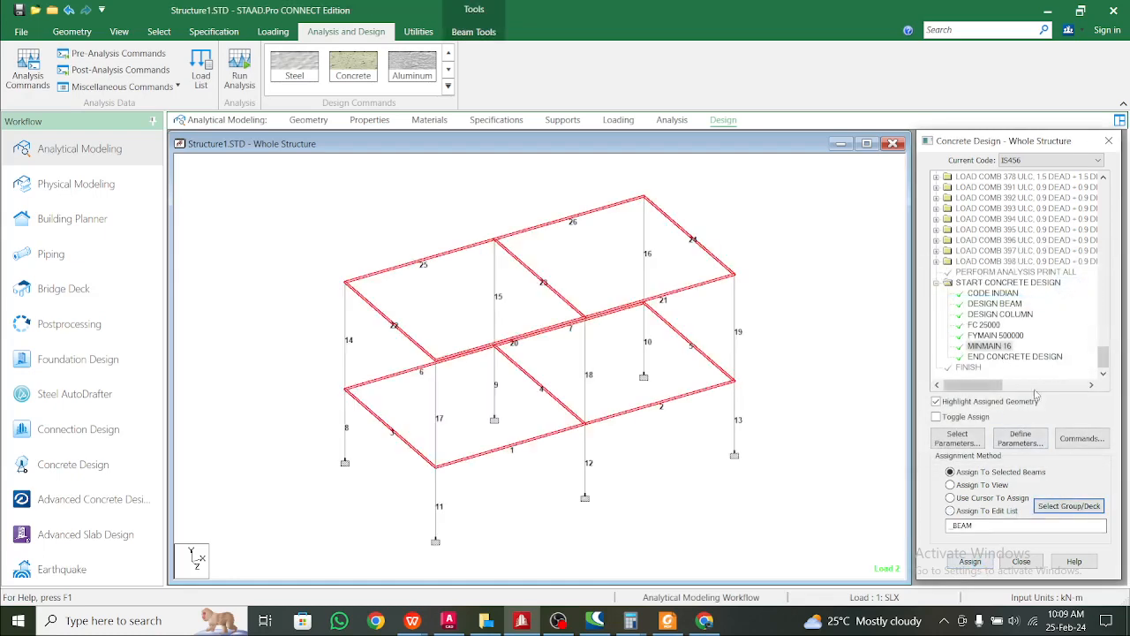
# - Add a second MINMAIN parameter with a minimum main reinforcement size of 16 mm
pyautogui.click(991, 346)
pyautogui.click(1022, 438)
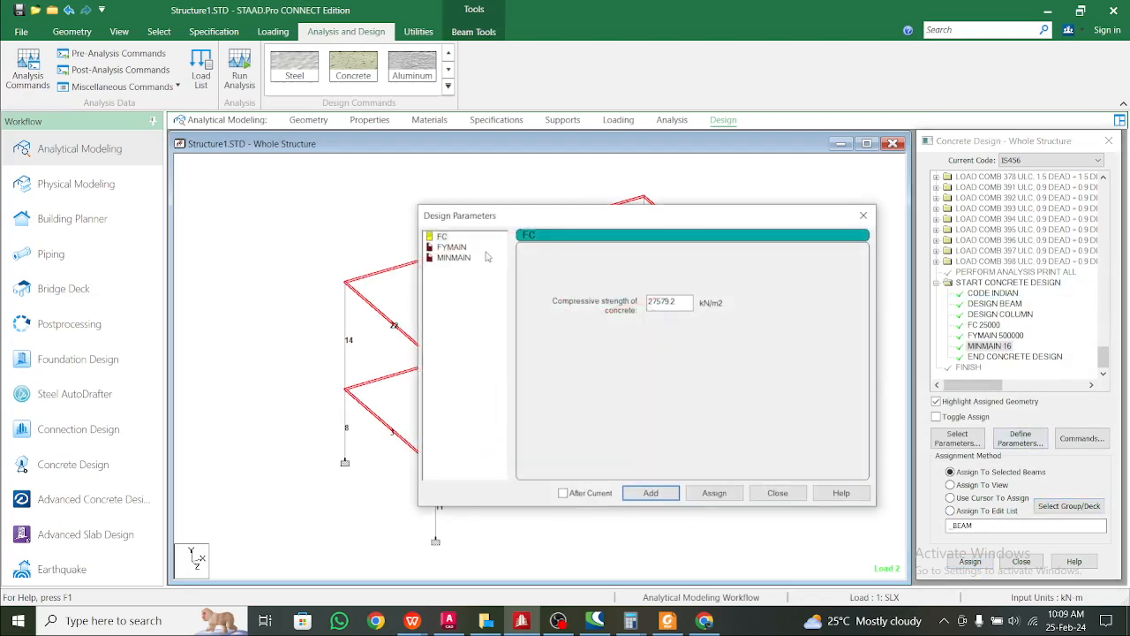
pyautogui.click(454, 258)
pyautogui.click(545, 319)
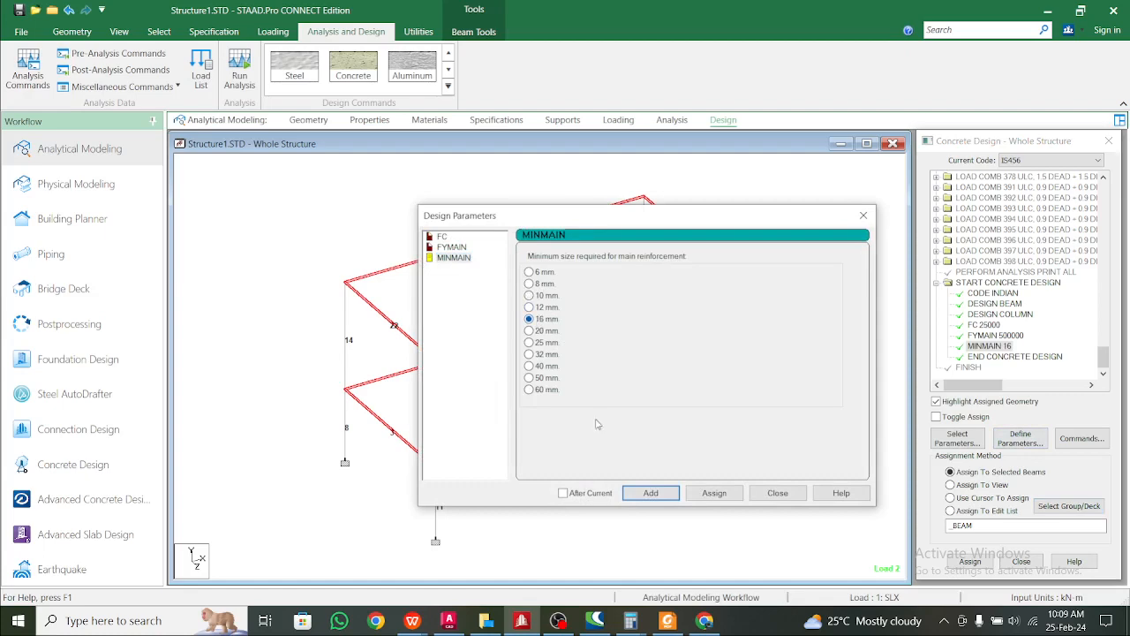
pyautogui.click(647, 494)
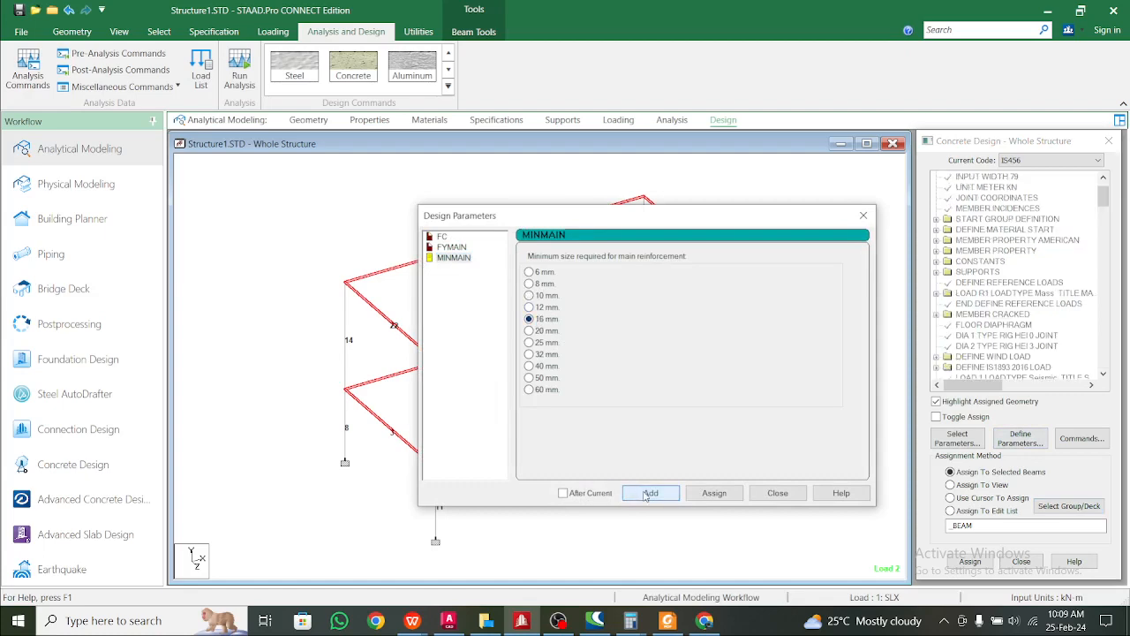
pyautogui.click(777, 493)
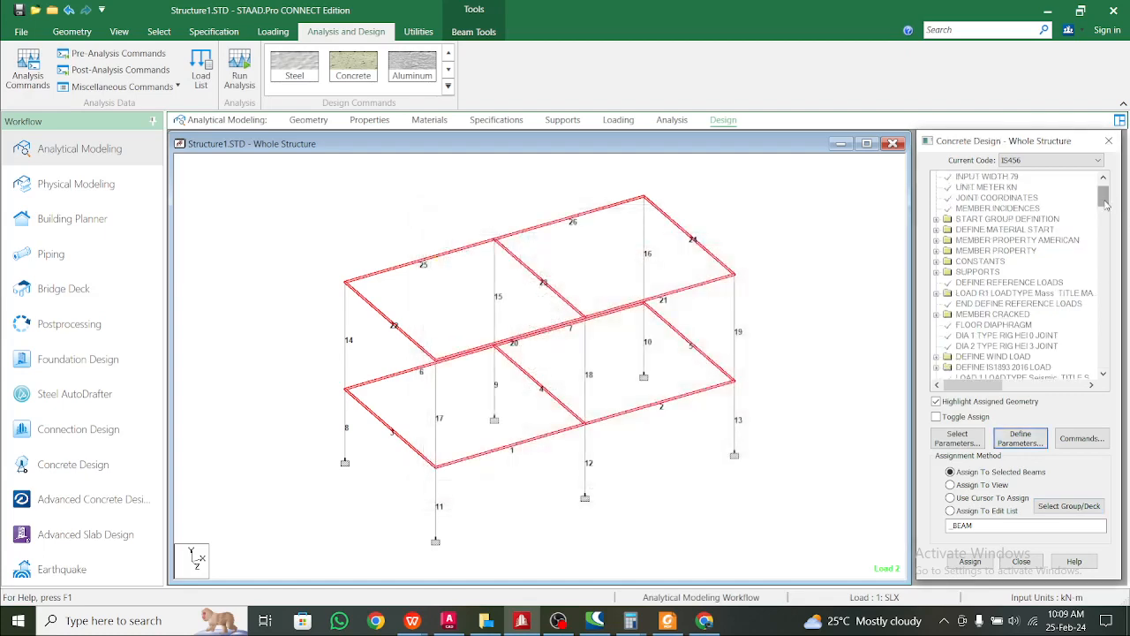
# - Assign the second, unassigned MINMAIN 16 parameter to the _COLUMN member group
pyautogui.moveTo(1103, 196); pyautogui.dragTo(1103, 357)
pyautogui.click(991, 345)
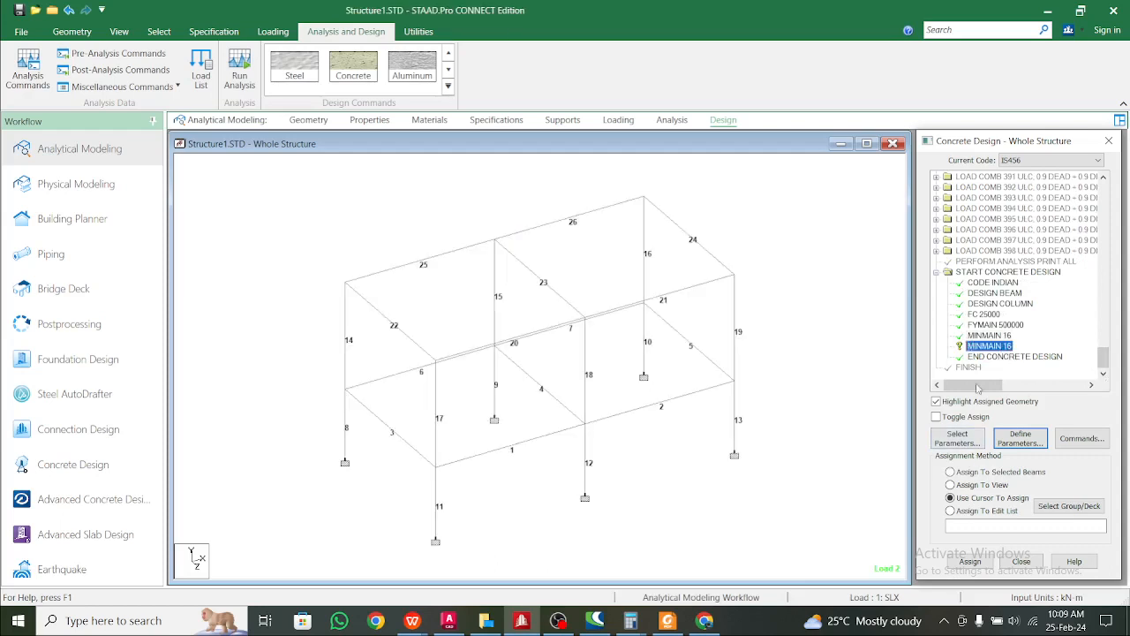
pyautogui.click(988, 335)
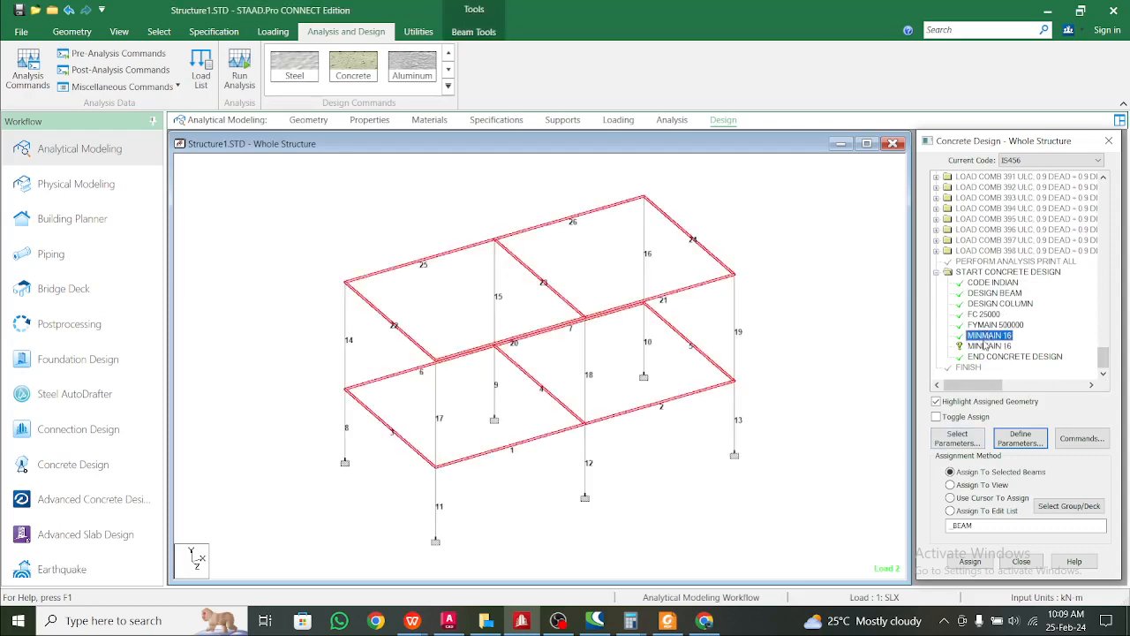
pyautogui.click(988, 345)
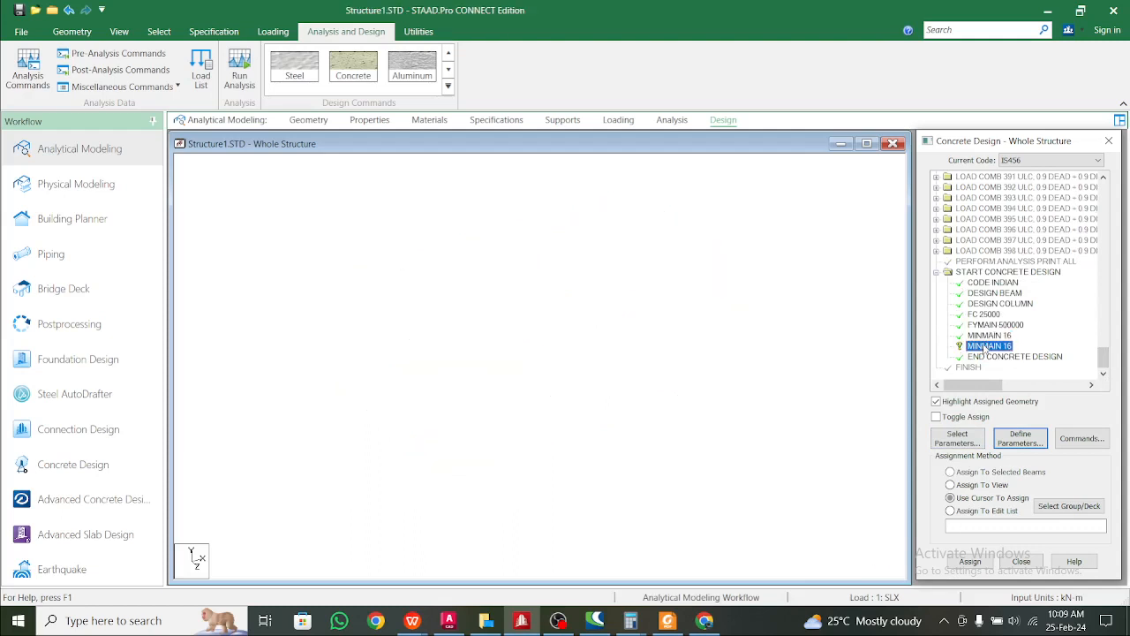
pyautogui.click(1063, 507)
pyautogui.click(947, 308)
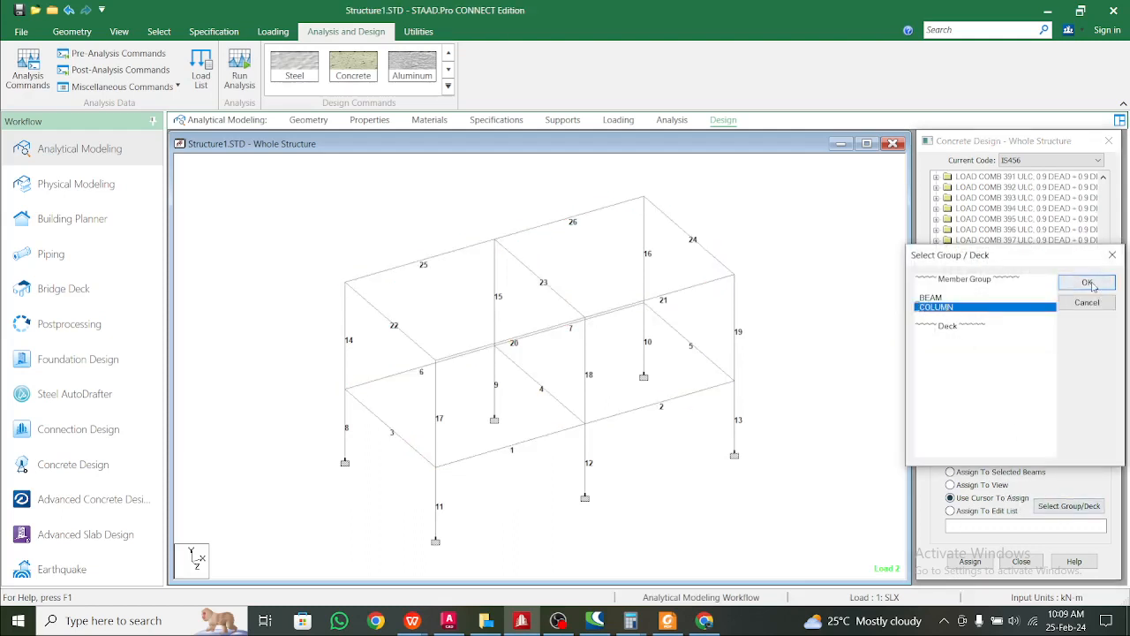
pyautogui.click(1088, 283)
pyautogui.click(971, 562)
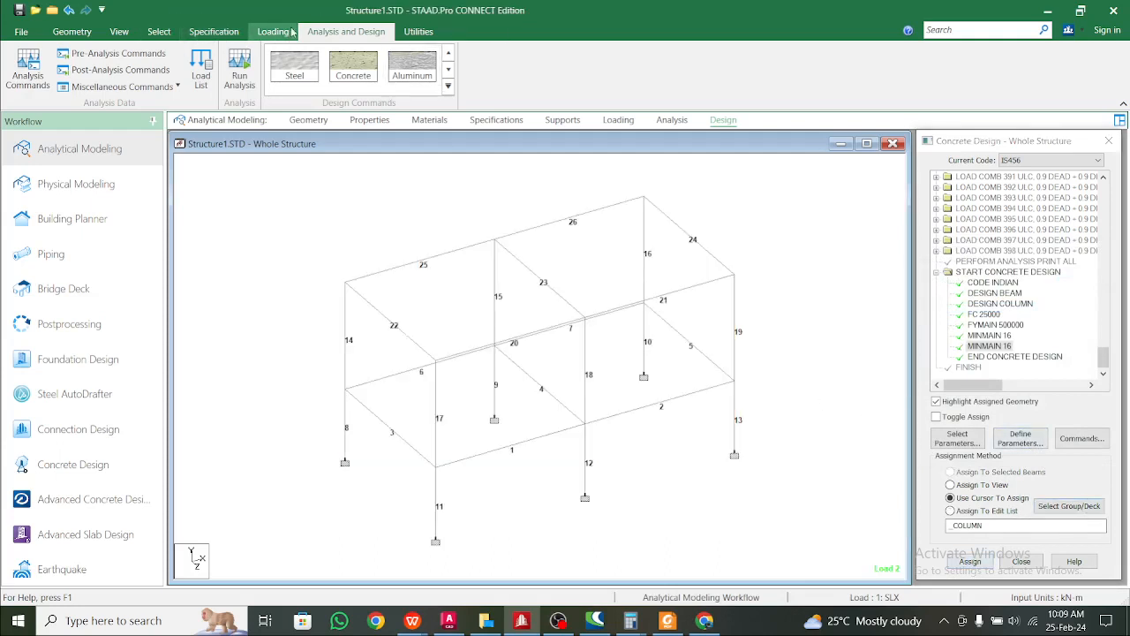
# - Save the modified structure, run the analysis and design, and return to modeling mode
pyautogui.click(240, 70)
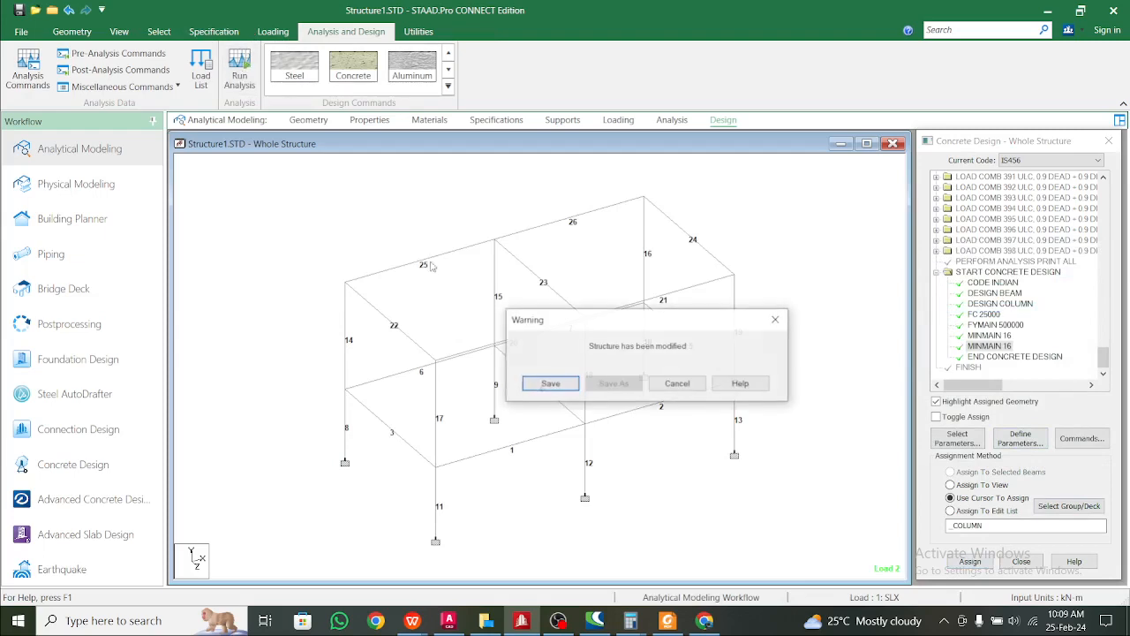
pyautogui.click(550, 383)
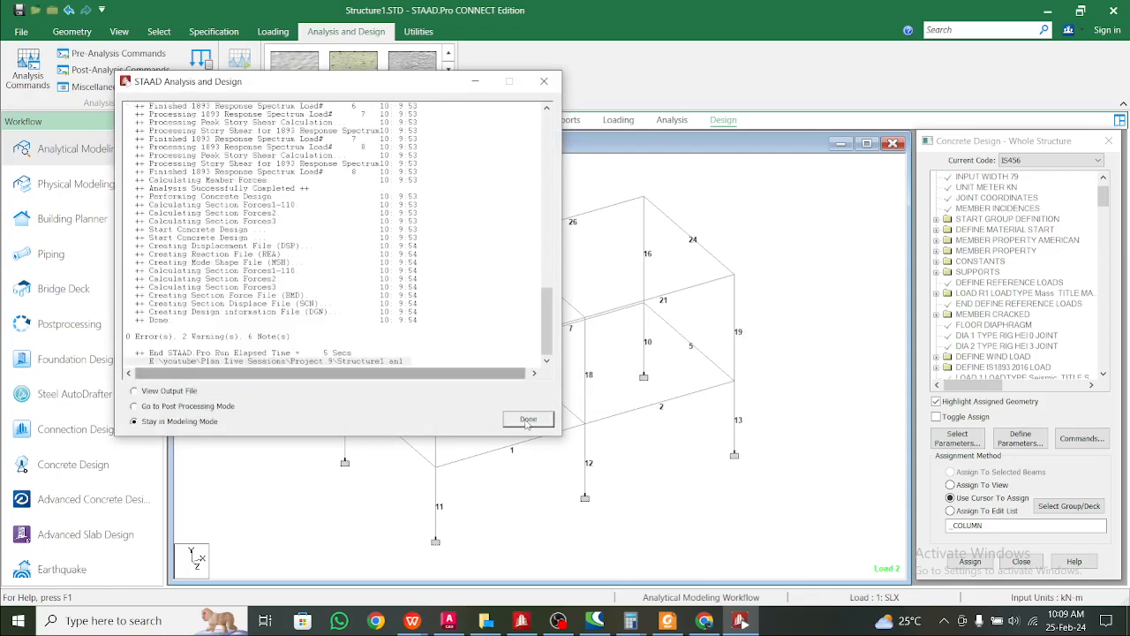
pyautogui.click(528, 420)
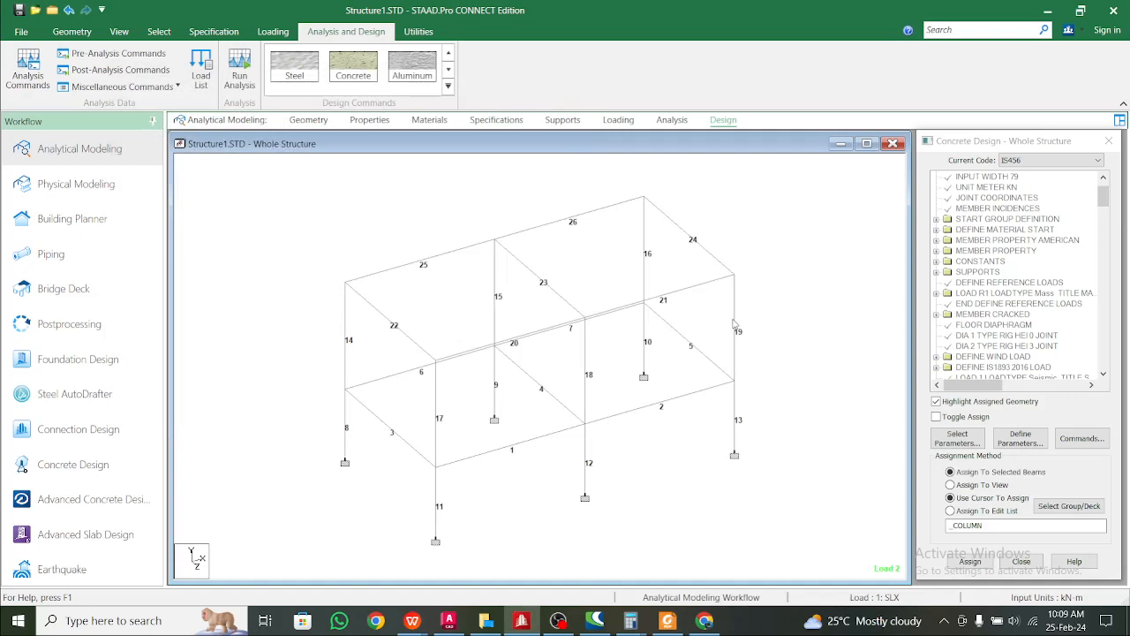
# - Review the concrete design results of column 19 and beam 26
pyautogui.doubleClick(734, 321)
pyautogui.click(629, 166)
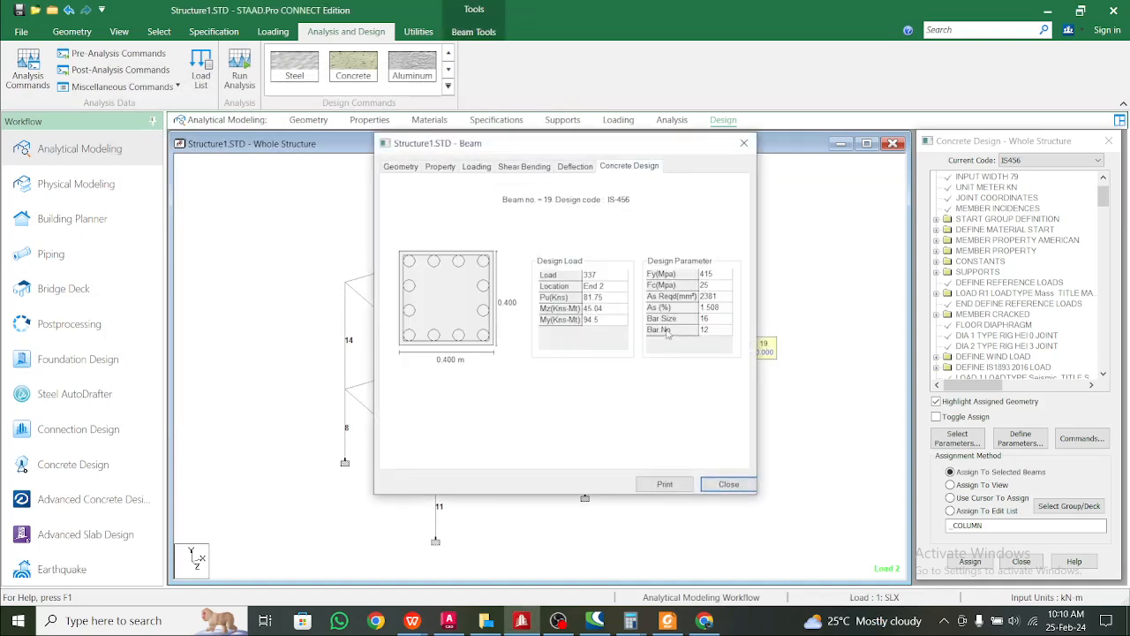
pyautogui.click(744, 143)
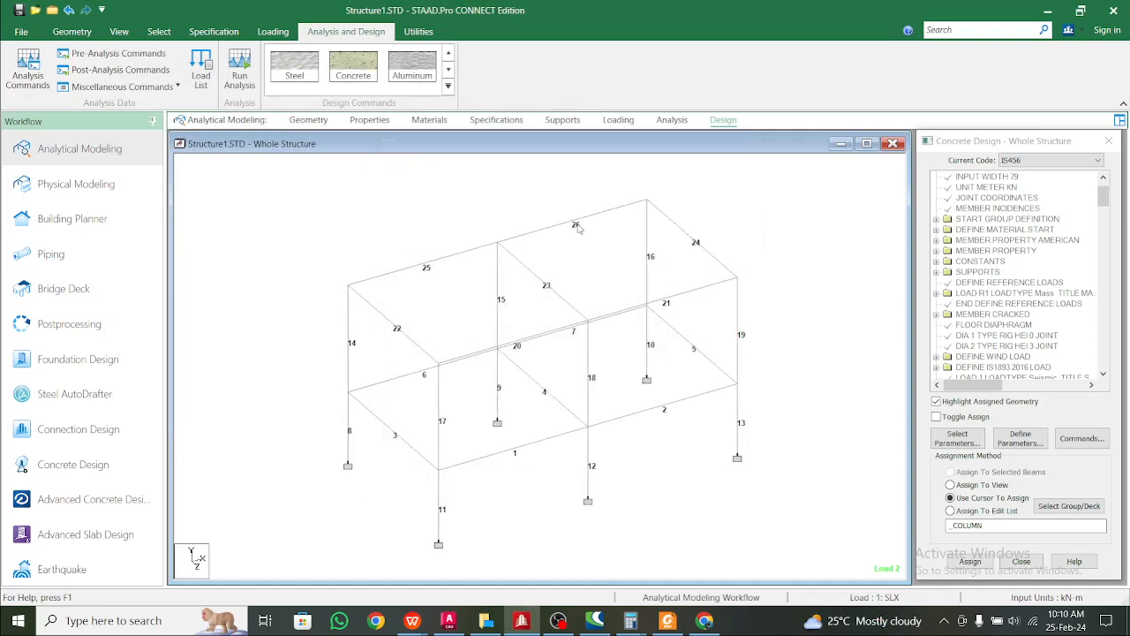
pyautogui.doubleClick(569, 216)
pyautogui.click(628, 166)
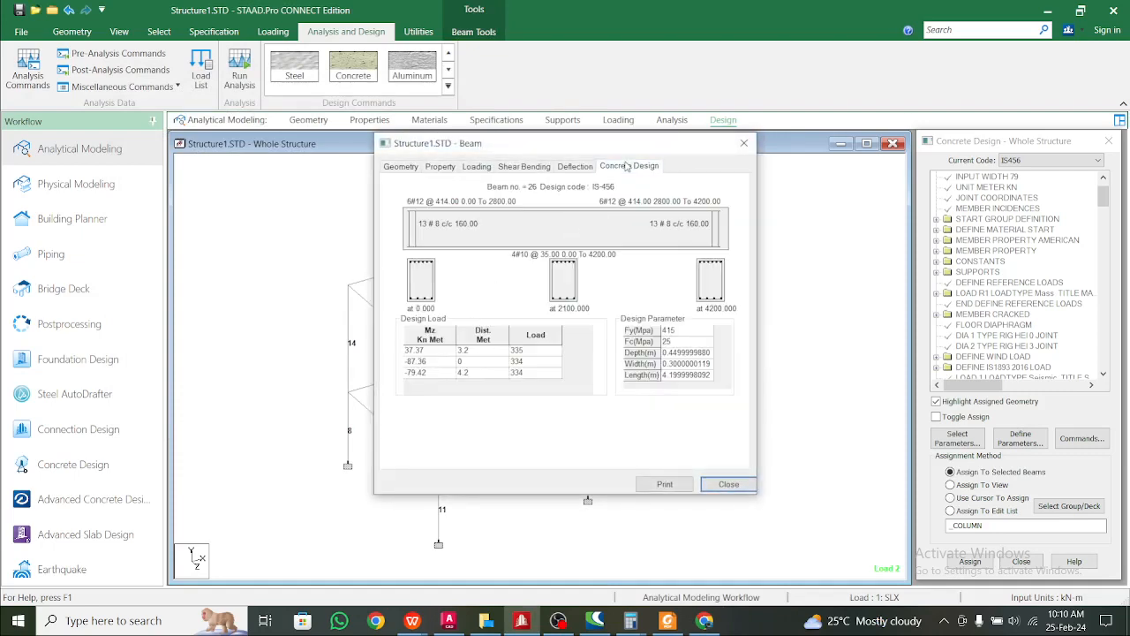
pyautogui.click(744, 143)
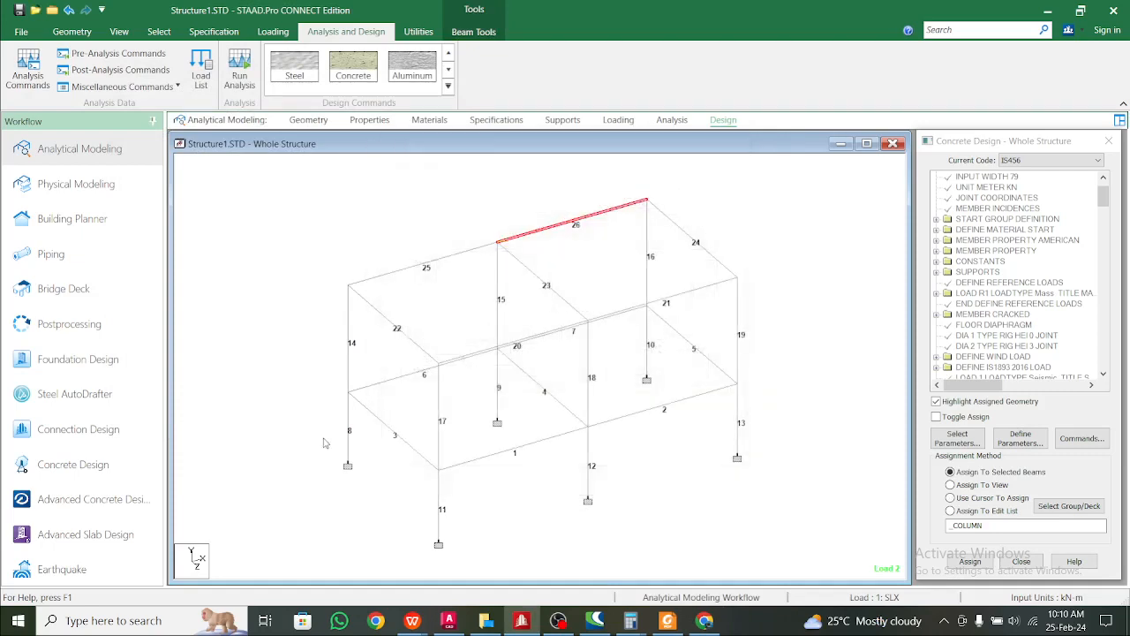
# - Launch the Advanced Concrete Design workflow (RCDC) with airplane mode on, accepting the STAAD Advanced Concrete Design license option
pyautogui.click(86, 500)
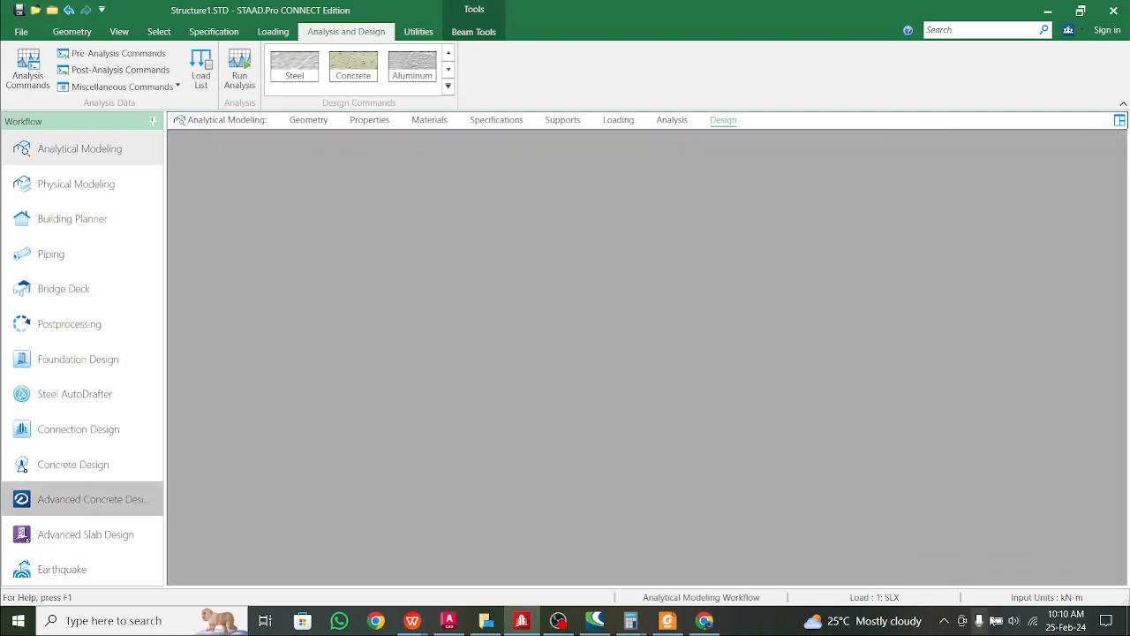
pyautogui.click(1033, 621)
pyautogui.click(962, 590)
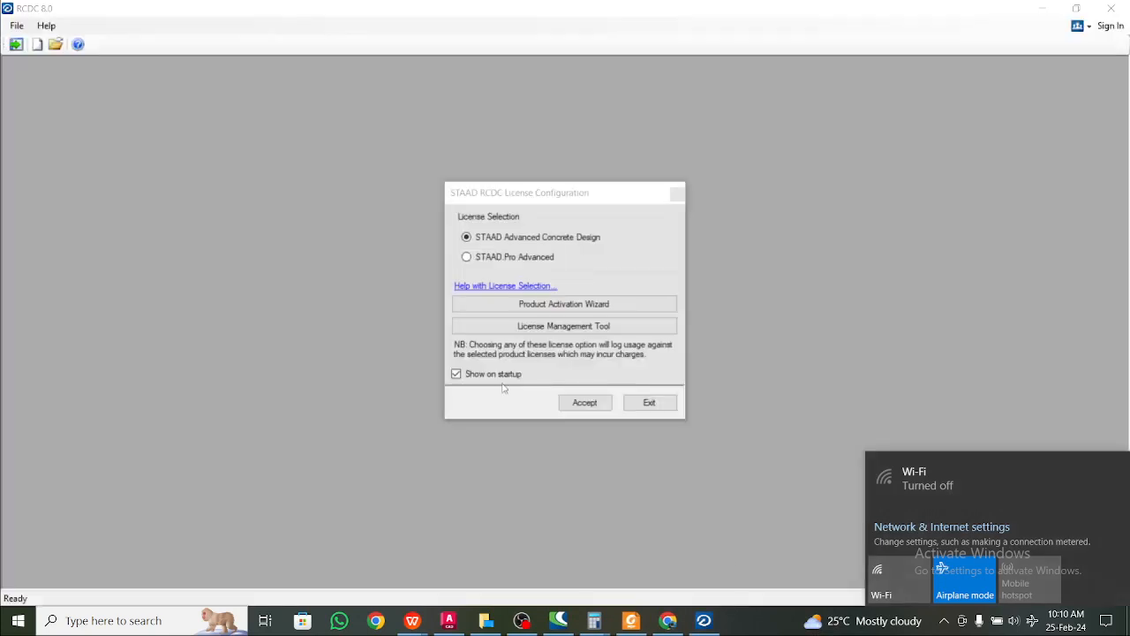
pyautogui.click(585, 402)
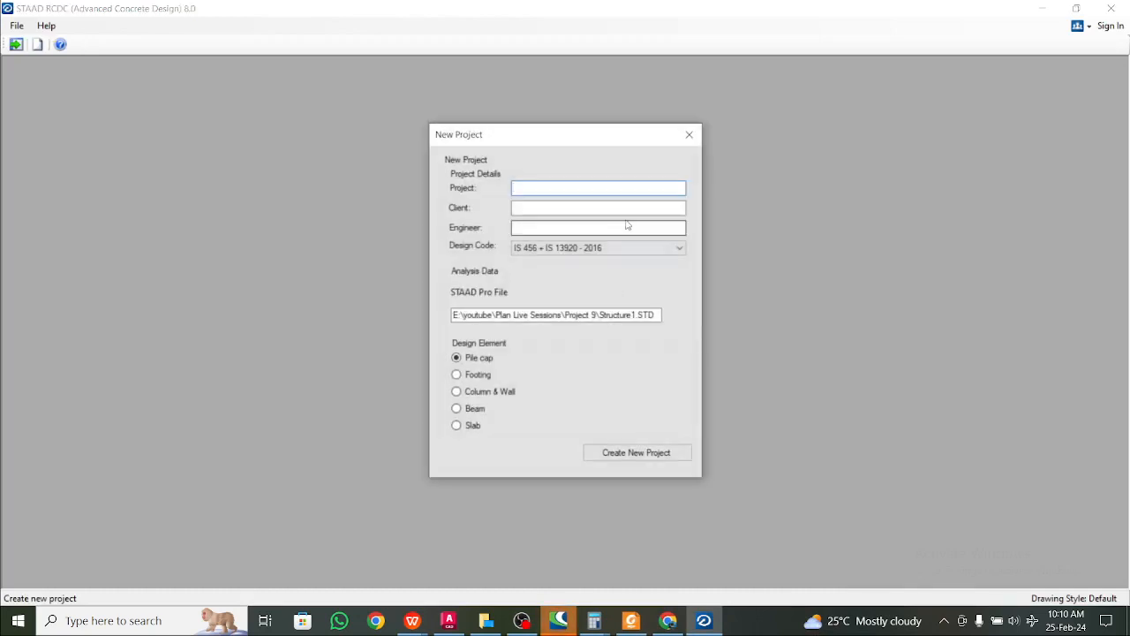
# - Create a Column & Wall project from Structure1.STD, entering "-" for the project, client and engineer
pyautogui.write('-')
pyautogui.press('Tab')
pyautogui.write('-')
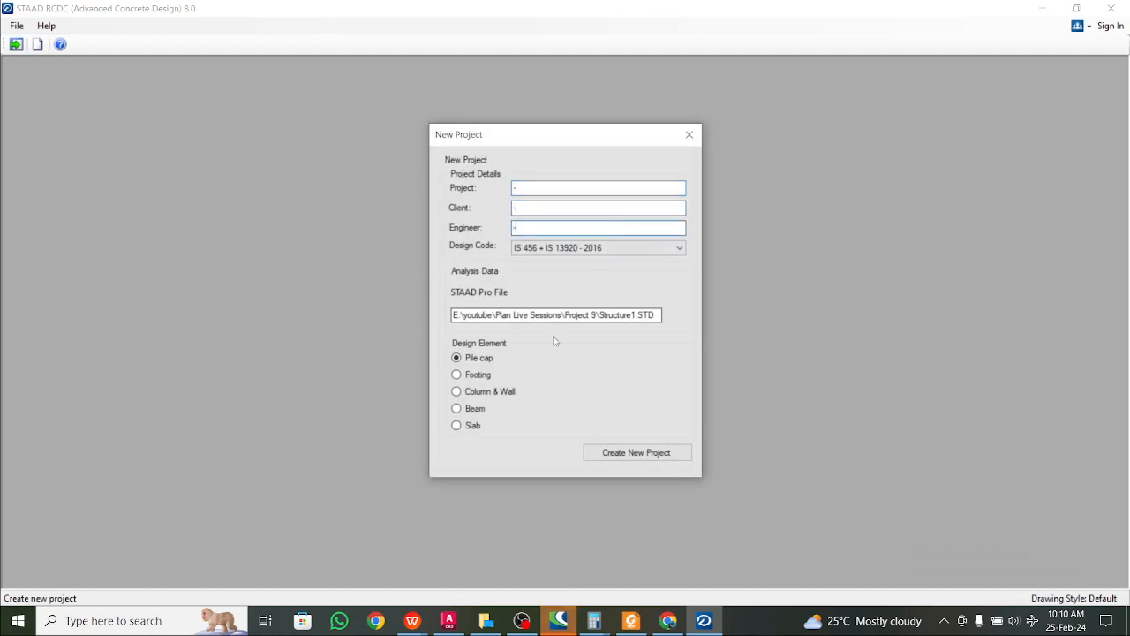
pyautogui.click(491, 393)
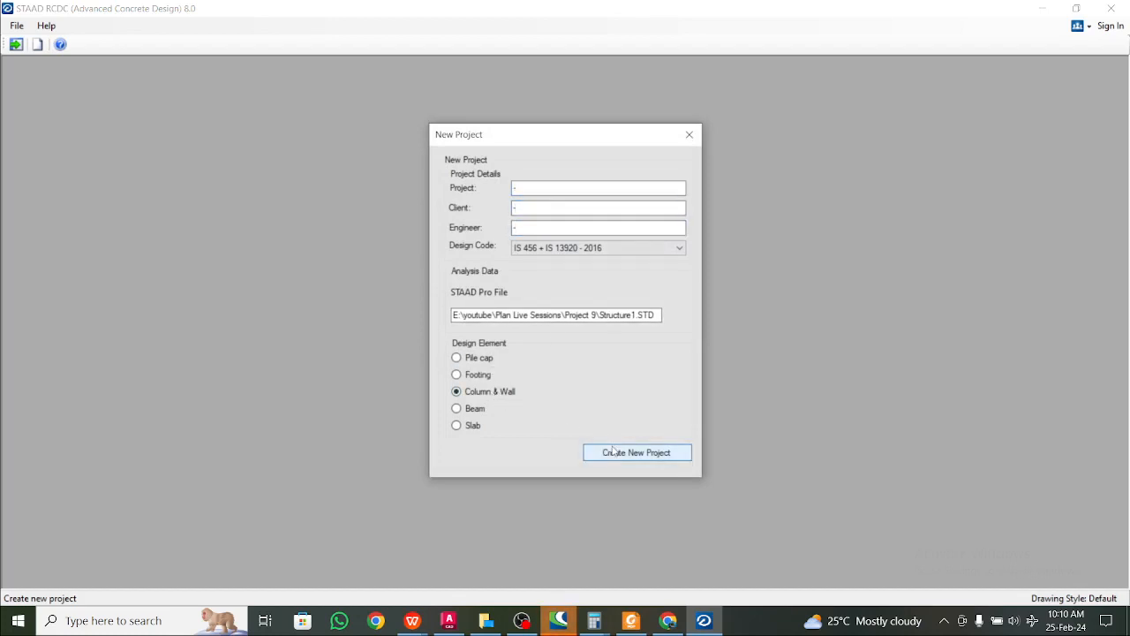
pyautogui.click(618, 451)
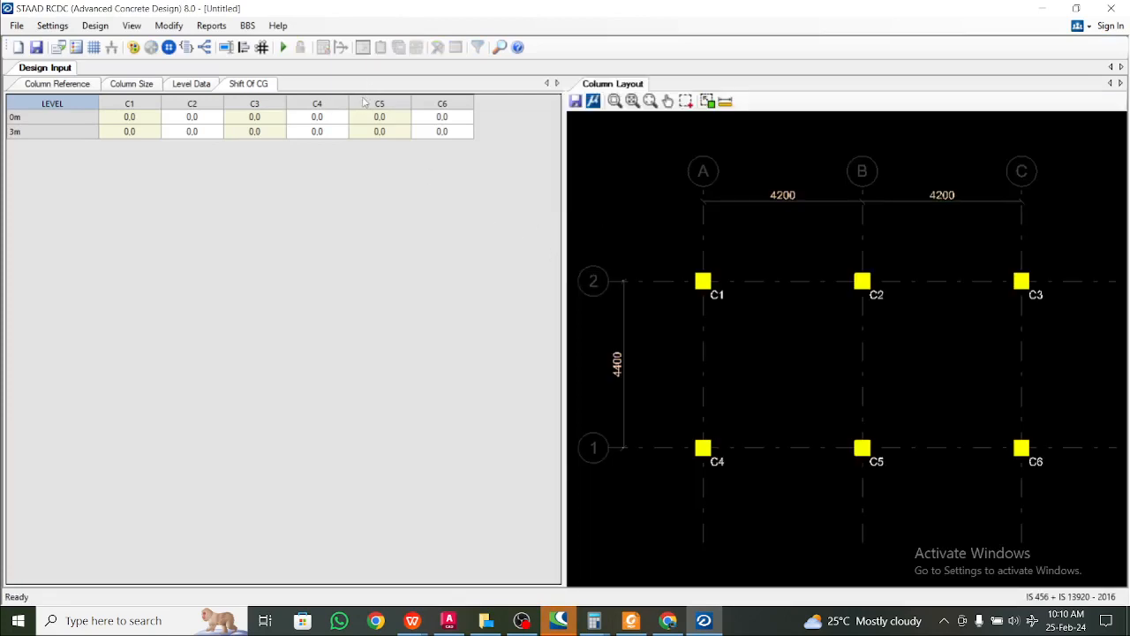
# - Set the column steel grade to Fe500 for both the 0m and 3m levels
pyautogui.click(200, 82)
pyautogui.click(509, 138)
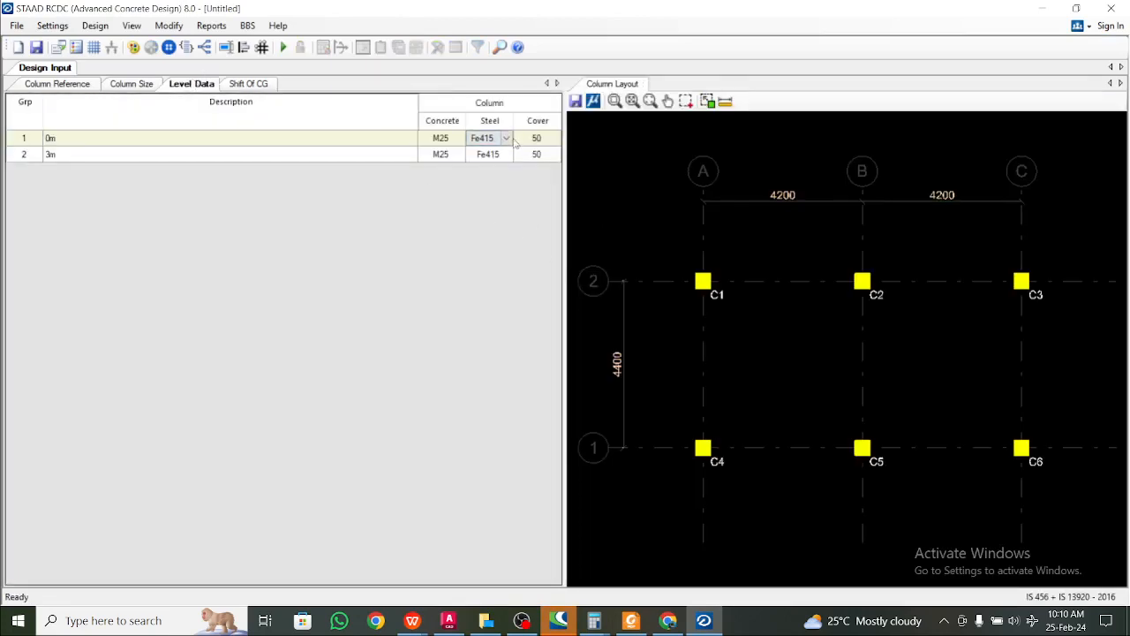
pyautogui.click(508, 138)
pyautogui.click(488, 189)
pyautogui.click(509, 155)
pyautogui.click(509, 156)
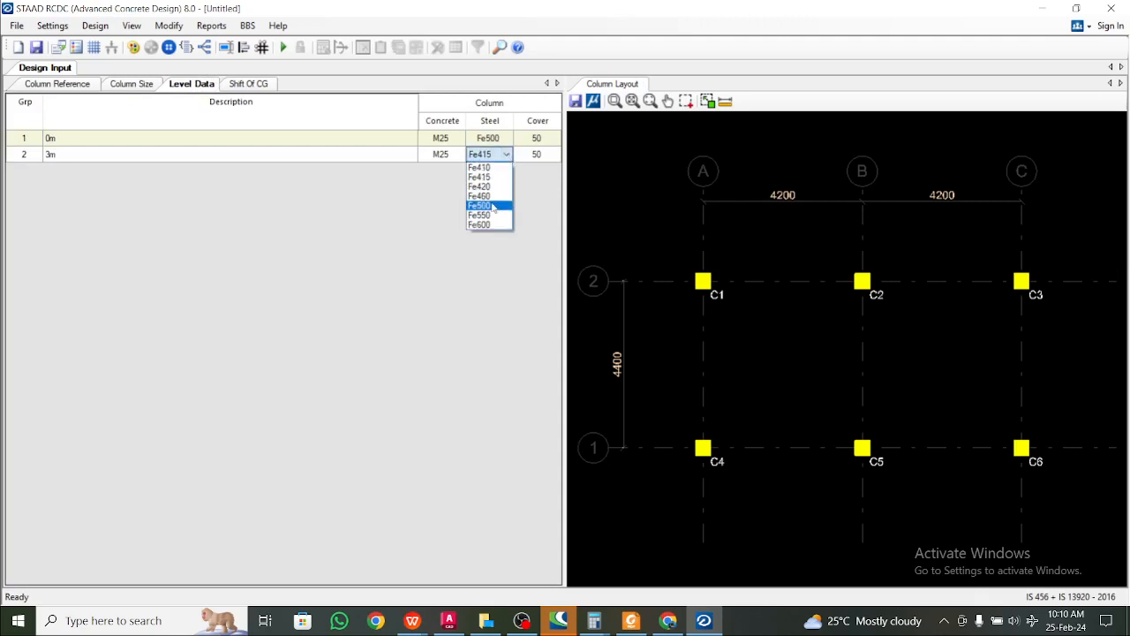
pyautogui.click(491, 205)
# - Set the column concrete cover to 40 for both the 0m and 3m levels
pyautogui.click(535, 138)
pyautogui.write('40')
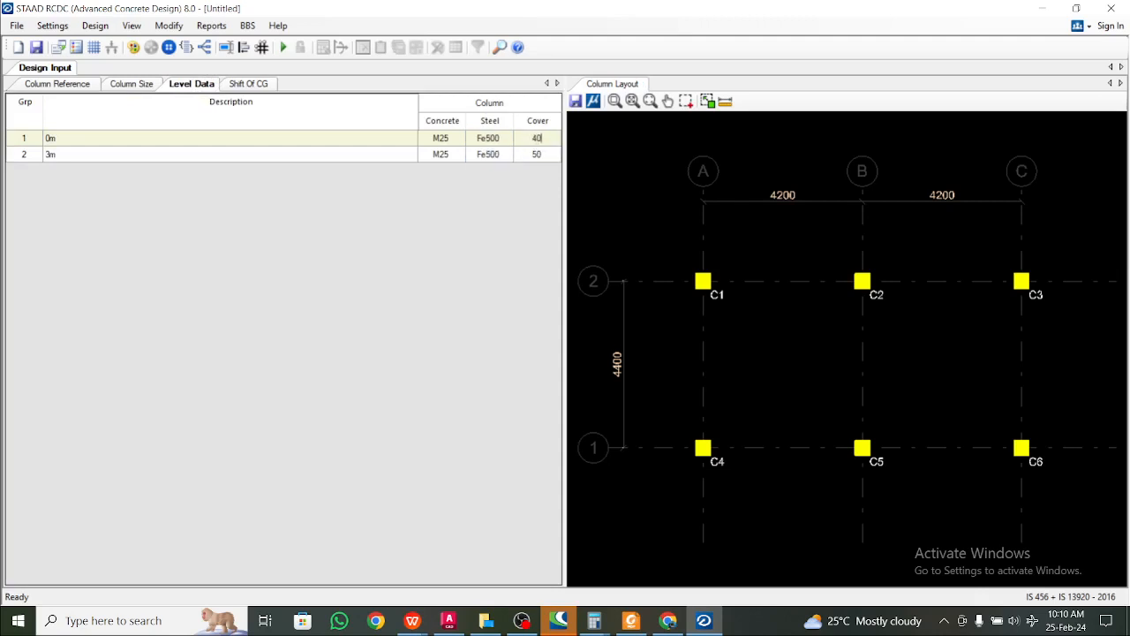
pyautogui.click(537, 155)
pyautogui.write('40')
# - Enable Ductile Design in the design settings
pyautogui.click(52, 26)
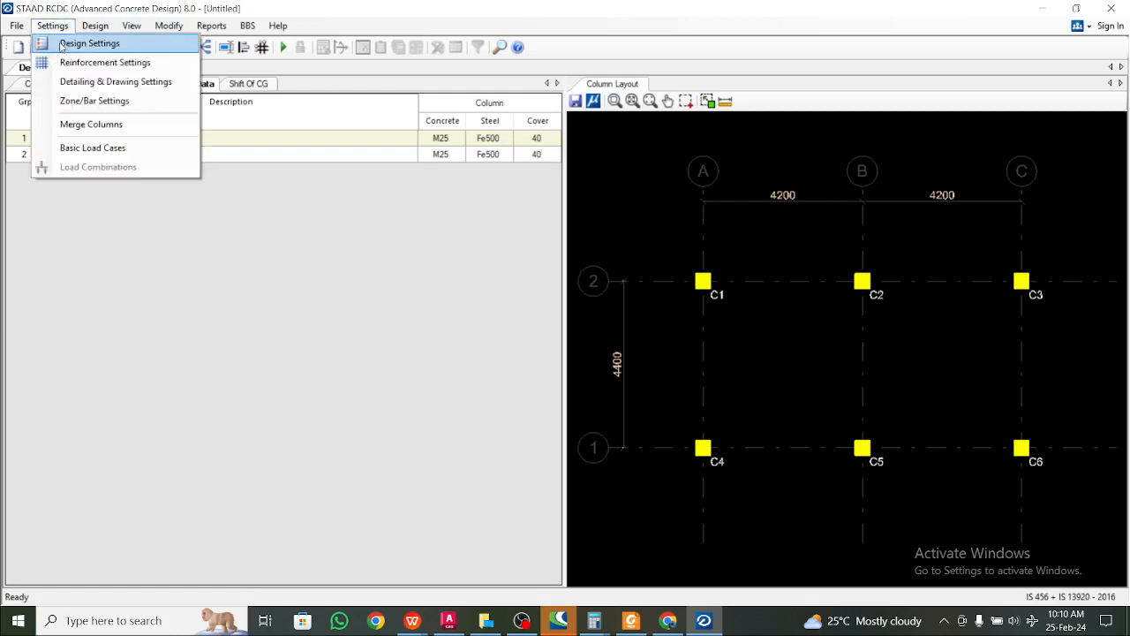
pyautogui.click(65, 42)
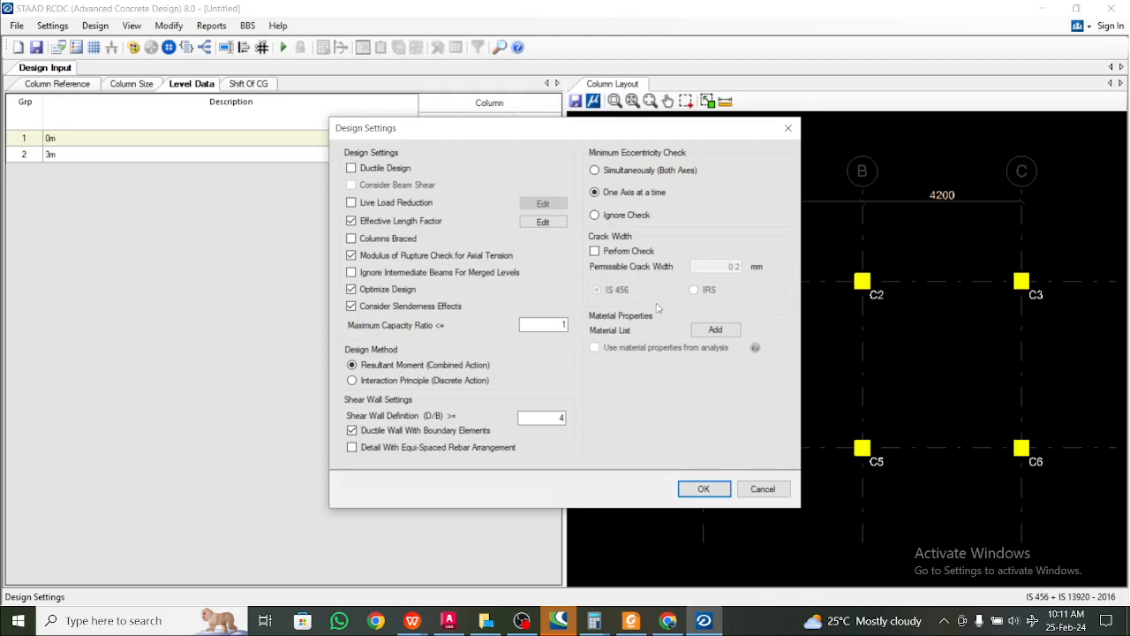
pyautogui.click(688, 486)
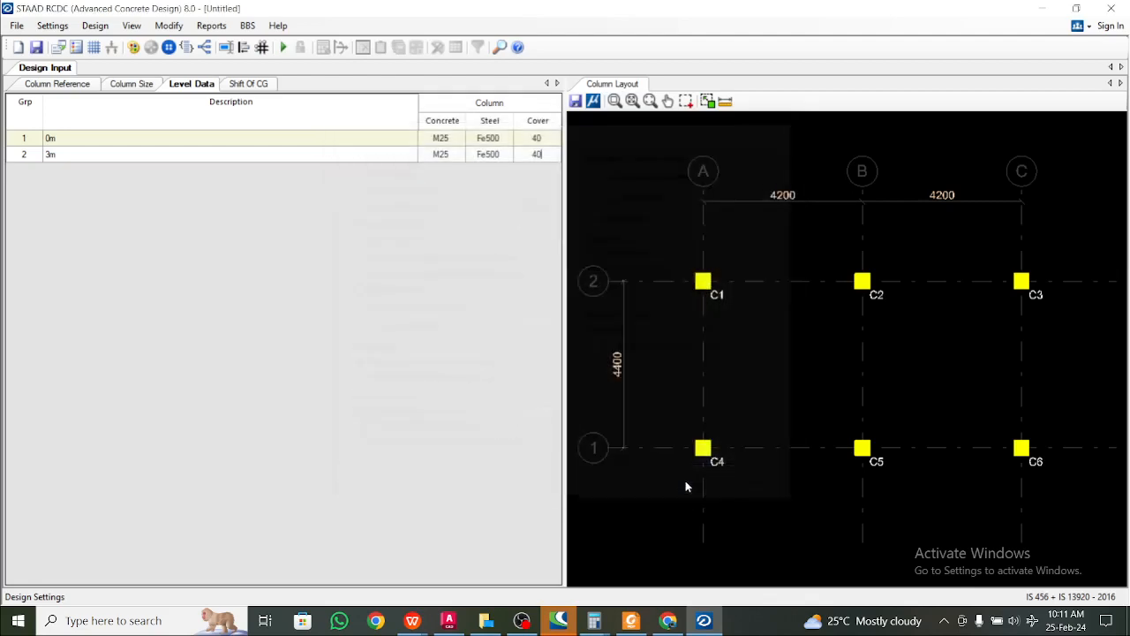
pyautogui.click(52, 26)
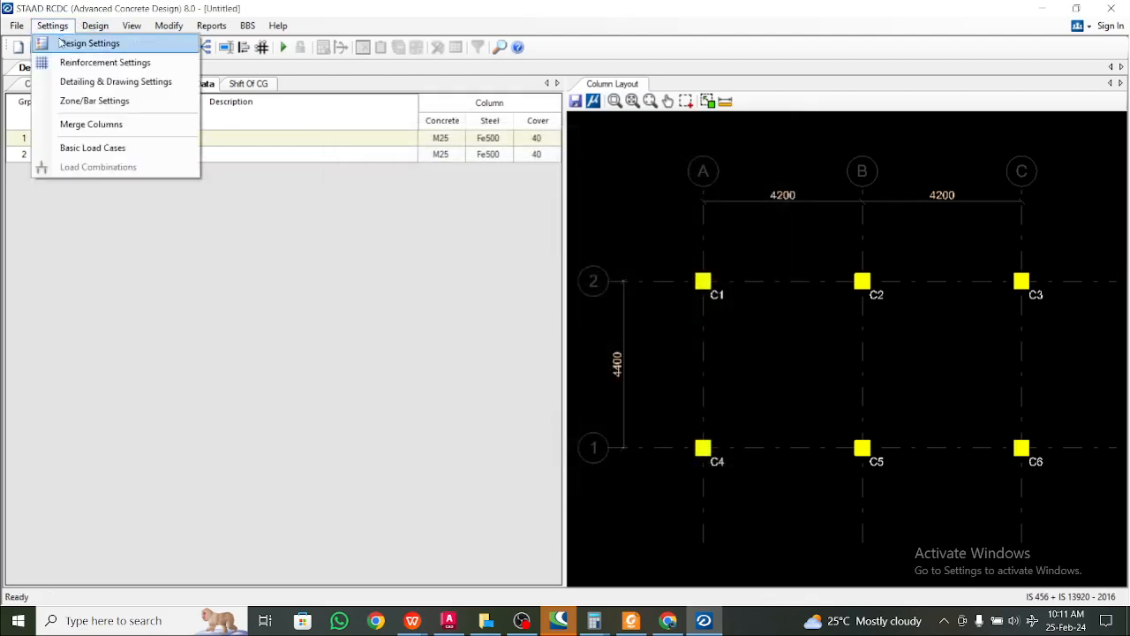
pyautogui.click(60, 42)
pyautogui.click(378, 157)
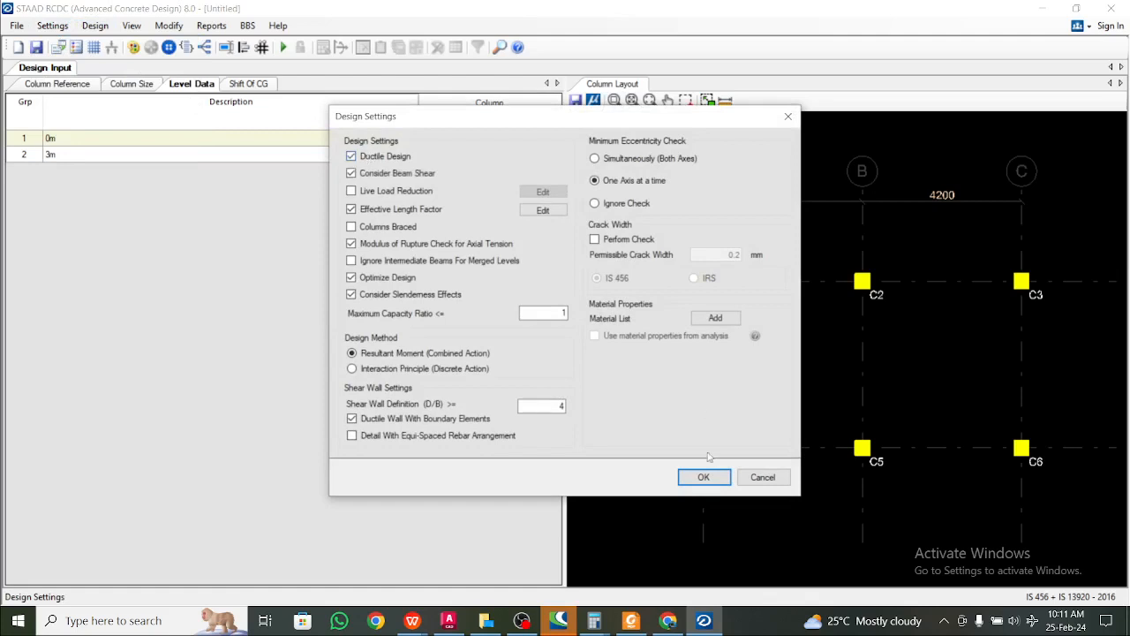
pyautogui.click(705, 482)
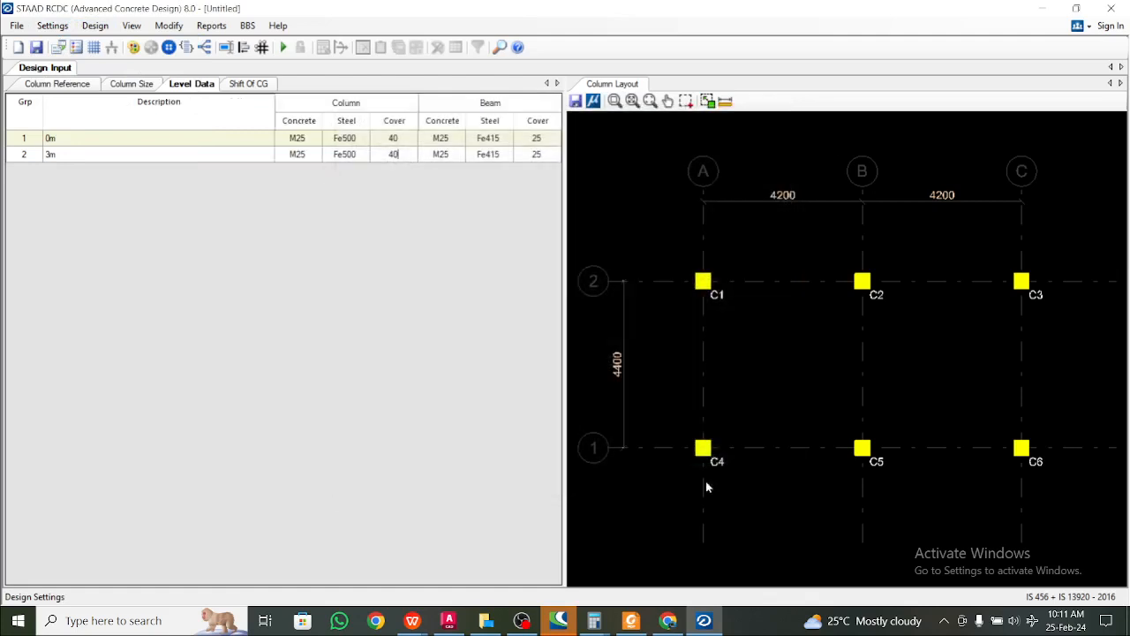
# - In the basic load cases, assign Earthquake X to SLX, Earthquake Y to SLY and Earthquake Z to SLZ
pyautogui.click(52, 26)
pyautogui.click(92, 148)
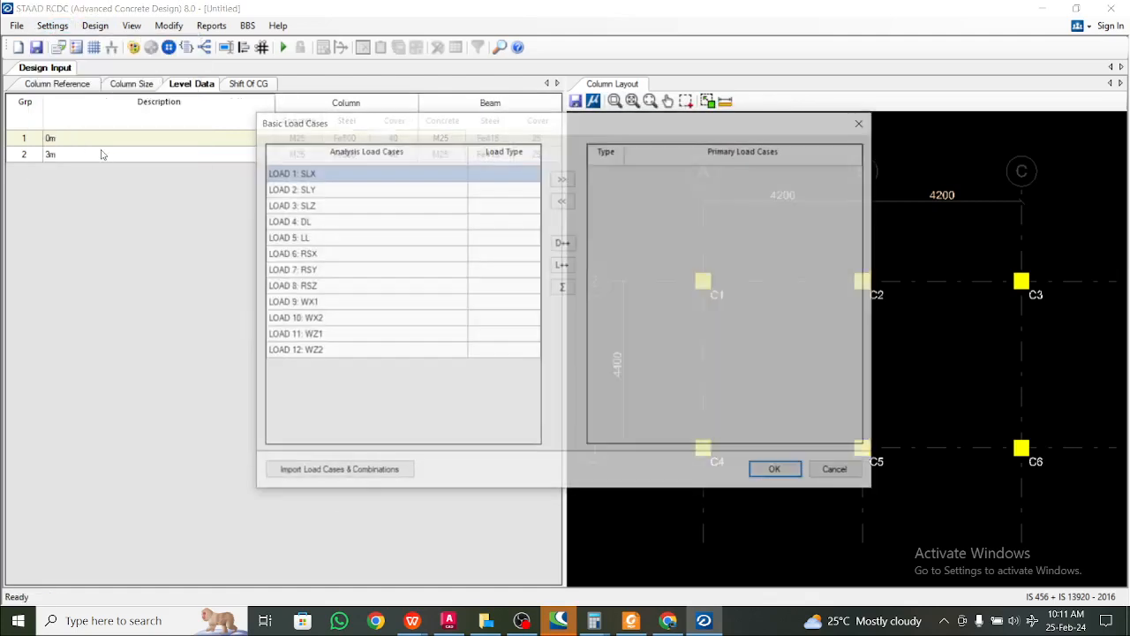
pyautogui.click(521, 171)
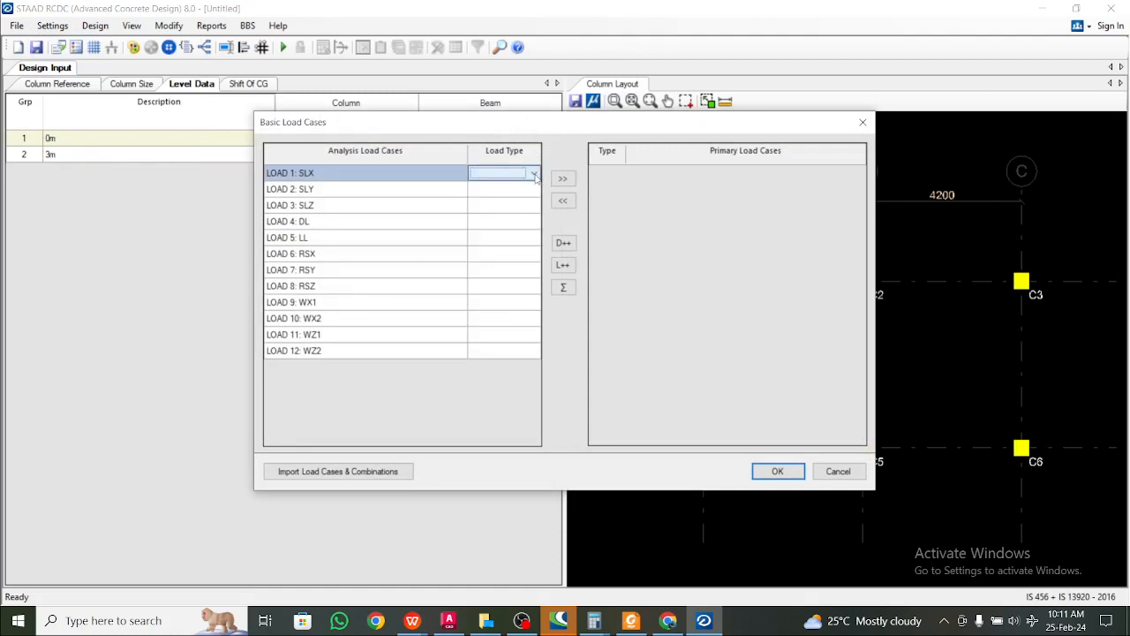
pyautogui.click(533, 172)
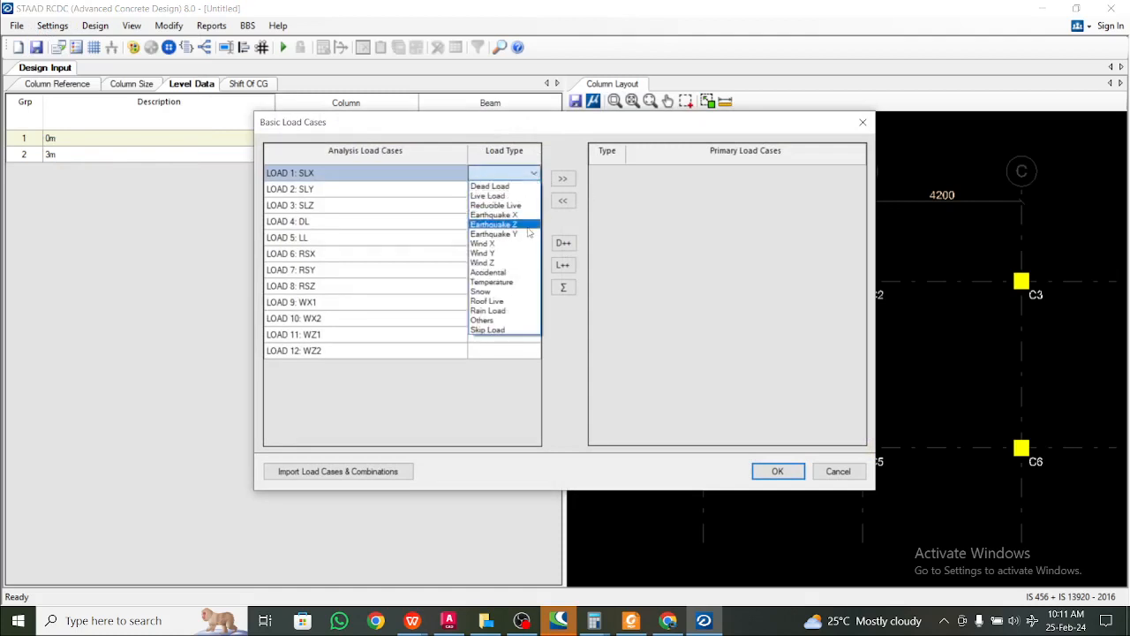
pyautogui.click(521, 215)
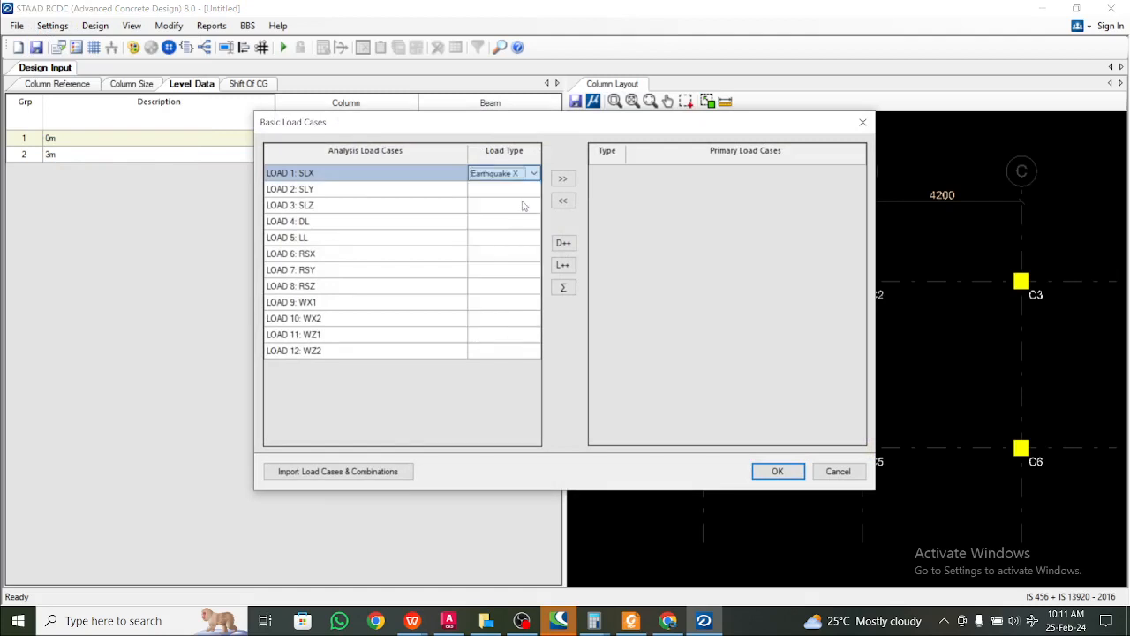
pyautogui.click(533, 191)
pyautogui.click(533, 191)
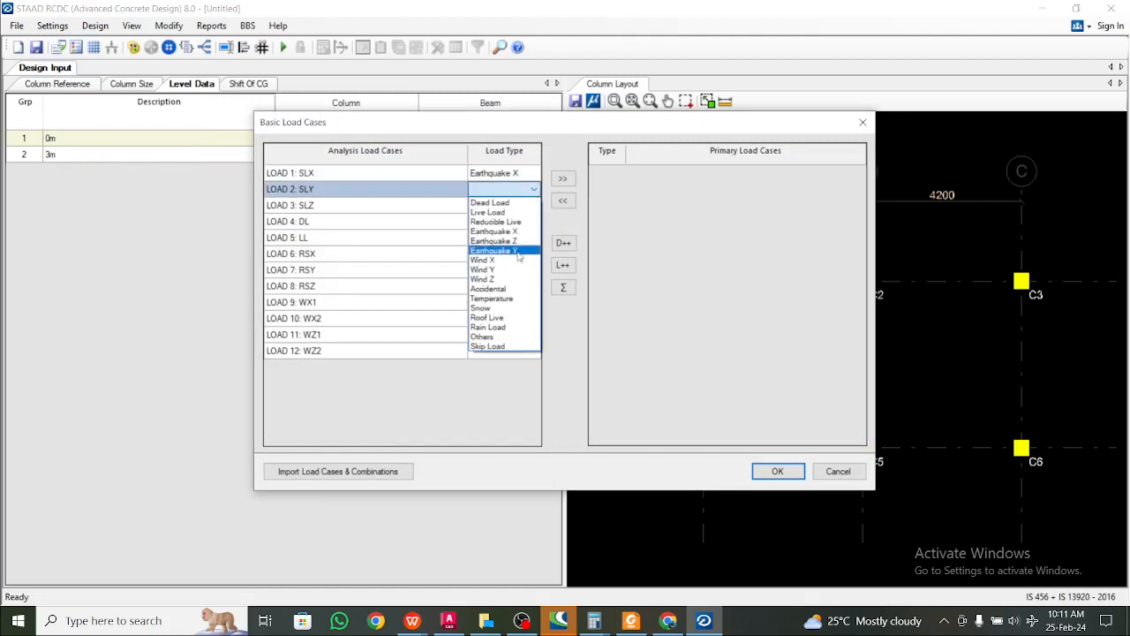
pyautogui.click(519, 251)
pyautogui.click(530, 209)
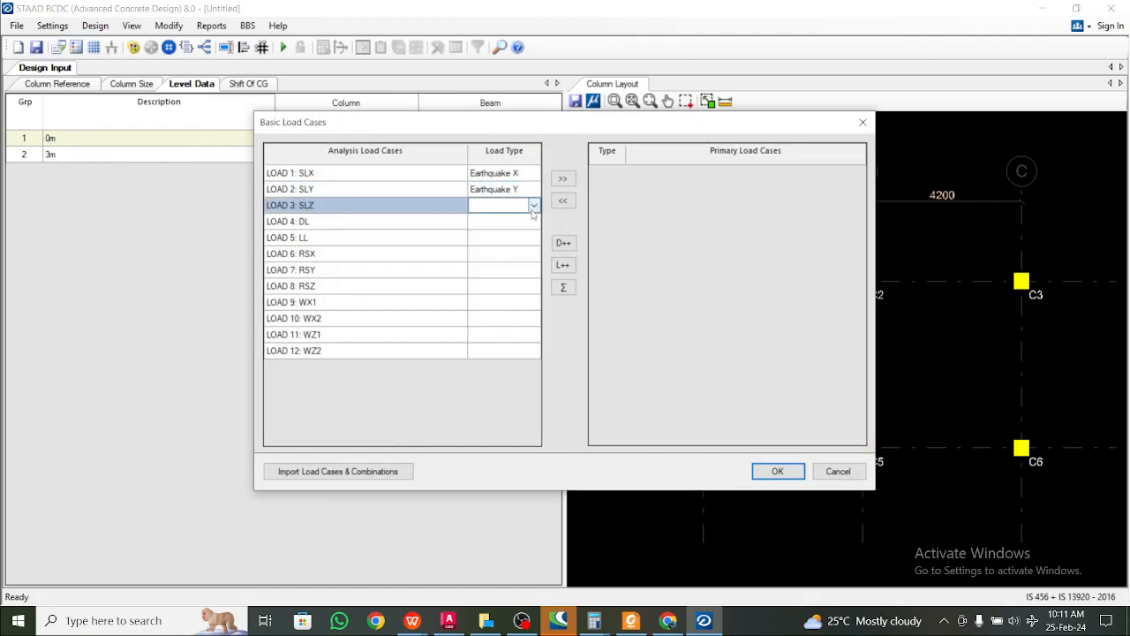
pyautogui.click(534, 207)
pyautogui.click(521, 275)
# - Assign the Dead Load type to load case DL and the Live Load type to load case LL
pyautogui.click(533, 224)
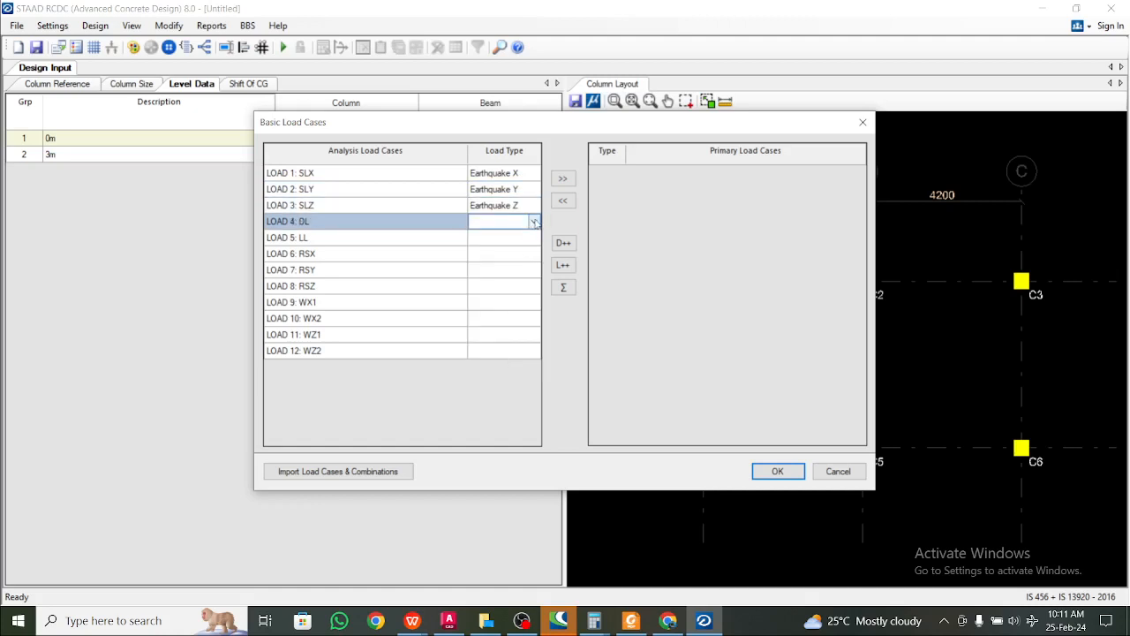
pyautogui.click(534, 221)
pyautogui.click(522, 233)
pyautogui.click(533, 239)
pyautogui.click(536, 239)
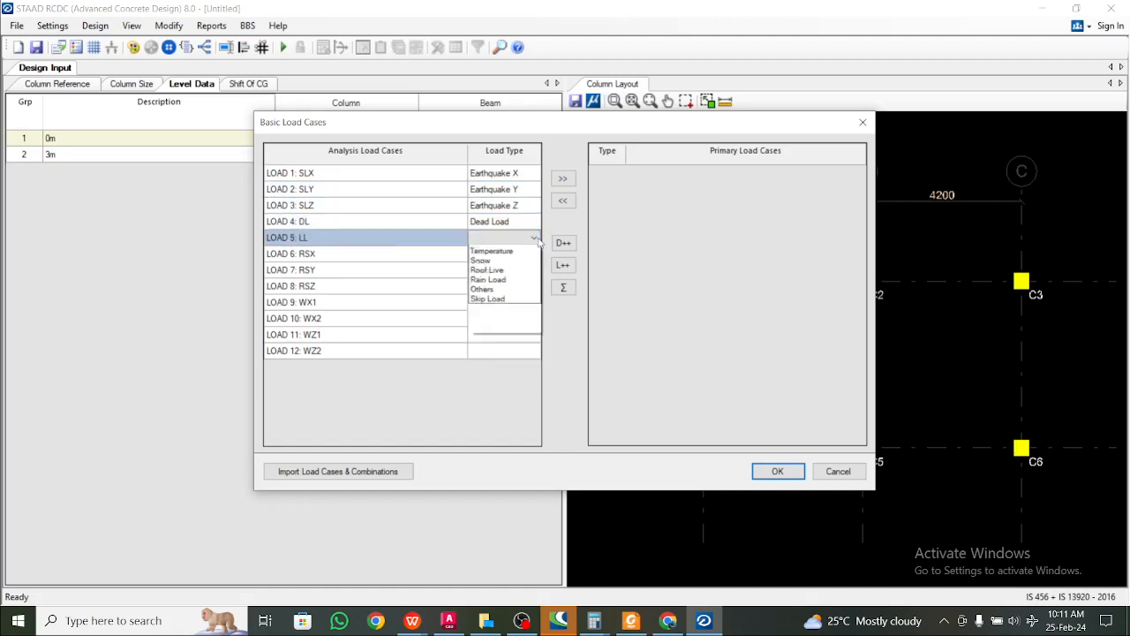
pyautogui.click(522, 259)
# - Assign Earthquake X to load case RSX, and Earthquake Y to load cases RSY and RSZ
pyautogui.click(533, 254)
pyautogui.click(536, 254)
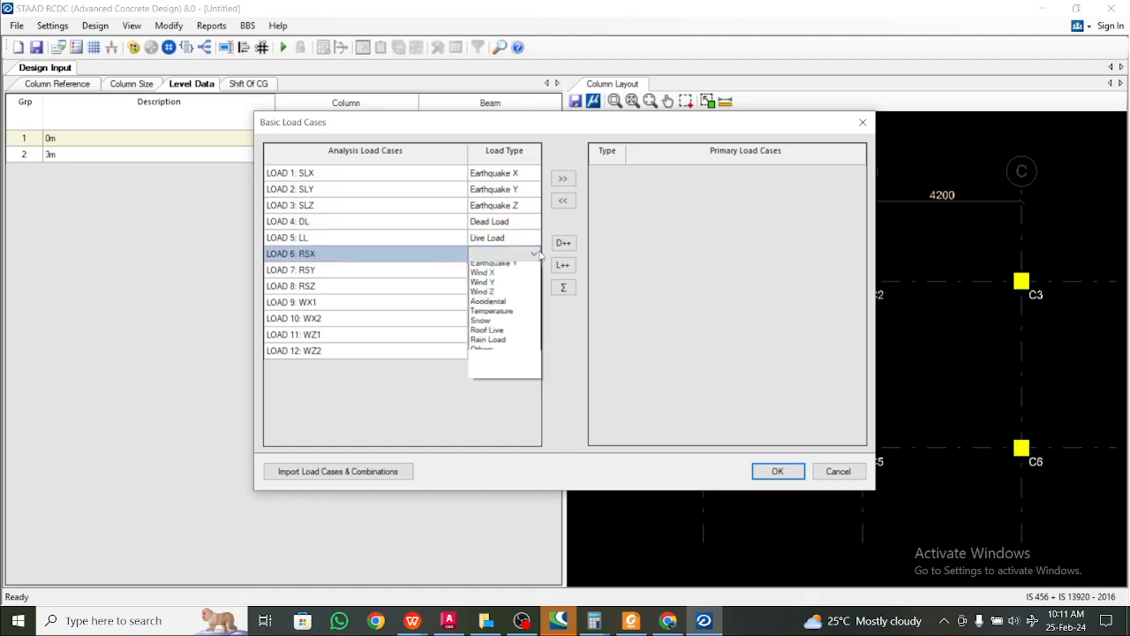
pyautogui.click(516, 296)
pyautogui.click(532, 270)
pyautogui.click(533, 270)
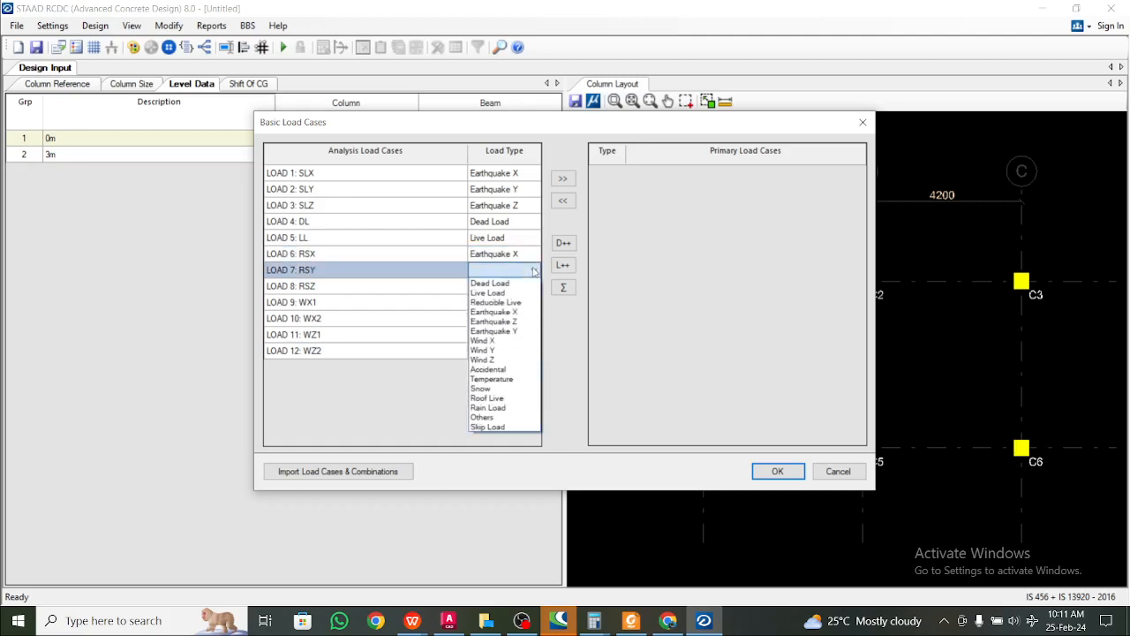
pyautogui.click(518, 321)
pyautogui.click(533, 271)
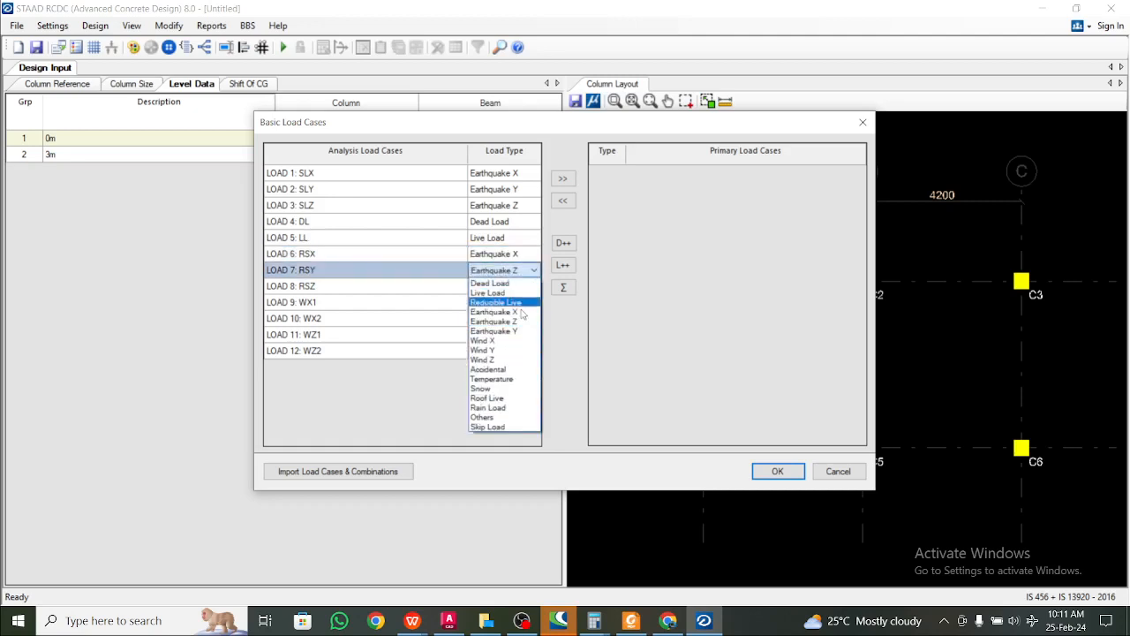
pyautogui.click(517, 331)
pyautogui.click(532, 286)
pyautogui.click(531, 288)
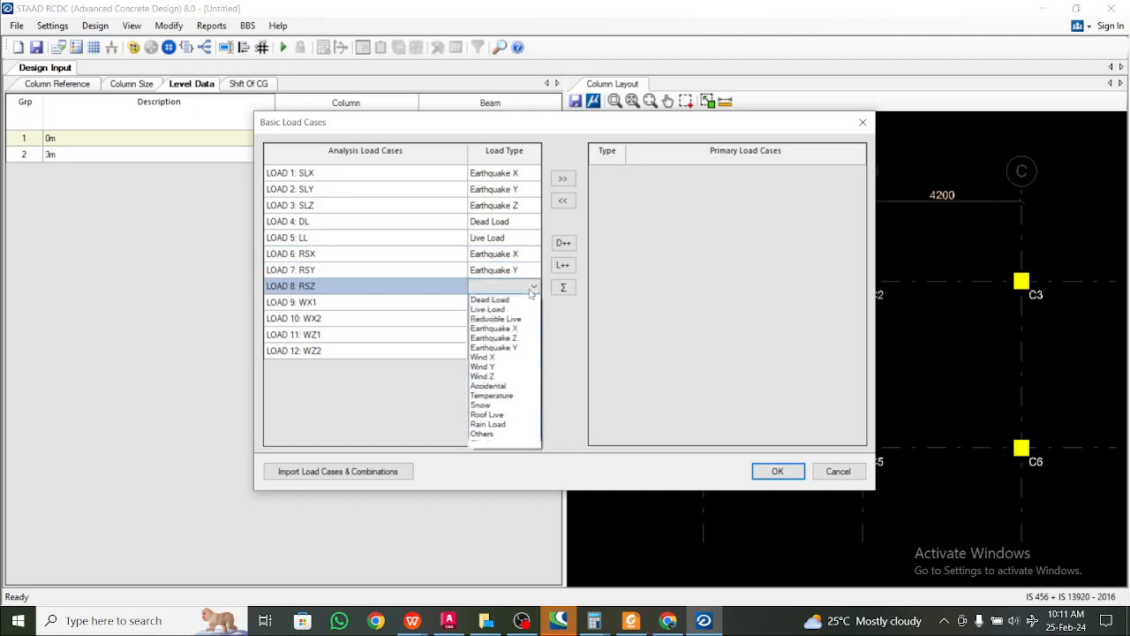
pyautogui.click(515, 348)
# - Assign the Wind X type to load cases WX1 and WX2
pyautogui.click(533, 302)
pyautogui.click(533, 305)
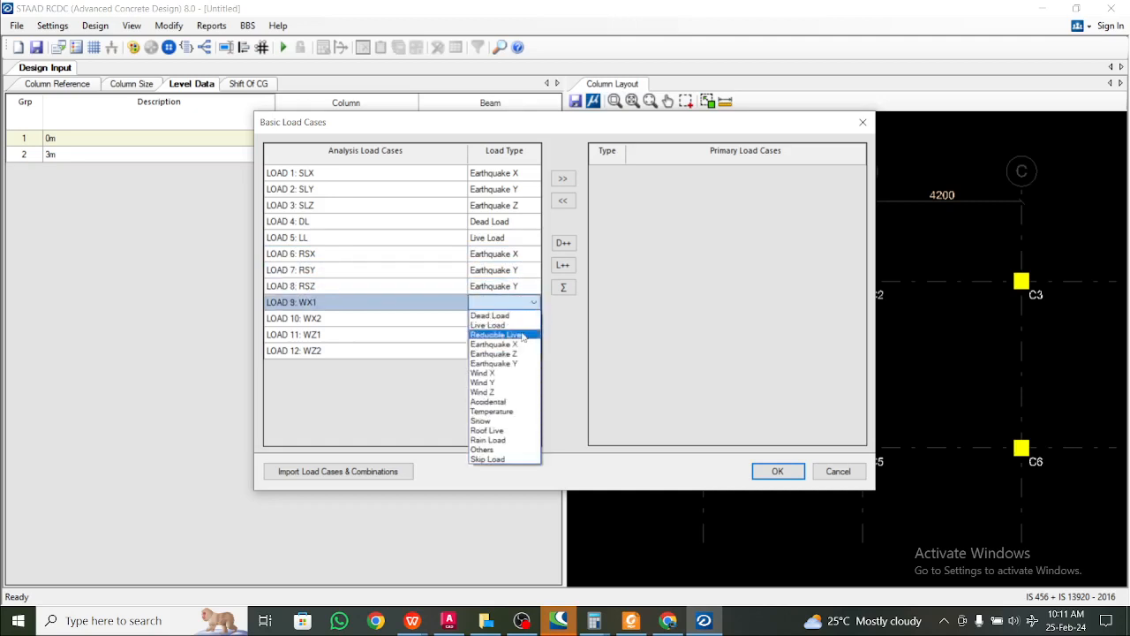
pyautogui.click(518, 371)
pyautogui.click(534, 319)
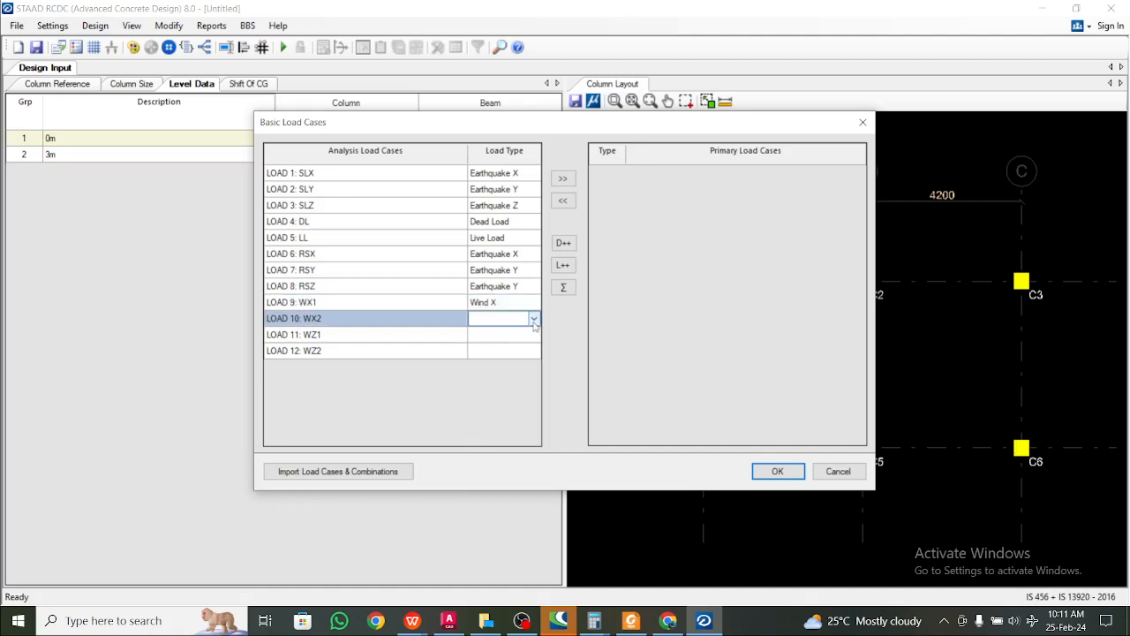
pyautogui.click(533, 320)
pyautogui.click(518, 386)
# - Assign the Wind Z type to load cases WZ1 and WZ2 in the basic load cases
pyautogui.click(534, 336)
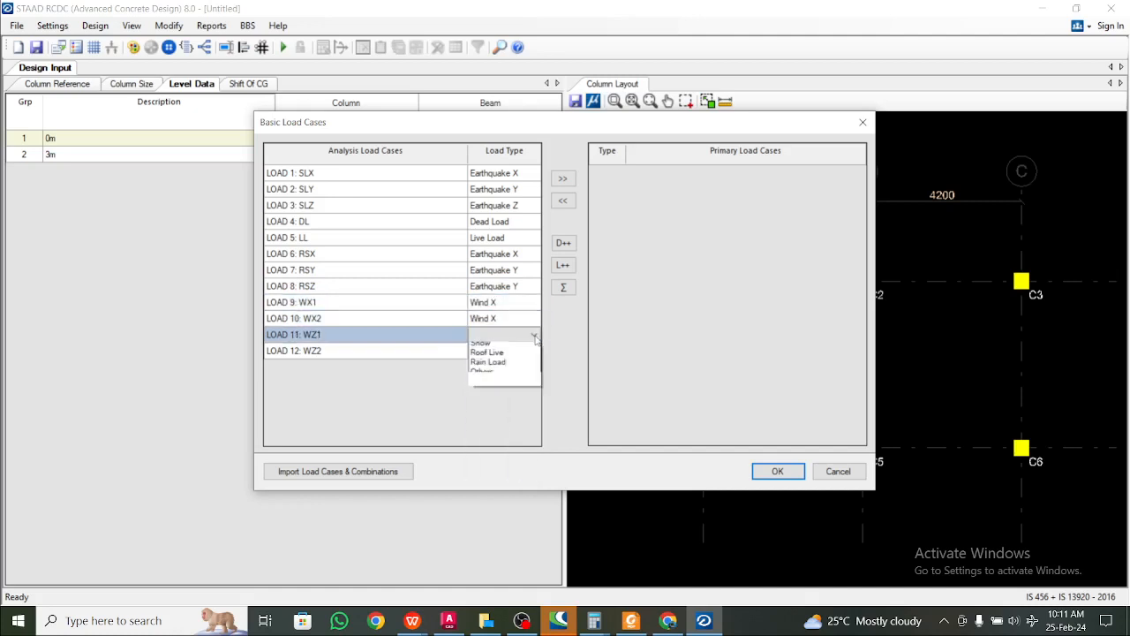
pyautogui.click(504, 419)
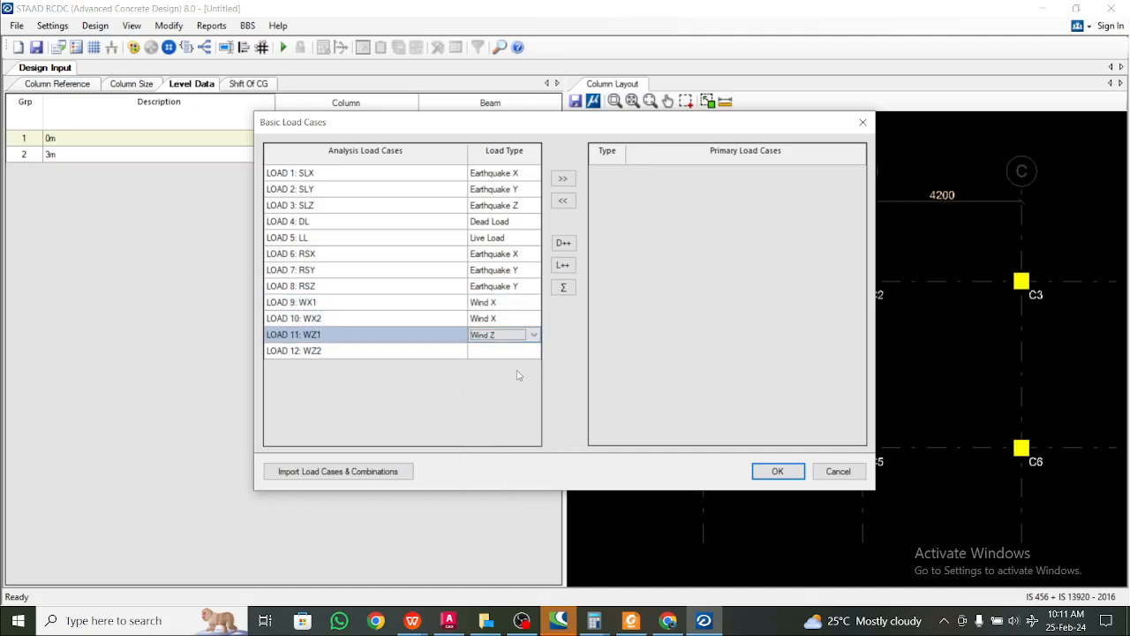
pyautogui.click(532, 354)
pyautogui.click(534, 351)
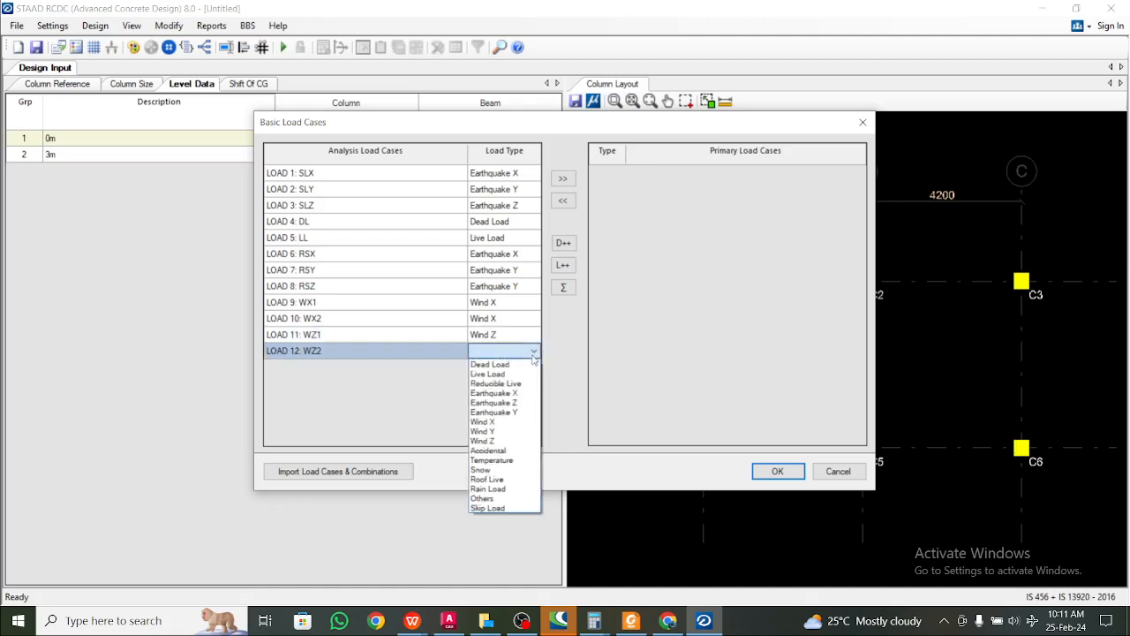
pyautogui.click(519, 442)
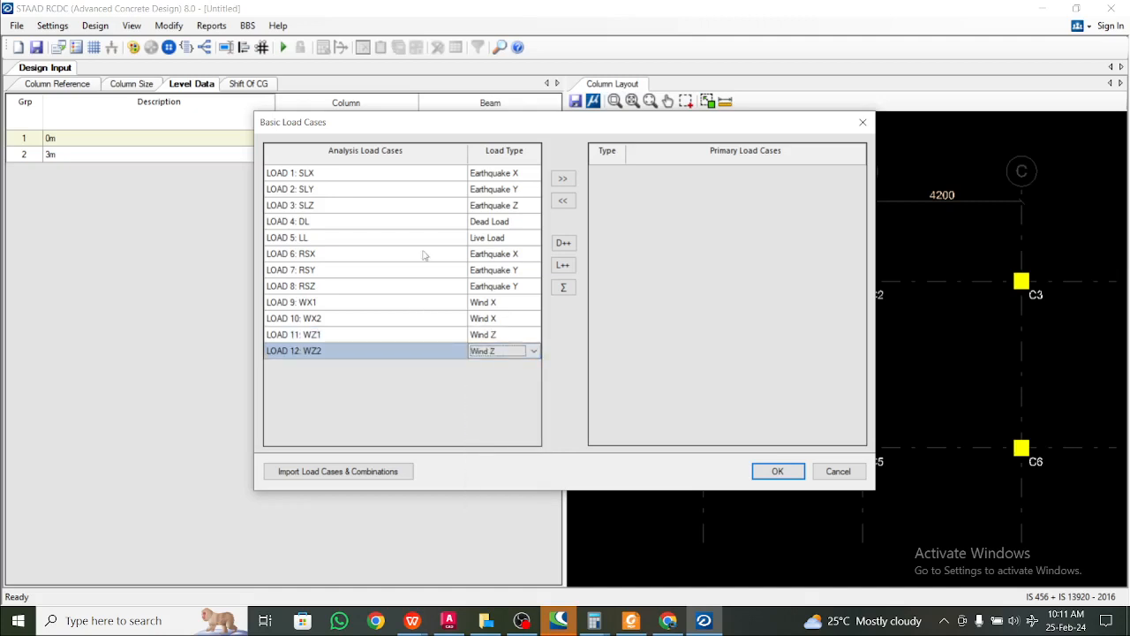
# - Transfer all twelve analysis load cases to the primary load cases and add the column design's load combinations from the analysis
pyautogui.moveTo(386, 184); pyautogui.dragTo(380, 382)
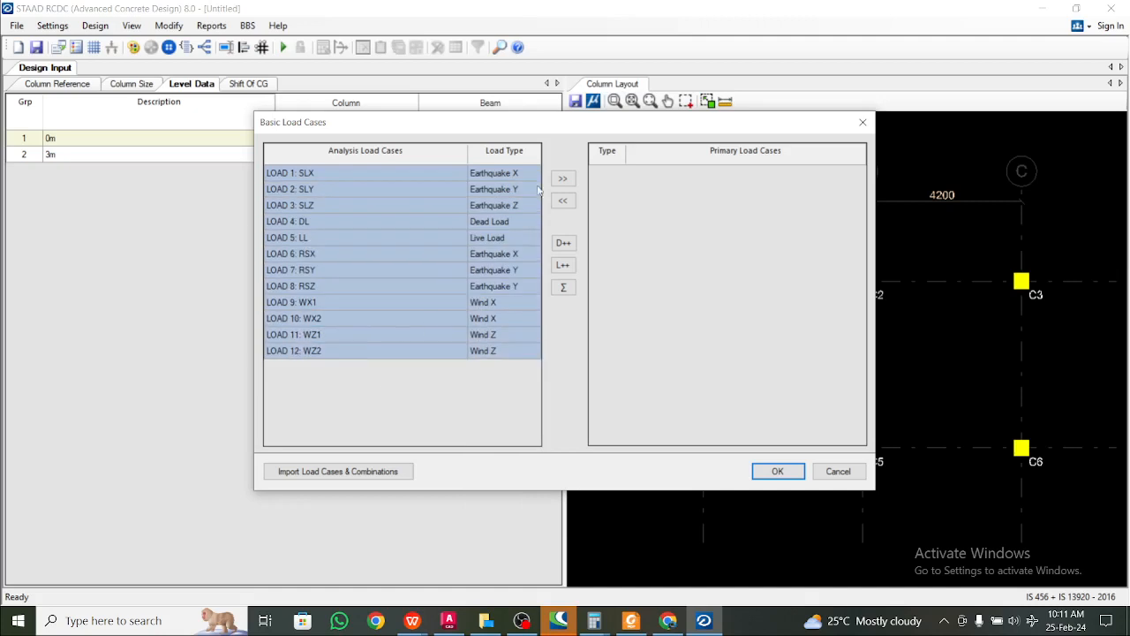
pyautogui.click(563, 178)
pyautogui.click(777, 470)
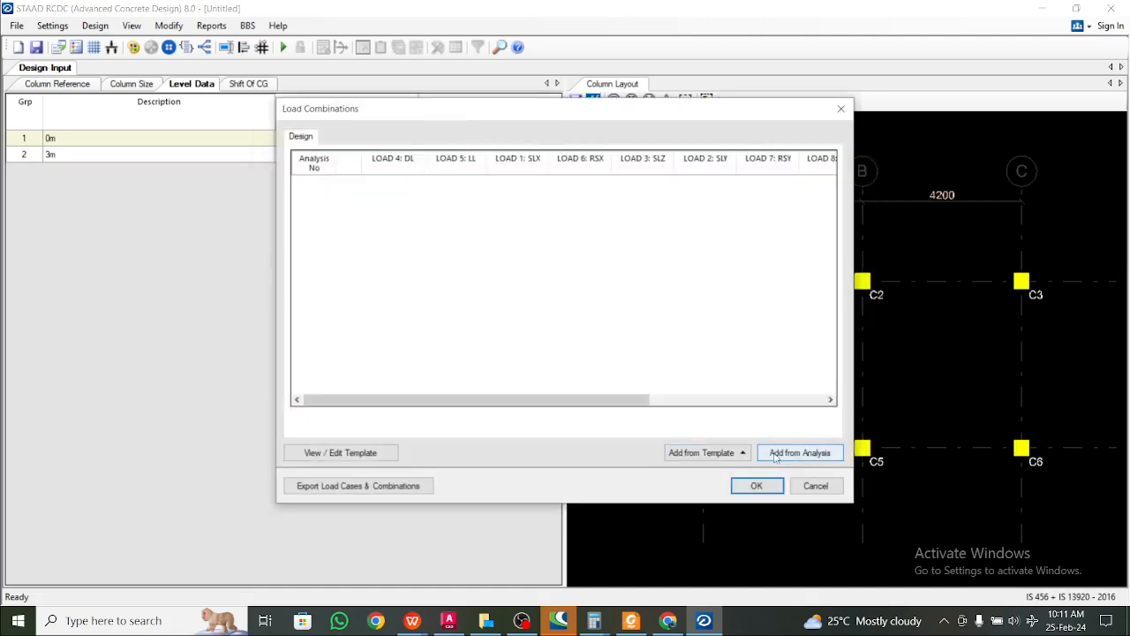
pyautogui.click(775, 456)
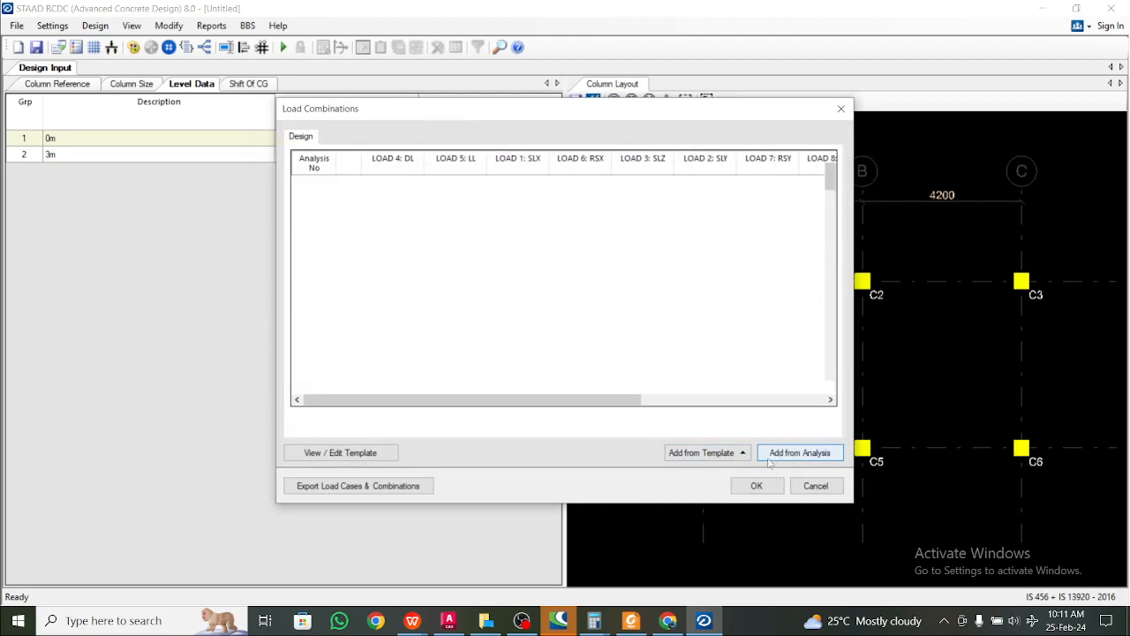
pyautogui.click(757, 485)
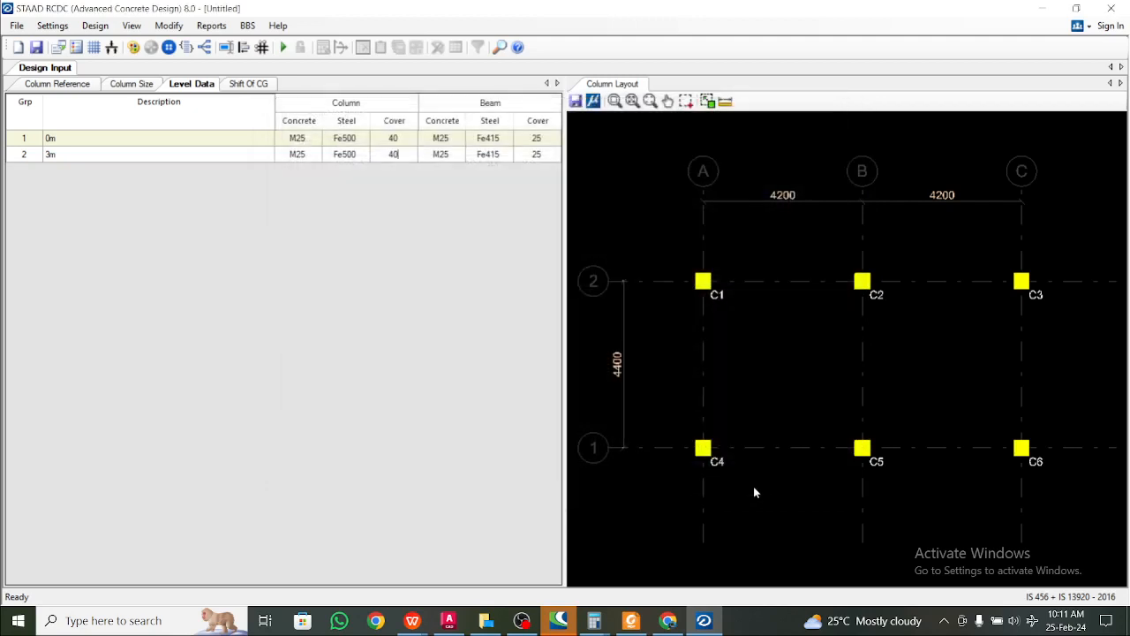
# - Set the minimum column rebar diameter to 16 in the reinforcement settings
pyautogui.click(55, 25)
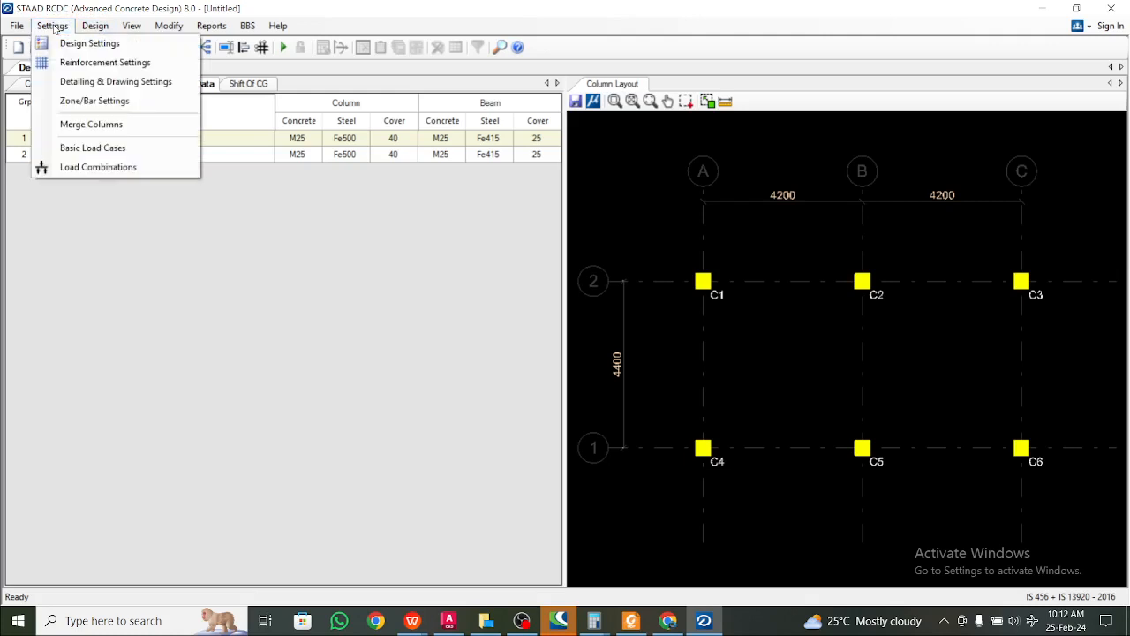
pyautogui.click(77, 63)
pyautogui.click(750, 153)
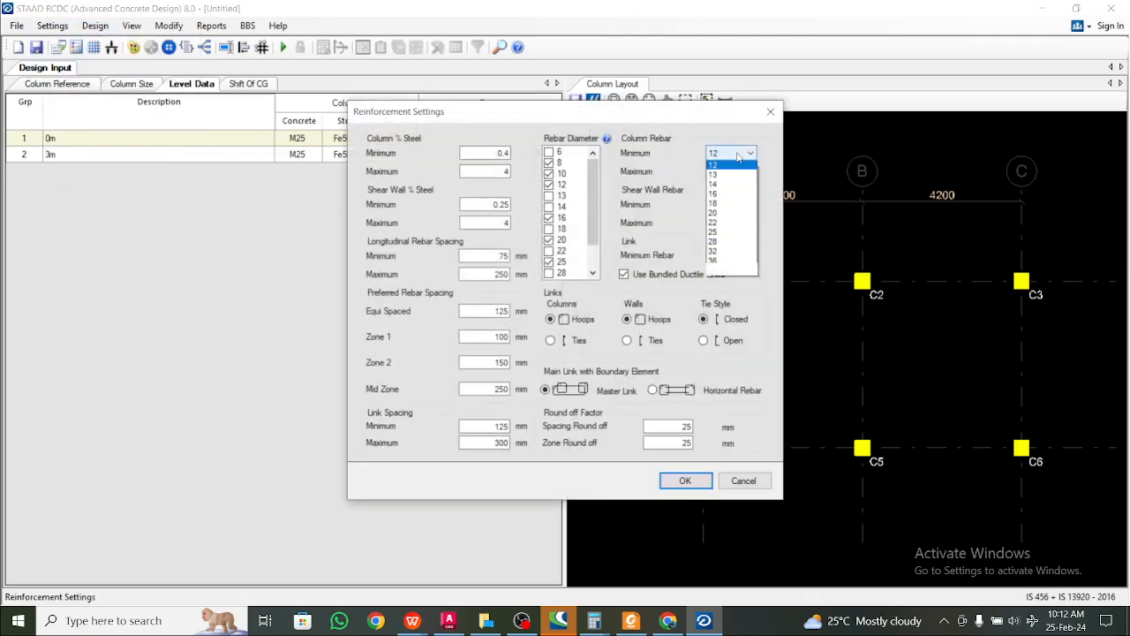
pyautogui.click(732, 215)
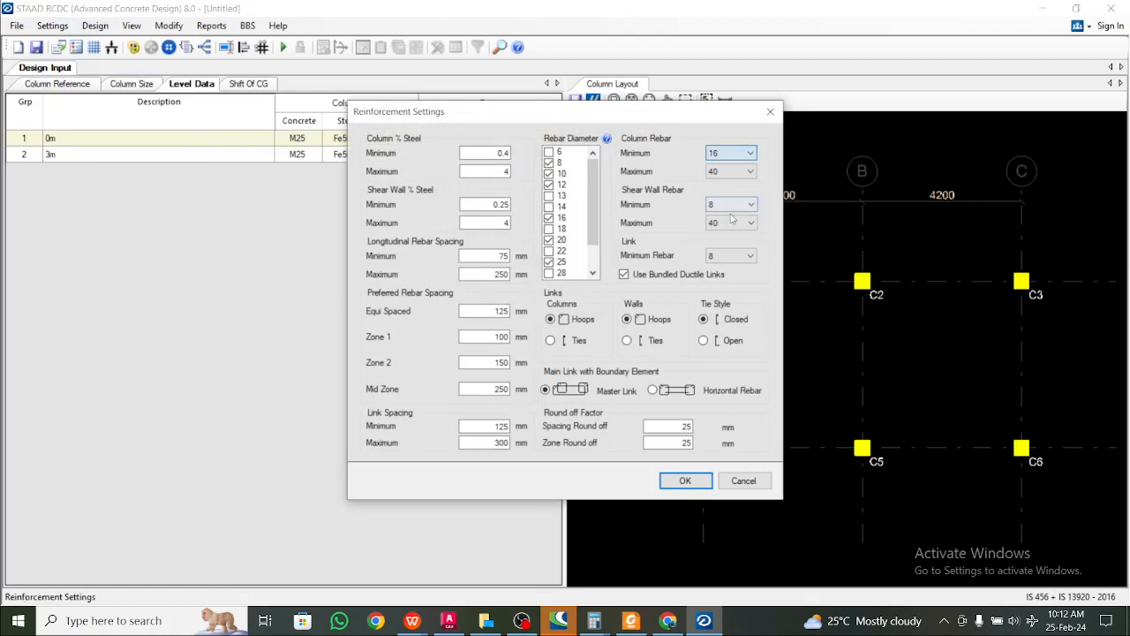
pyautogui.click(686, 481)
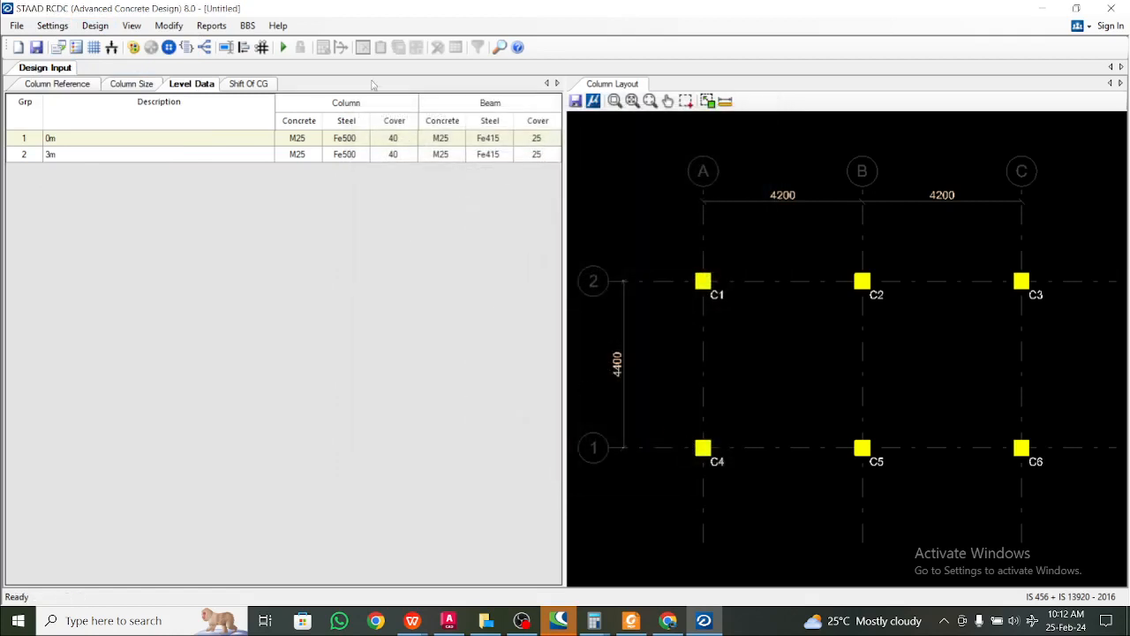
# - Run the auto design for the columns
pyautogui.click(284, 48)
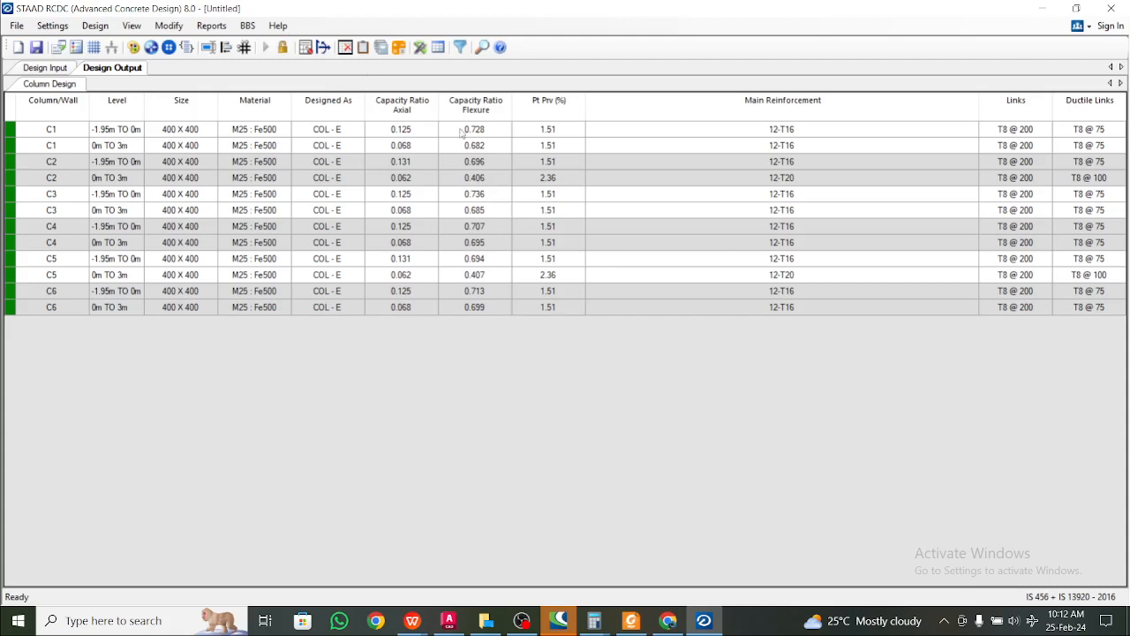
pyautogui.click(212, 26)
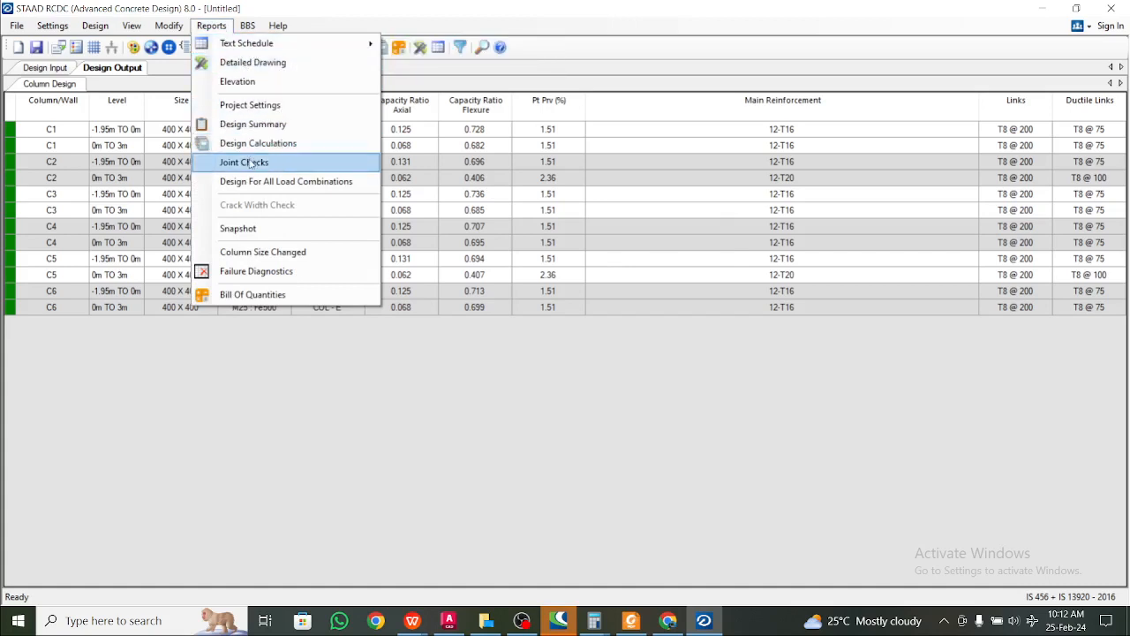
pyautogui.click(444, 370)
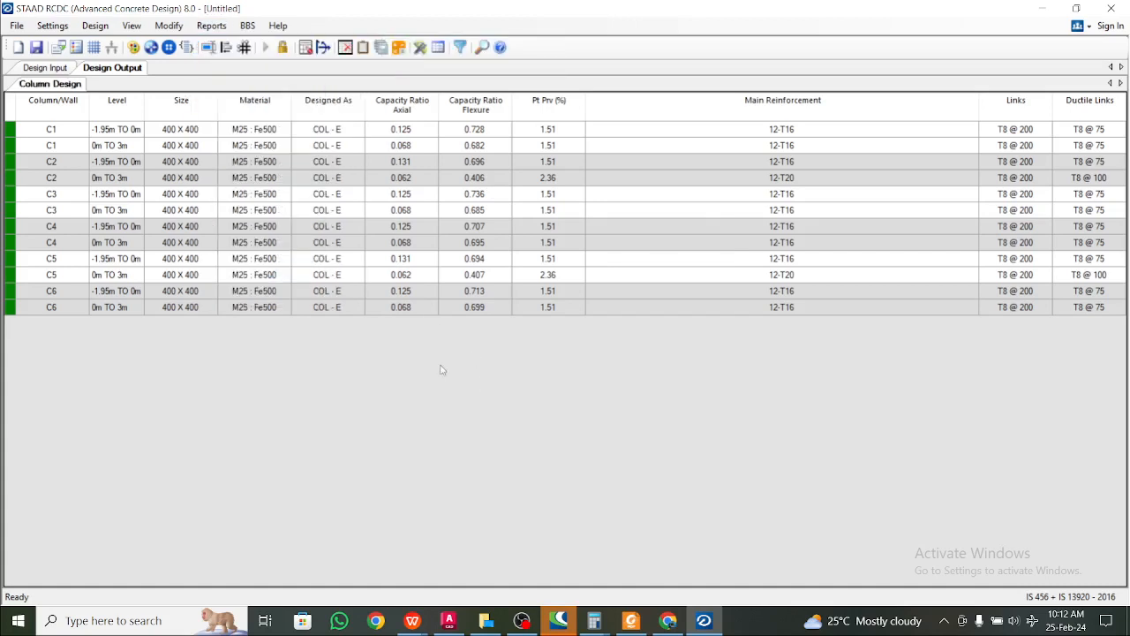
# - Save the column design project as Structure1-Column-1 for use in a footing design
pyautogui.click(16, 26)
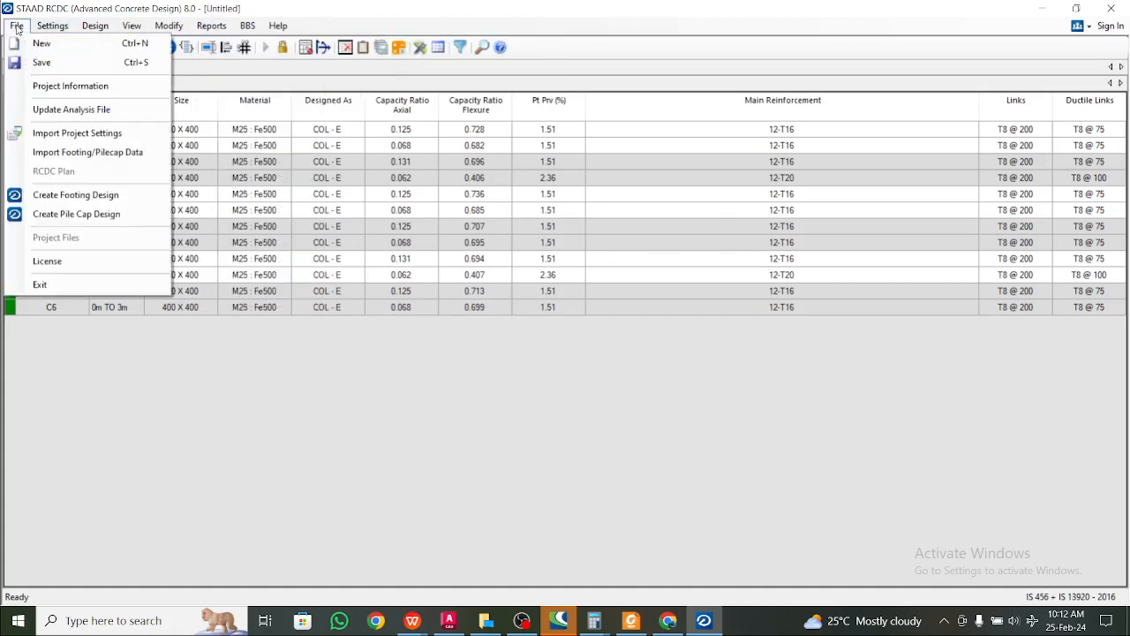
pyautogui.click(71, 196)
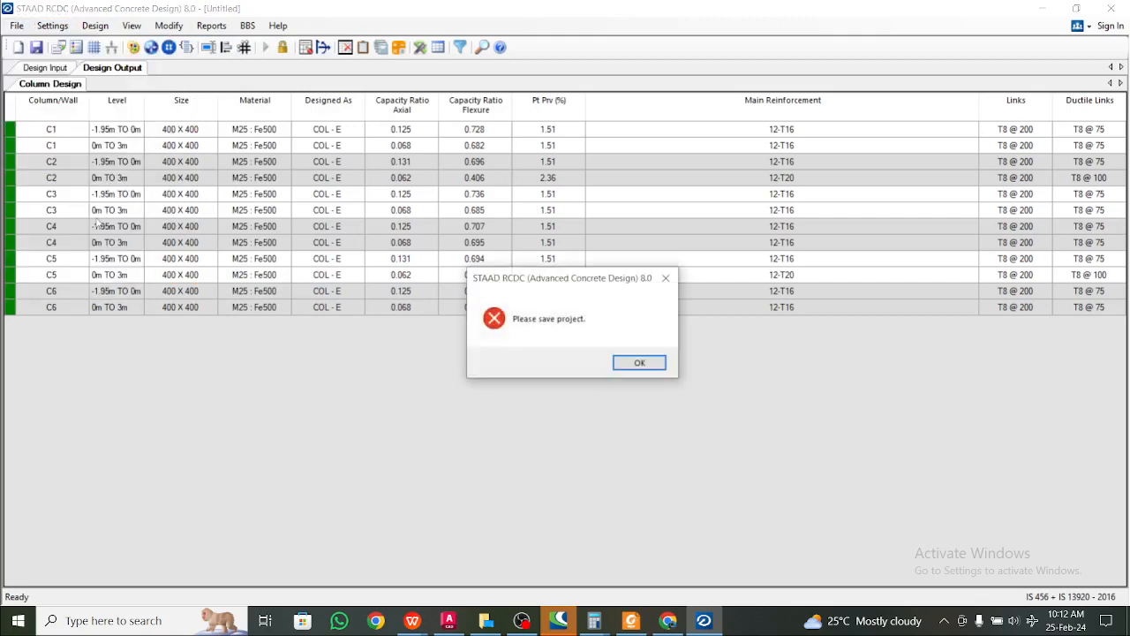
pyautogui.click(635, 366)
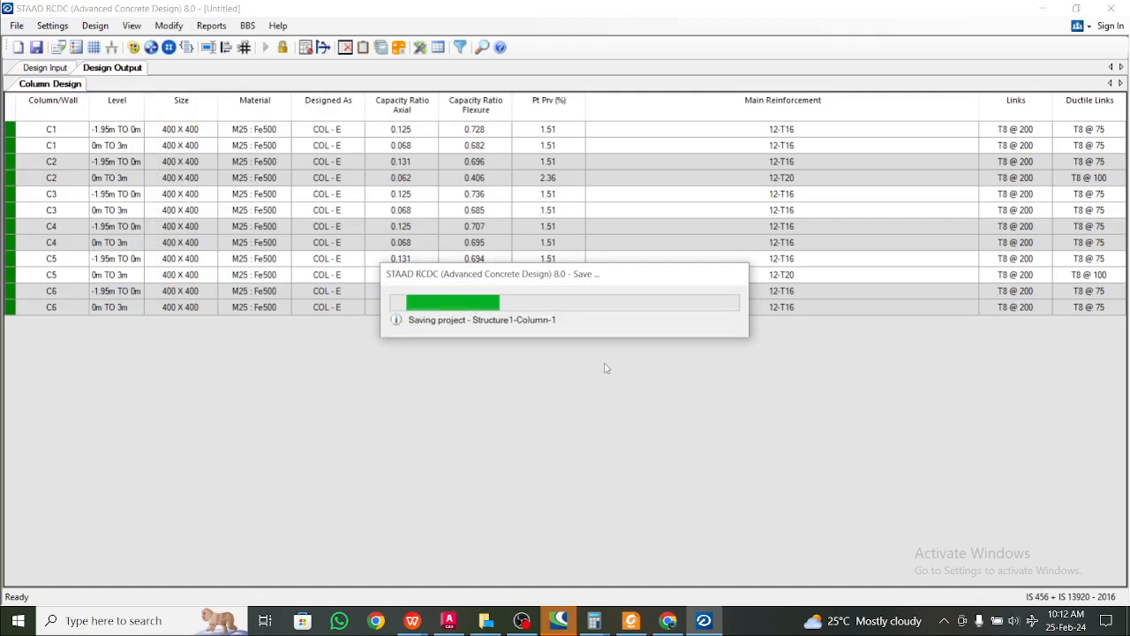
# - Create a footing design from the saved column project, accepting the STAAD Advanced Concrete Design license
pyautogui.click(211, 26)
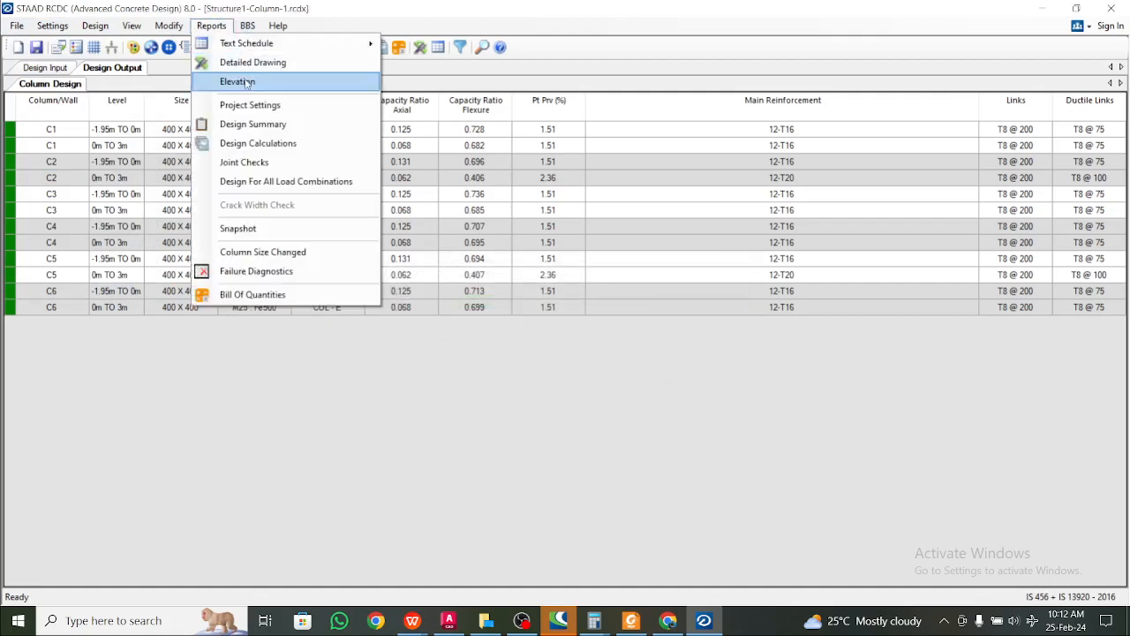
pyautogui.press('Escape')
pyautogui.click(15, 26)
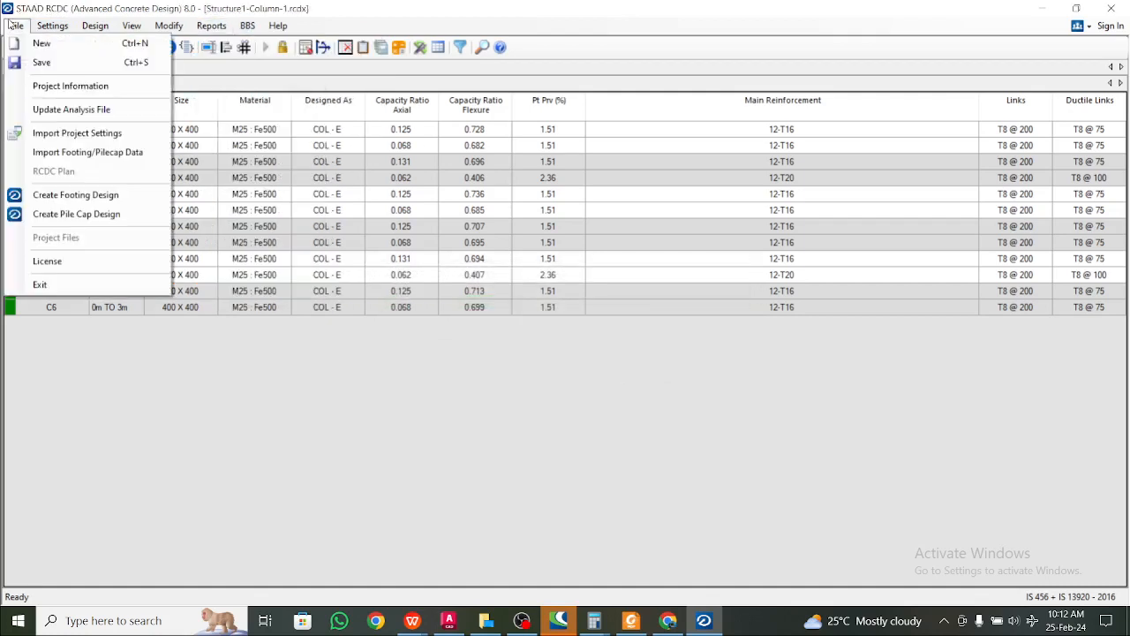
pyautogui.click(113, 195)
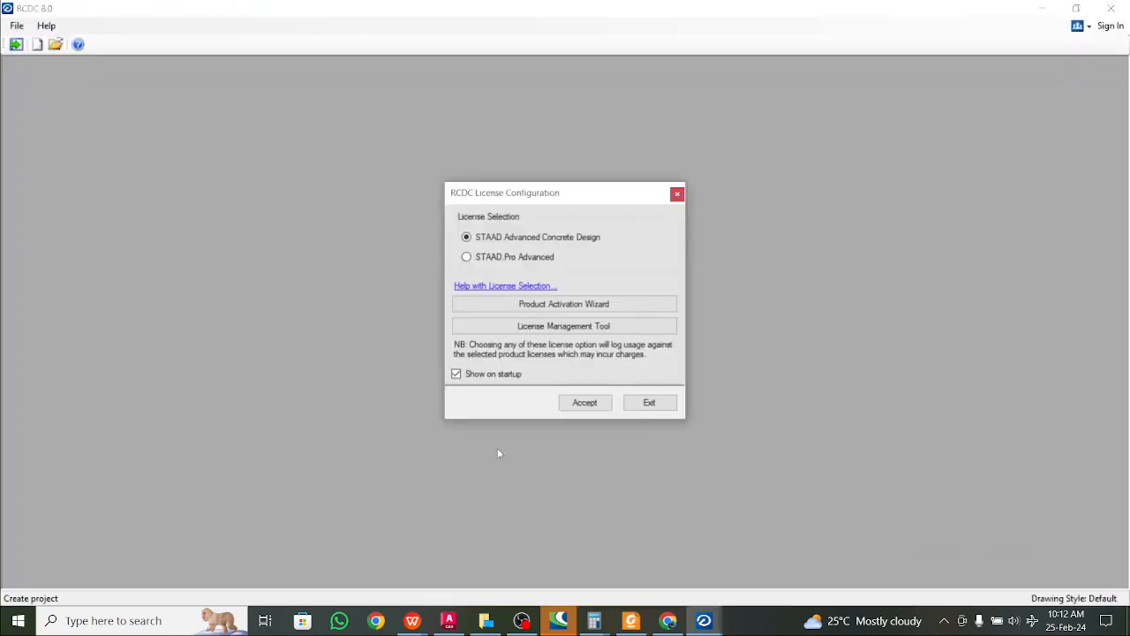
pyautogui.click(591, 401)
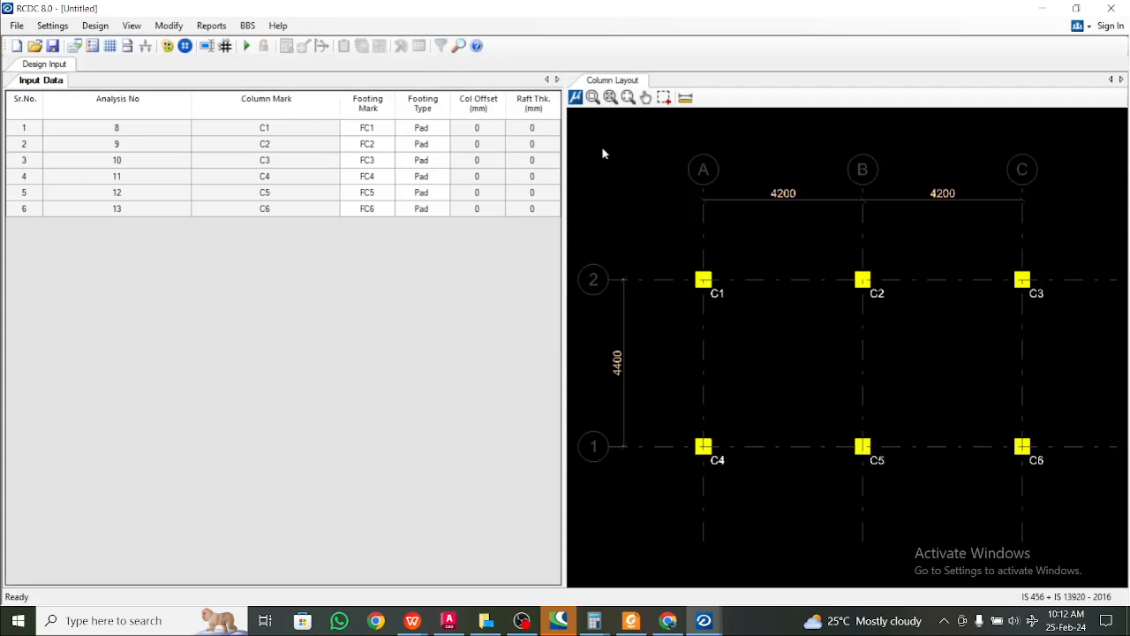
pyautogui.hotkey('ctrl', 's')
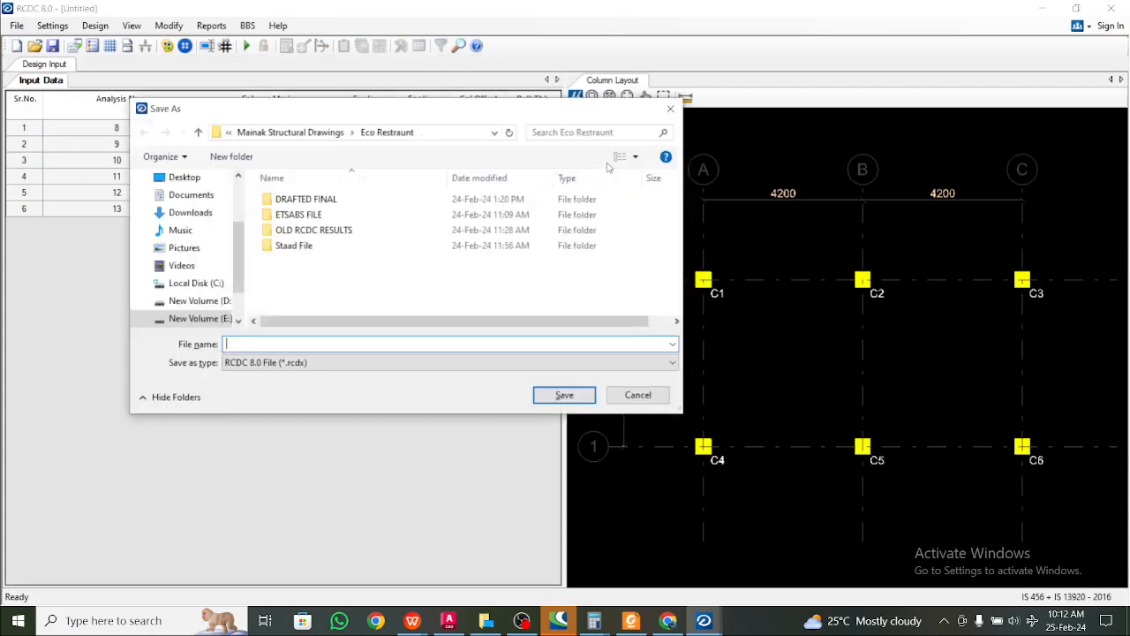
pyautogui.click(670, 108)
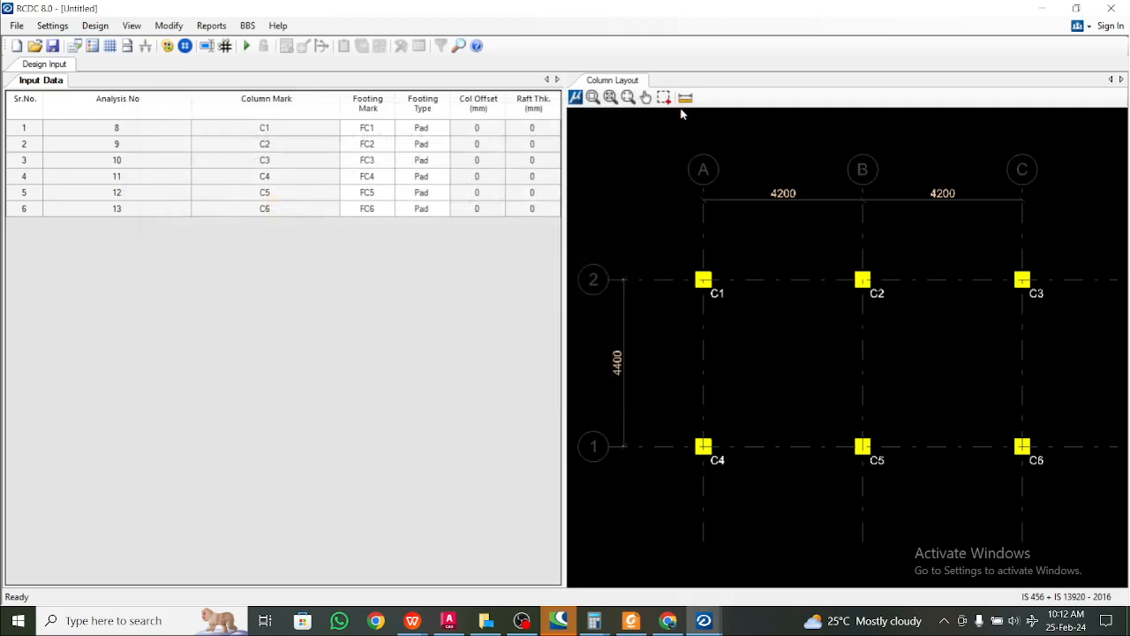
# - In the footing general settings, set the steel grade to Fe500 and the net SBC to 130 kN/sqm
pyautogui.click(55, 24)
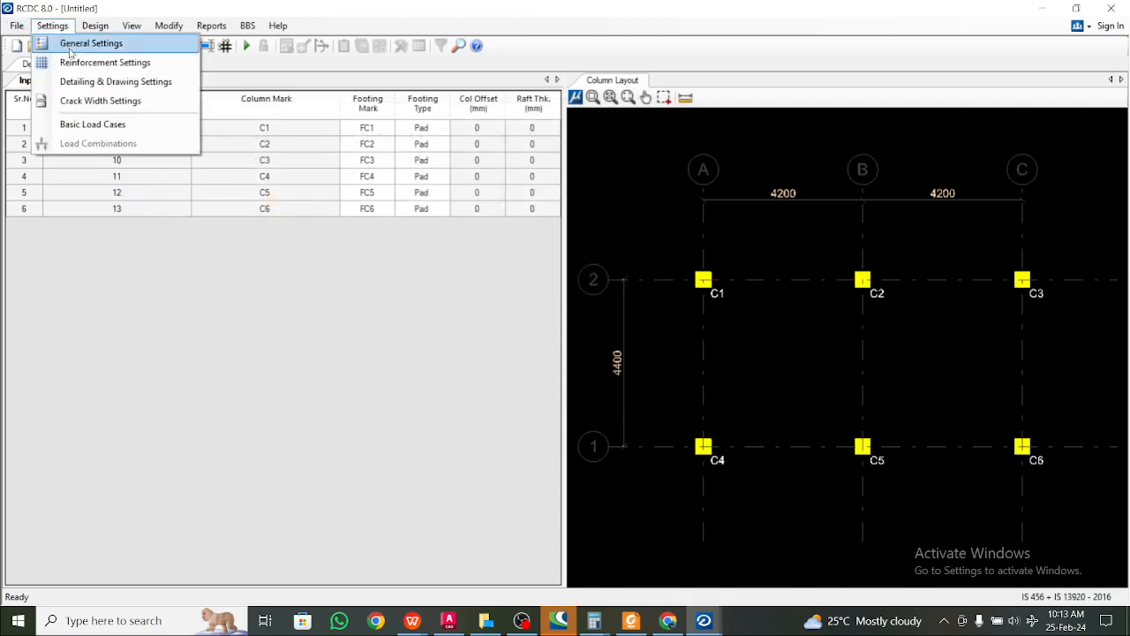
pyautogui.click(75, 46)
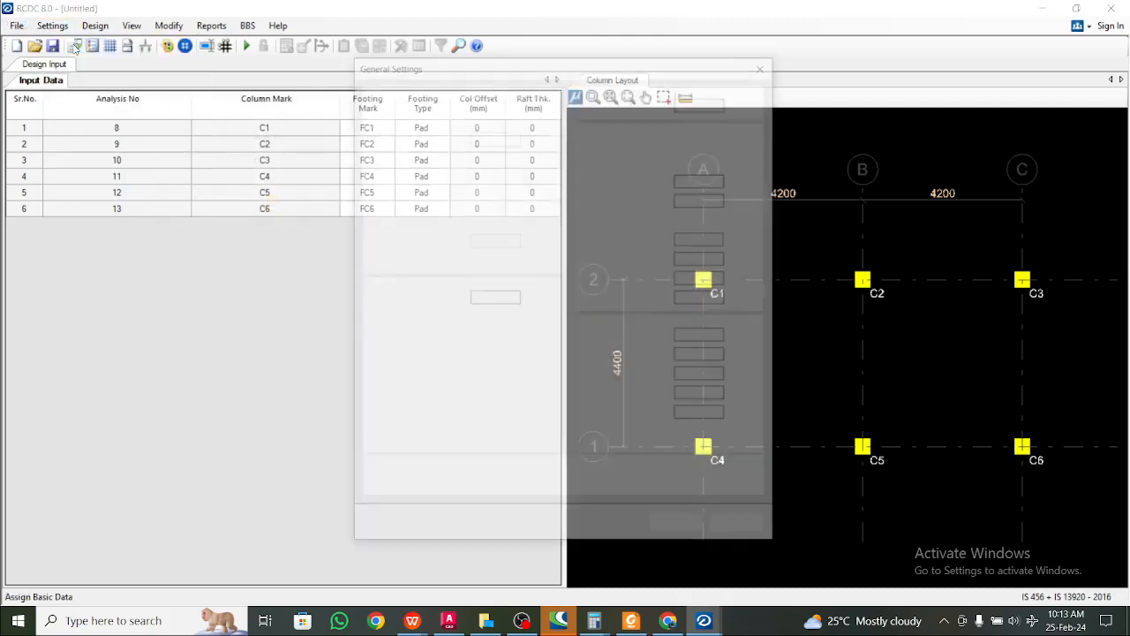
pyautogui.click(722, 161)
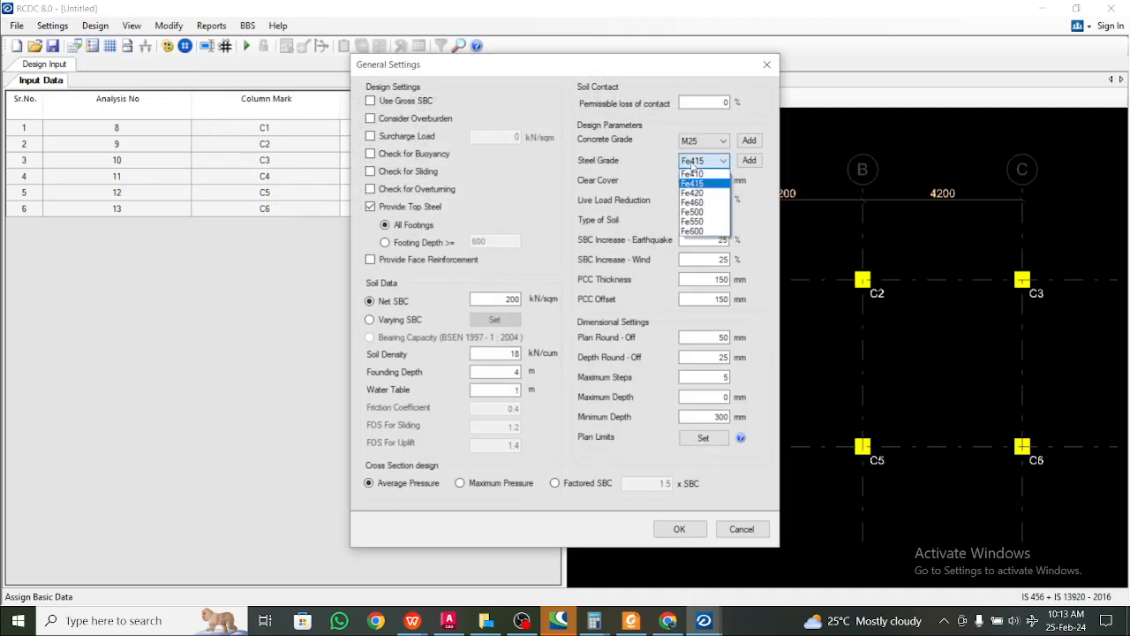
pyautogui.click(698, 213)
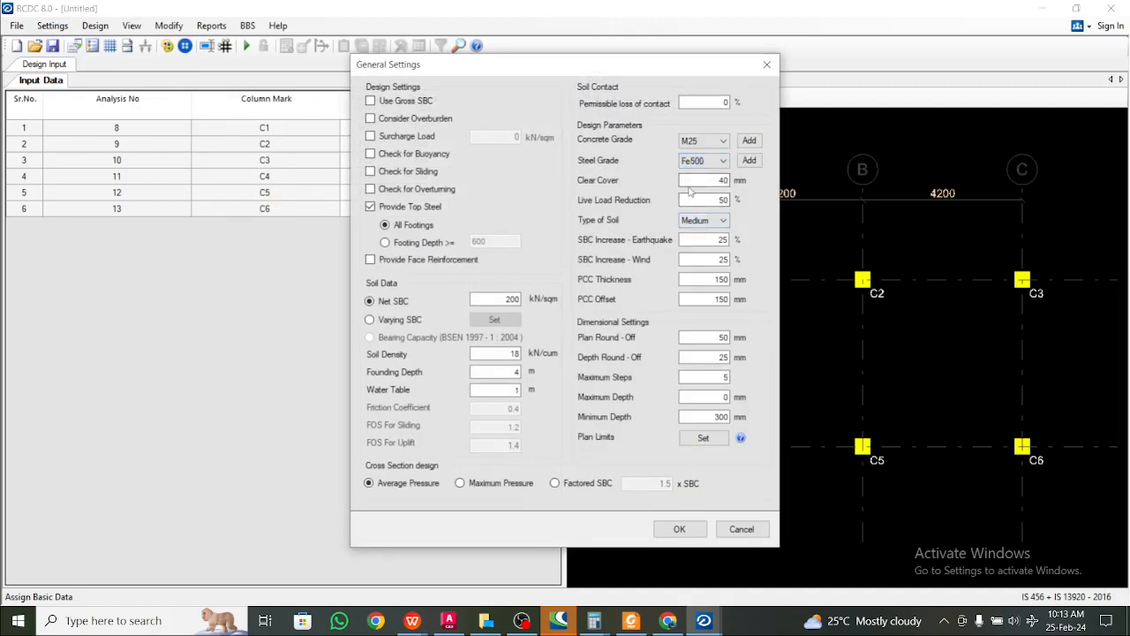
pyautogui.doubleClick(508, 299)
pyautogui.write('130')
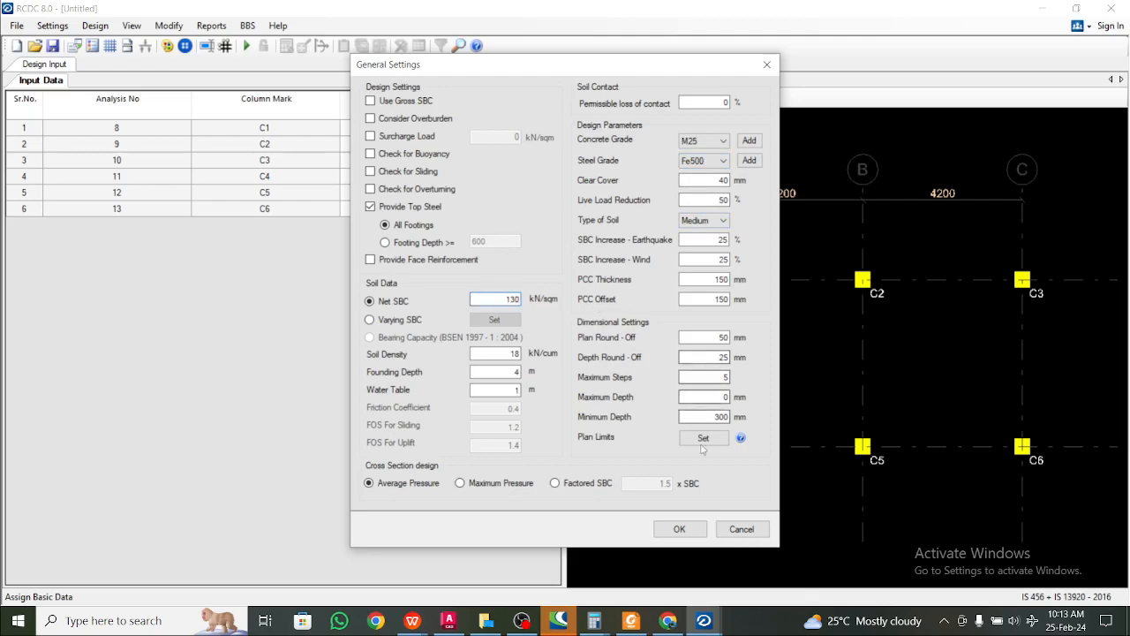
pyautogui.click(679, 529)
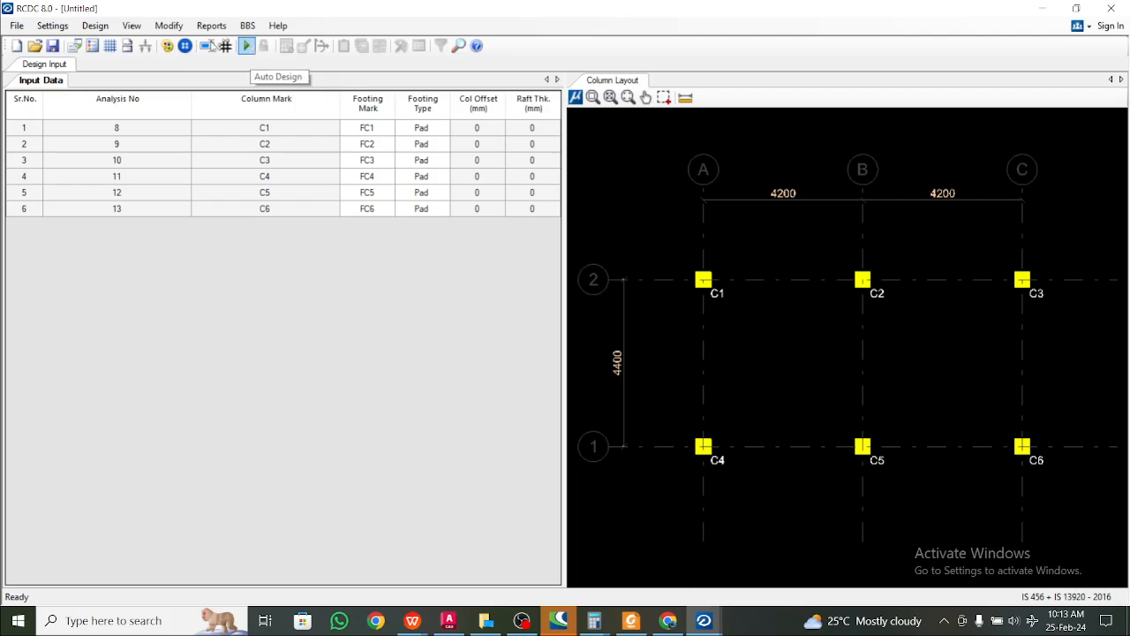
pyautogui.click(50, 26)
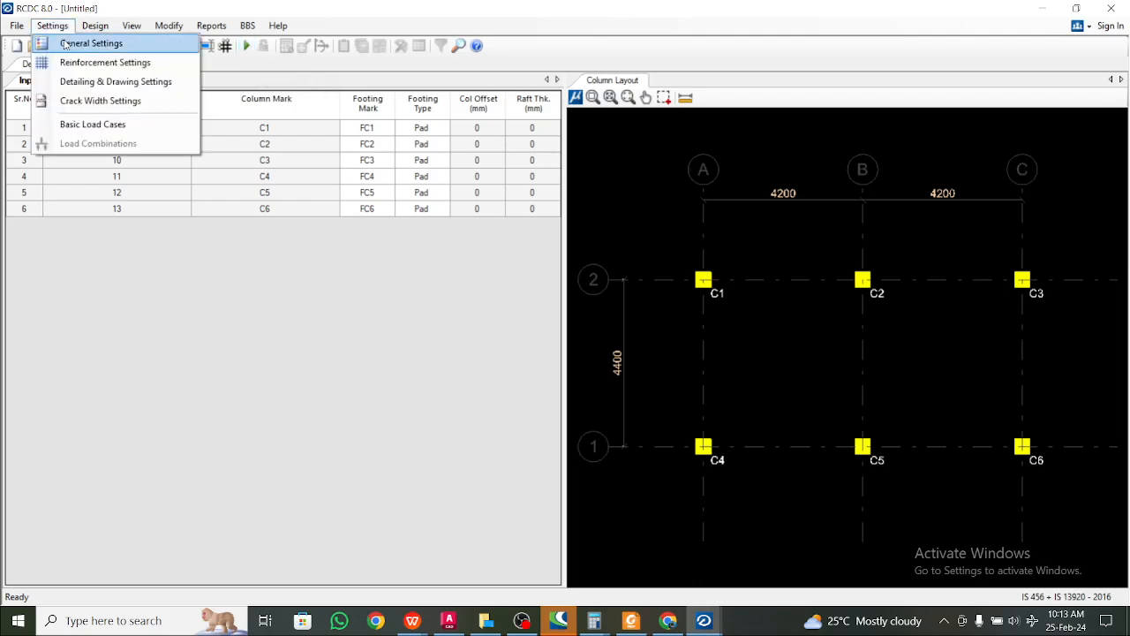
pyautogui.click(66, 42)
pyautogui.click(765, 67)
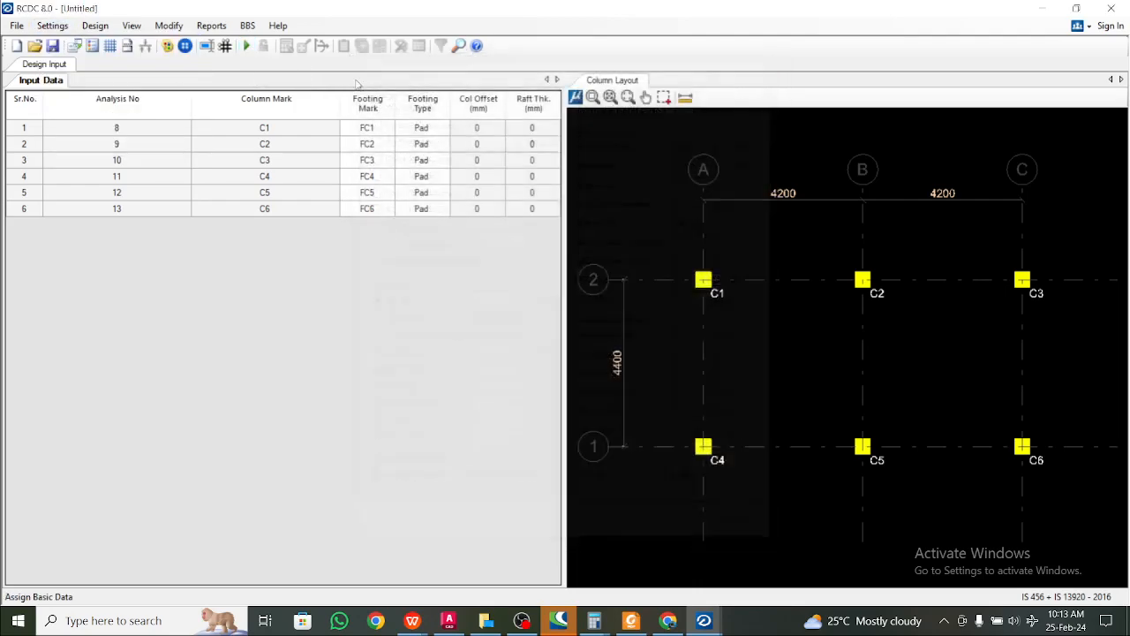
# - Auto-design the pad footings, adding the sizing load combinations from the template
pyautogui.click(246, 45)
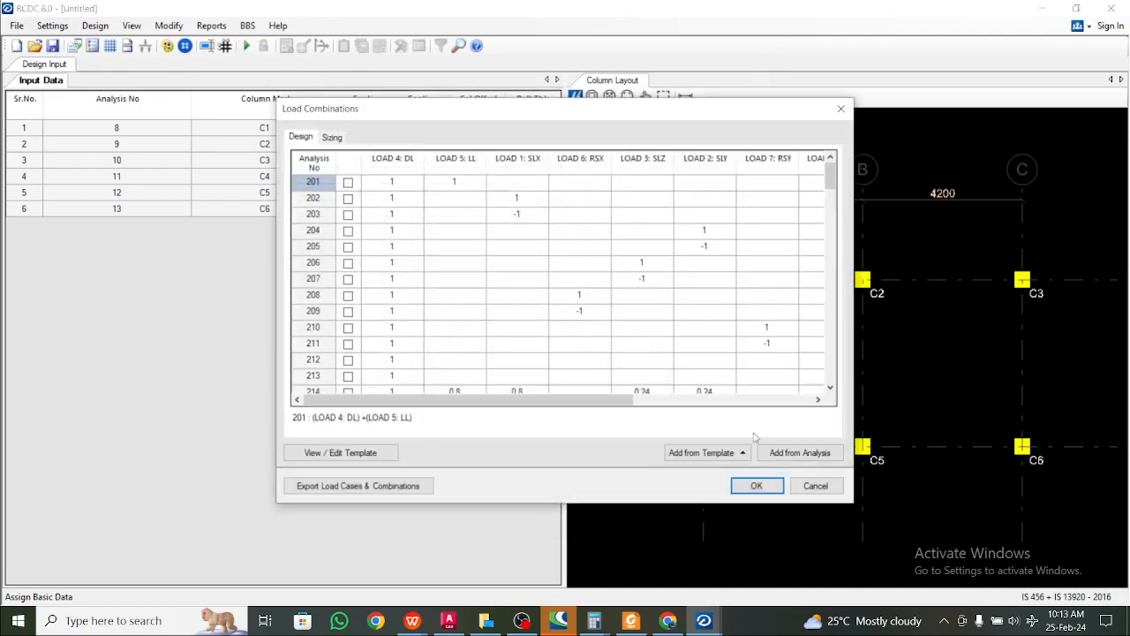
pyautogui.click(333, 137)
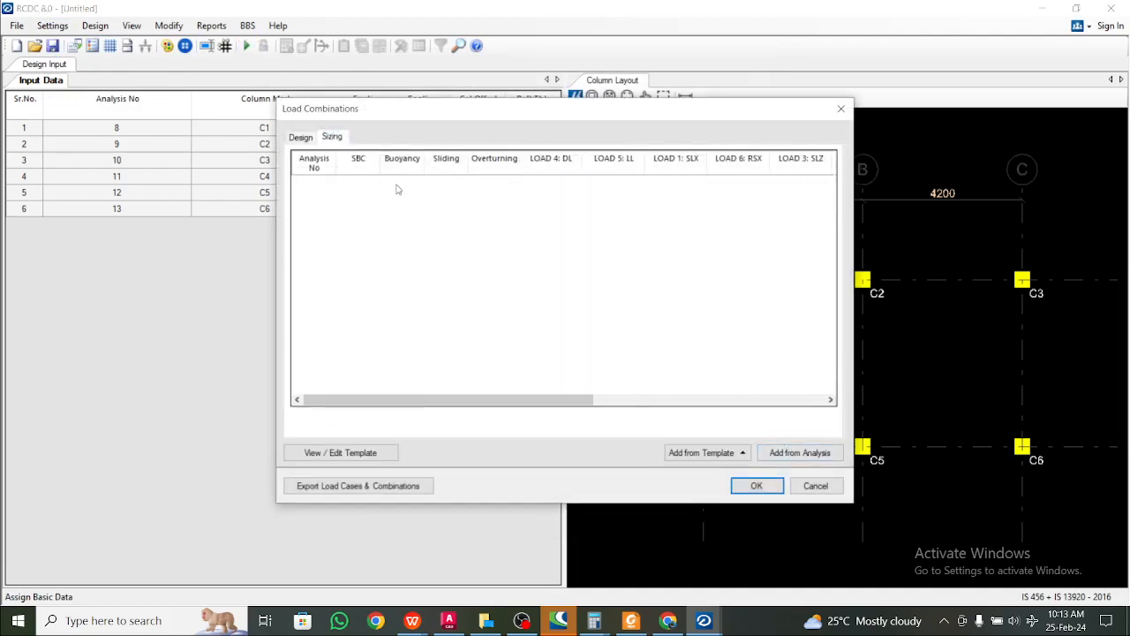
pyautogui.click(302, 138)
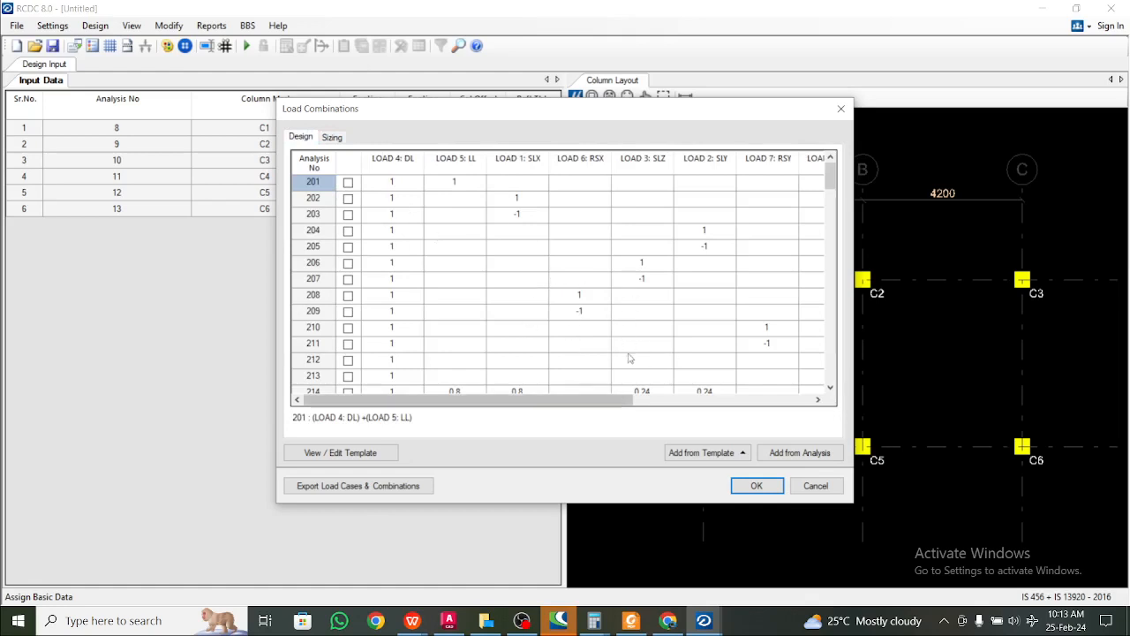
pyautogui.click(332, 137)
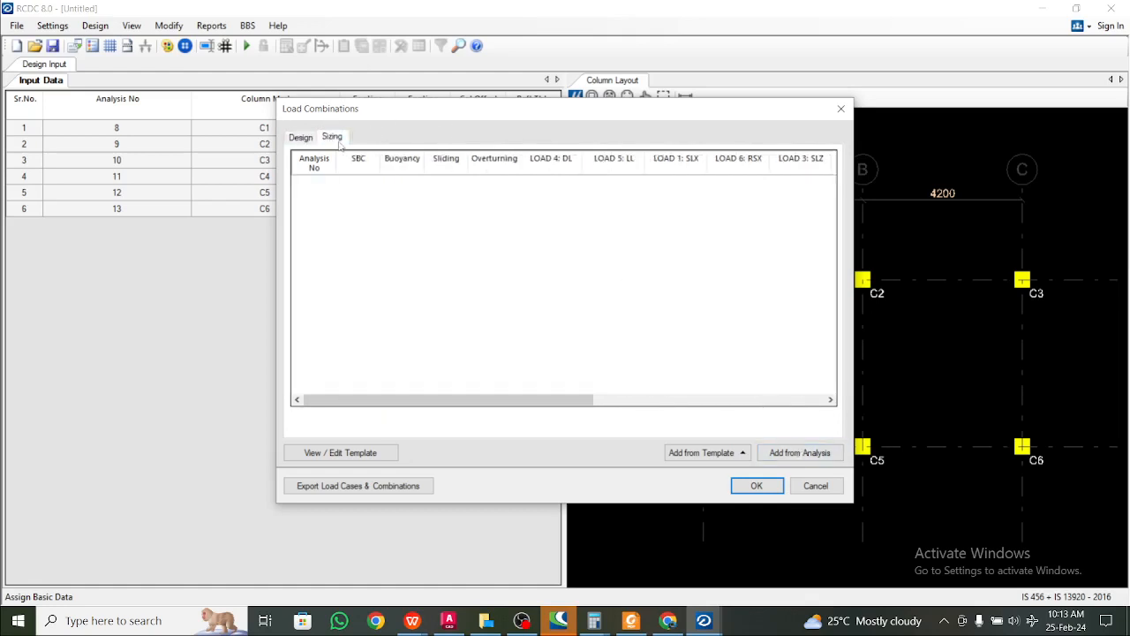
pyautogui.click(728, 452)
pyautogui.click(694, 432)
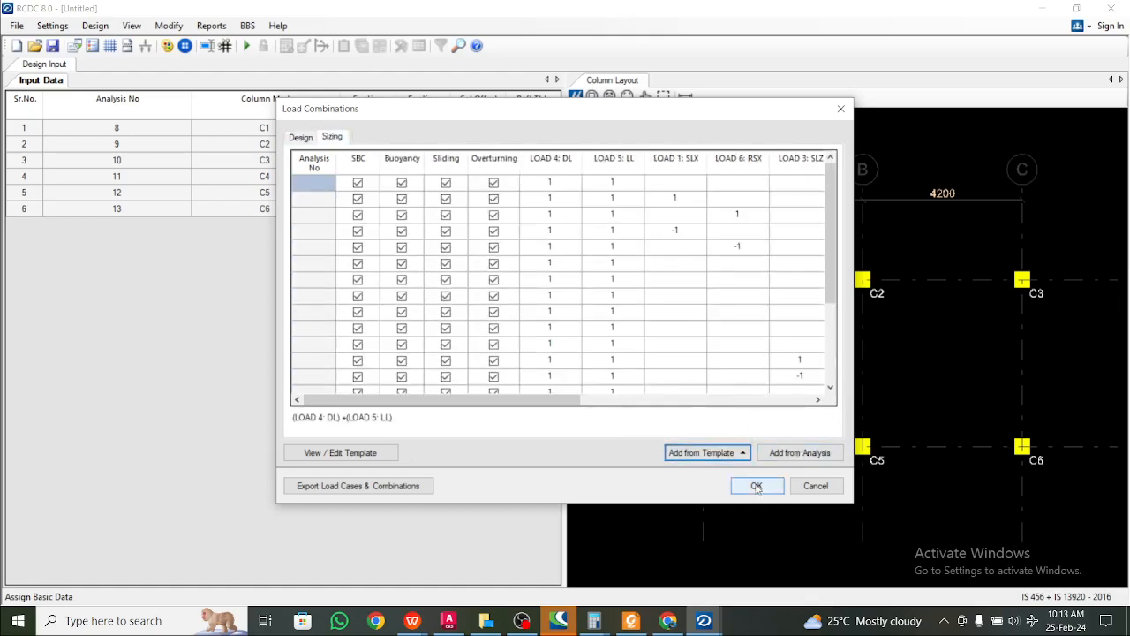
pyautogui.click(755, 484)
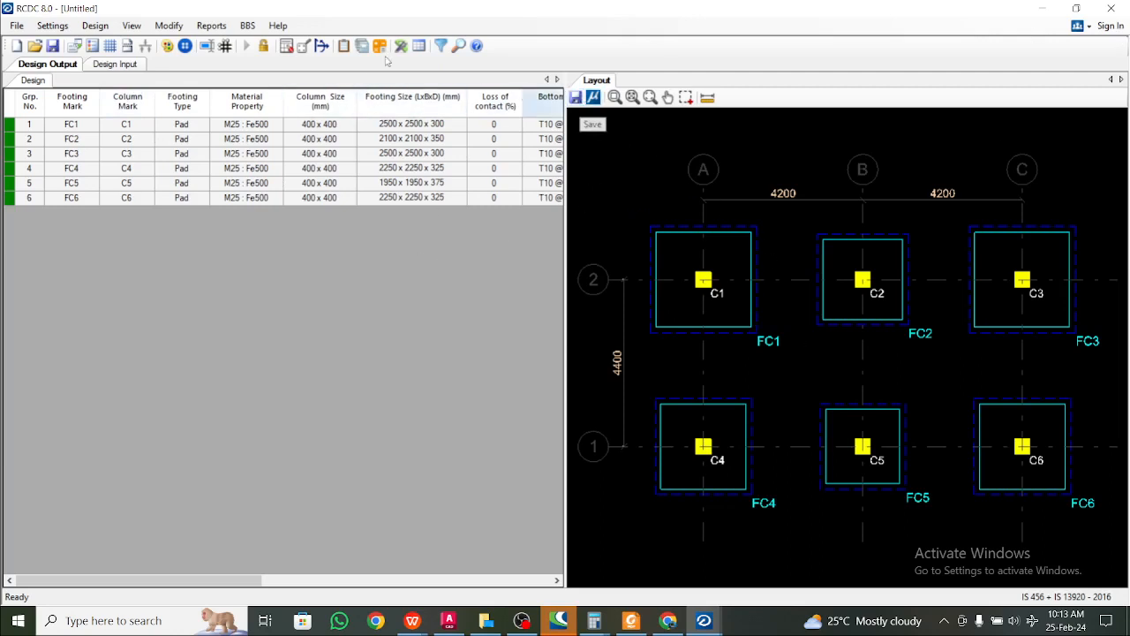
# - Generate the vertical text schedule of the footings and examine the footing dimensions and reinforcement
pyautogui.click(211, 26)
pyautogui.moveTo(256, 43)
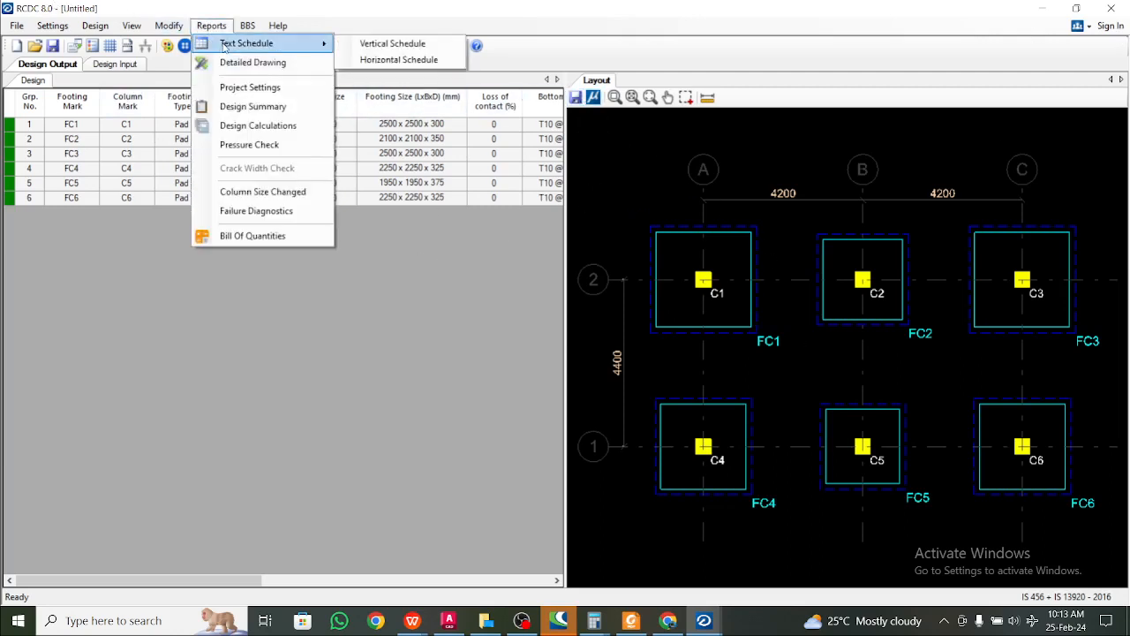
pyautogui.click(380, 44)
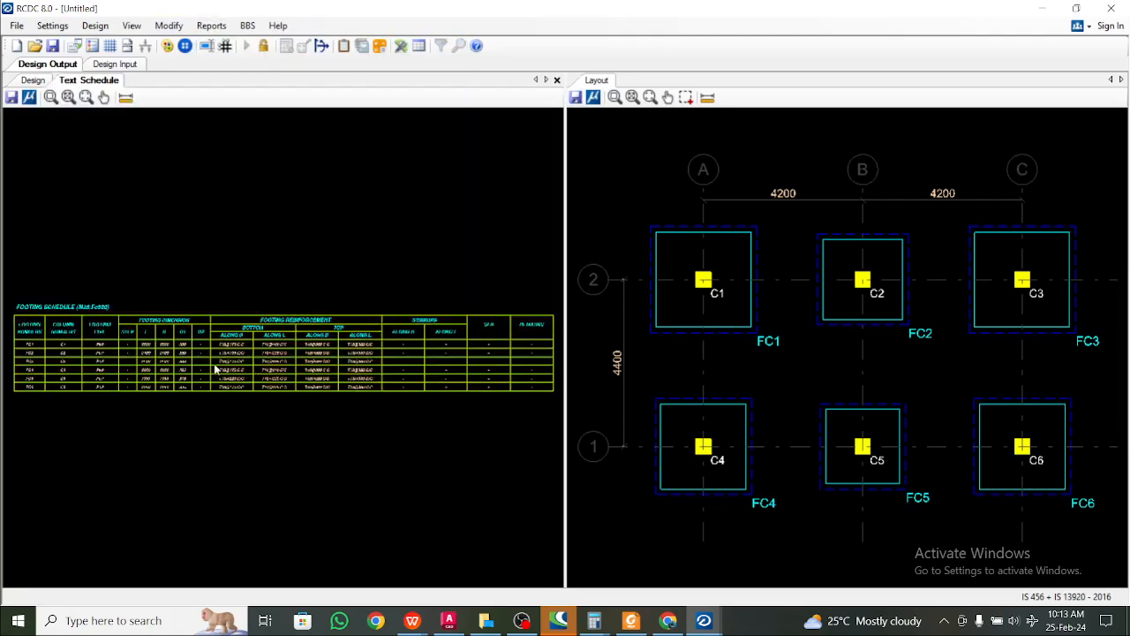
pyautogui.scroll(5, 216, 370)
pyautogui.scroll(-2, 460, 300)
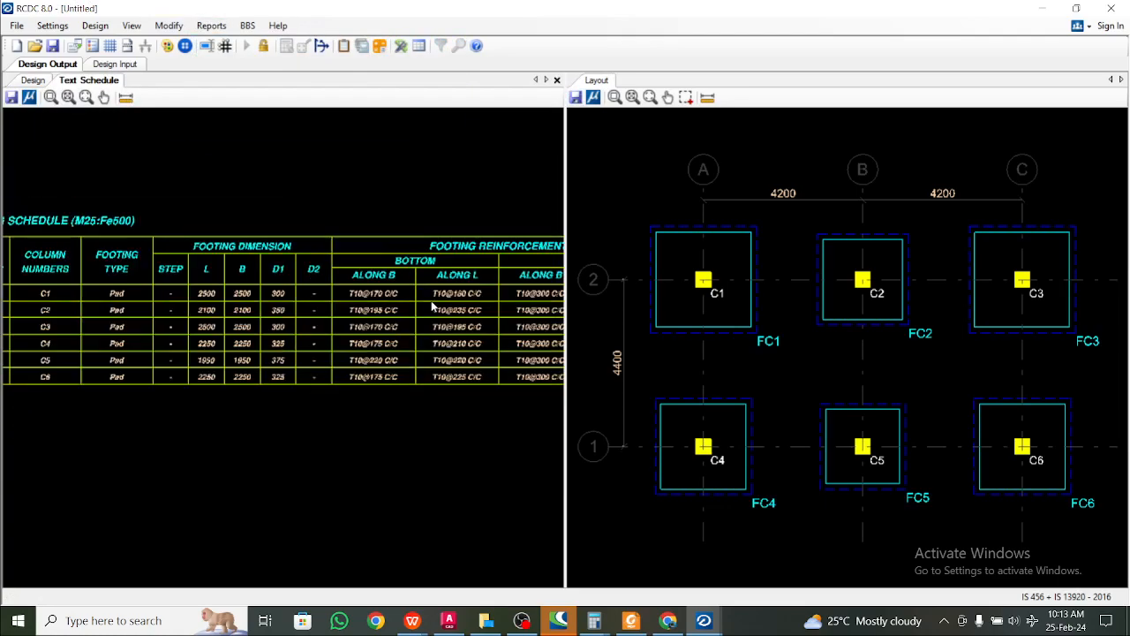
pyautogui.scroll(-2, 433, 307)
pyautogui.scroll(1, 239, 283)
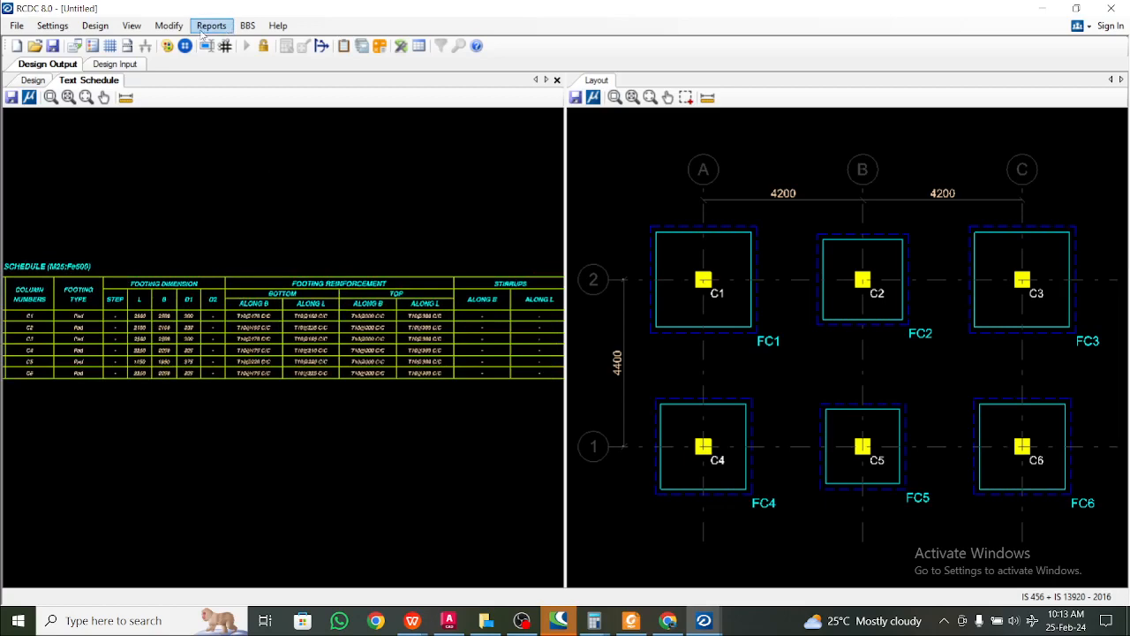
# - Generate the detailed footing layout plan with sections marked and PCC shown in all footings, and inspect it
pyautogui.click(212, 25)
pyautogui.click(253, 63)
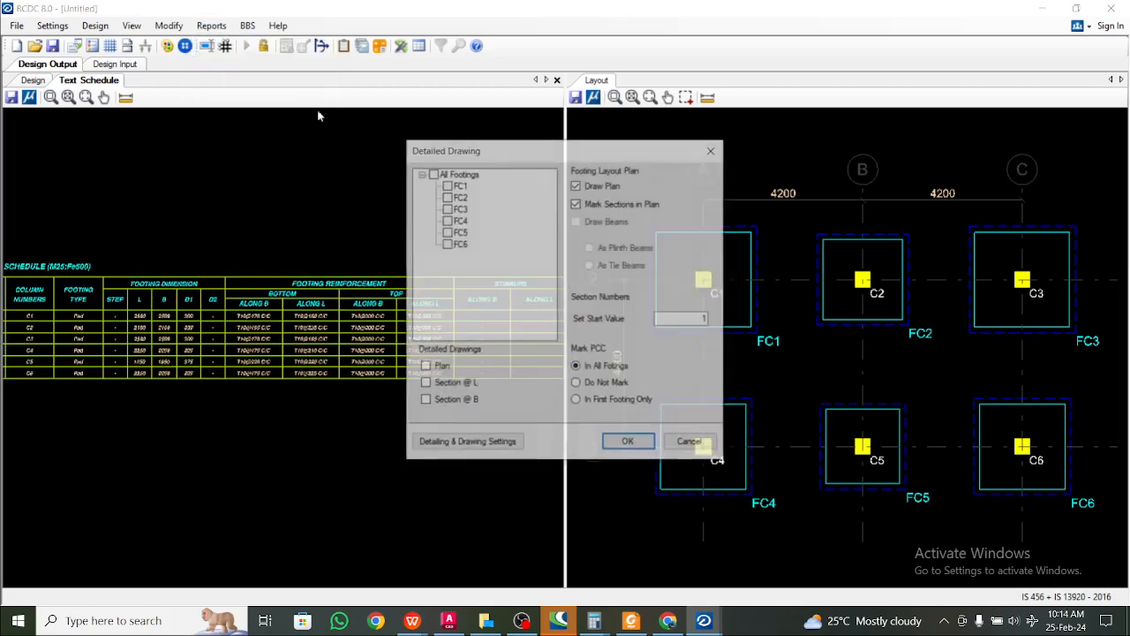
pyautogui.click(629, 443)
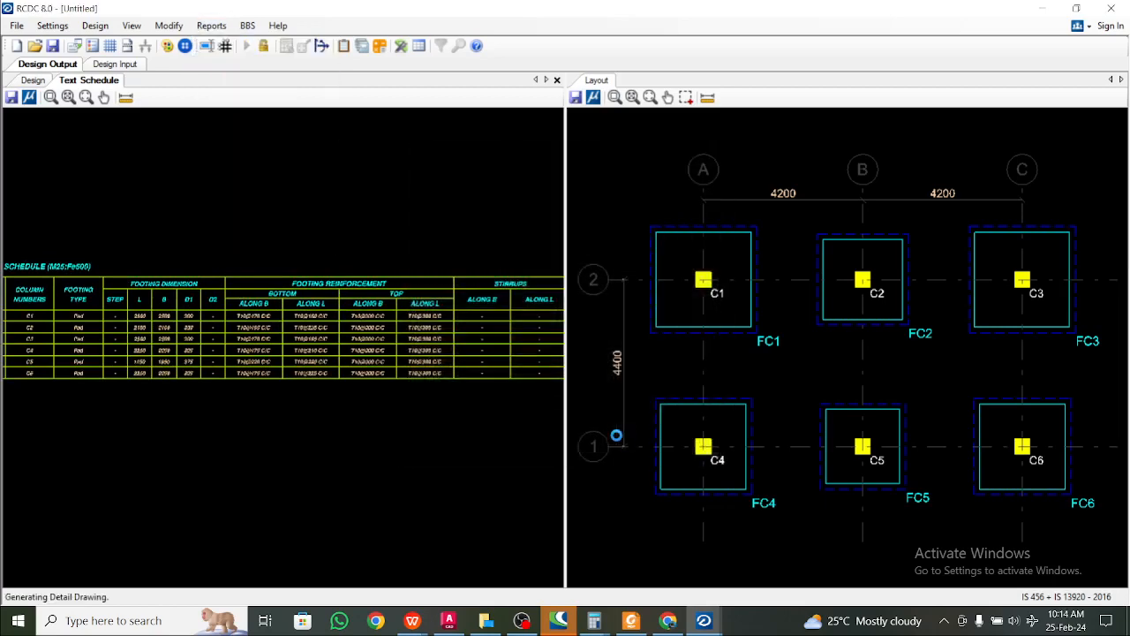
pyautogui.scroll(2, 161, 280)
pyautogui.scroll(-2, 160, 280)
pyautogui.scroll(3, 161, 280)
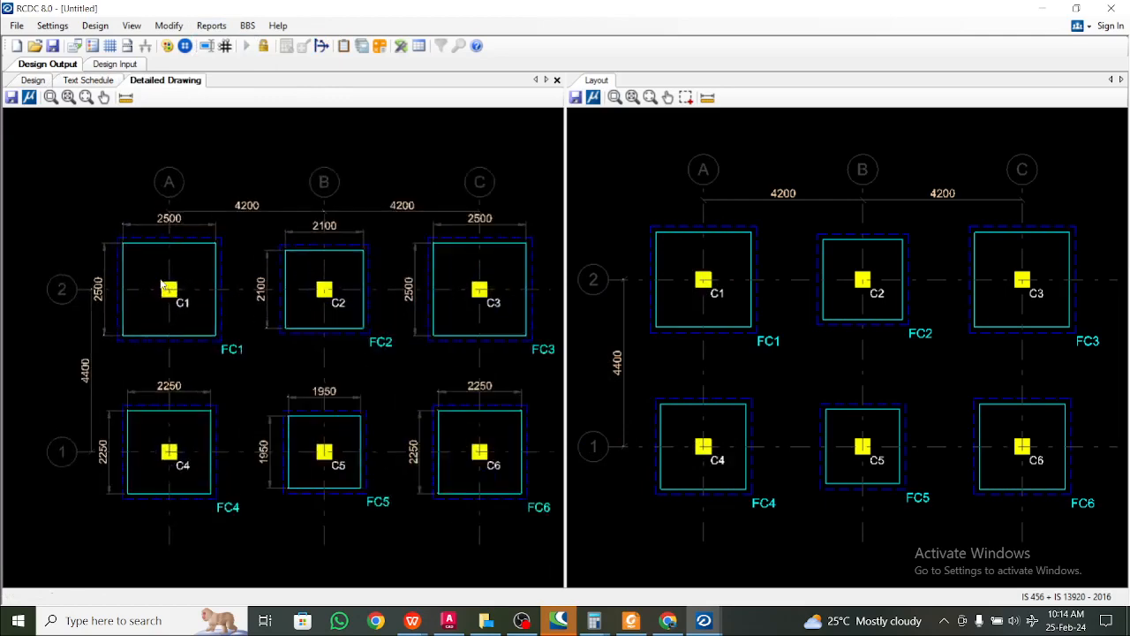
pyautogui.scroll(-11, 161, 280)
pyautogui.scroll(5, 161, 280)
pyautogui.scroll(2, 164, 285)
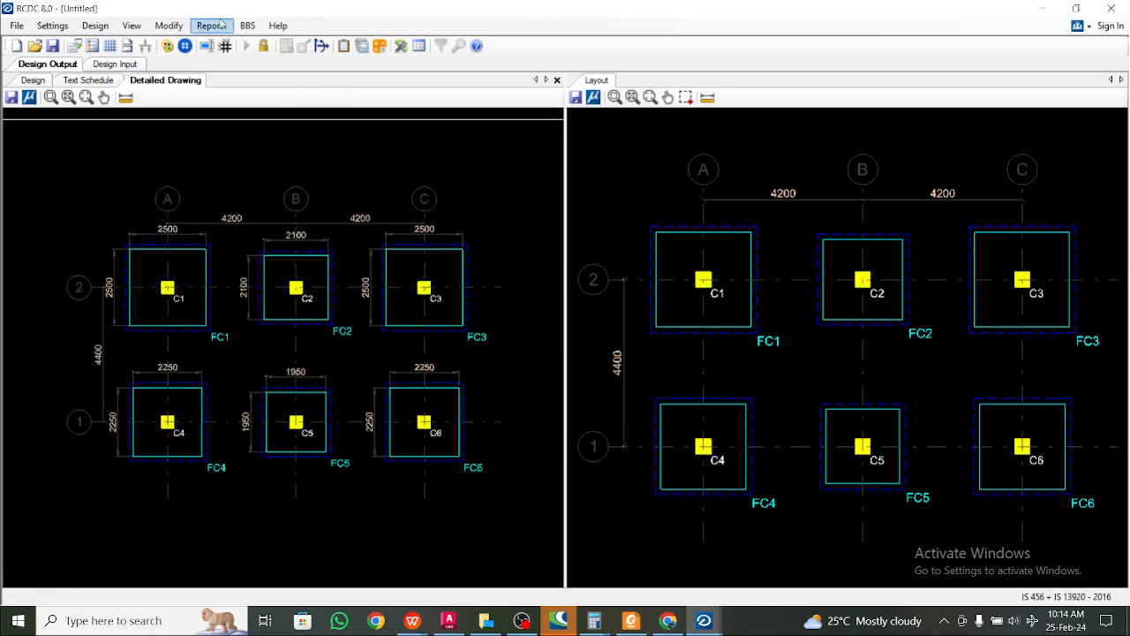
# - Close the footing design project without saving the changes
pyautogui.click(211, 26)
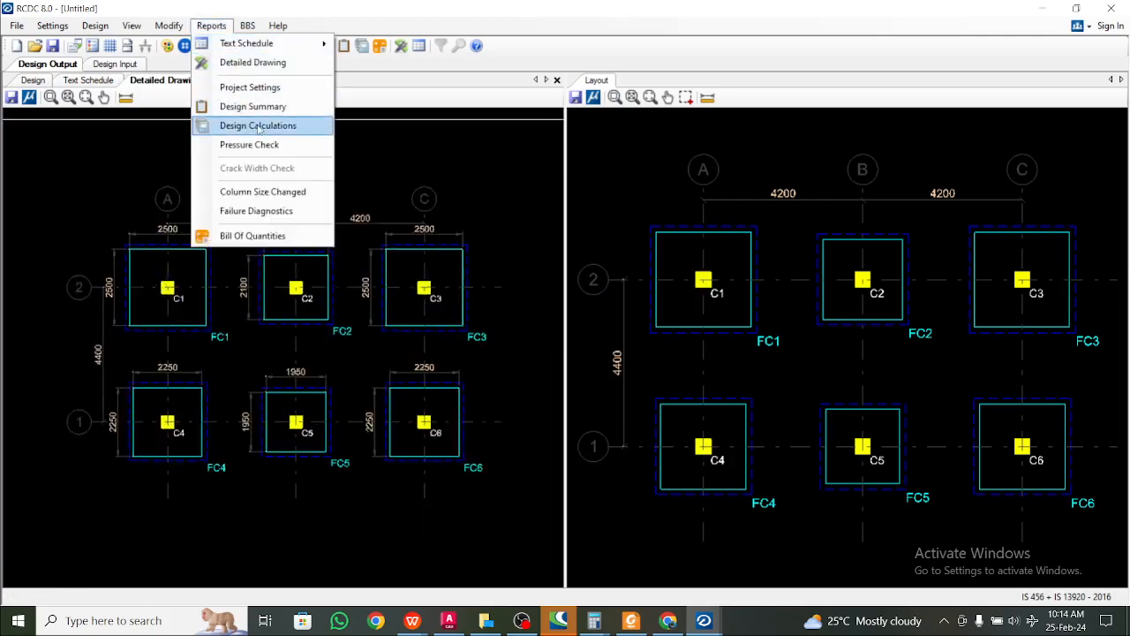
pyautogui.click(373, 189)
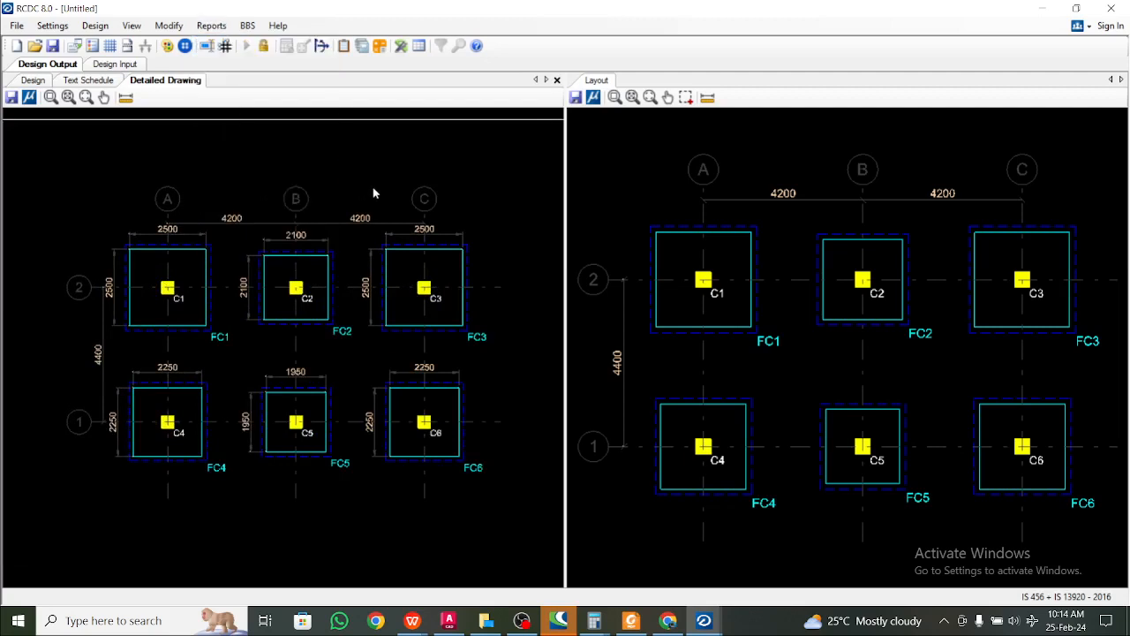
pyautogui.click(1110, 8)
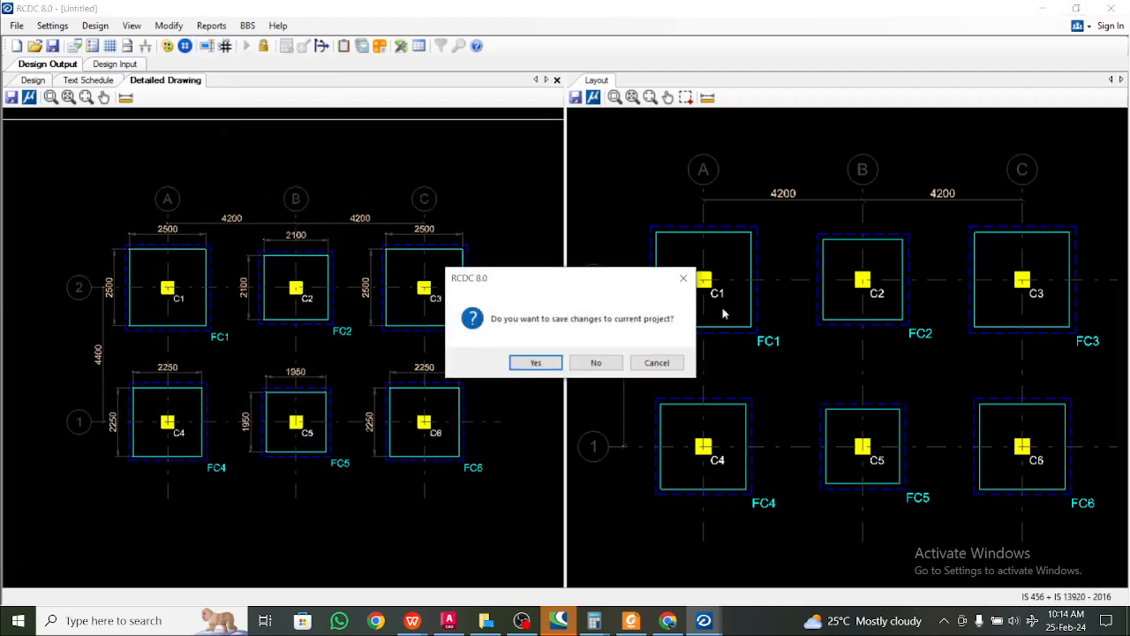
pyautogui.click(578, 358)
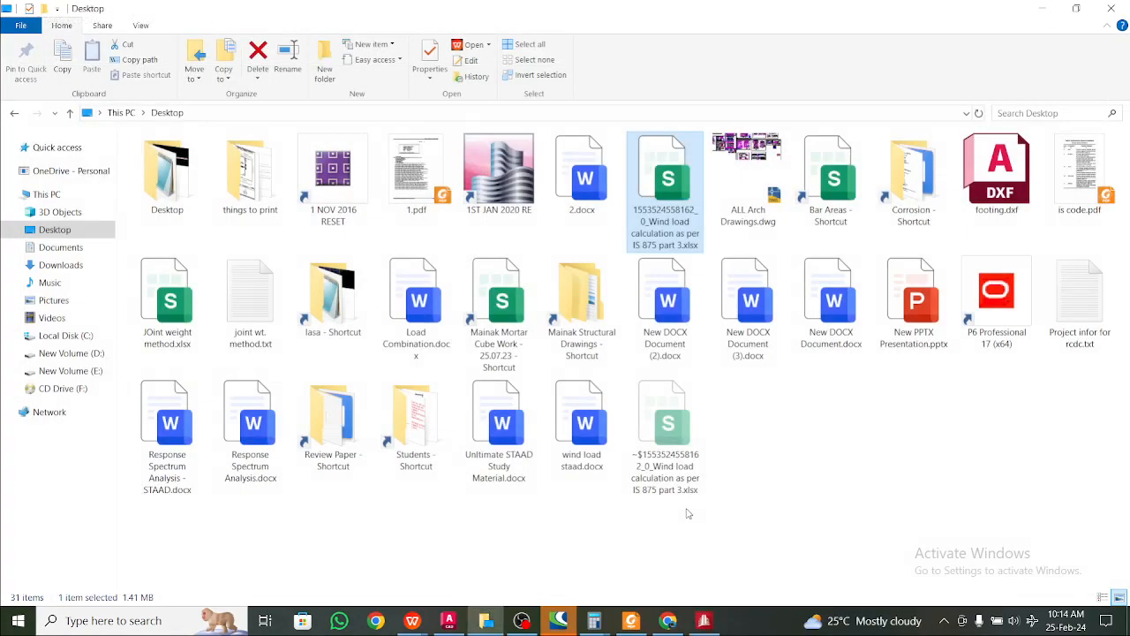
# - Switch to the Structure1 model in STAAD.Pro and launch Advanced Concrete Design with the STAAD Advanced Concrete Design license
pyautogui.click(703, 621)
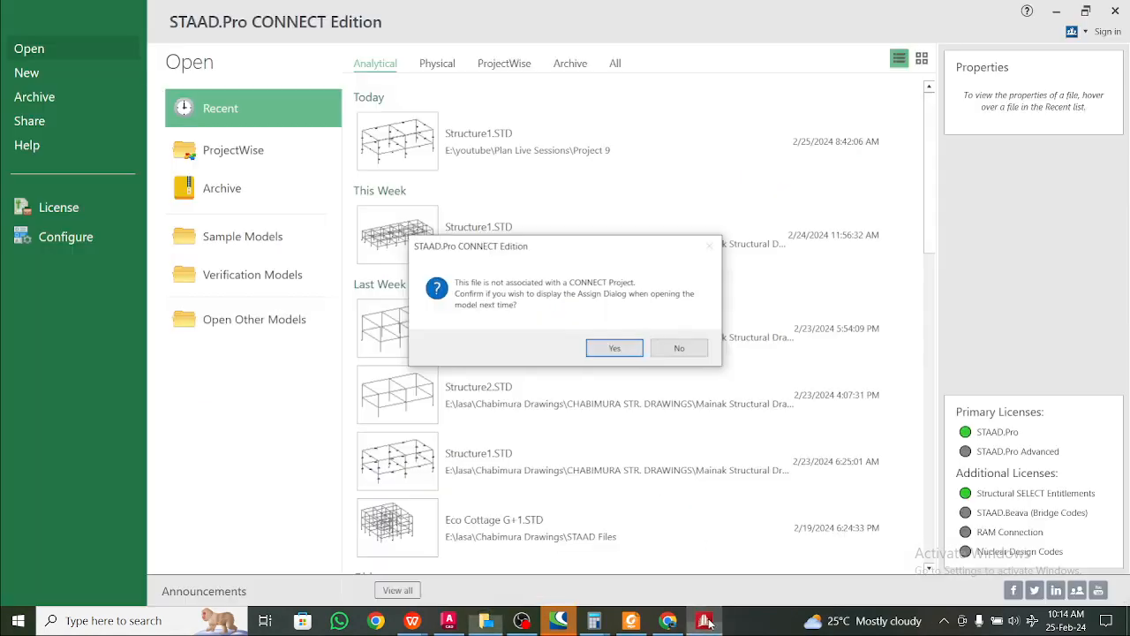
pyautogui.click(611, 353)
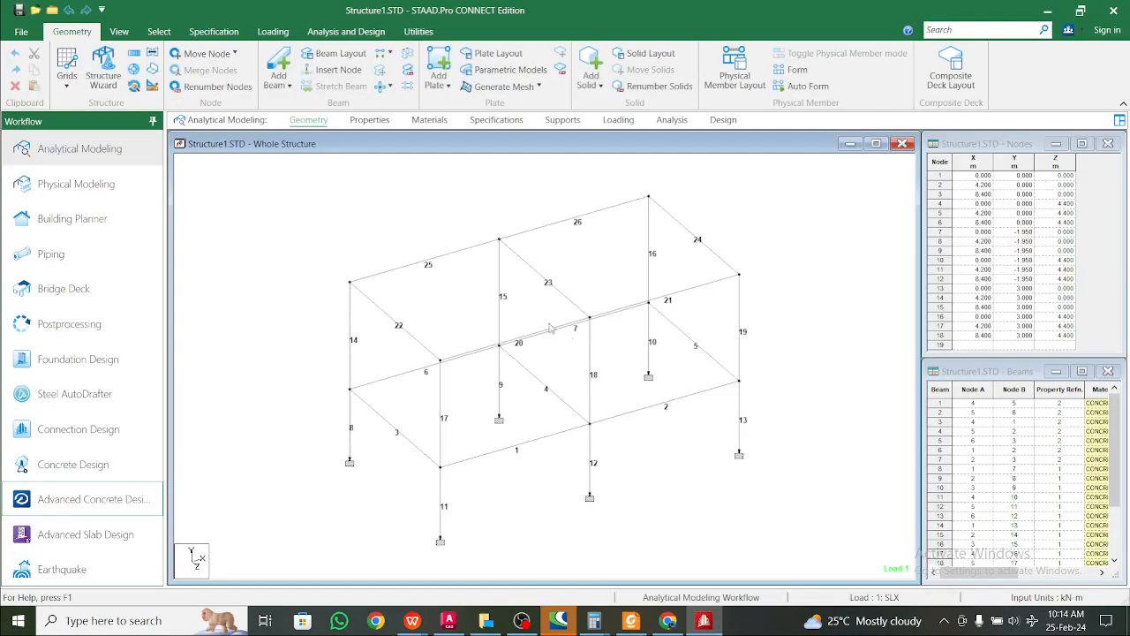
pyautogui.click(139, 504)
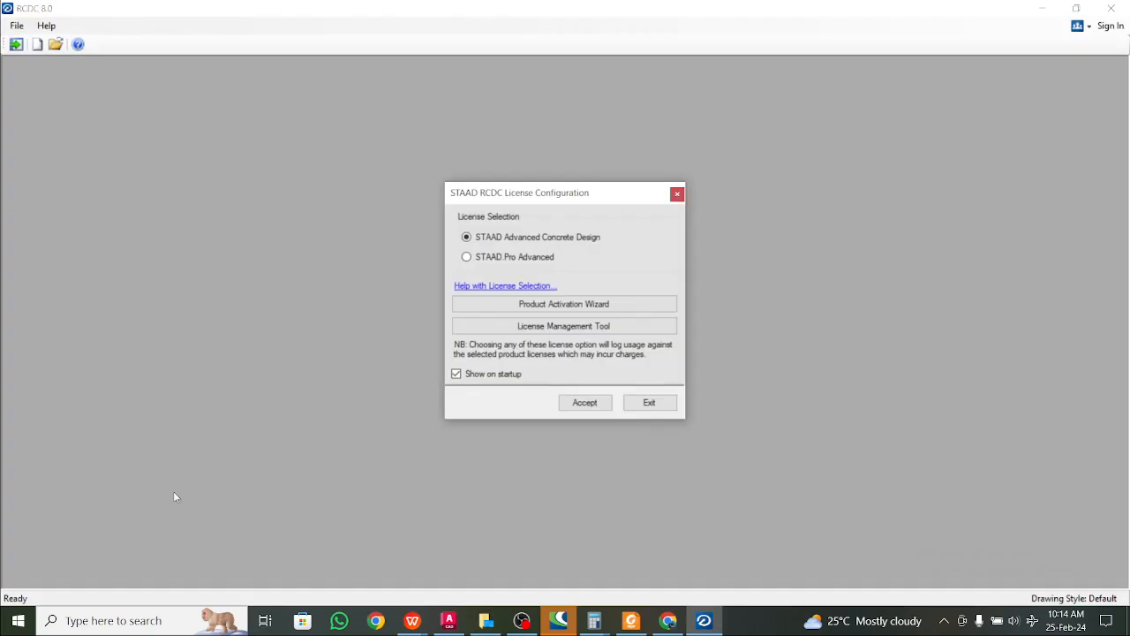
pyautogui.click(586, 403)
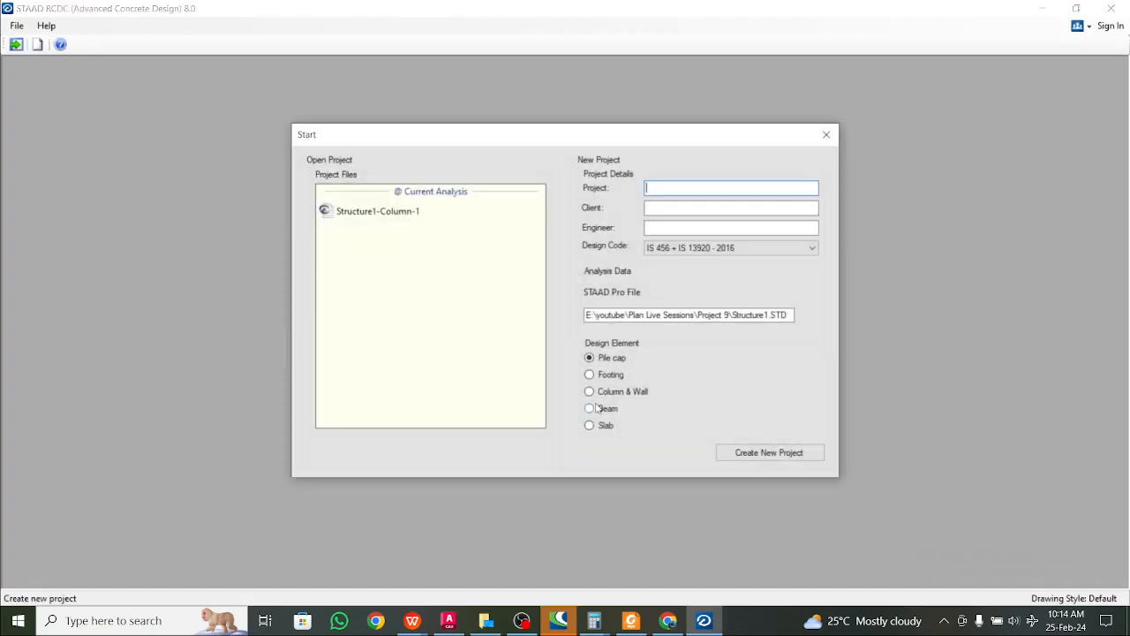
# - Create a new beam design project for the 3m level, with "-" as the project, client and engineer entries
pyautogui.click(691, 207)
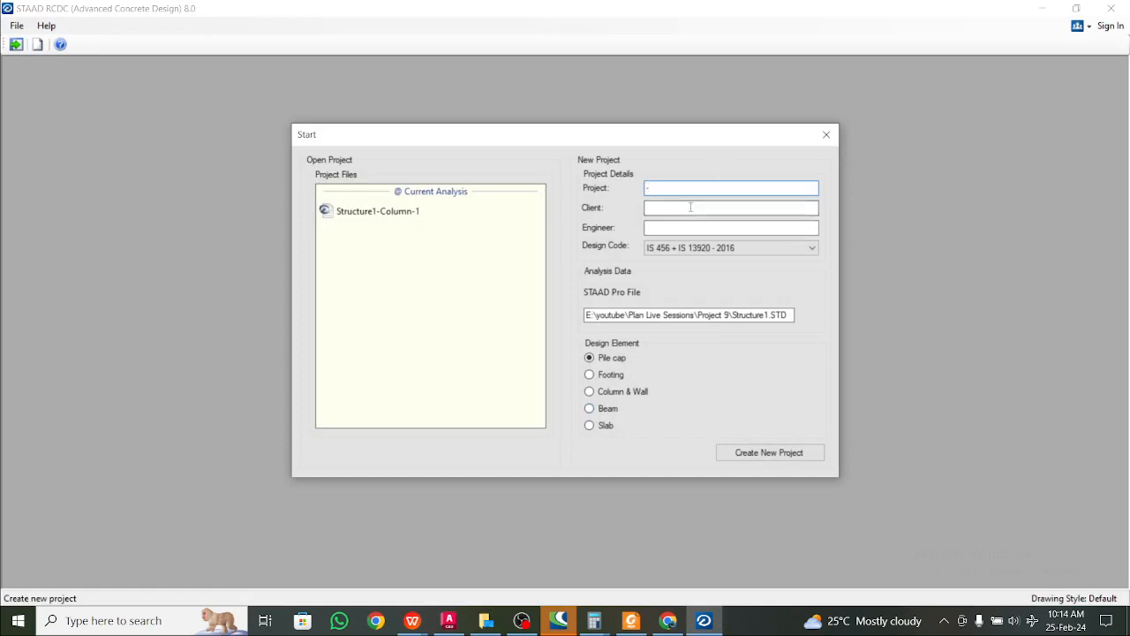
pyautogui.write('-')
pyautogui.click(679, 228)
pyautogui.write('-')
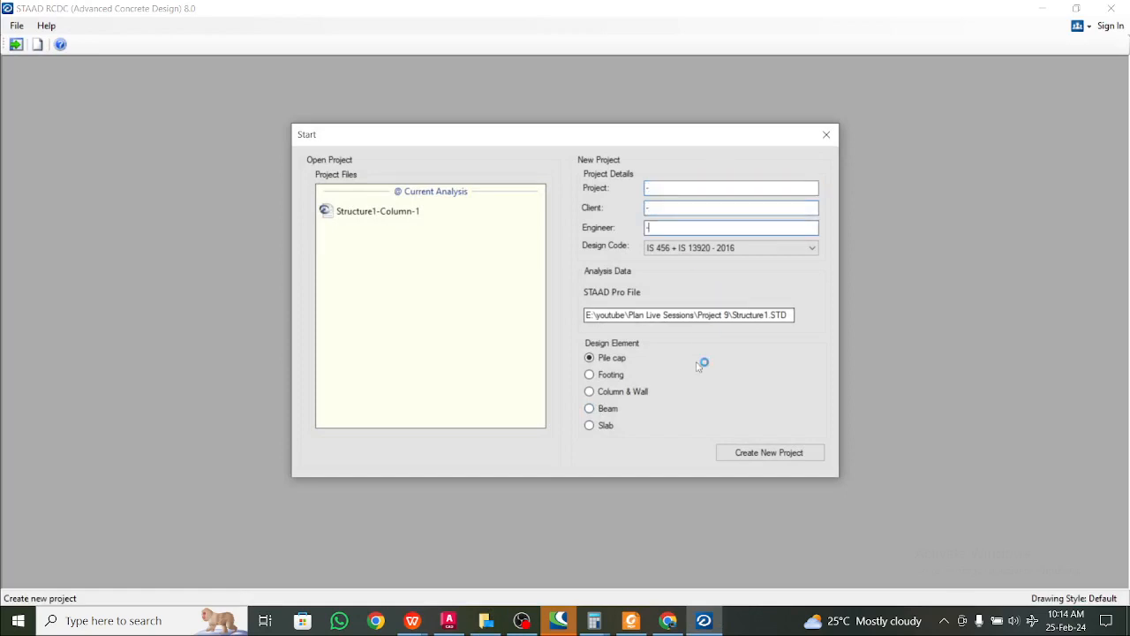
pyautogui.click(590, 408)
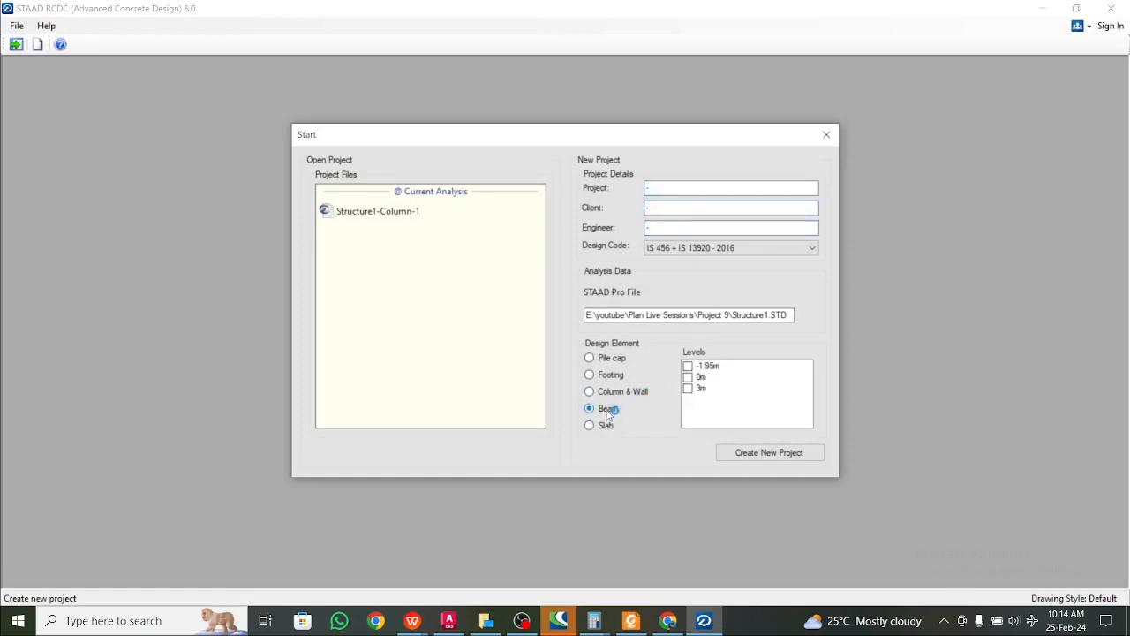
pyautogui.click(701, 389)
pyautogui.click(730, 453)
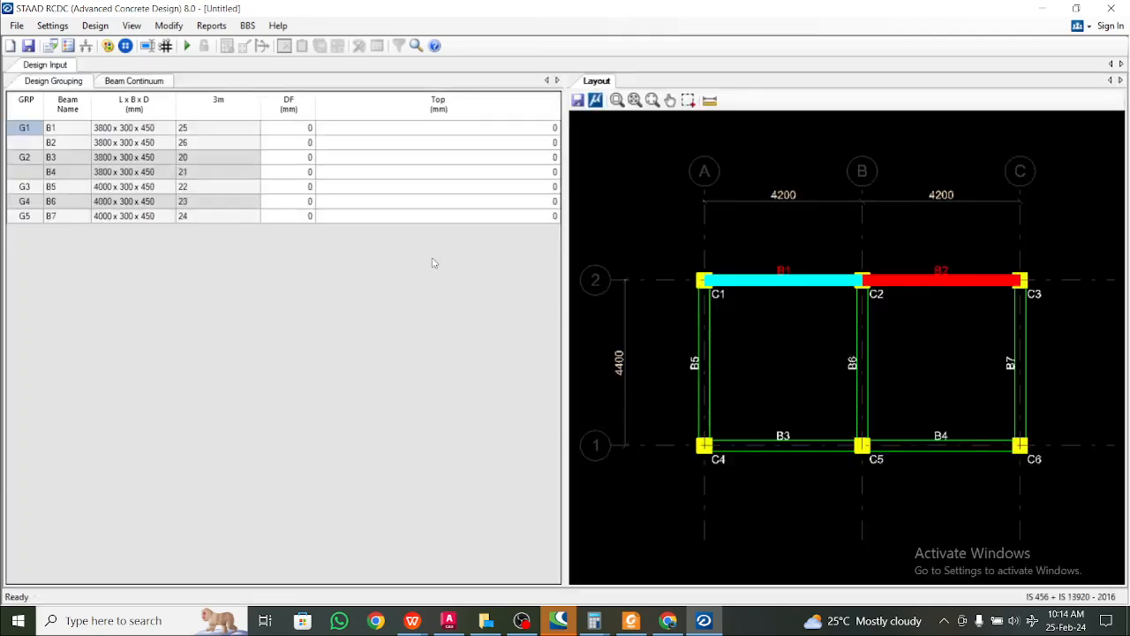
# - In the beams' general and reinforcement settings, choose M25 concrete, Fe500 steel and a minimum main rebar diameter of 16
pyautogui.click(50, 25)
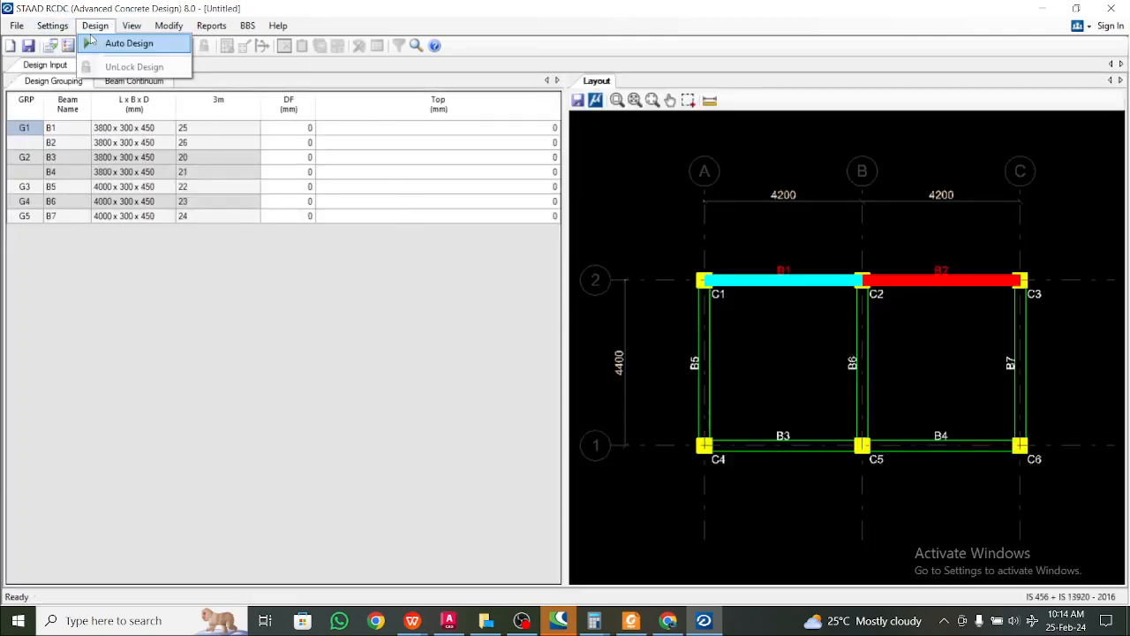
pyautogui.click(60, 45)
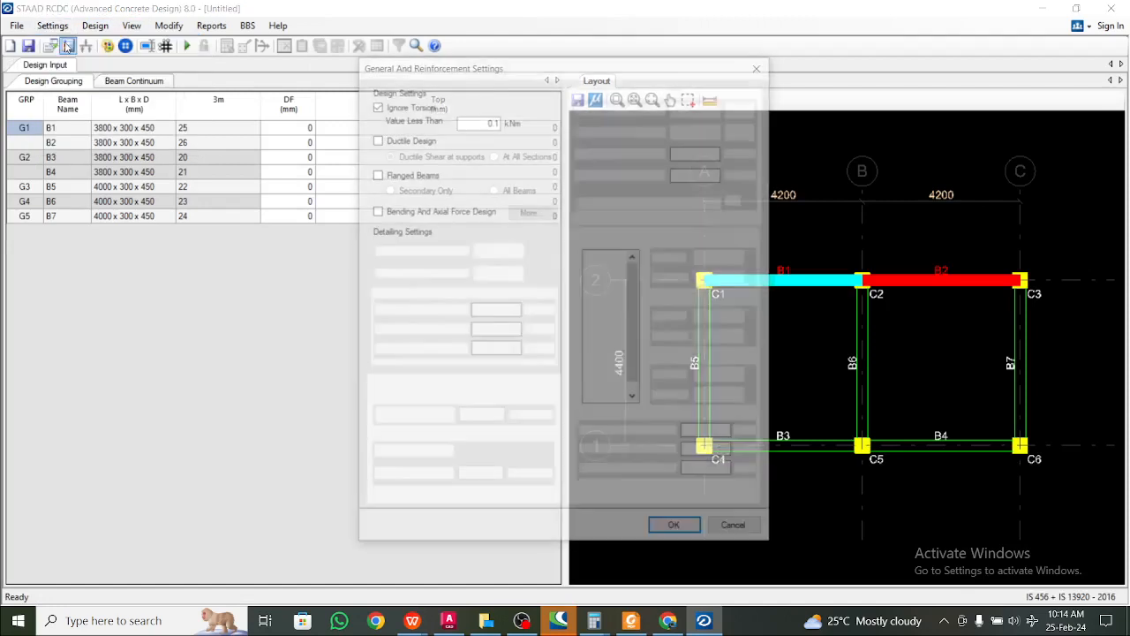
pyautogui.click(698, 108)
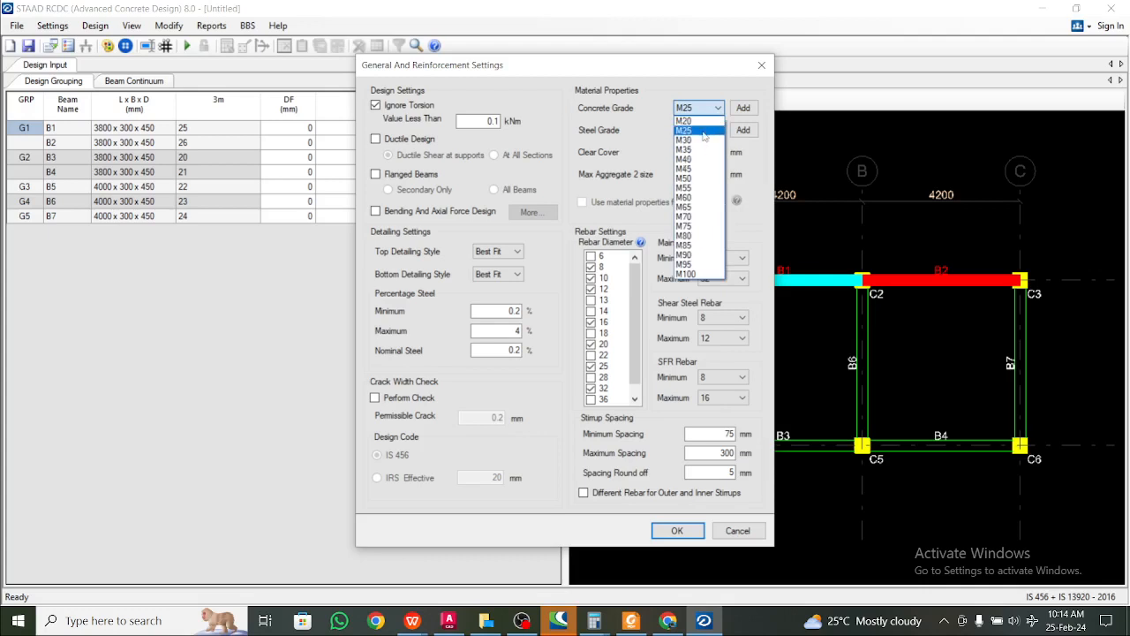
pyautogui.click(705, 131)
pyautogui.click(708, 131)
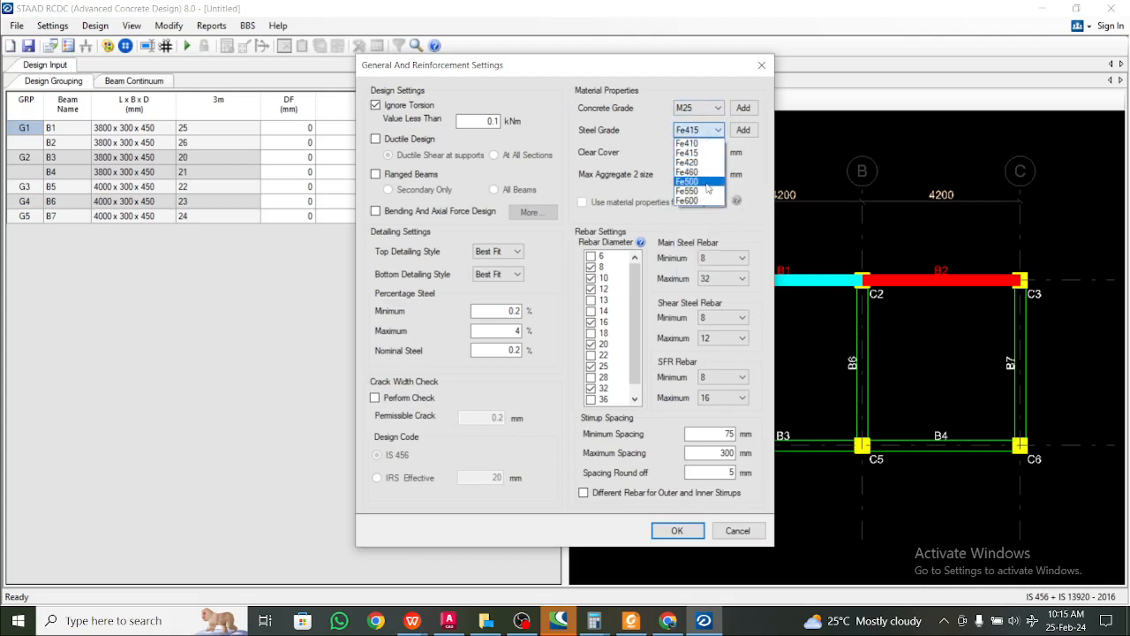
pyautogui.click(707, 186)
pyautogui.click(722, 258)
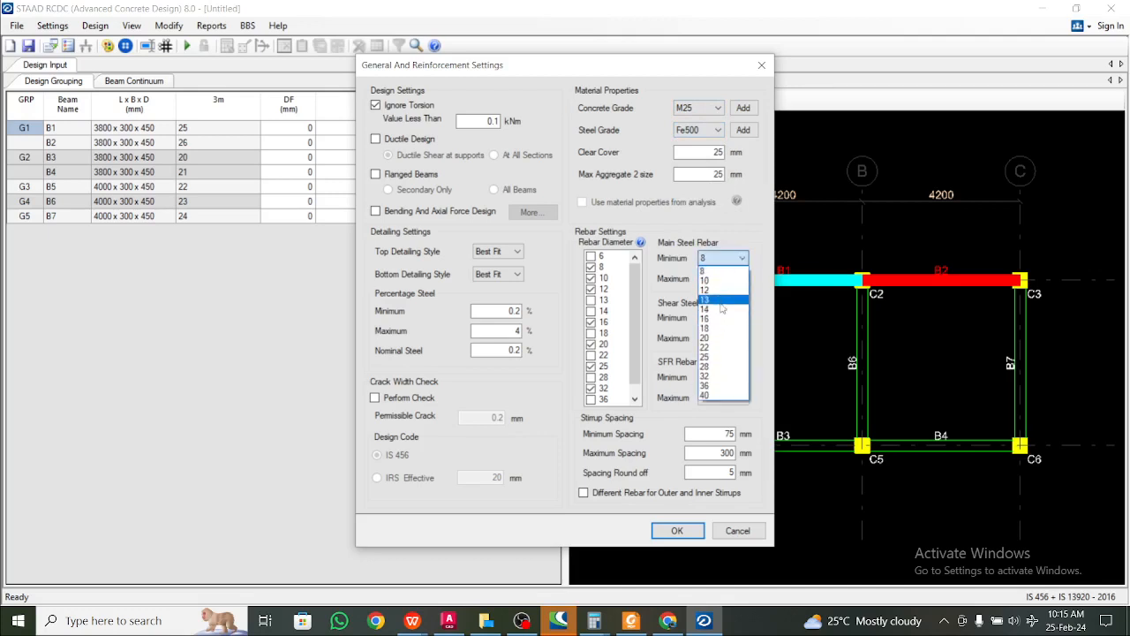
pyautogui.click(720, 319)
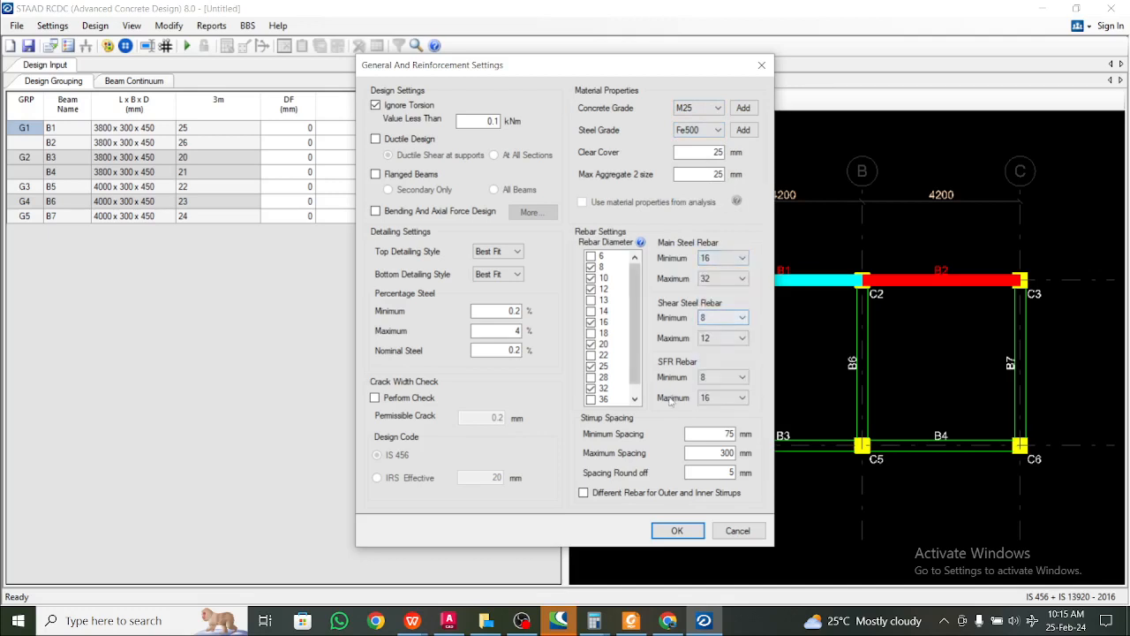
pyautogui.click(678, 535)
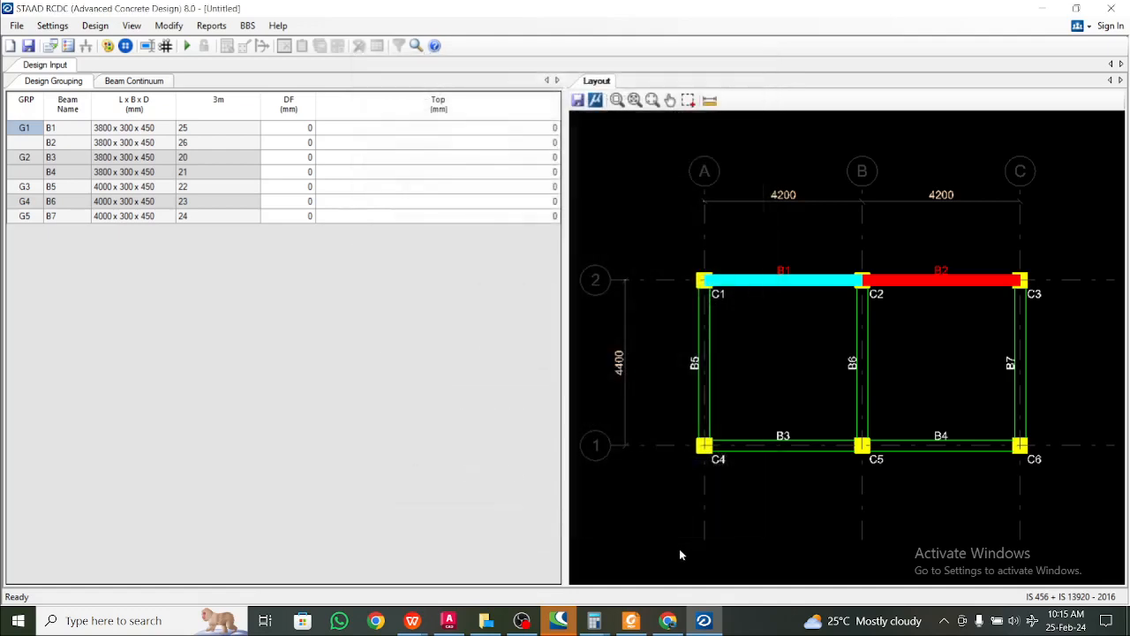
# - Enable ductile design with ductile shear at supports in the beams' general and reinforcement settings
pyautogui.click(52, 26)
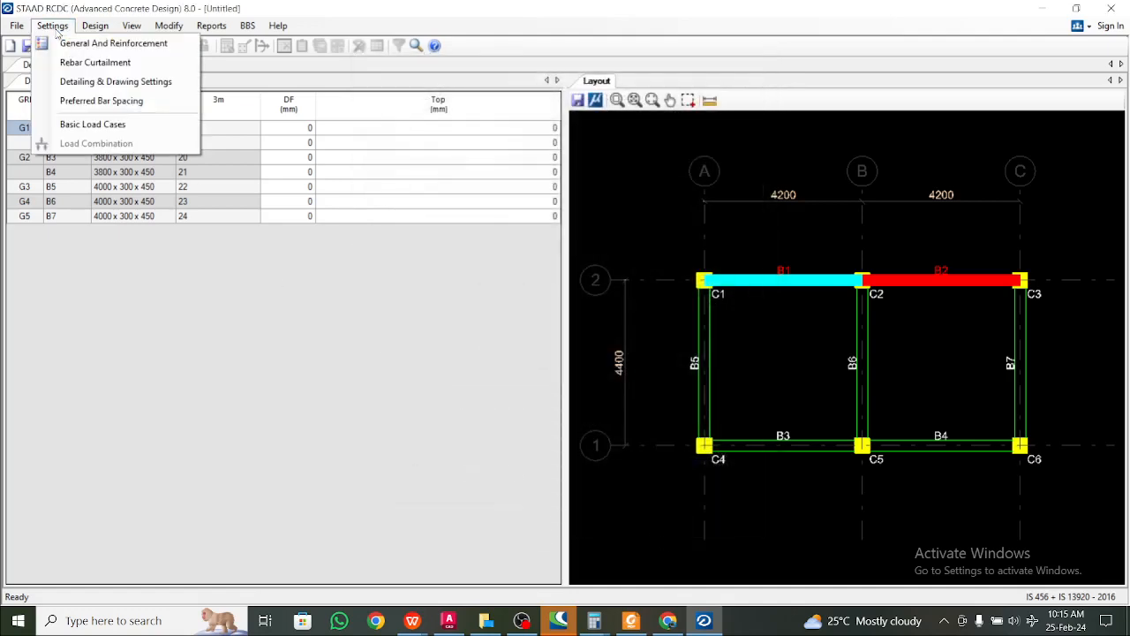
pyautogui.click(76, 44)
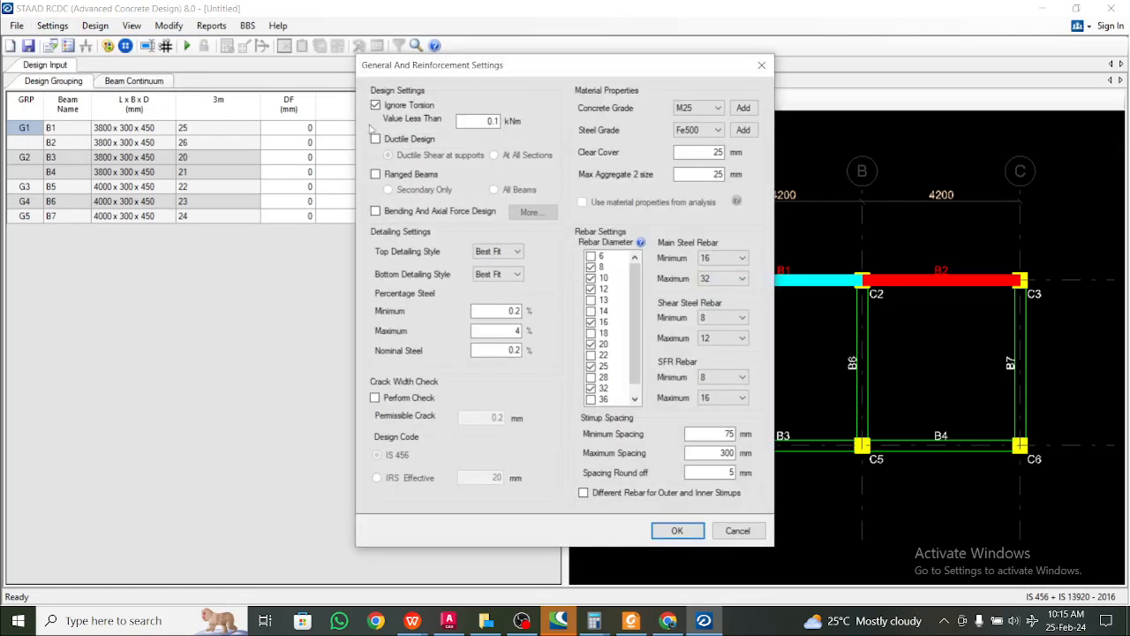
pyautogui.click(385, 143)
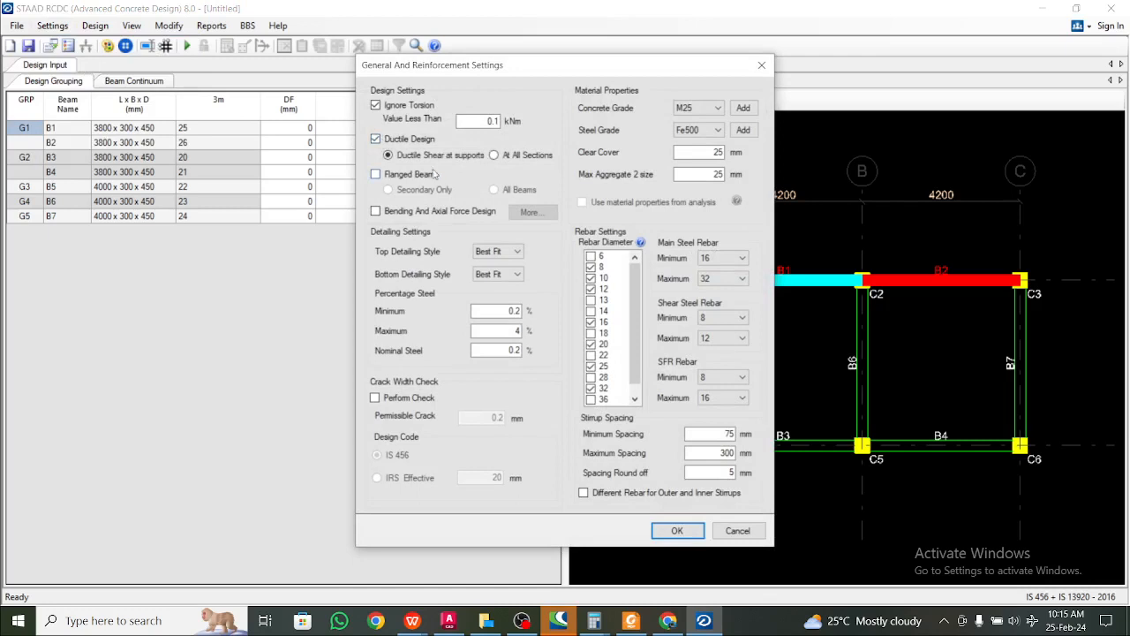
pyautogui.click(676, 531)
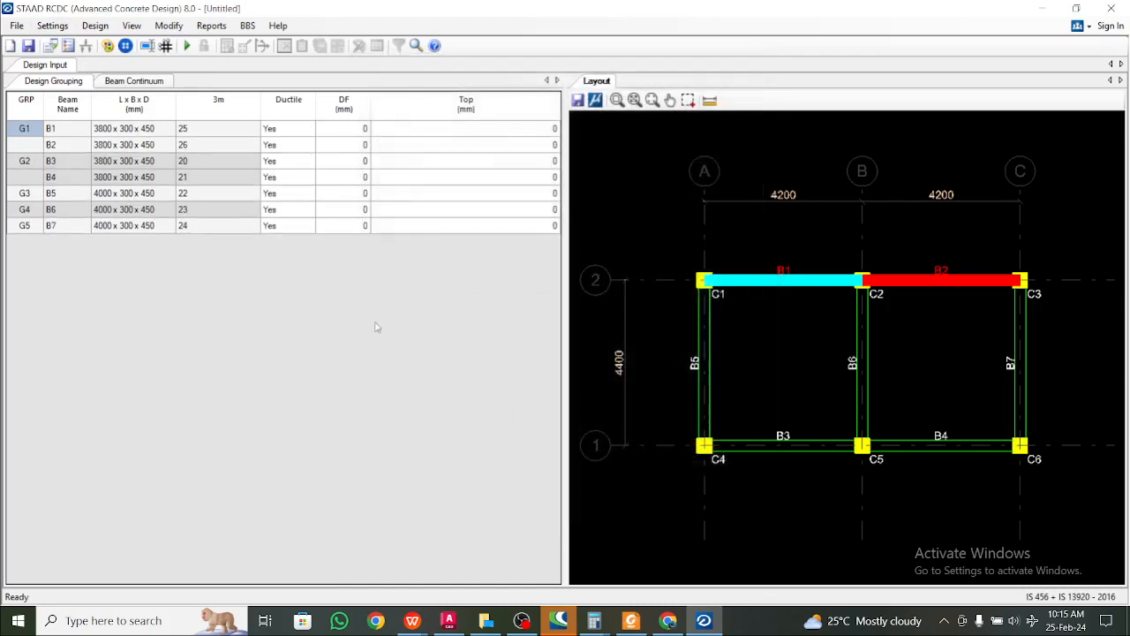
# - Start the automatic beam design and assign Earthquake X to SLX, Earthquake Y to SLY and Earthquake Z to SLZ in the basic load cases
pyautogui.click(188, 45)
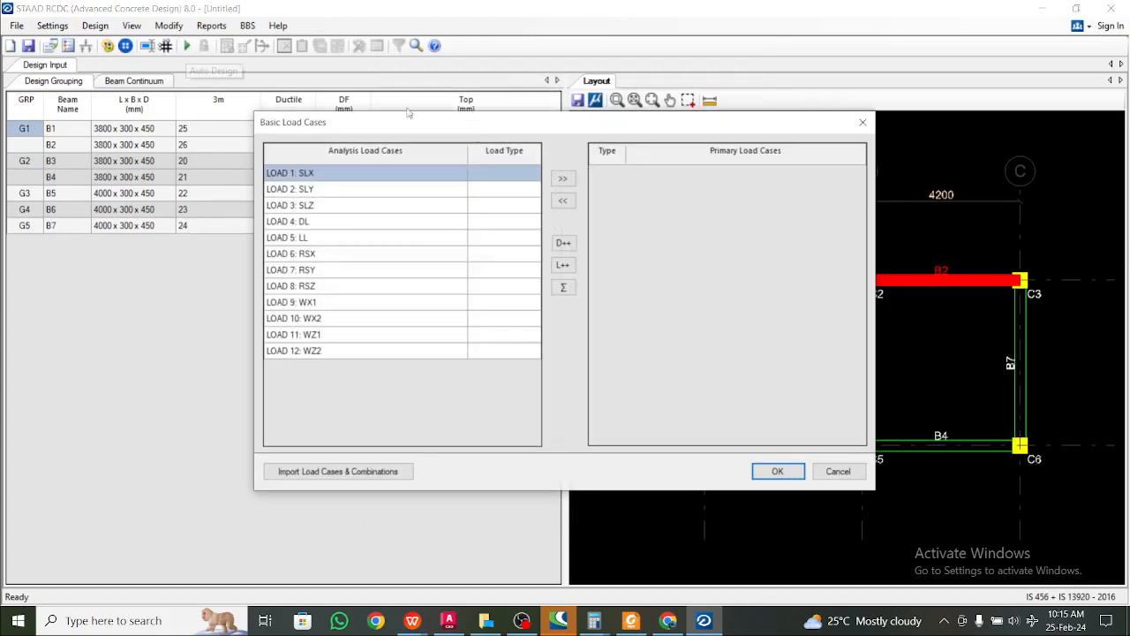
pyautogui.click(518, 179)
pyautogui.click(533, 173)
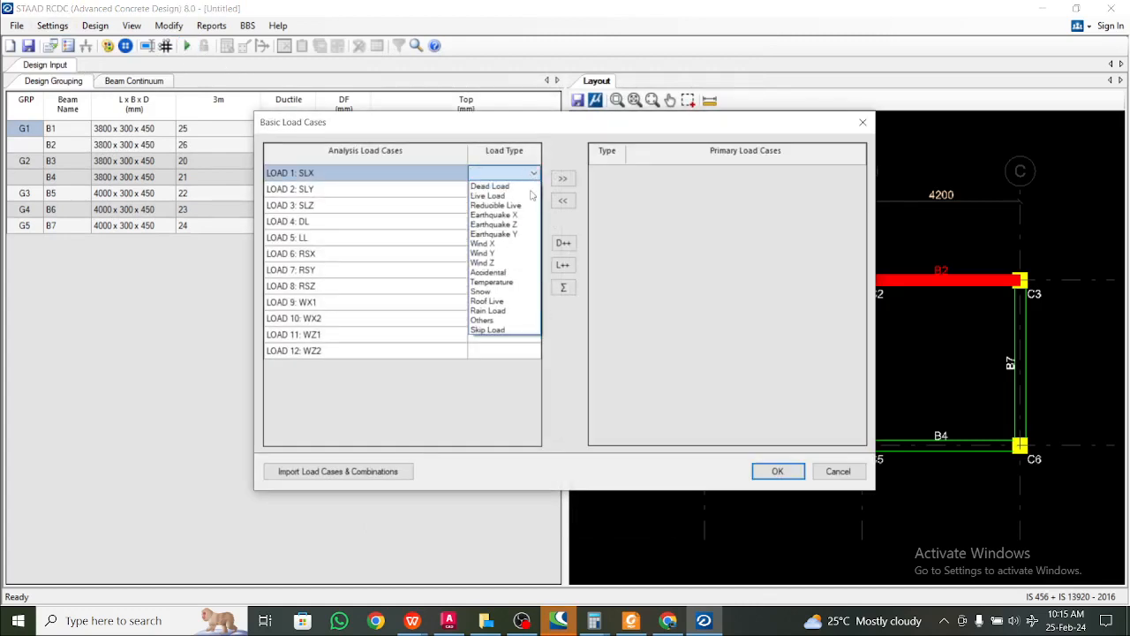
pyautogui.click(523, 215)
pyautogui.click(530, 189)
pyautogui.click(533, 189)
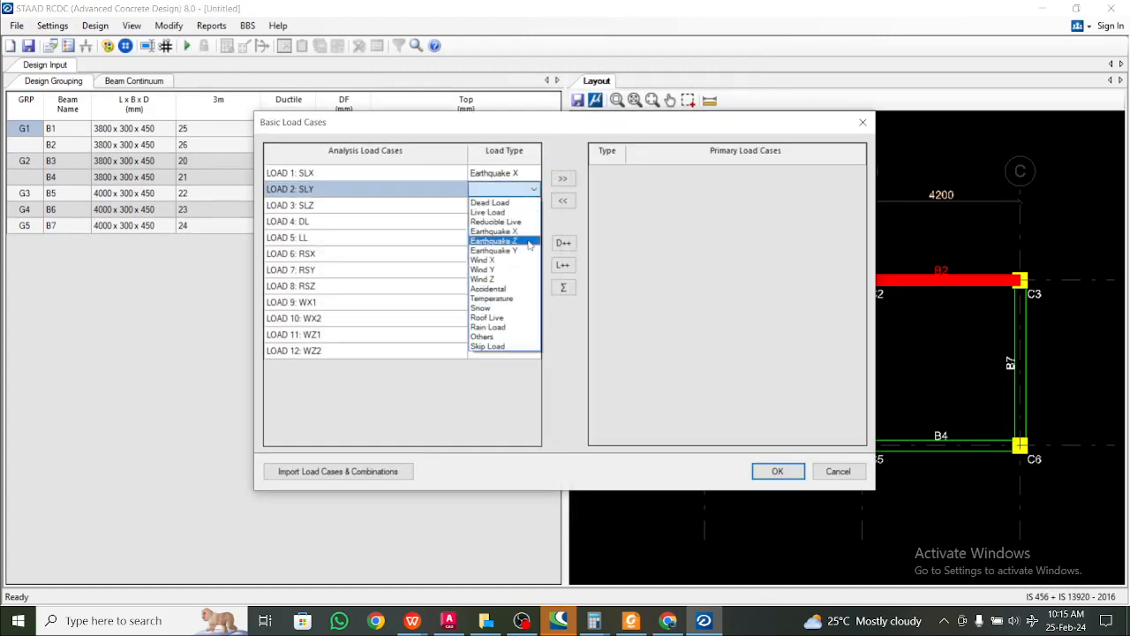
pyautogui.click(528, 251)
pyautogui.click(533, 205)
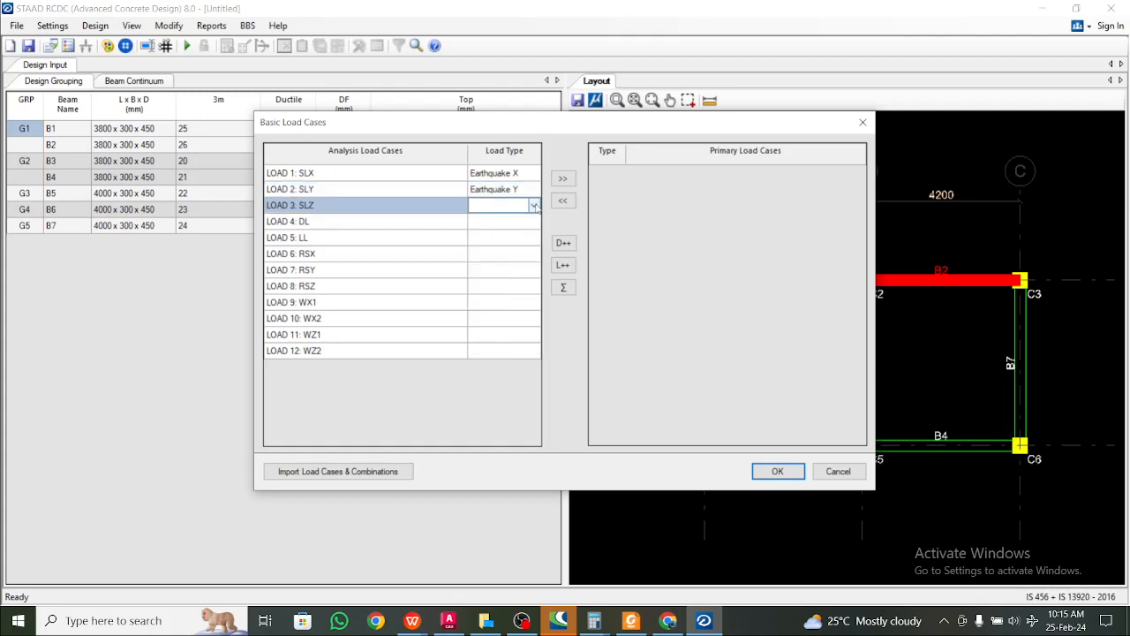
pyautogui.click(534, 207)
pyautogui.click(522, 258)
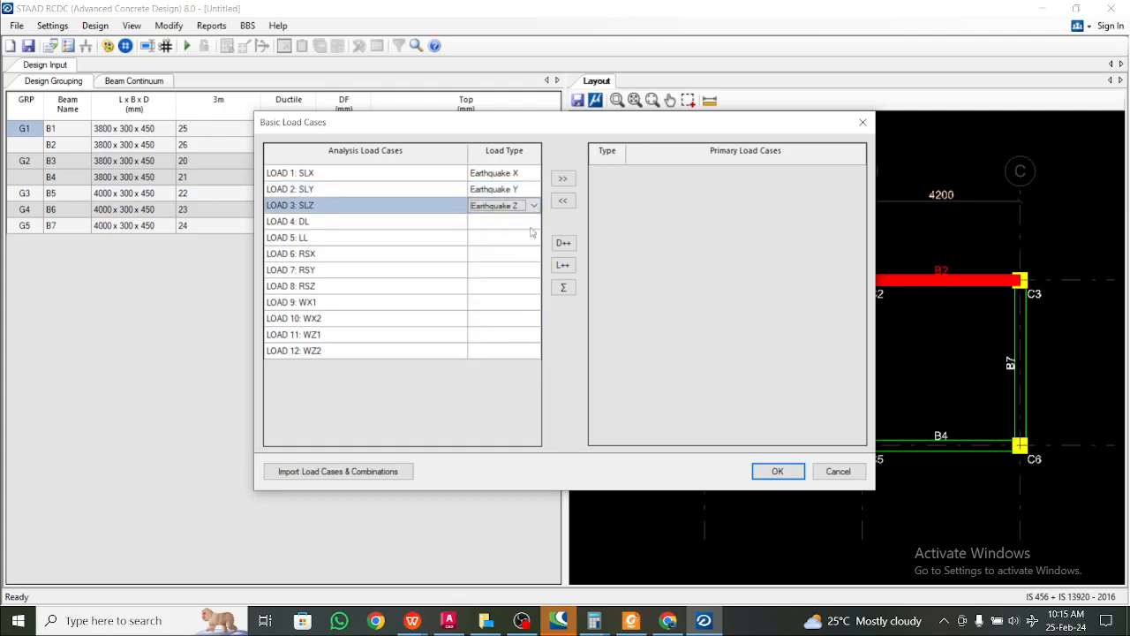
# - Assign the Dead Load type to LOAD 4: DL and the Live Load type to LOAD 5: LL
pyautogui.click(532, 222)
pyautogui.click(533, 223)
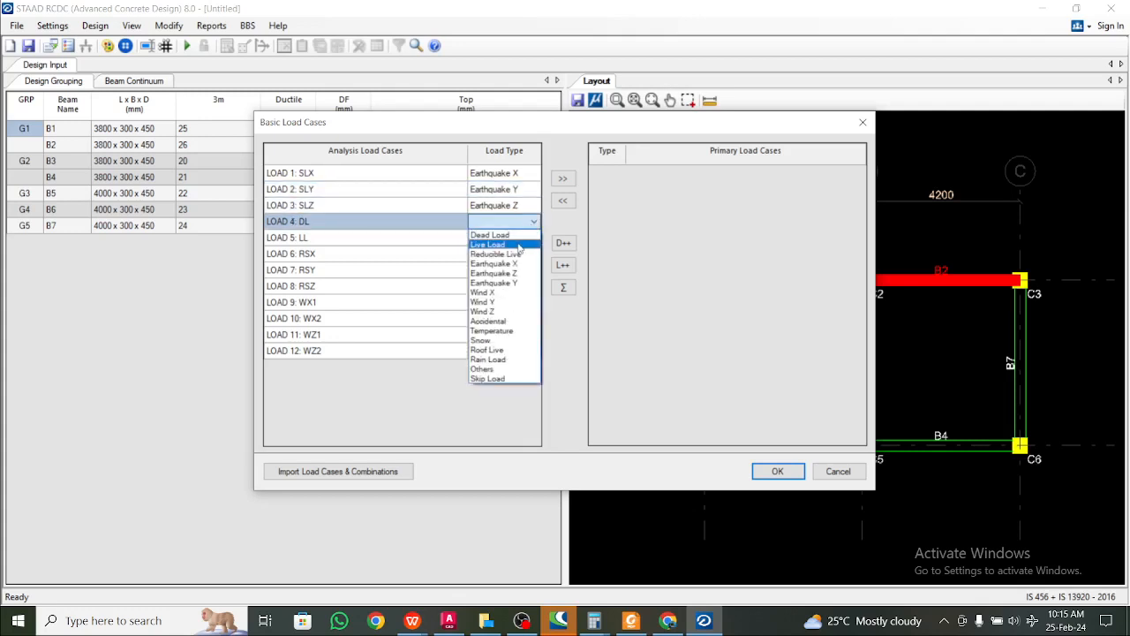
pyautogui.click(522, 236)
pyautogui.click(527, 240)
pyautogui.click(527, 240)
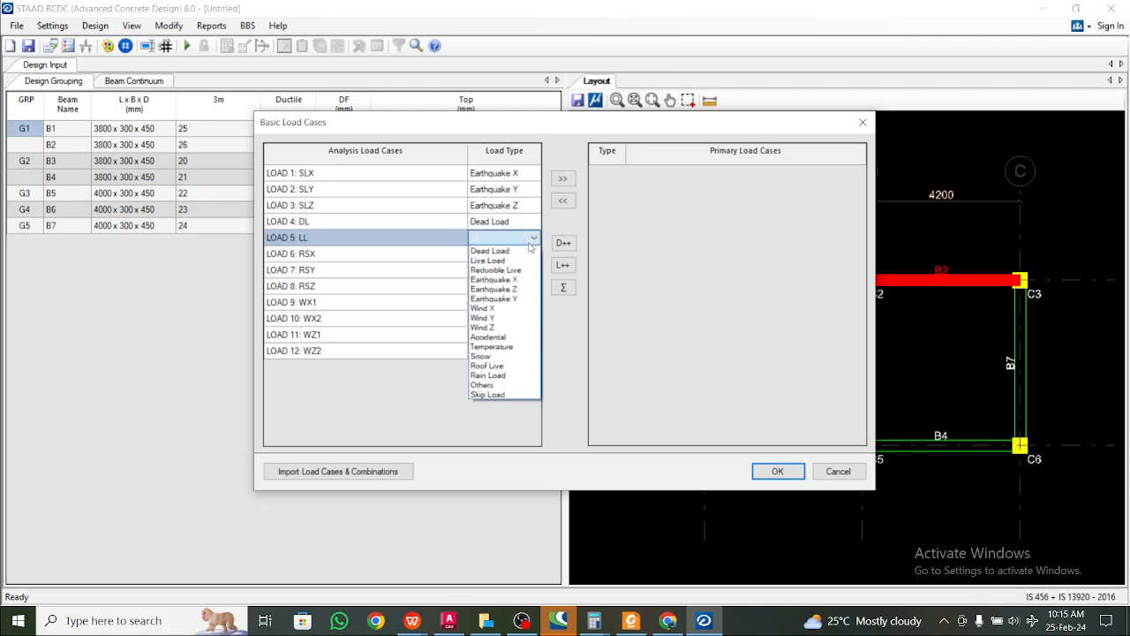
pyautogui.click(523, 260)
# - Assign Earthquake X to RSX, Earthquake Y to RSY and Earthquake Z to RSZ
pyautogui.click(528, 255)
pyautogui.click(531, 255)
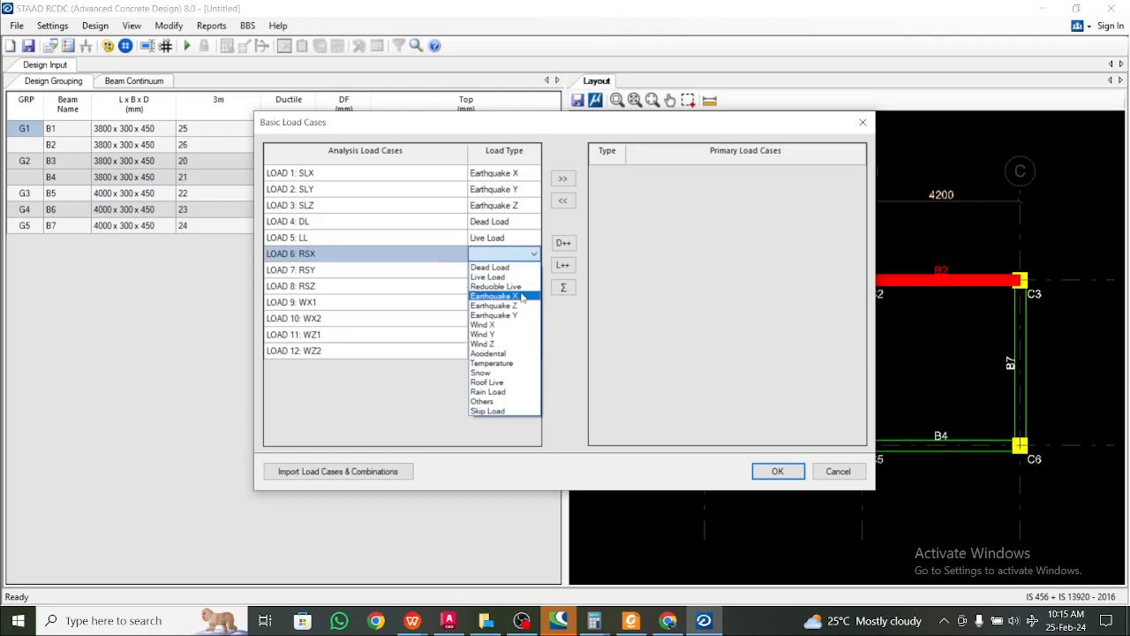
pyautogui.click(522, 297)
pyautogui.click(532, 272)
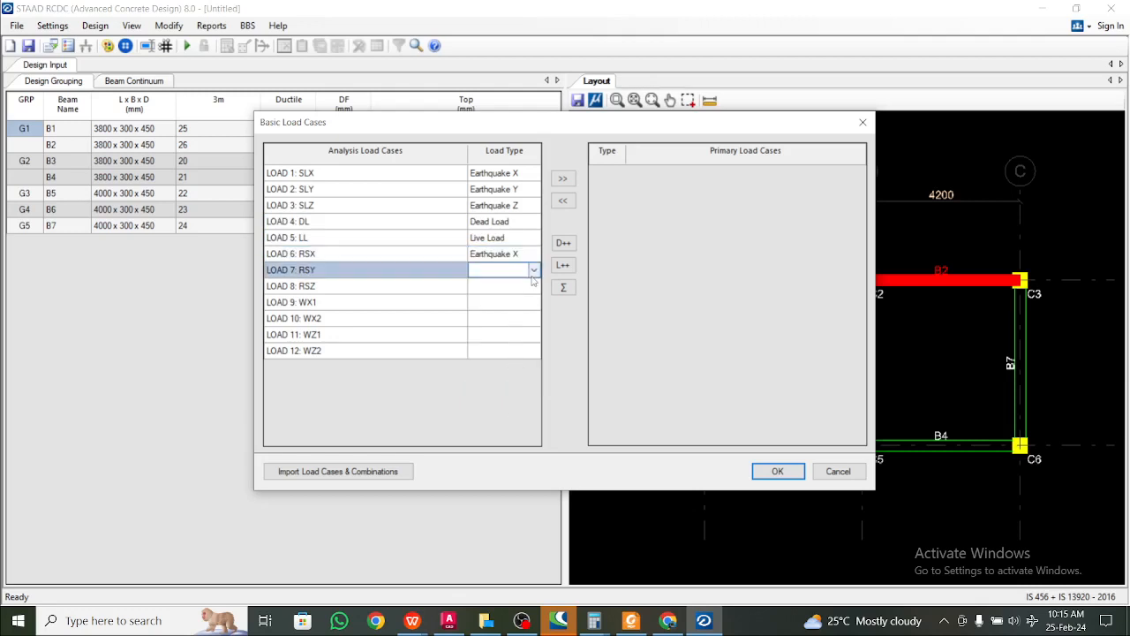
pyautogui.click(534, 272)
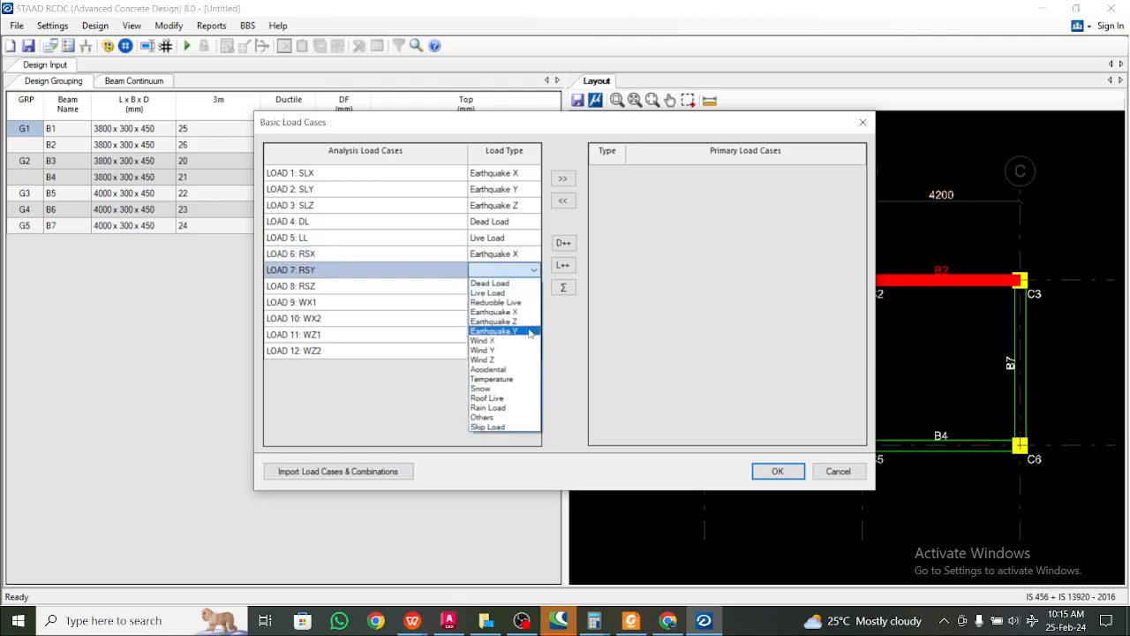
pyautogui.click(530, 332)
pyautogui.click(533, 287)
pyautogui.click(534, 288)
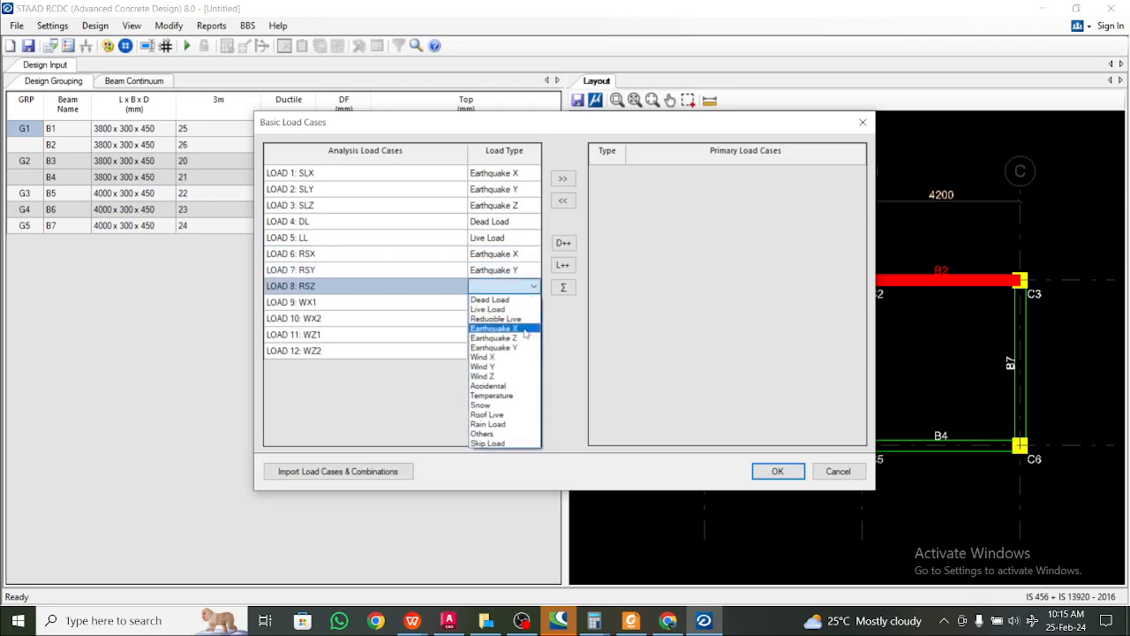
pyautogui.click(528, 338)
# - Assign Wind X to load cases WX1 and WX2, and Wind Z to WZ1 and WZ2
pyautogui.click(533, 307)
pyautogui.click(534, 303)
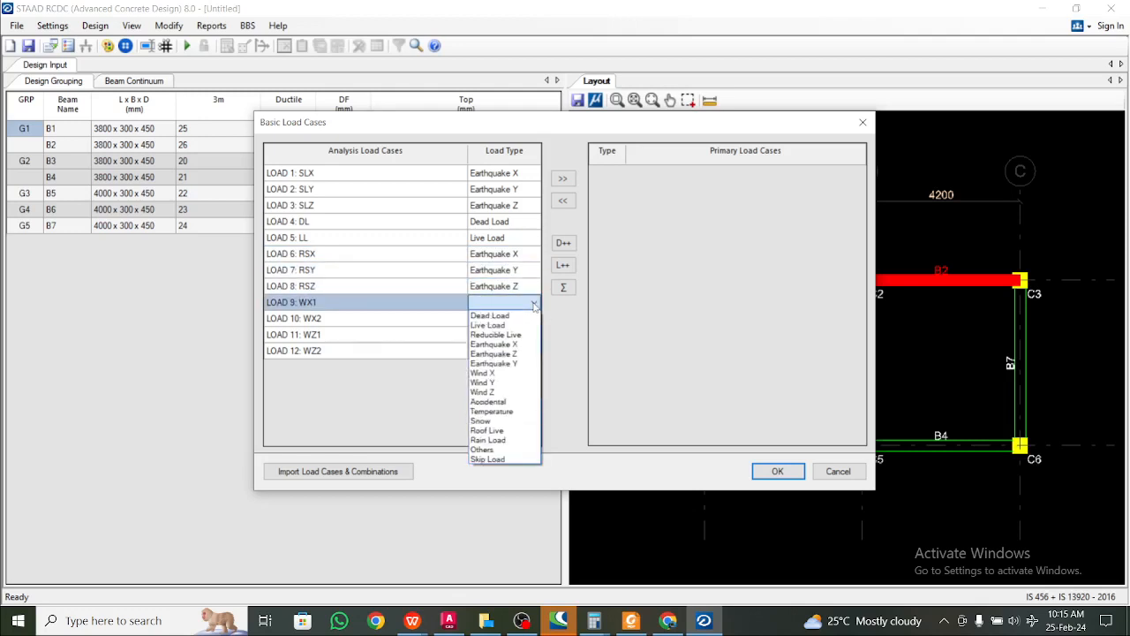
pyautogui.click(507, 372)
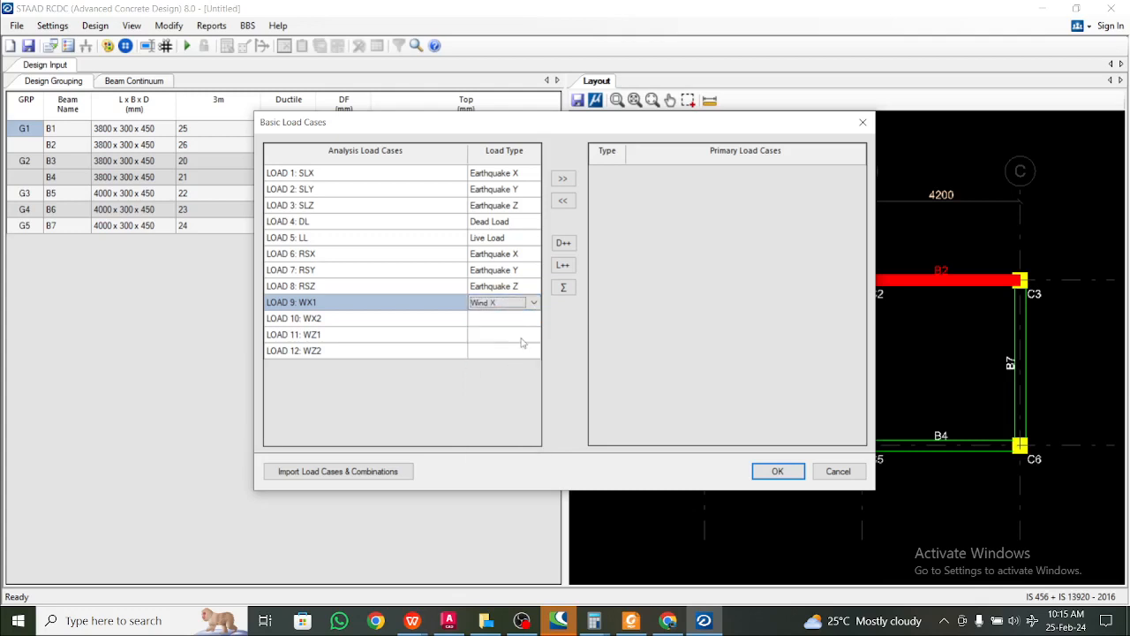
pyautogui.click(533, 324)
pyautogui.click(535, 324)
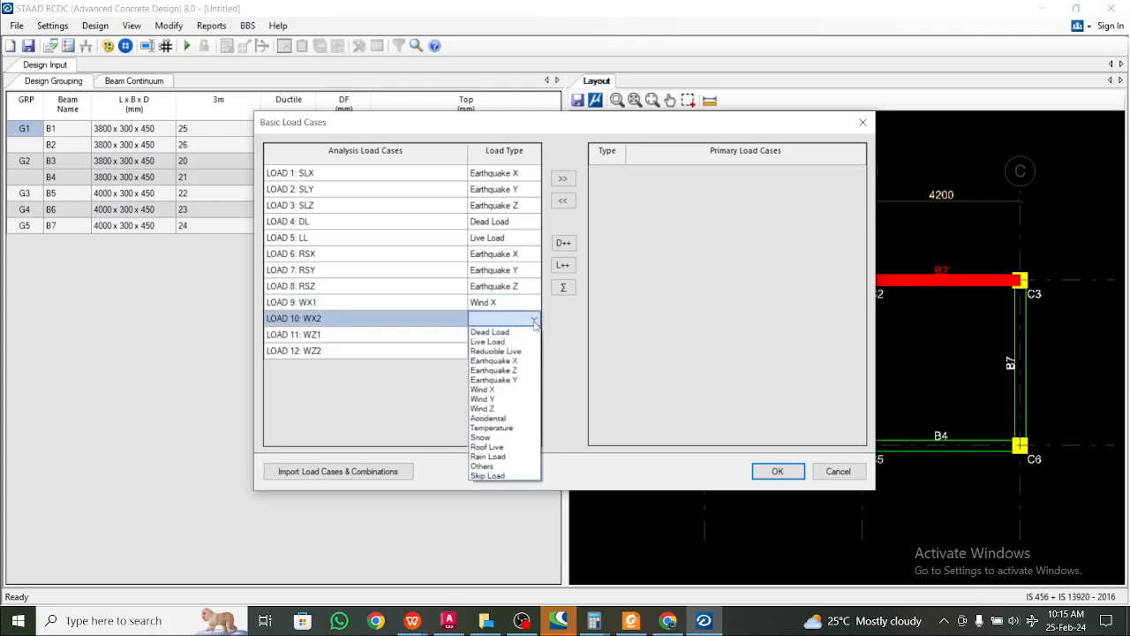
pyautogui.click(528, 390)
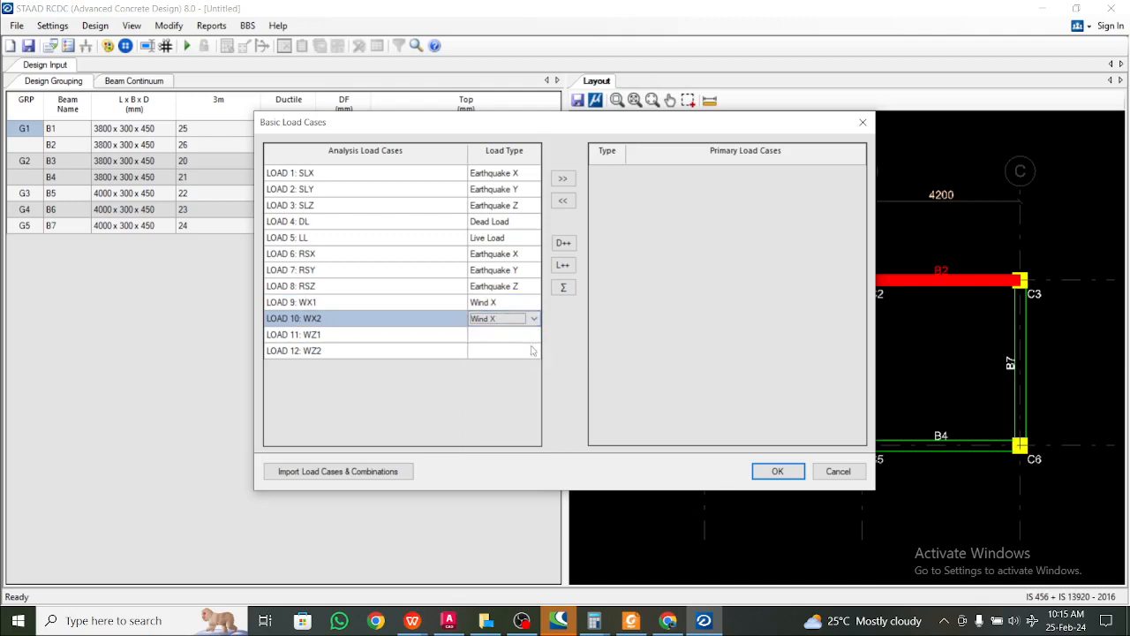
pyautogui.click(533, 335)
pyautogui.click(534, 337)
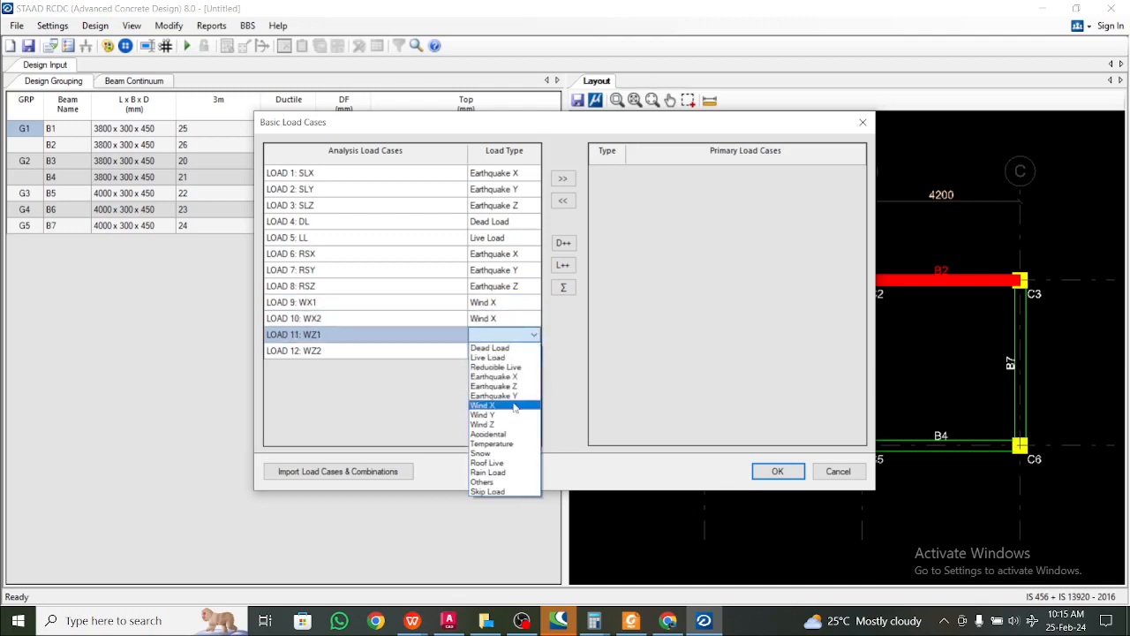
pyautogui.click(508, 427)
pyautogui.click(528, 355)
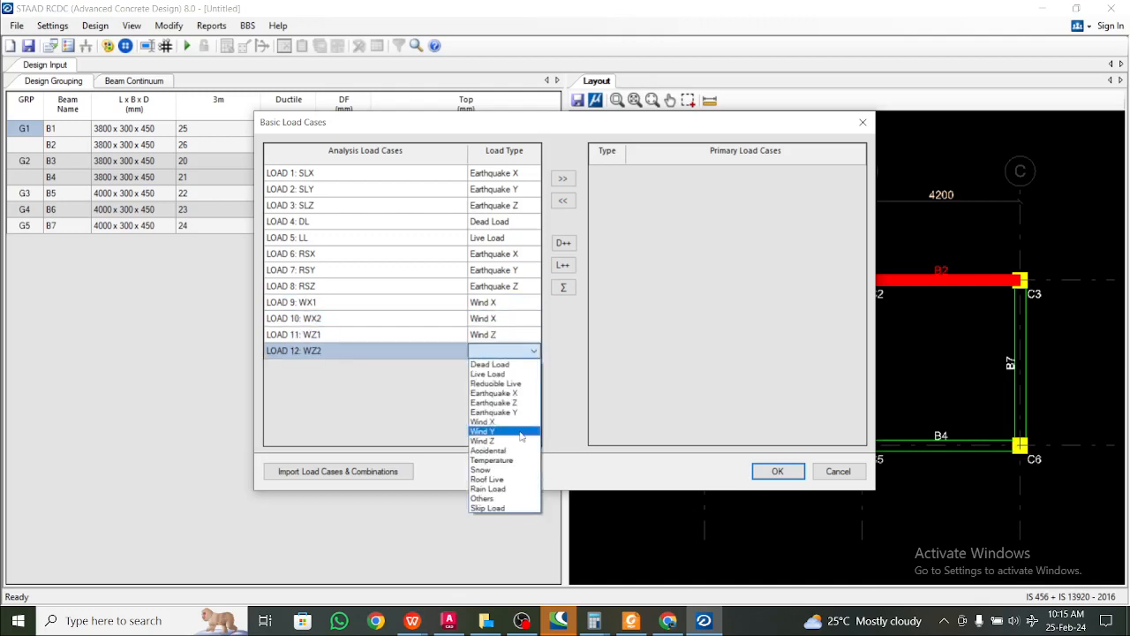
pyautogui.click(508, 437)
# - Transfer all twelve analysis load cases to the primary load cases and accept them
pyautogui.moveTo(427, 174); pyautogui.dragTo(400, 362)
pyautogui.click(563, 177)
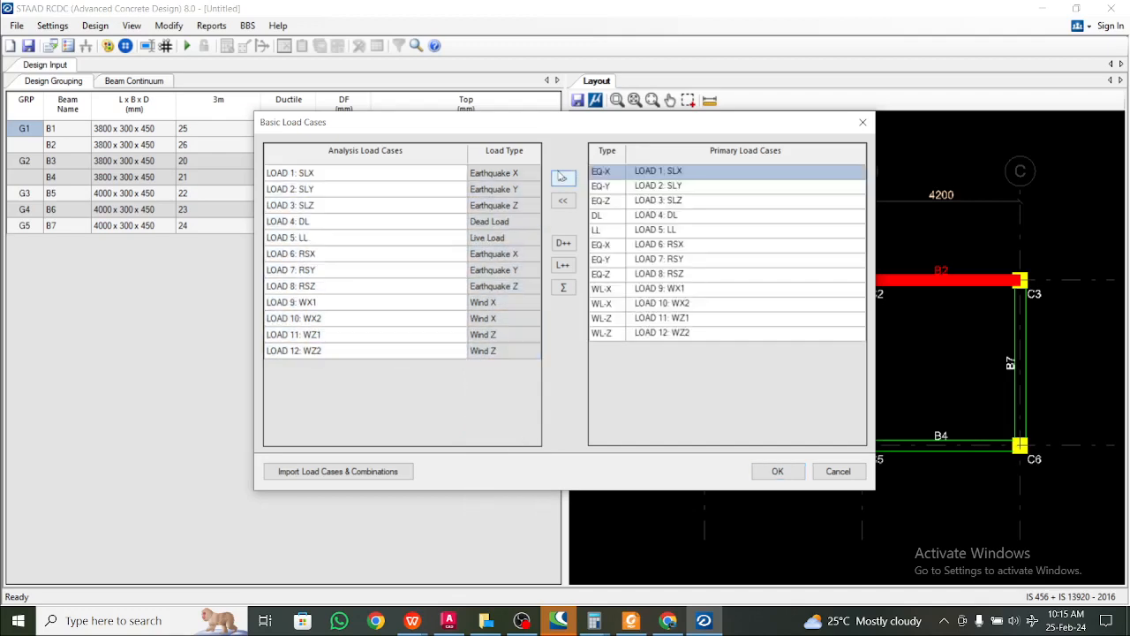
pyautogui.click(761, 473)
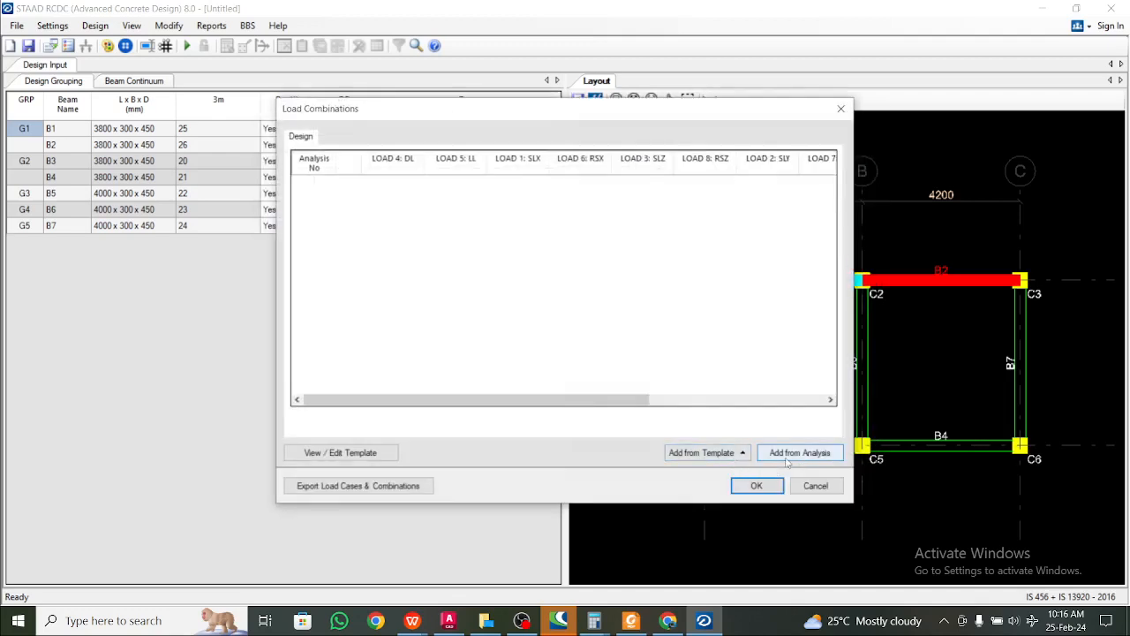
# - Add the load combinations from the analysis and run the beam design with them
pyautogui.click(787, 459)
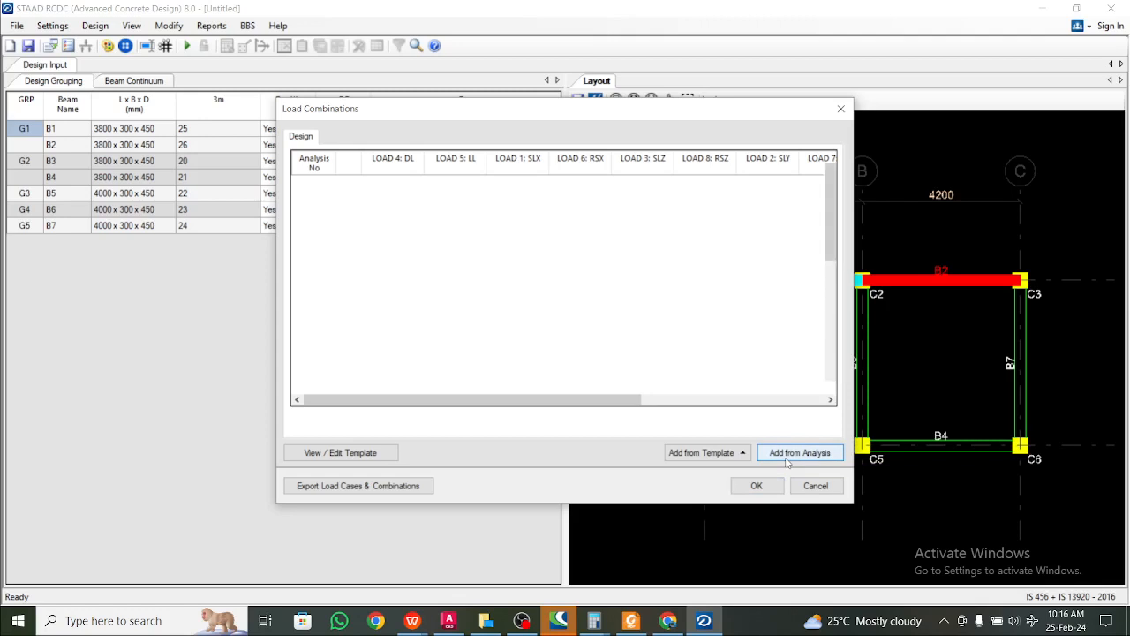
pyautogui.click(733, 402)
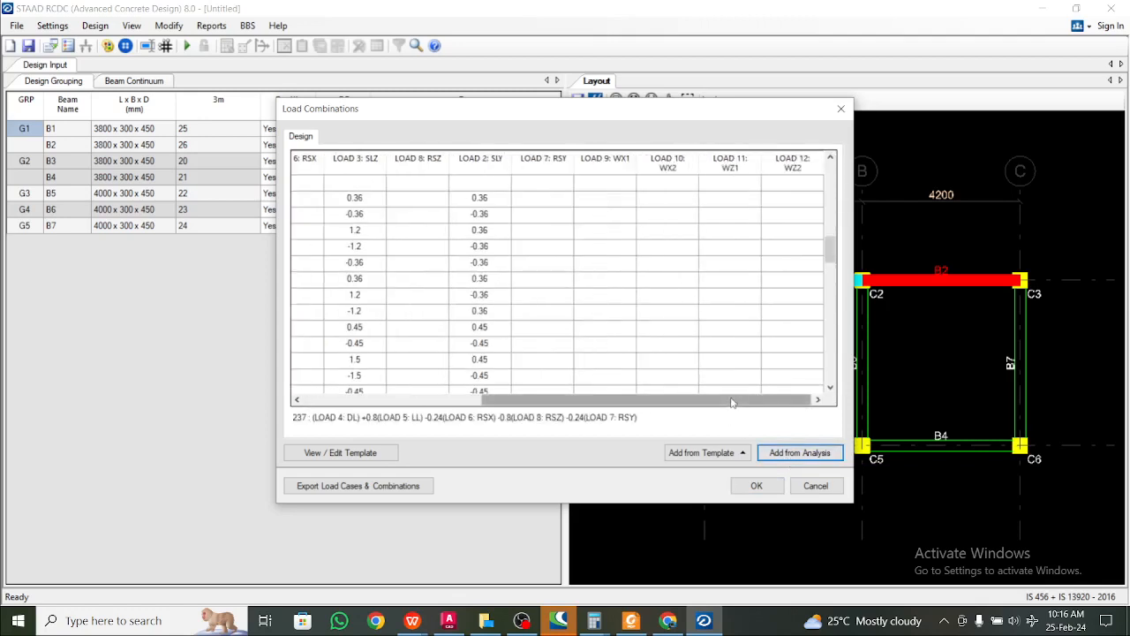
pyautogui.click(757, 491)
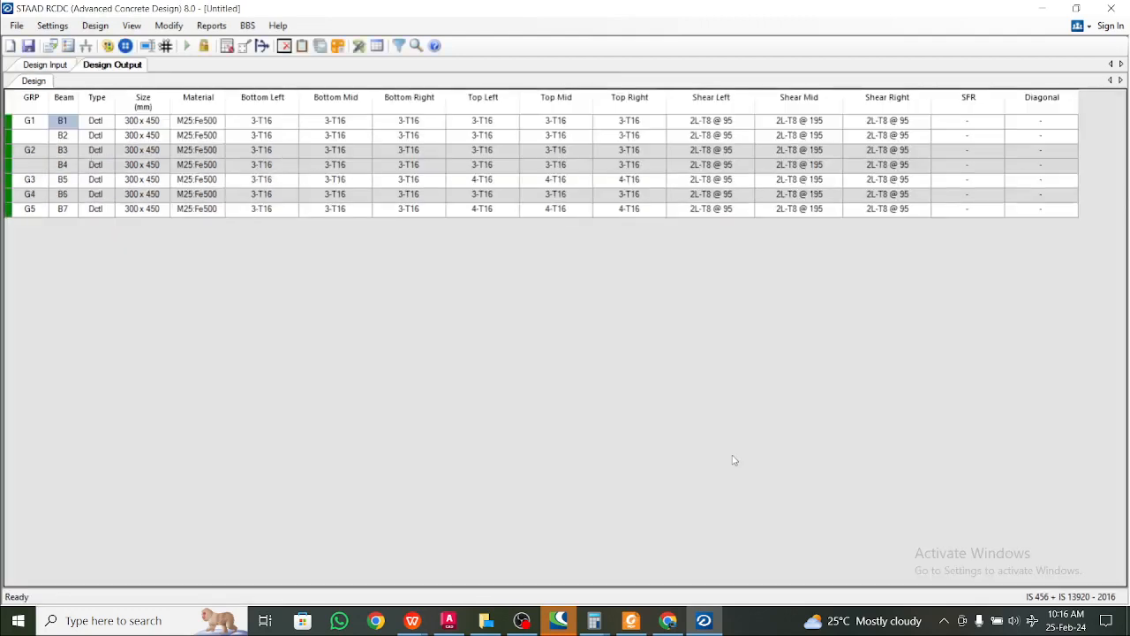
pyautogui.click(212, 26)
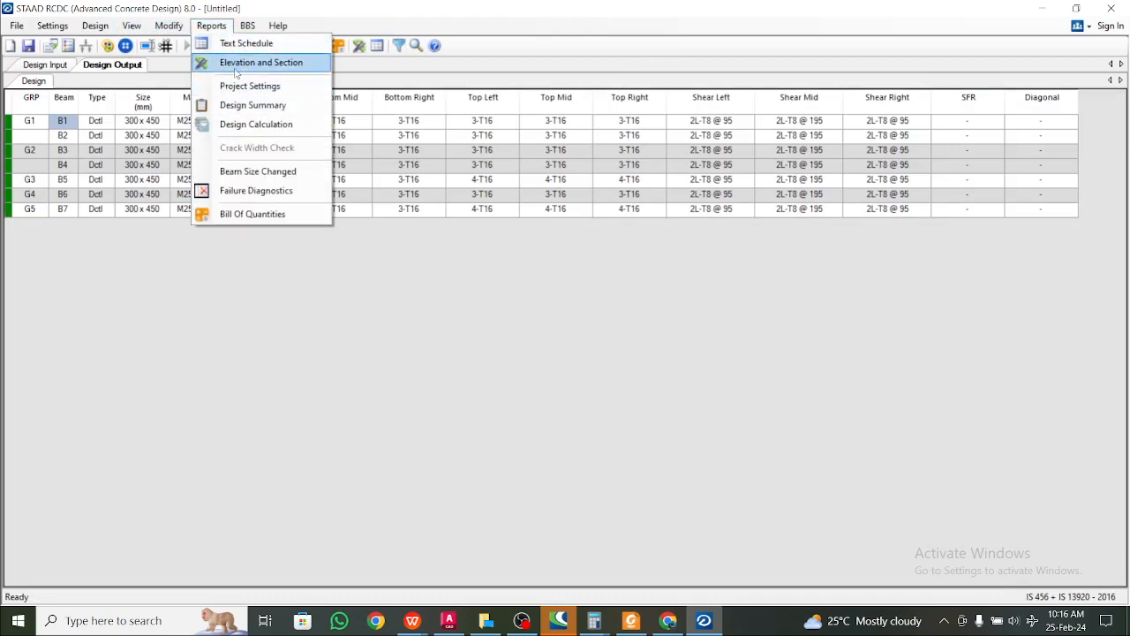
pyautogui.moveTo(52, 29)
pyautogui.click(393, 257)
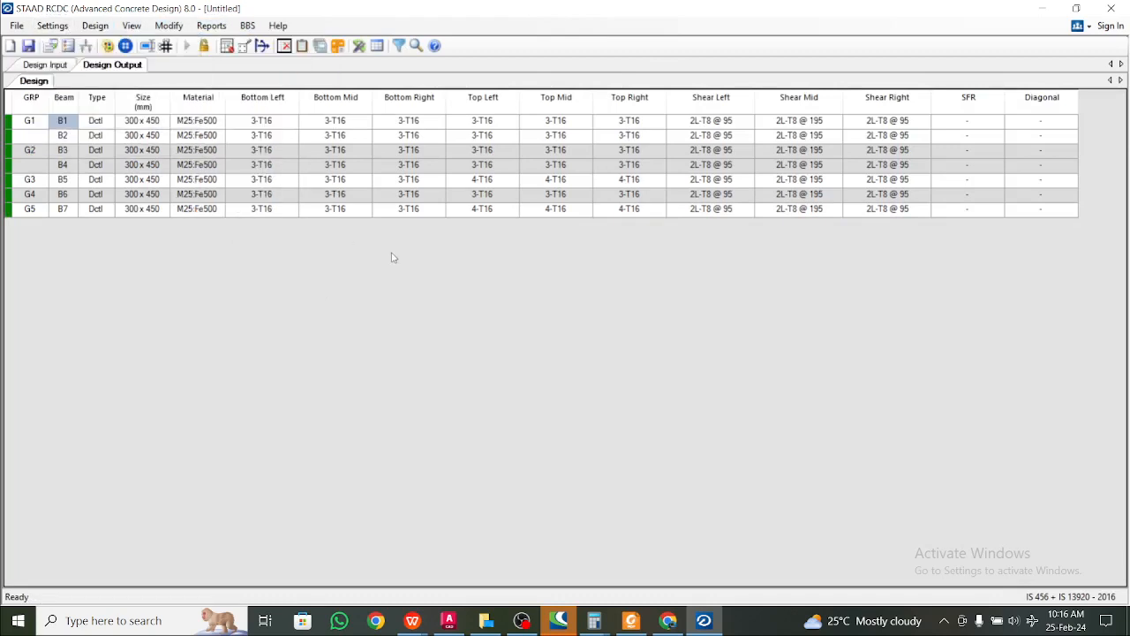
# - Show the quick elevation of beam group G2 and examine the reinforcement detailing of beams B3 and B4
pyautogui.rightClick(110, 152)
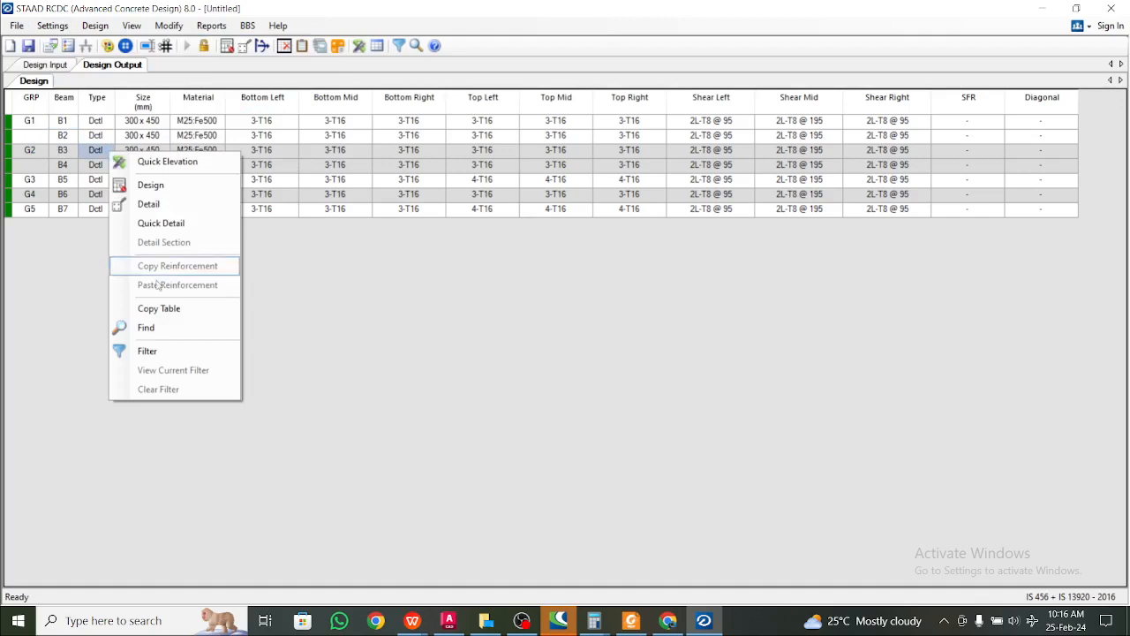
pyautogui.click(155, 190)
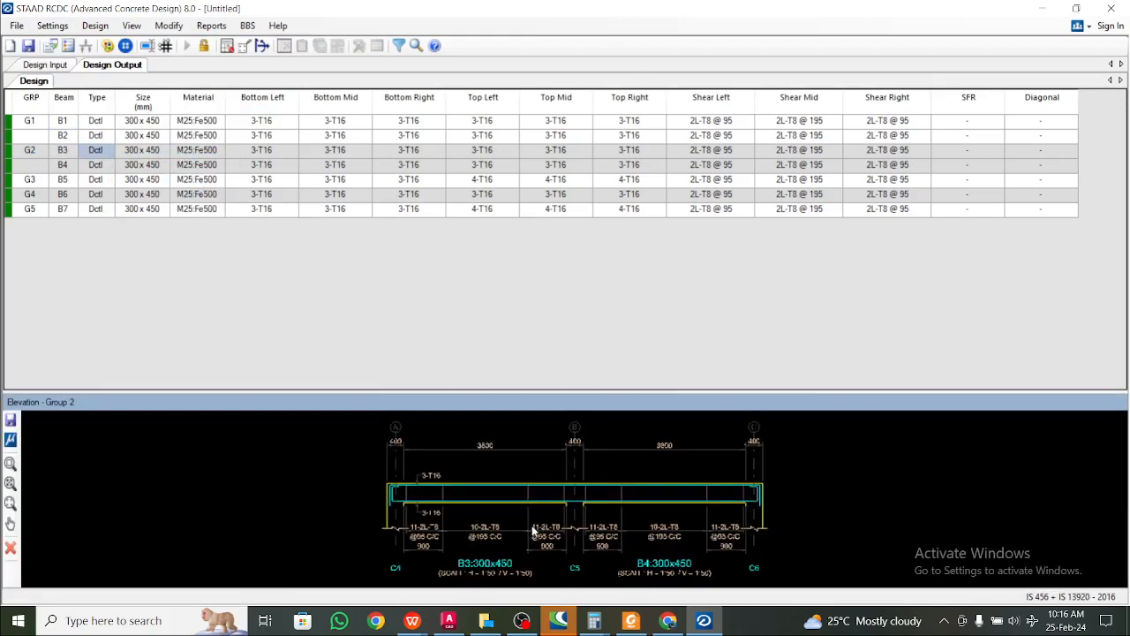
pyautogui.scroll(9, 533, 531)
pyautogui.scroll(-3, 533, 531)
pyautogui.moveTo(538, 583)
pyautogui.mouseDown(button='middle')
pyautogui.moveTo(524, 479)
pyautogui.moveTo(574, 478)
pyautogui.moveTo(596, 503)
pyautogui.mouseUp(button='middle')
pyautogui.scroll(-3, 559, 482)
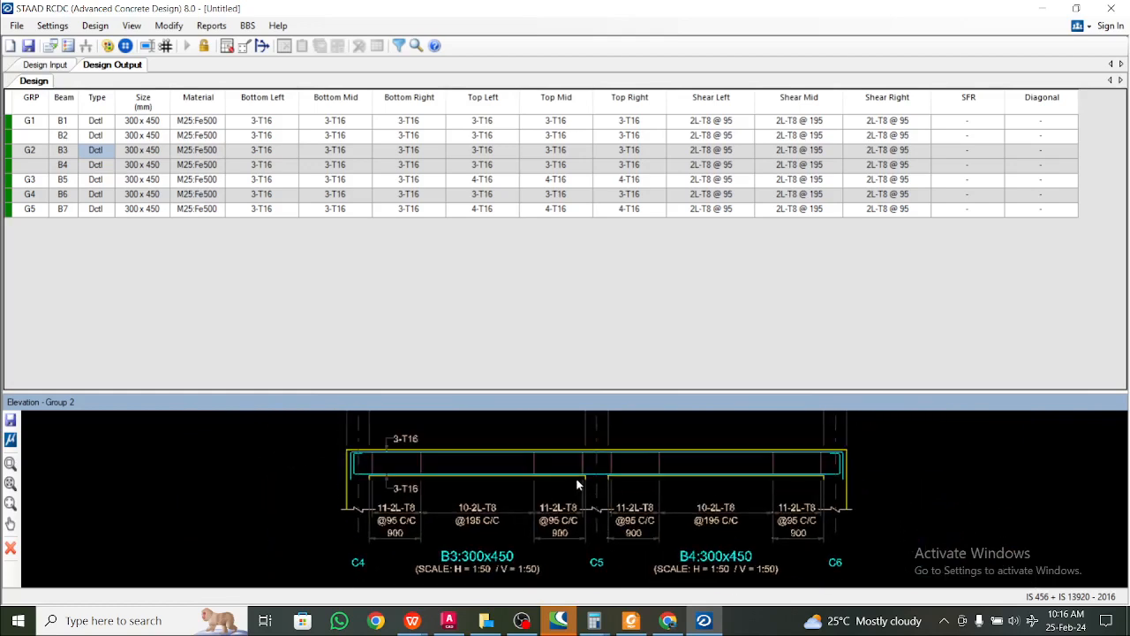
pyautogui.moveTo(579, 485); pyautogui.dragTo(509, 475, button='middle')
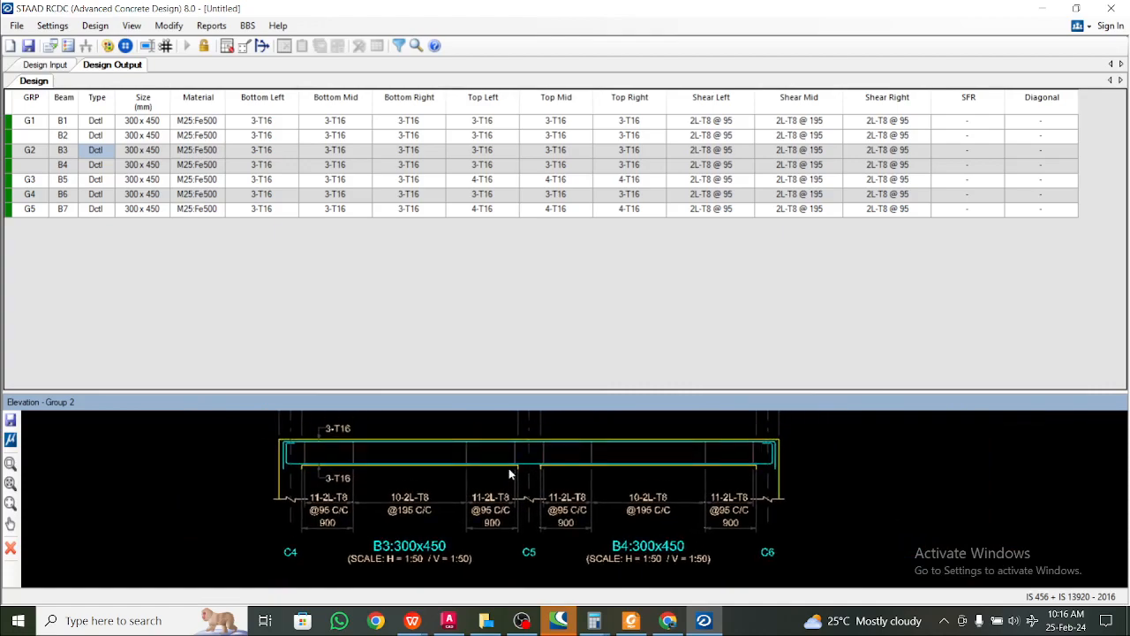